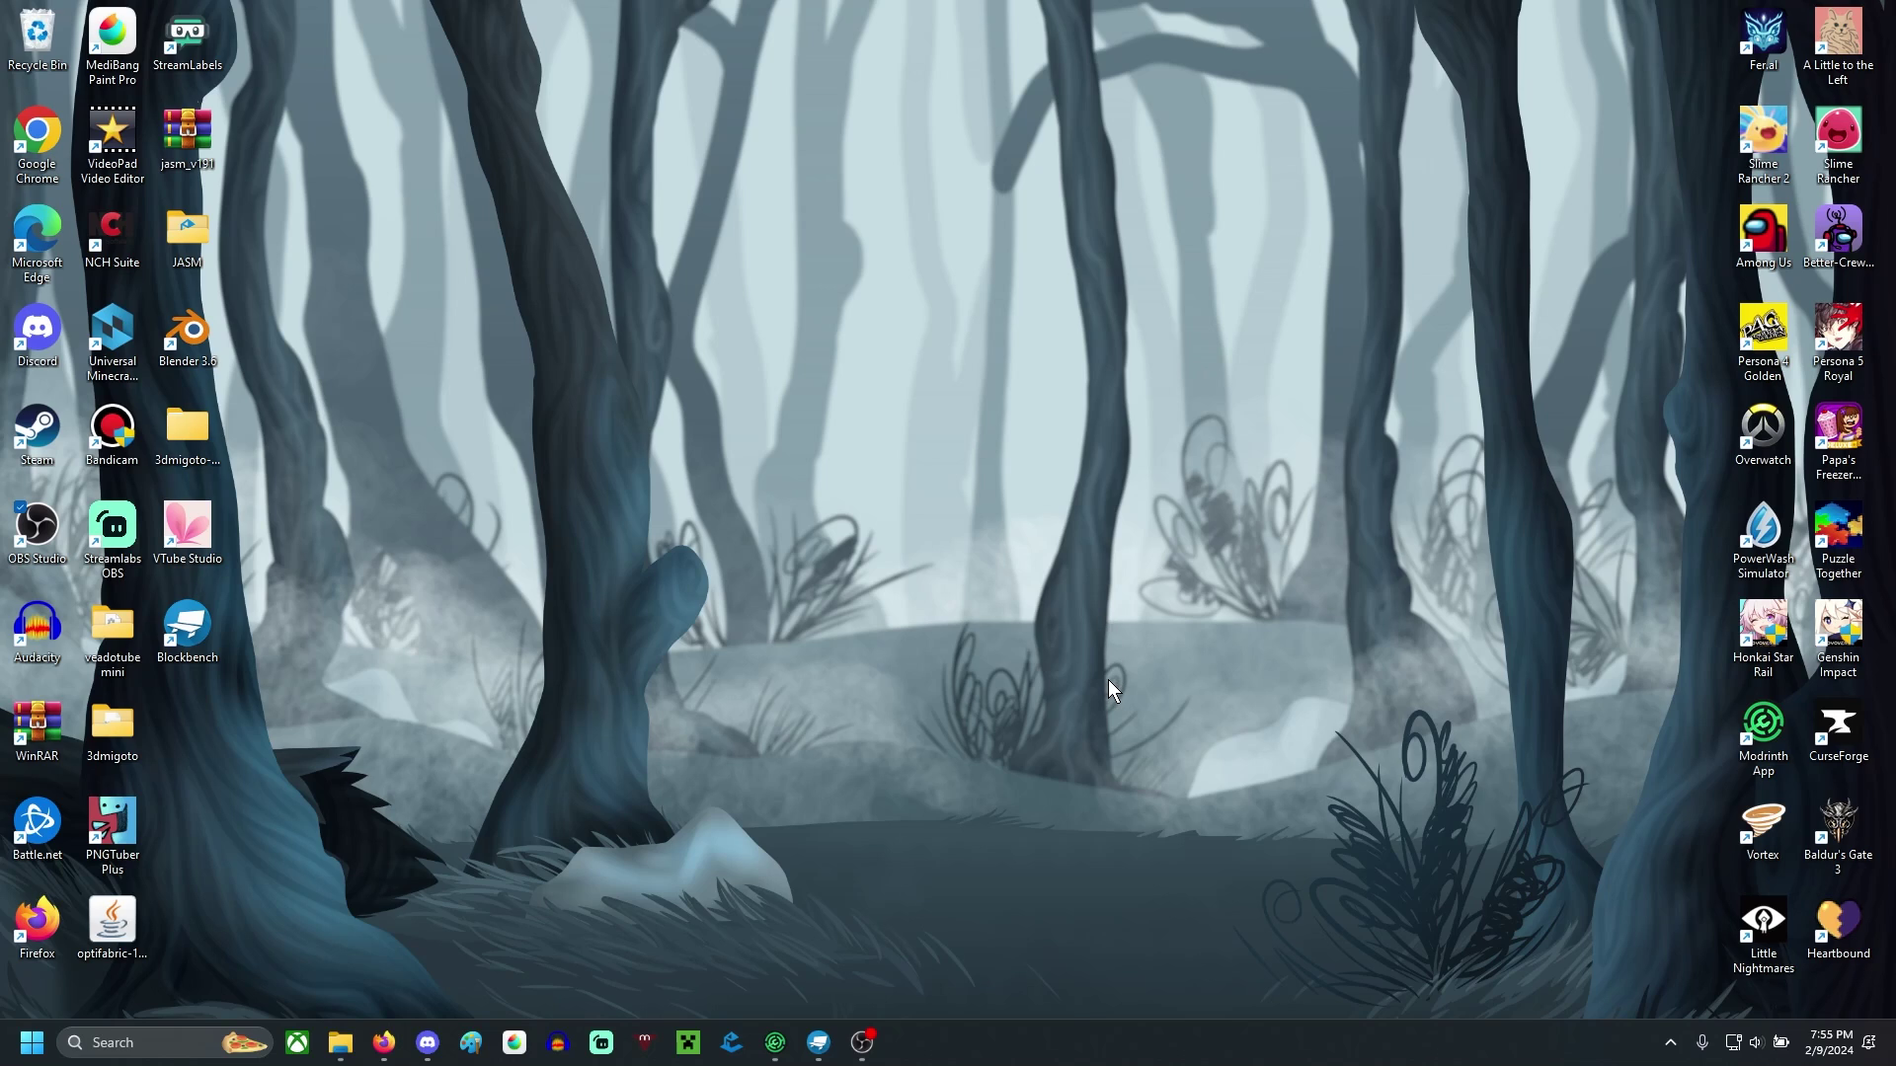
- Restore the Blockbench window from the Windows taskbar
{"action": "left_click", "coordinate": [819, 1043]}
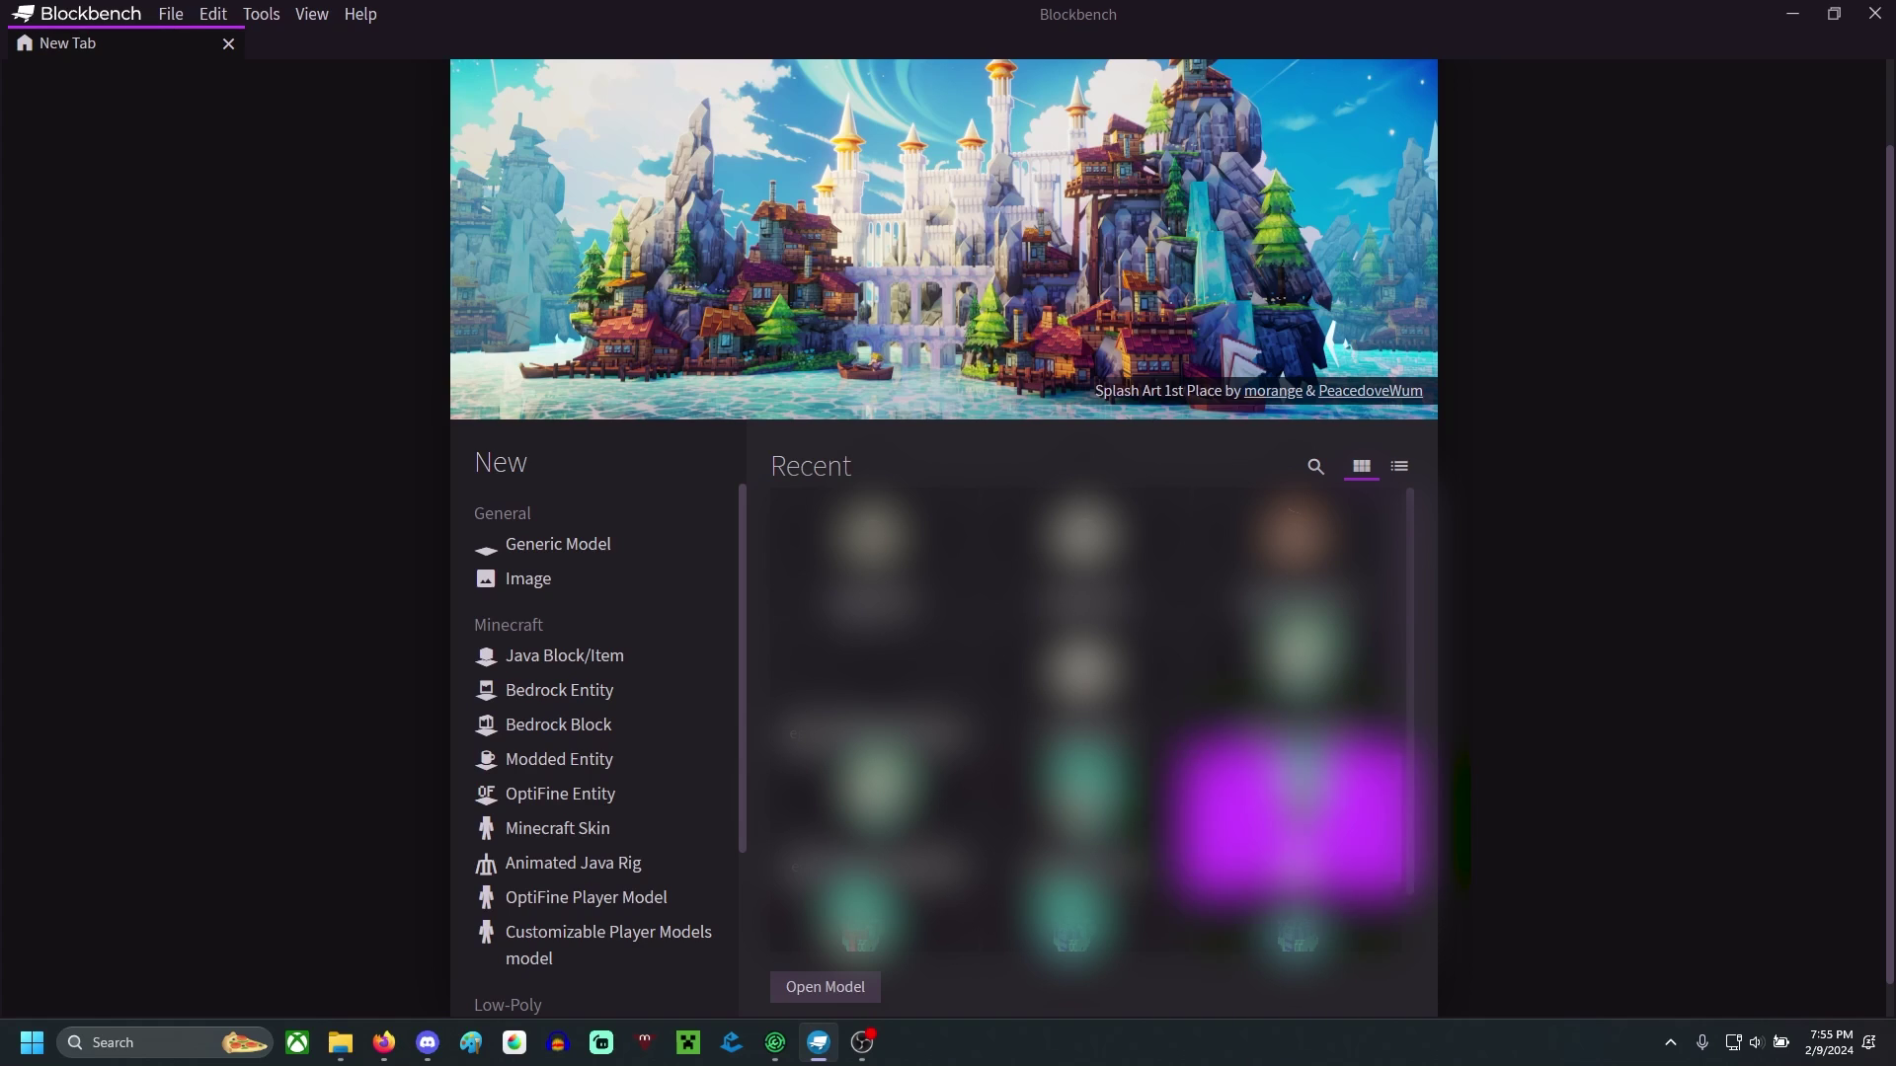
- Switch the Recent projects panel to list view, showing file names with dates
{"action": "scroll", "coordinate": [1392, 991], "scroll_direction": "down", "scroll_amount": 1}
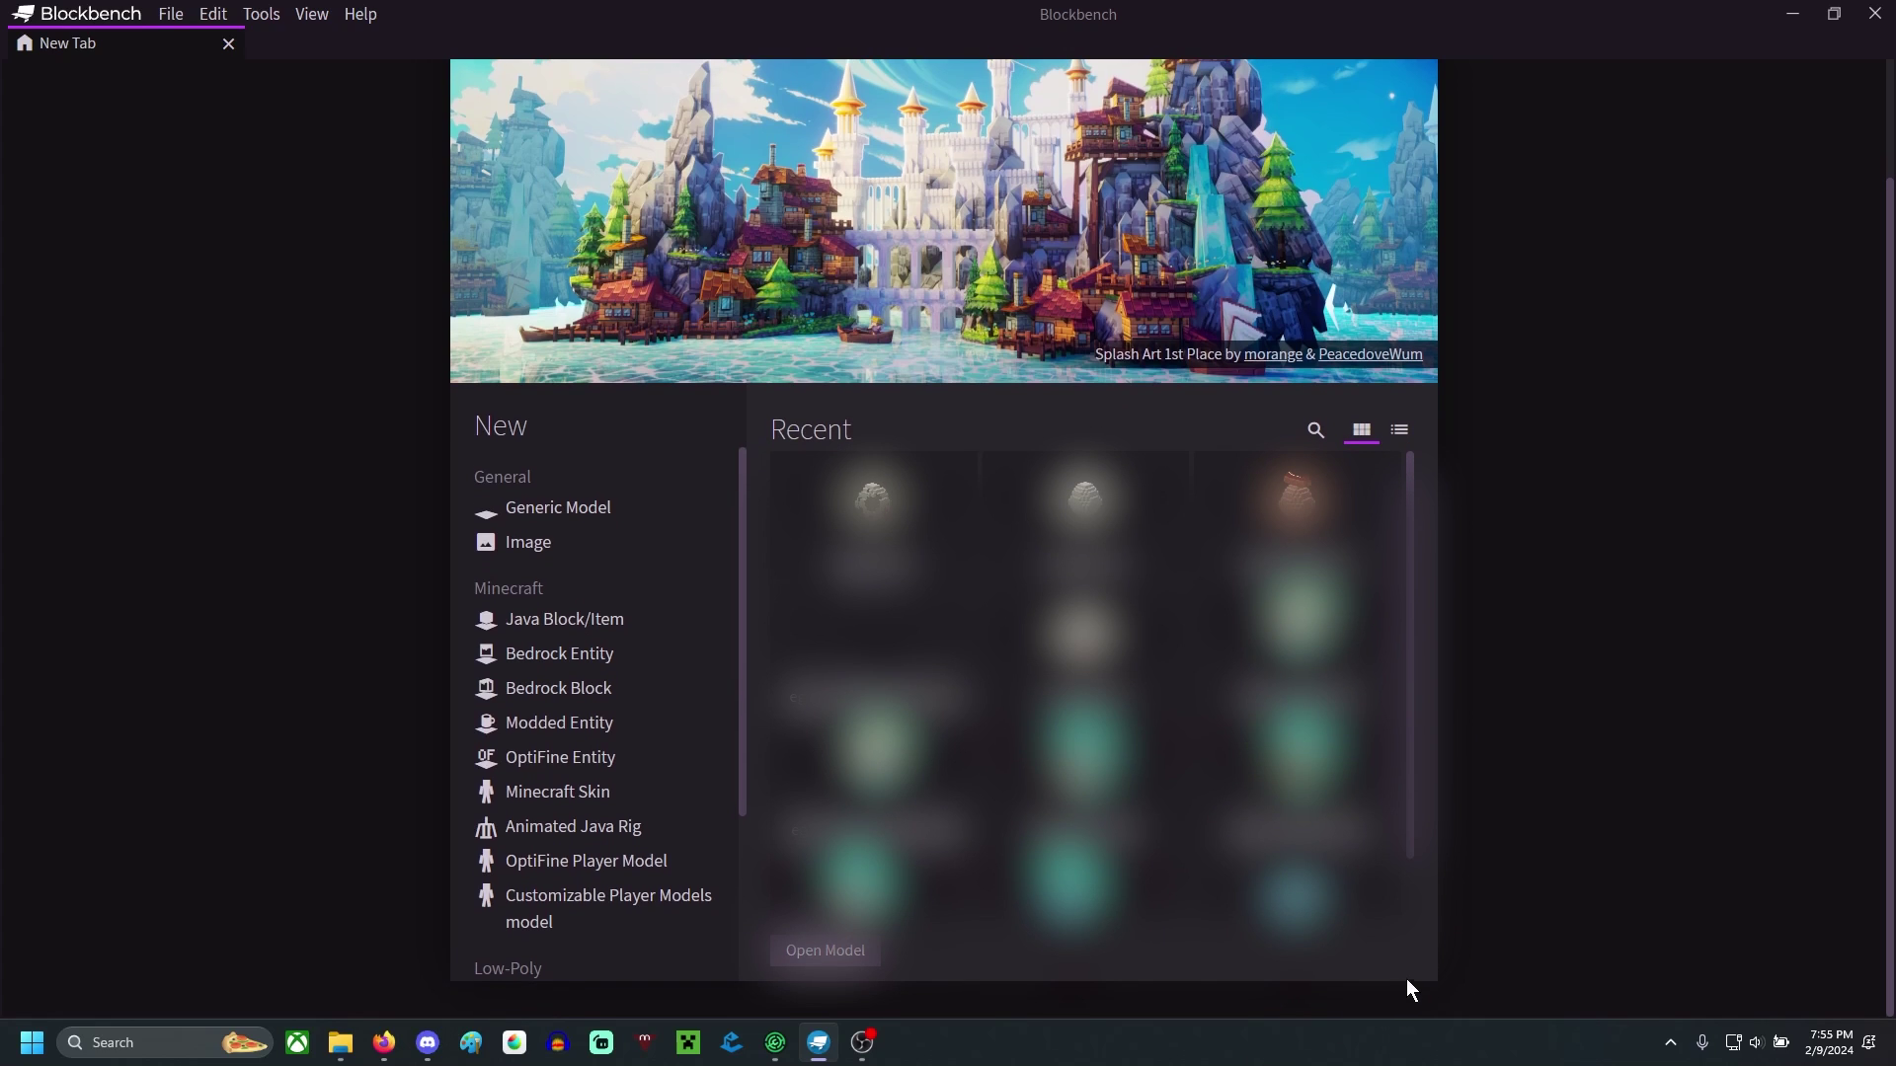
{"action": "scroll", "coordinate": [1462, 967], "scroll_direction": "up", "scroll_amount": 3}
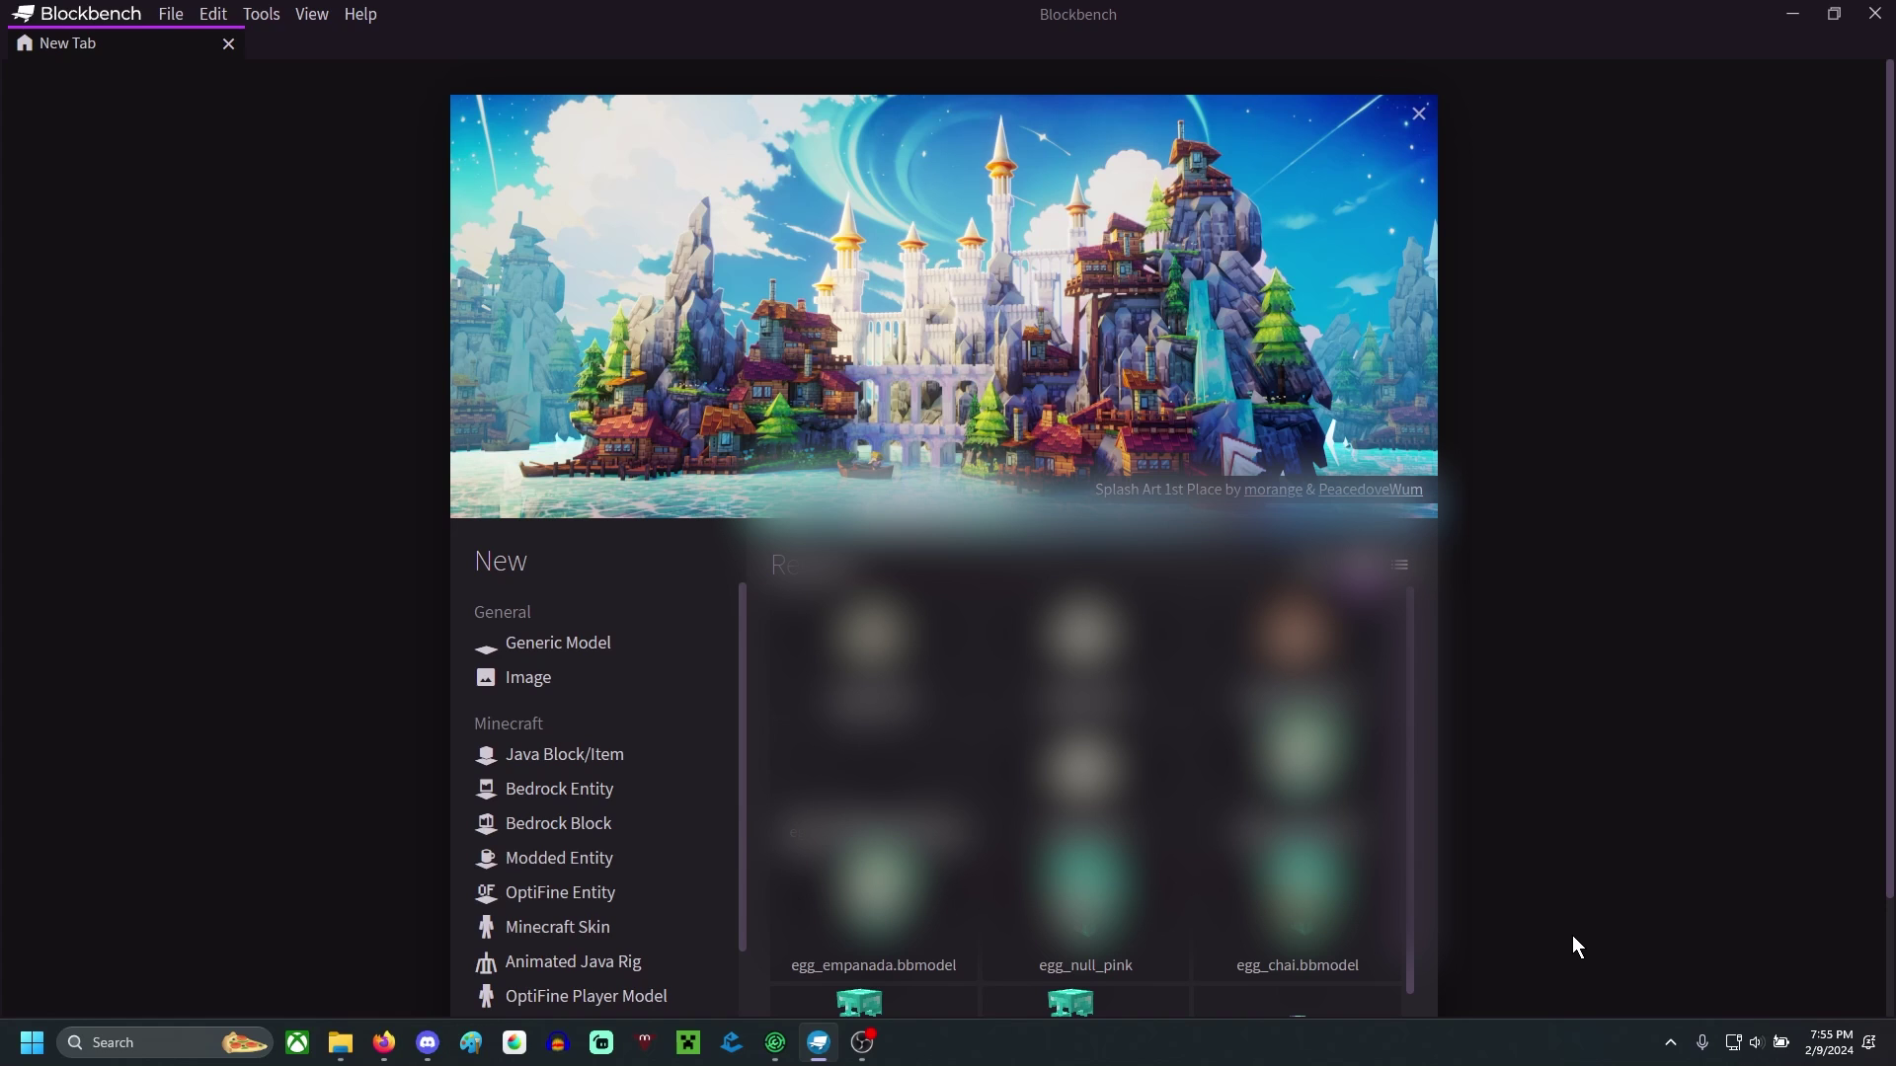
{"action": "scroll", "coordinate": [1585, 906], "scroll_direction": "down", "scroll_amount": 4}
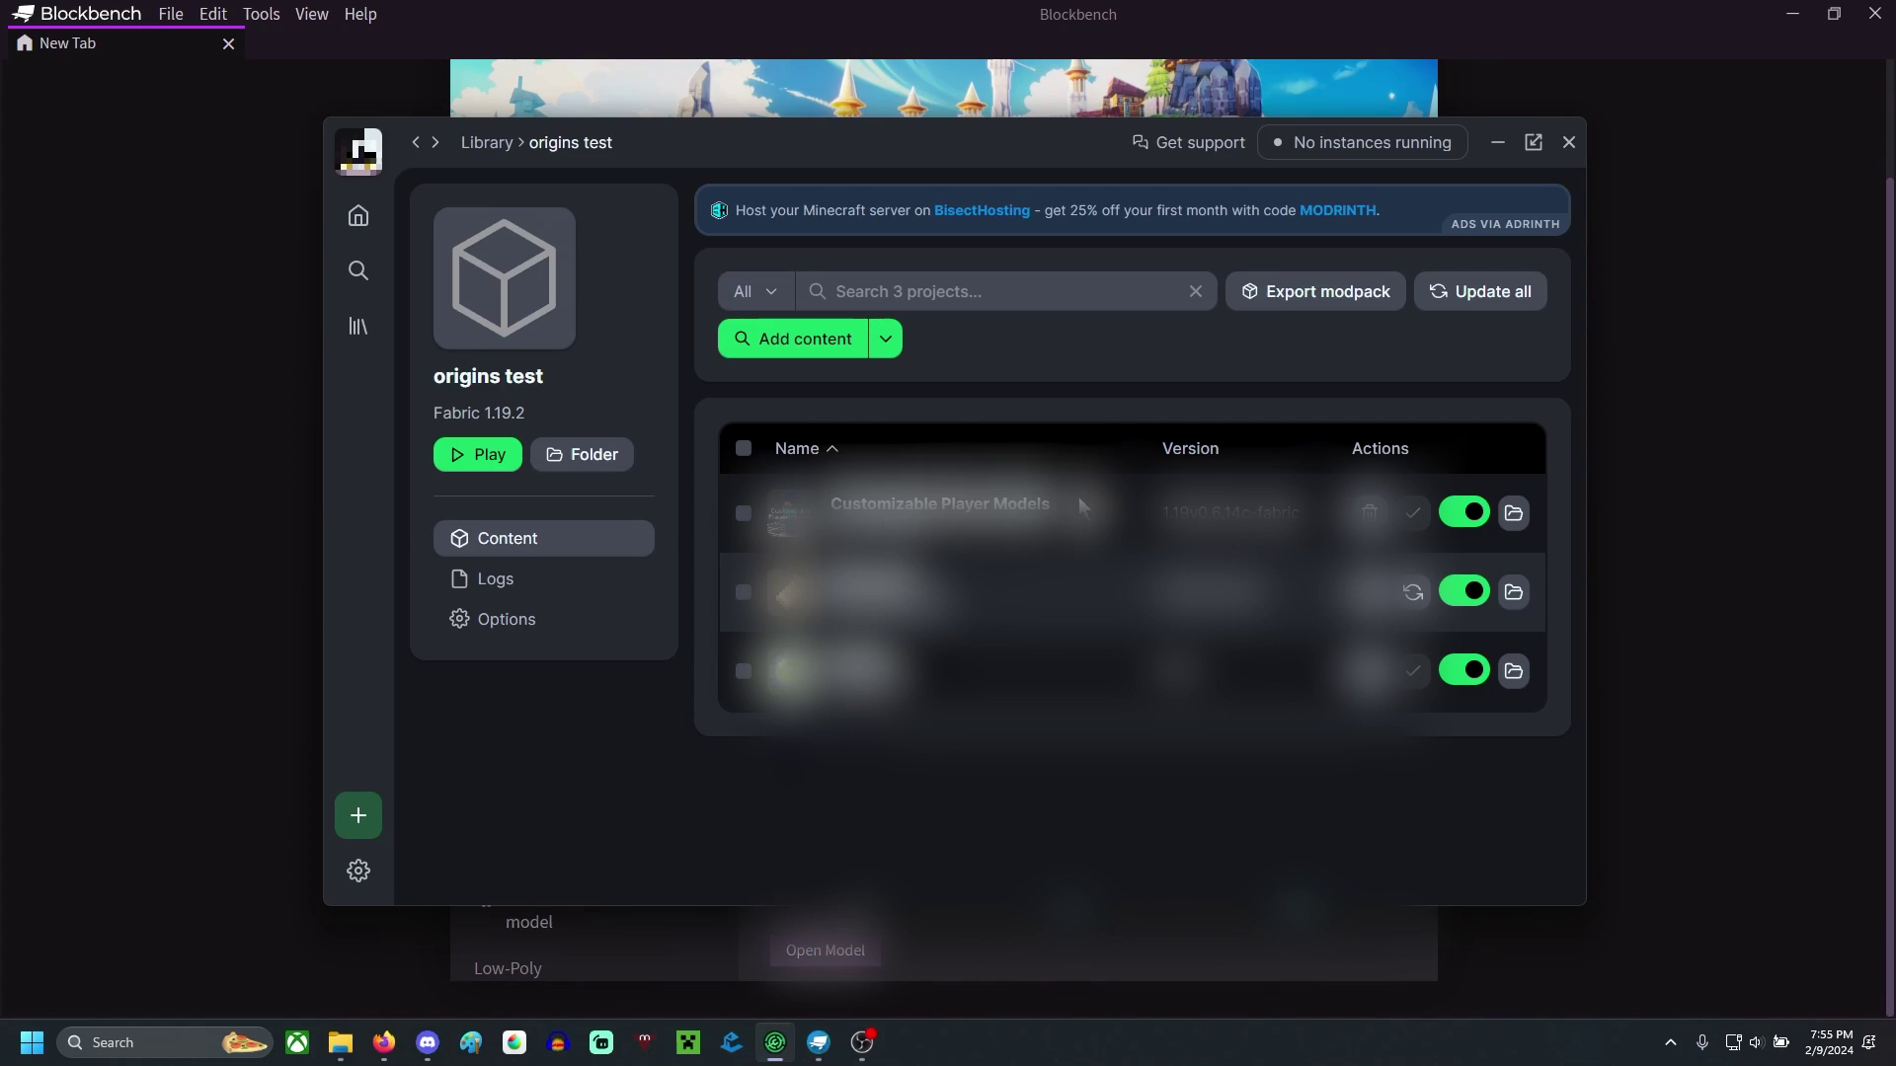
{"action": "left_click", "coordinate": [1384, 958]}
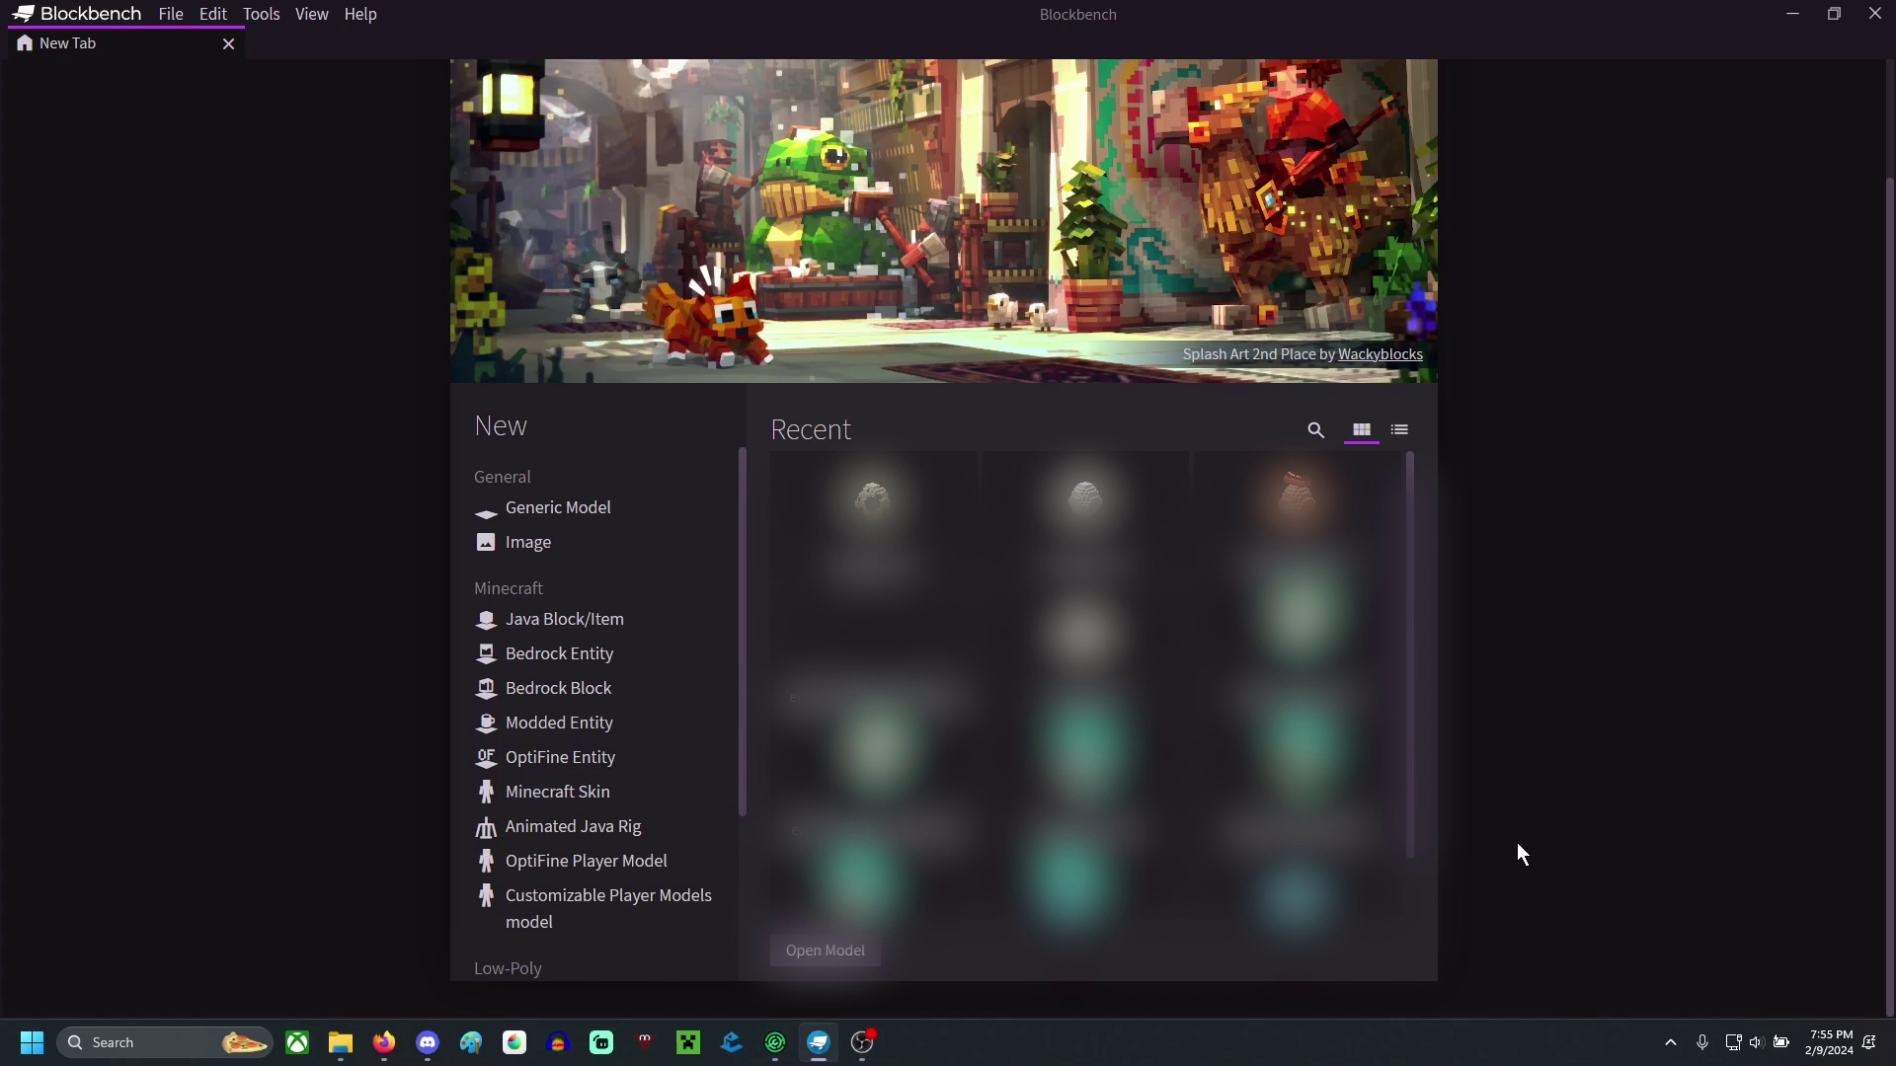
{"action": "left_click", "coordinate": [1400, 430]}
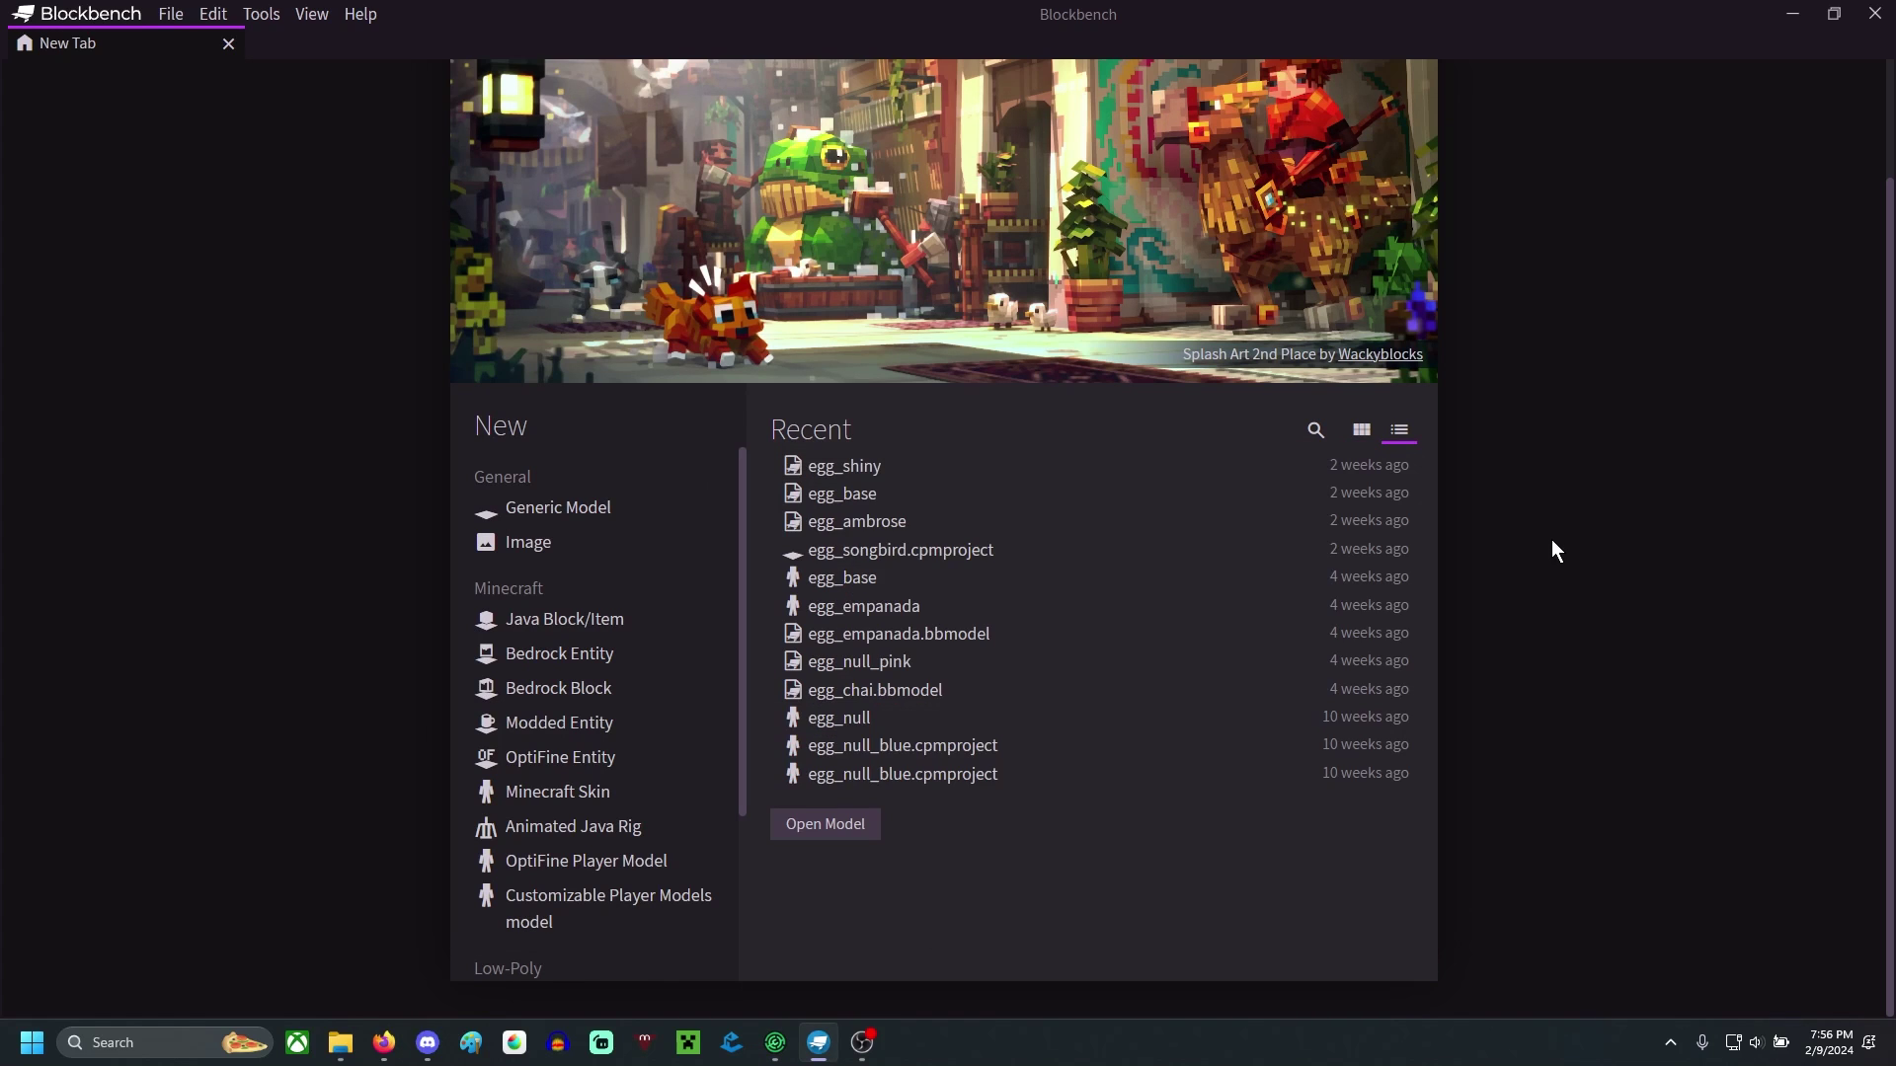
{"action": "scroll", "coordinate": [691, 800], "scroll_direction": "down", "scroll_amount": 3}
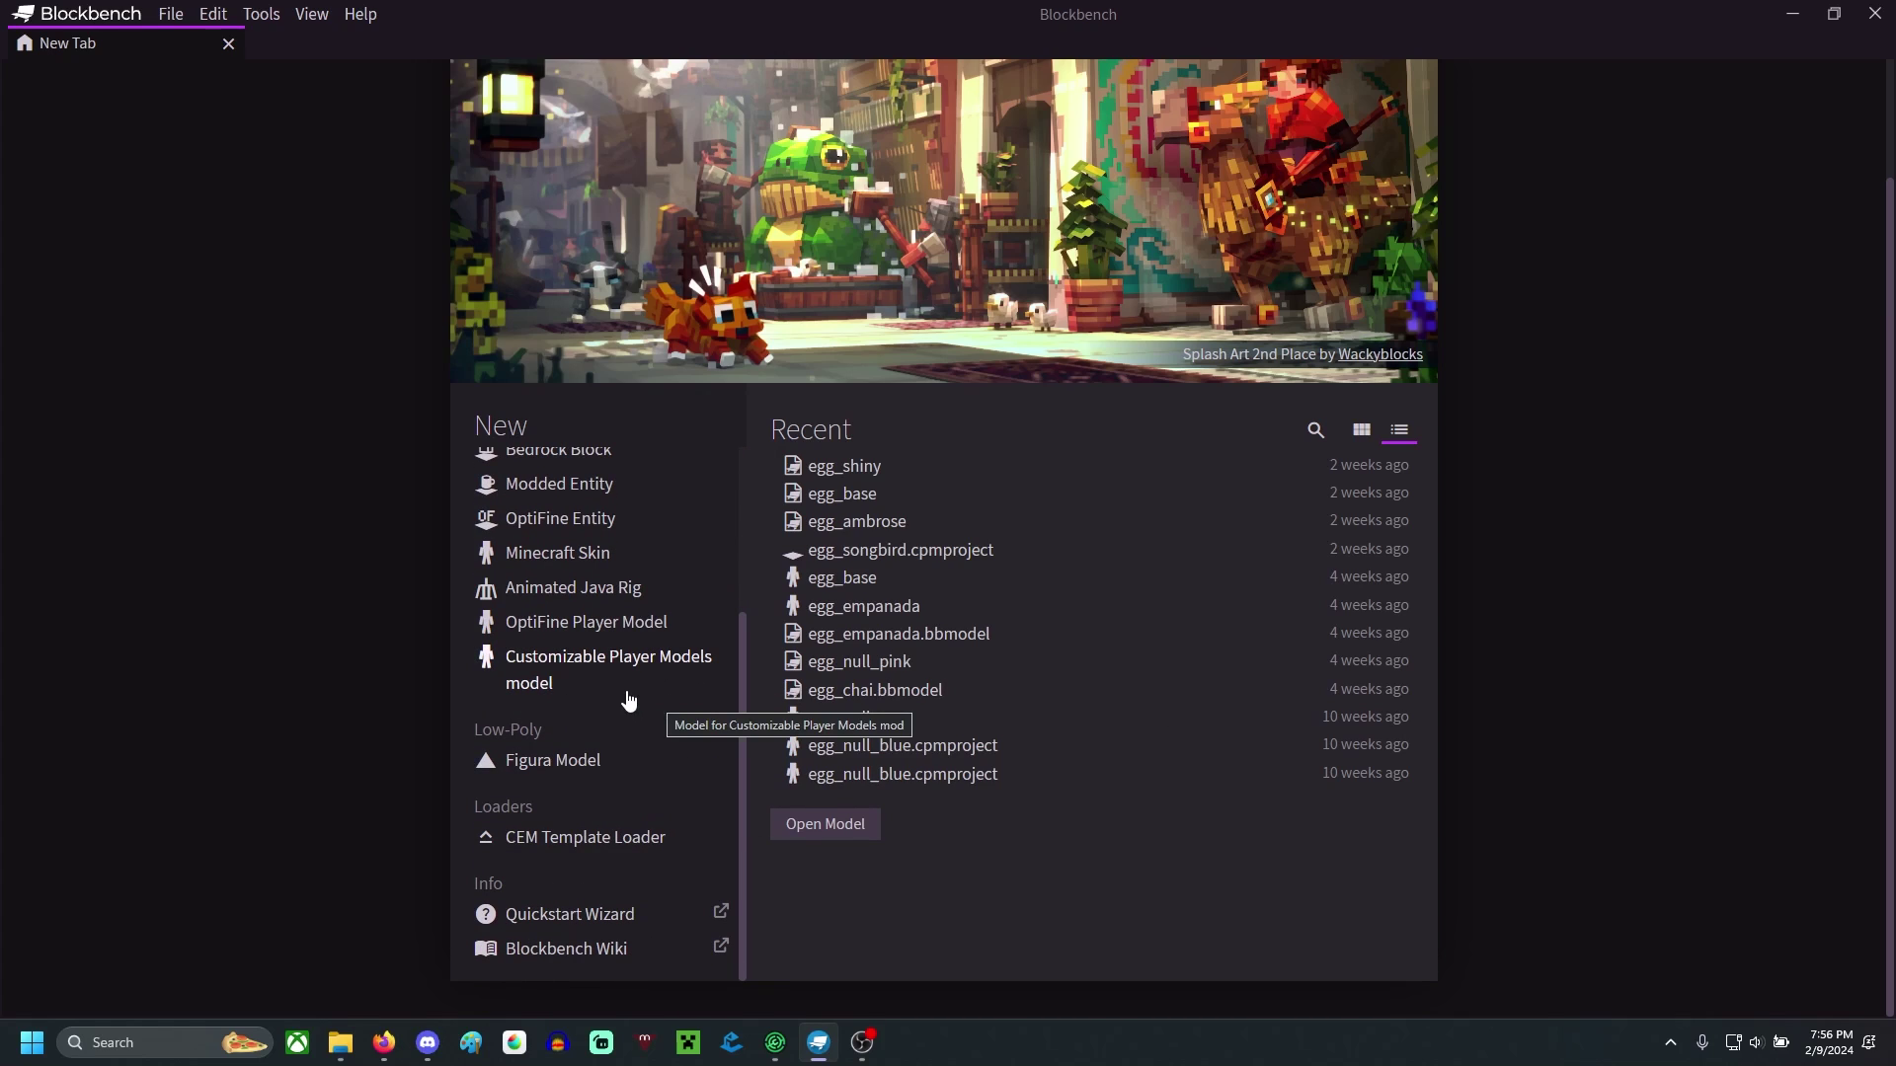
- In Firefox, select the cpm_plugin.js install URL in the CPM plugin README
{"action": "left_click", "coordinate": [395, 1047]}
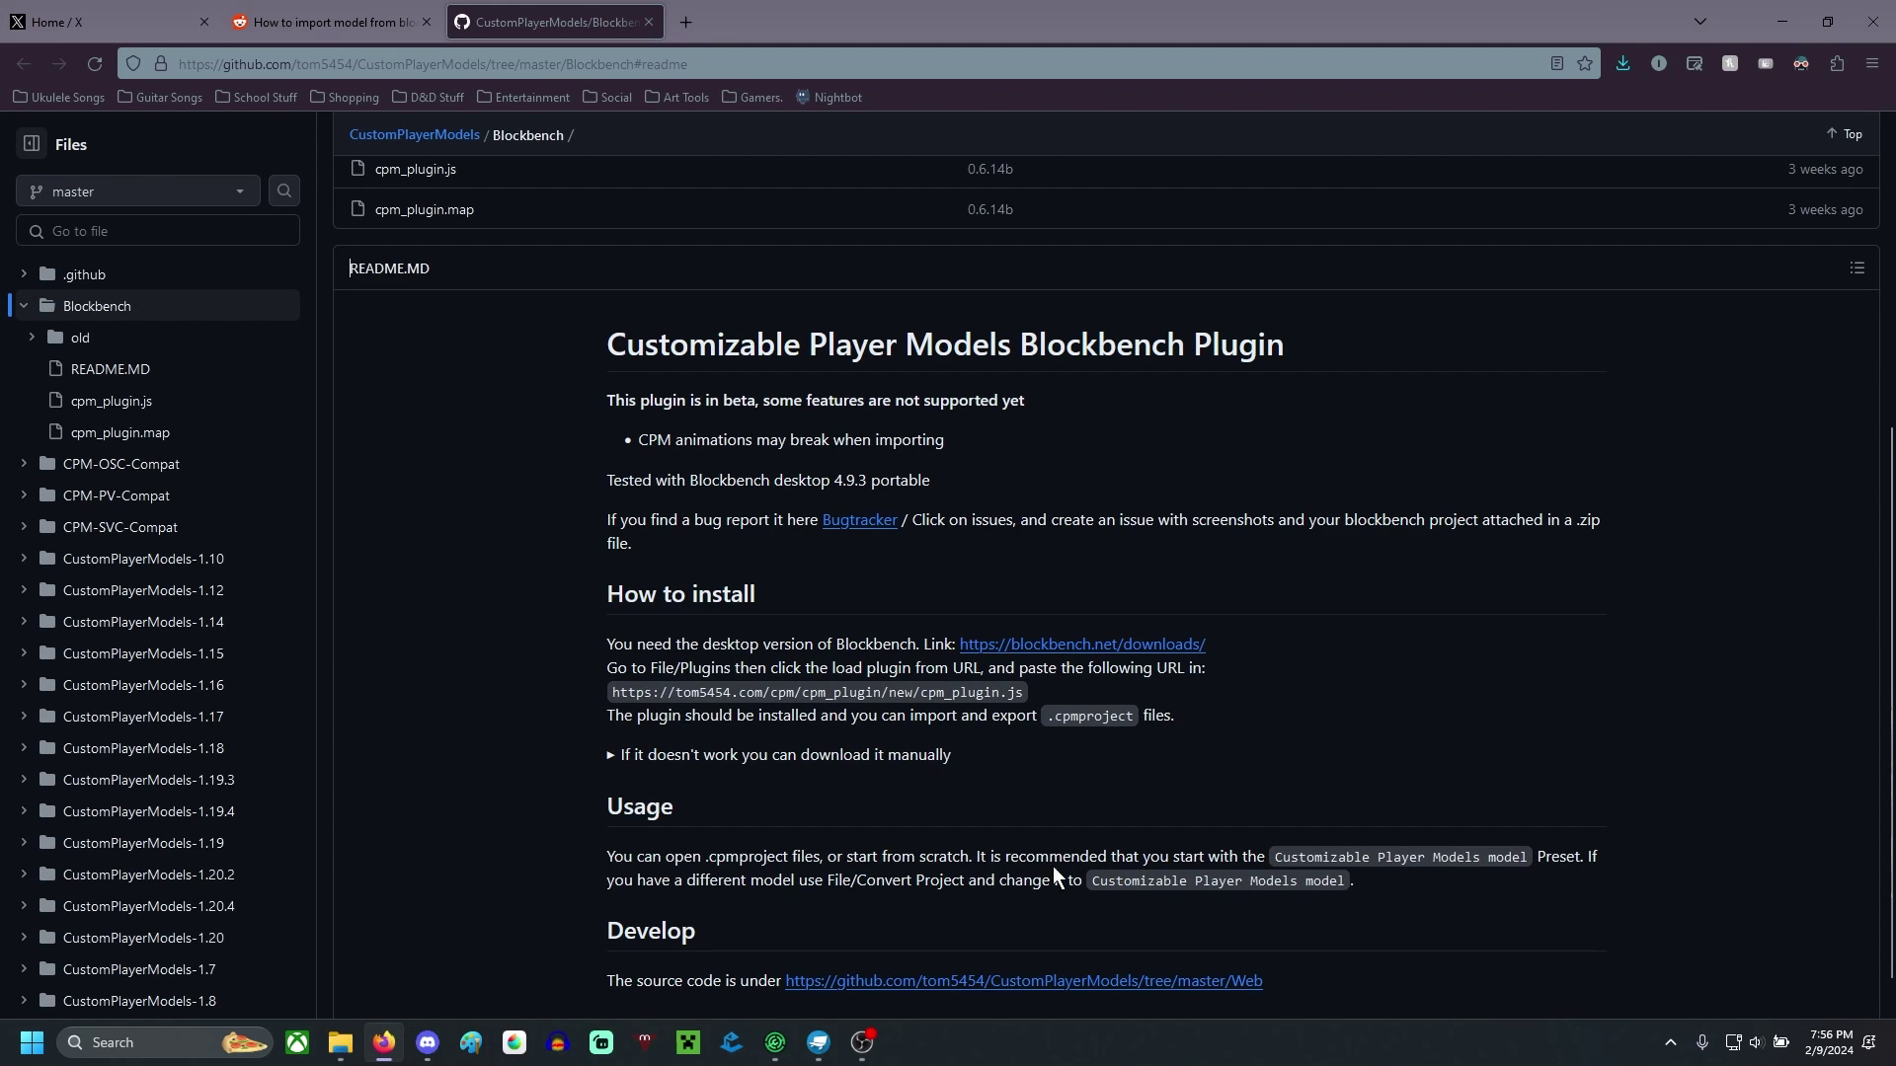
{"action": "scroll", "coordinate": [1610, 705], "scroll_direction": "down", "scroll_amount": 1}
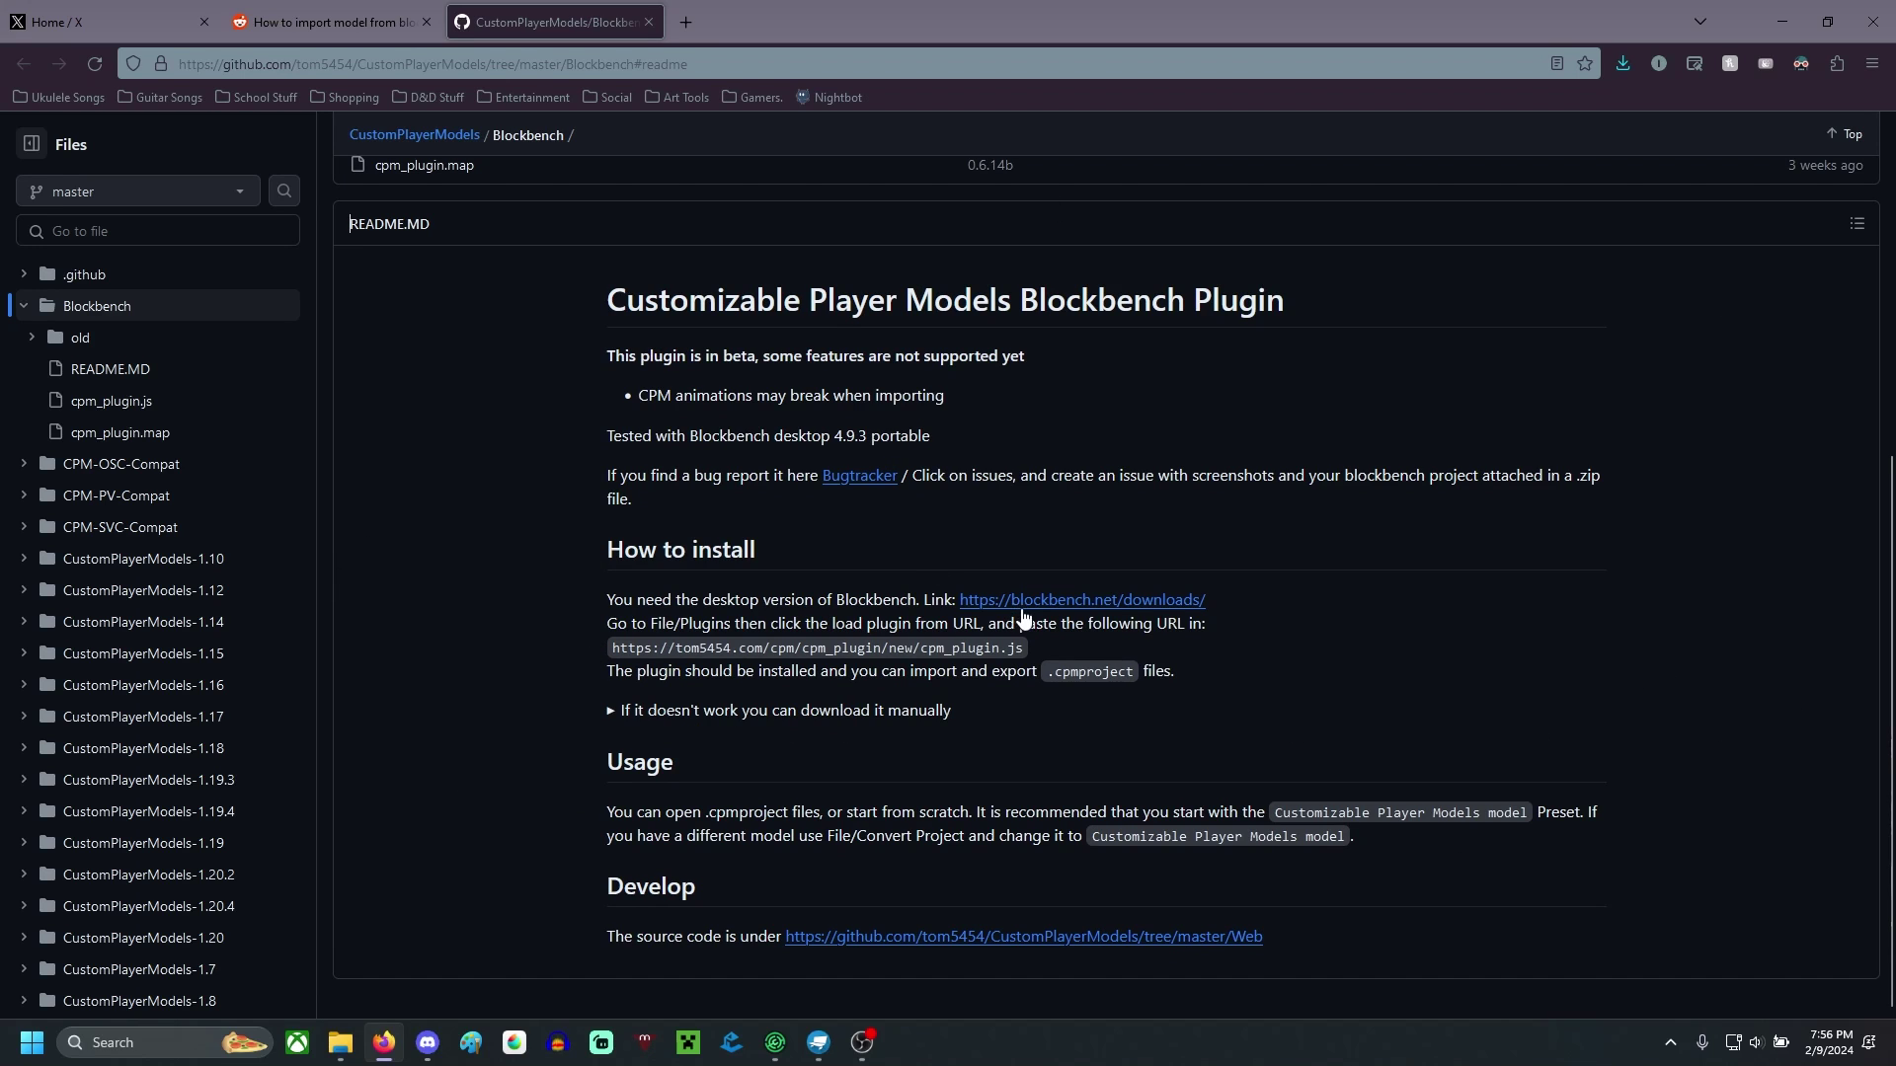
{"action": "left_click_drag", "start_coordinate": [1025, 650], "coordinate": [590, 652]}
{"action": "key", "text": "ctrl+c"}
{"action": "left_click", "coordinate": [819, 1042]}
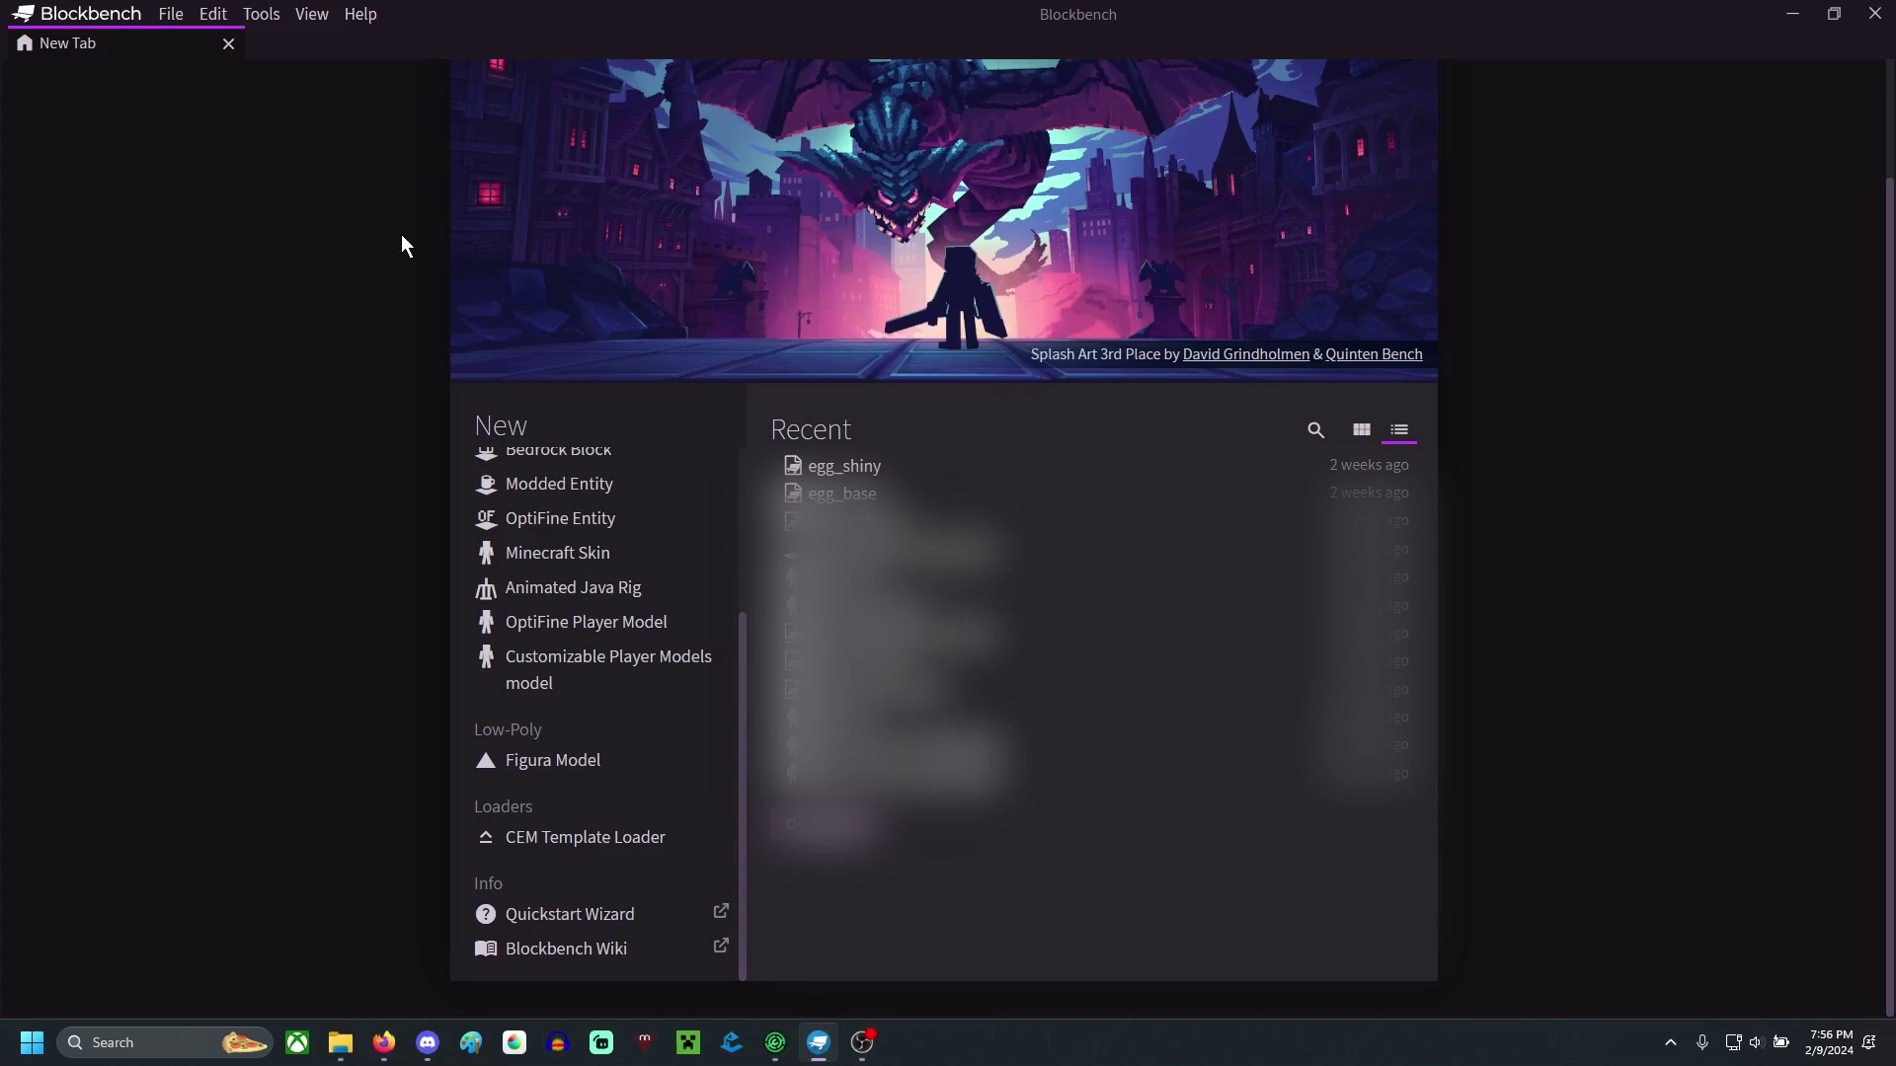
{"action": "left_click", "coordinate": [172, 20]}
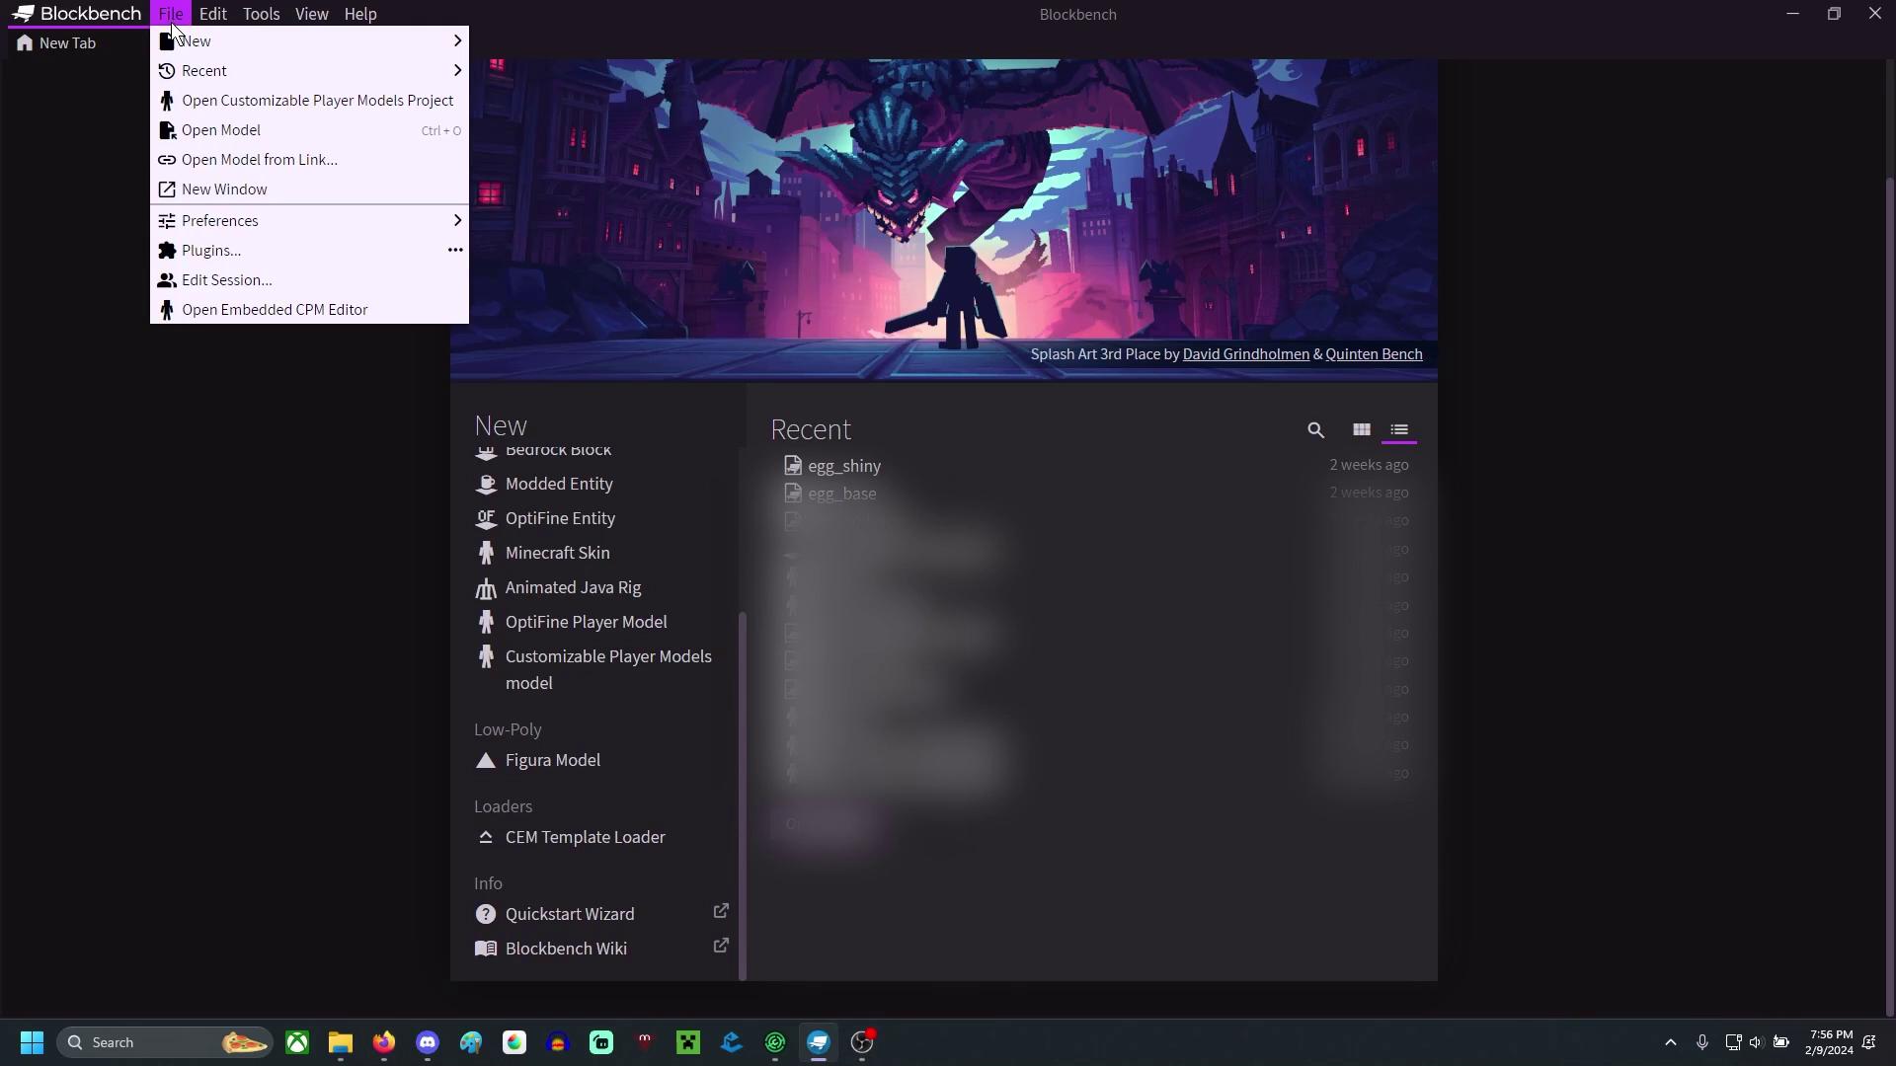
{"action": "left_click", "coordinate": [292, 245]}
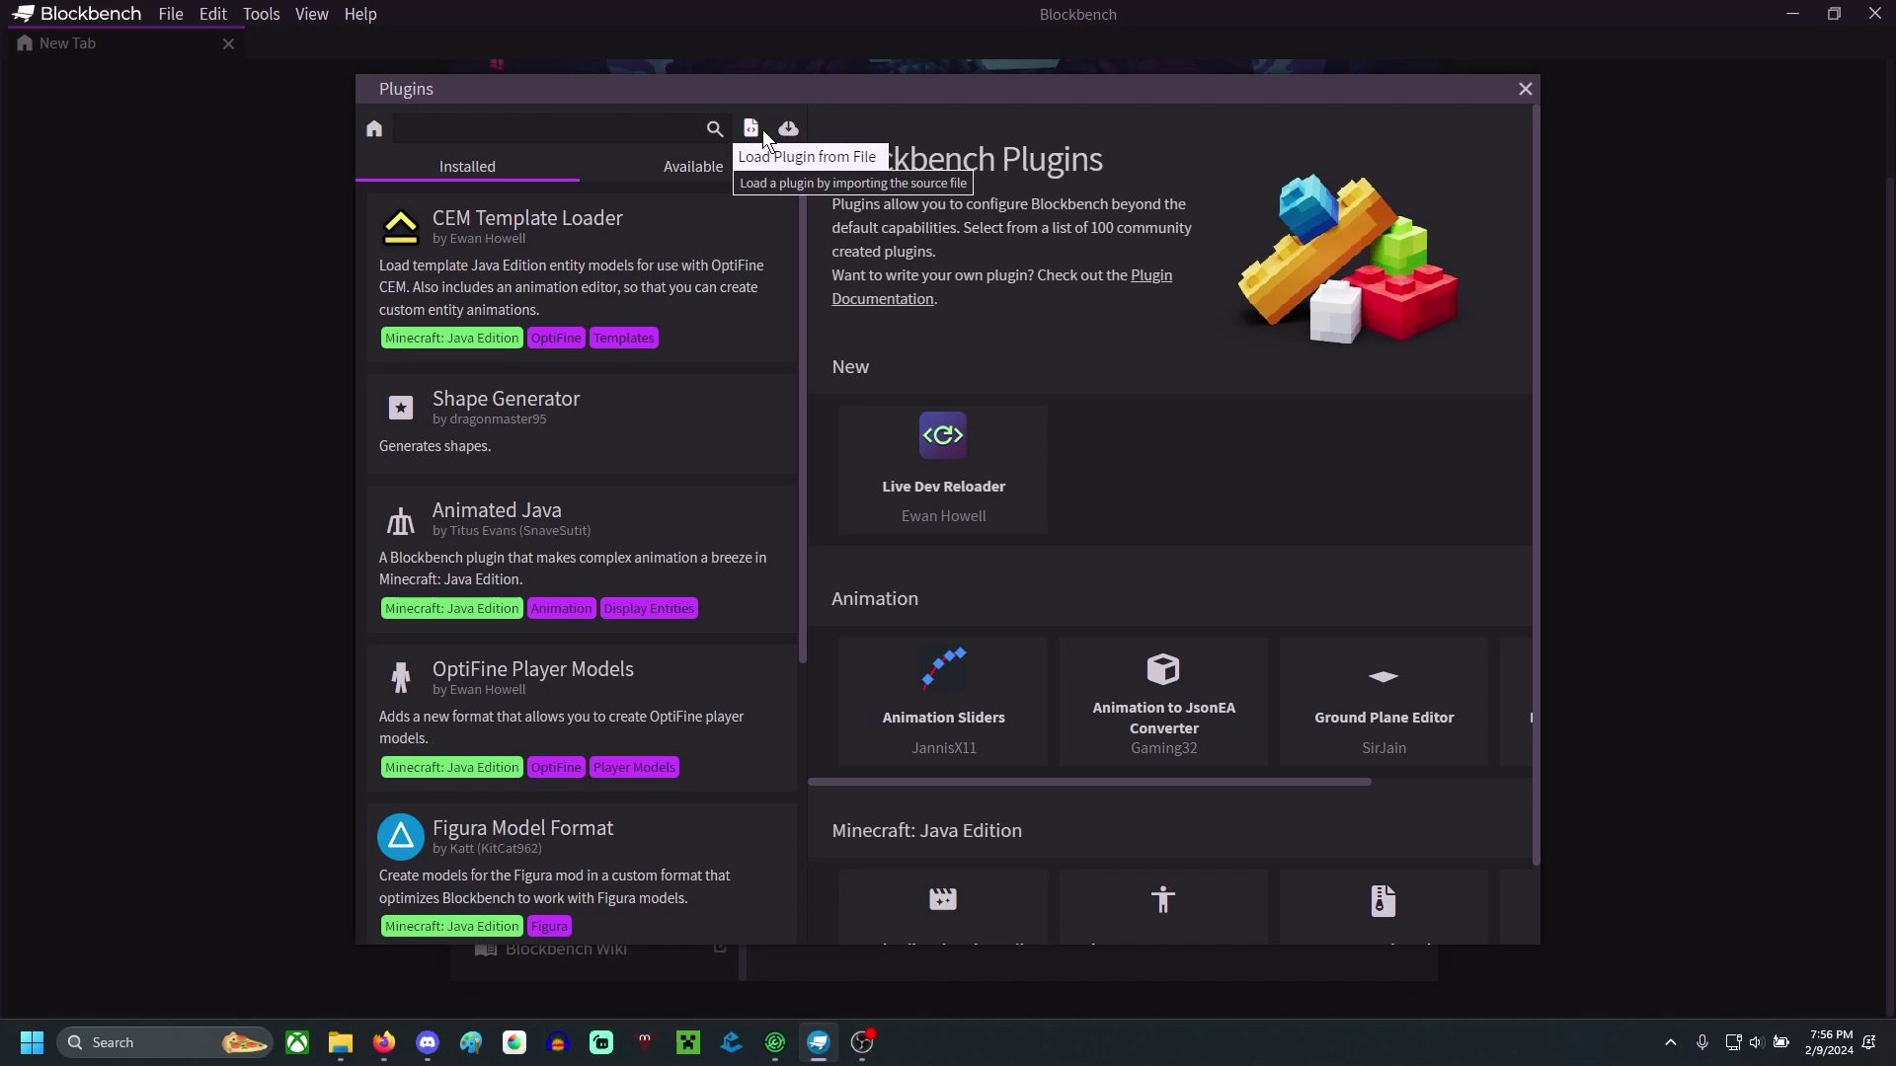
{"action": "left_click", "coordinate": [788, 128]}
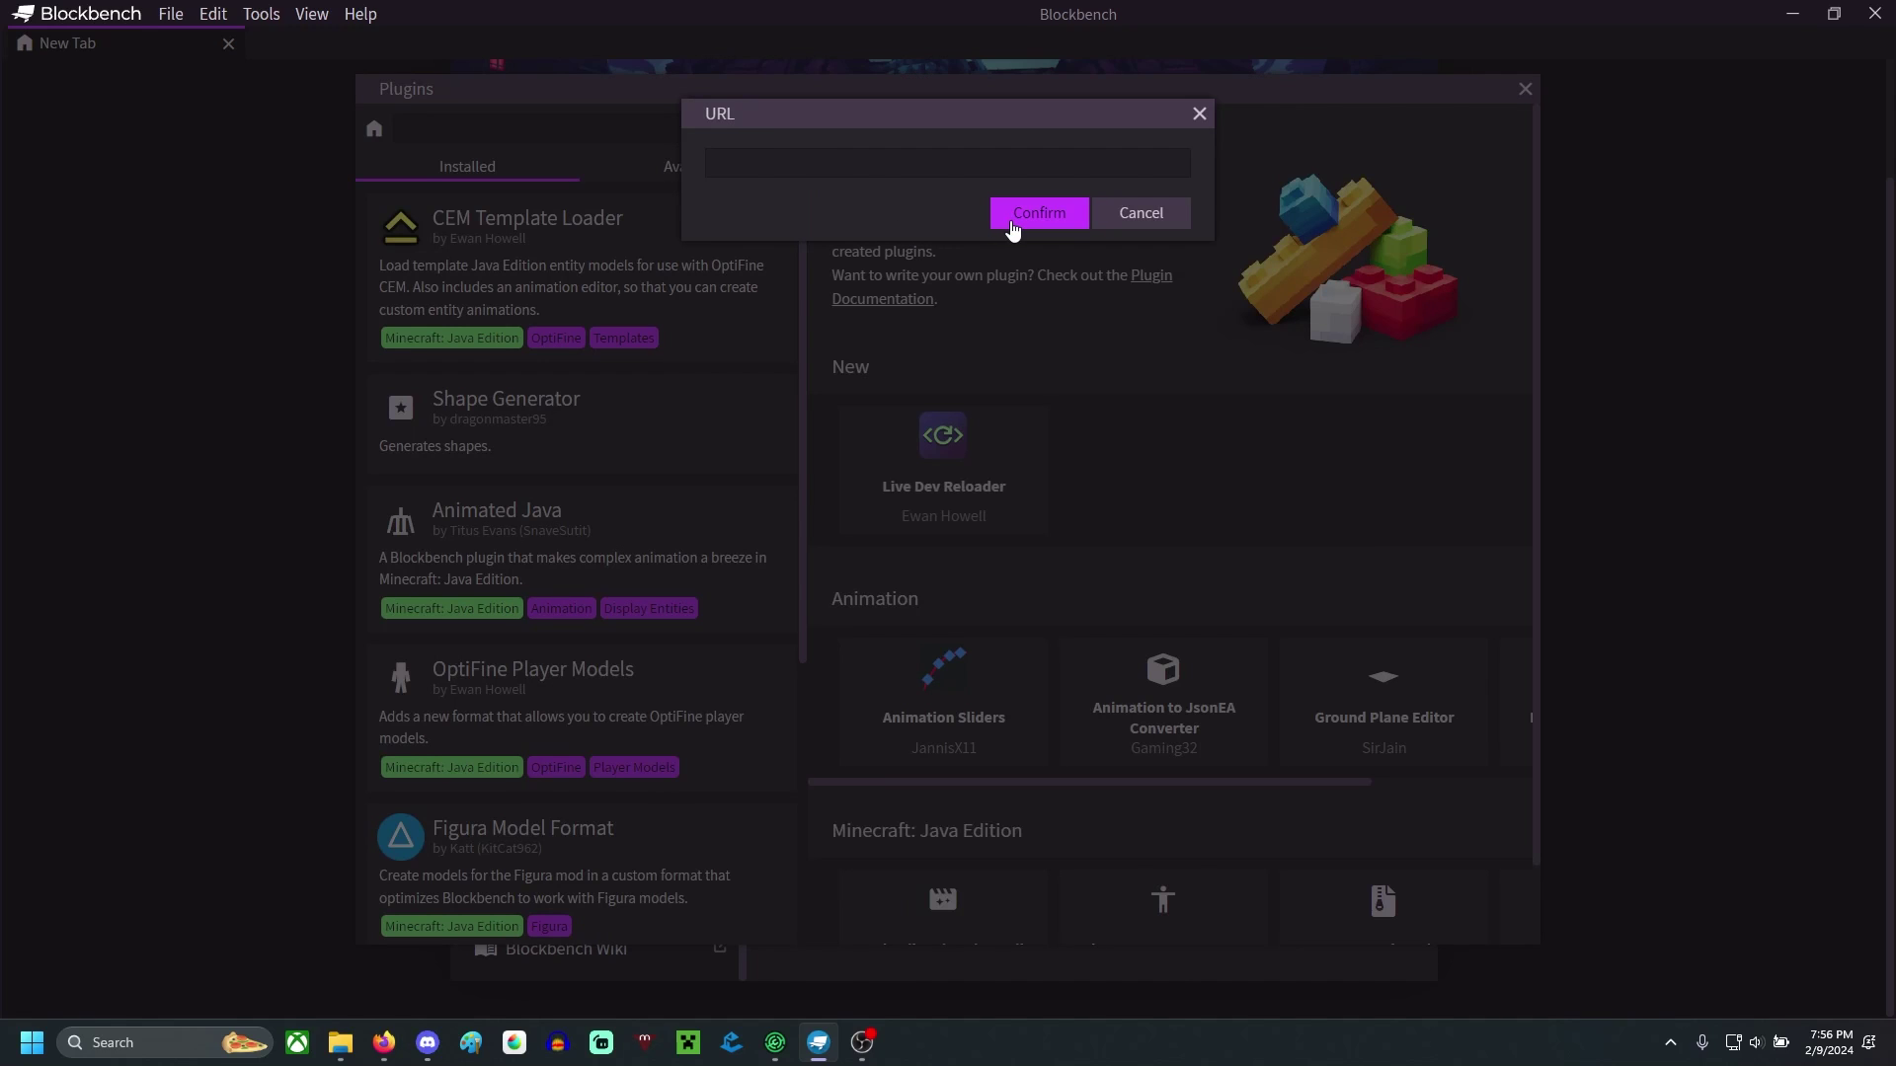
{"action": "key", "text": "ctrl+v"}
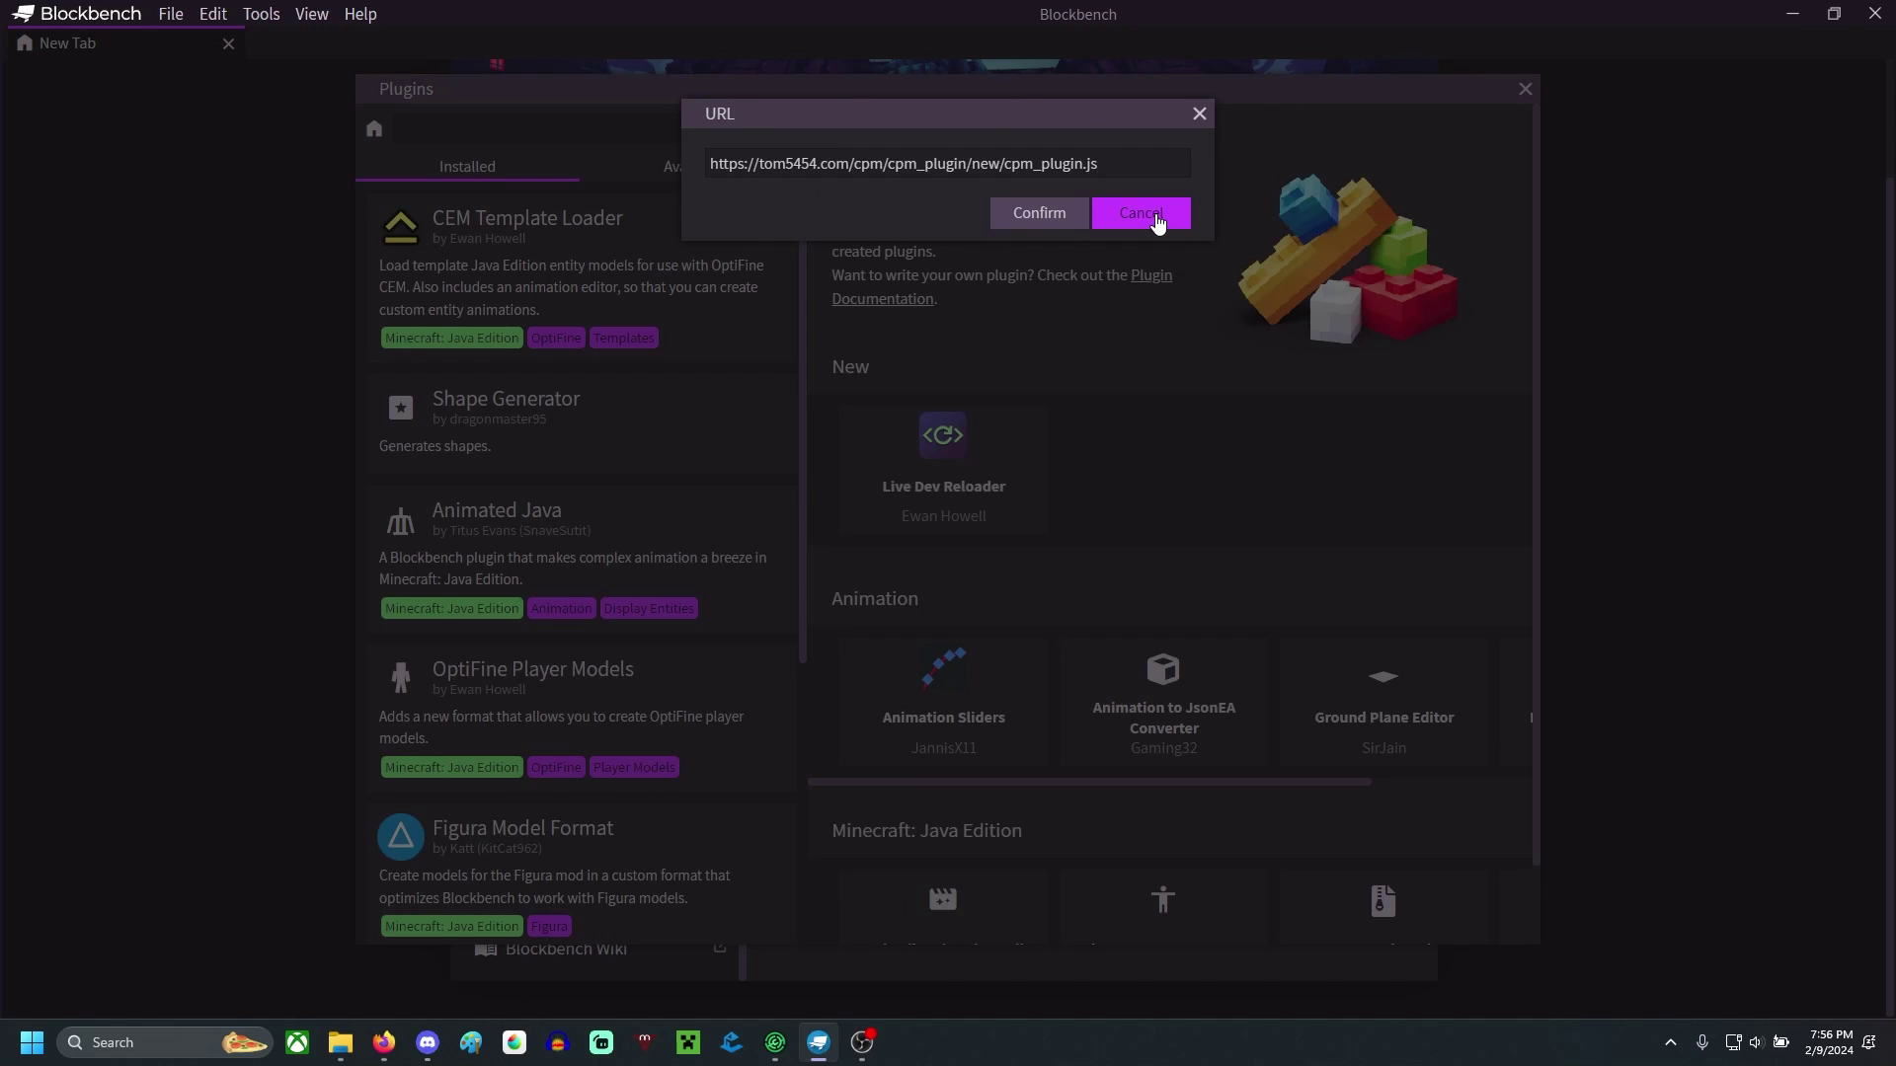
{"action": "left_click", "coordinate": [1157, 217]}
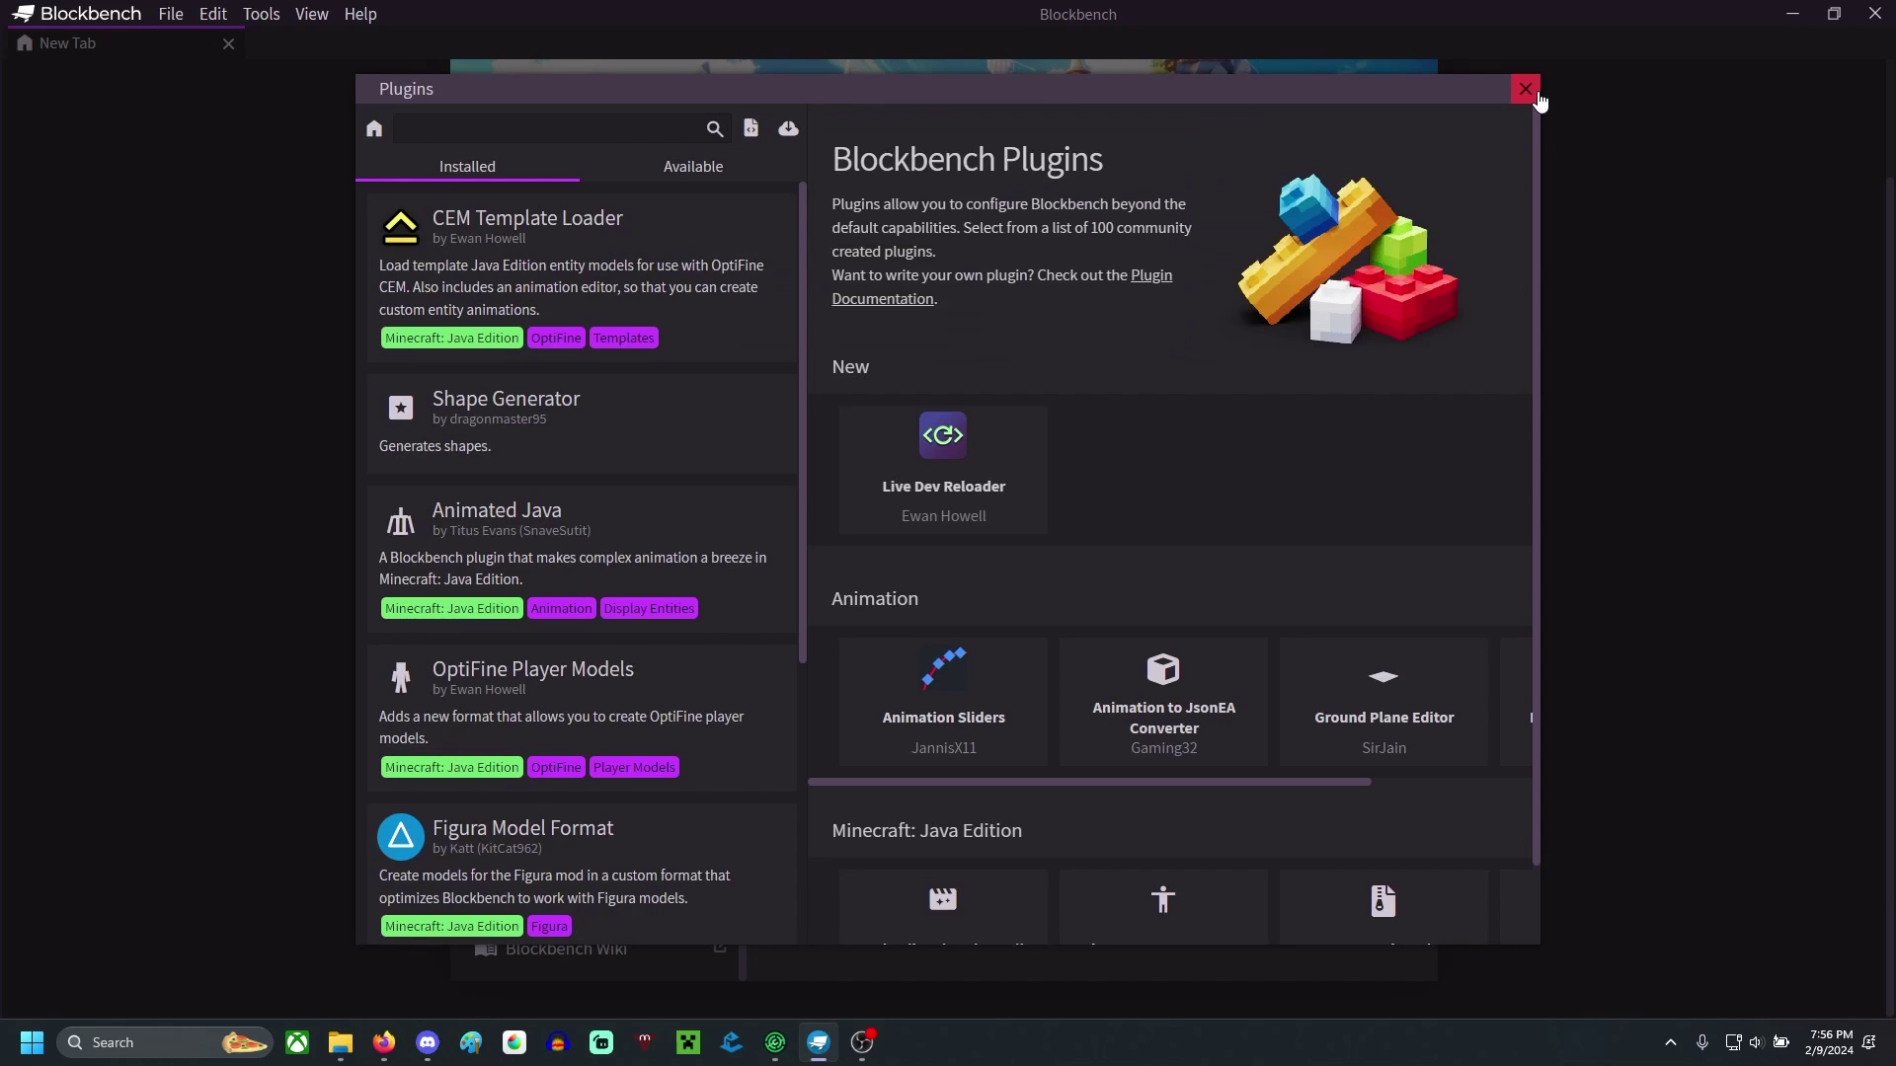
{"action": "left_click", "coordinate": [1526, 89]}
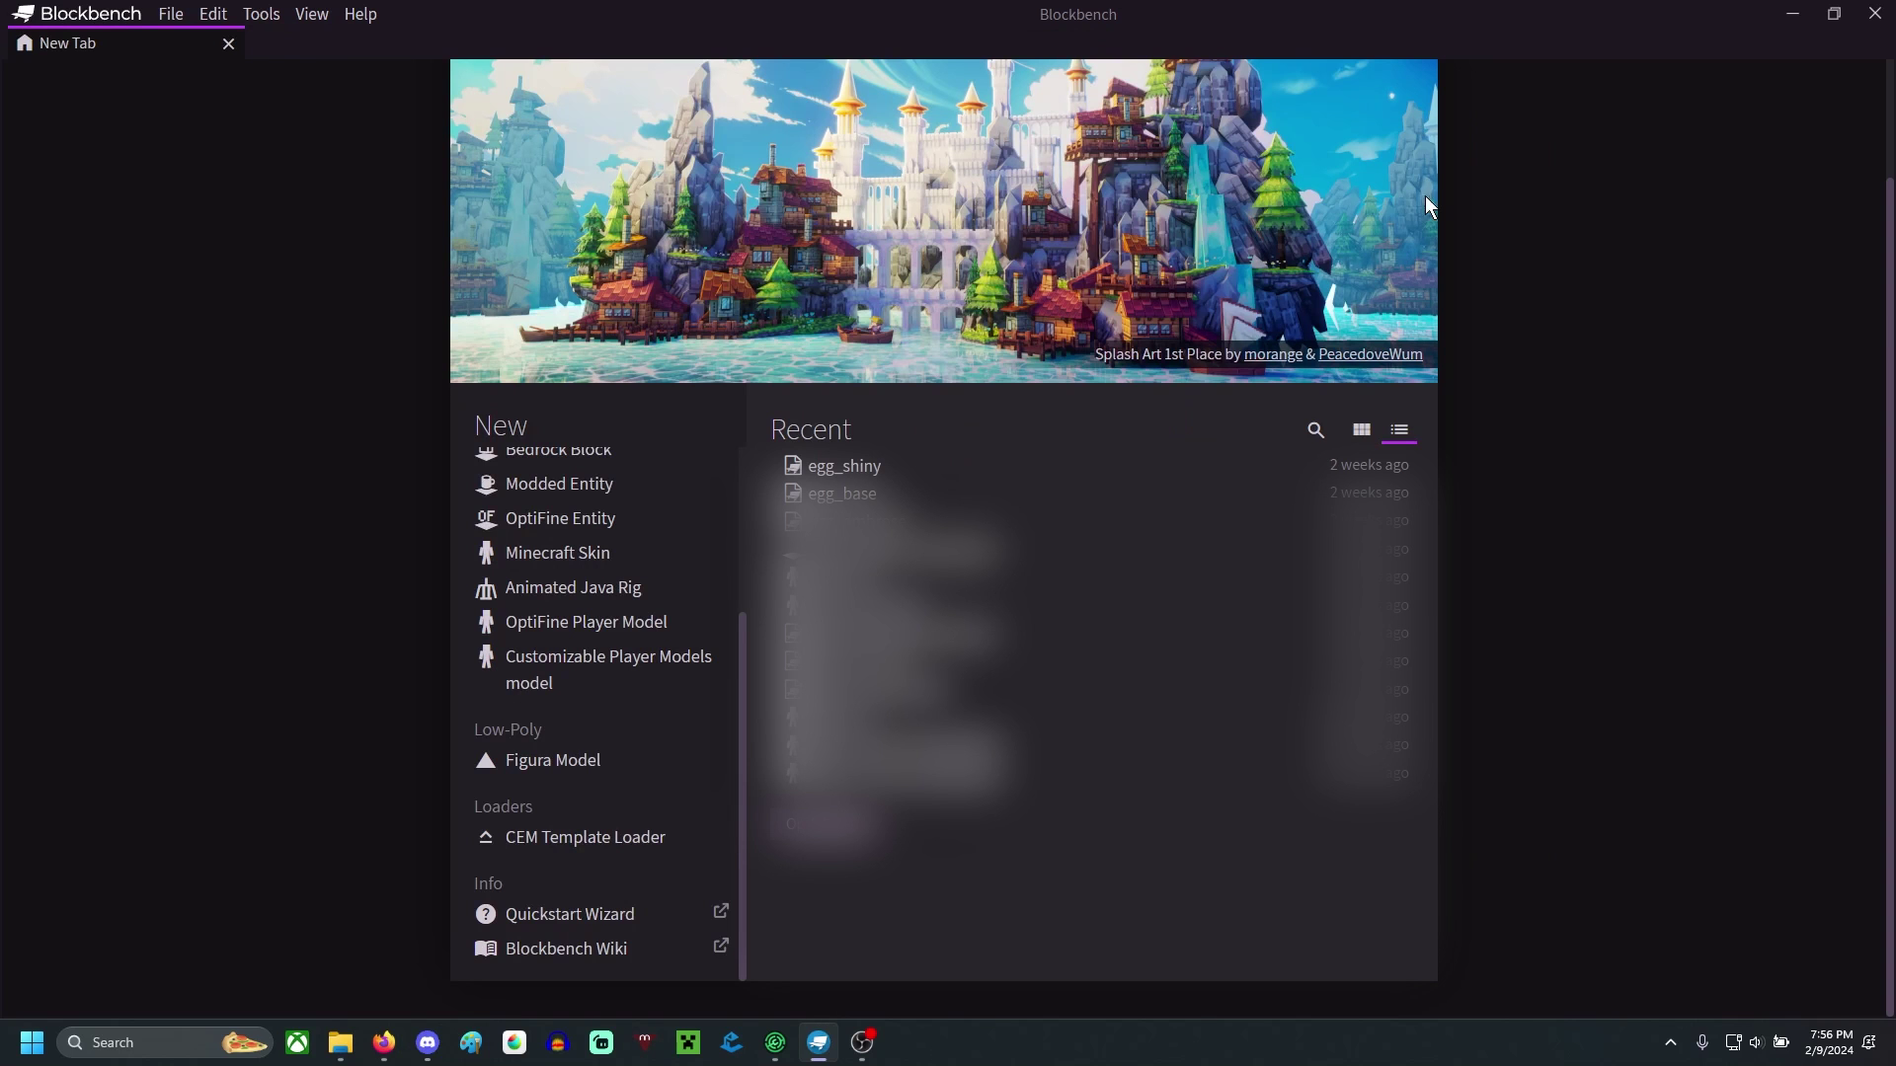
- Start a new Customizable Player Models model at 64×64 with the Slim (Alex) base model
{"action": "left_click", "coordinate": [597, 672]}
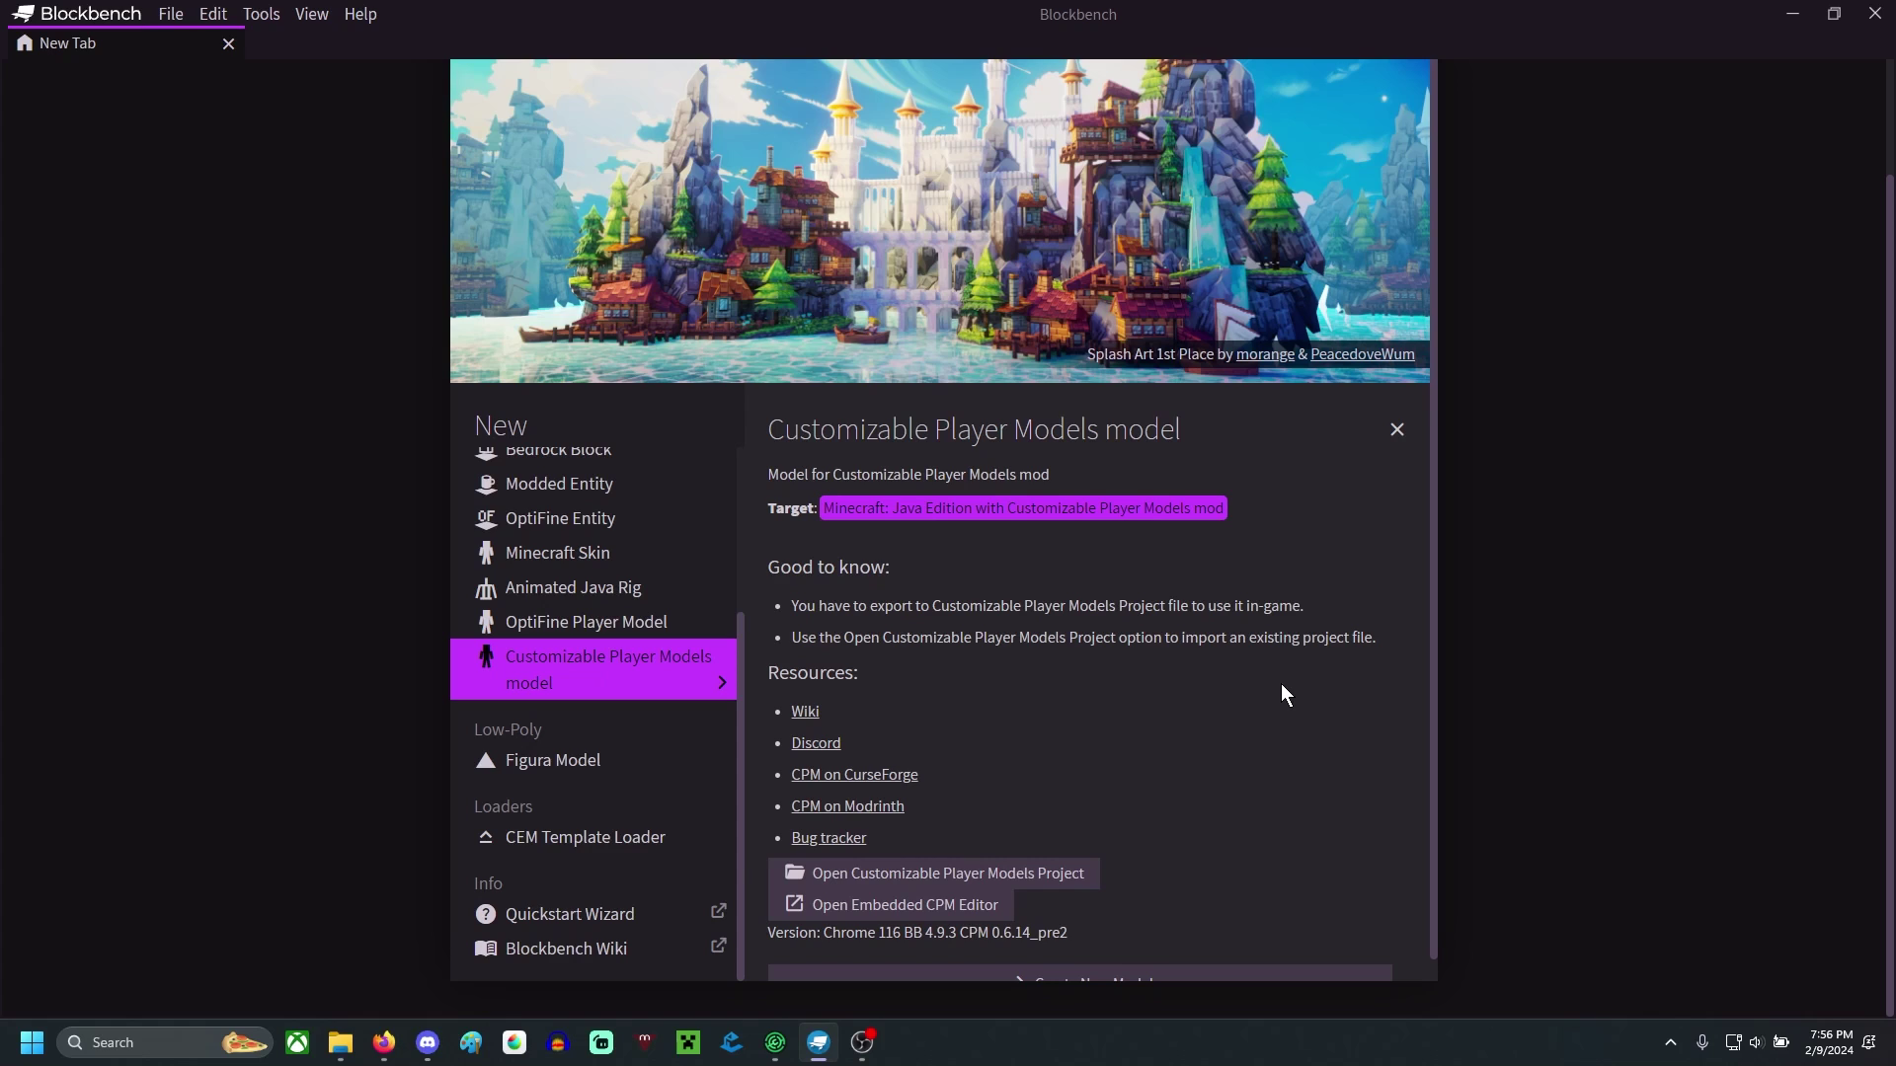
{"action": "scroll", "coordinate": [1282, 694], "scroll_direction": "down", "scroll_amount": 1}
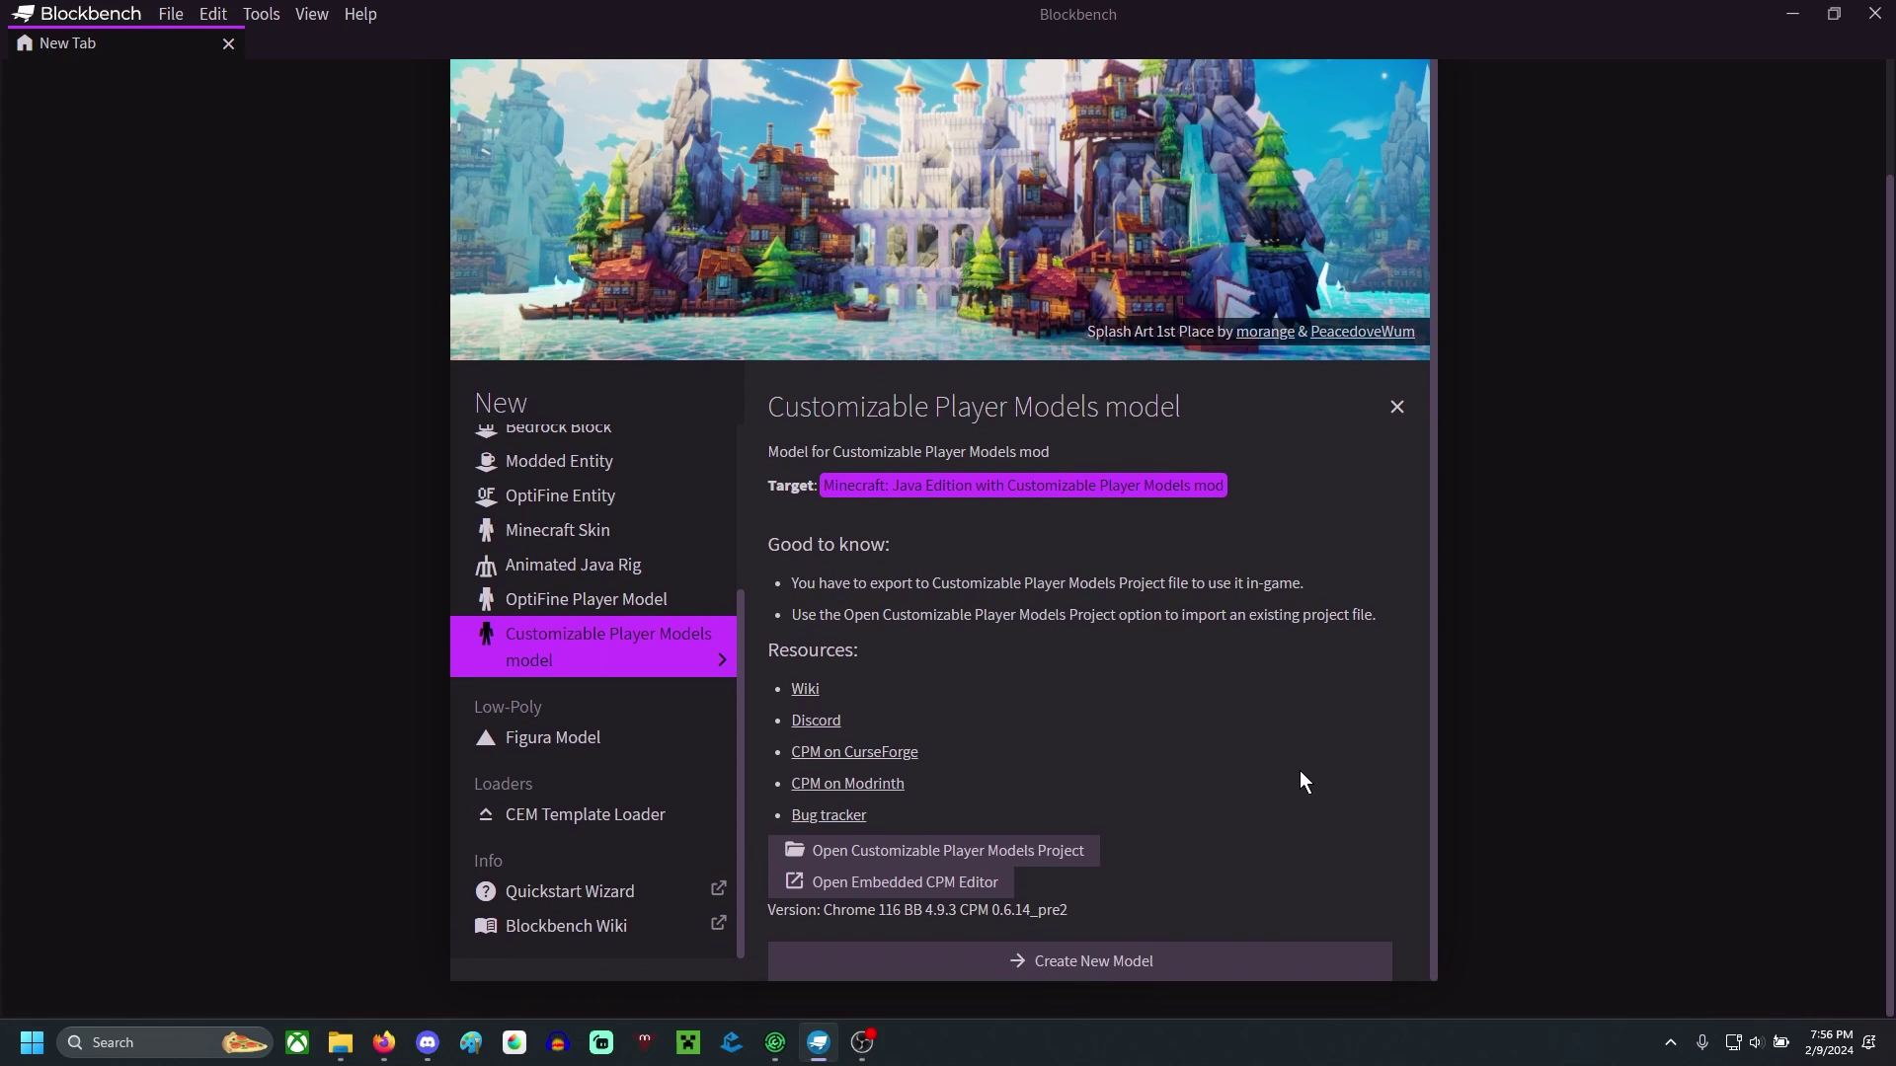
{"action": "left_click", "coordinate": [1216, 976]}
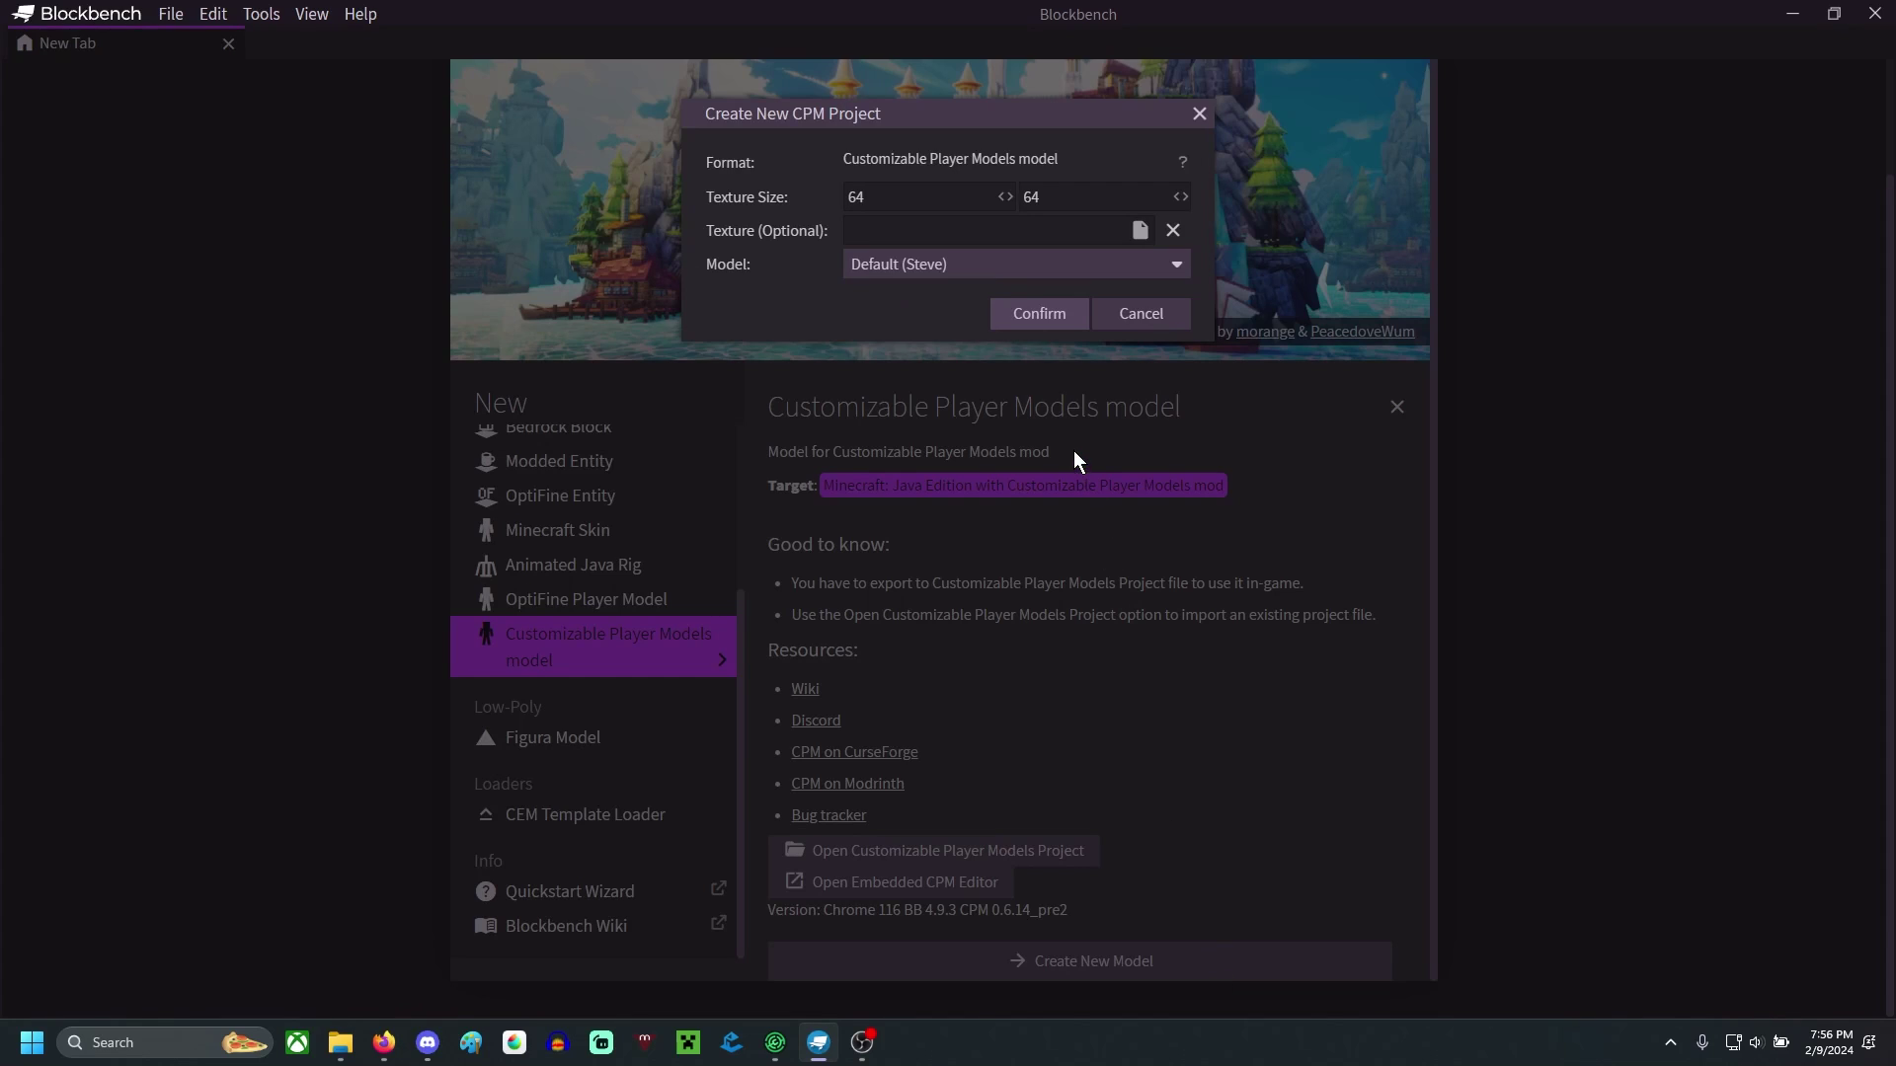
{"action": "left_click", "coordinate": [1070, 263]}
{"action": "left_click", "coordinate": [1045, 294]}
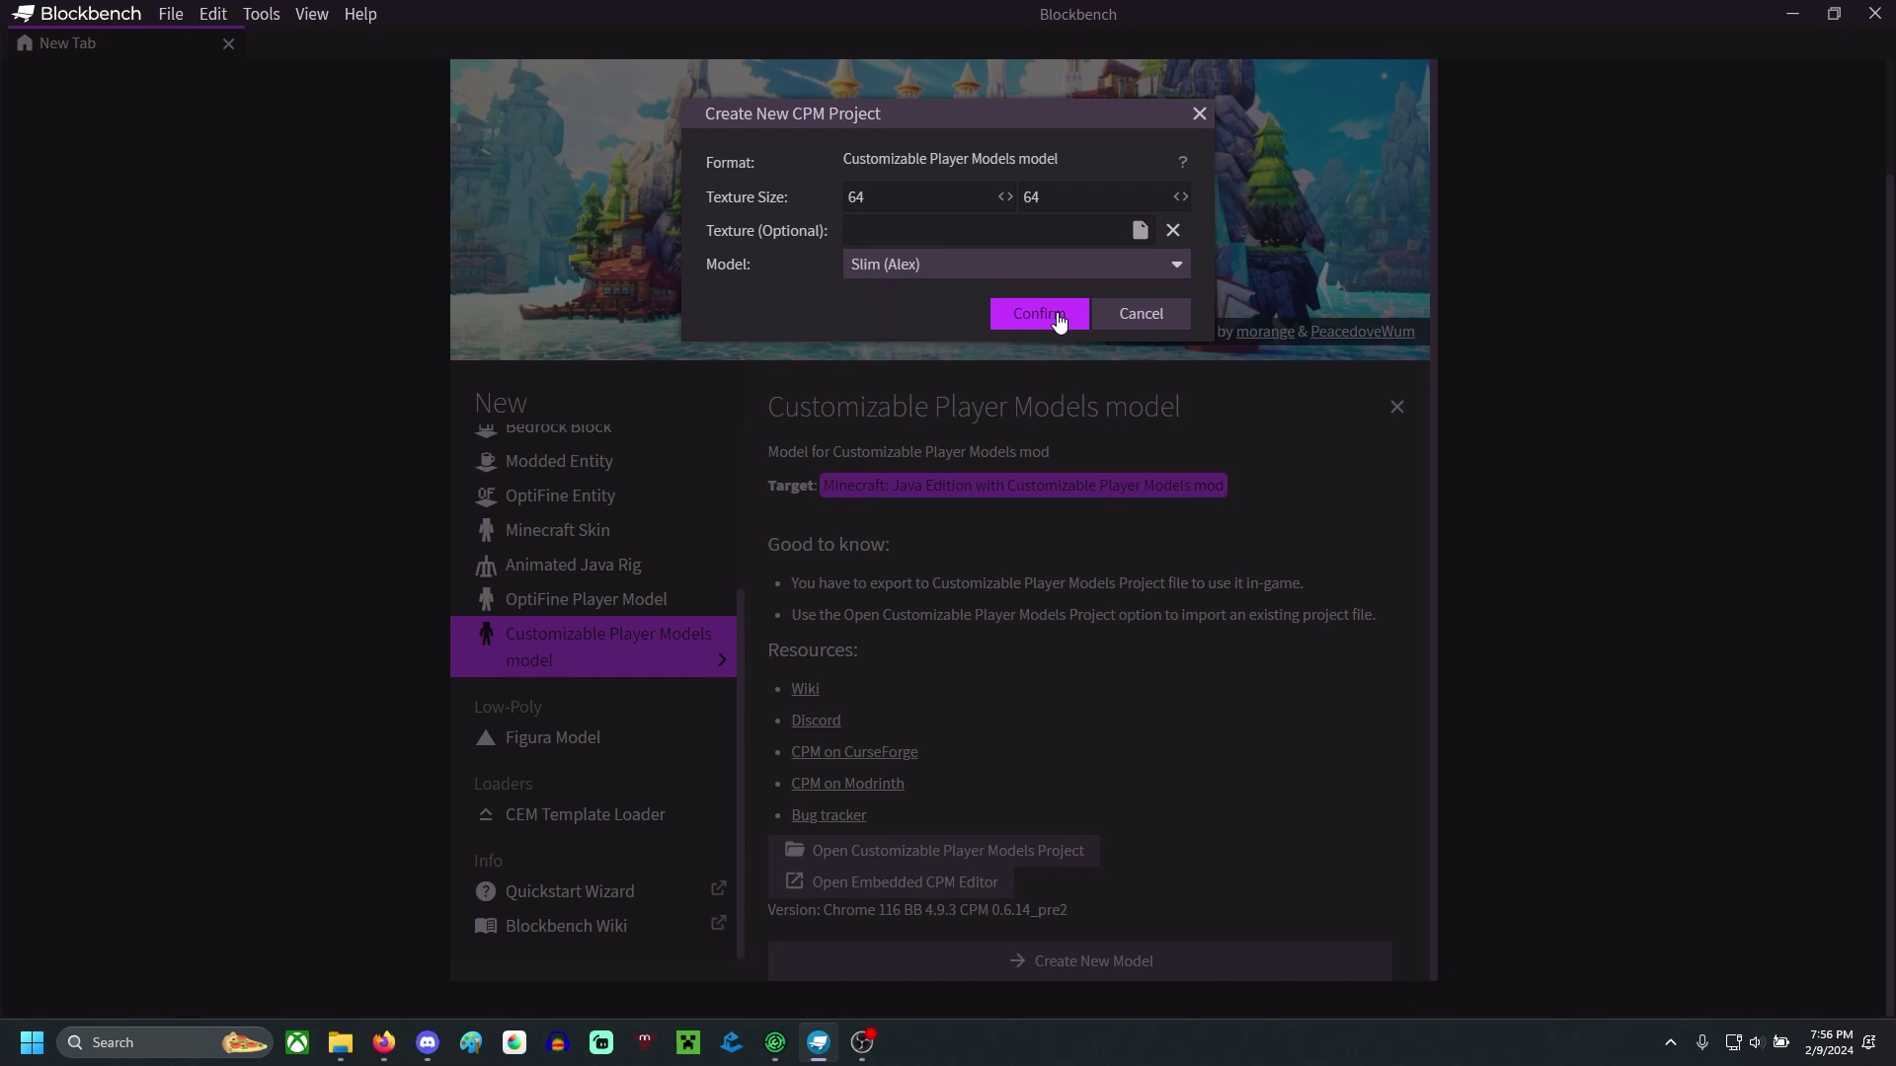
- Confirm the slim CPM project and inspect its body, right_arm groups and skin texture
{"action": "left_click", "coordinate": [1036, 313]}
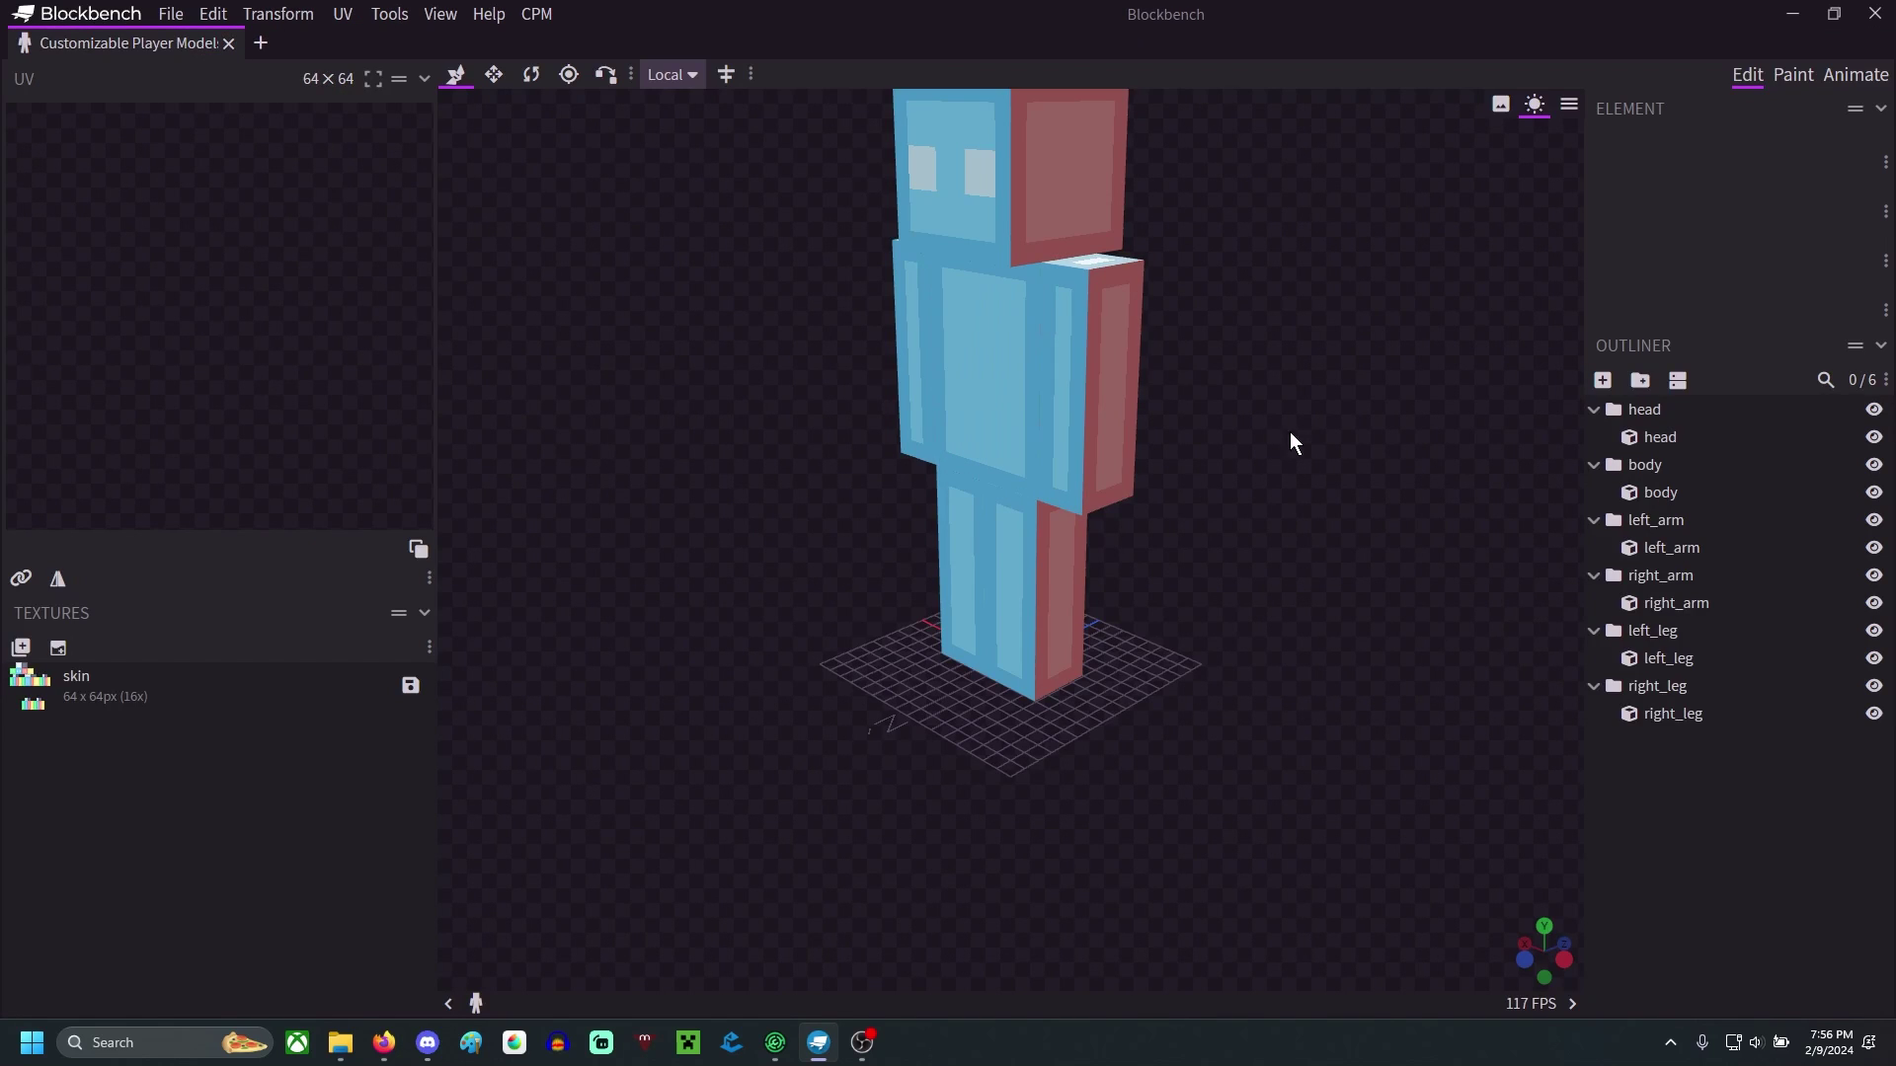
{"action": "left_click_drag", "start_coordinate": [1301, 429], "coordinate": [1384, 667]}
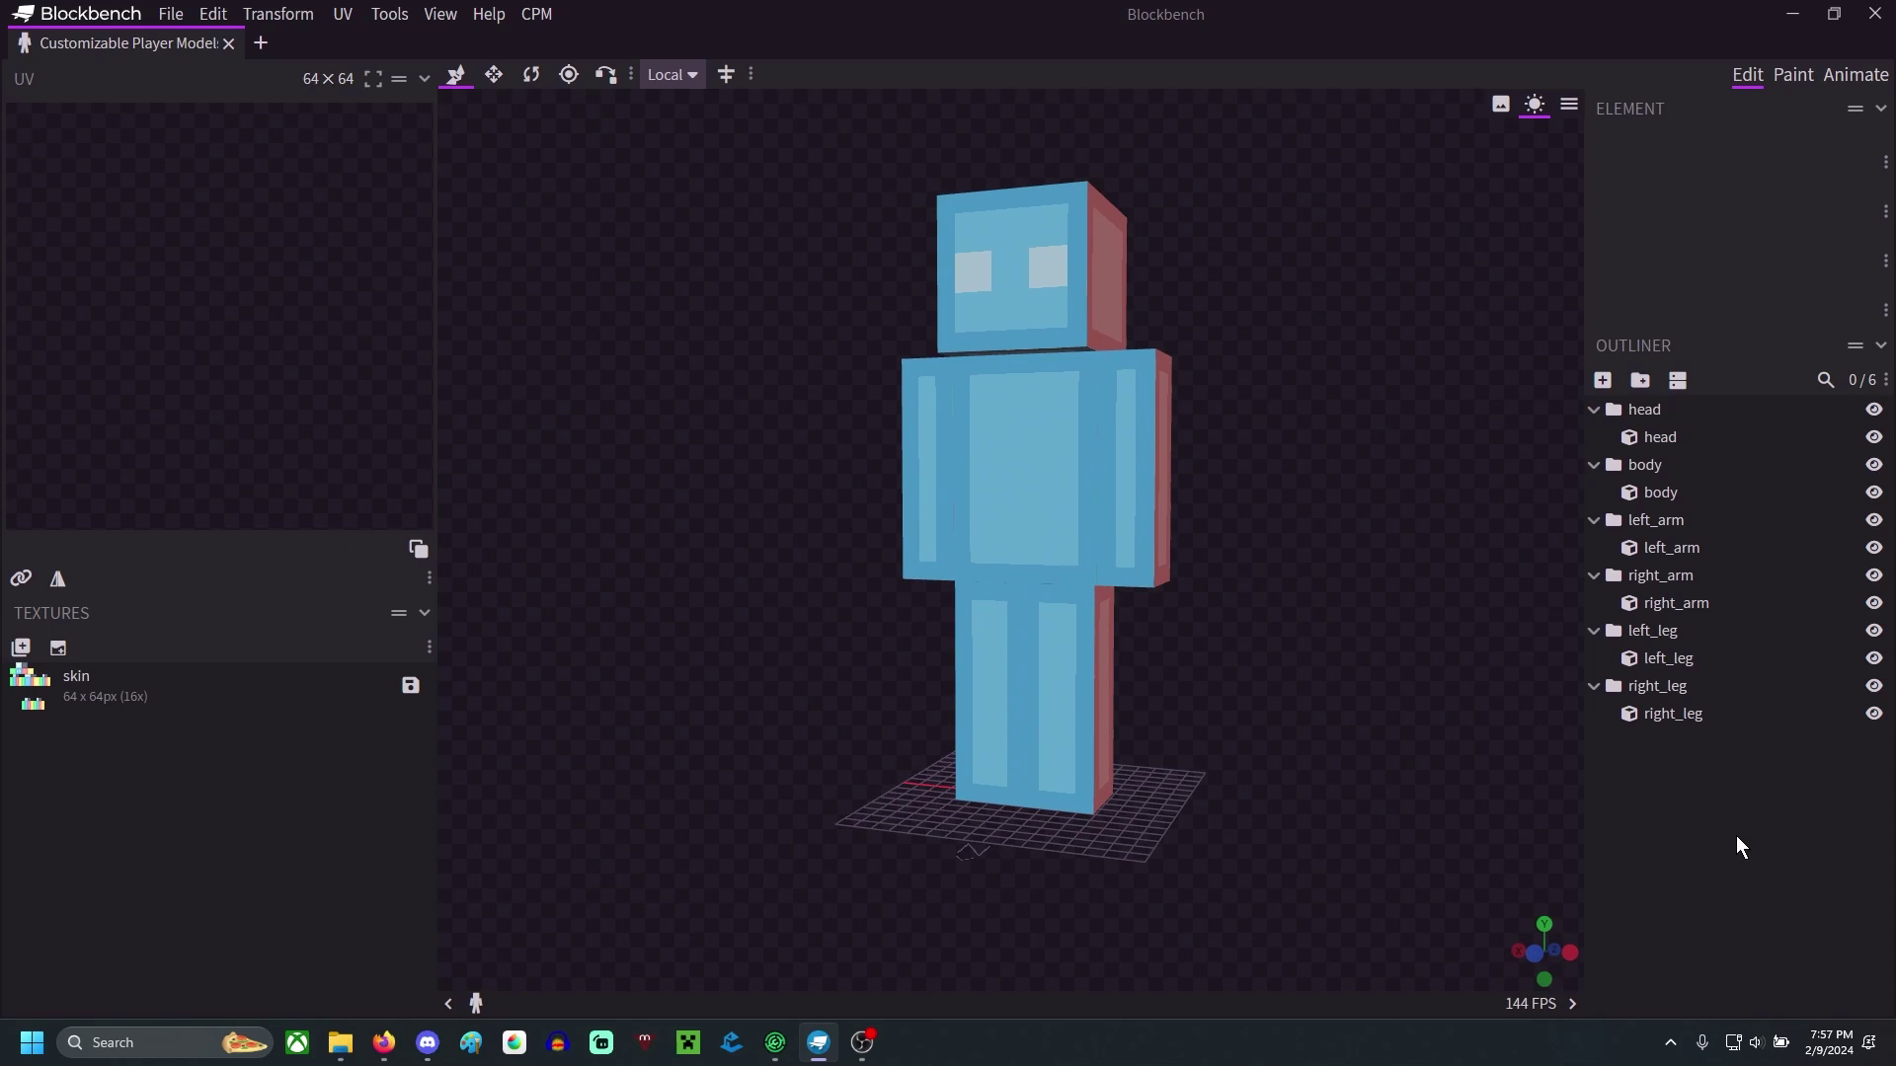
{"action": "left_click_drag", "start_coordinate": [1370, 631], "coordinate": [1328, 738]}
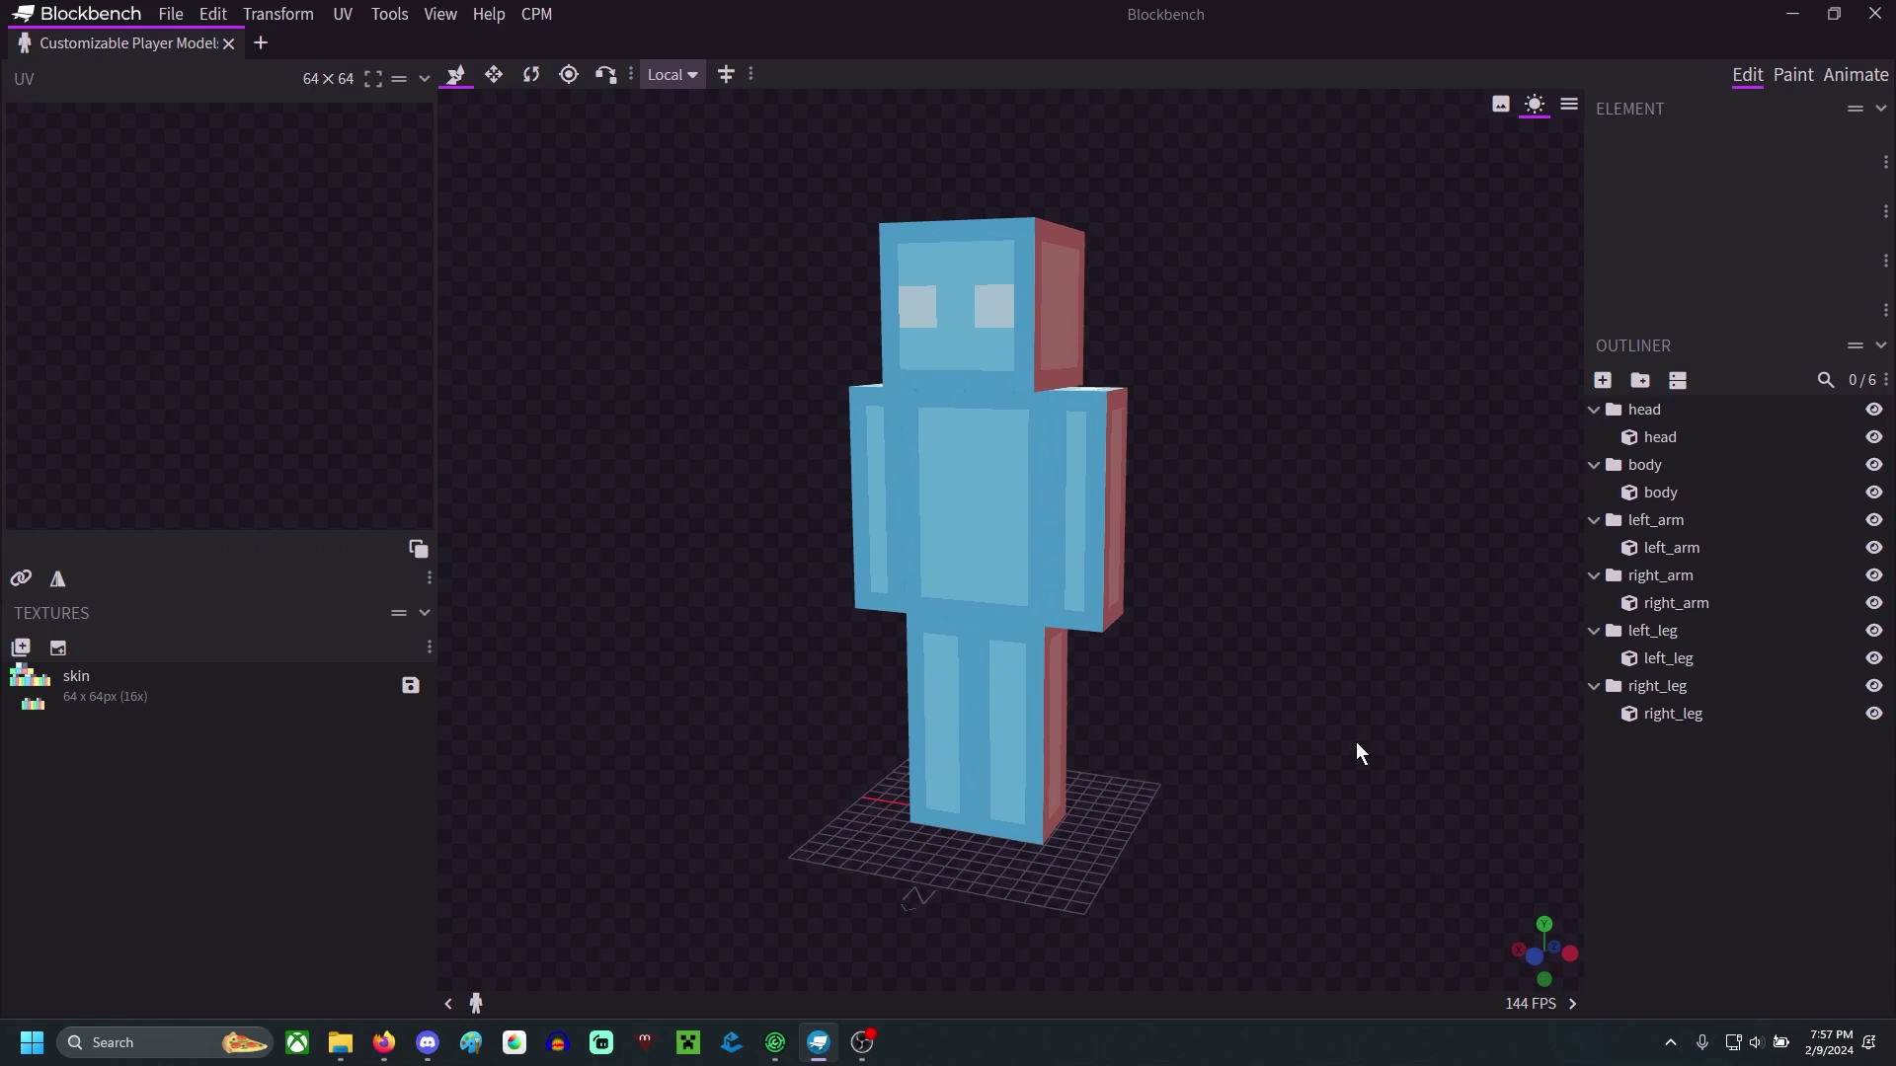
{"action": "left_click_drag", "start_coordinate": [1493, 717], "coordinate": [1473, 777]}
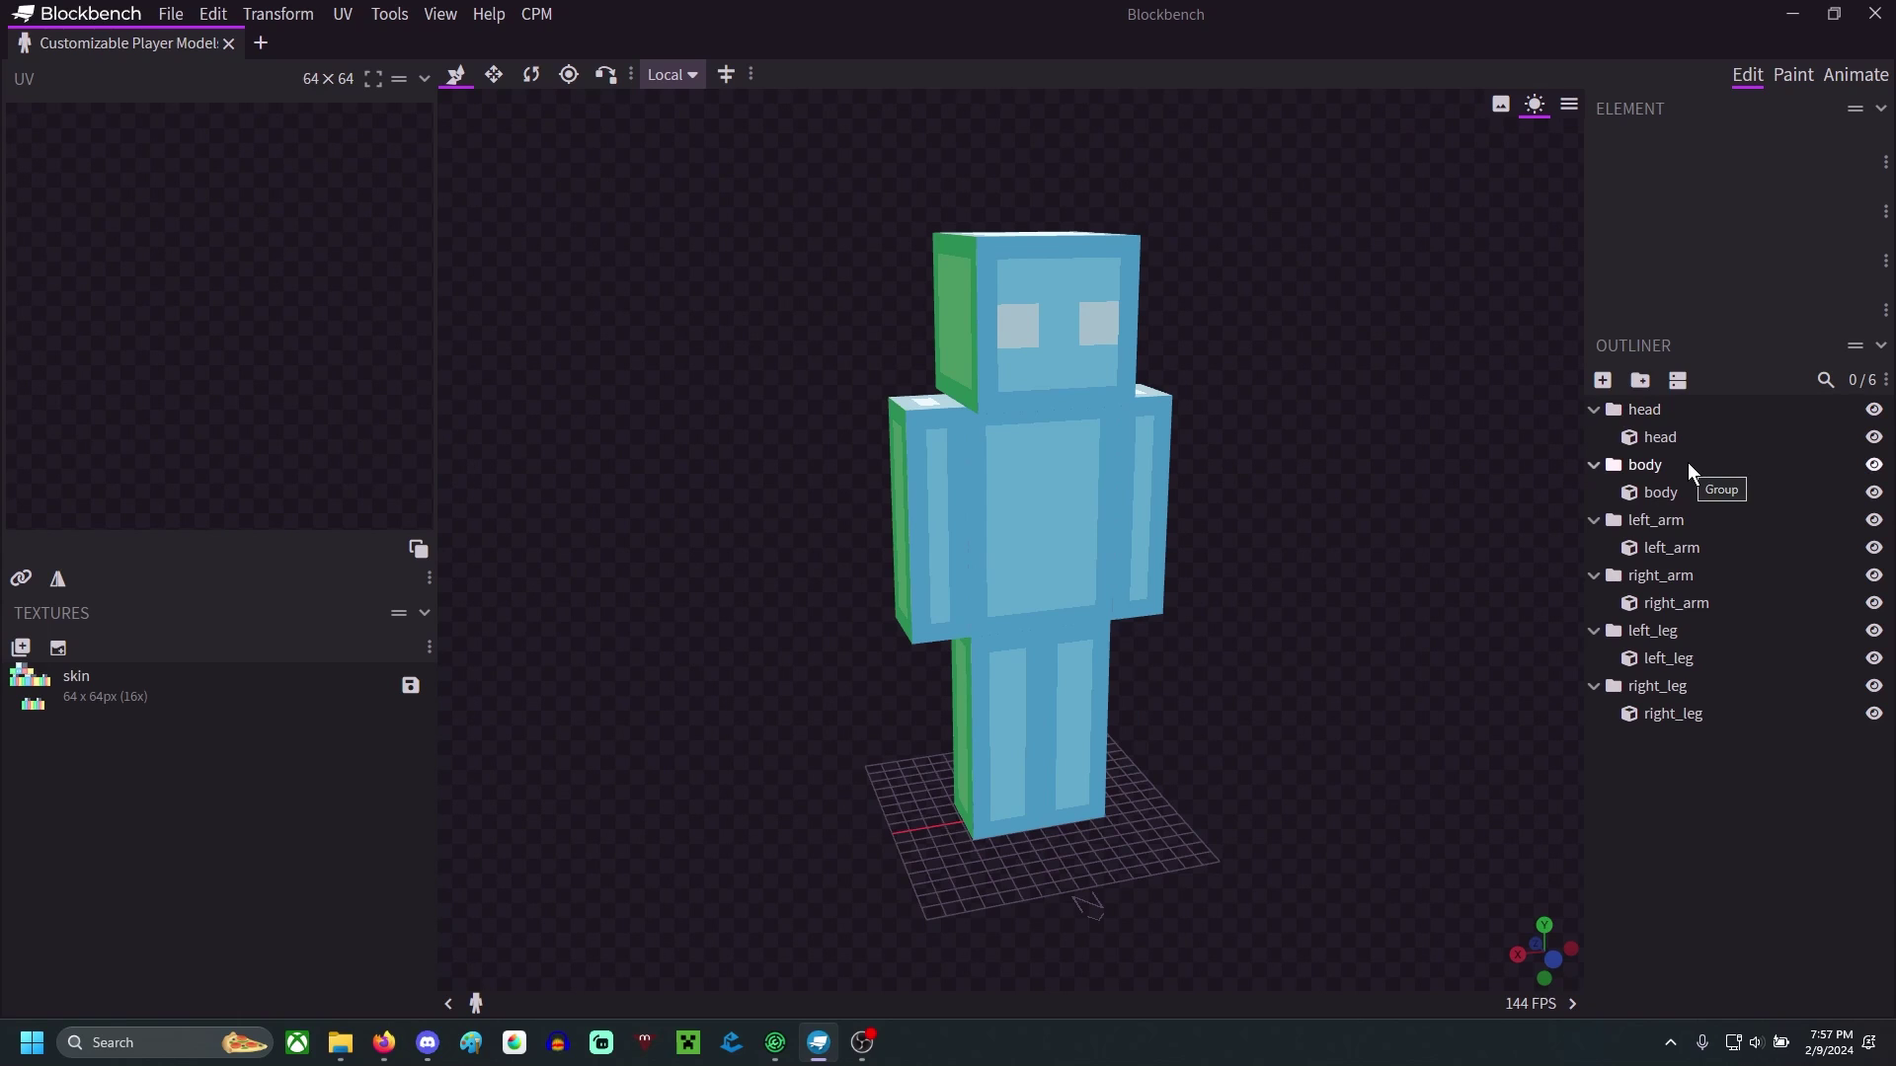
{"action": "left_click", "coordinate": [1712, 491]}
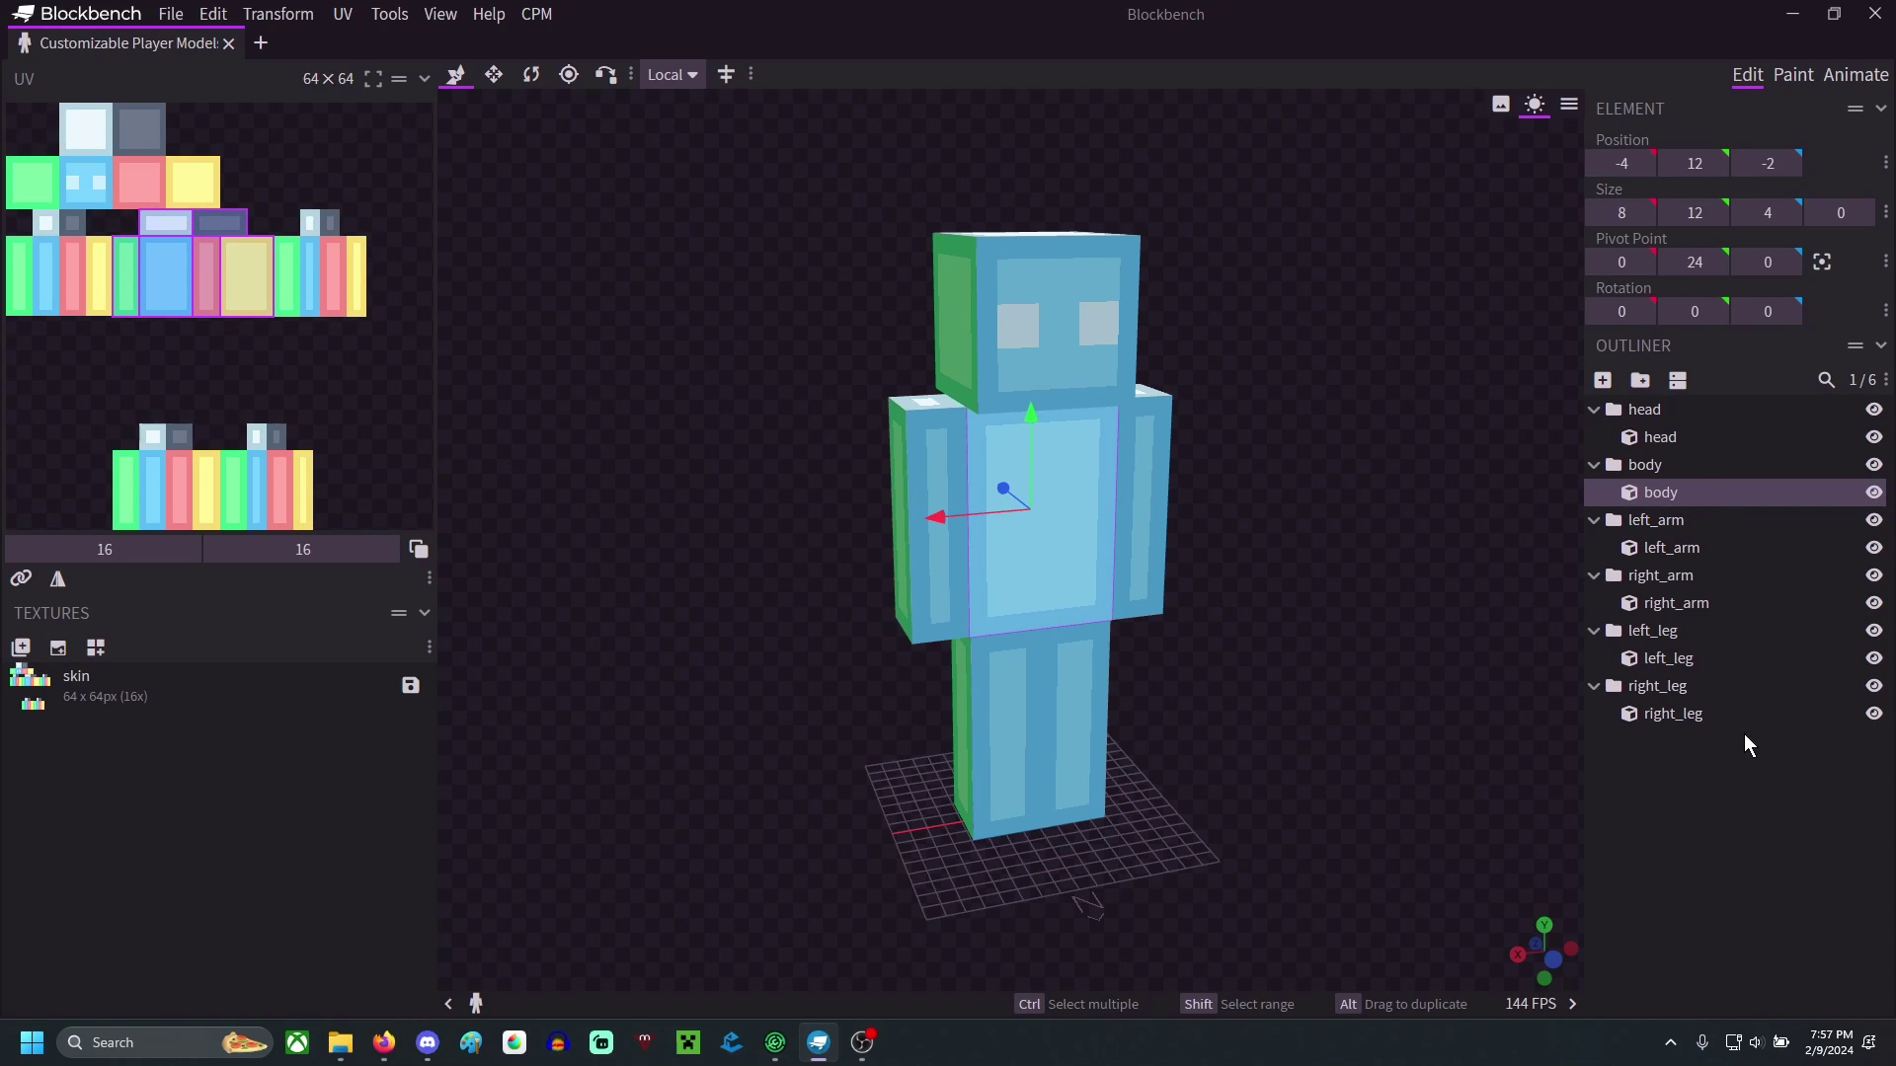
{"action": "left_click", "coordinate": [1744, 581]}
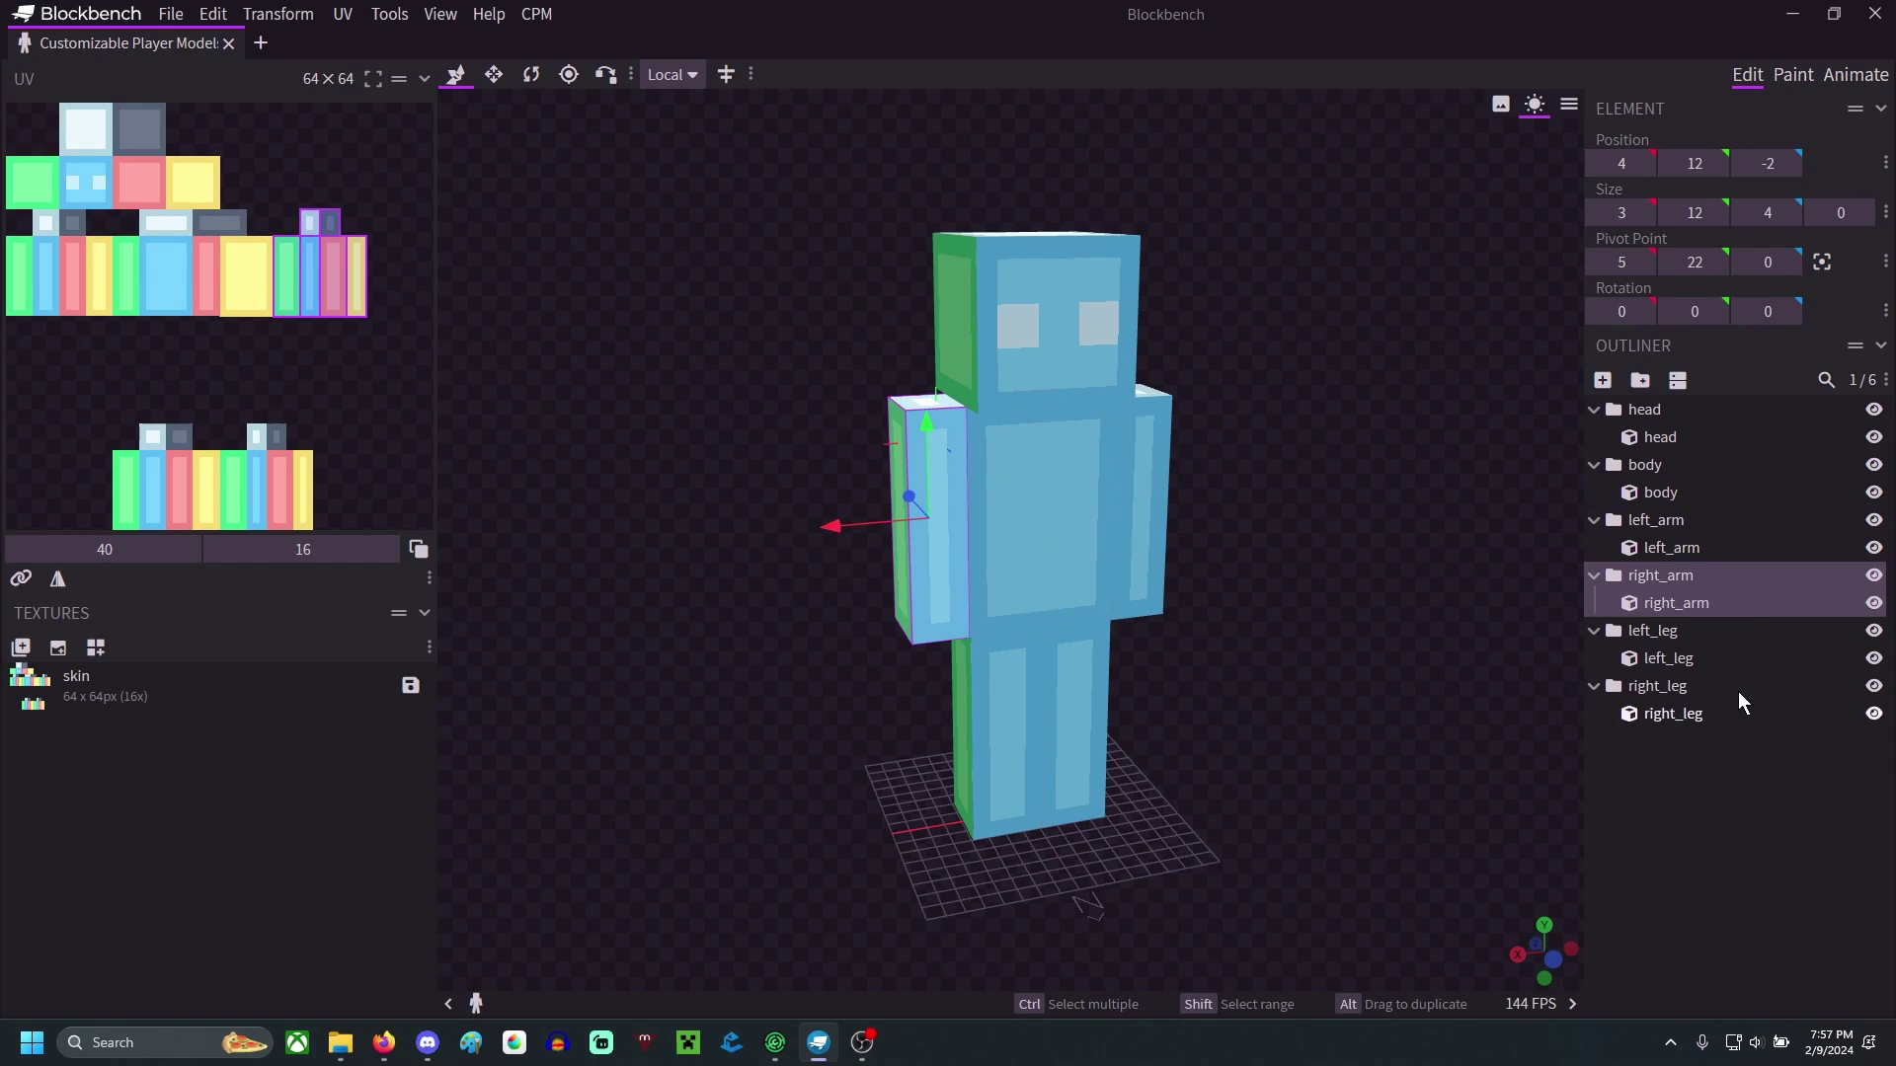
{"action": "left_click_drag", "start_coordinate": [1501, 660], "coordinate": [1328, 691]}
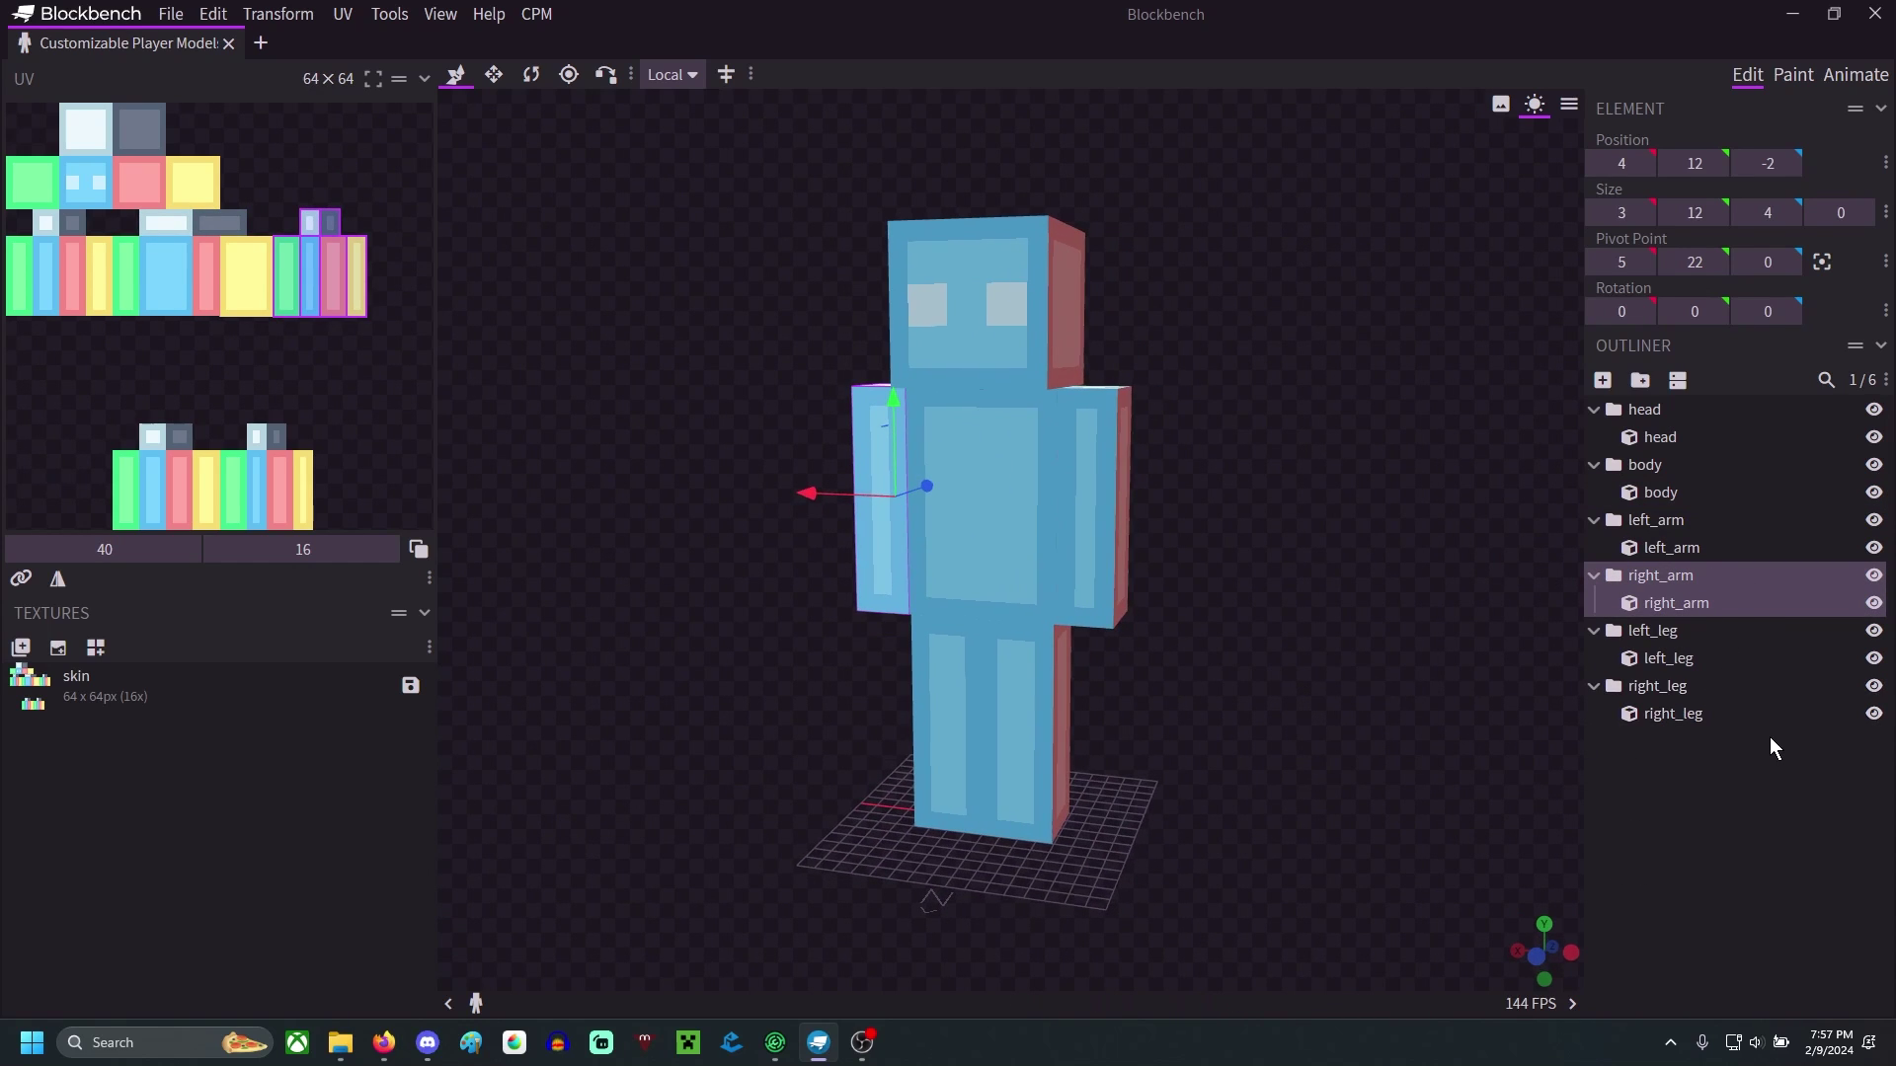
{"action": "left_click", "coordinate": [173, 691]}
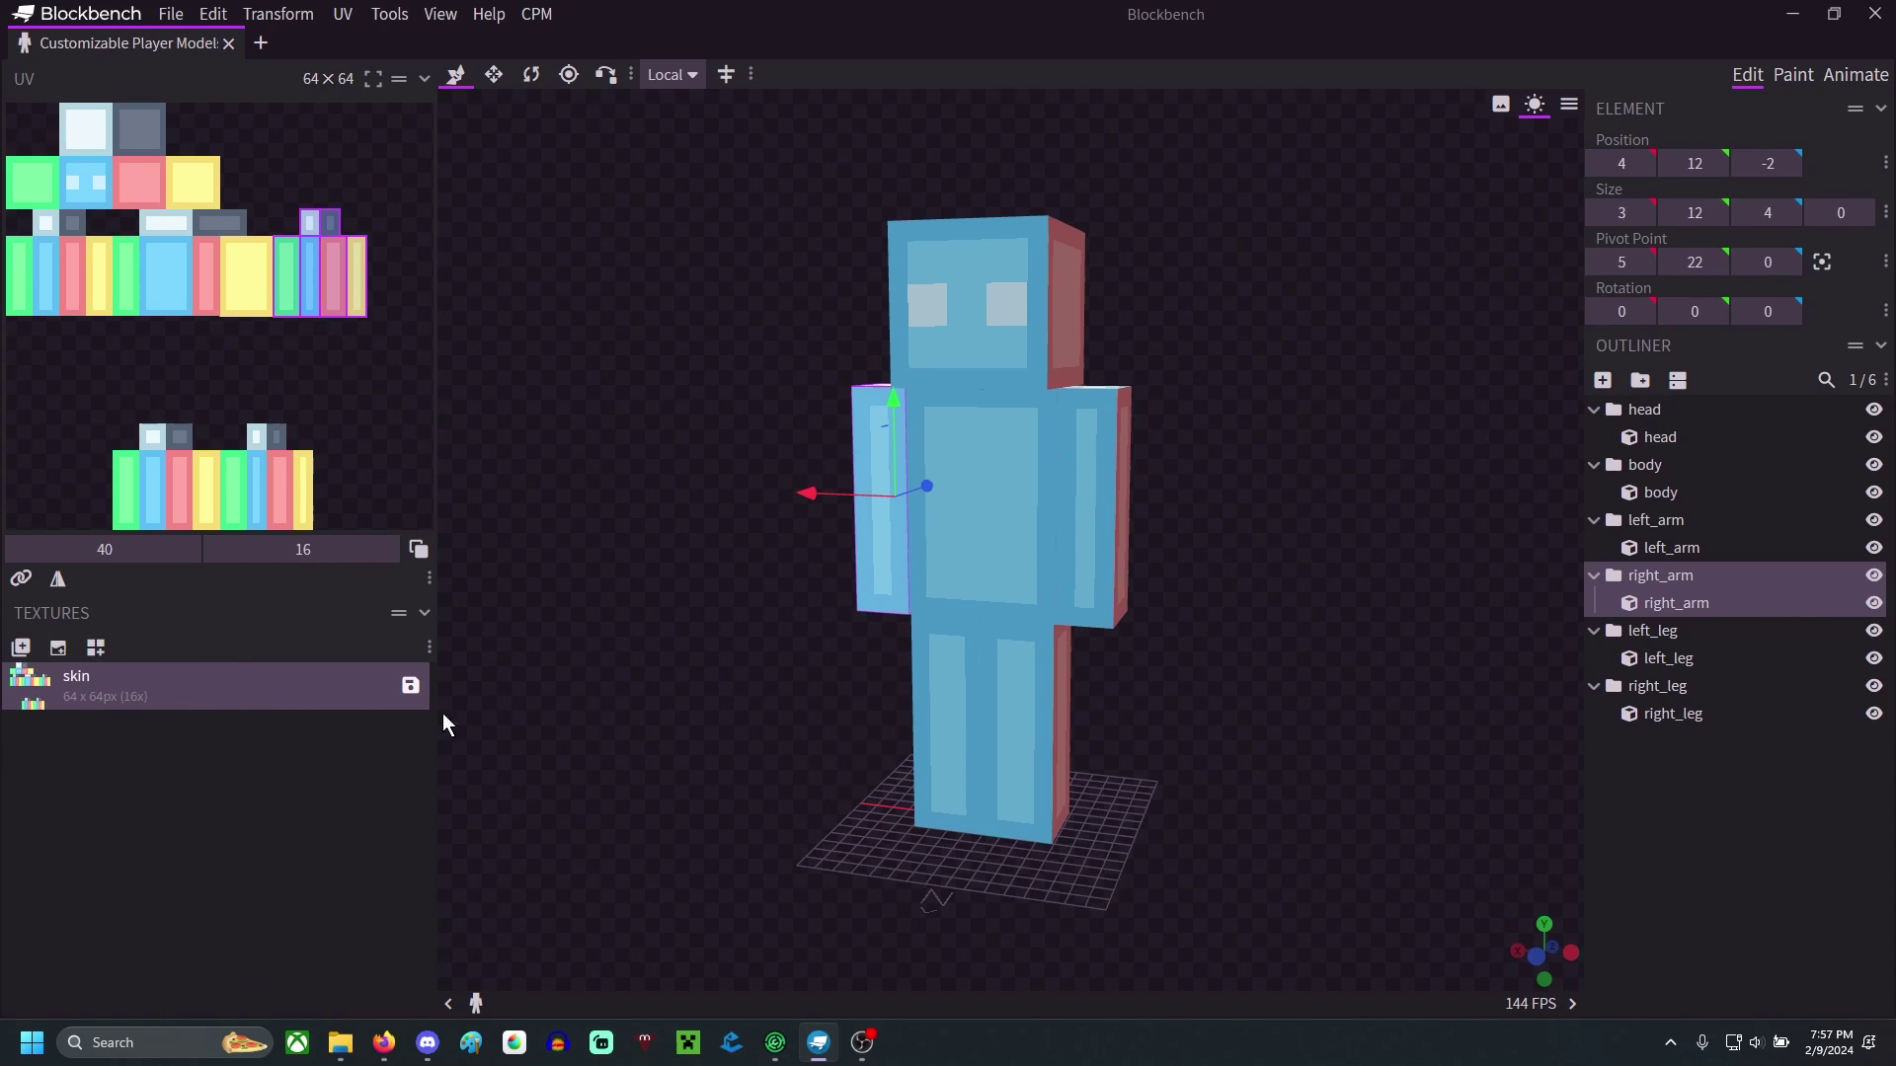
- Change the skin texture's file to Null_1.png and view the reskinned model
{"action": "right_click", "coordinate": [111, 679]}
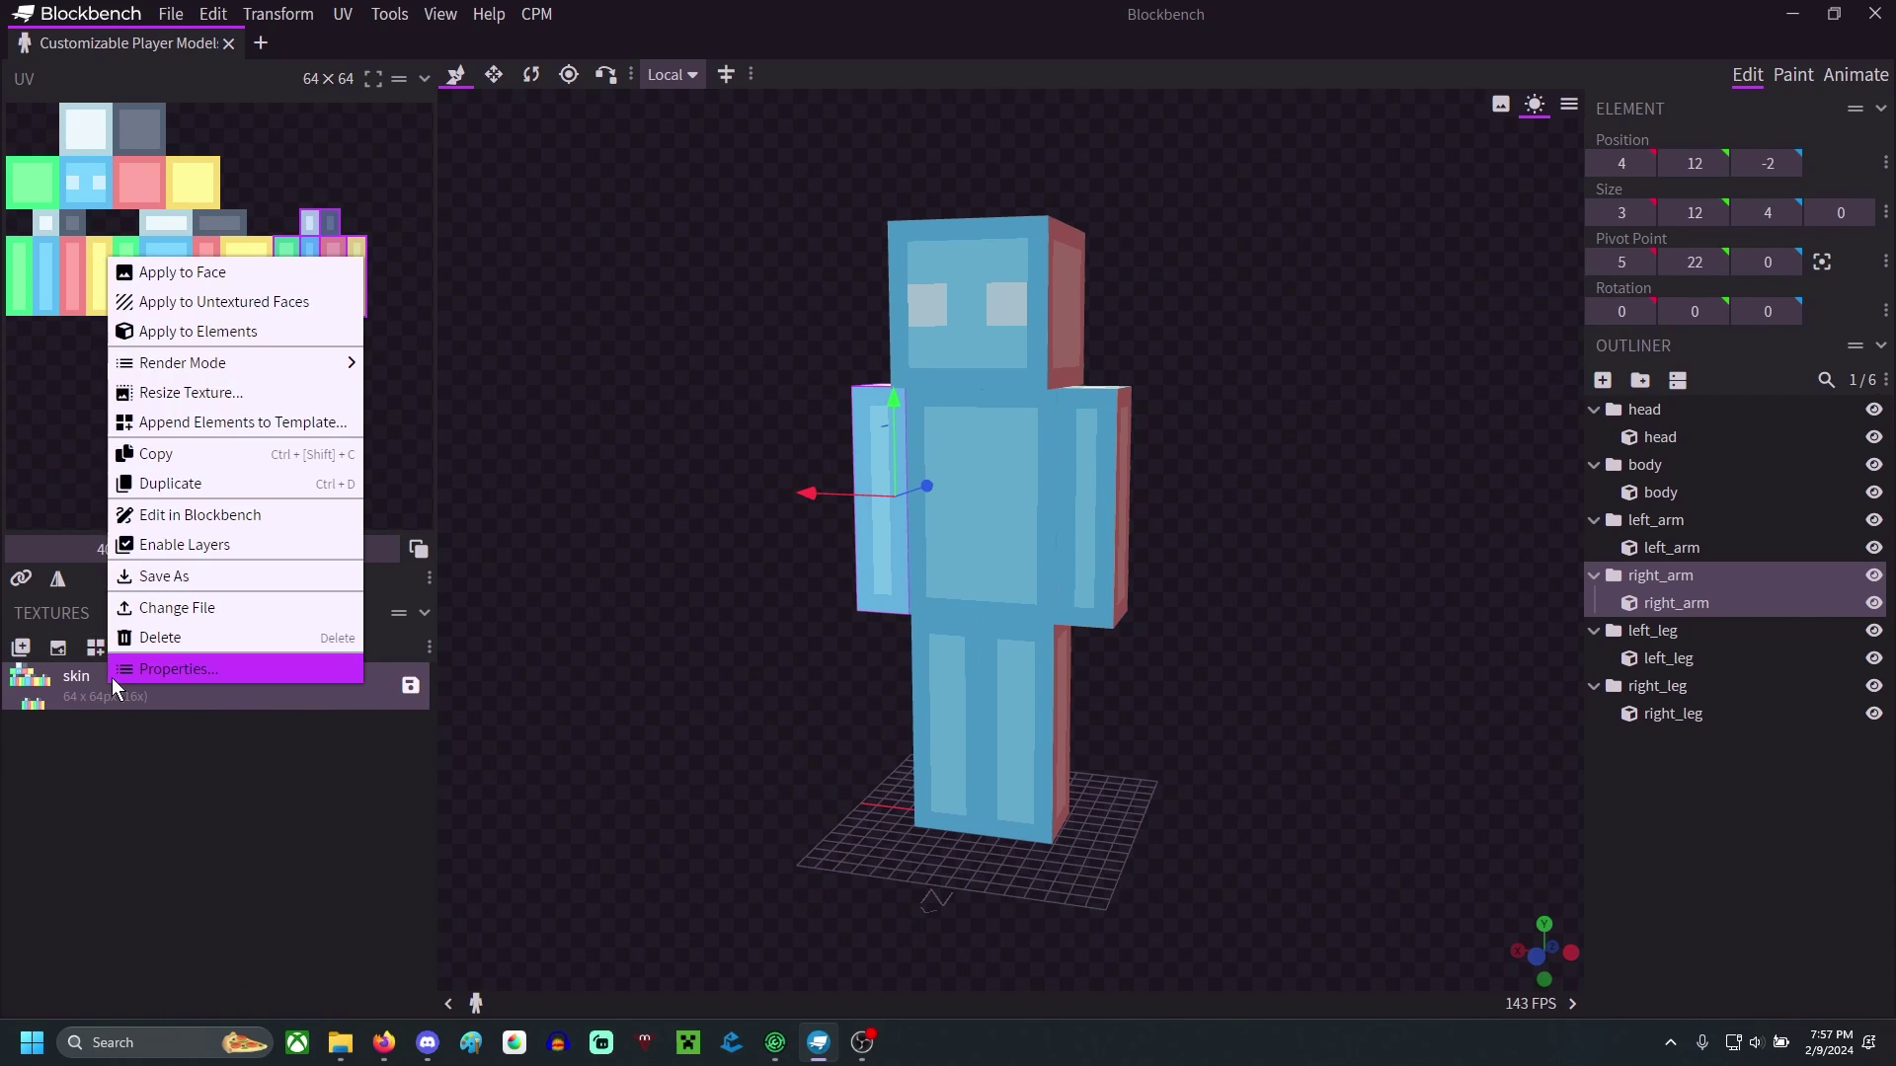
{"action": "left_click", "coordinate": [198, 609]}
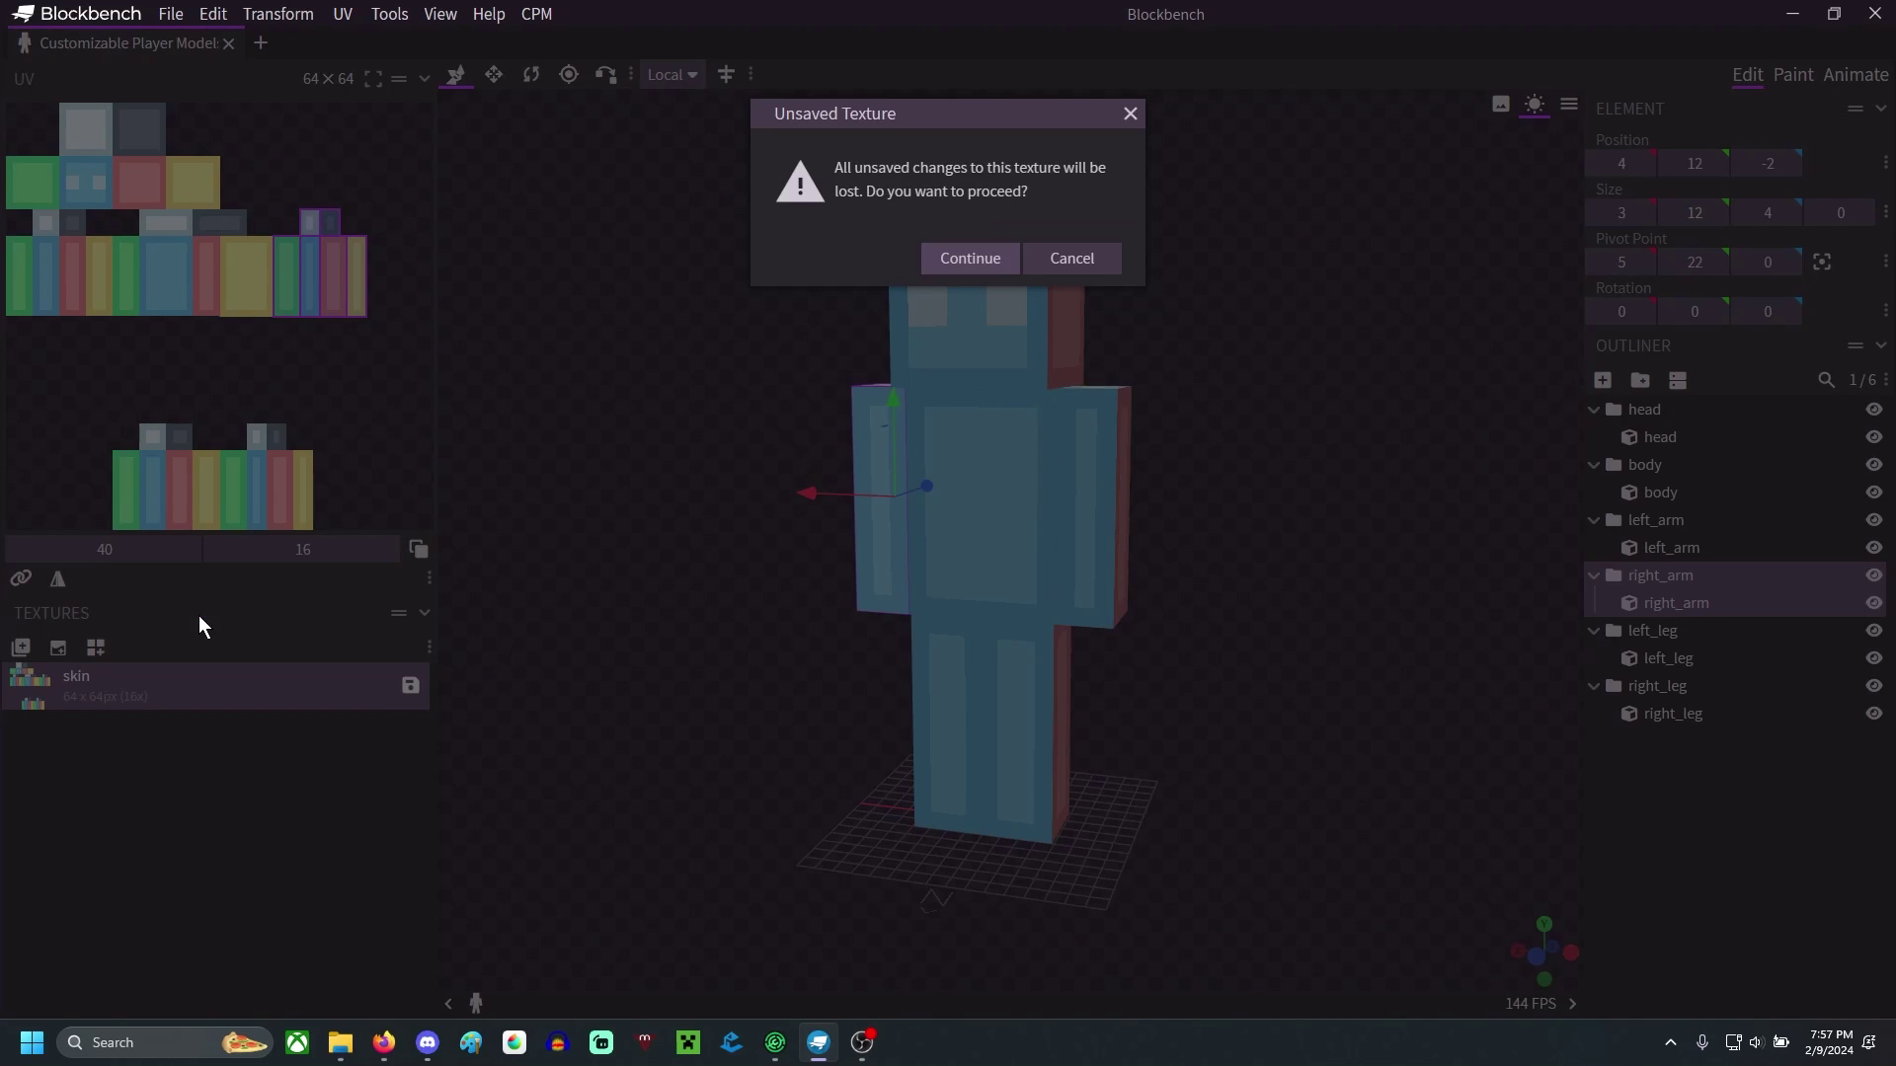
{"action": "left_click", "coordinate": [970, 259]}
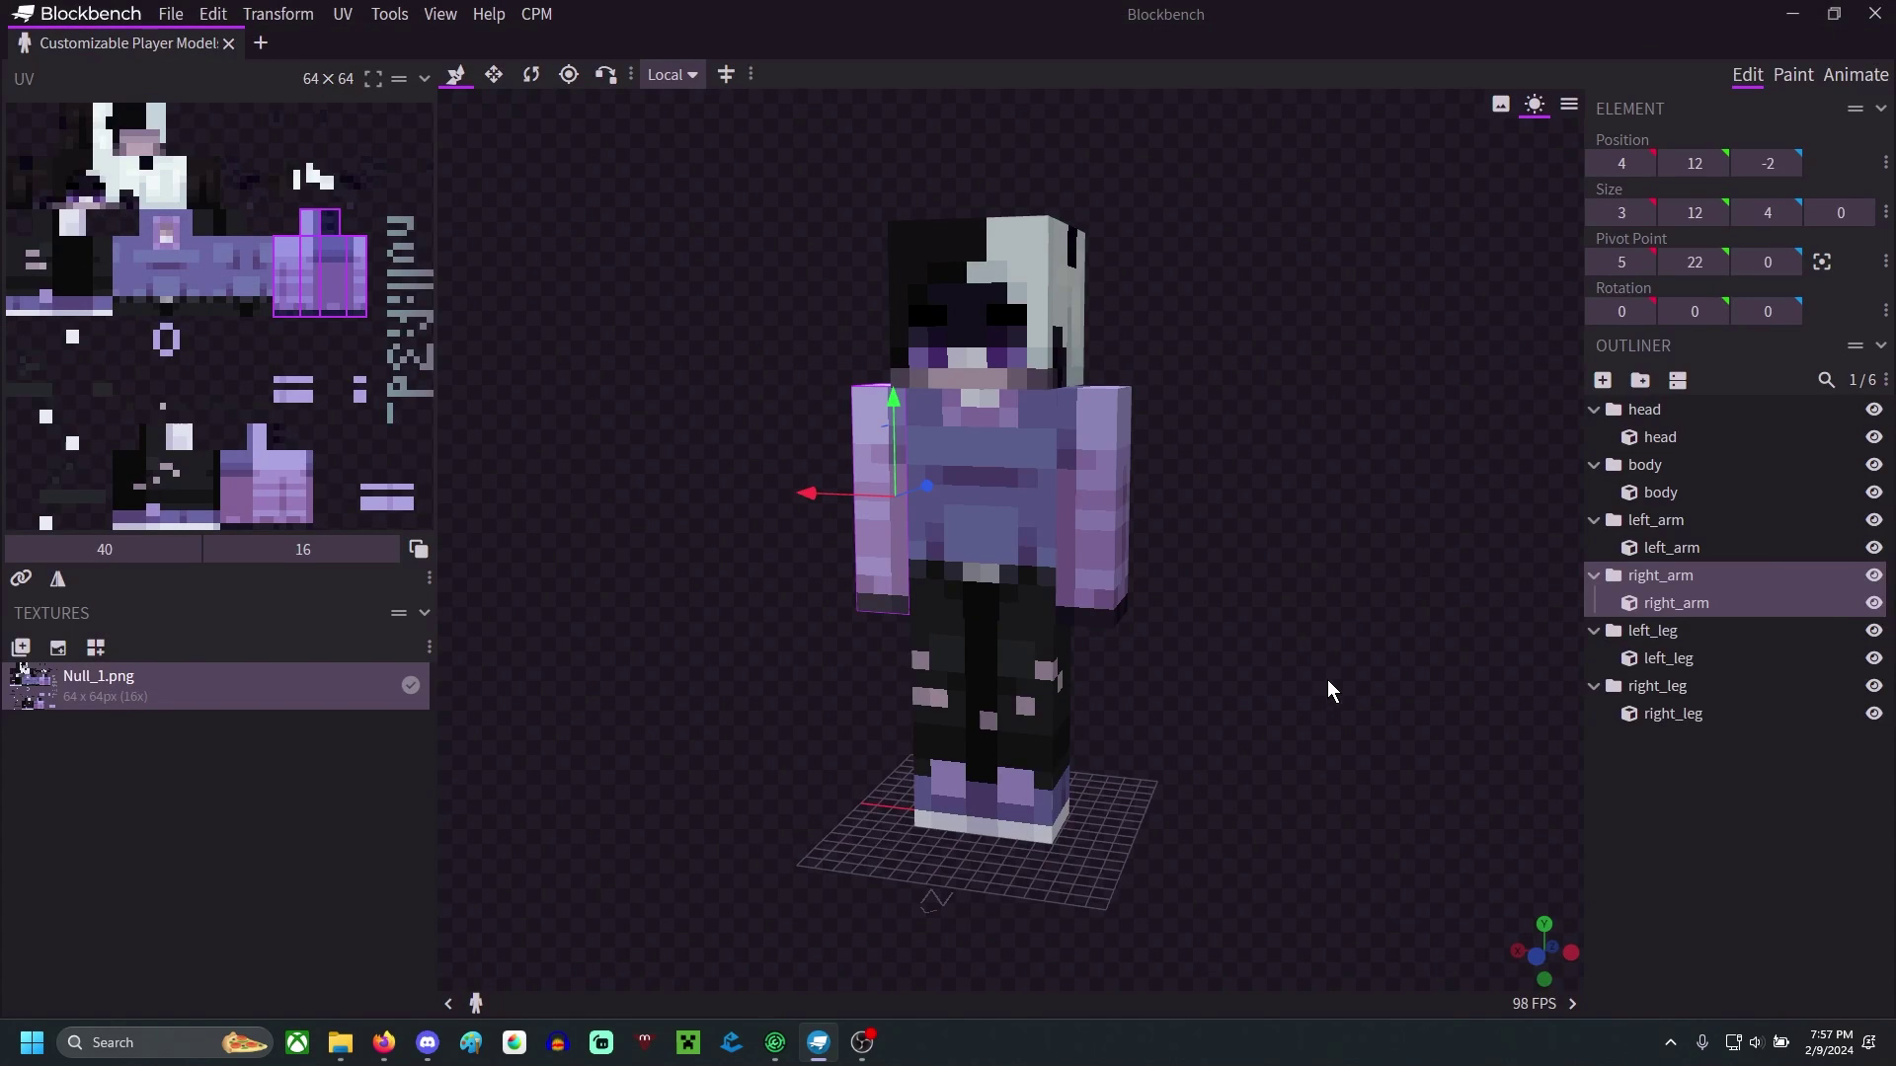
{"action": "left_click", "coordinate": [1442, 796]}
{"action": "left_click_drag", "start_coordinate": [1442, 796], "coordinate": [1340, 778]}
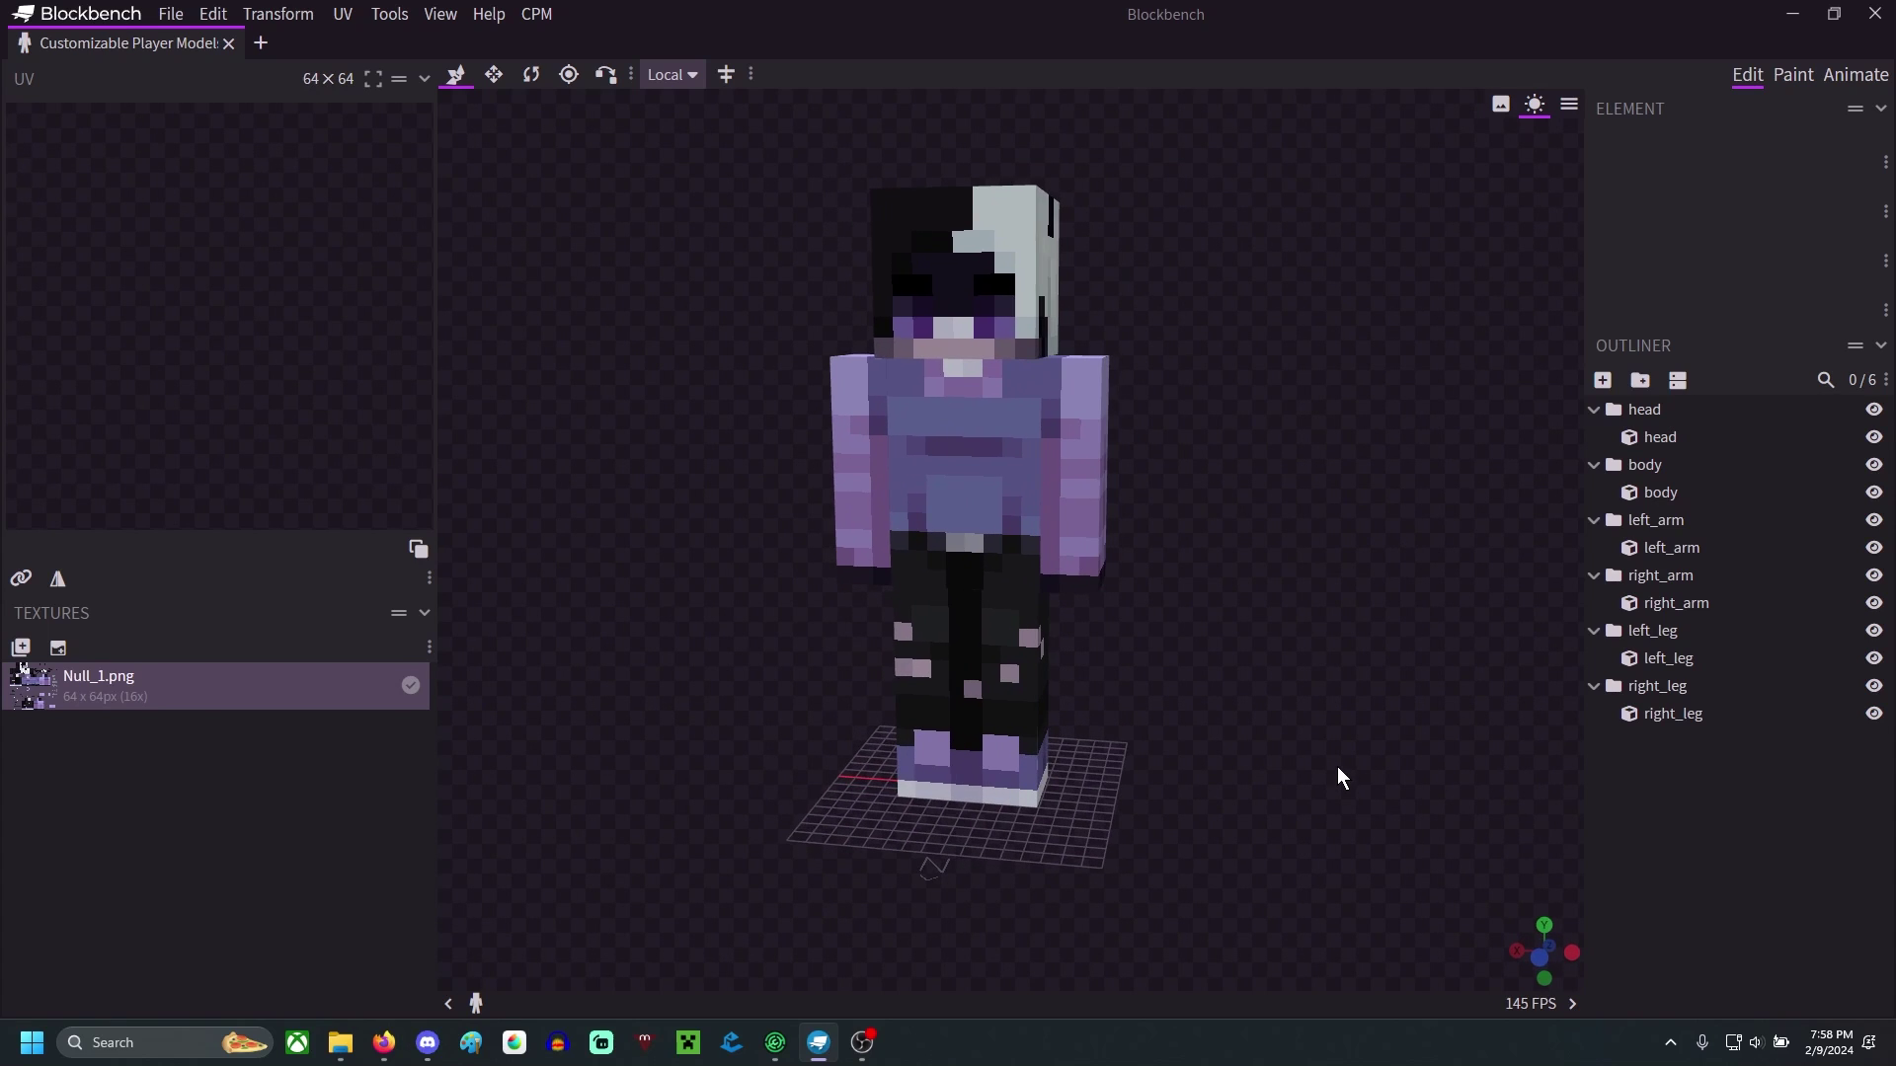
- Add the second skin layer parts from CPM > Add Parts
{"action": "left_click", "coordinate": [538, 18]}
{"action": "mouse_move", "coordinate": [577, 41]}
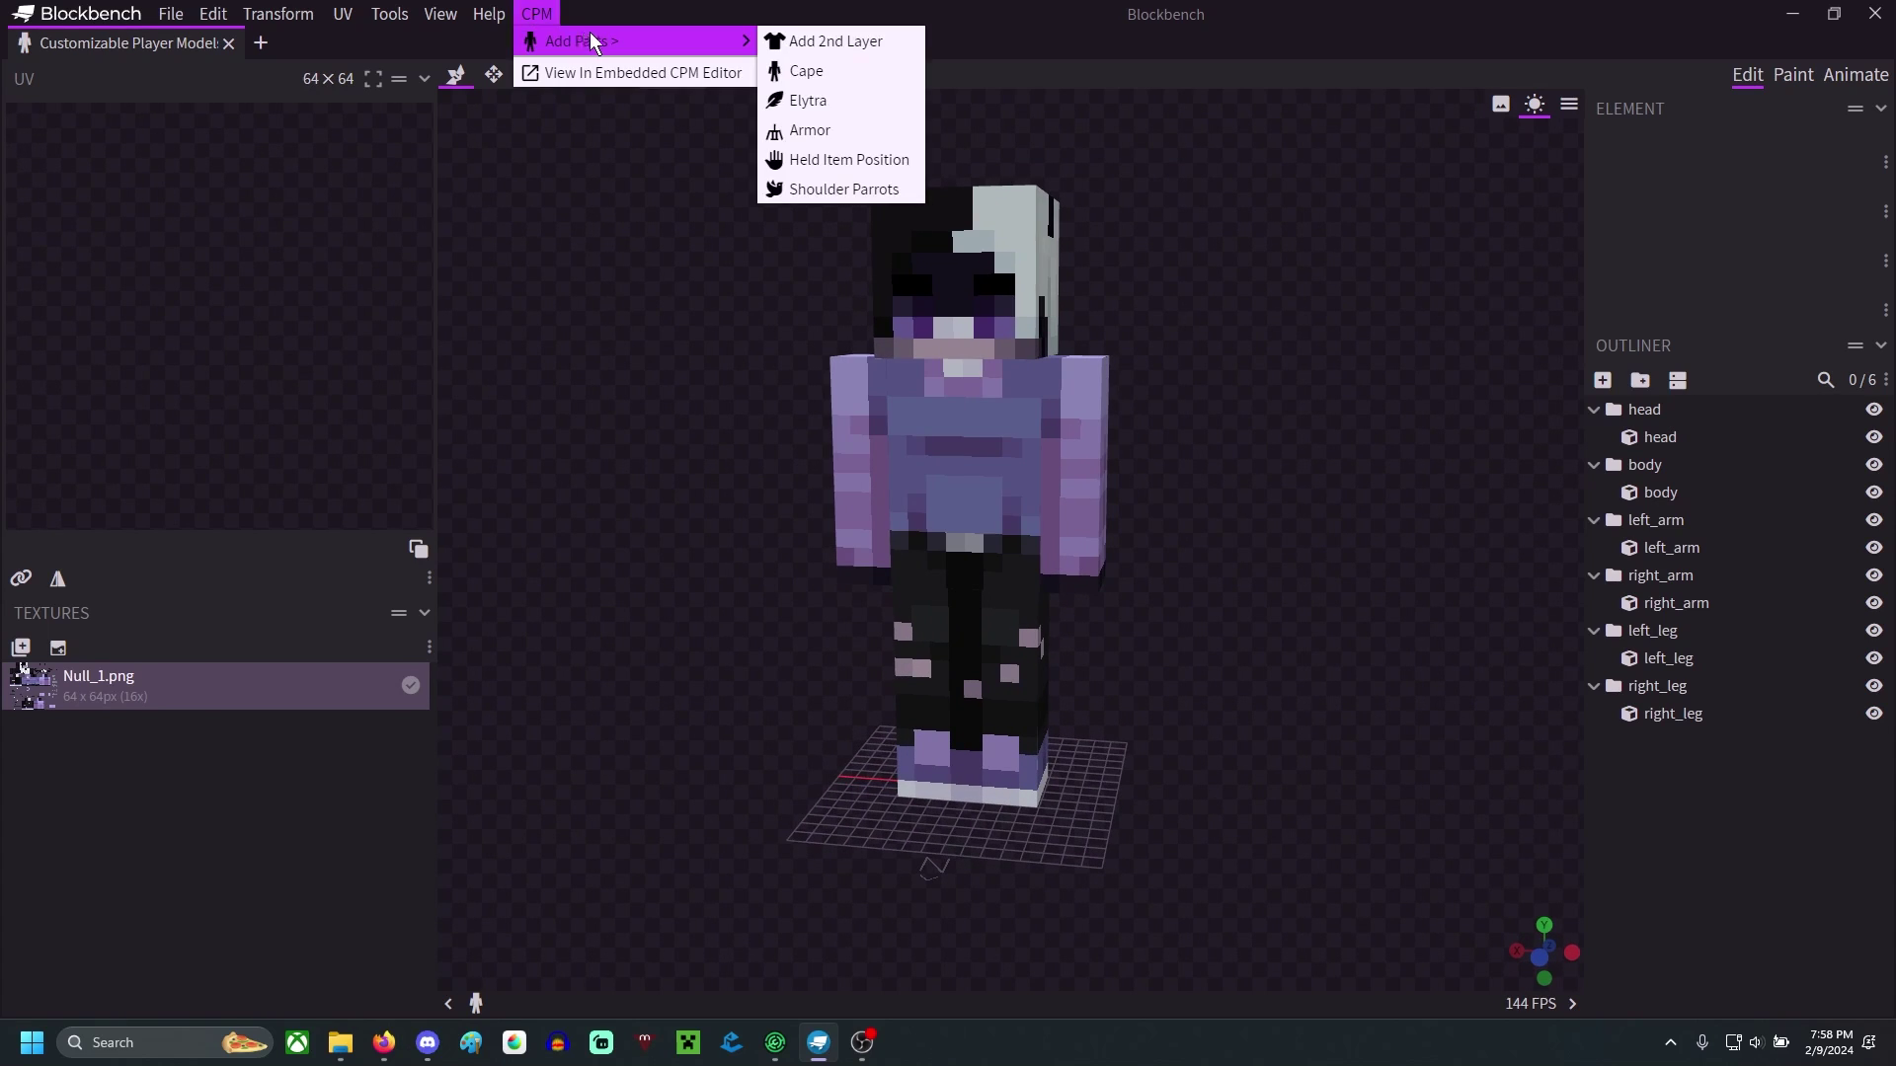
{"action": "left_click", "coordinate": [855, 40]}
- Assign the Null_1.png texture to the Hat part and check the new layer
{"action": "left_click", "coordinate": [1690, 466]}
{"action": "right_click", "coordinate": [1691, 466]}
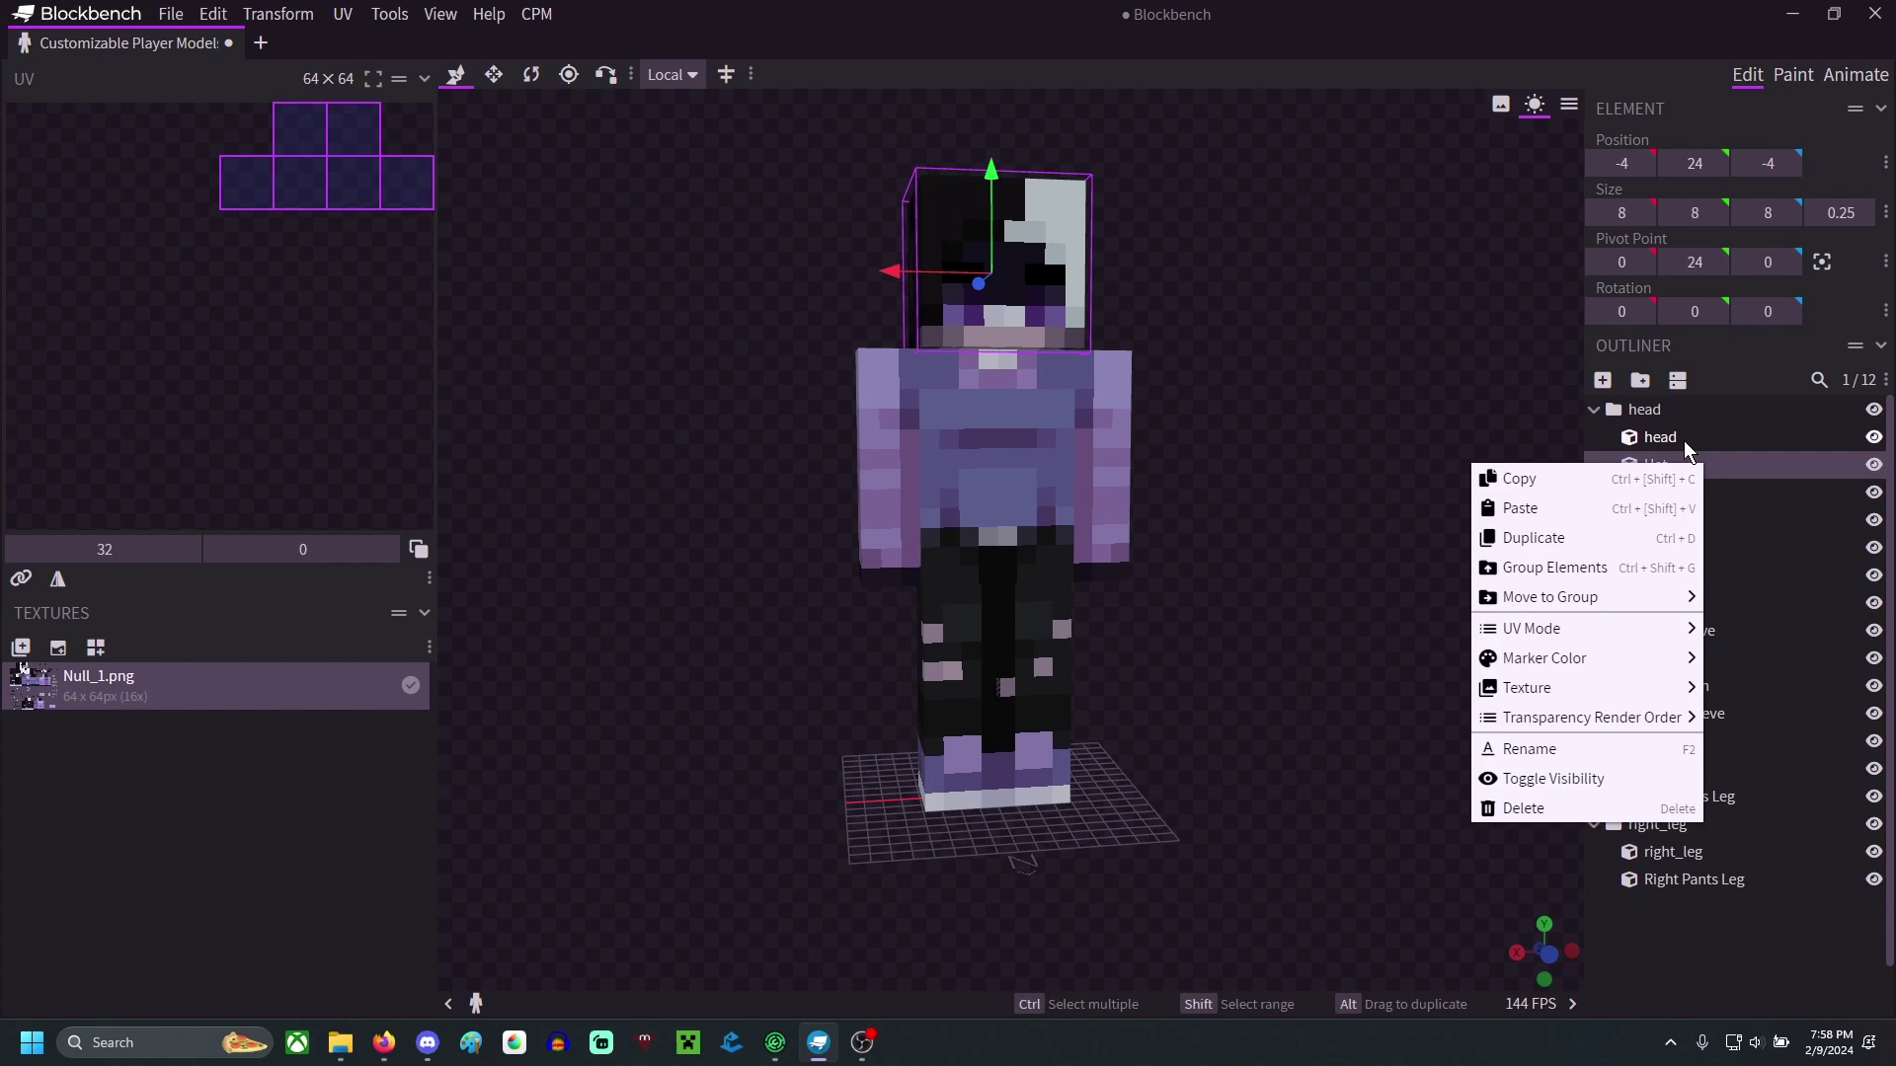
{"action": "mouse_move", "coordinate": [1653, 654]}
{"action": "mouse_move", "coordinate": [1645, 697]}
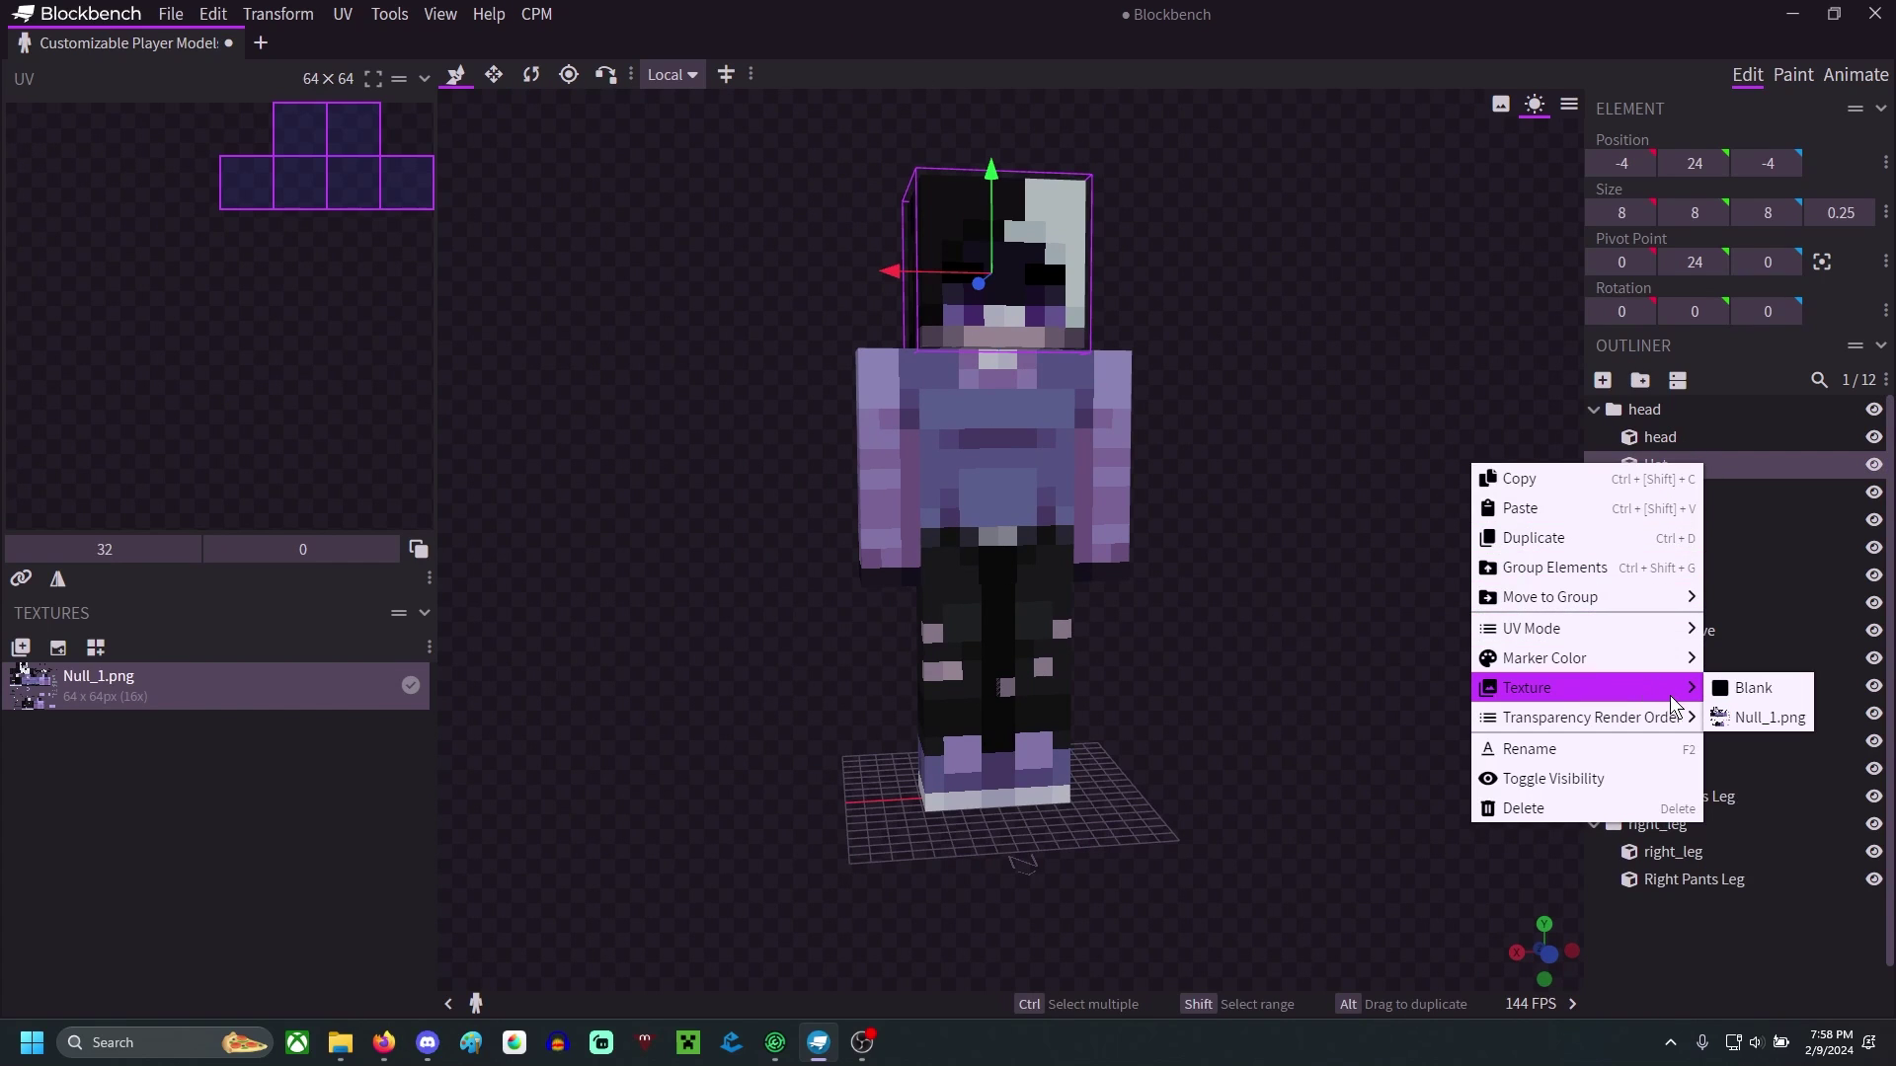
{"action": "left_click", "coordinate": [1781, 721]}
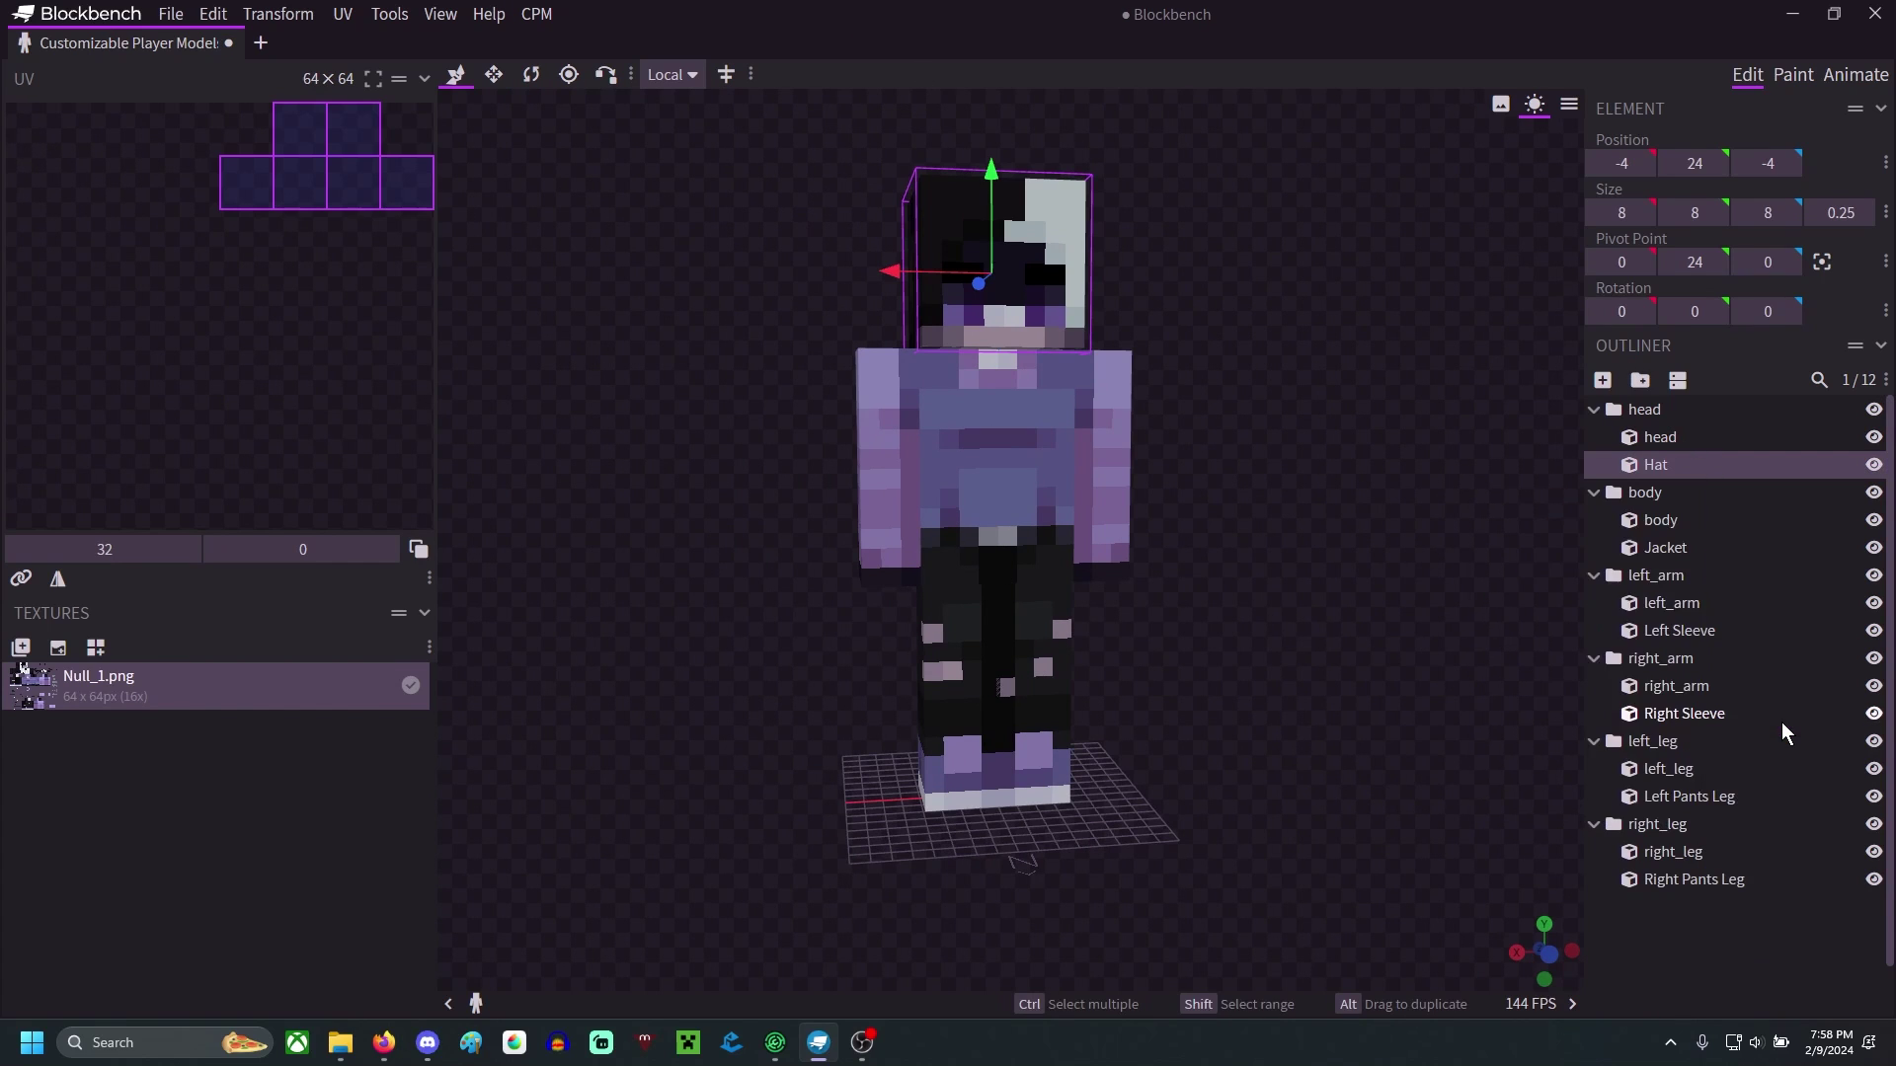
{"action": "right_click", "coordinate": [1714, 464]}
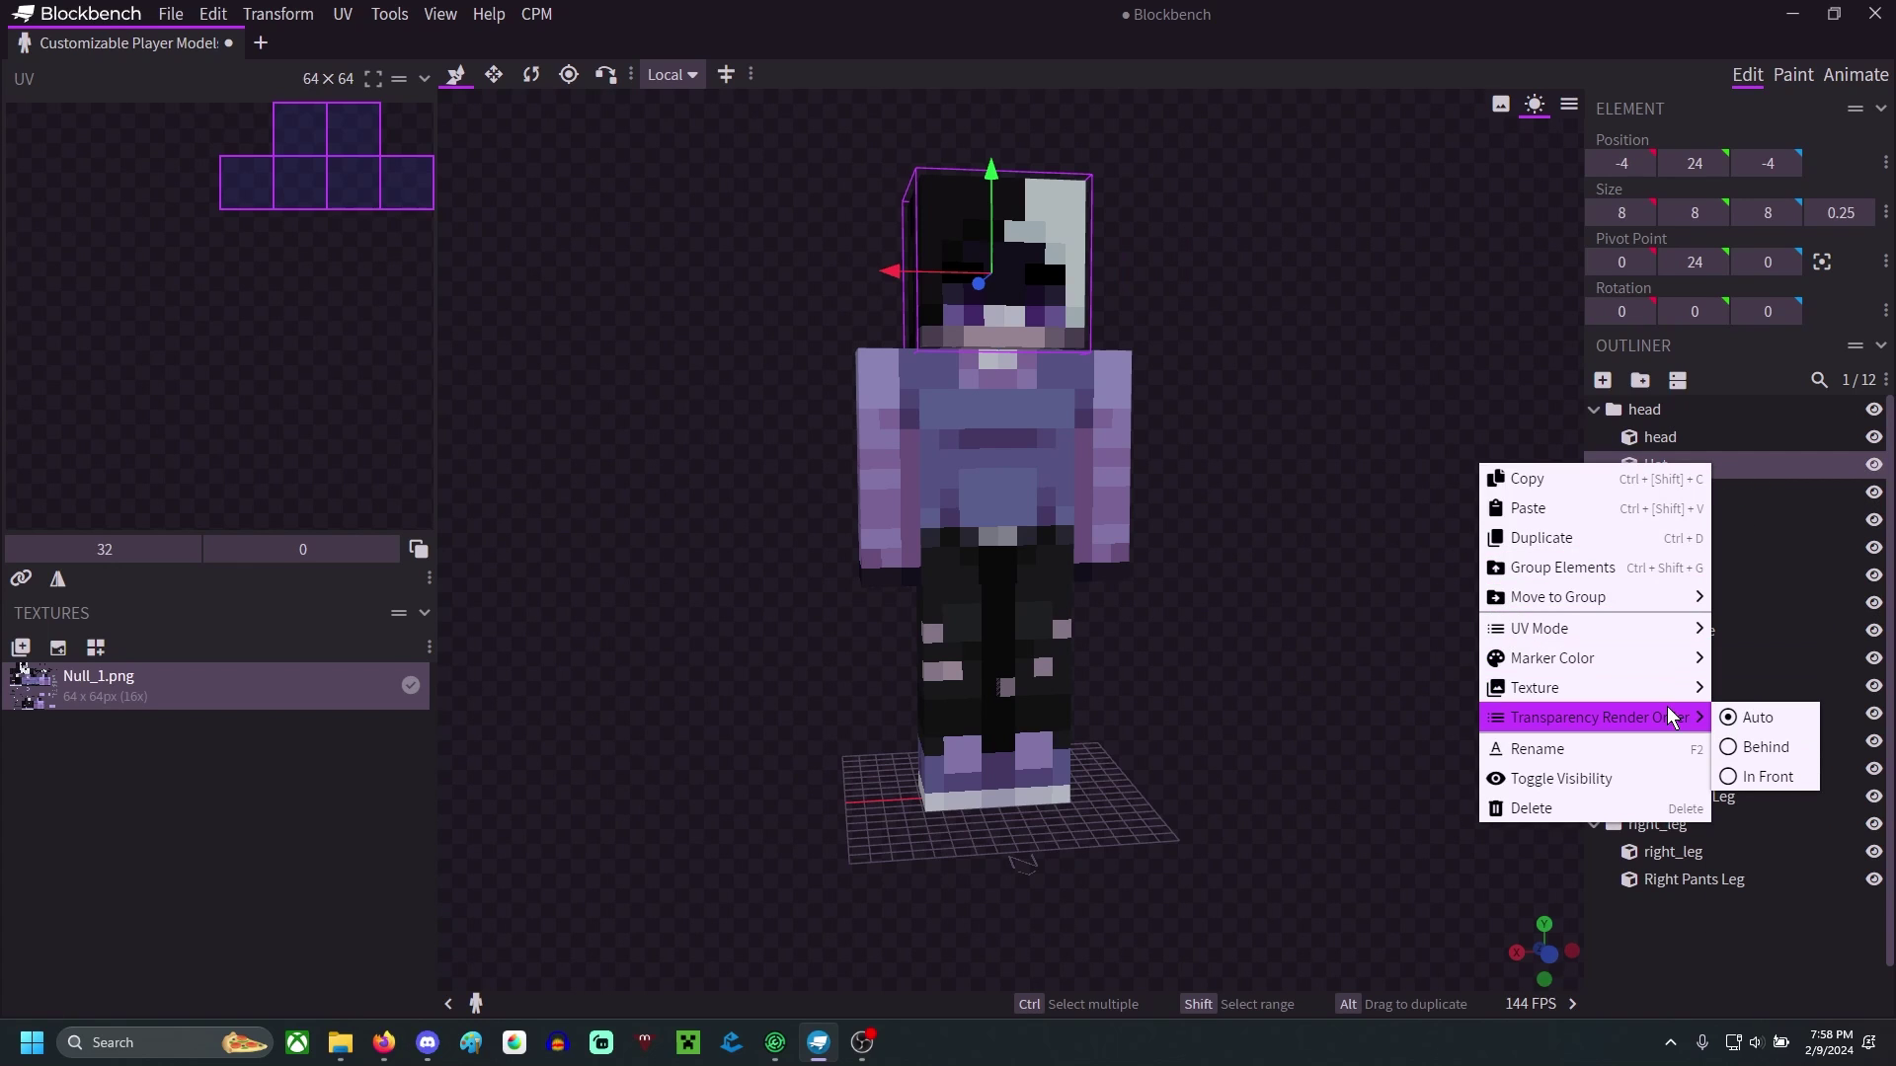
{"action": "mouse_move", "coordinate": [1708, 701]}
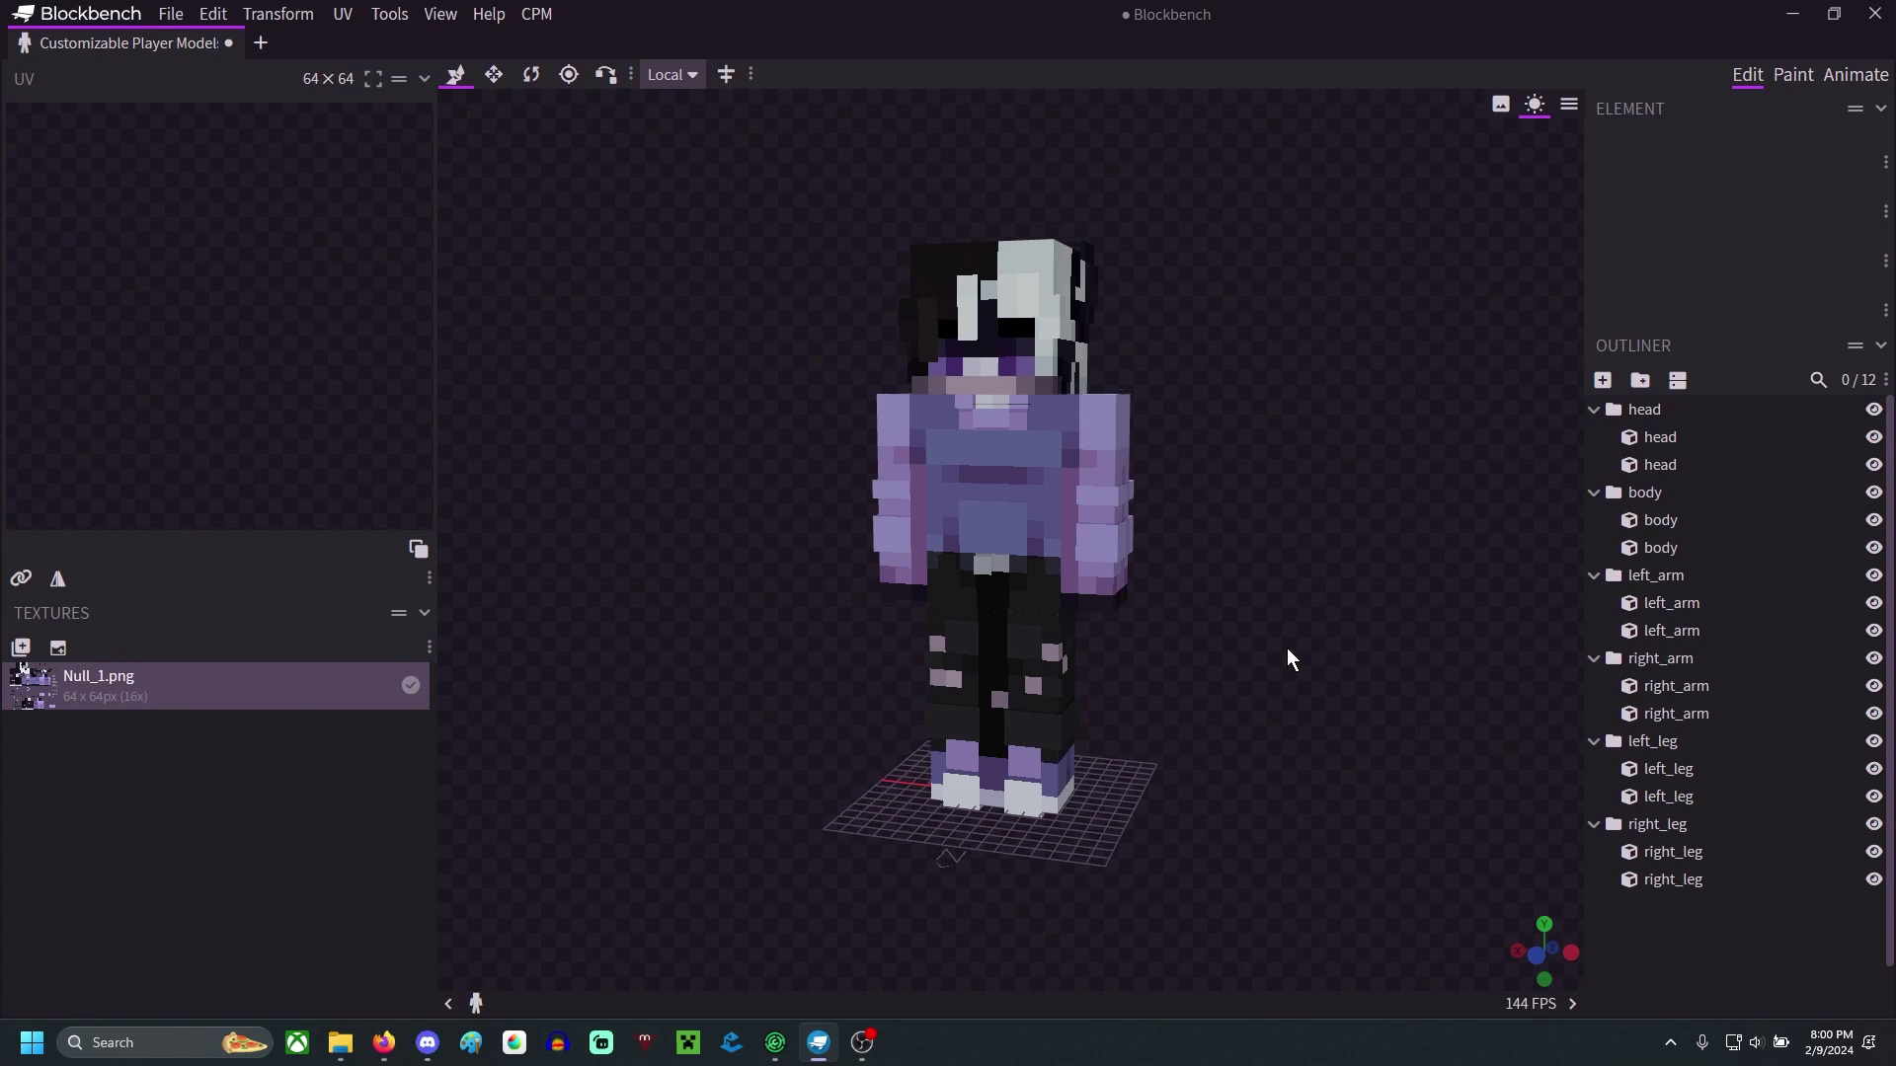
{"action": "left_click_drag", "start_coordinate": [1376, 720], "coordinate": [1562, 719]}
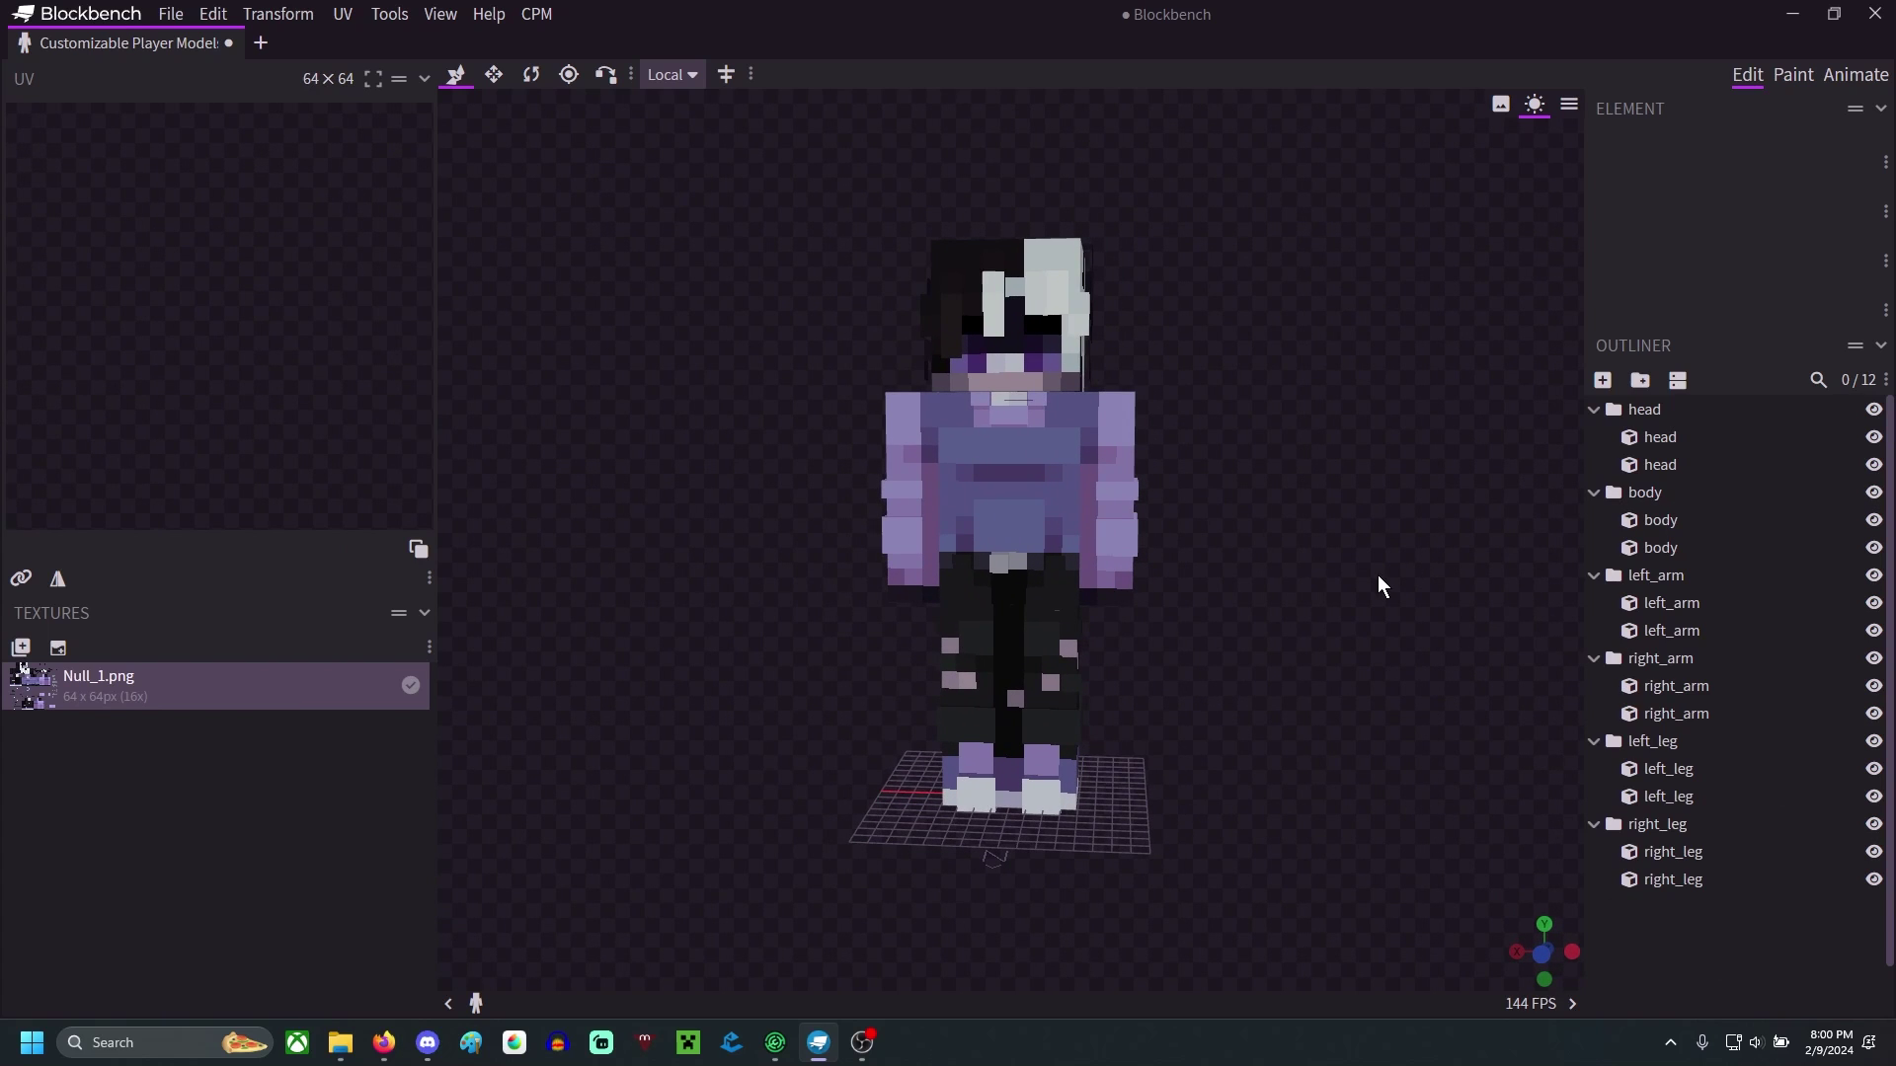
{"action": "left_click_drag", "start_coordinate": [1380, 578], "coordinate": [1343, 671]}
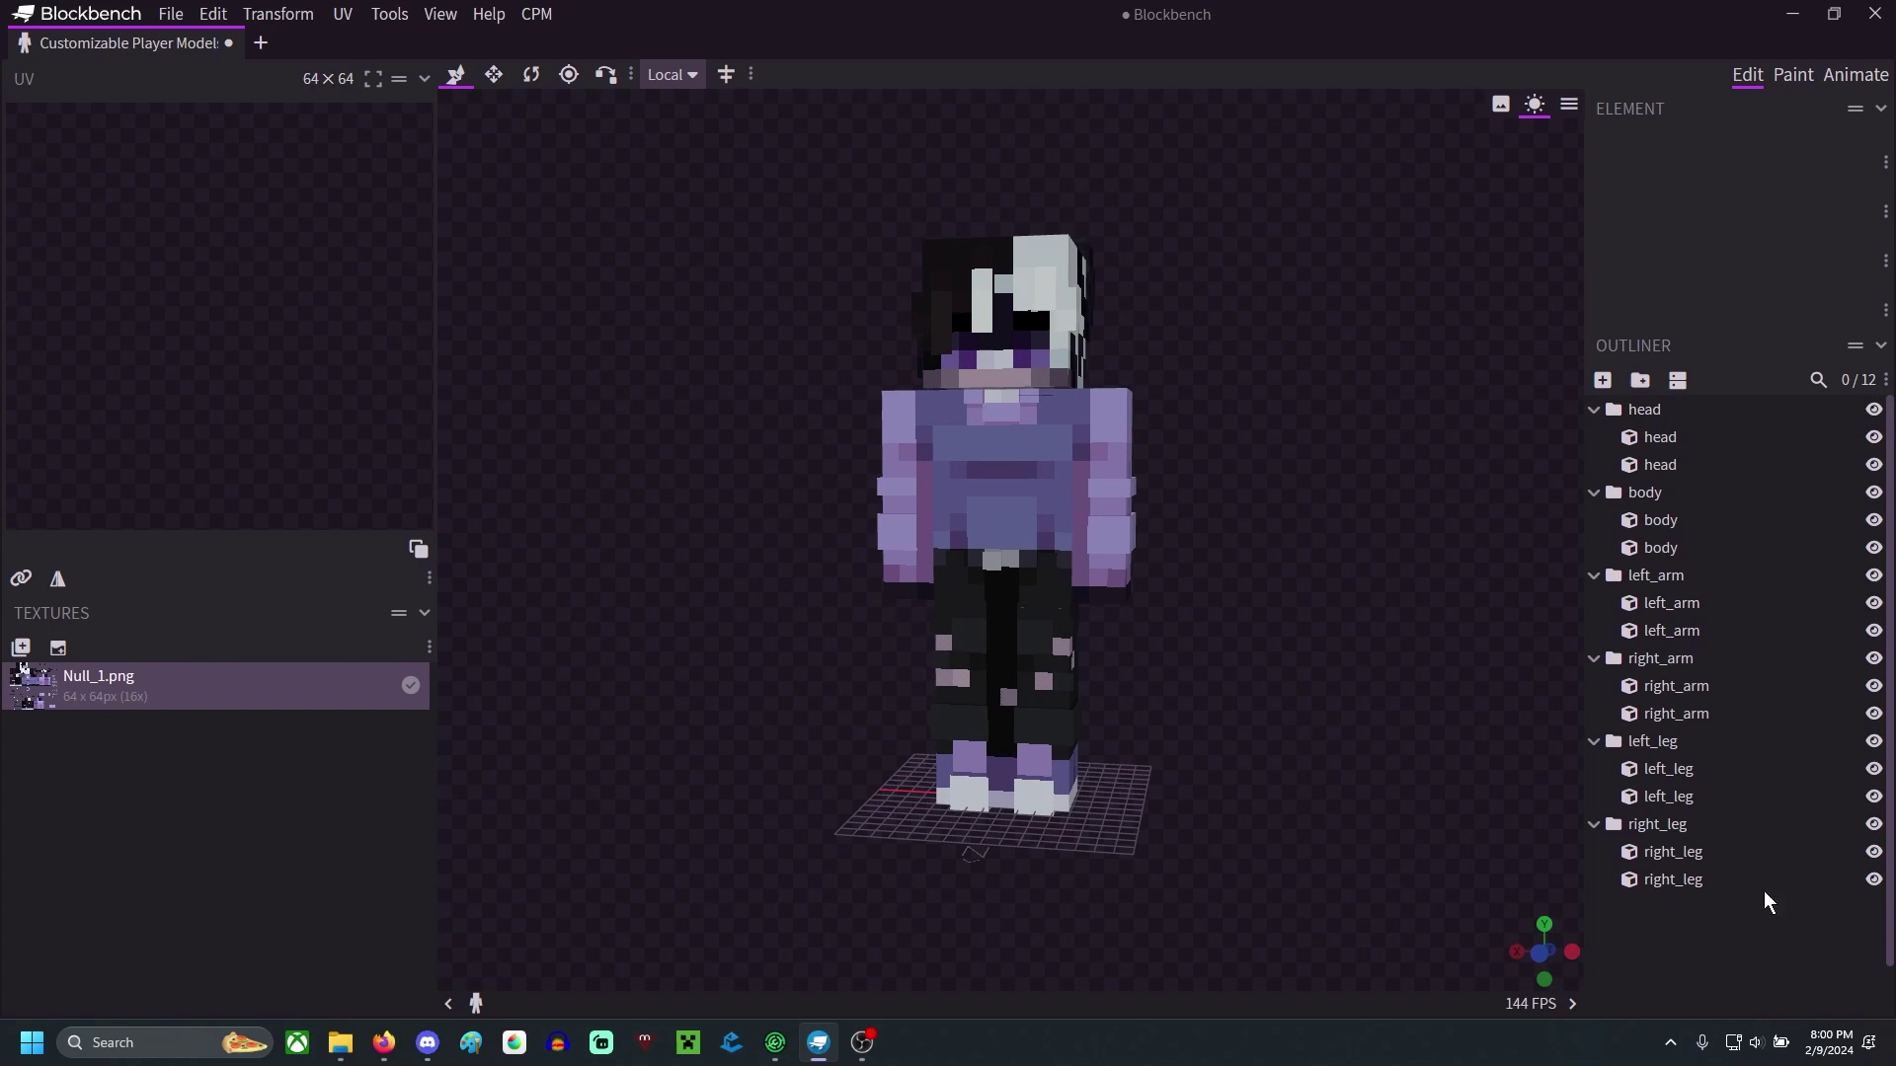
{"action": "left_click_drag", "start_coordinate": [1540, 899], "coordinate": [1565, 849]}
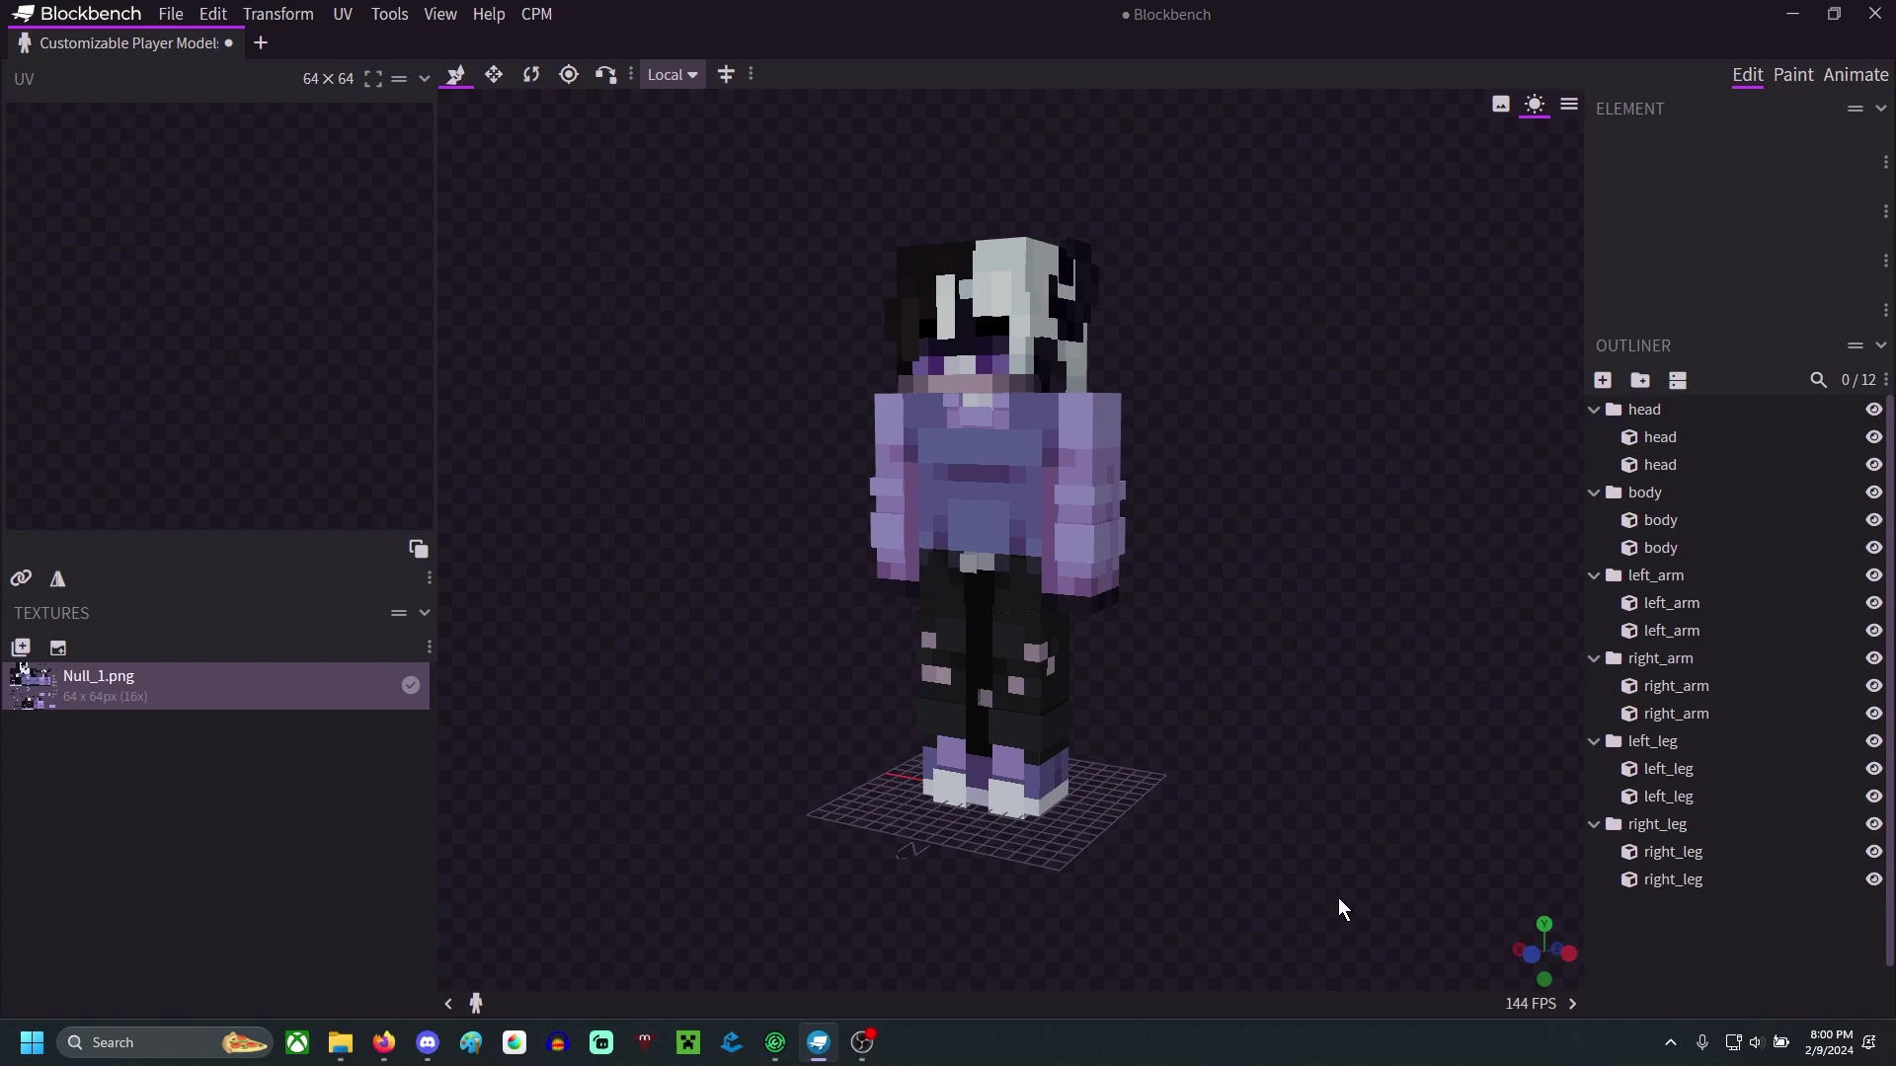
{"action": "left_click_drag", "start_coordinate": [1565, 918], "coordinate": [1388, 889]}
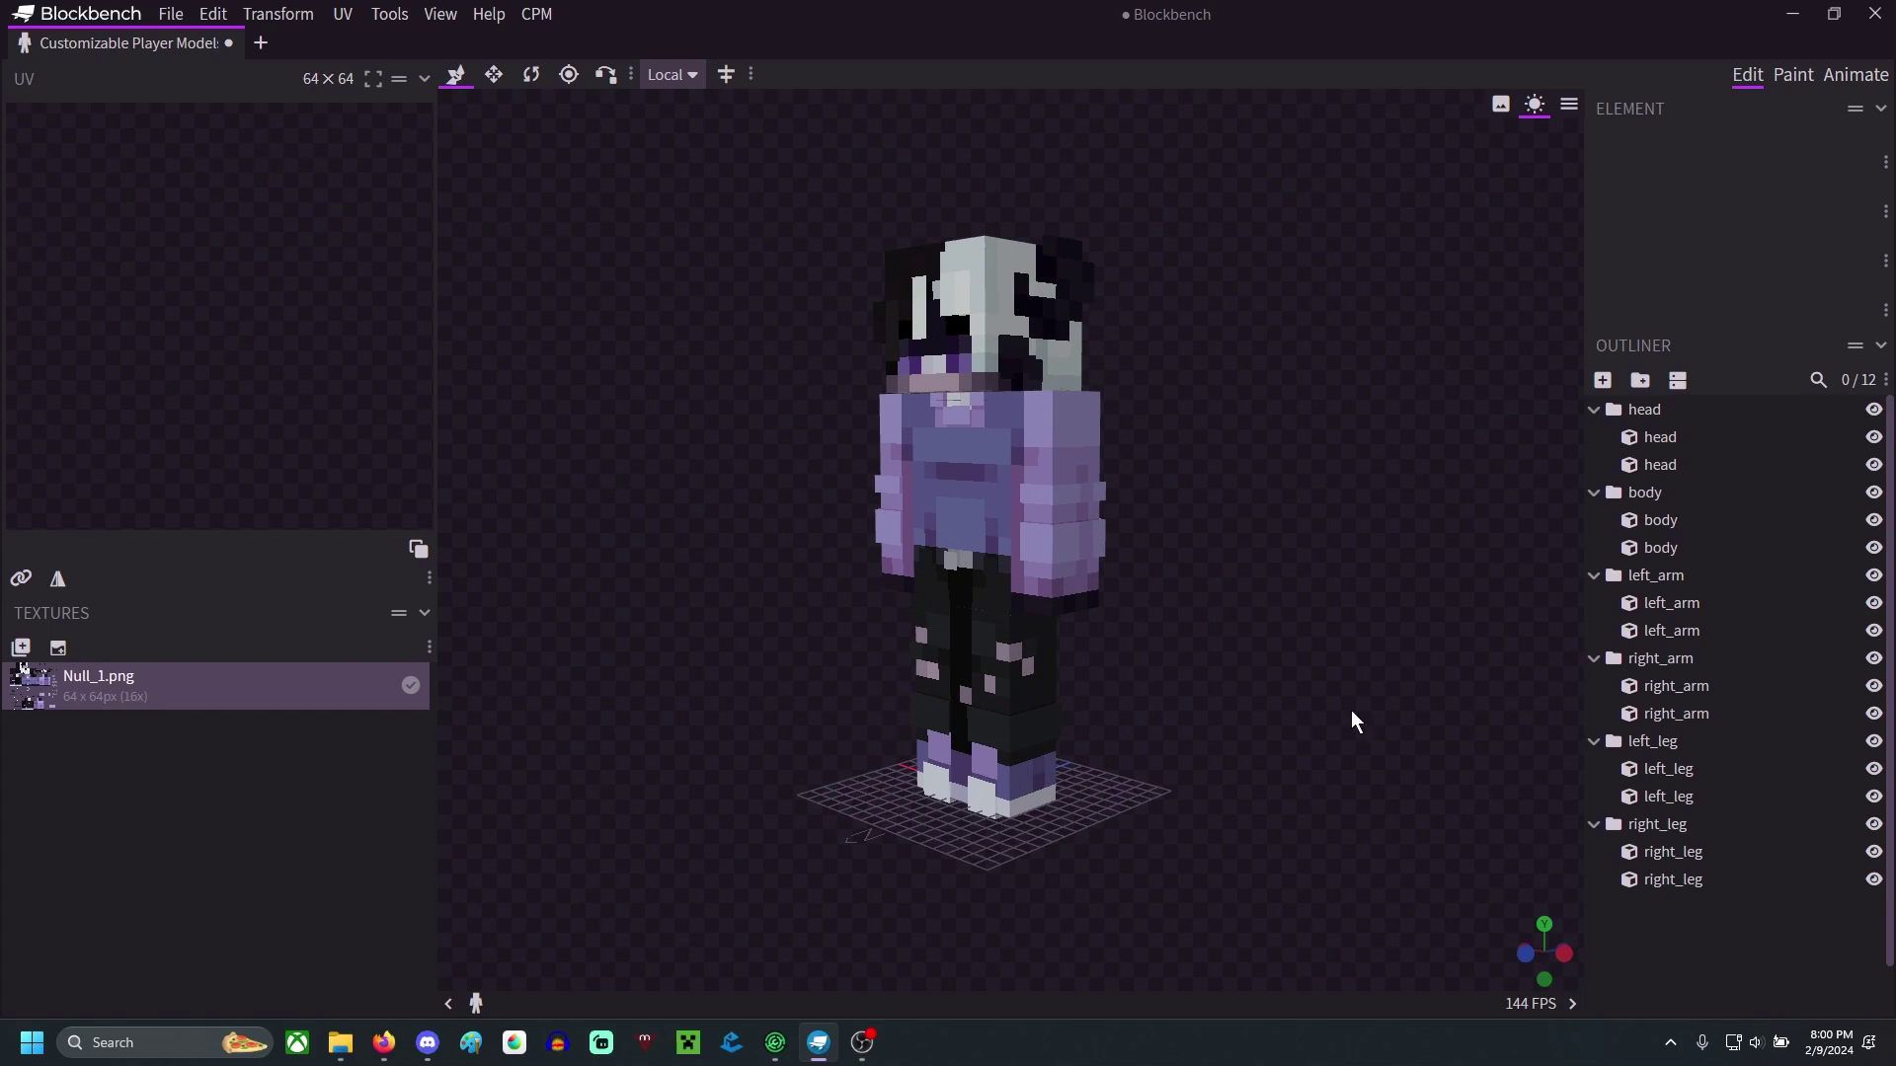
{"action": "left_click_drag", "start_coordinate": [1335, 718], "coordinate": [1399, 738]}
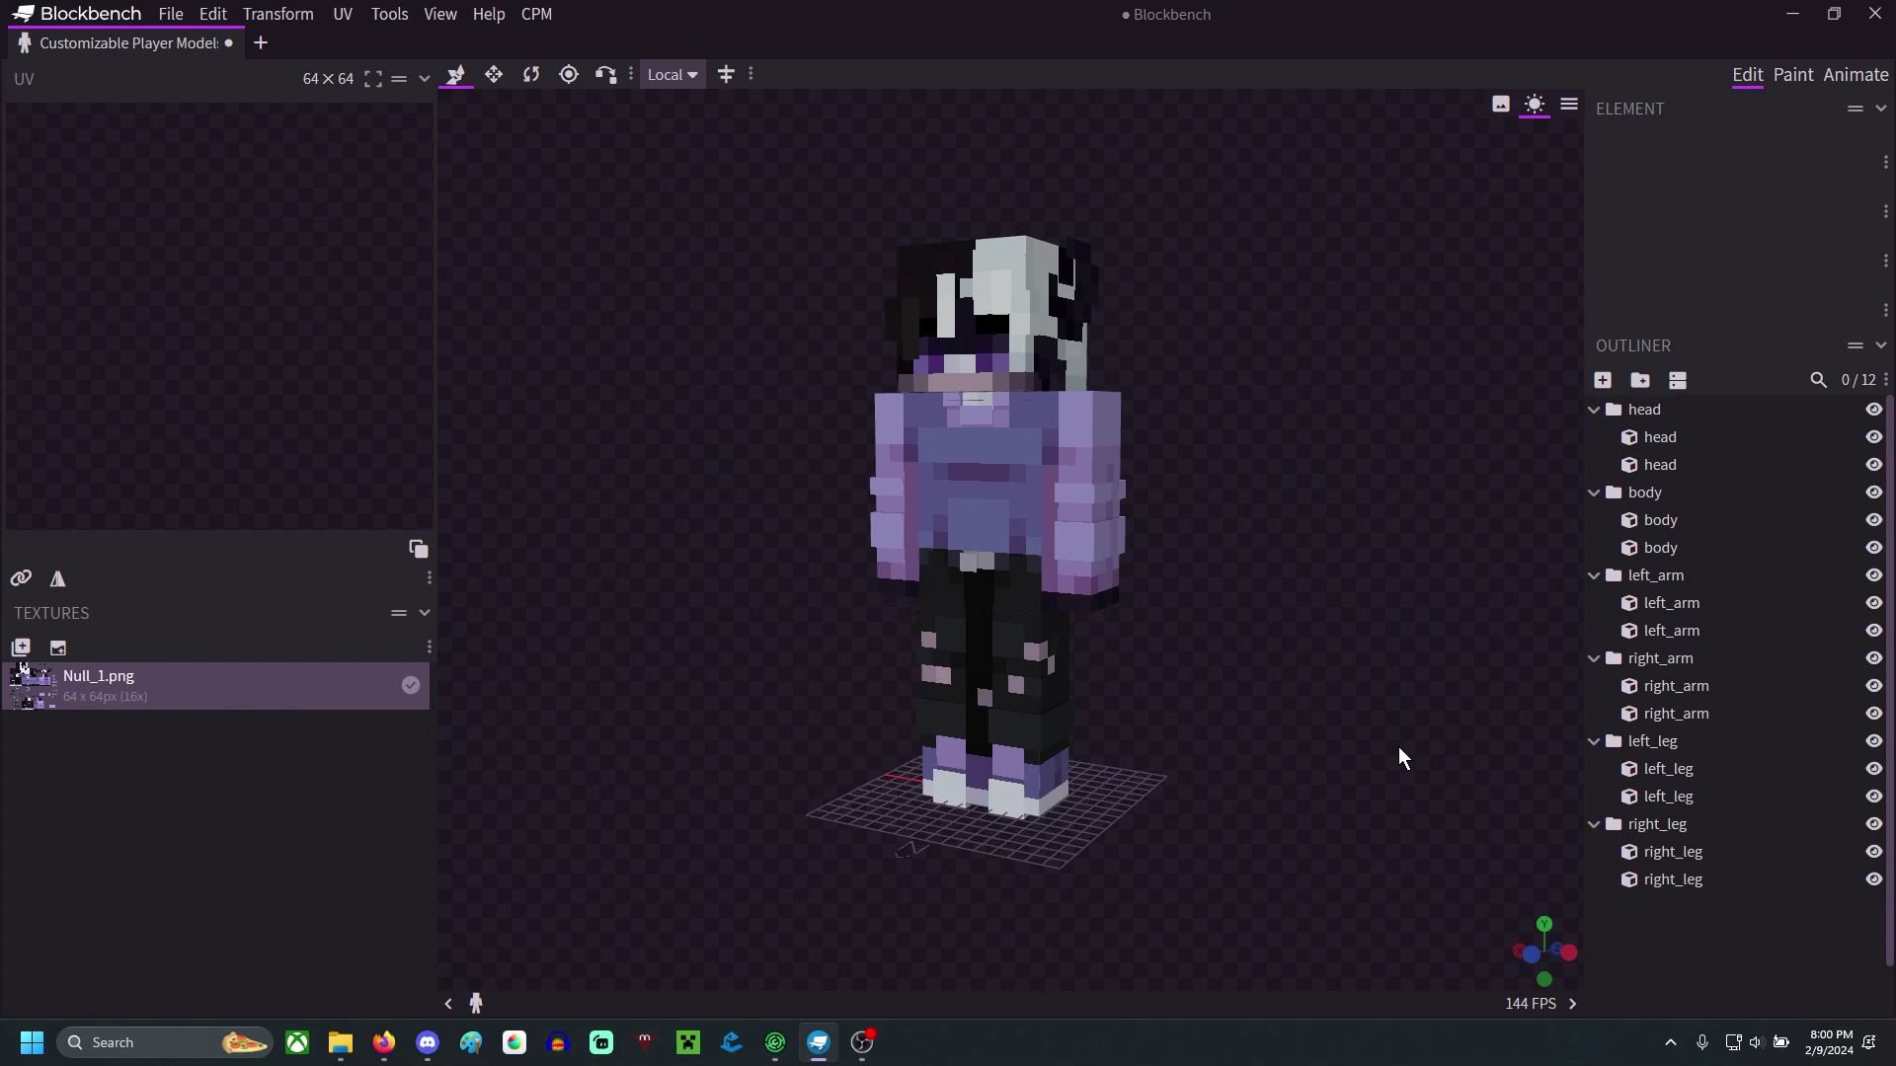
{"action": "left_click_drag", "start_coordinate": [1390, 734], "coordinate": [1325, 750]}
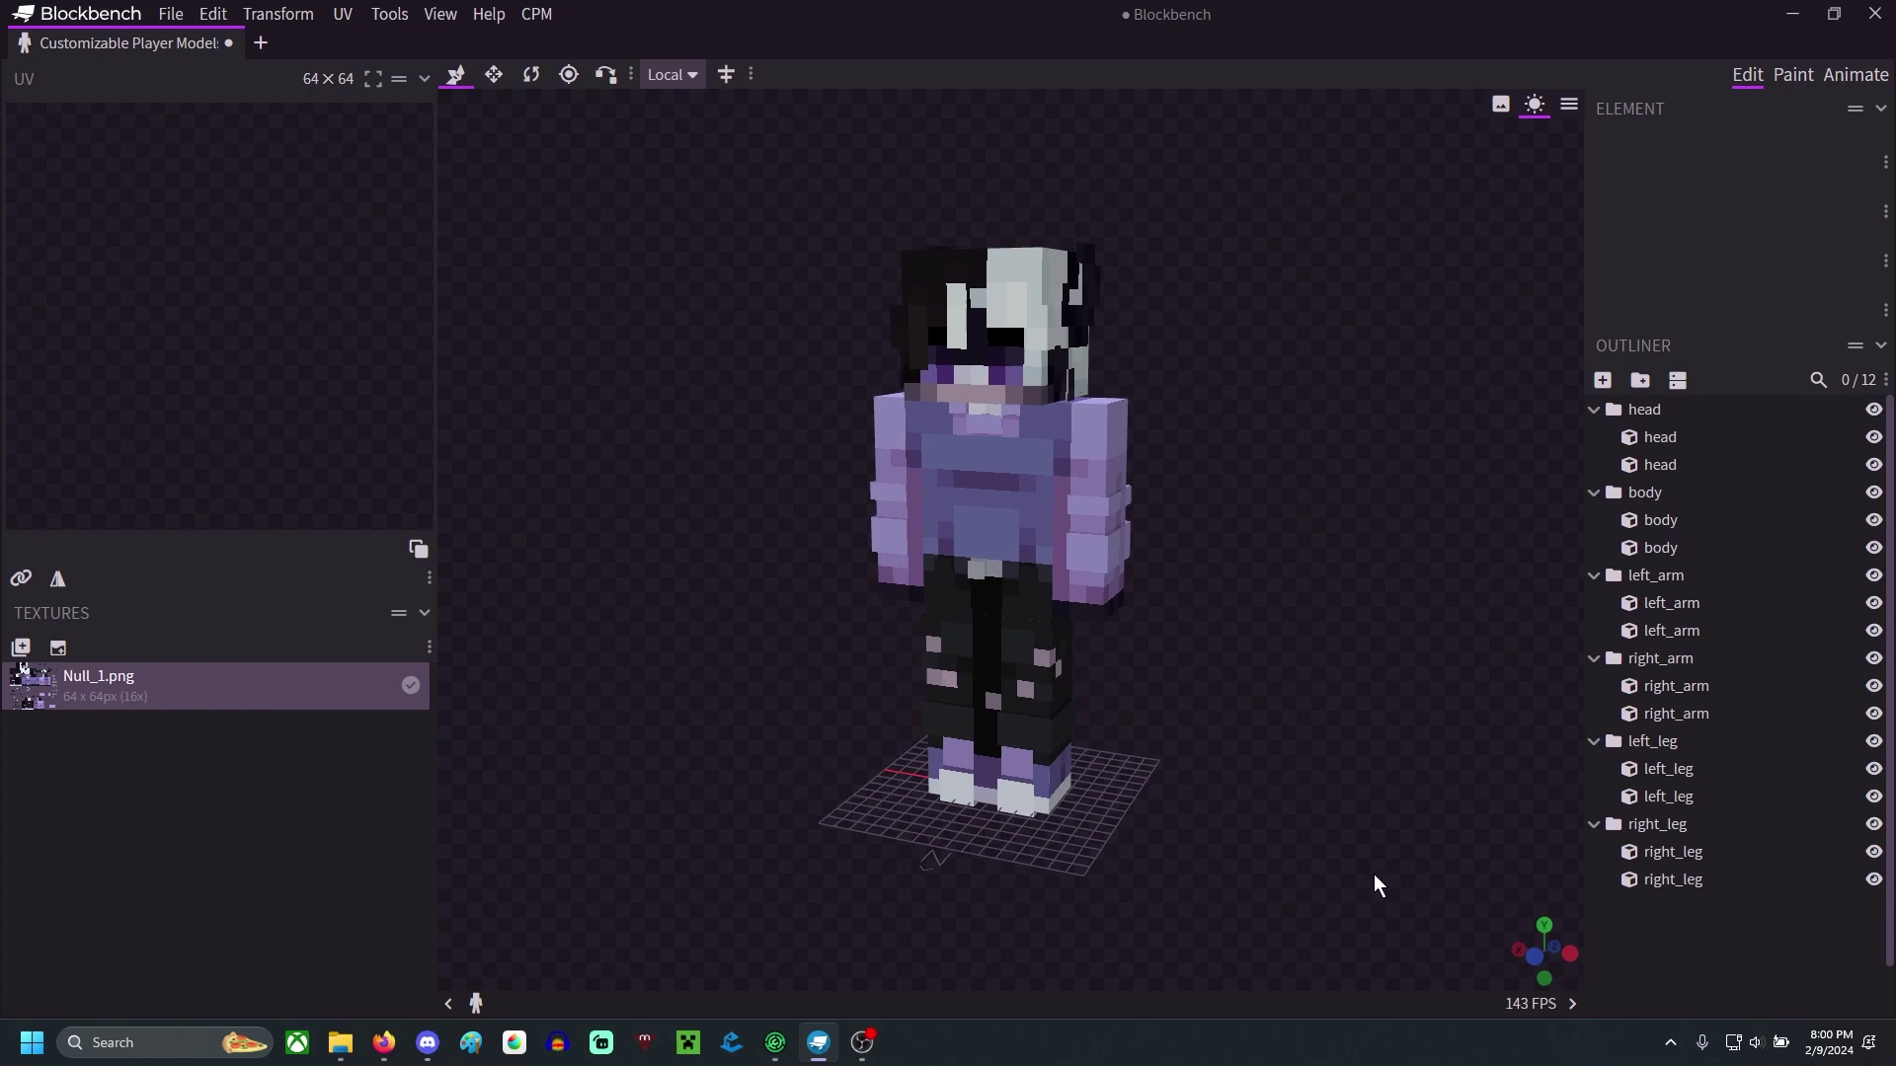
- Add Elytra wings from CPM > Add Parts, inspect them, and select the elytra texture
{"action": "left_click", "coordinate": [541, 17]}
{"action": "mouse_move", "coordinate": [678, 37]}
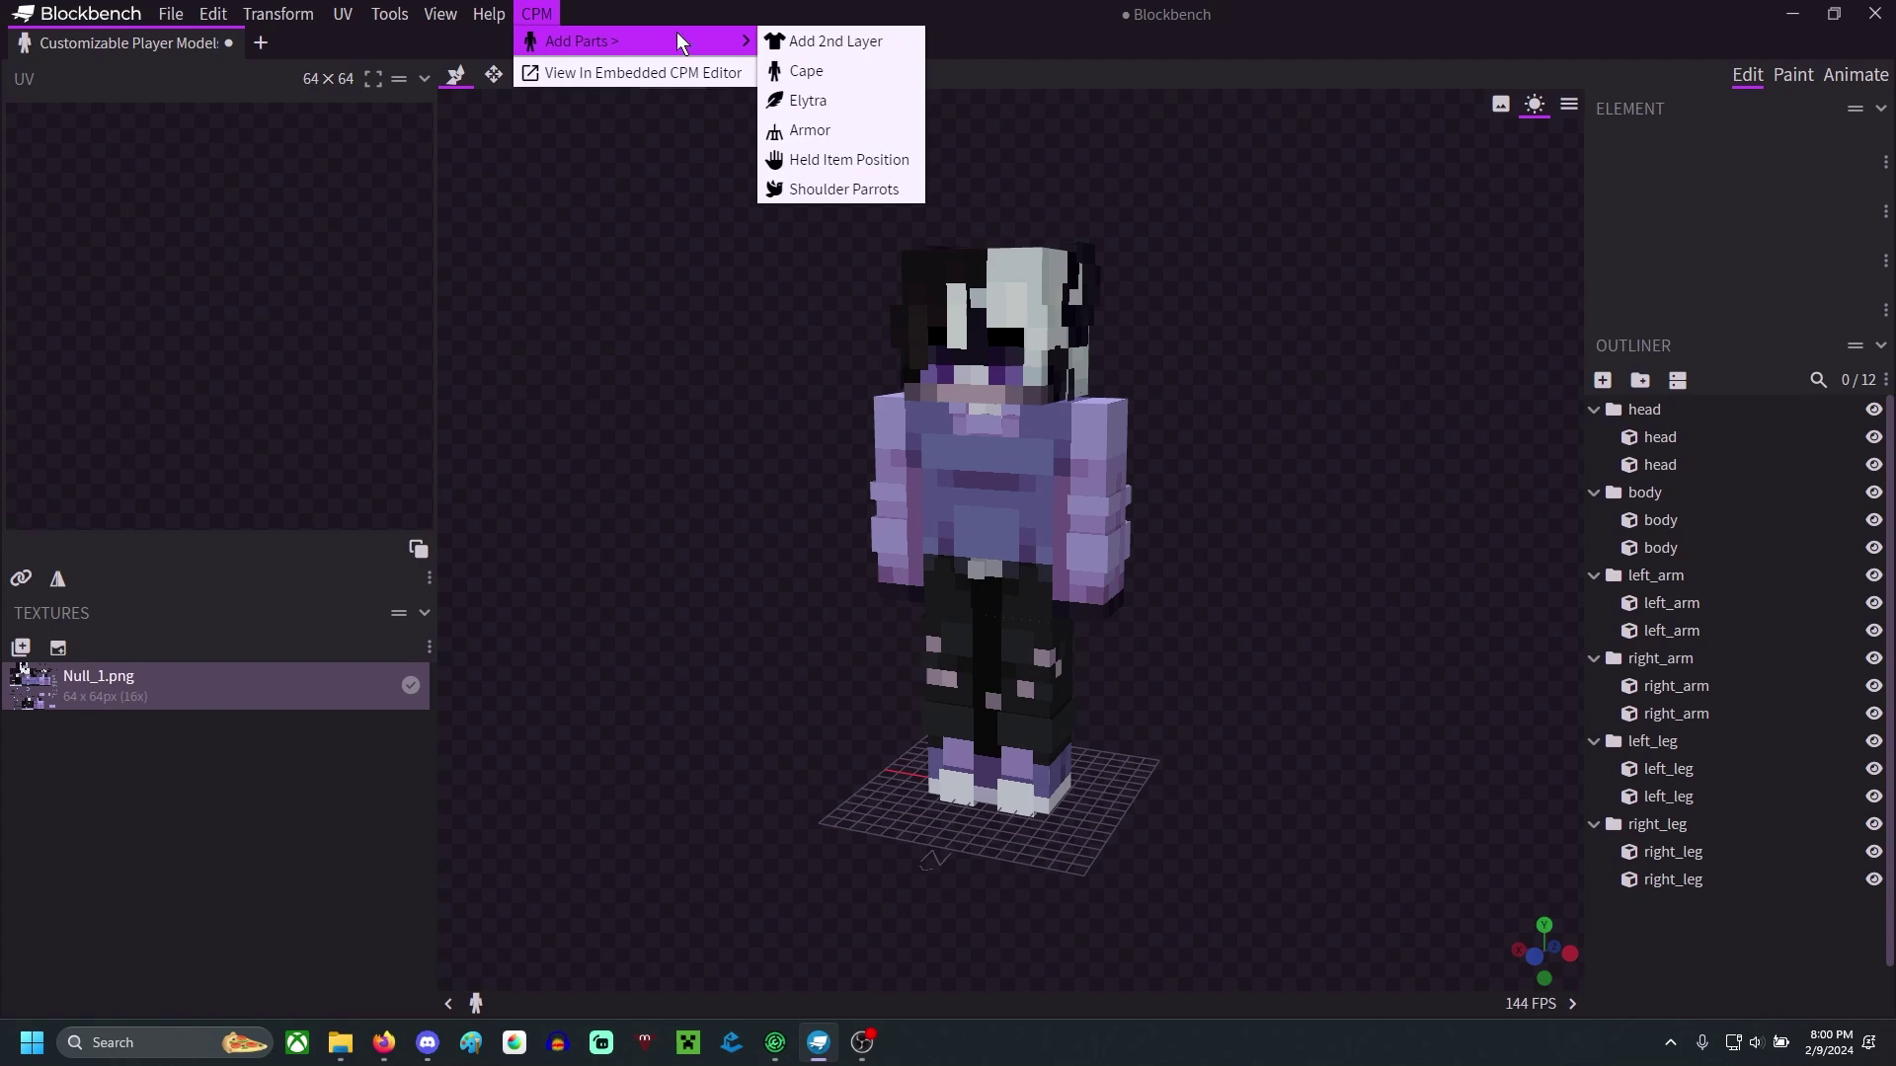
{"action": "left_click", "coordinate": [861, 105]}
{"action": "left_click_drag", "start_coordinate": [1431, 830], "coordinate": [1116, 869]}
{"action": "scroll", "coordinate": [1679, 830], "scroll_direction": "down", "scroll_amount": 3}
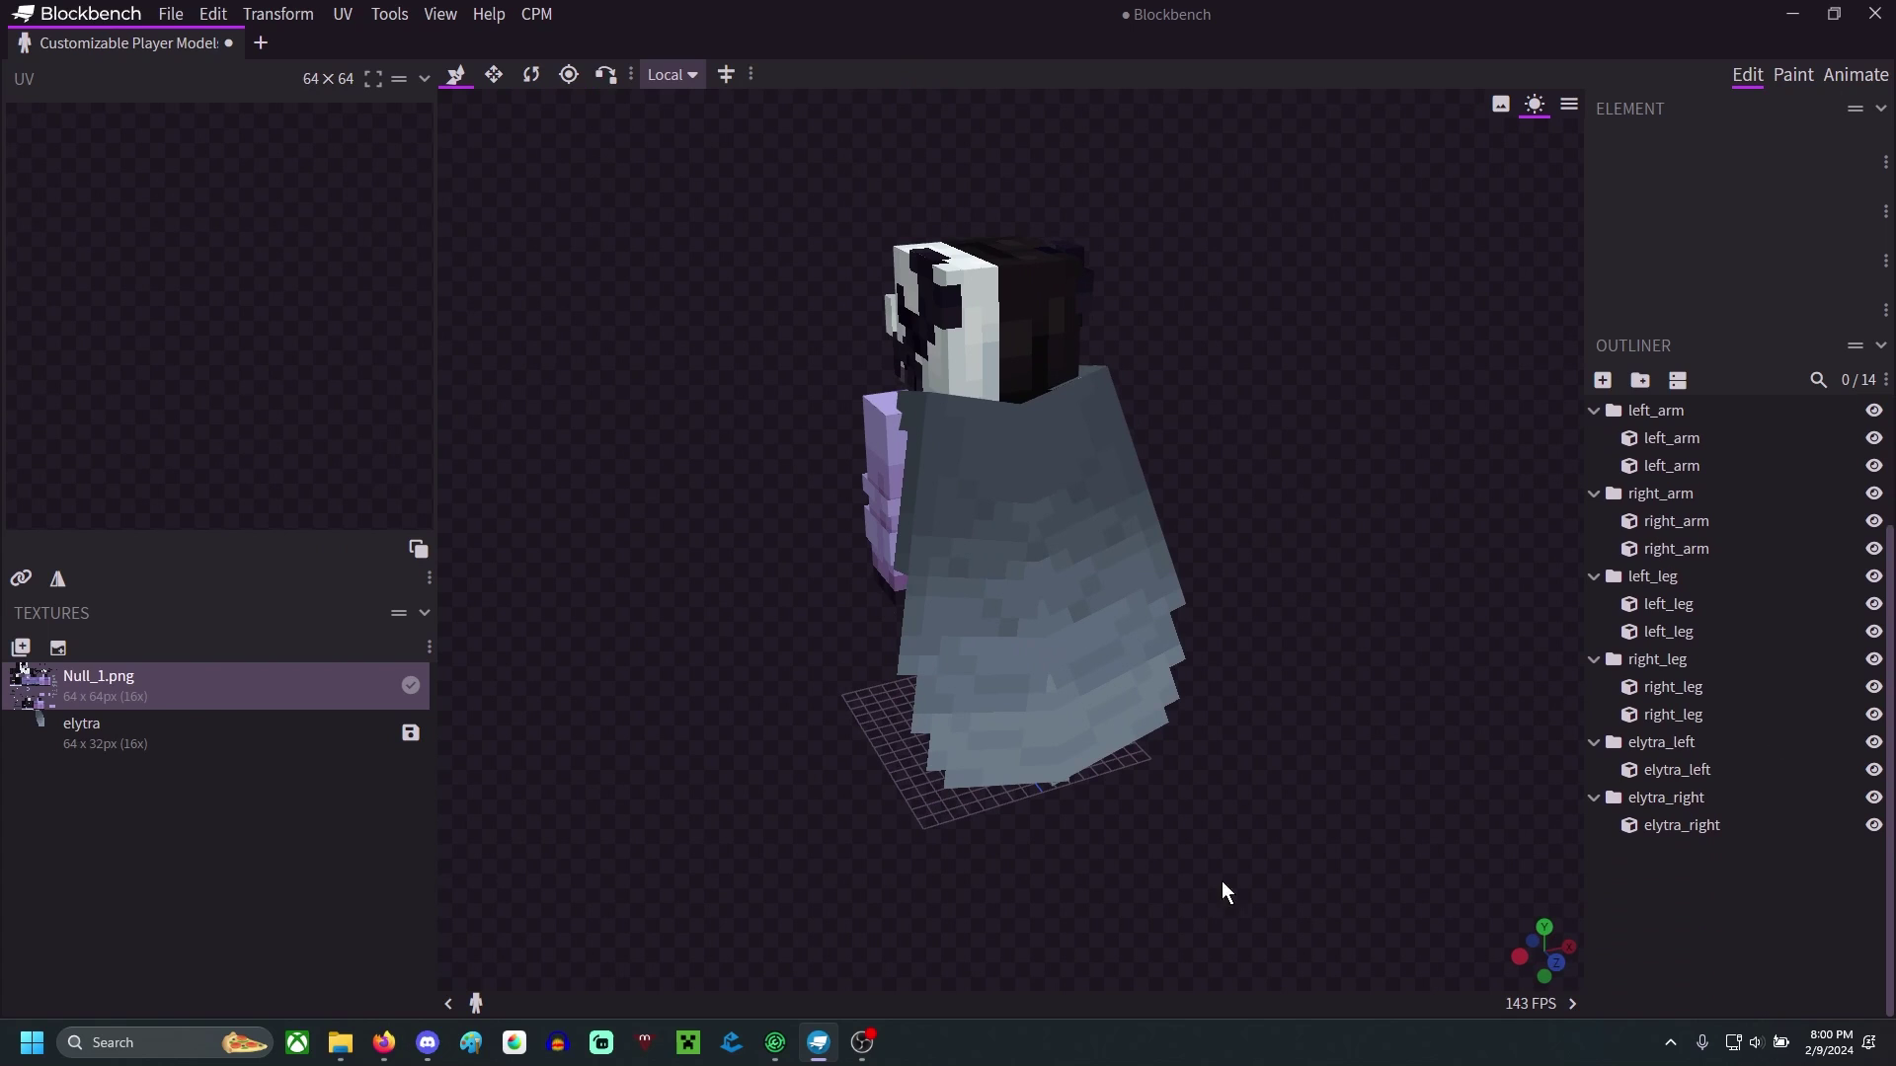
{"action": "left_click_drag", "start_coordinate": [1222, 910], "coordinate": [886, 953]}
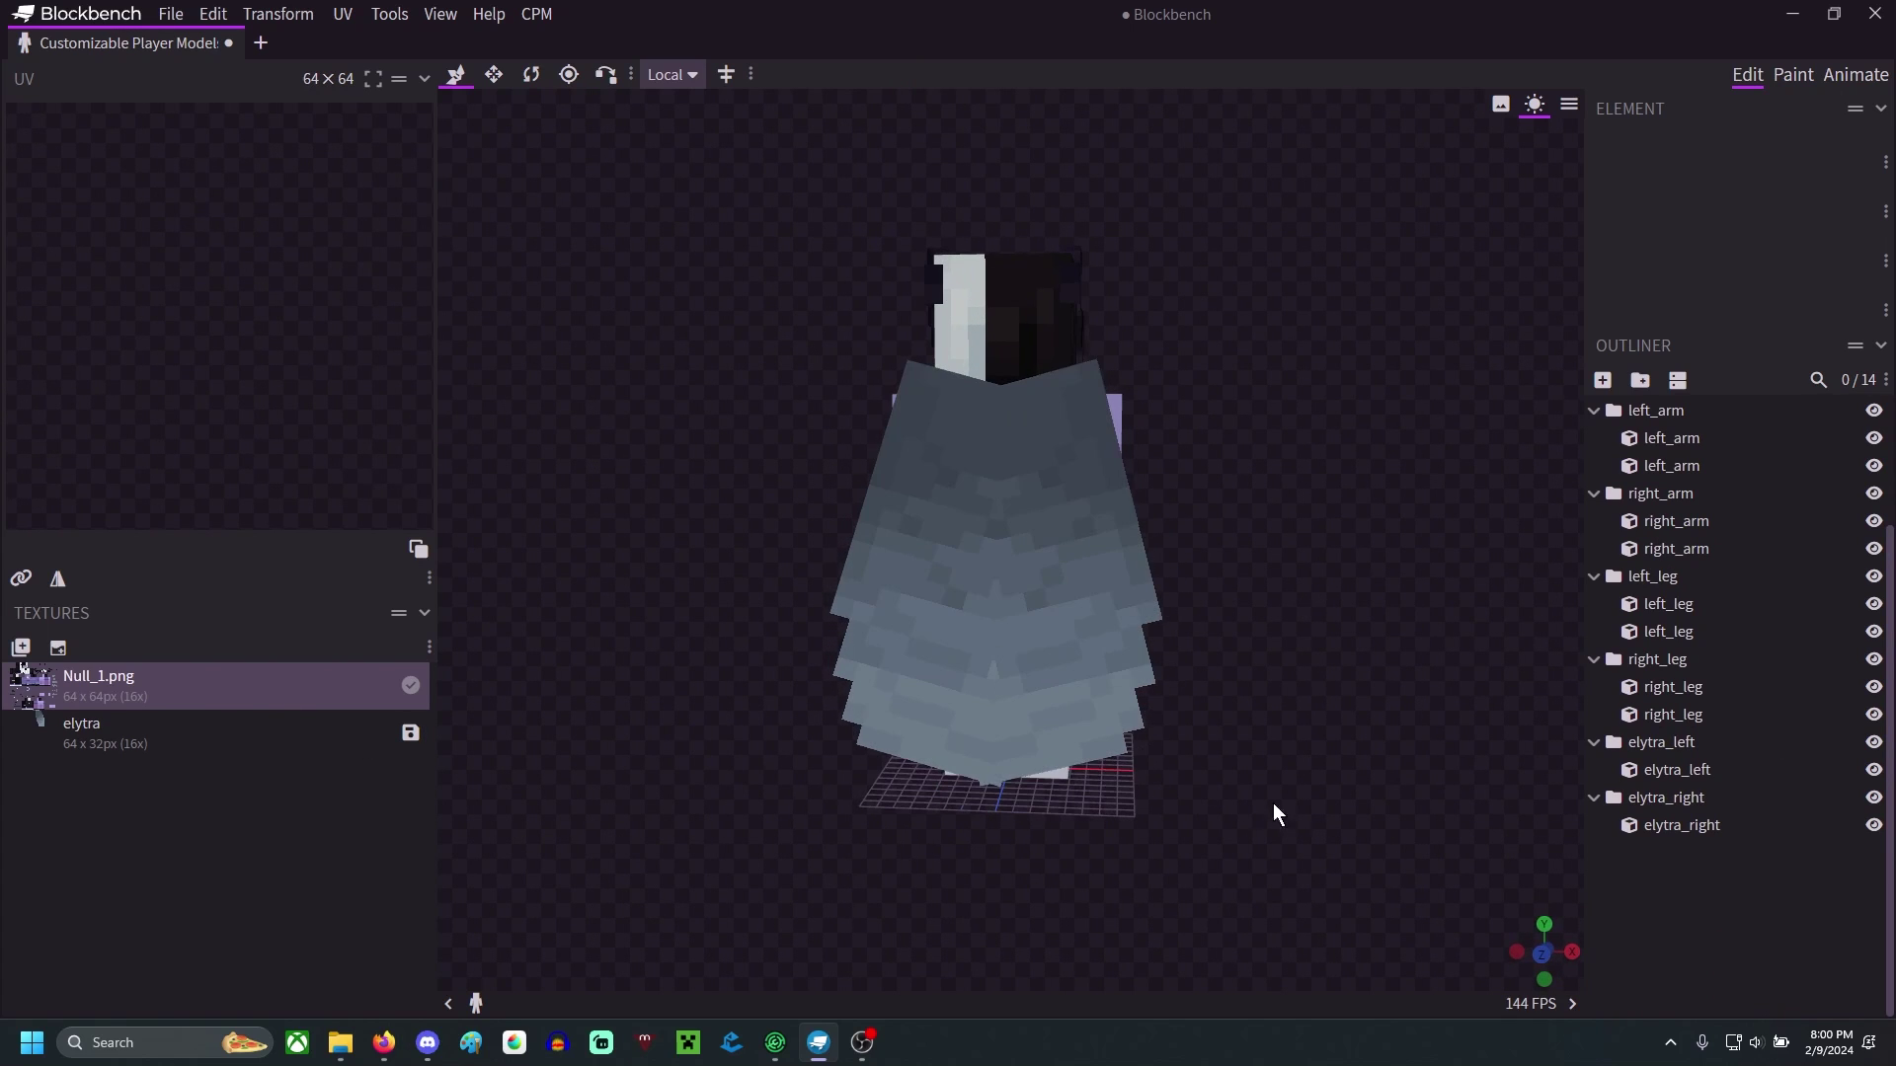
{"action": "left_click_drag", "start_coordinate": [1464, 753], "coordinate": [897, 796]}
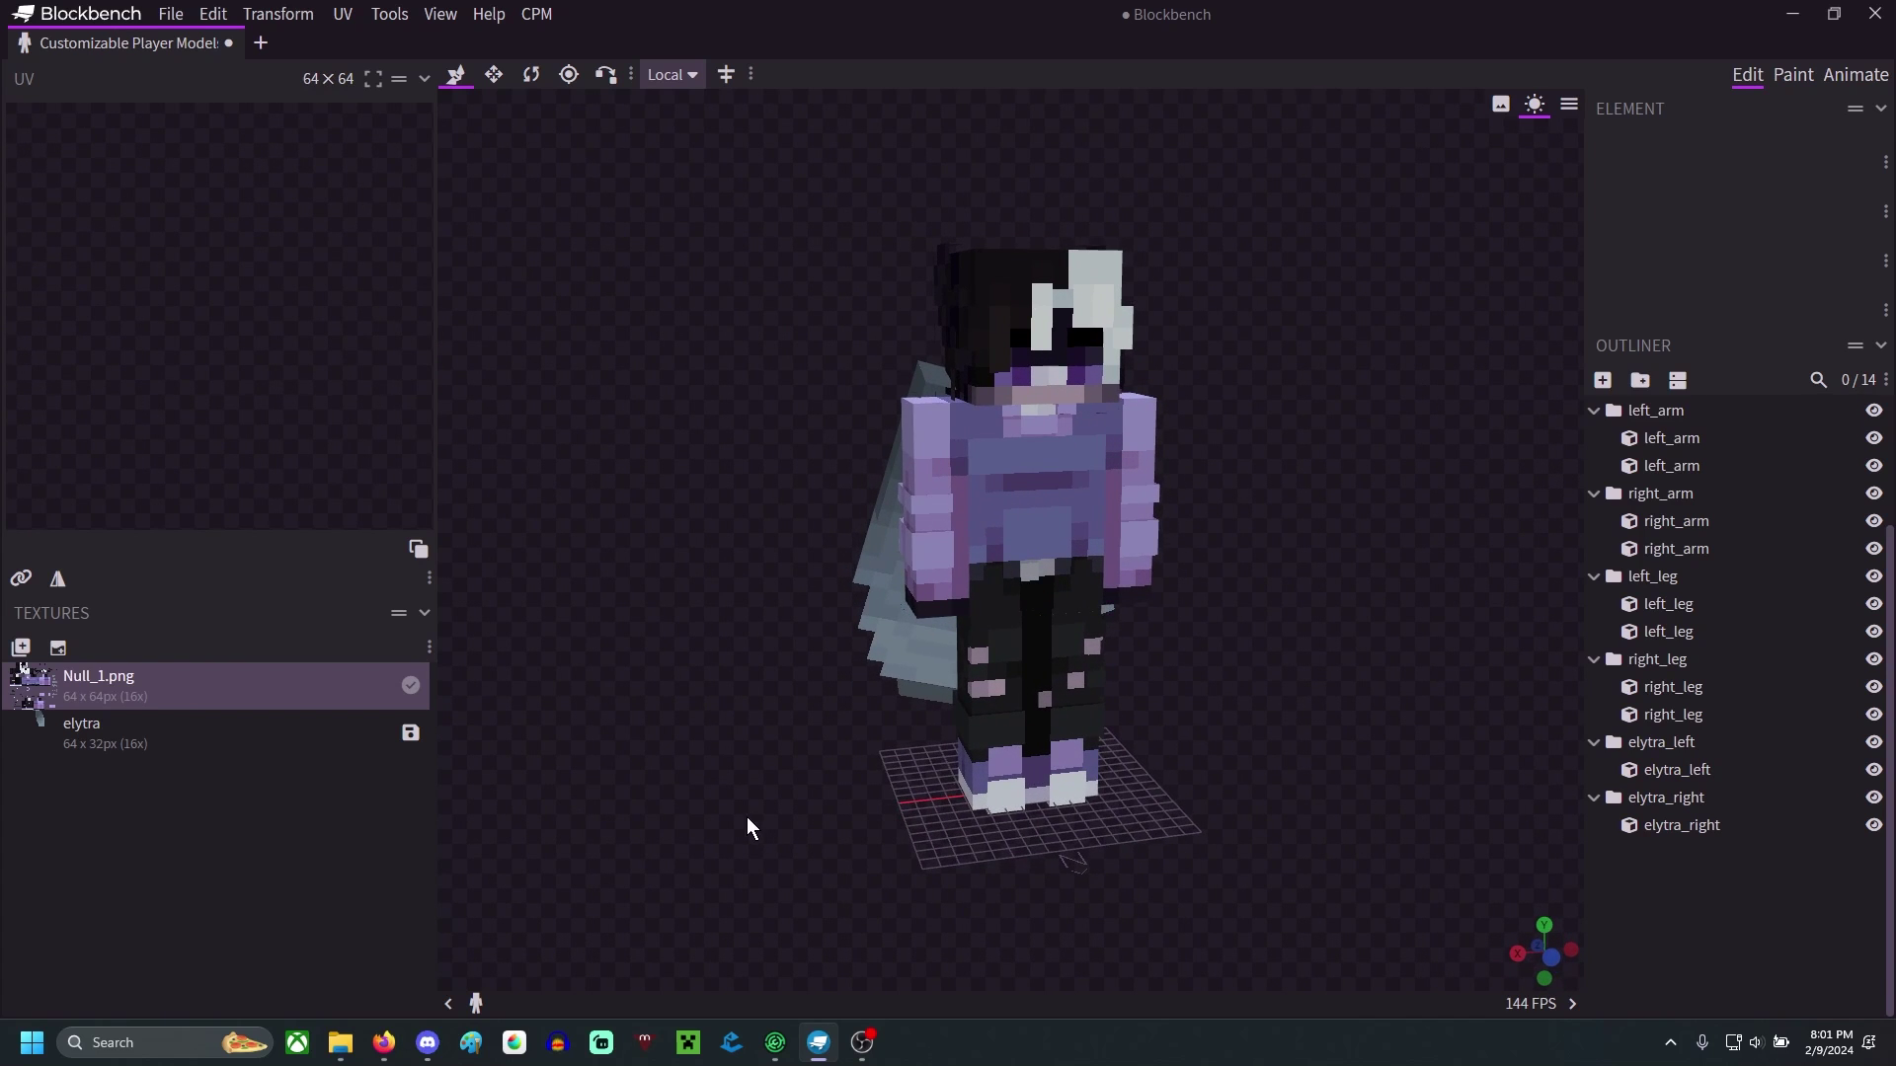
{"action": "left_click_drag", "start_coordinate": [747, 819], "coordinate": [959, 540]}
{"action": "left_click", "coordinate": [149, 739]}
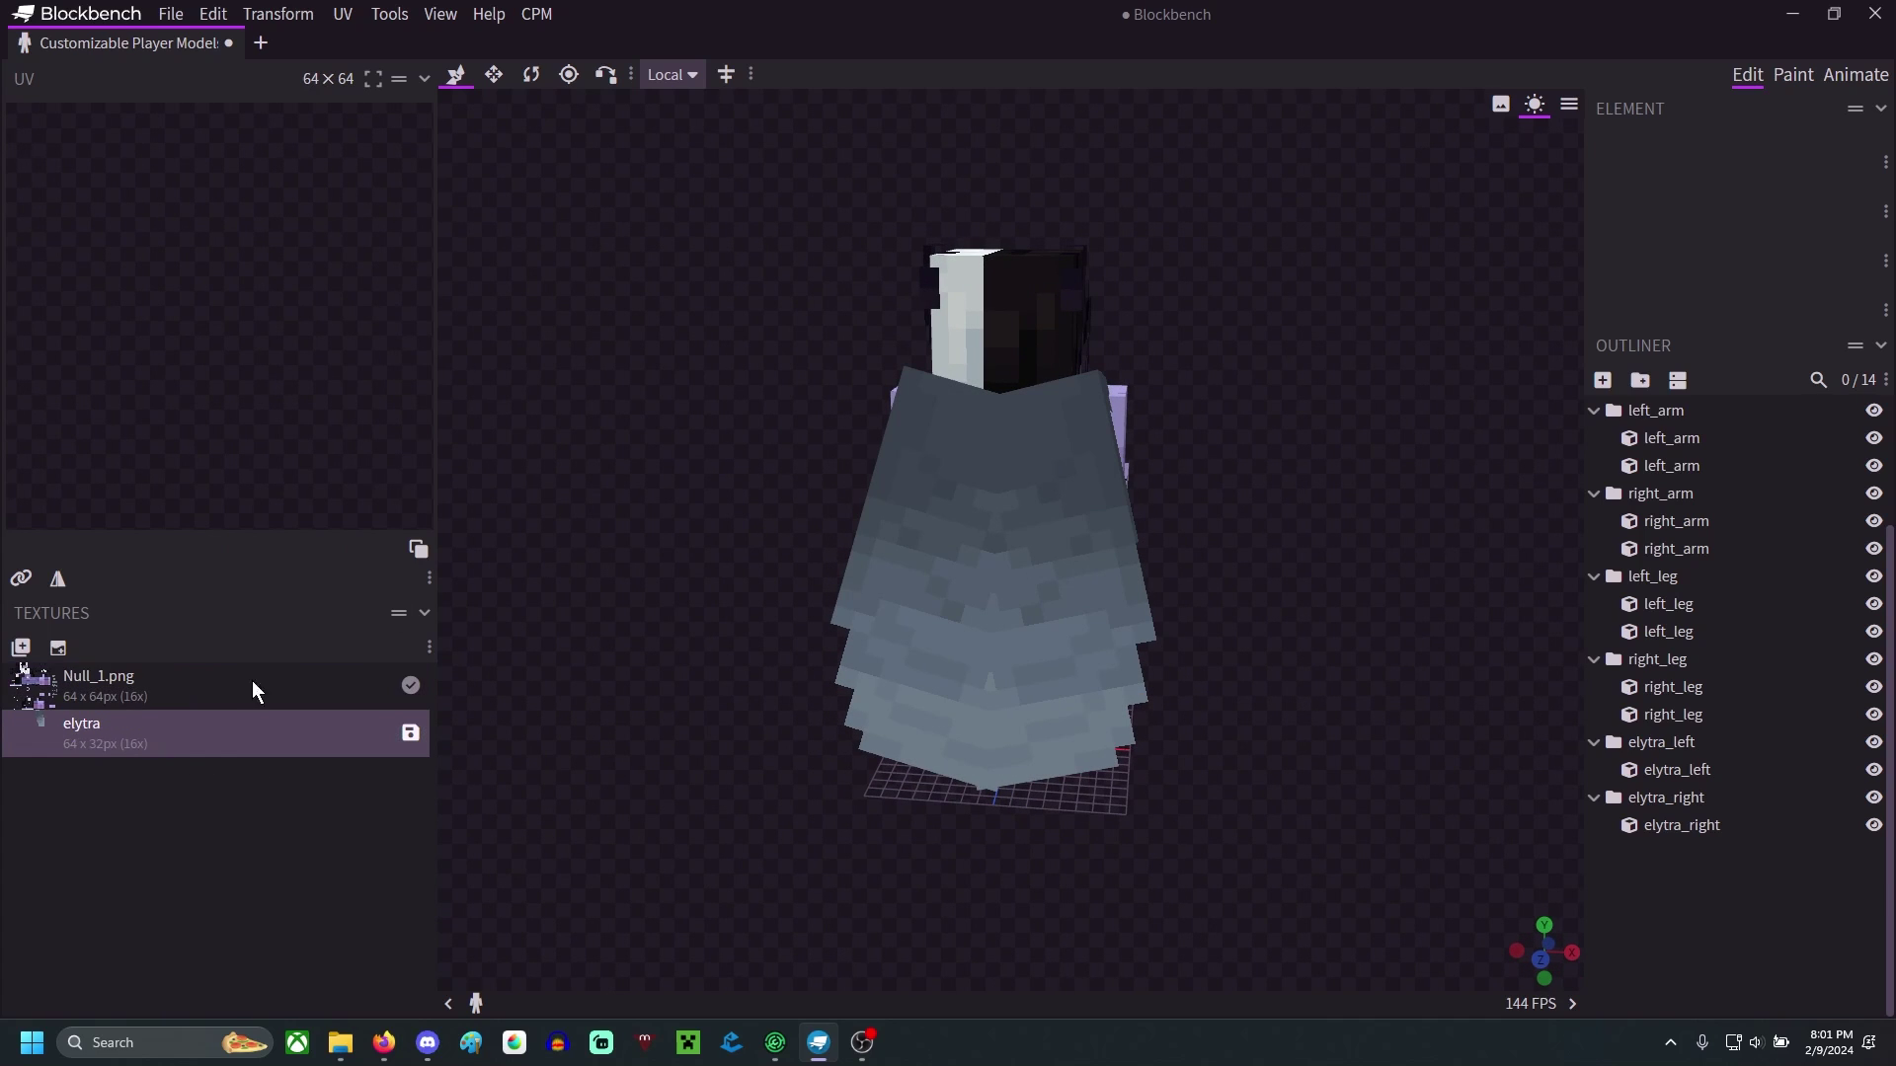
- In Paint mode, test white brush strokes on the elytra wing
{"action": "left_click", "coordinate": [1793, 74]}
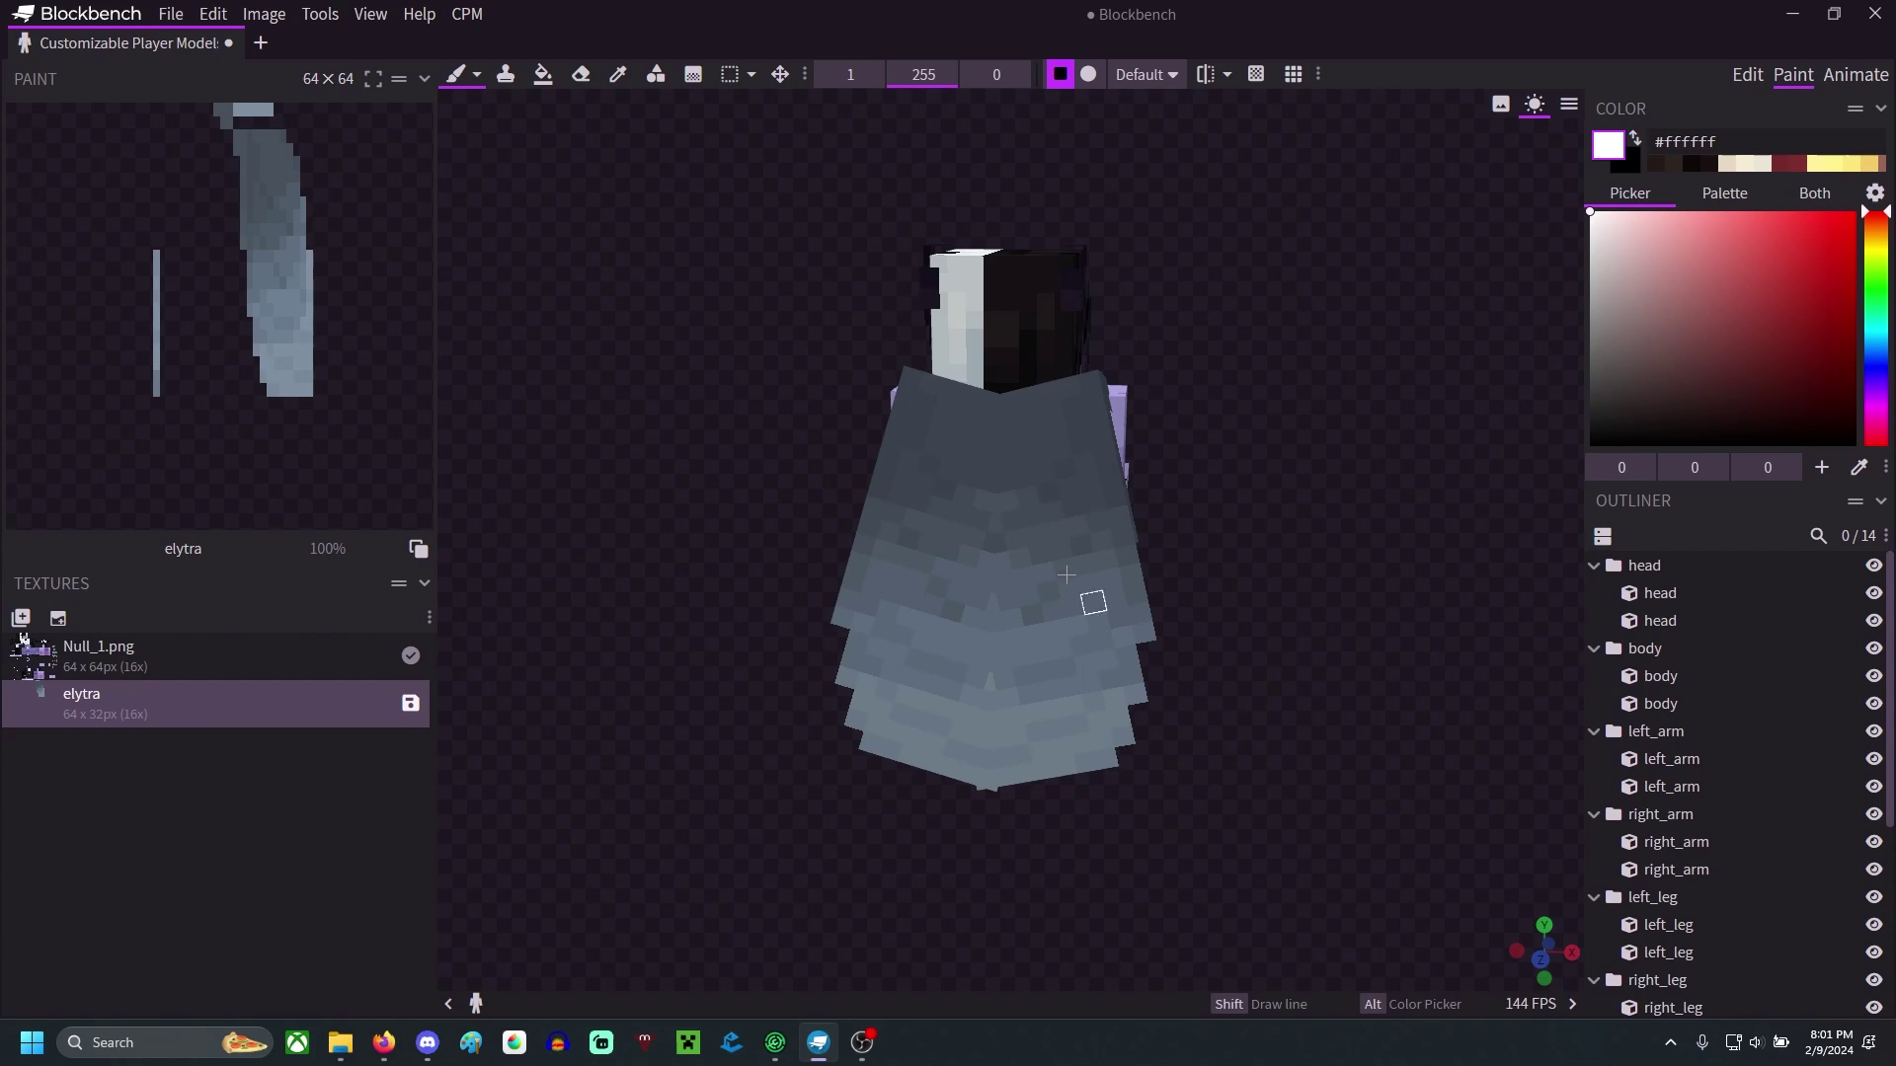
{"action": "mouse_move", "coordinate": [1075, 388]}
{"action": "left_mouse_down"}
{"action": "mouse_move", "coordinate": [1121, 602]}
{"action": "mouse_move", "coordinate": [1083, 774]}
{"action": "left_mouse_up"}
{"action": "left_click_drag", "start_coordinate": [1096, 568], "coordinate": [1012, 664]}
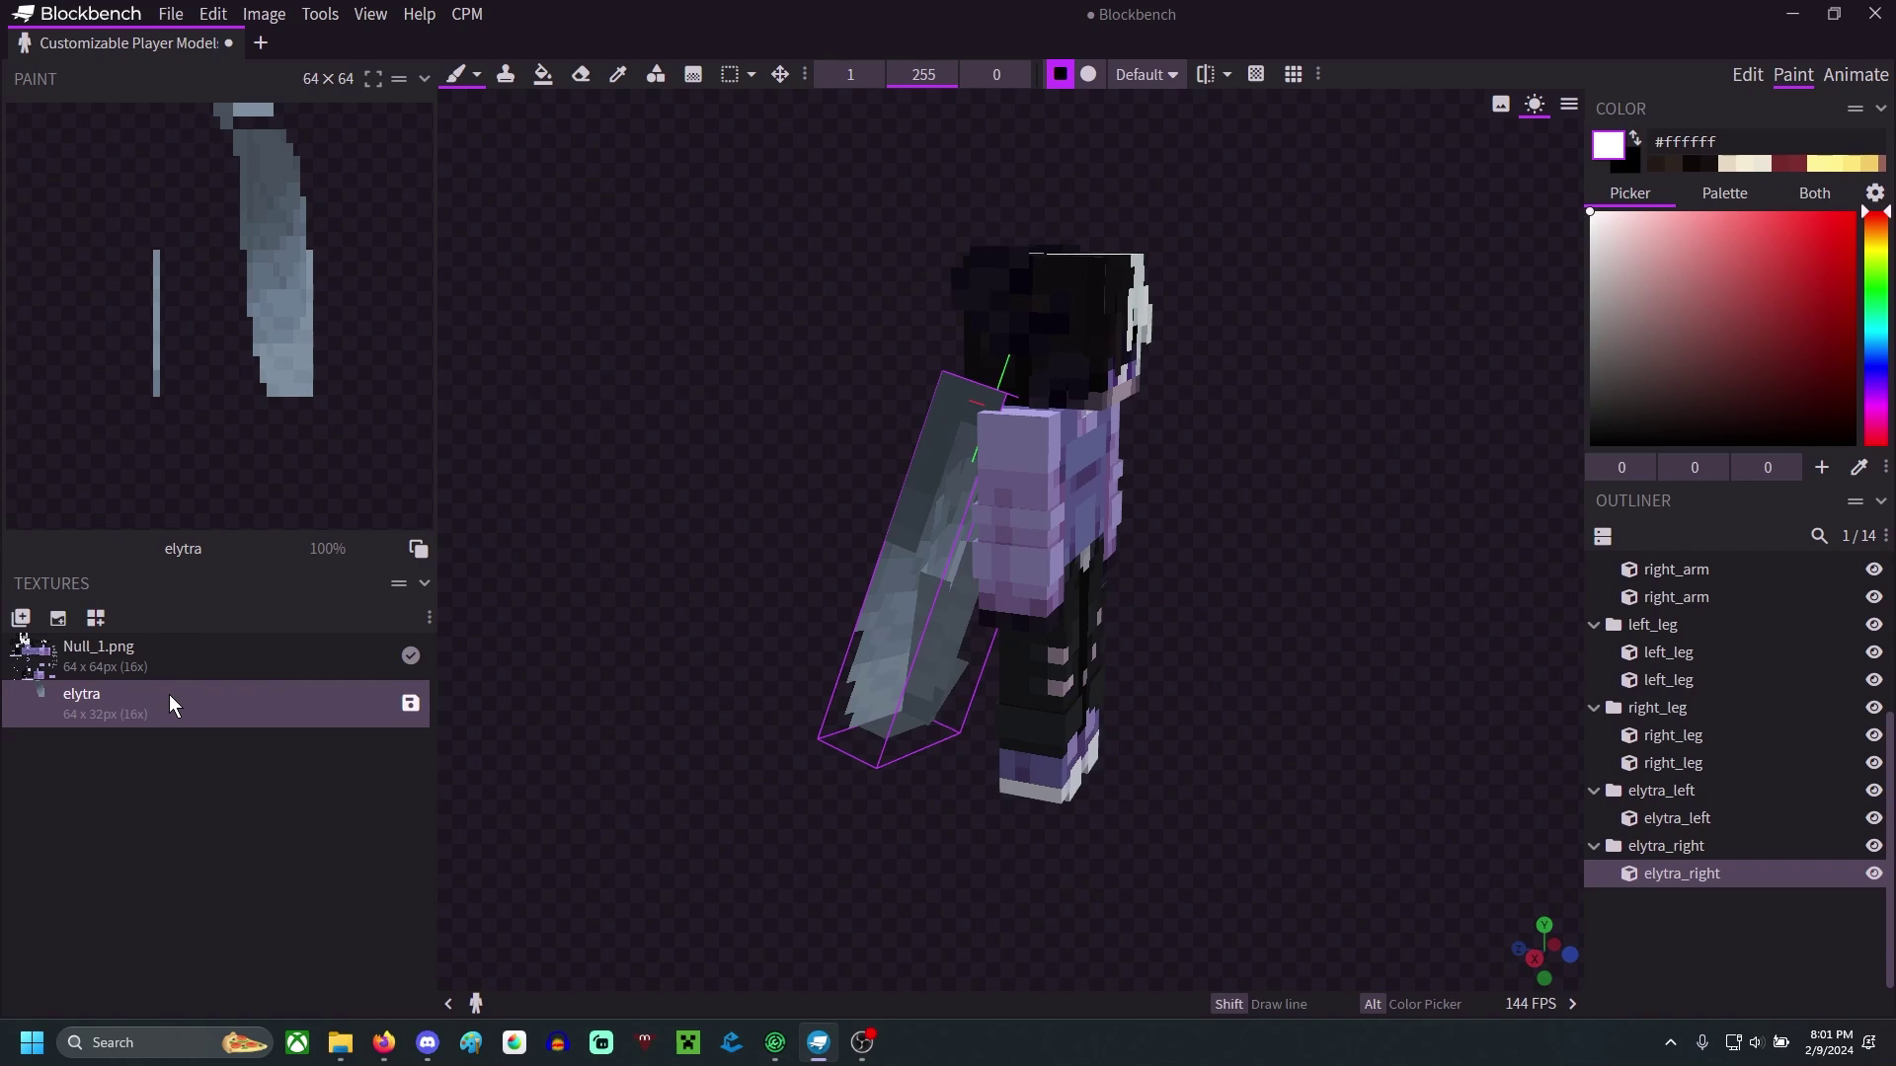
- Replace the elytra texture's file with raven.png and view the dark feathered wings
{"action": "right_click", "coordinate": [169, 695]}
{"action": "left_click", "coordinate": [247, 454]}
{"action": "left_click", "coordinate": [994, 271]}
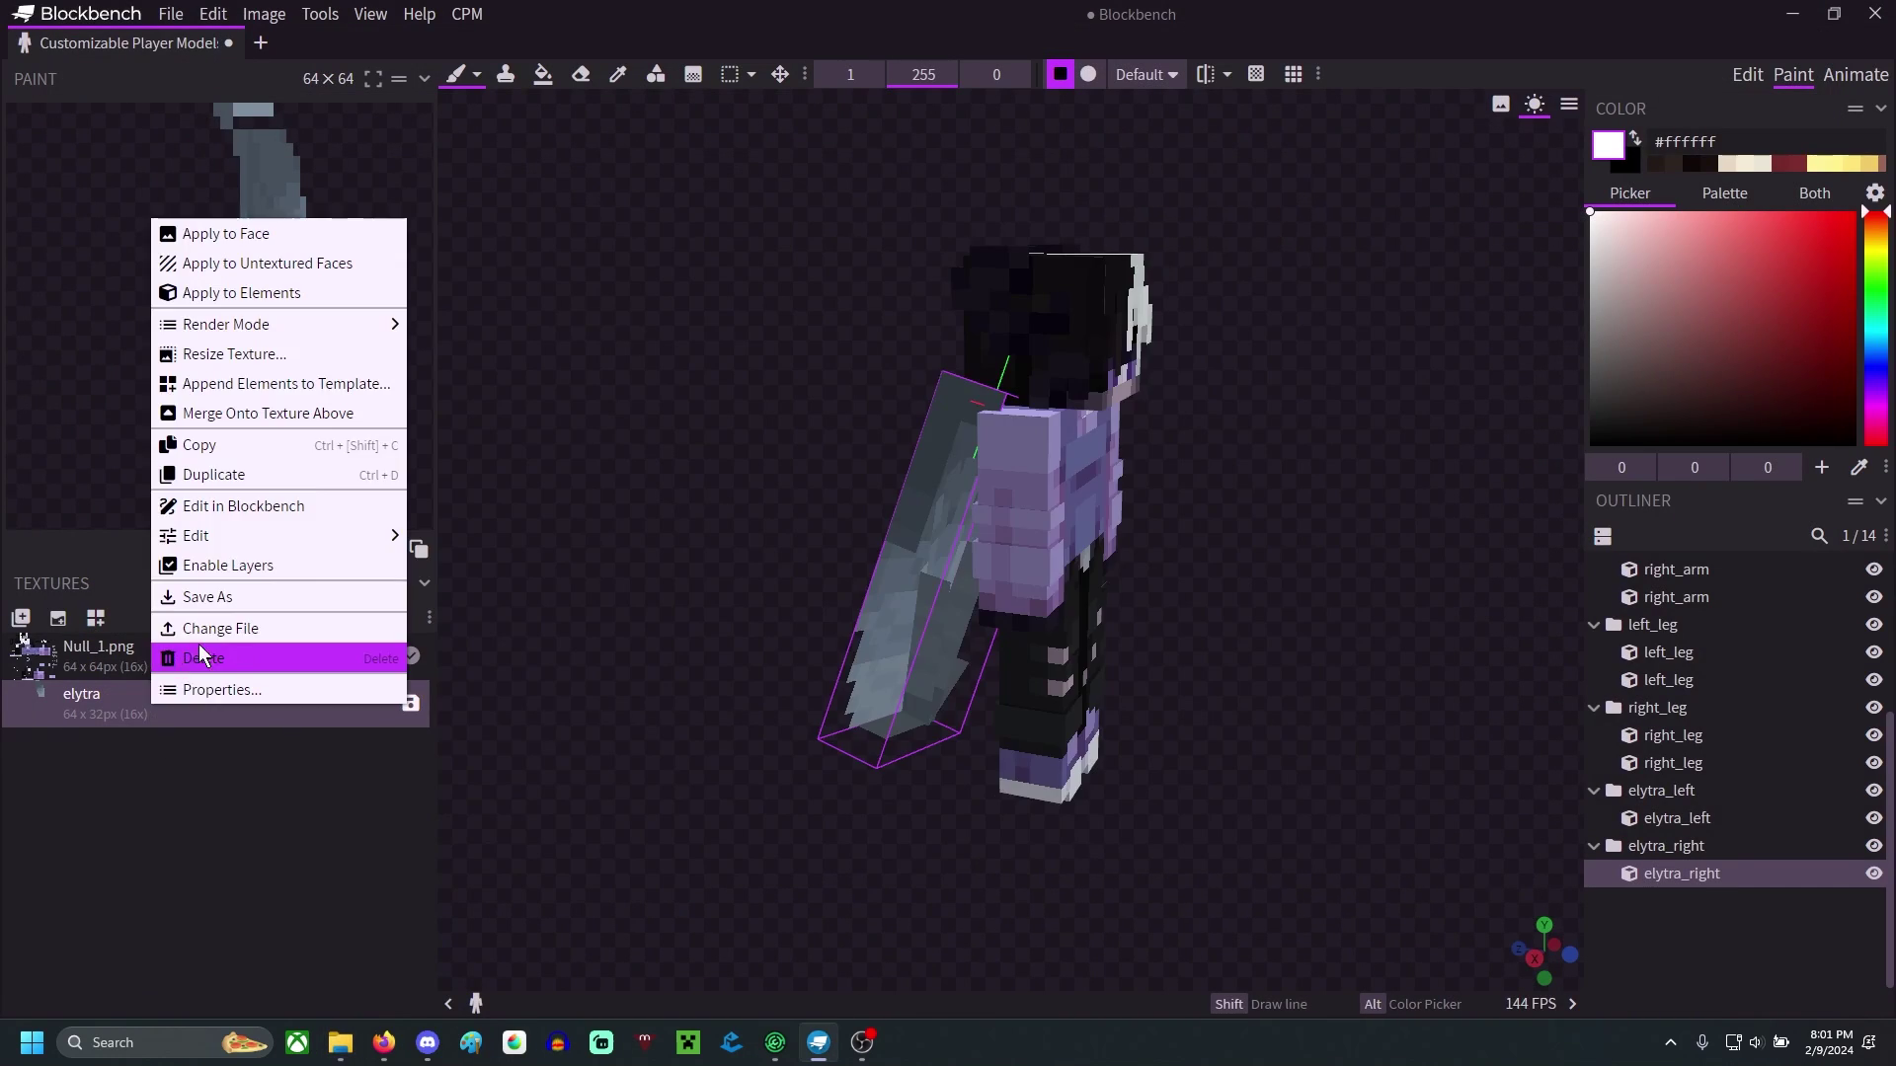
{"action": "left_click", "coordinate": [202, 657]}
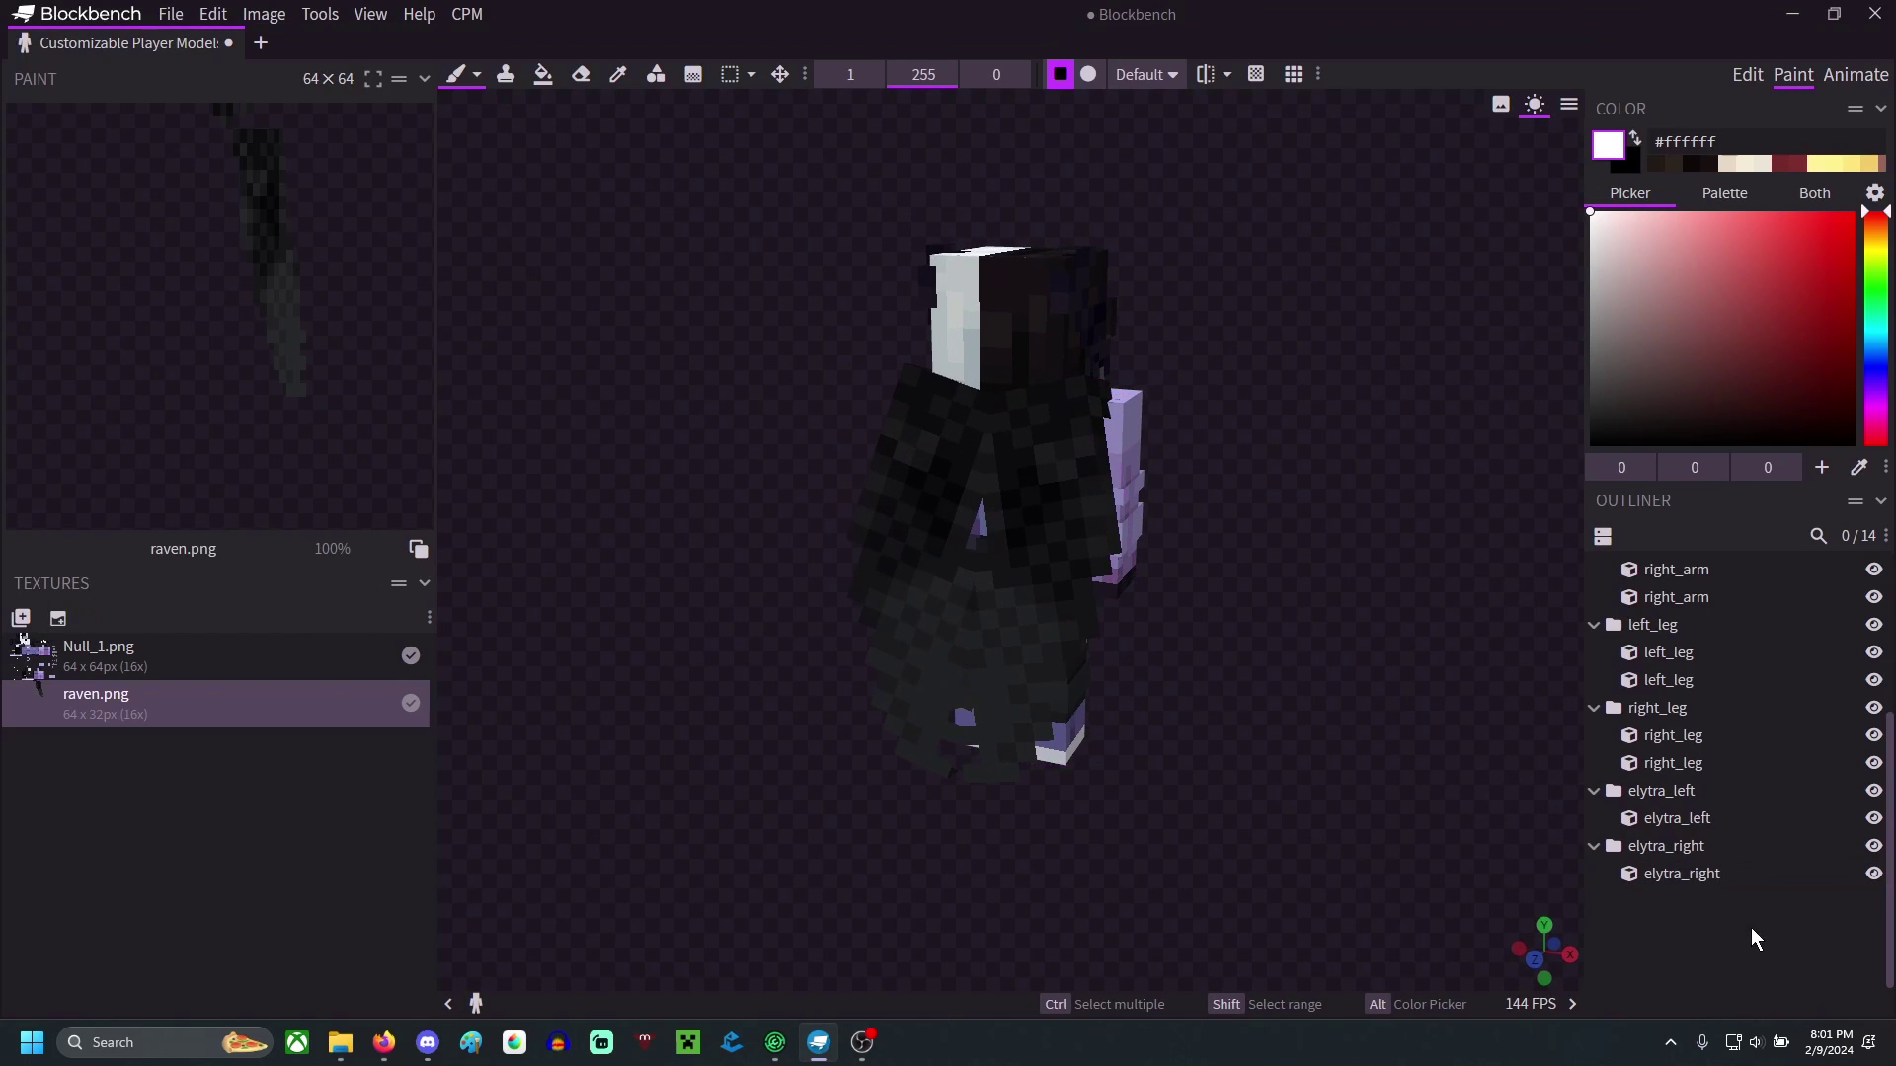
{"action": "left_click_drag", "start_coordinate": [1756, 939], "coordinate": [1297, 768]}
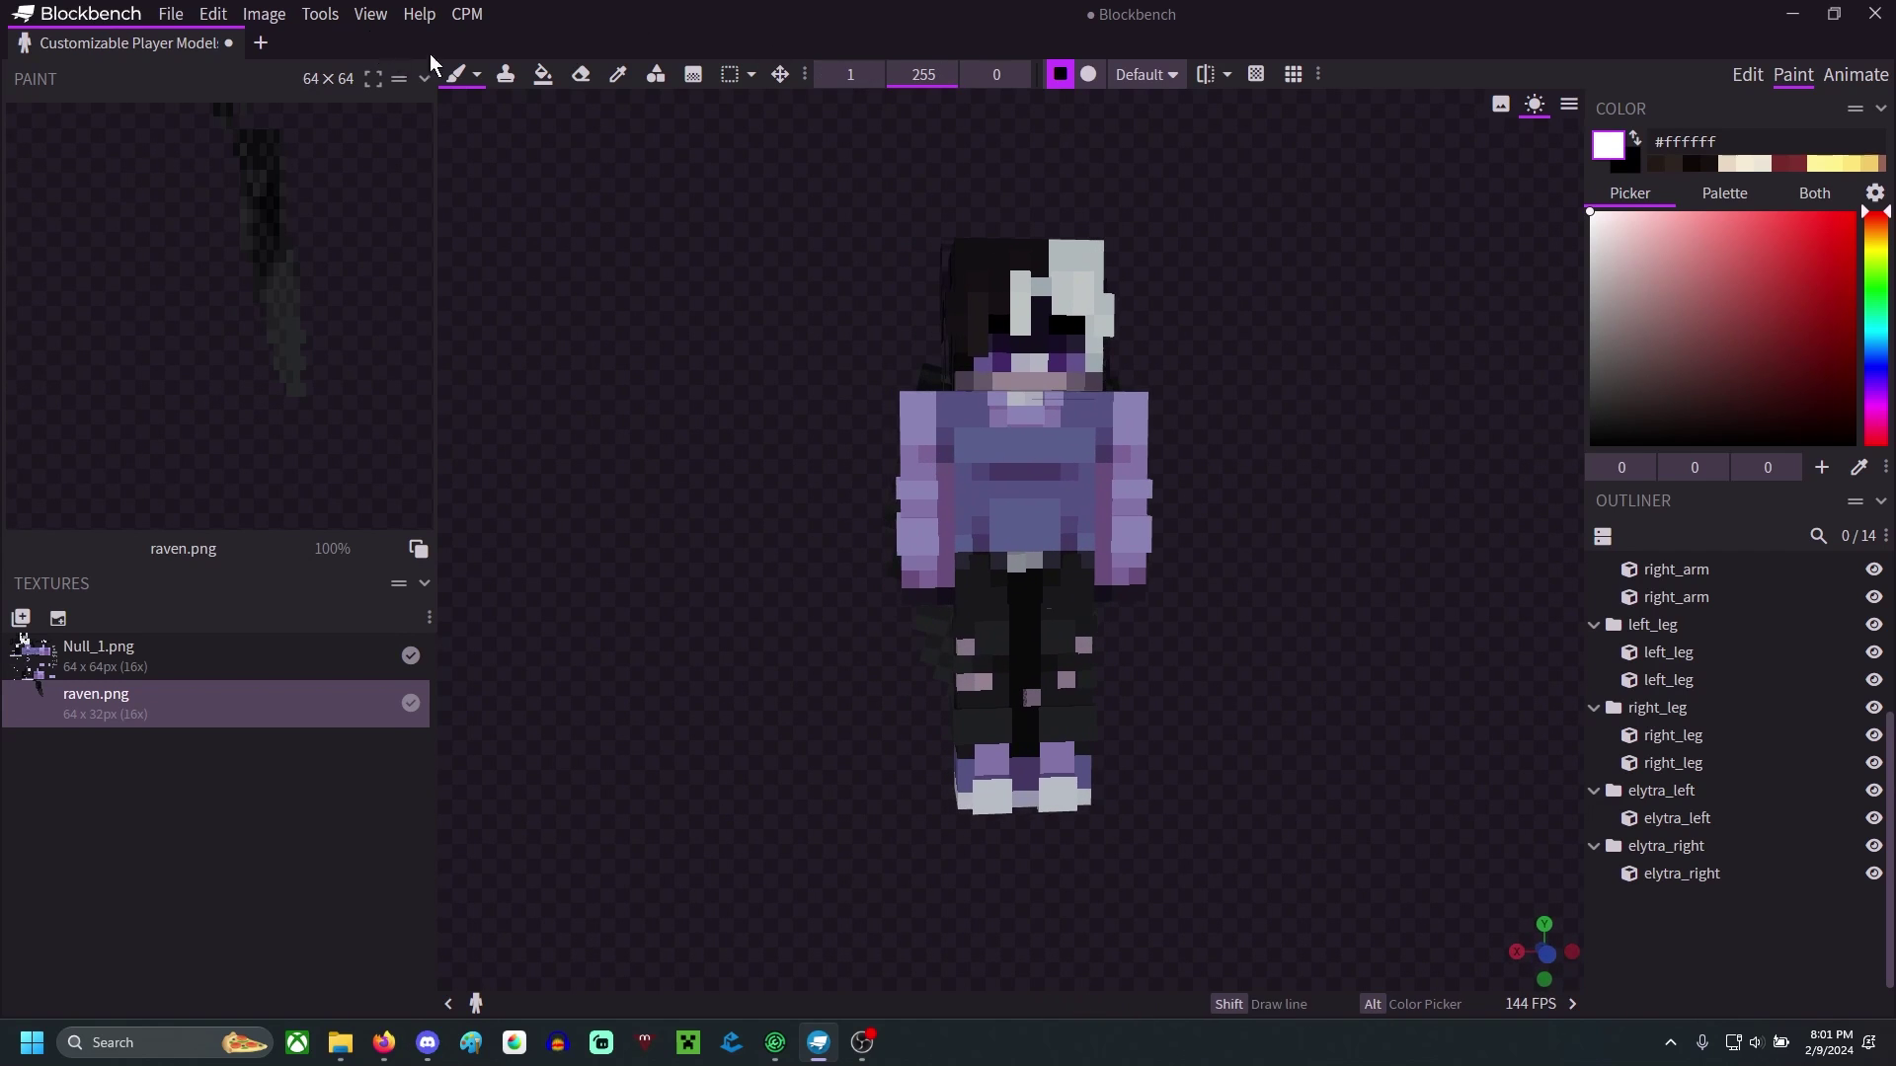
- Begin the Customizable Player Models project export and map Null_1.png as the Skin texture
{"action": "left_click", "coordinate": [1747, 74]}
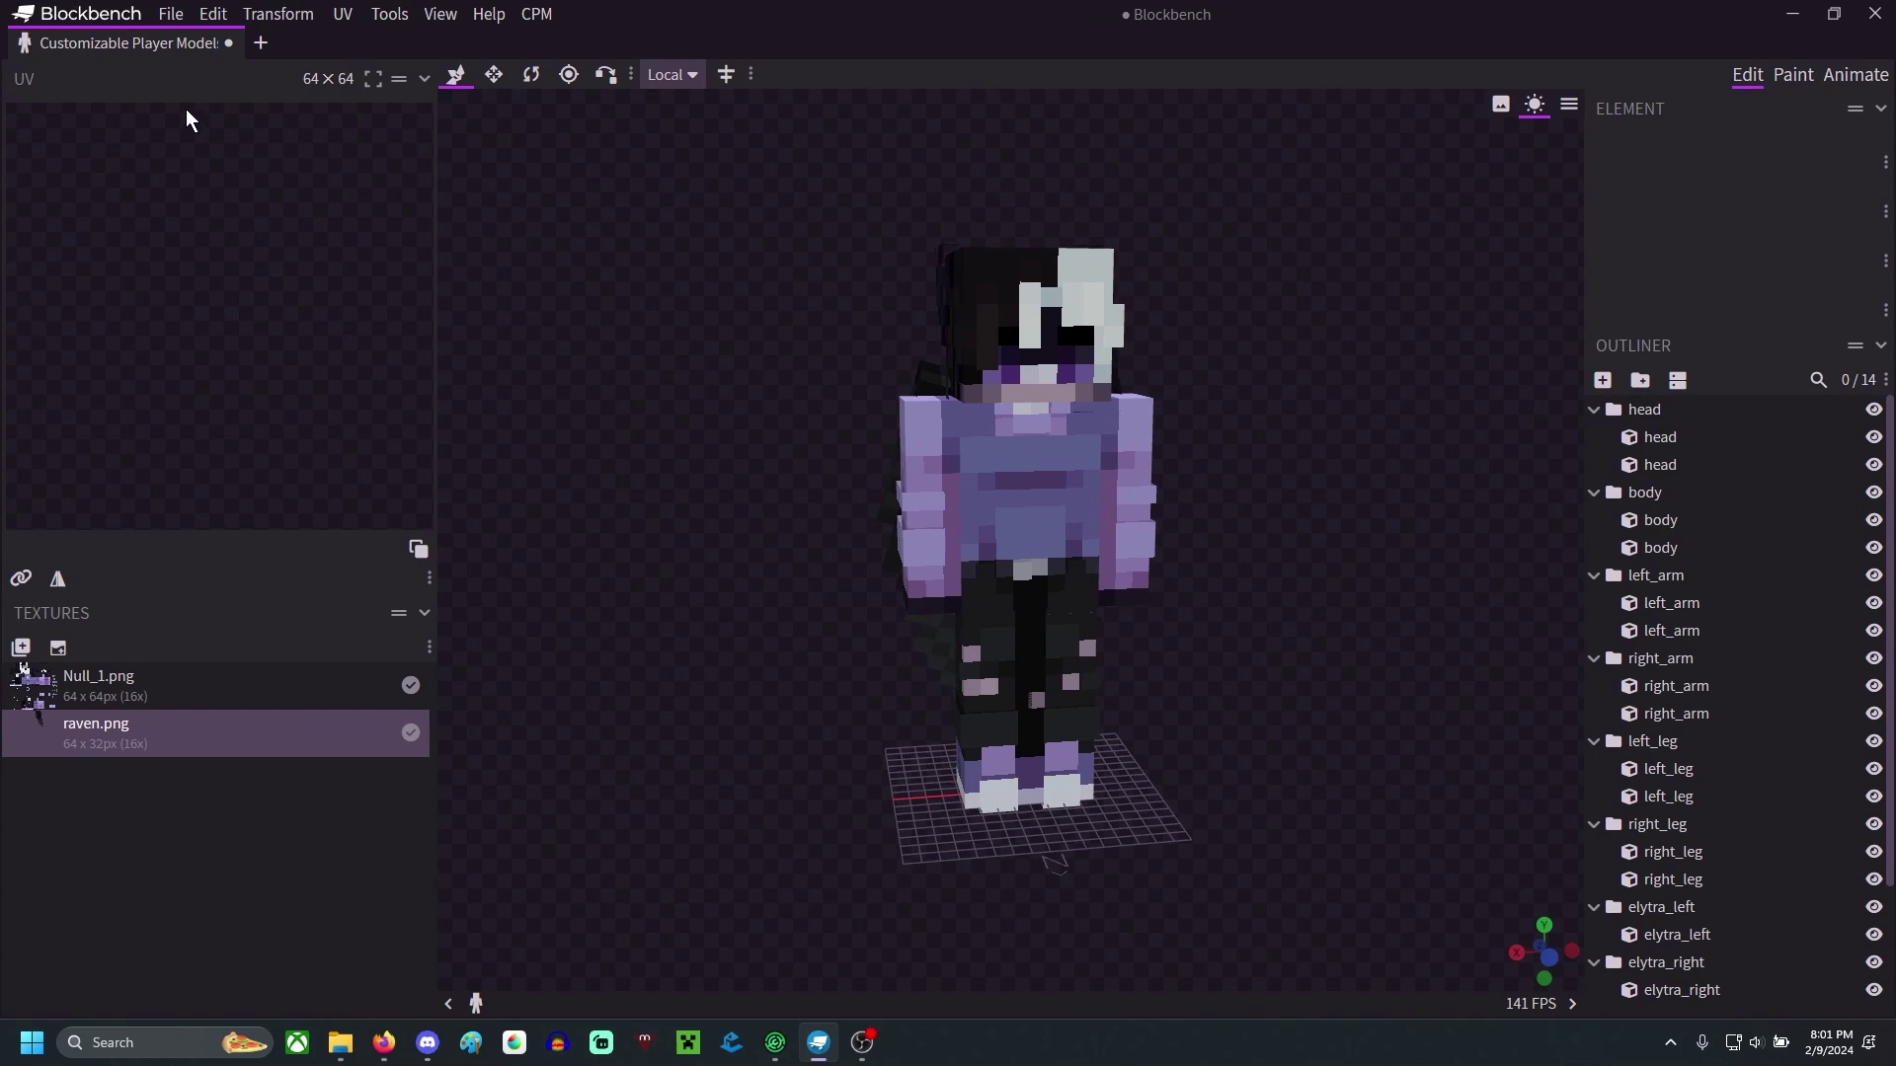
{"action": "left_click", "coordinate": [170, 14]}
{"action": "mouse_move", "coordinate": [318, 400]}
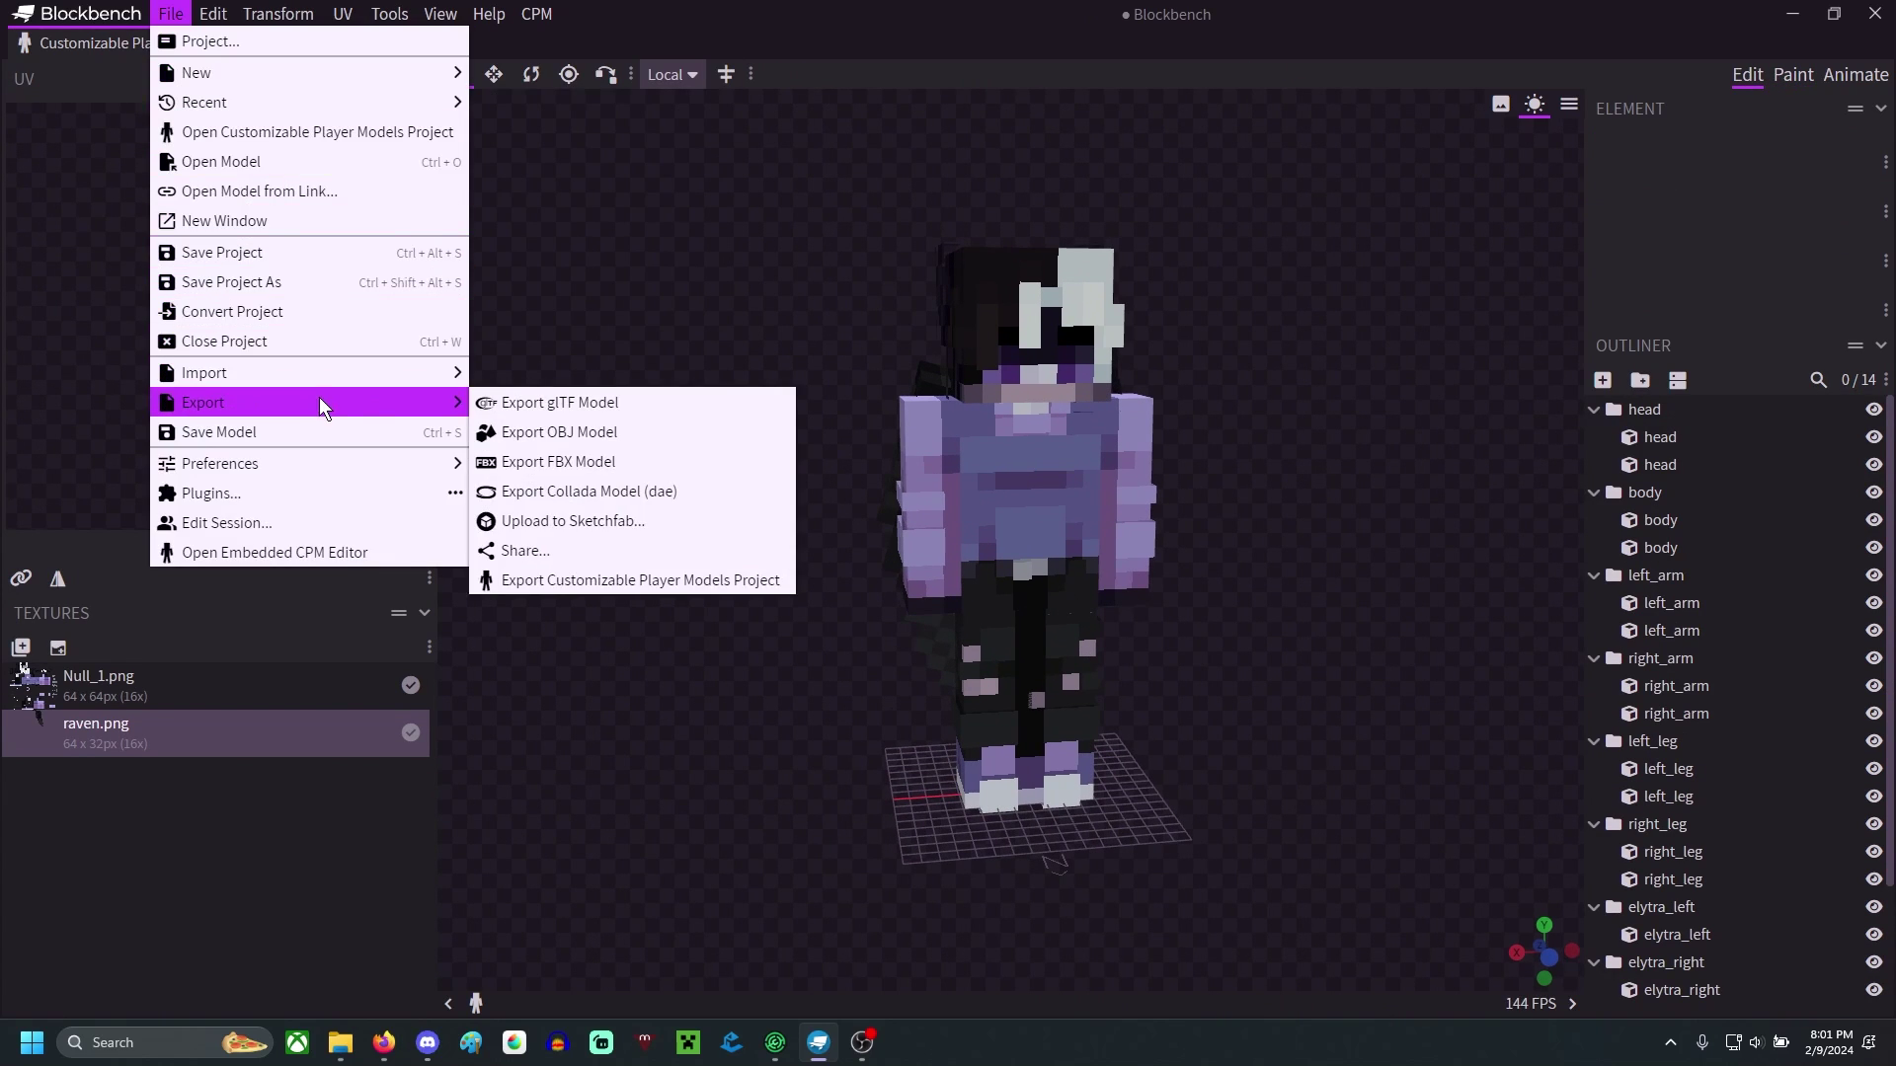
{"action": "left_click", "coordinate": [683, 591]}
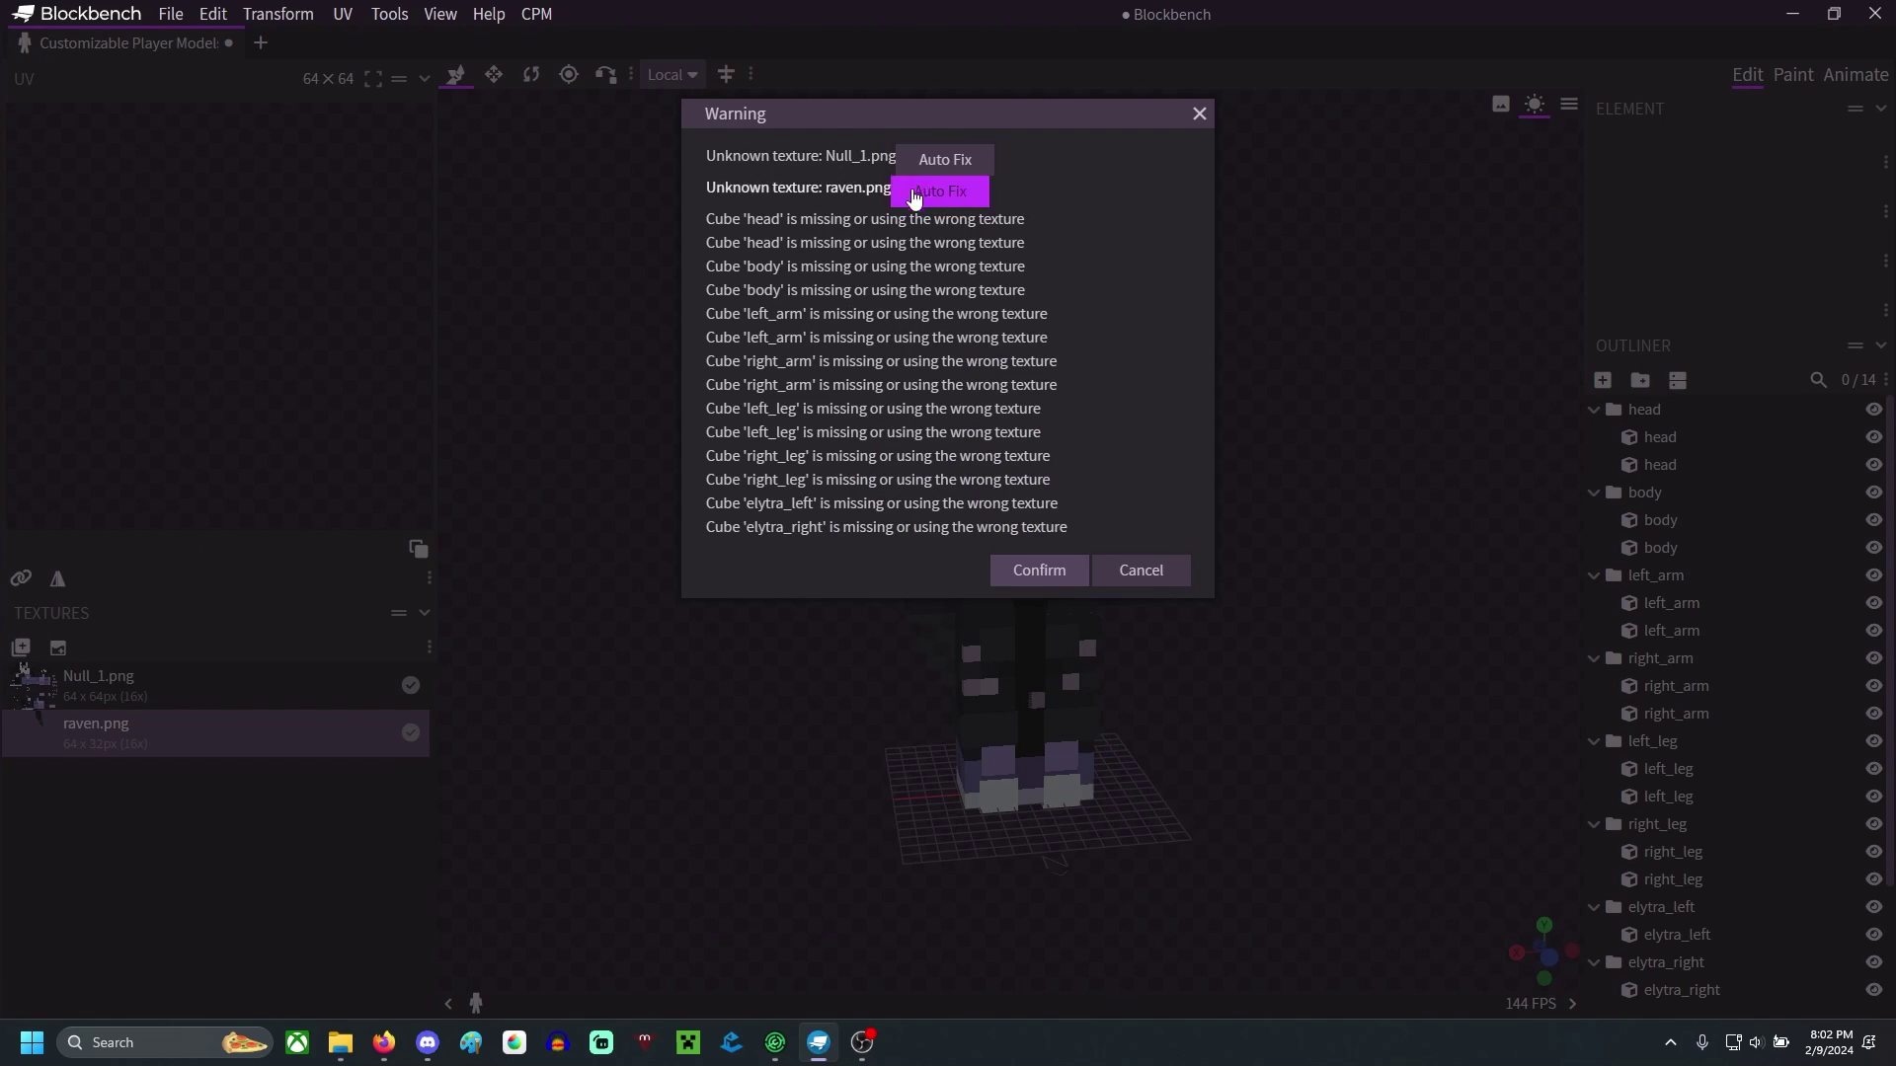
{"action": "left_click", "coordinate": [943, 159]}
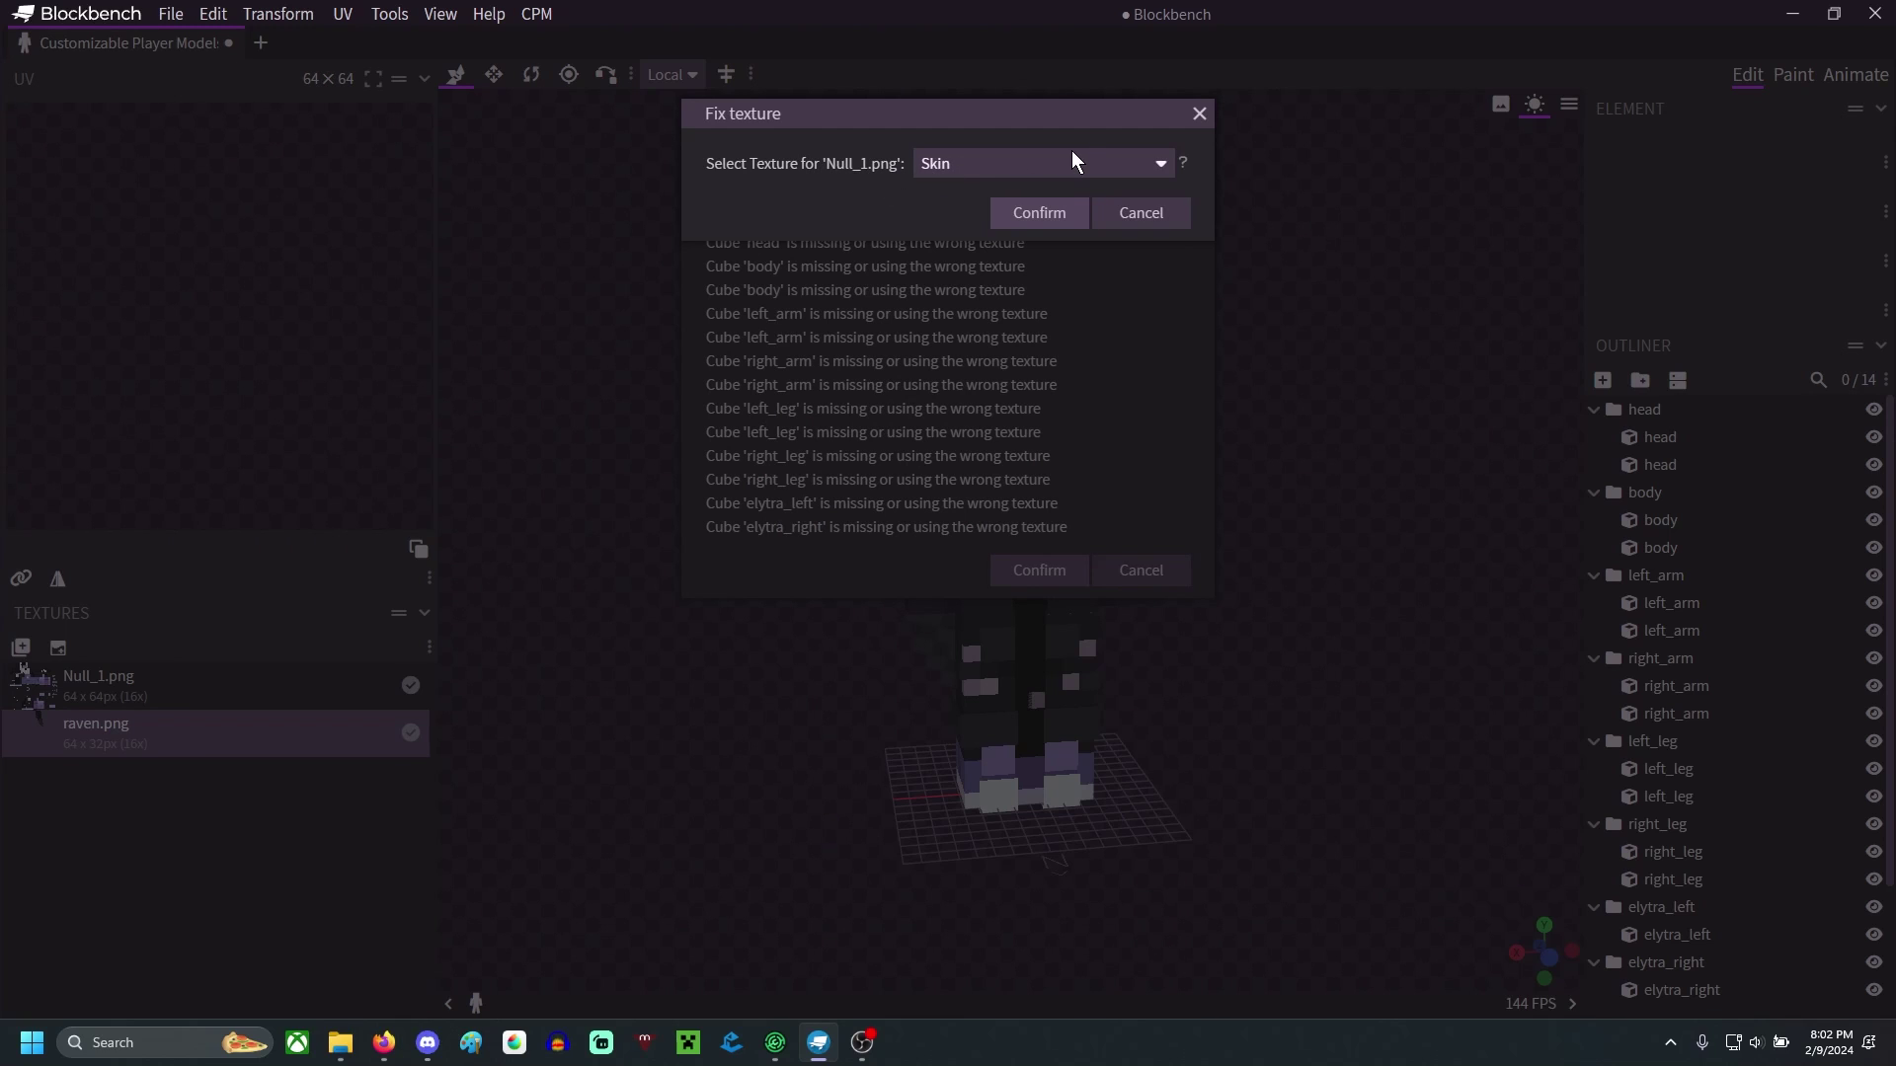
{"action": "left_click", "coordinate": [1054, 211]}
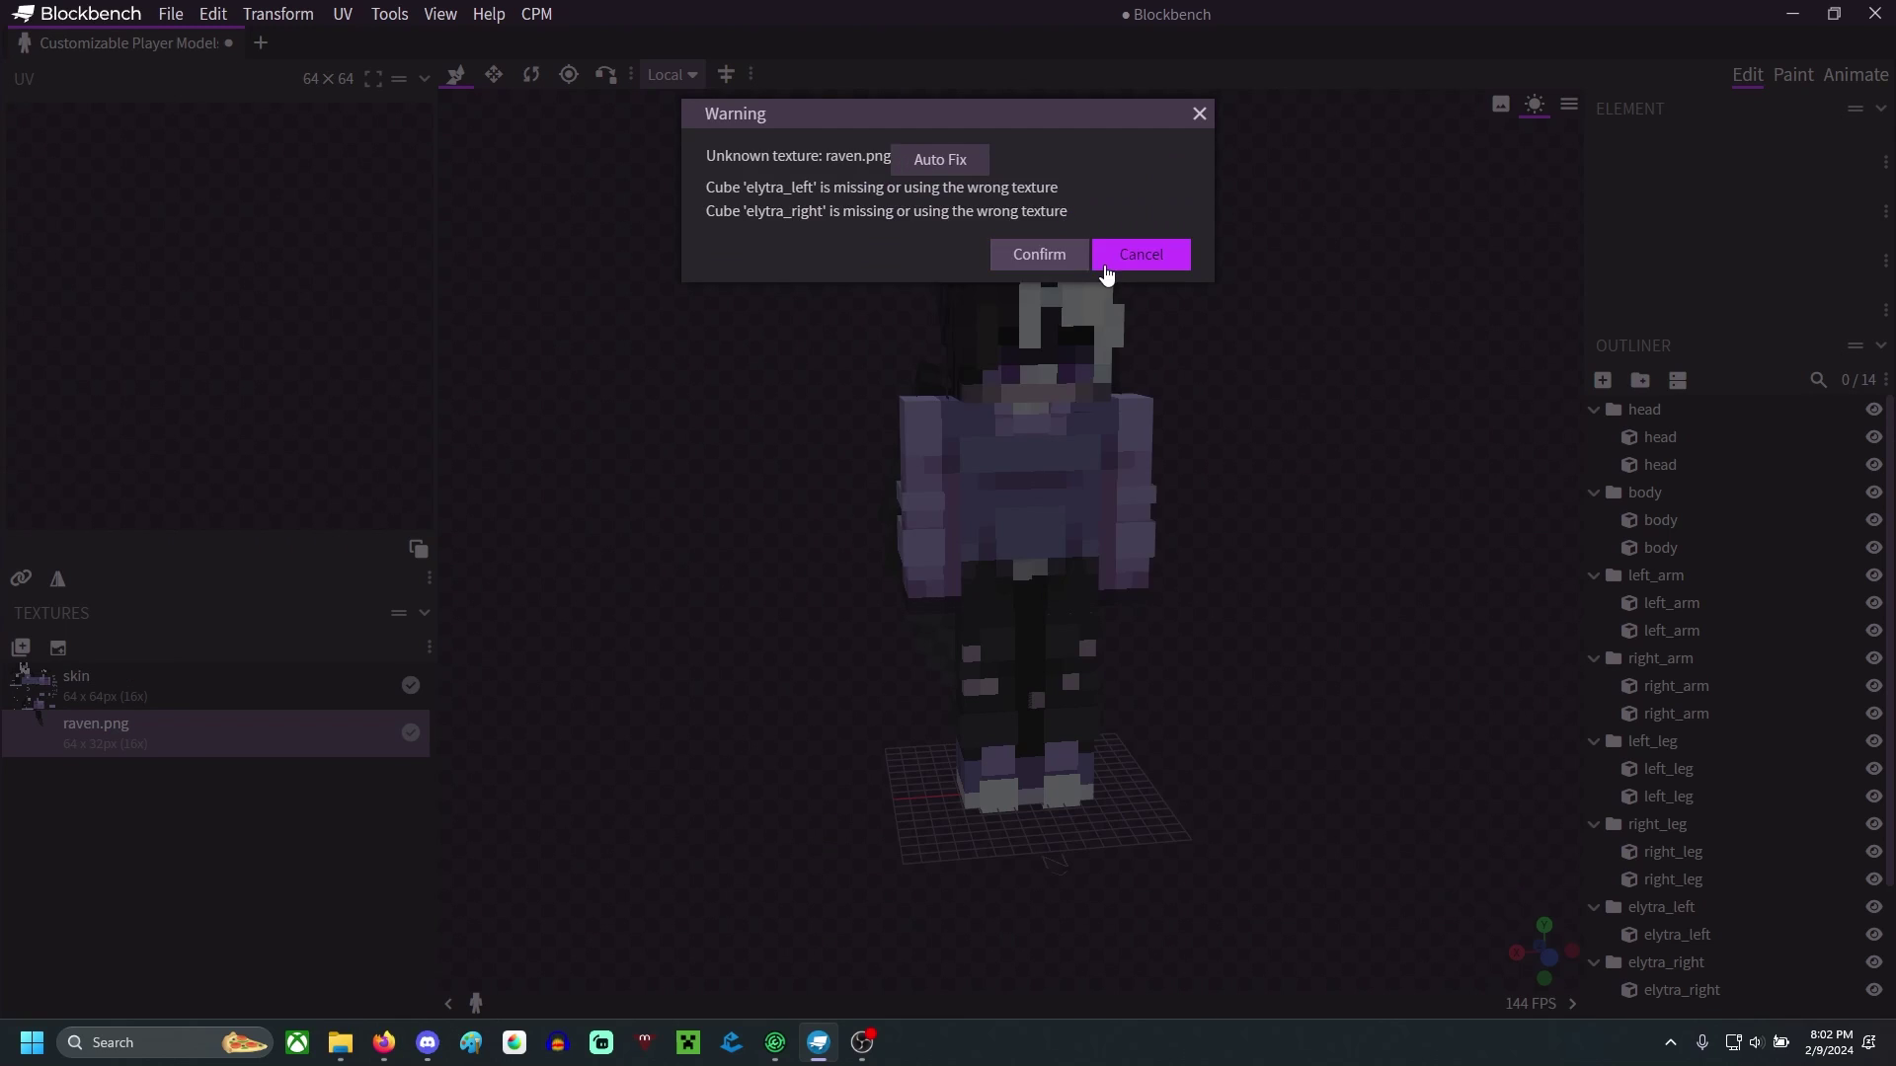
- Assign raven.png as the Elytra texture and save the export as 'null elytrian'
{"action": "left_click", "coordinate": [963, 163]}
{"action": "left_click", "coordinate": [973, 162]}
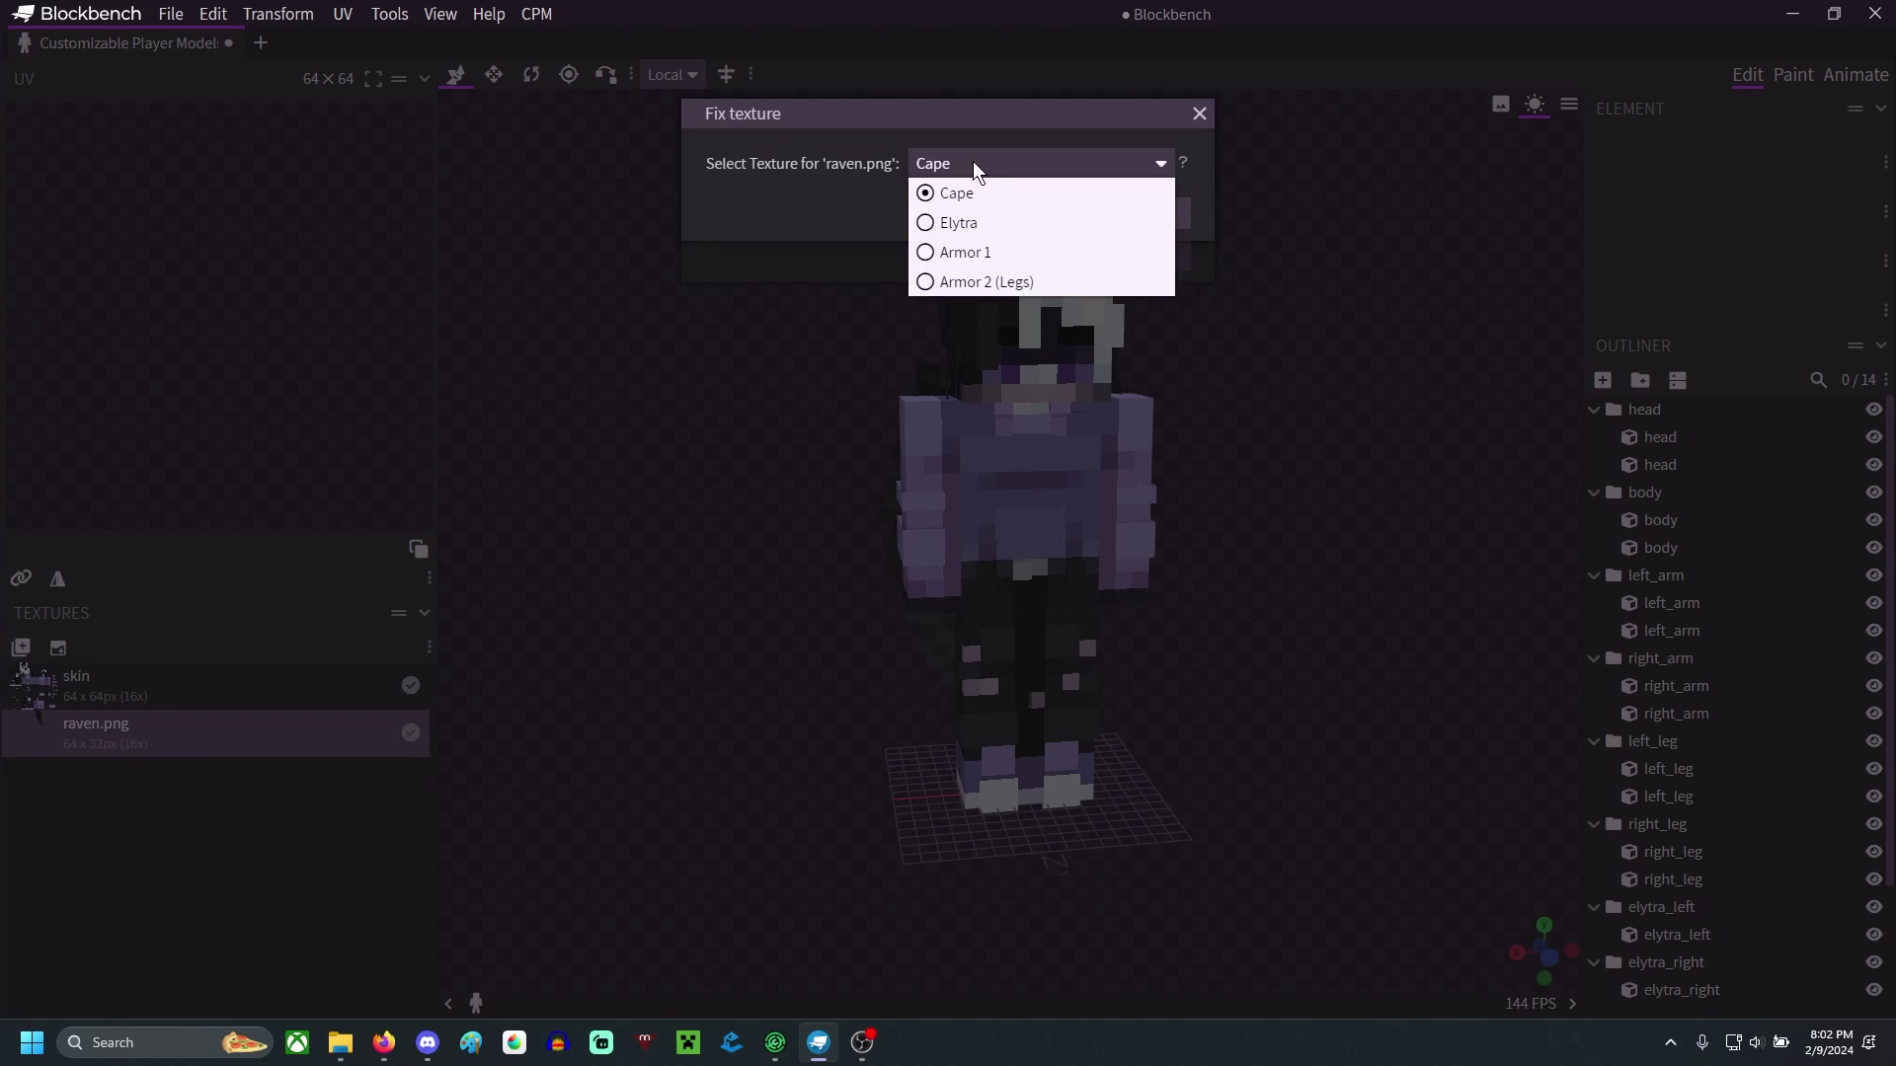
{"action": "left_click", "coordinate": [986, 218]}
{"action": "left_click", "coordinate": [1037, 221]}
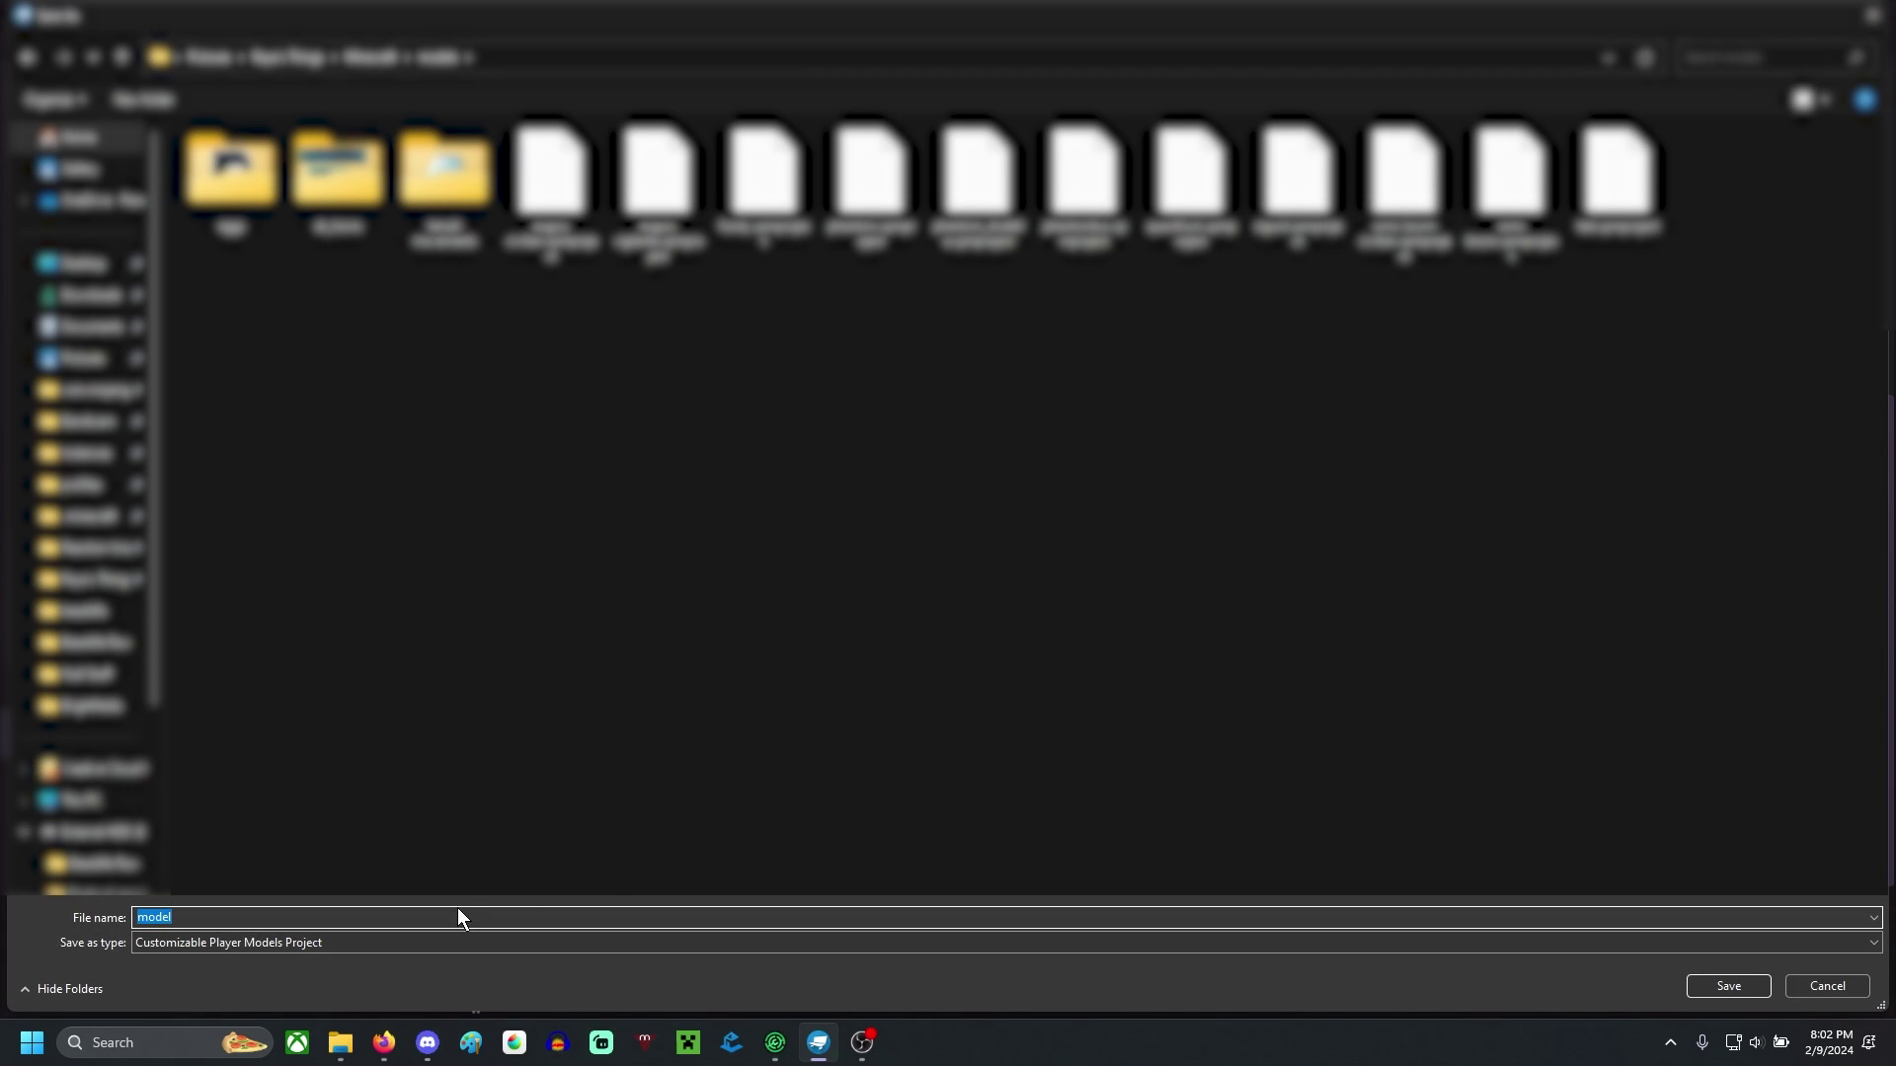
{"action": "type", "text": "null elytrian"}
{"action": "key", "text": "Return"}
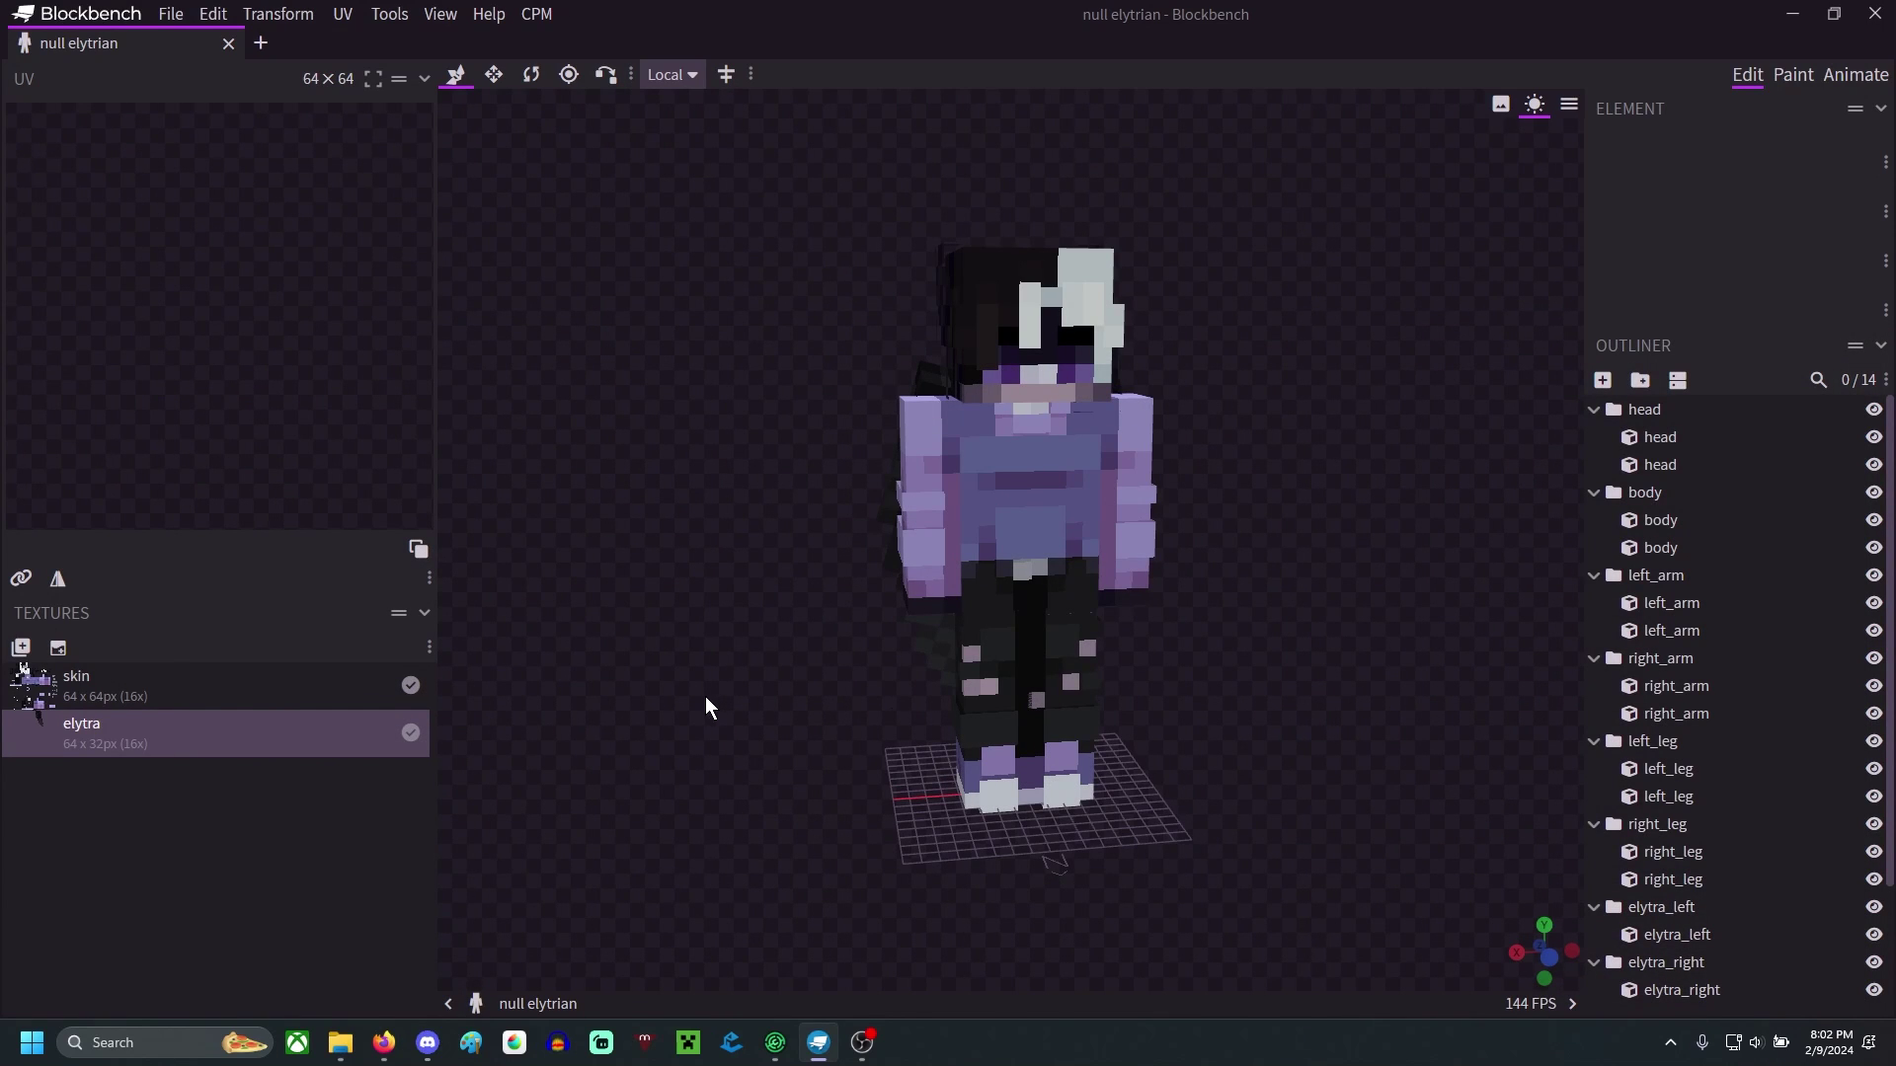
- Open the saved models folder and move null elytrian.cpmproject toward the origins test profile
{"action": "left_click", "coordinate": [340, 1043]}
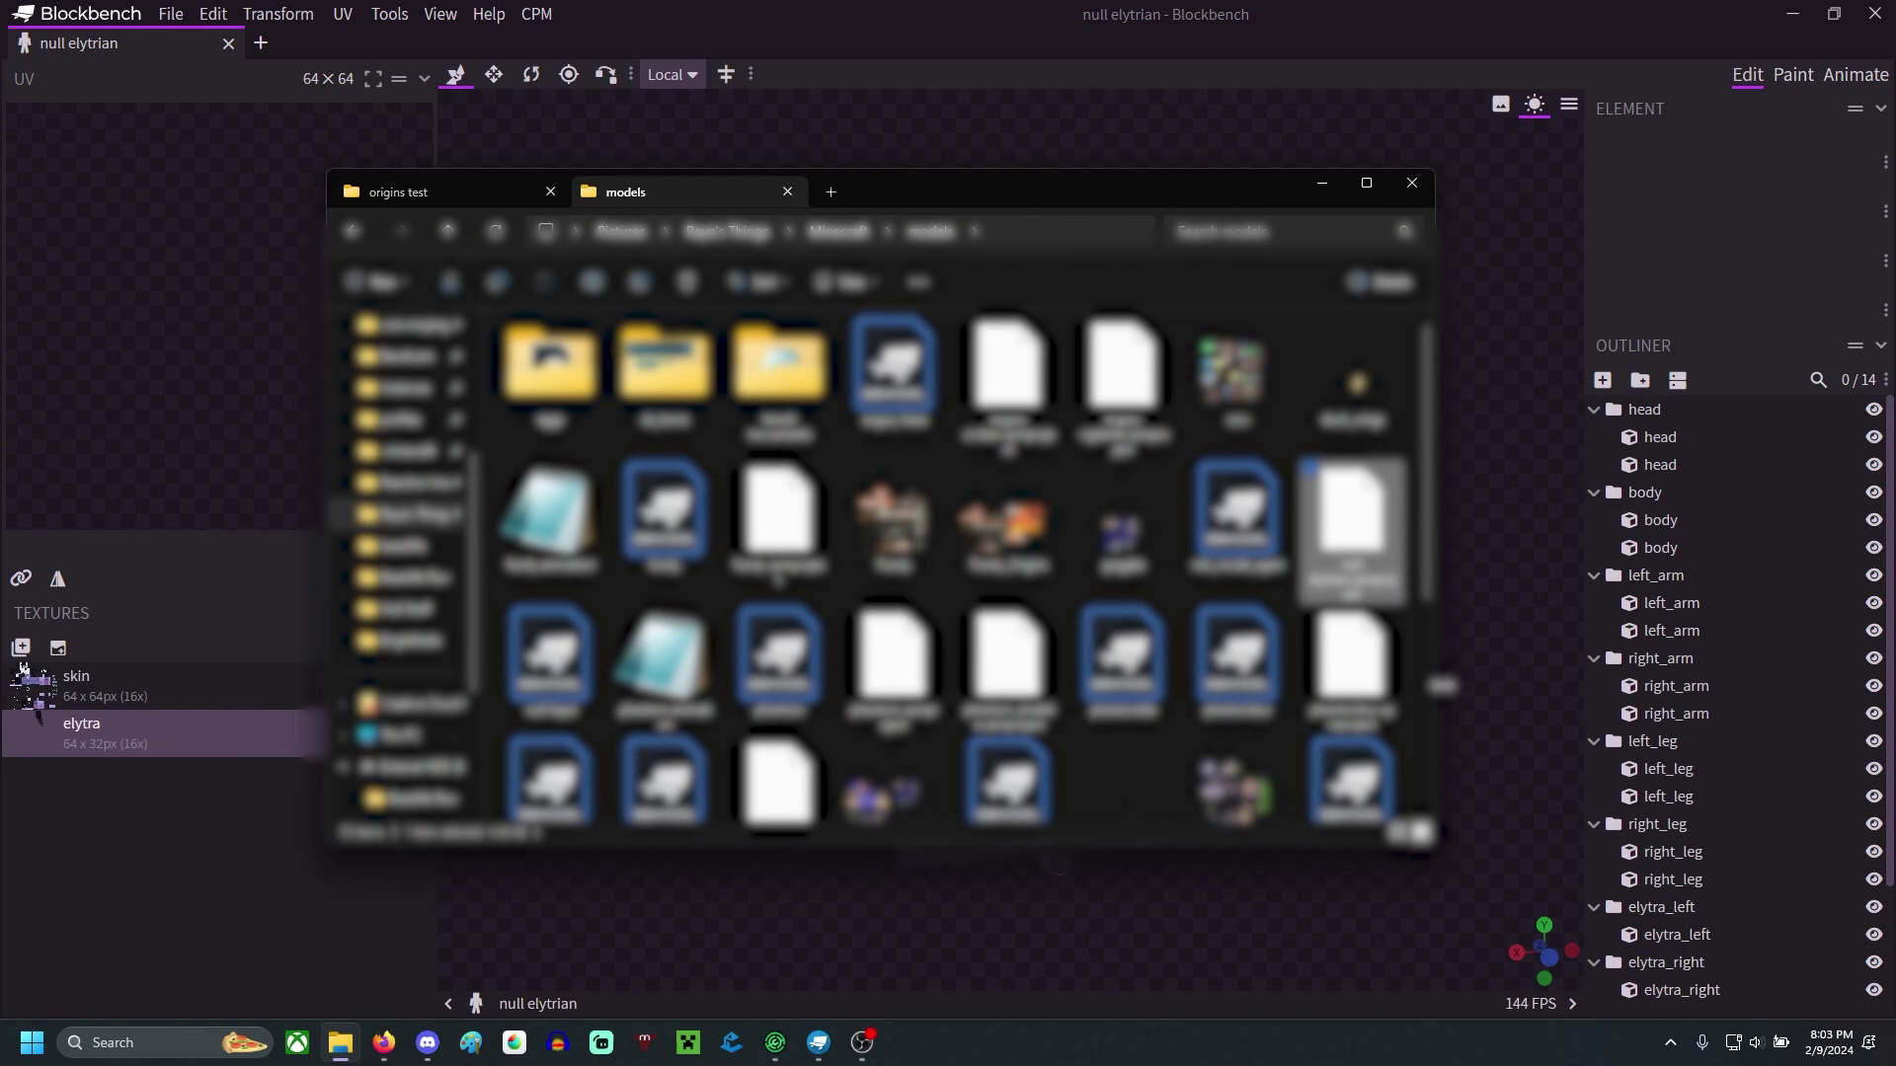
{"action": "left_click_drag", "start_coordinate": [1371, 565], "coordinate": [1440, 685]}
{"action": "left_click", "coordinate": [424, 188]}
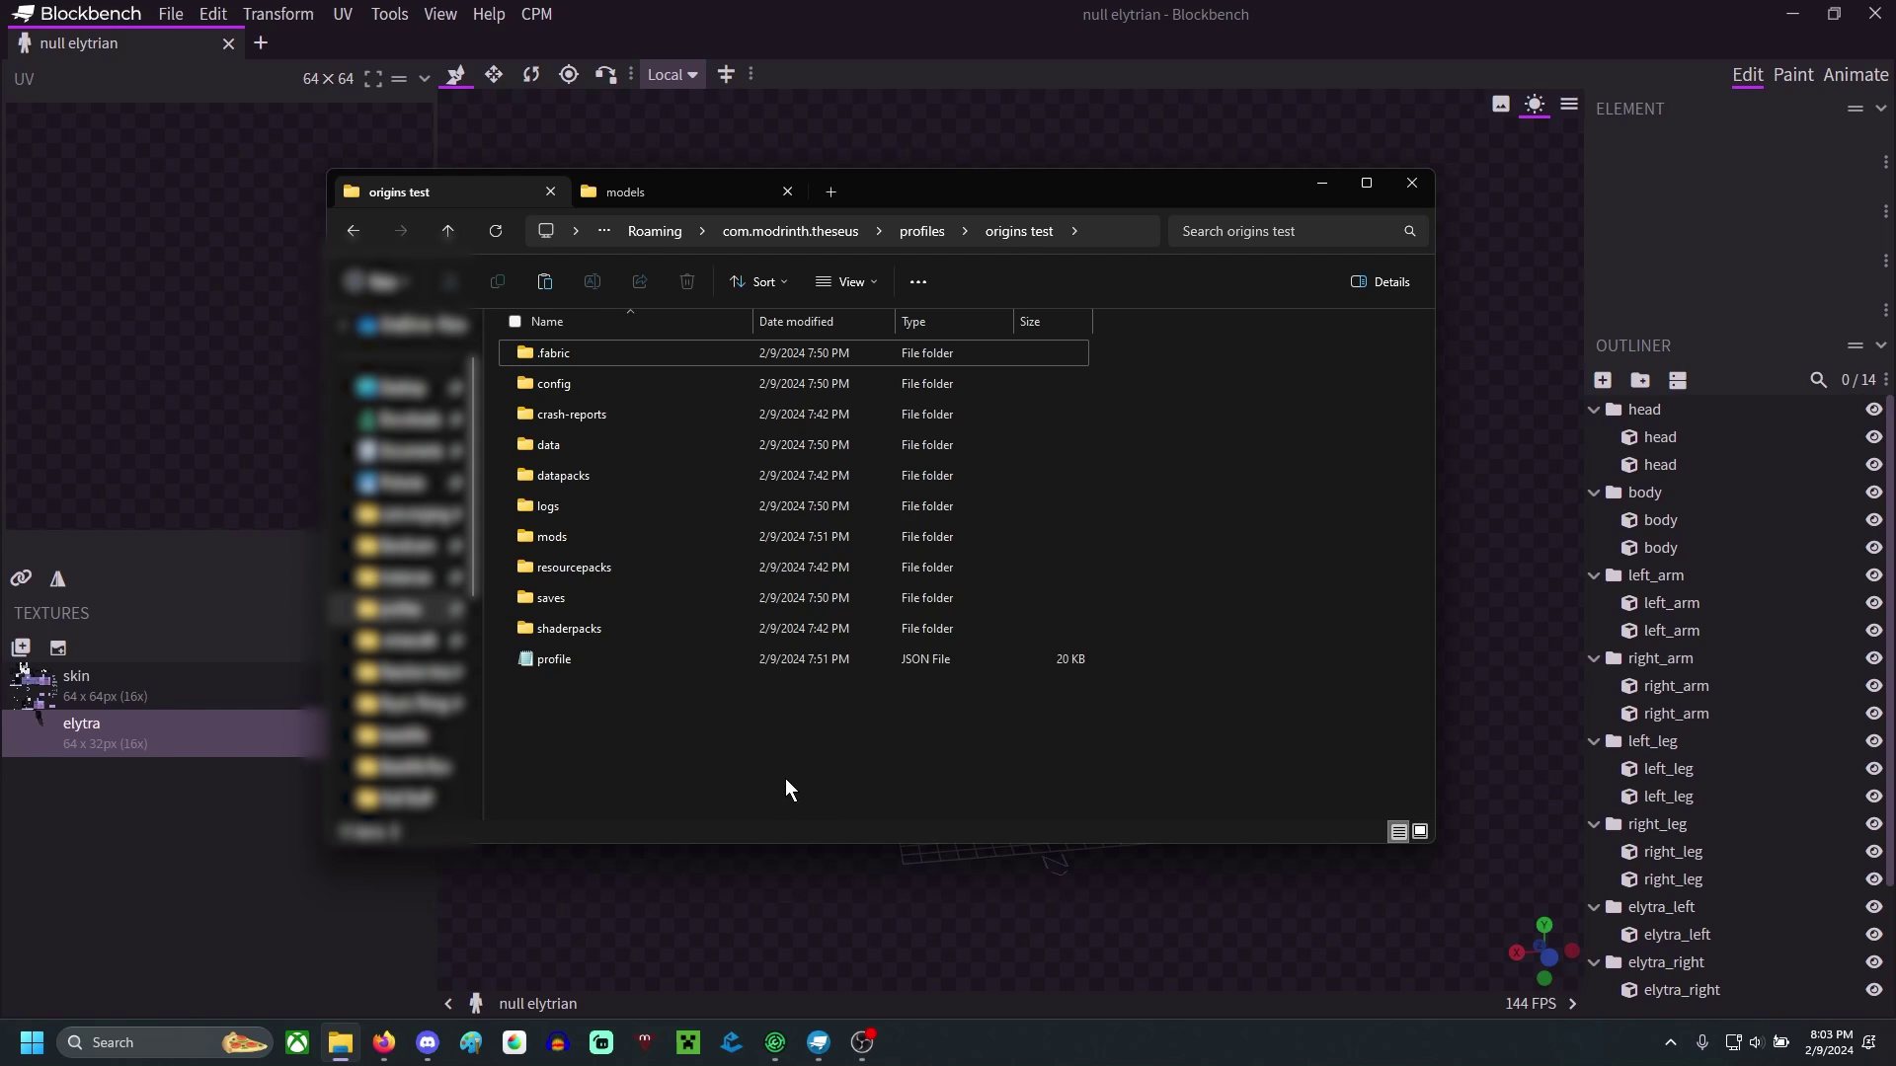
- Create a new folder named player_models inside the origins test profile
{"action": "right_click", "coordinate": [745, 756]}
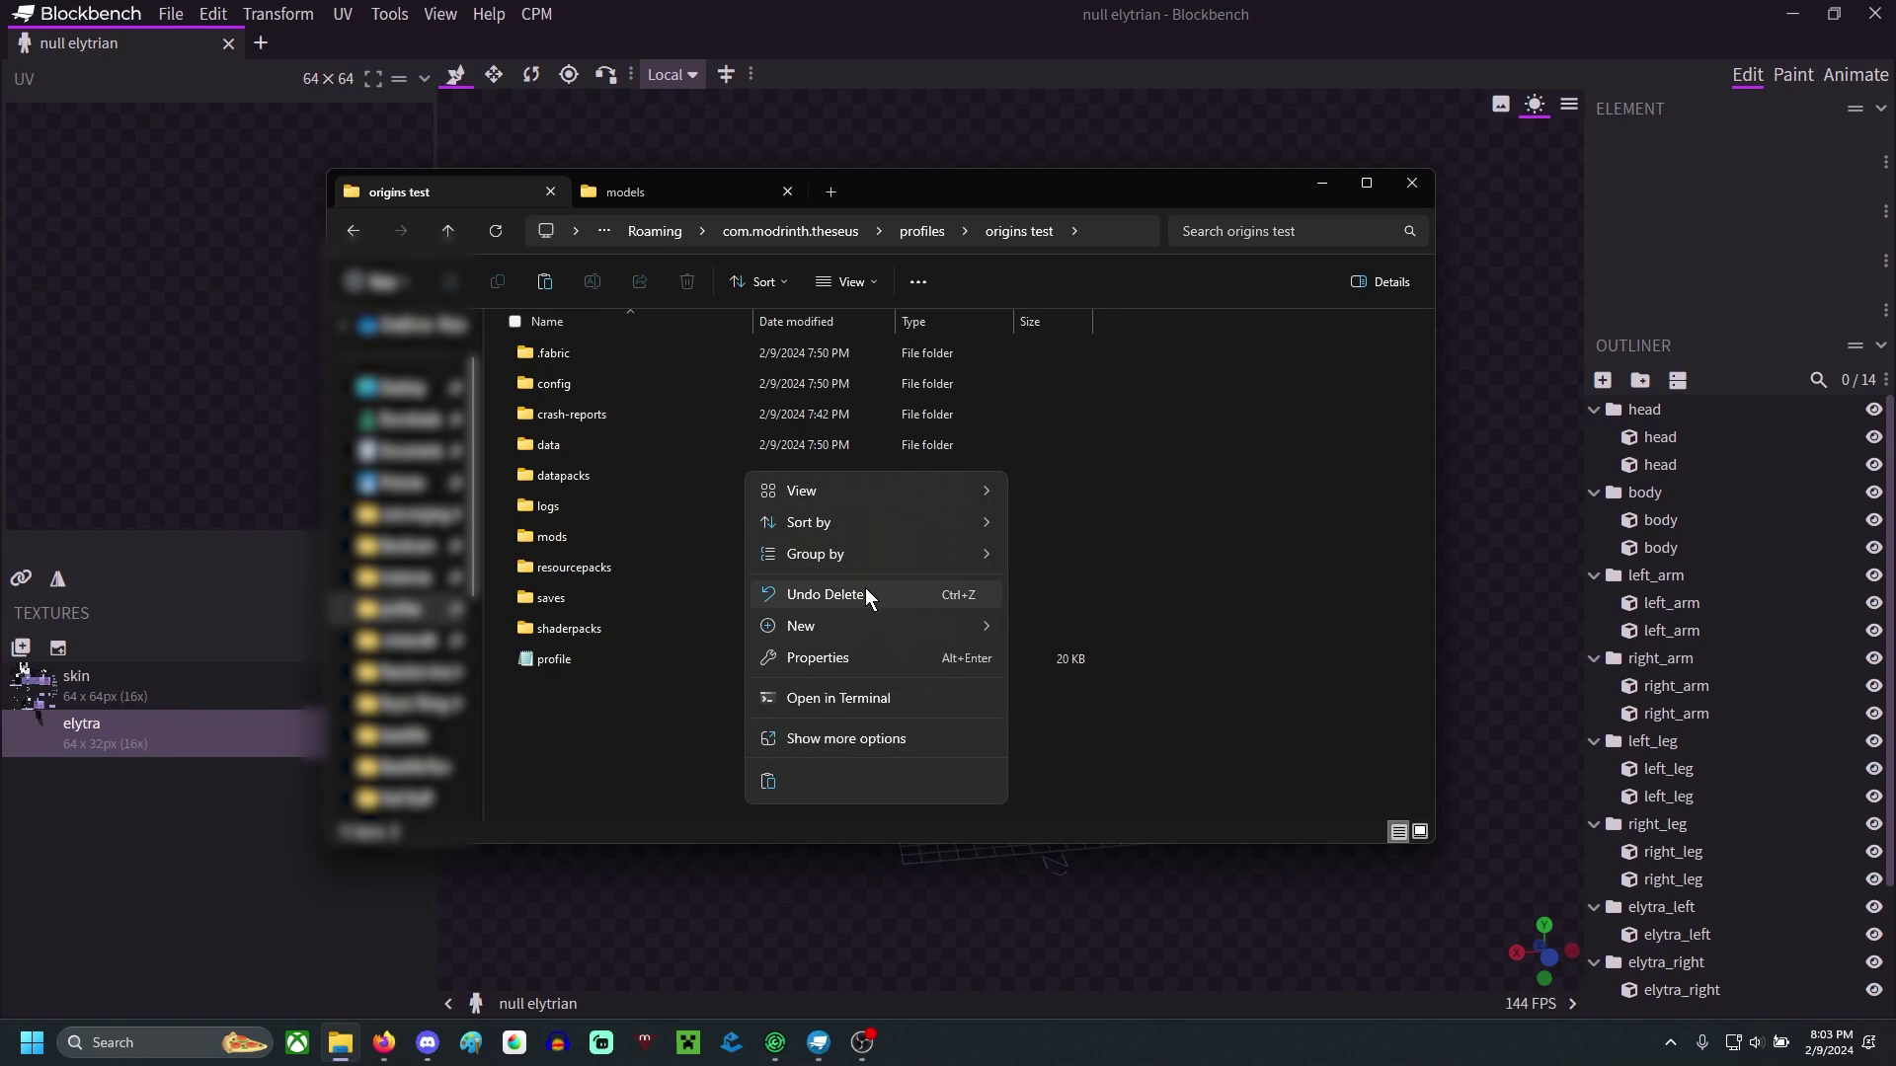
{"action": "mouse_move", "coordinate": [865, 626]}
{"action": "left_click", "coordinate": [1065, 202]}
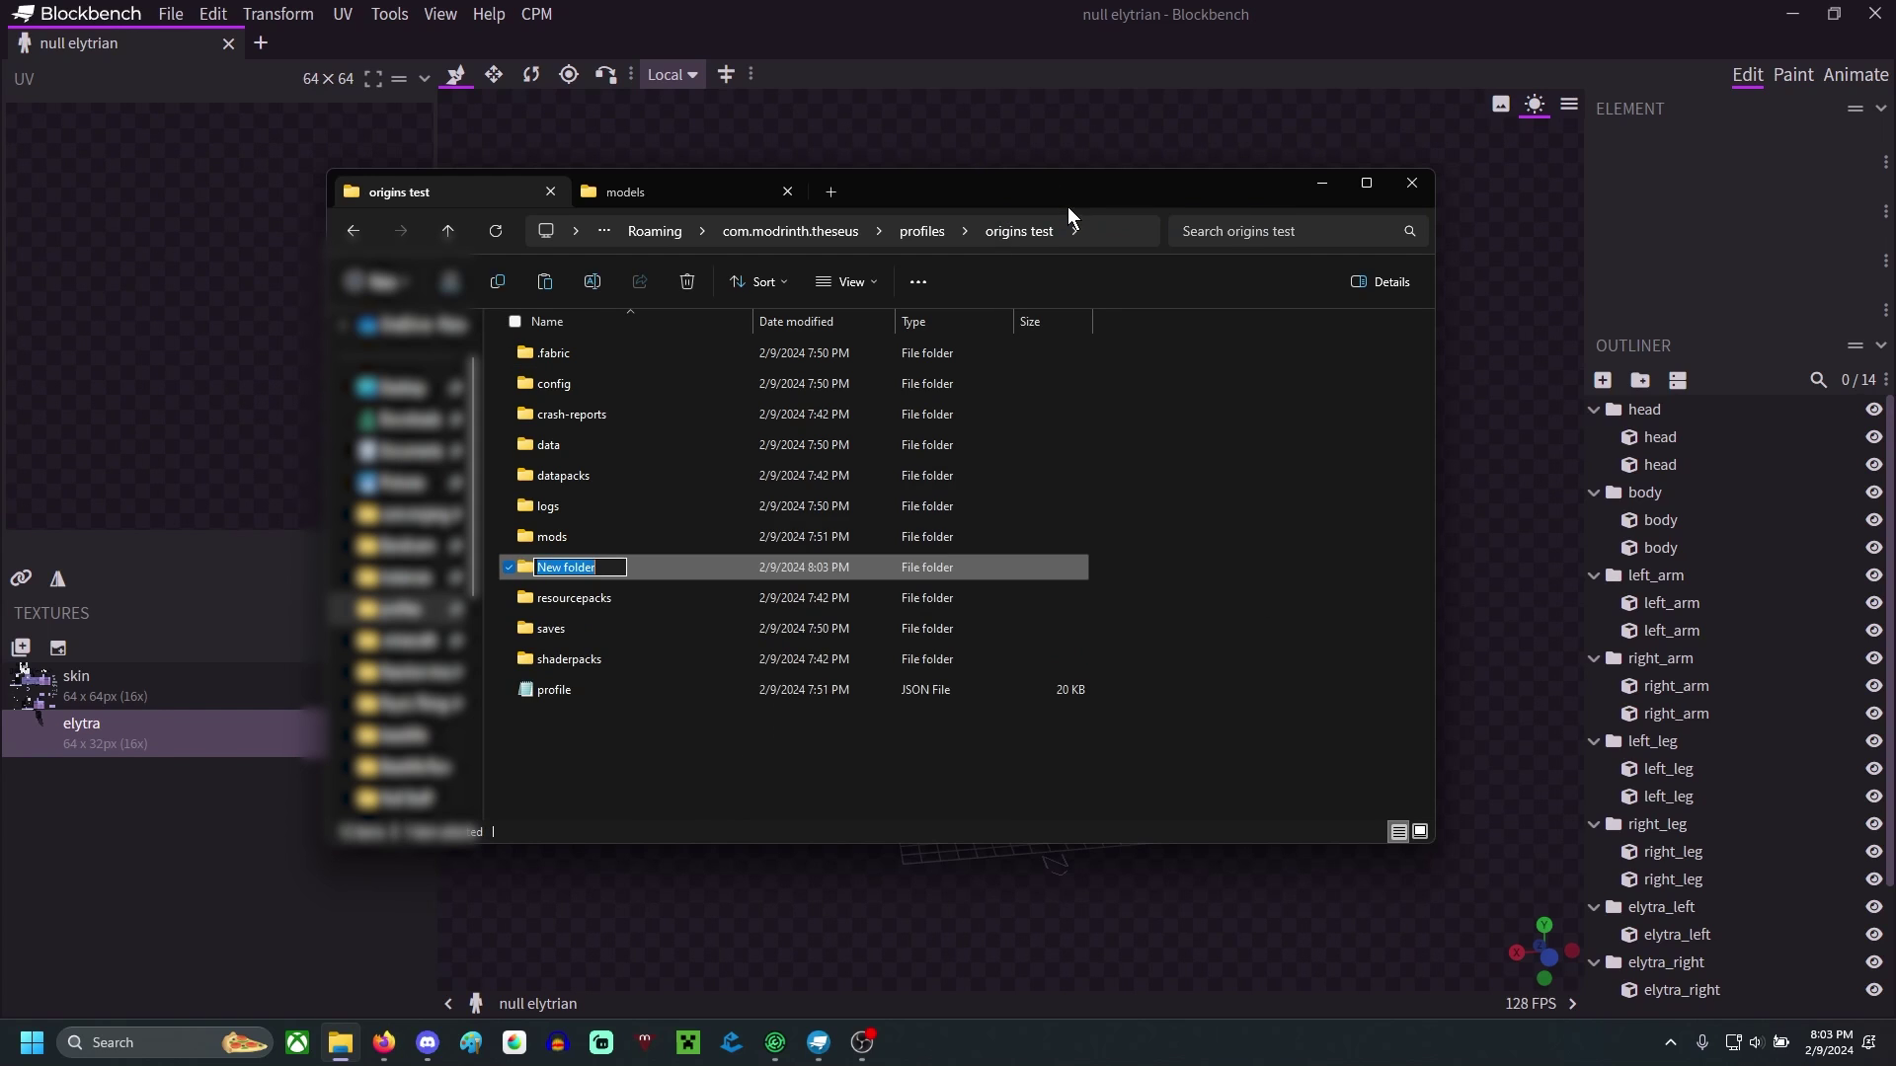
{"action": "type", "text": "plauer"}
{"action": "type", "text": "yer_models"}
{"action": "key", "text": "Return"}
{"action": "key", "text": "Return"}
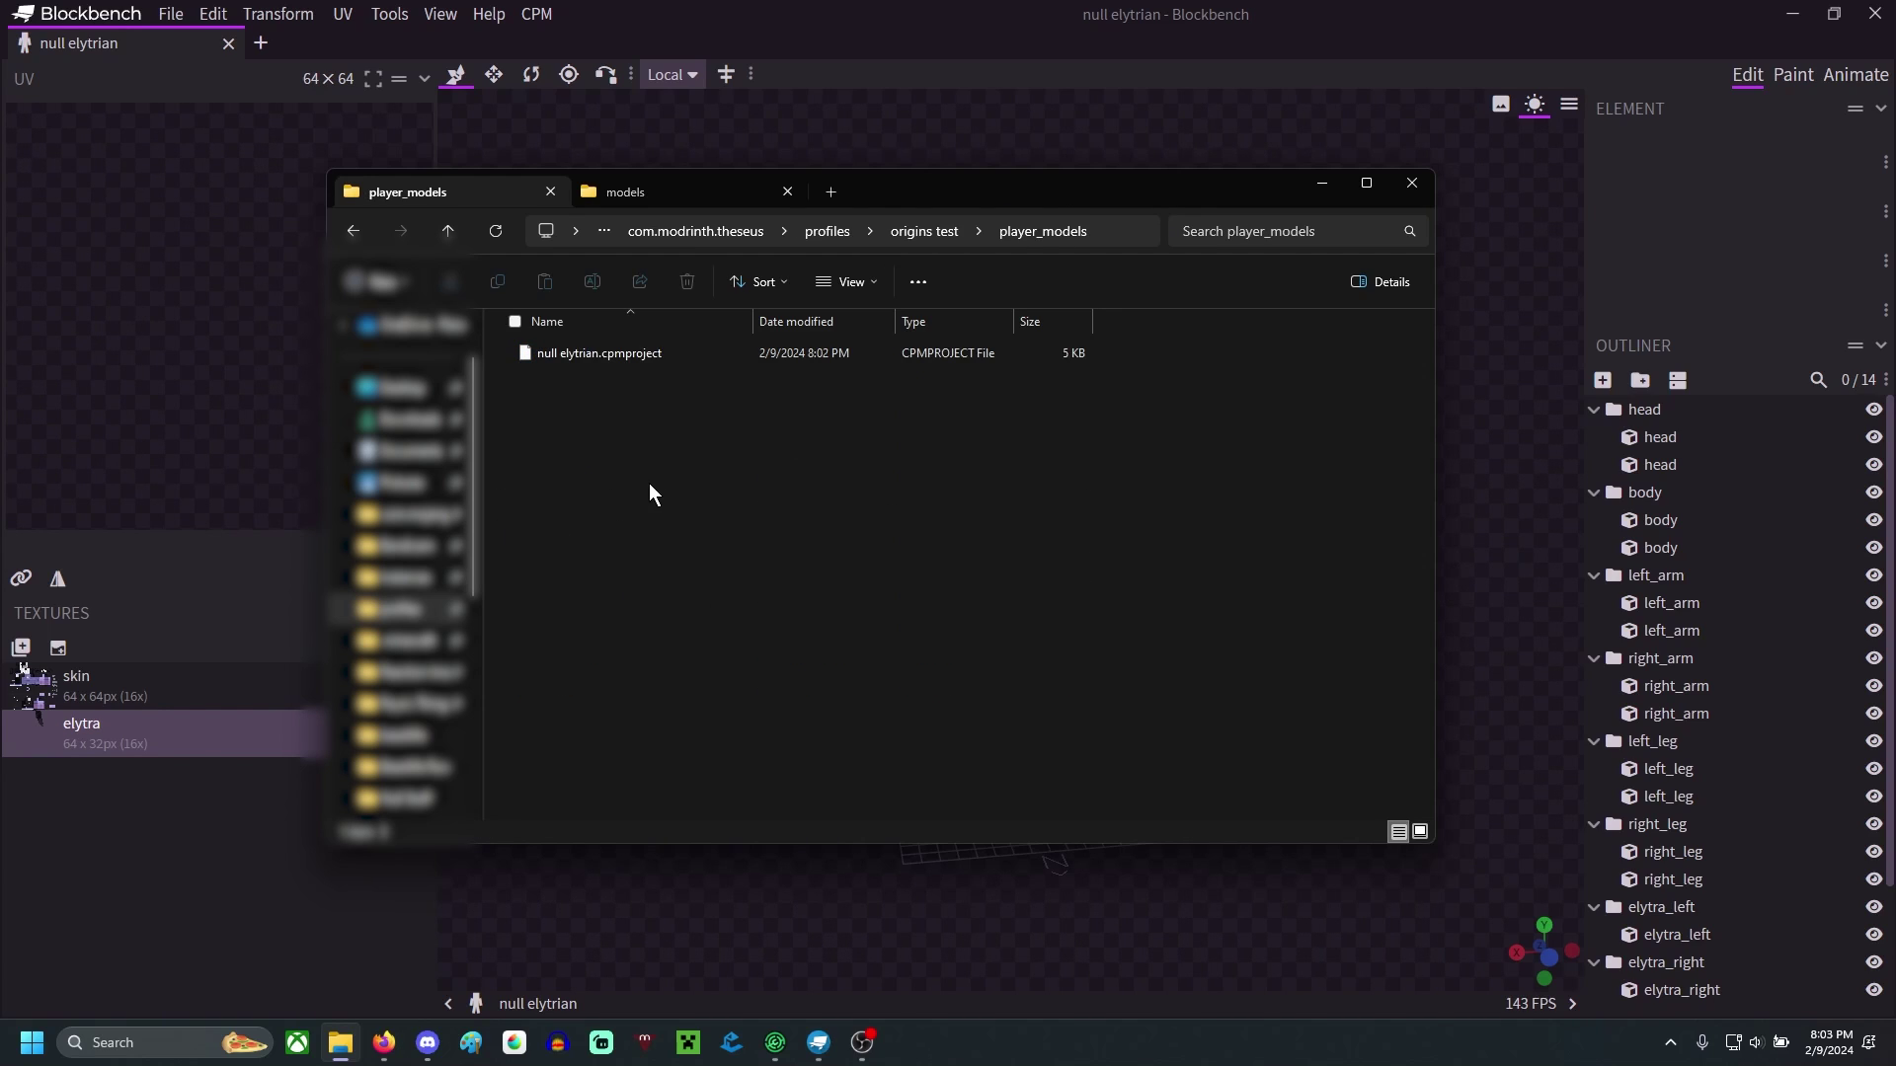
- Orbit the Blockbench model round to its front, then return to the player_models folder
{"action": "key", "text": "alt+Tab"}
{"action": "left_click_drag", "start_coordinate": [1383, 833], "coordinate": [612, 731]}
{"action": "left_click_drag", "start_coordinate": [1363, 835], "coordinate": [826, 830]}
{"action": "key", "text": "alt+Tab"}
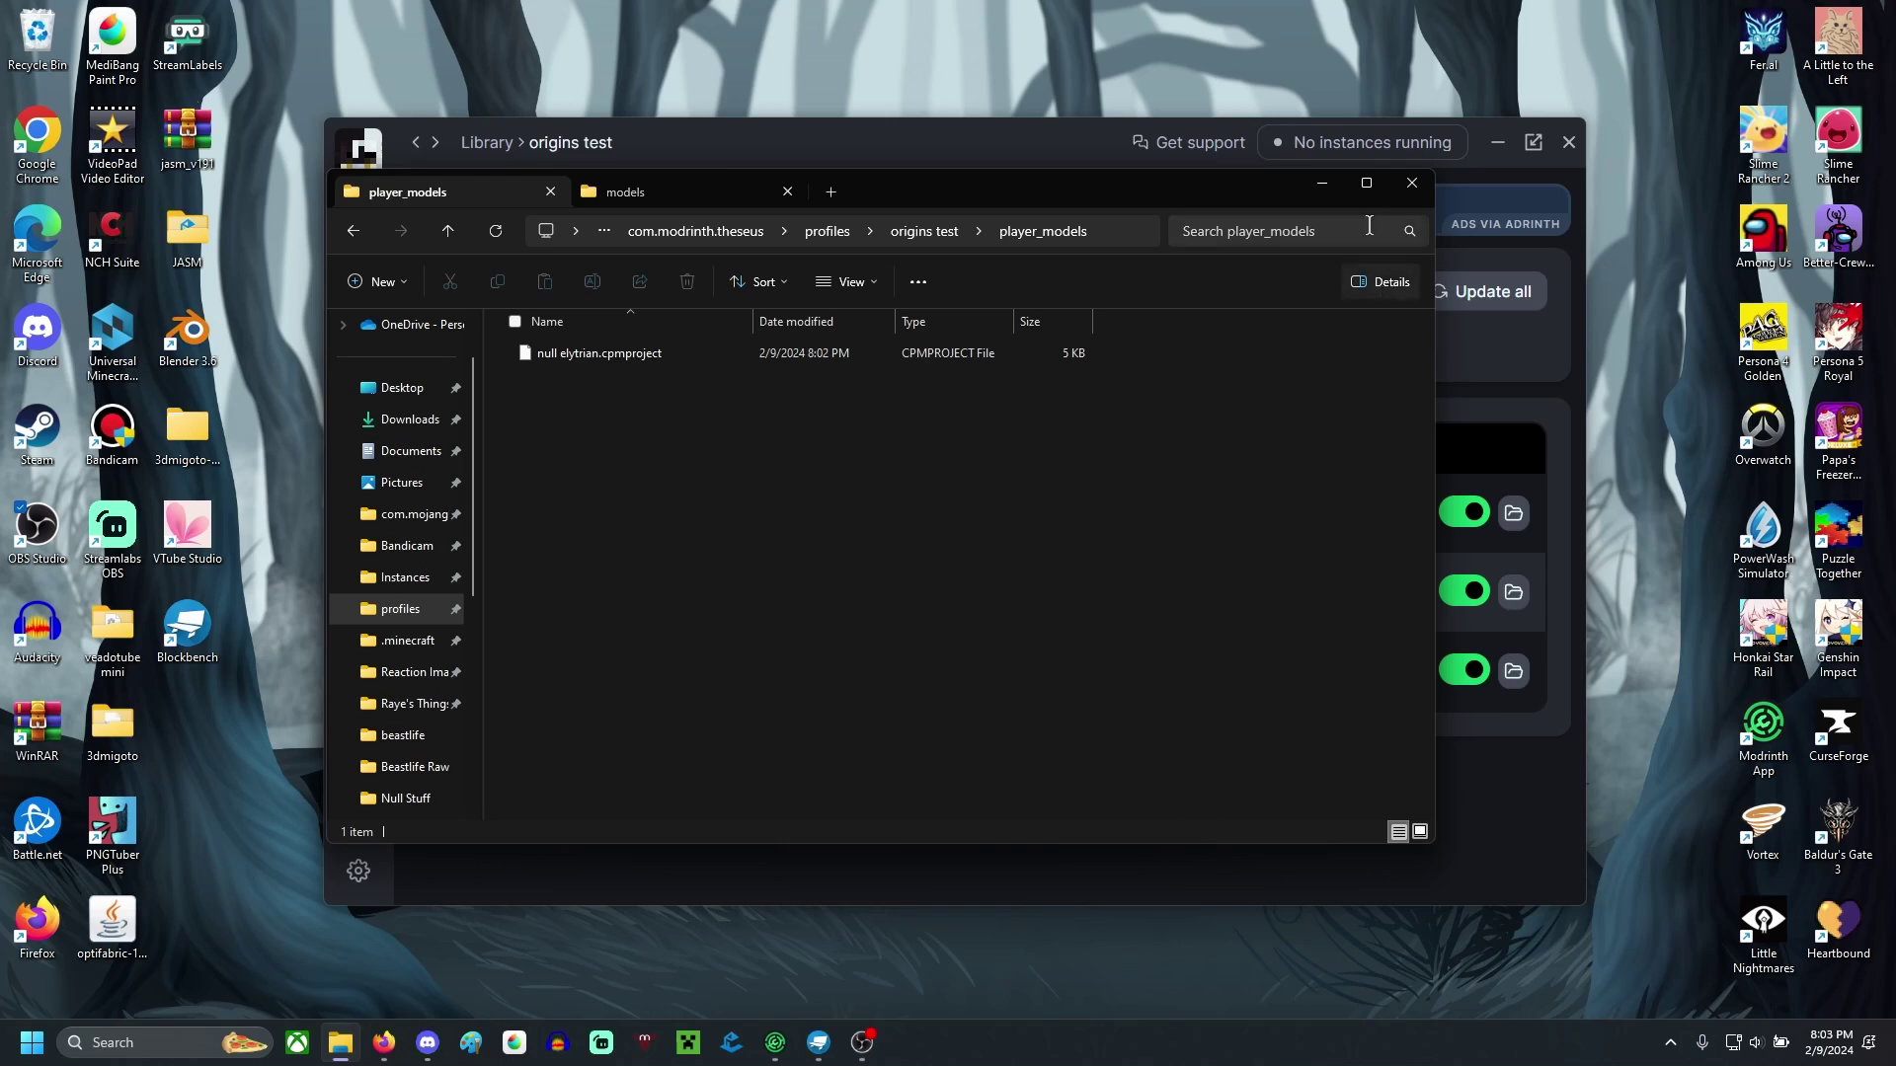
- Minimize File Explorer and start the origins test instance from the Modrinth App
{"action": "left_click", "coordinate": [1320, 188]}
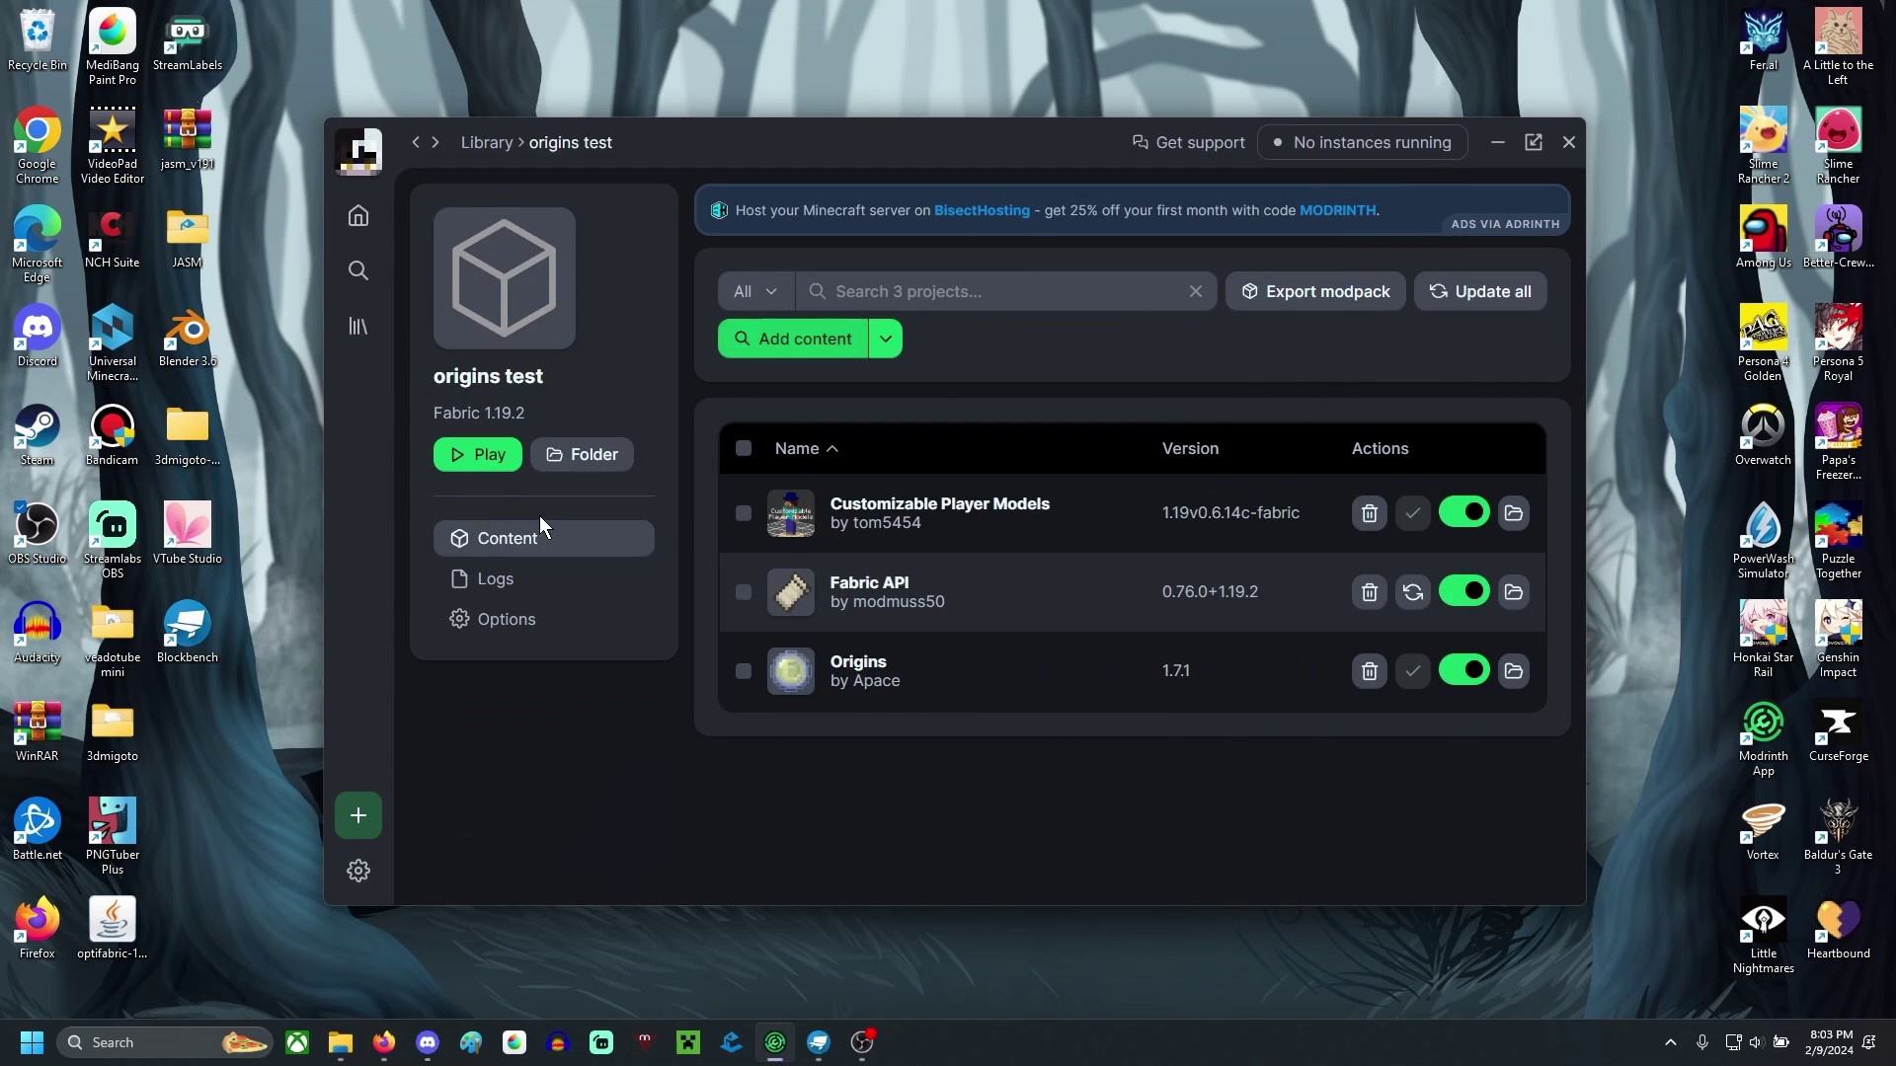
{"action": "left_click", "coordinate": [476, 456]}
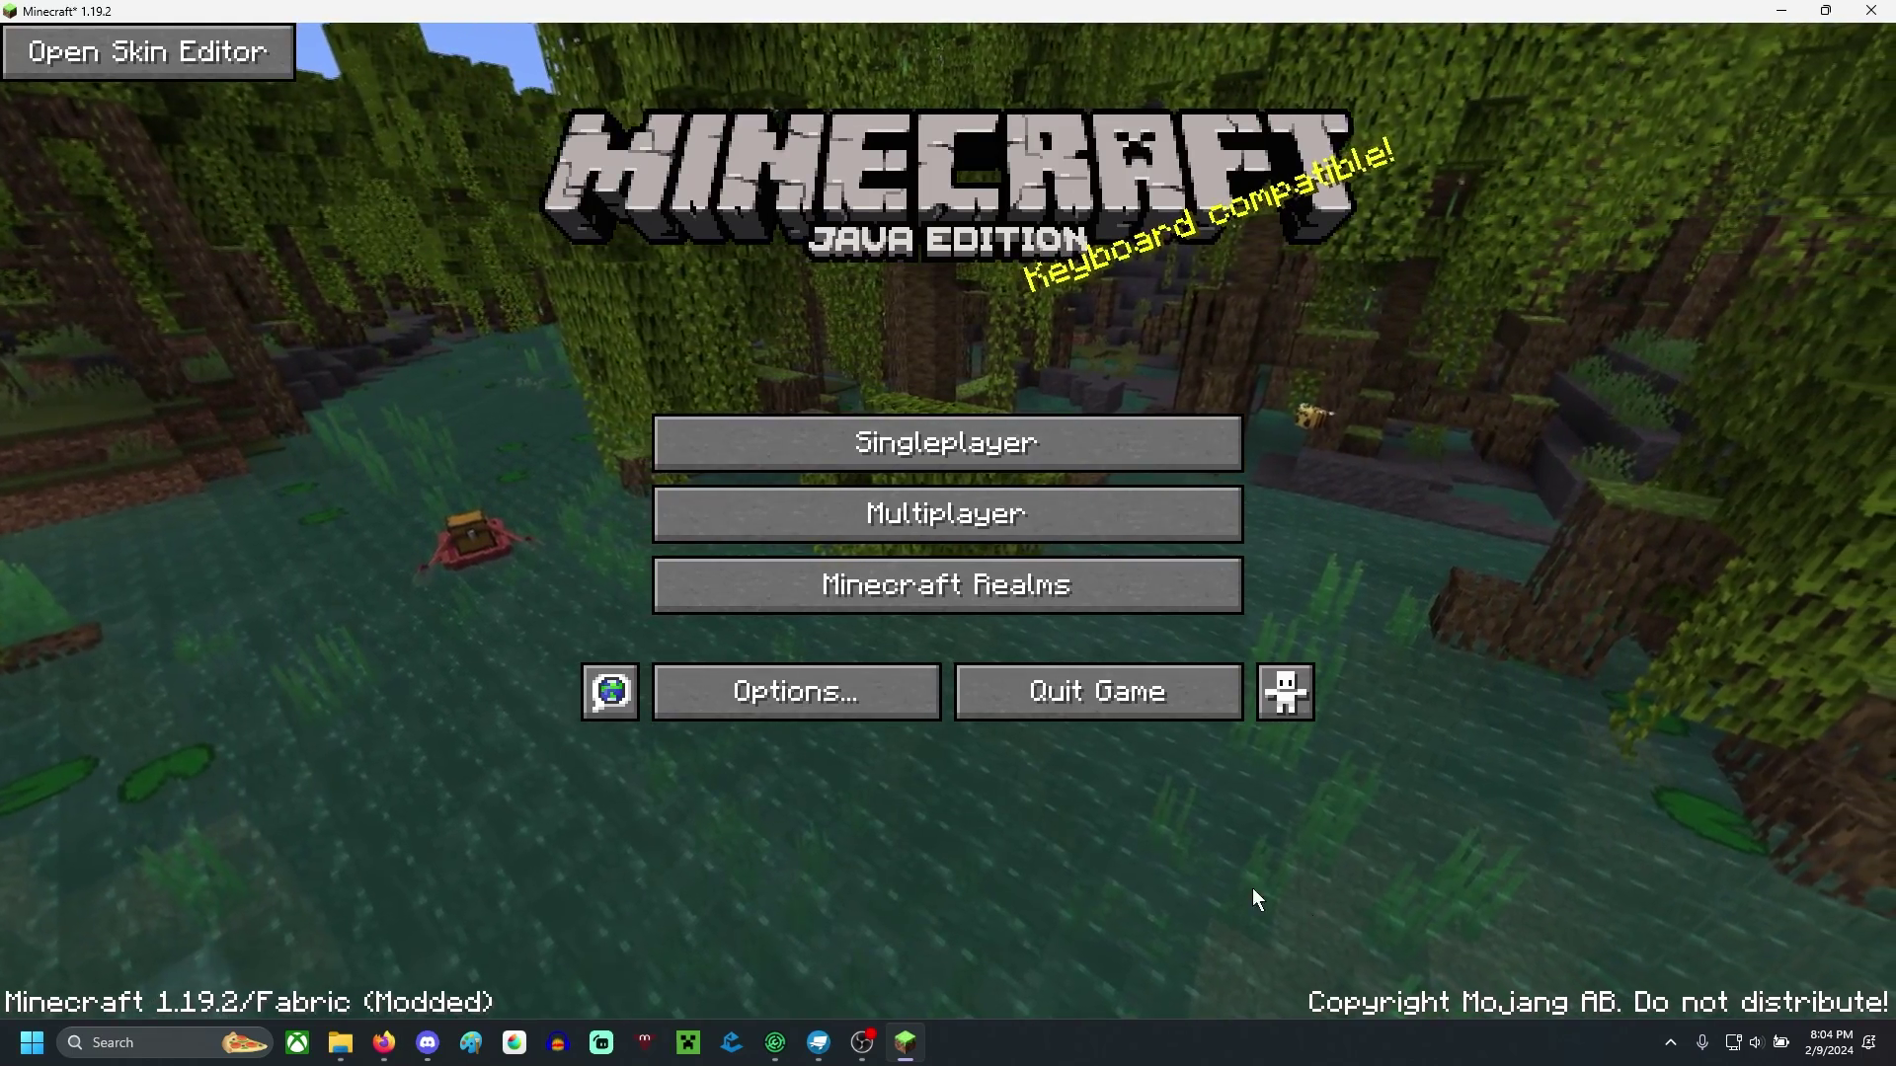
- Open the skin editor, closing the First Start Guide and the GUI scale warning
{"action": "left_click", "coordinate": [241, 44]}
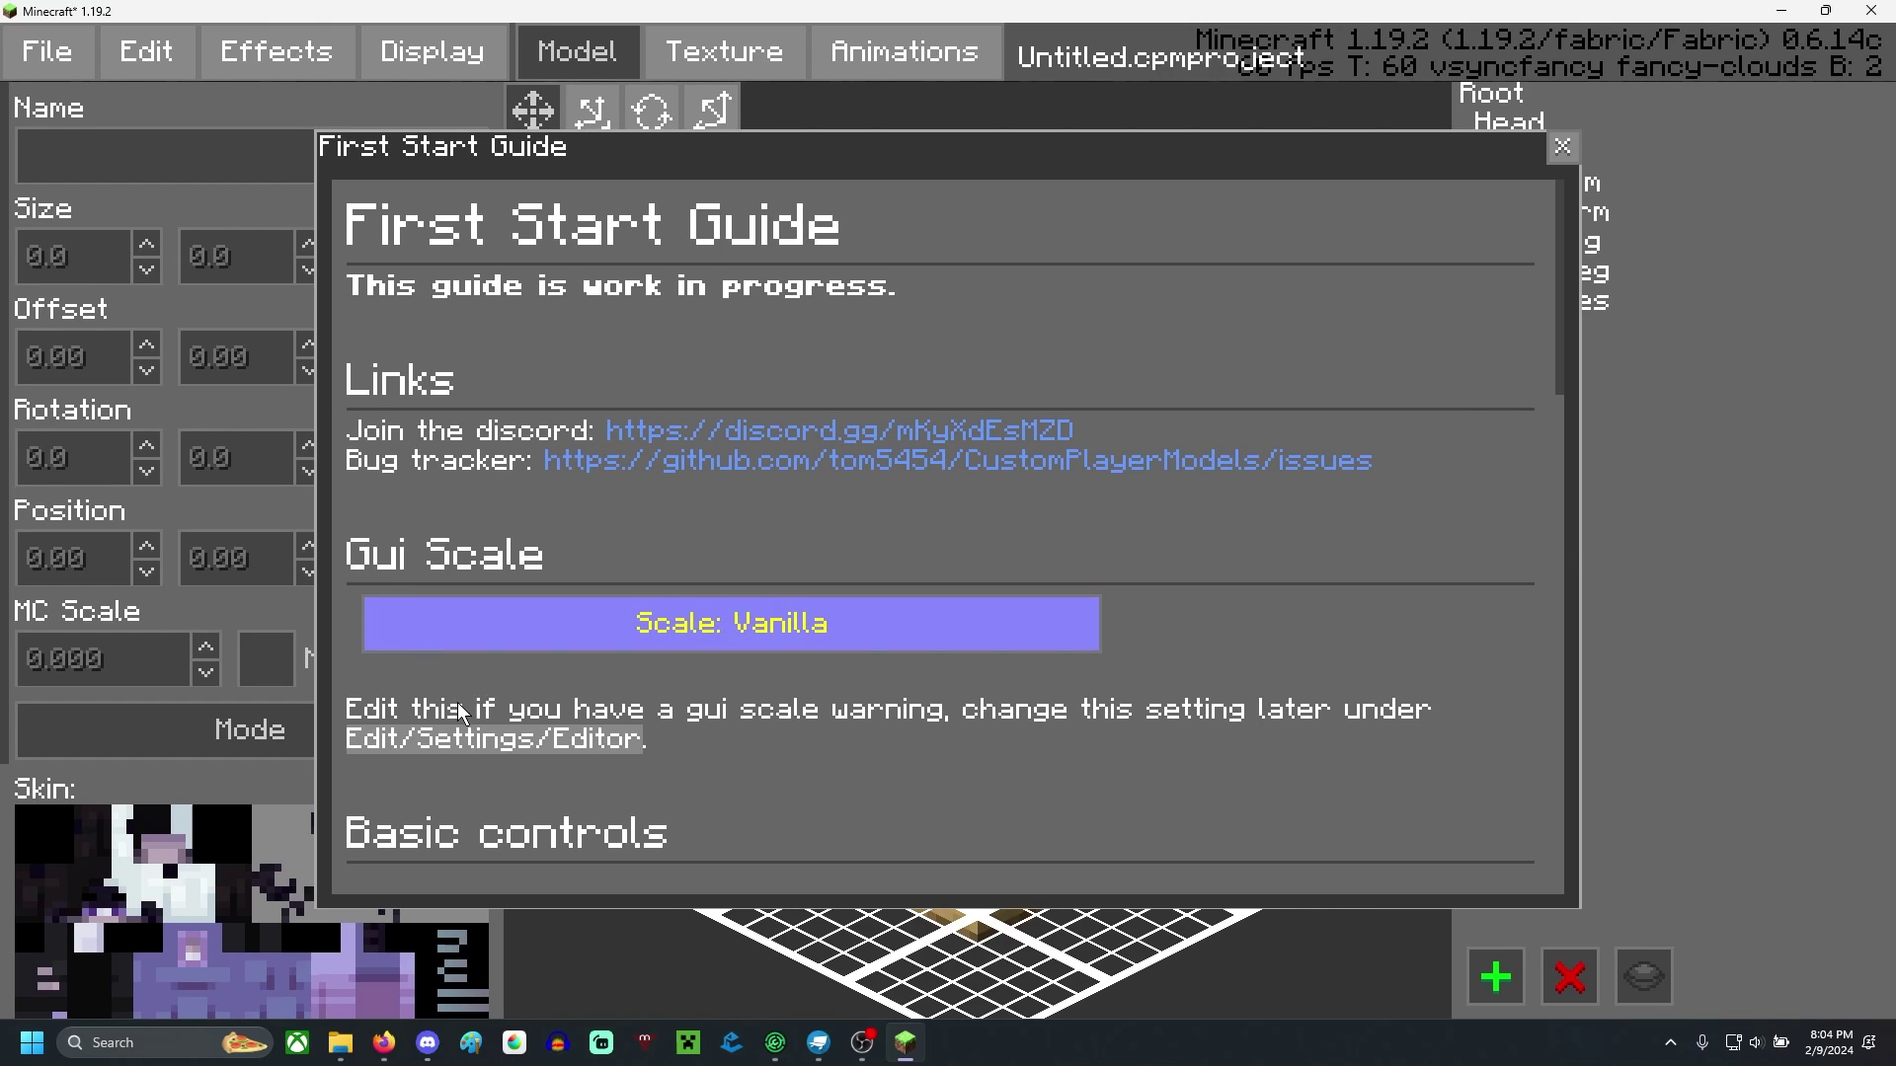
{"action": "scroll", "coordinate": [869, 498], "scroll_direction": "down", "scroll_amount": 3}
{"action": "scroll", "coordinate": [1325, 635], "scroll_direction": "down", "scroll_amount": 4}
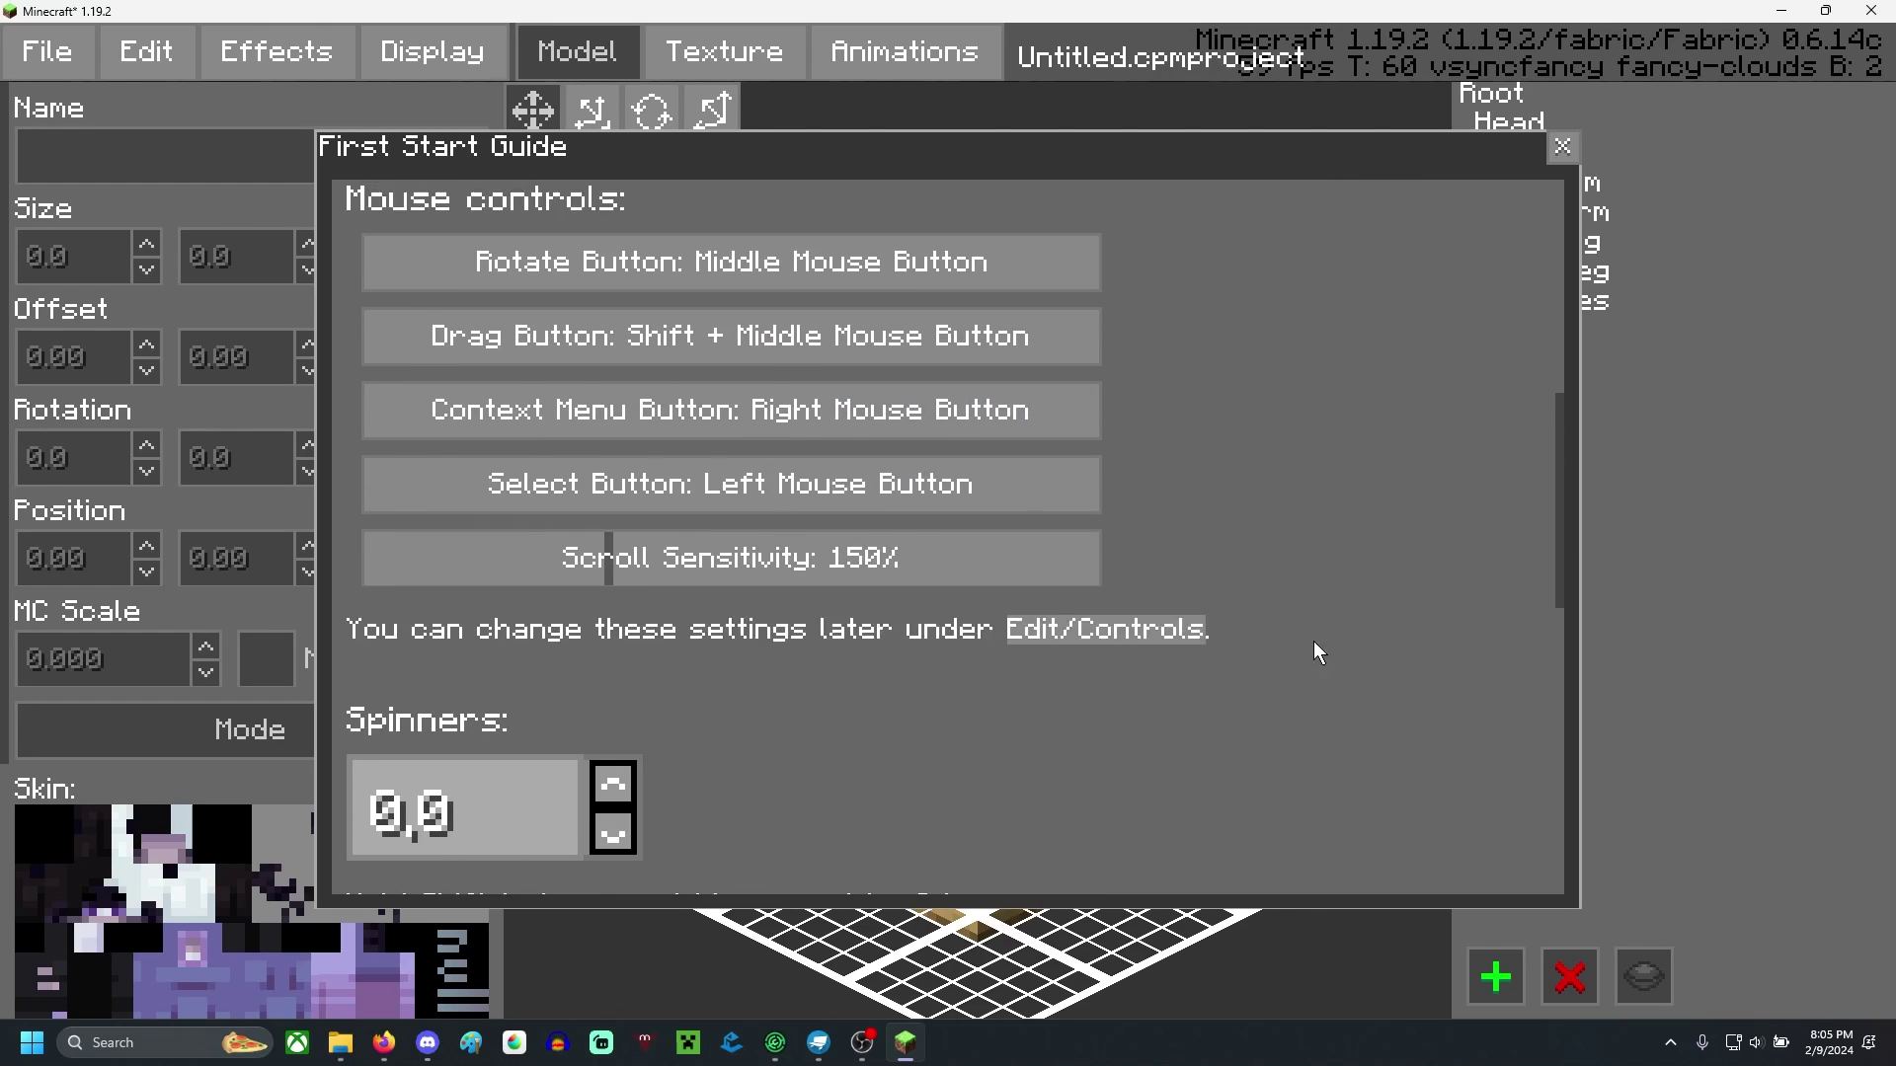
{"action": "left_click", "coordinate": [1562, 148]}
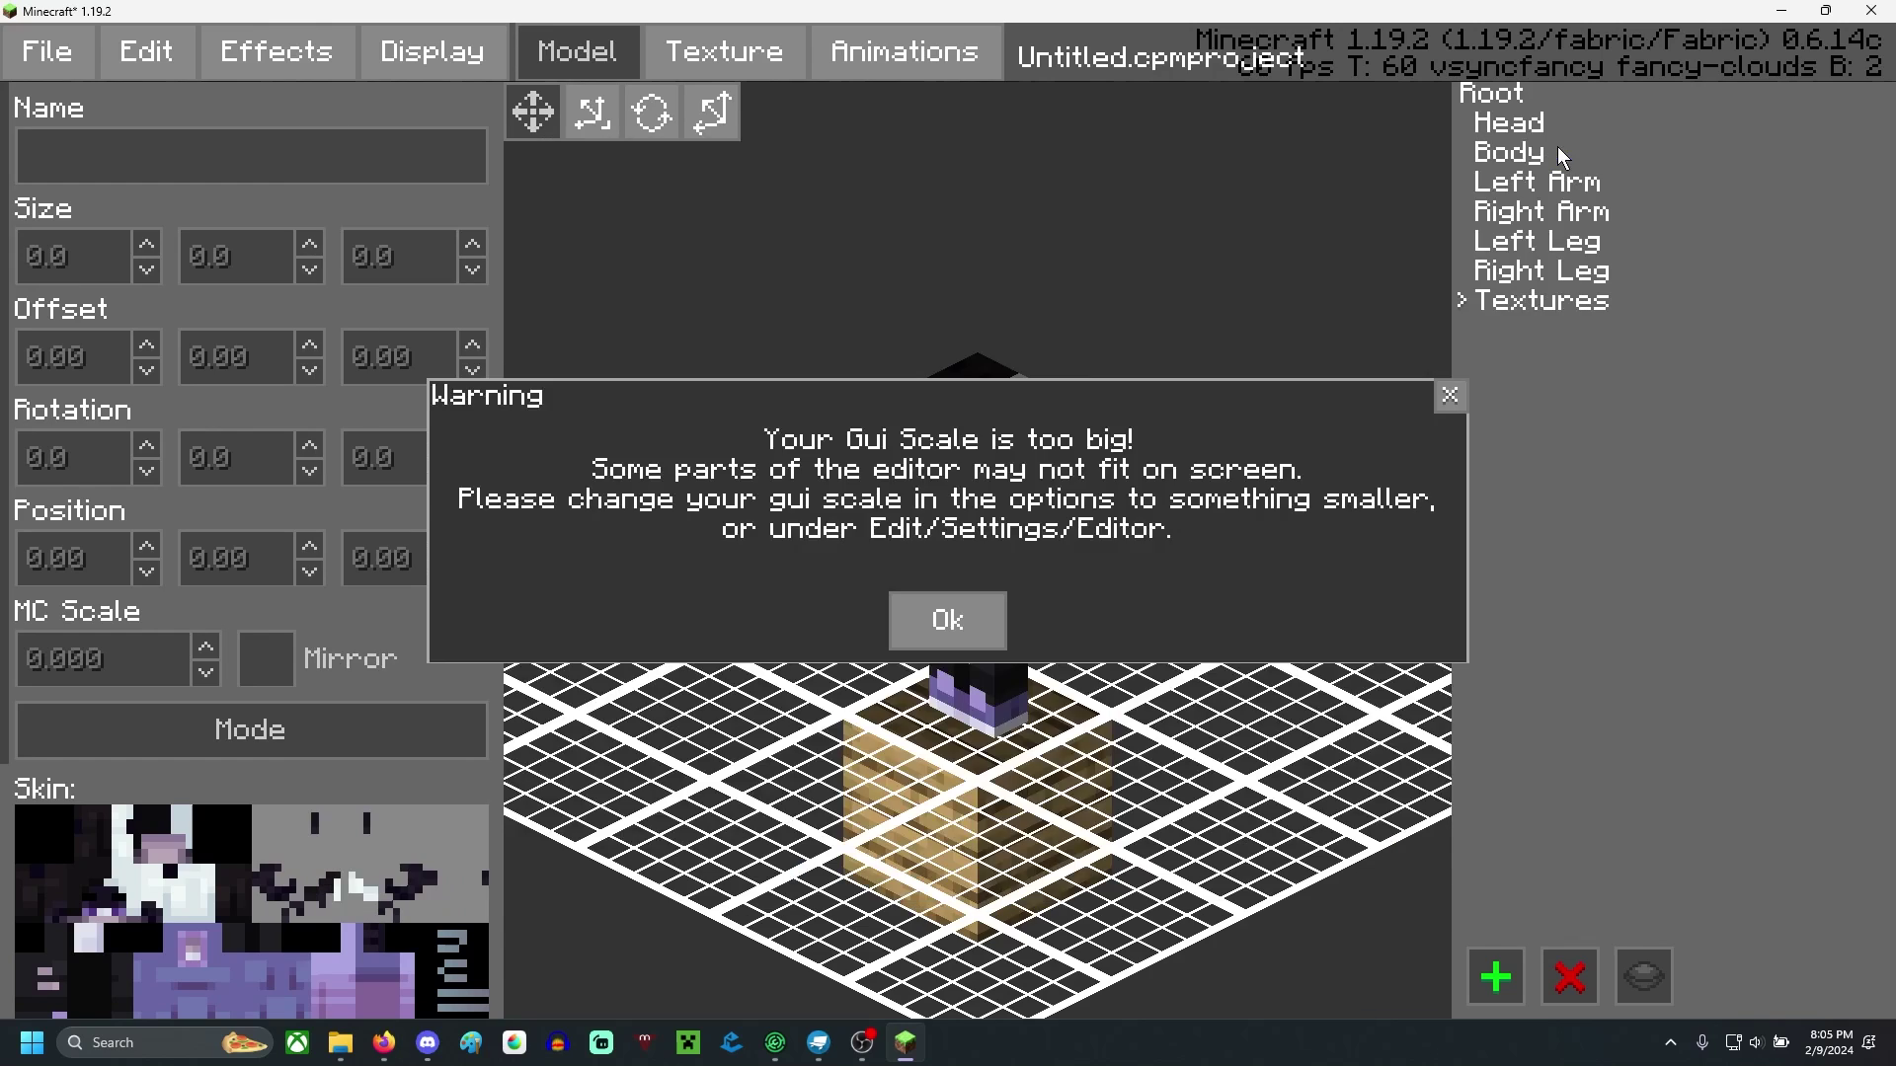
{"action": "left_click", "coordinate": [921, 628]}
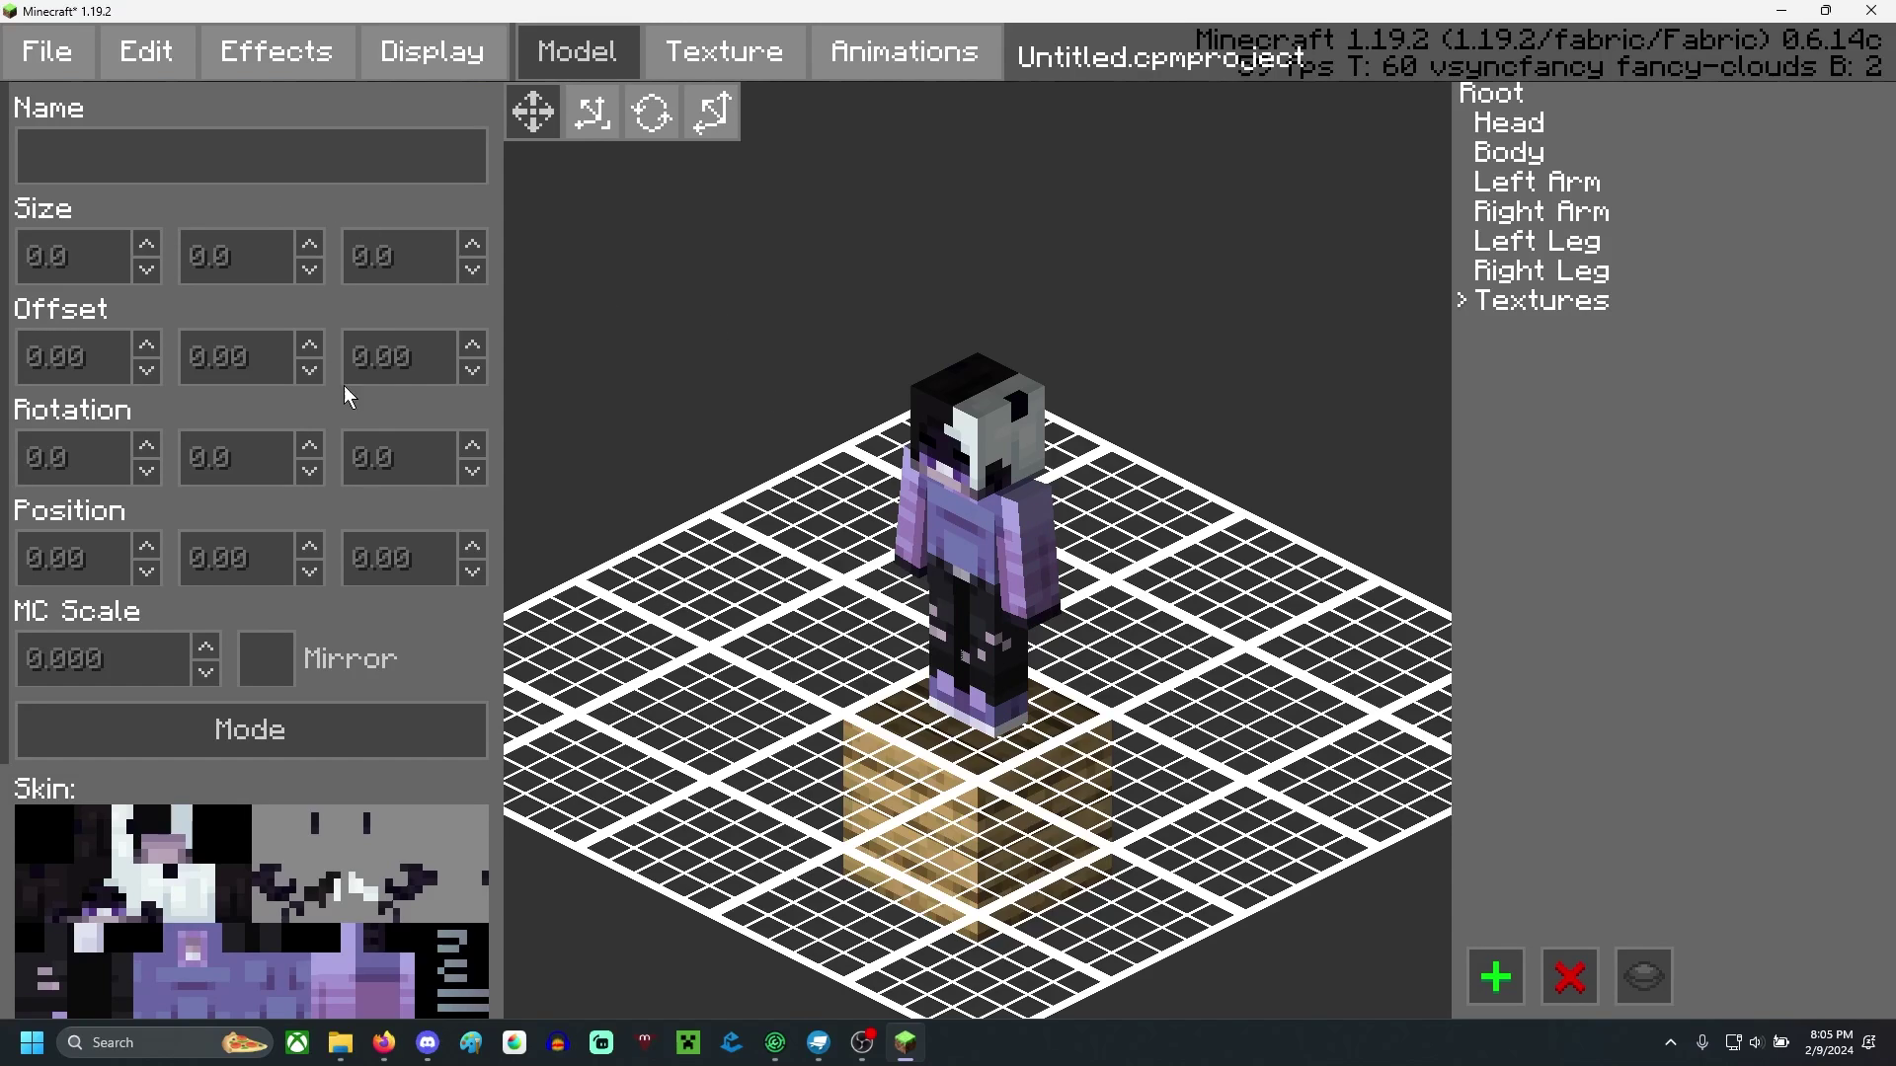
- Load null elytrian.cpmproject from the player_models folder
{"action": "left_click", "coordinate": [44, 59]}
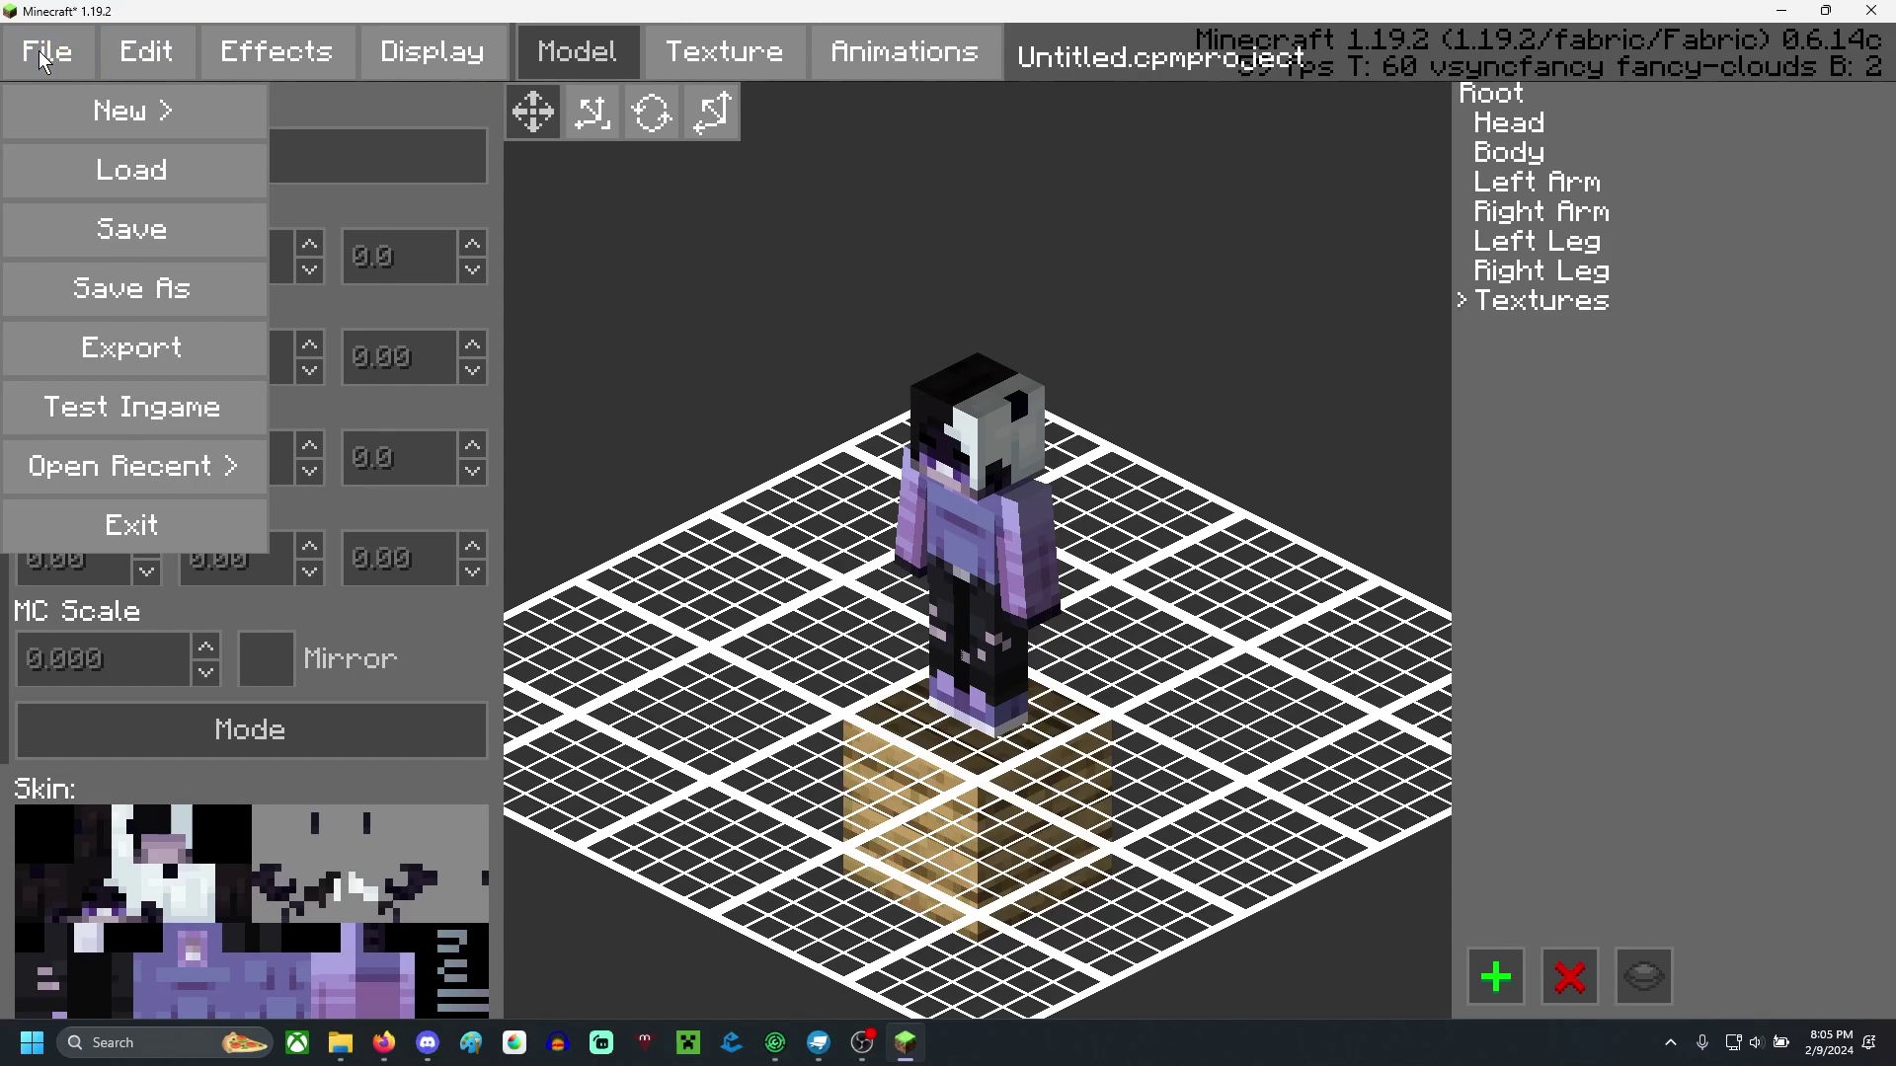
{"action": "left_click", "coordinate": [176, 179]}
{"action": "double_click", "coordinate": [644, 570]}
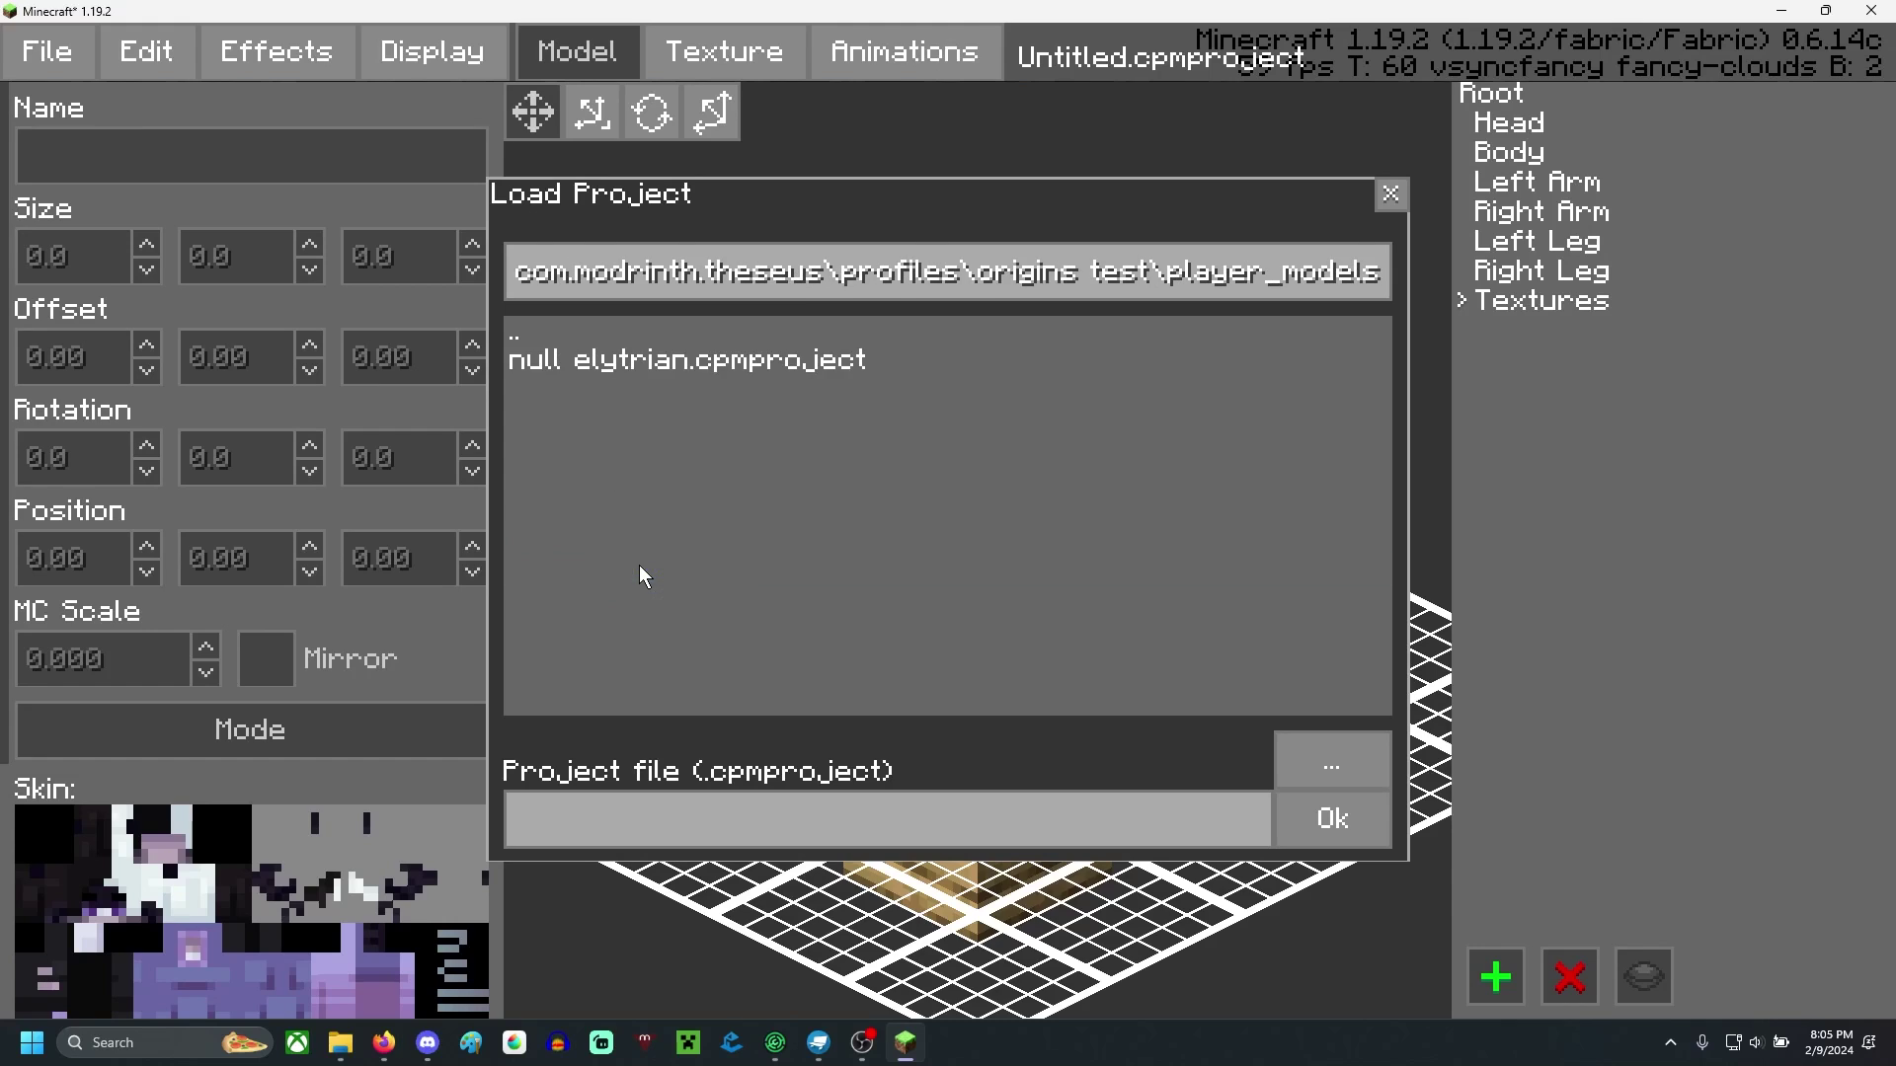
{"action": "left_click", "coordinate": [690, 366]}
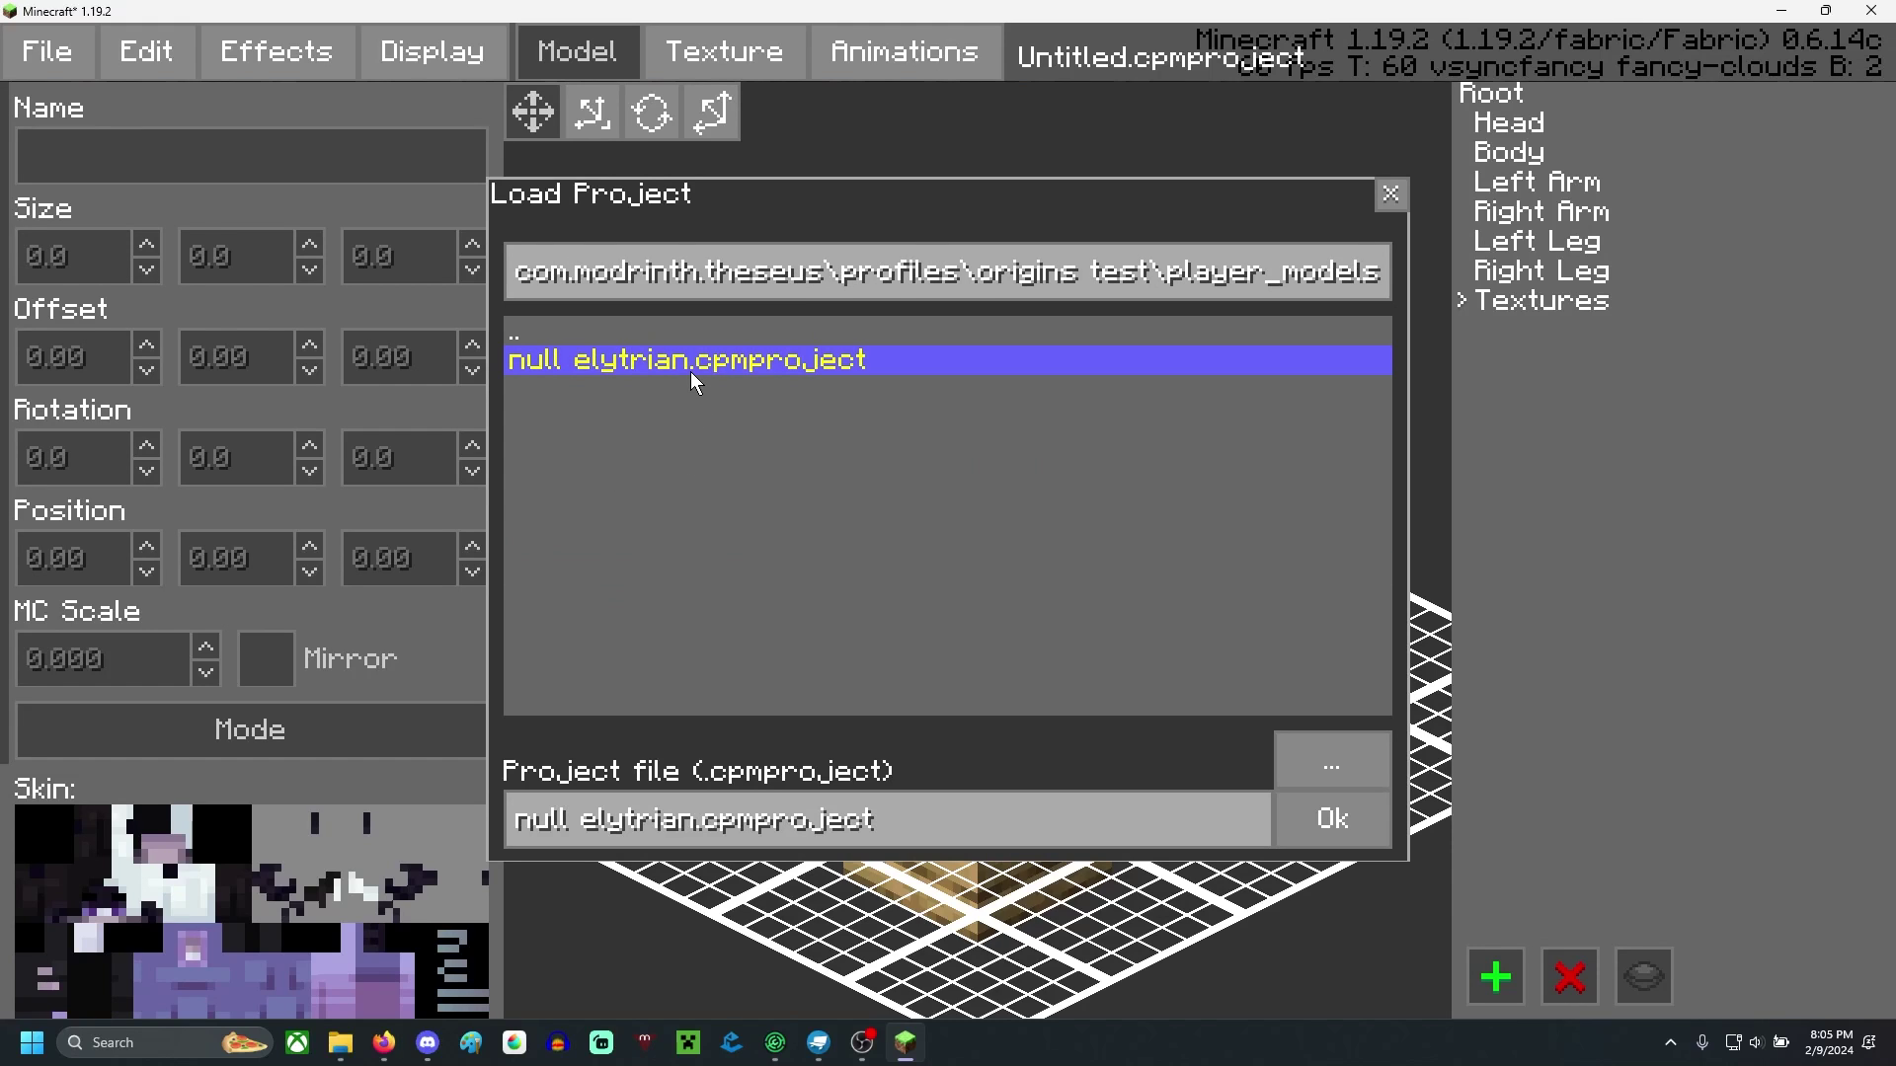
{"action": "left_click", "coordinate": [1349, 822]}
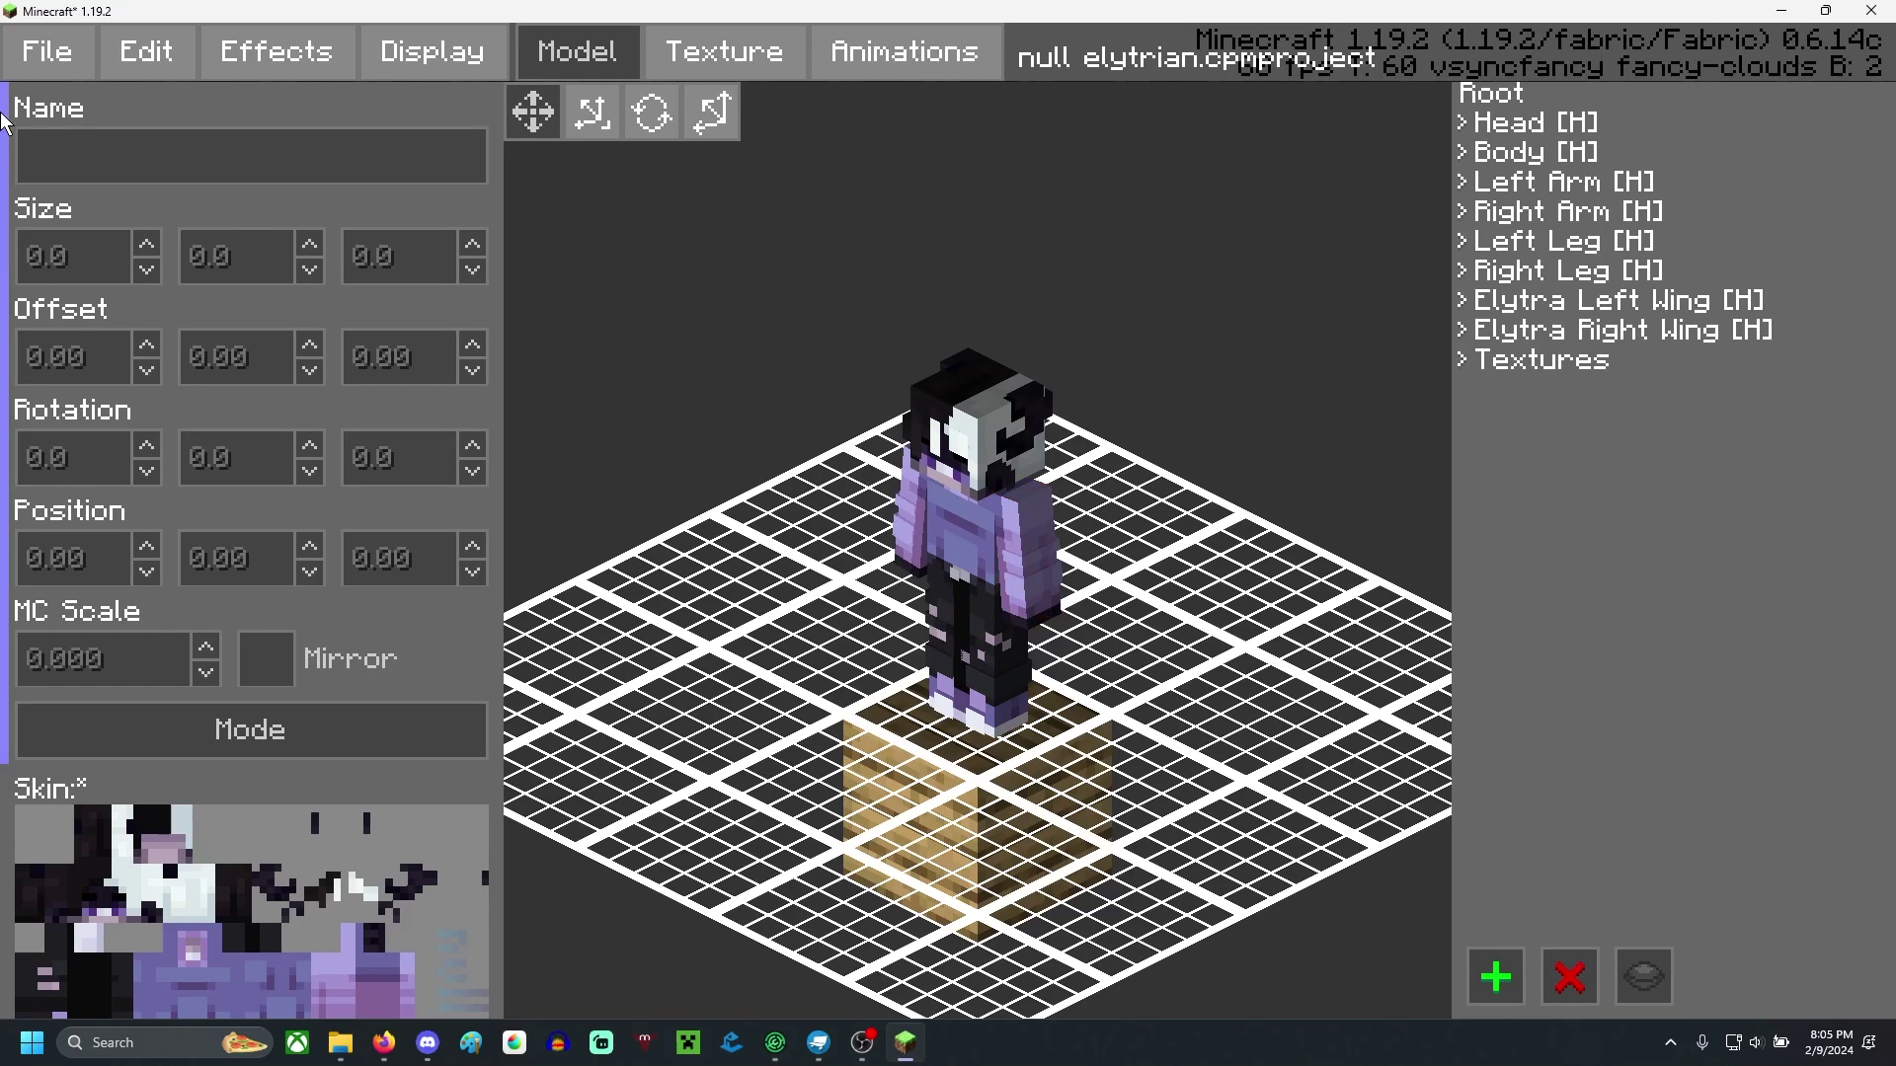
{"action": "left_click", "coordinate": [63, 57]}
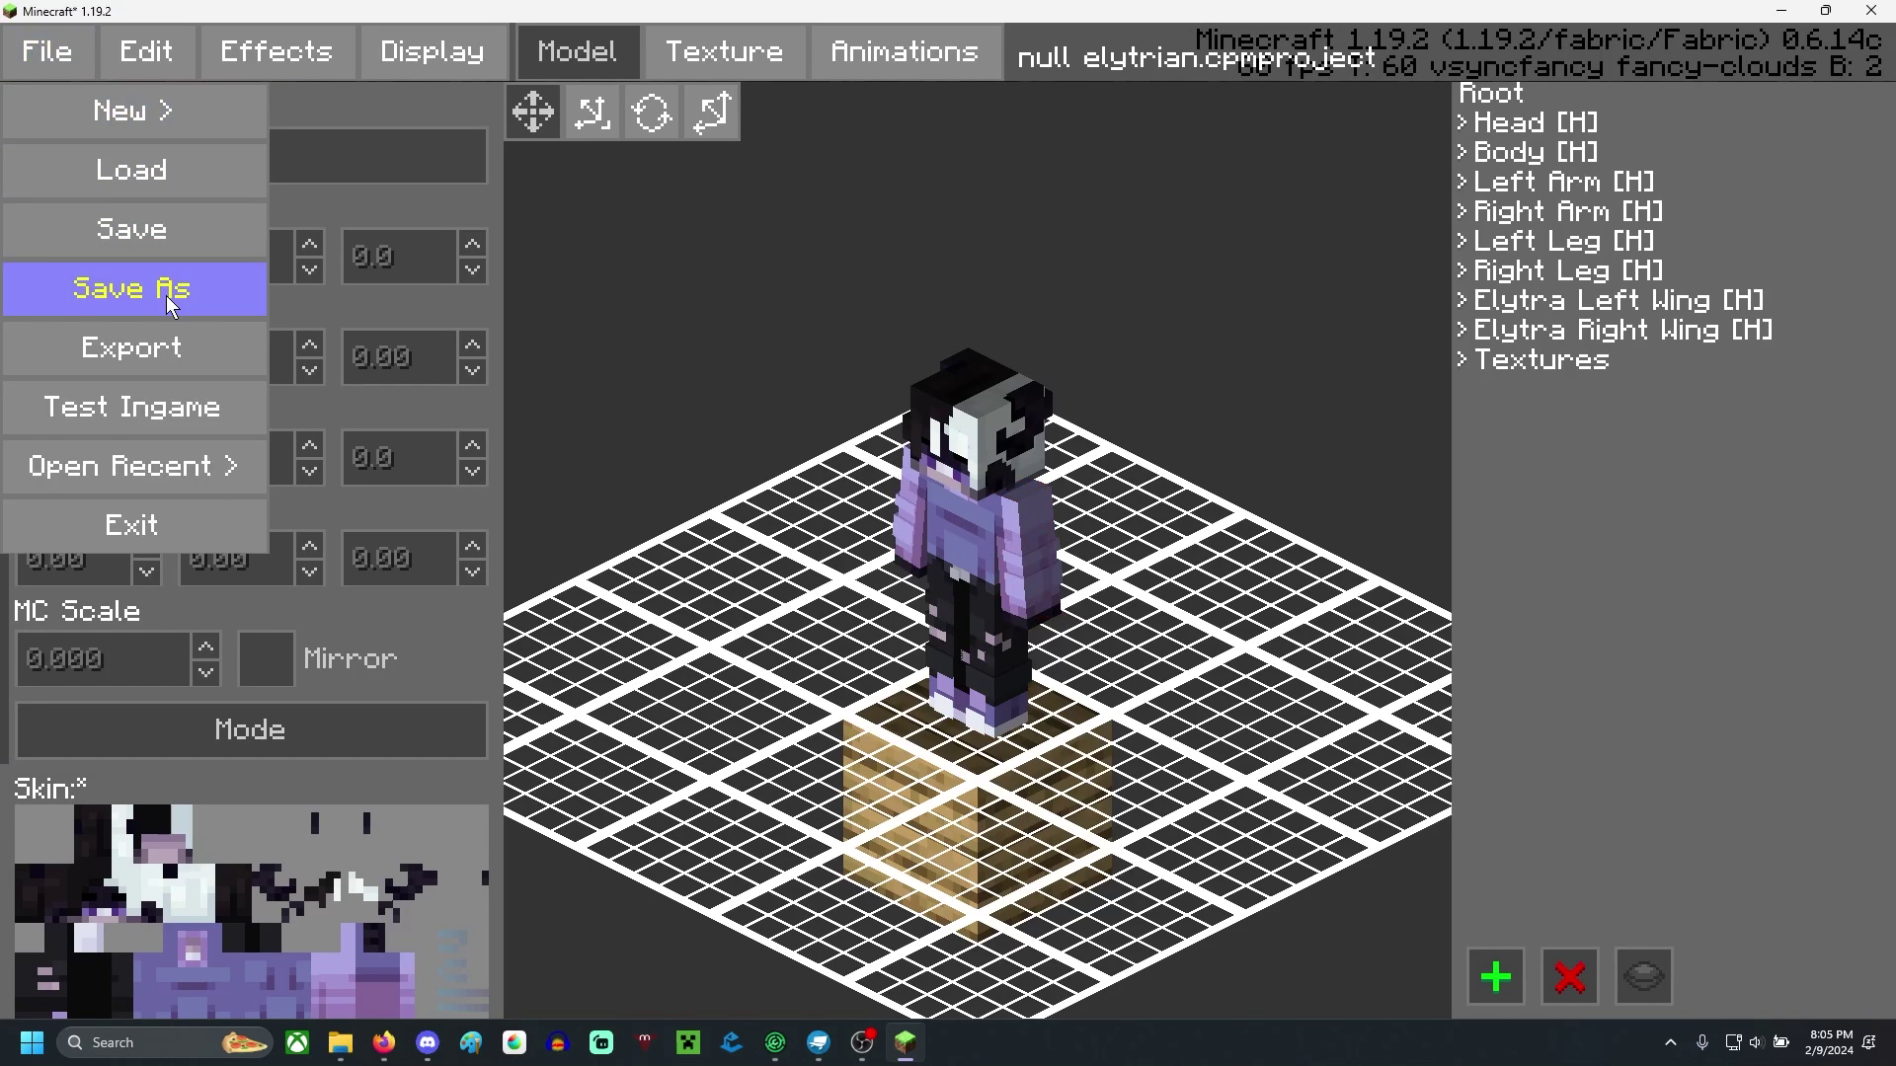
- Export the skin with Slim (Alex) arms, choosing Export & Upload
{"action": "left_click", "coordinate": [170, 360]}
{"action": "left_click", "coordinate": [948, 588]}
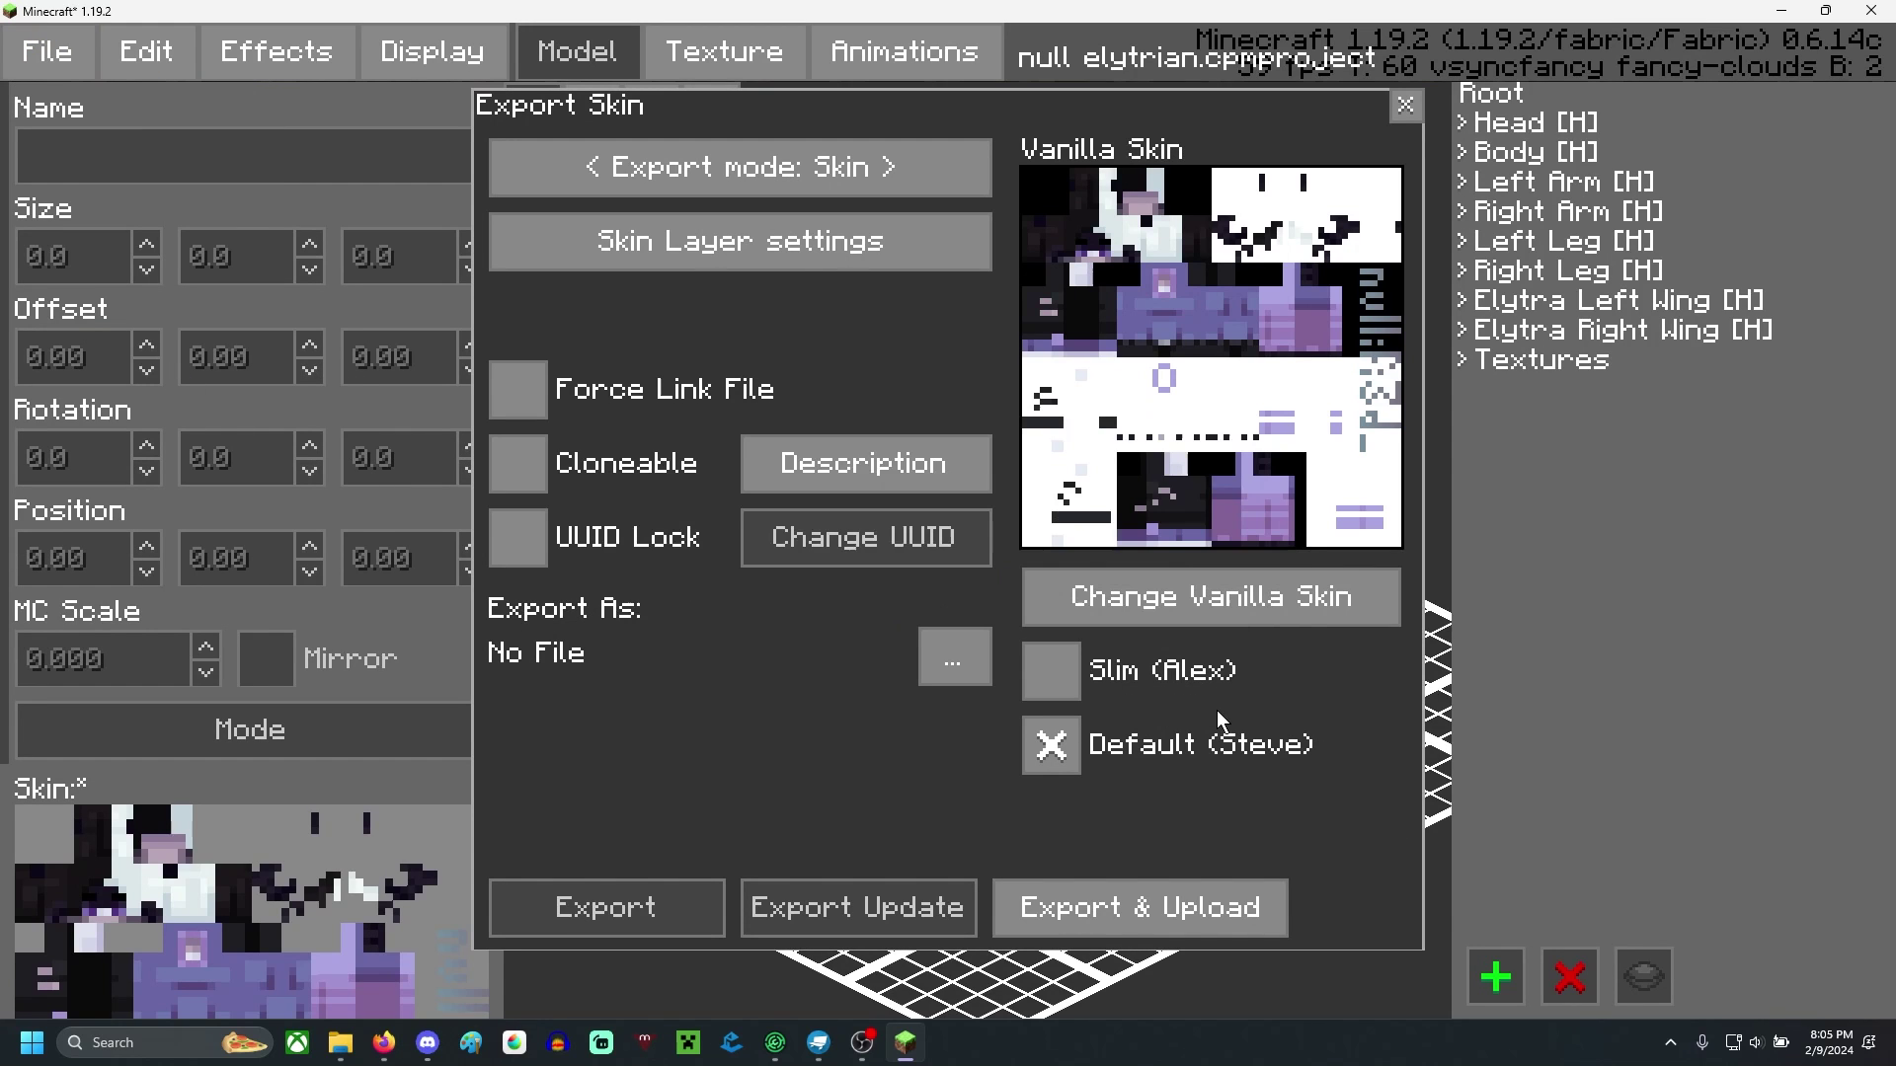
{"action": "left_click", "coordinate": [1049, 692]}
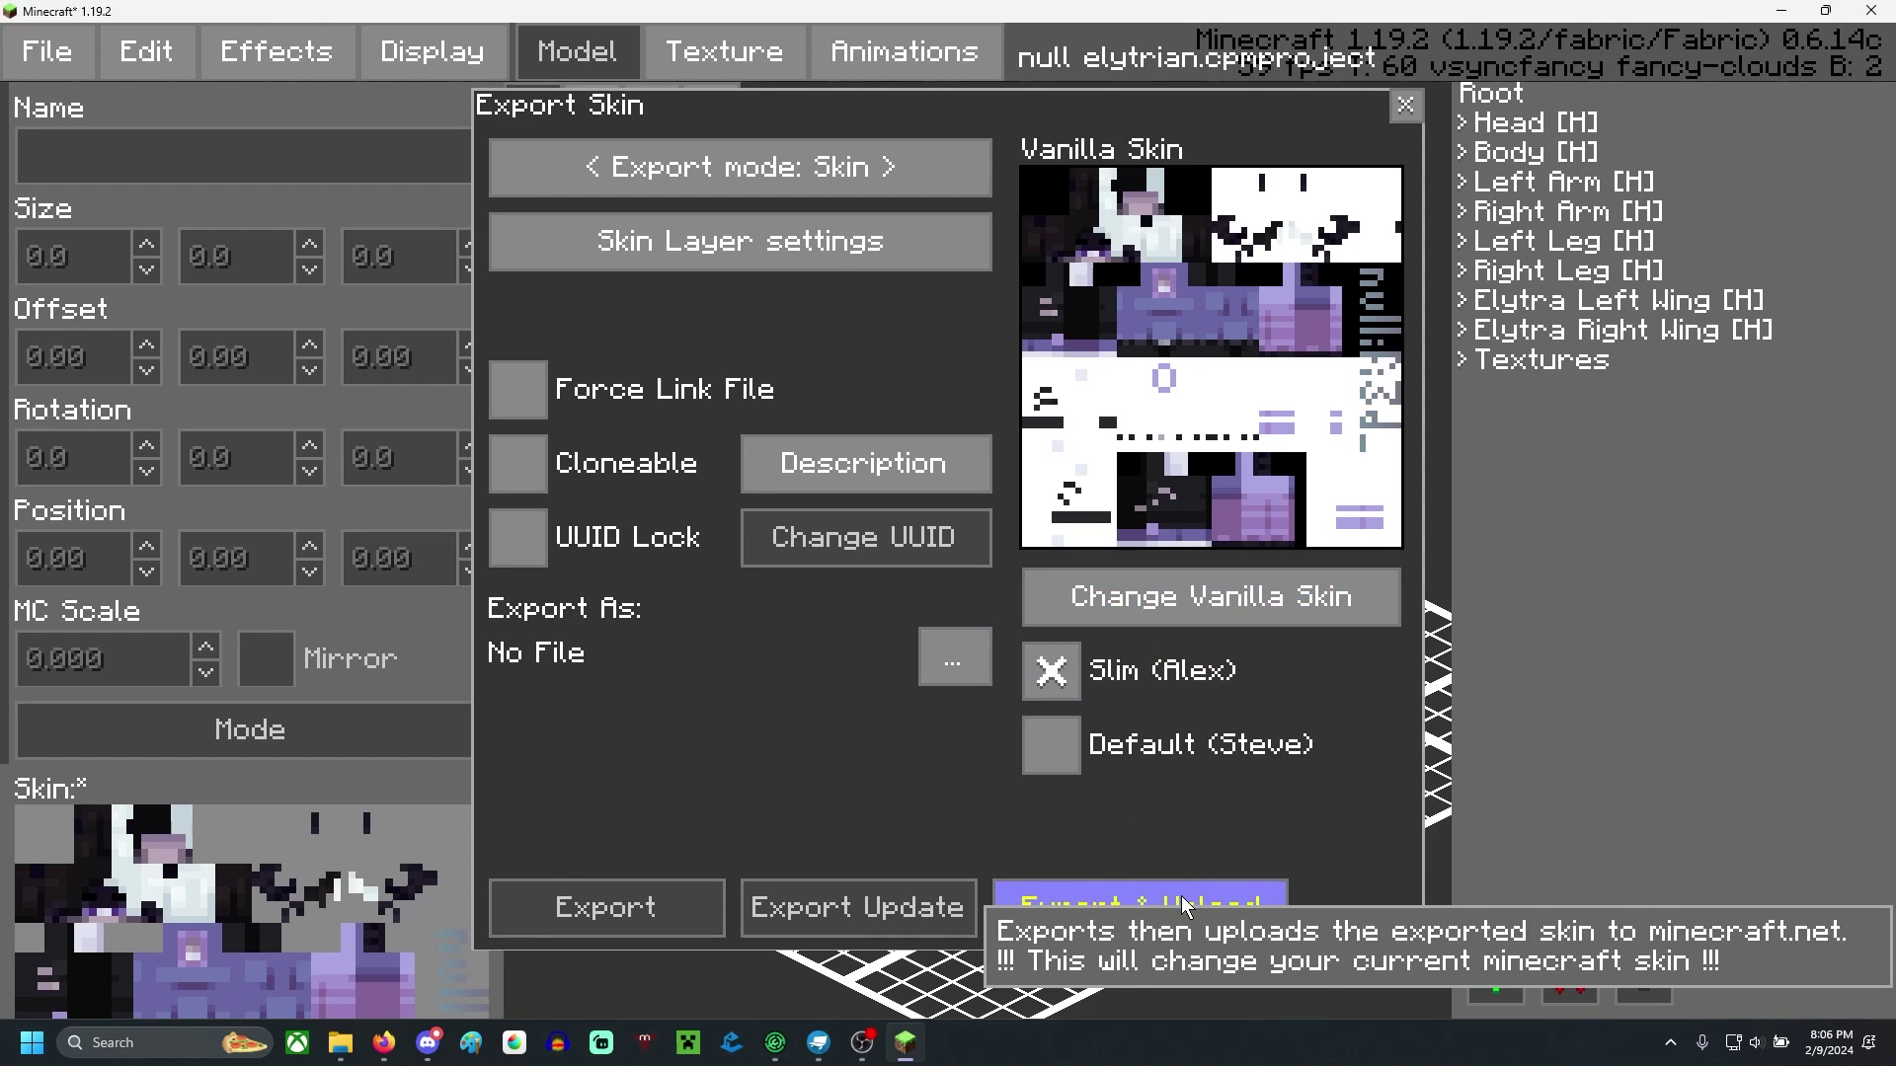
{"action": "left_click", "coordinate": [1173, 928]}
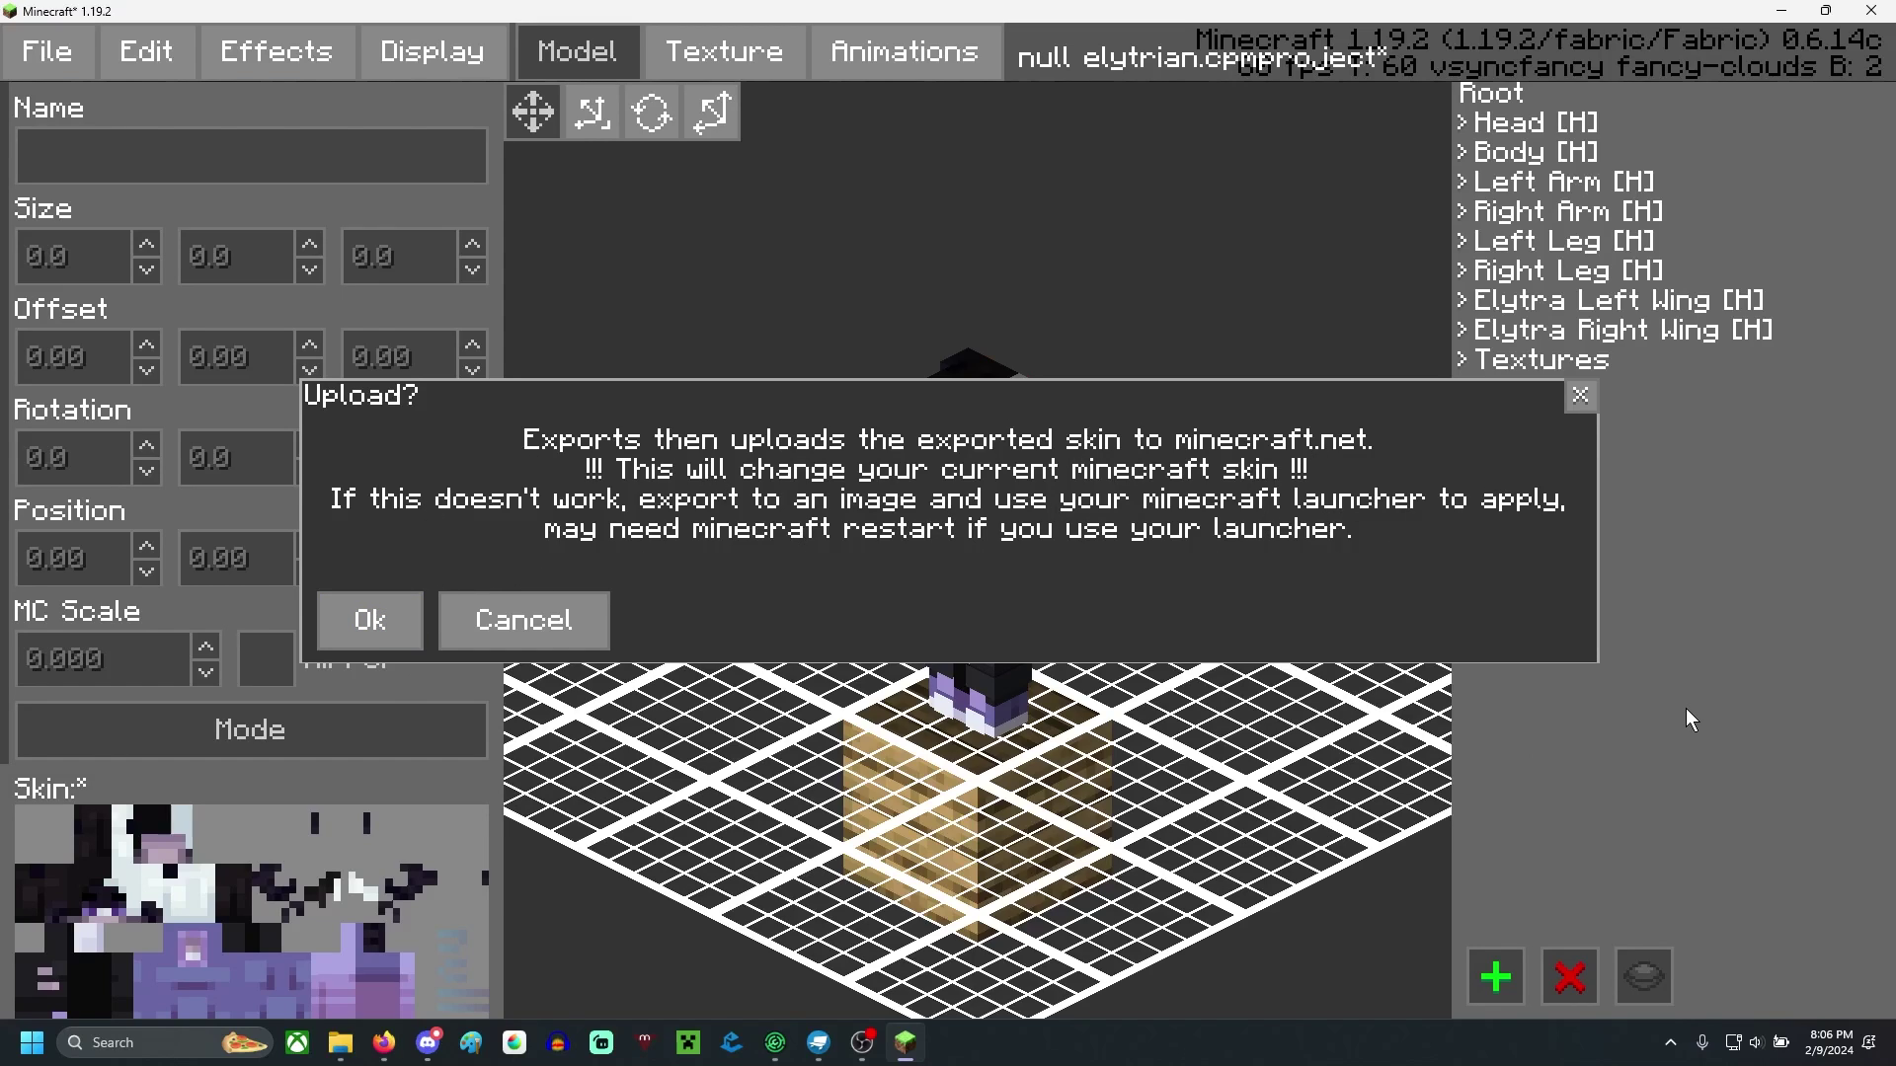
- Confirm uploading the skin to minecraft.net and acknowledge the success message
{"action": "left_click", "coordinate": [387, 620]}
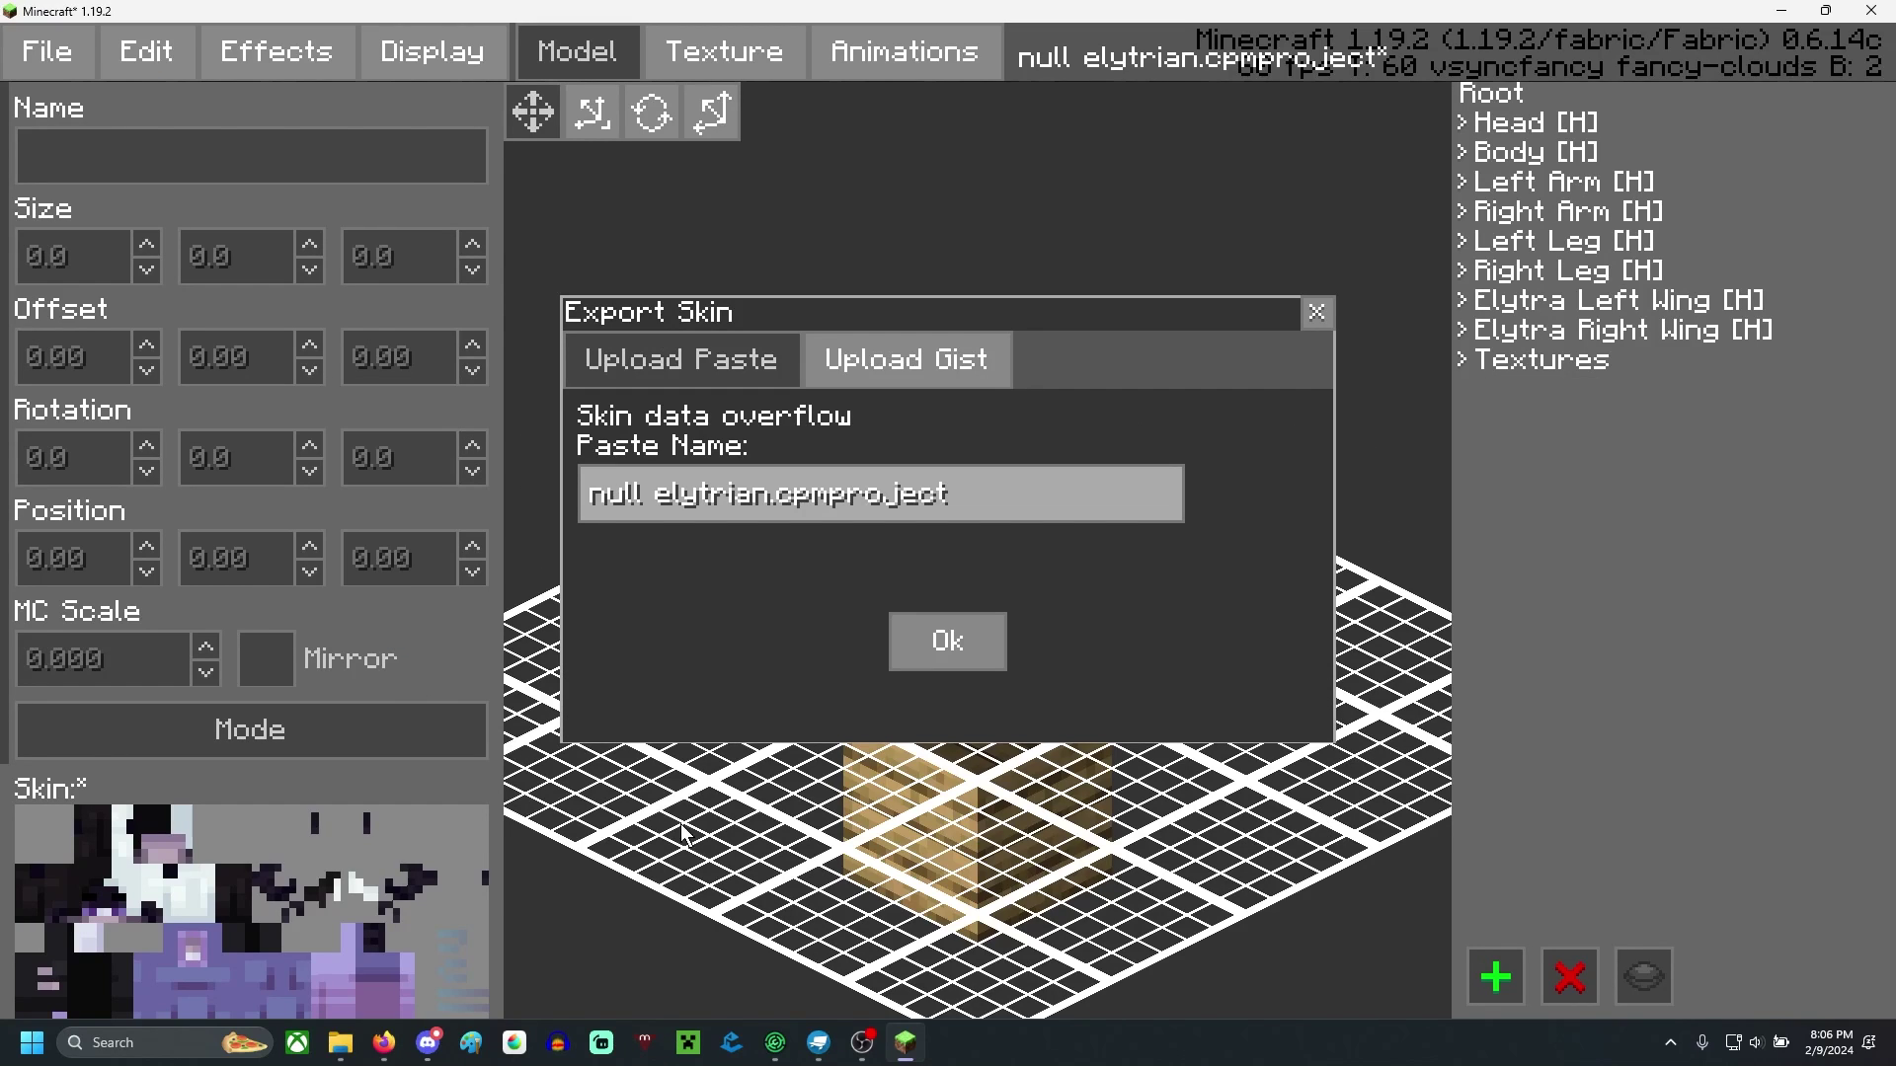
{"action": "left_click", "coordinate": [940, 669]}
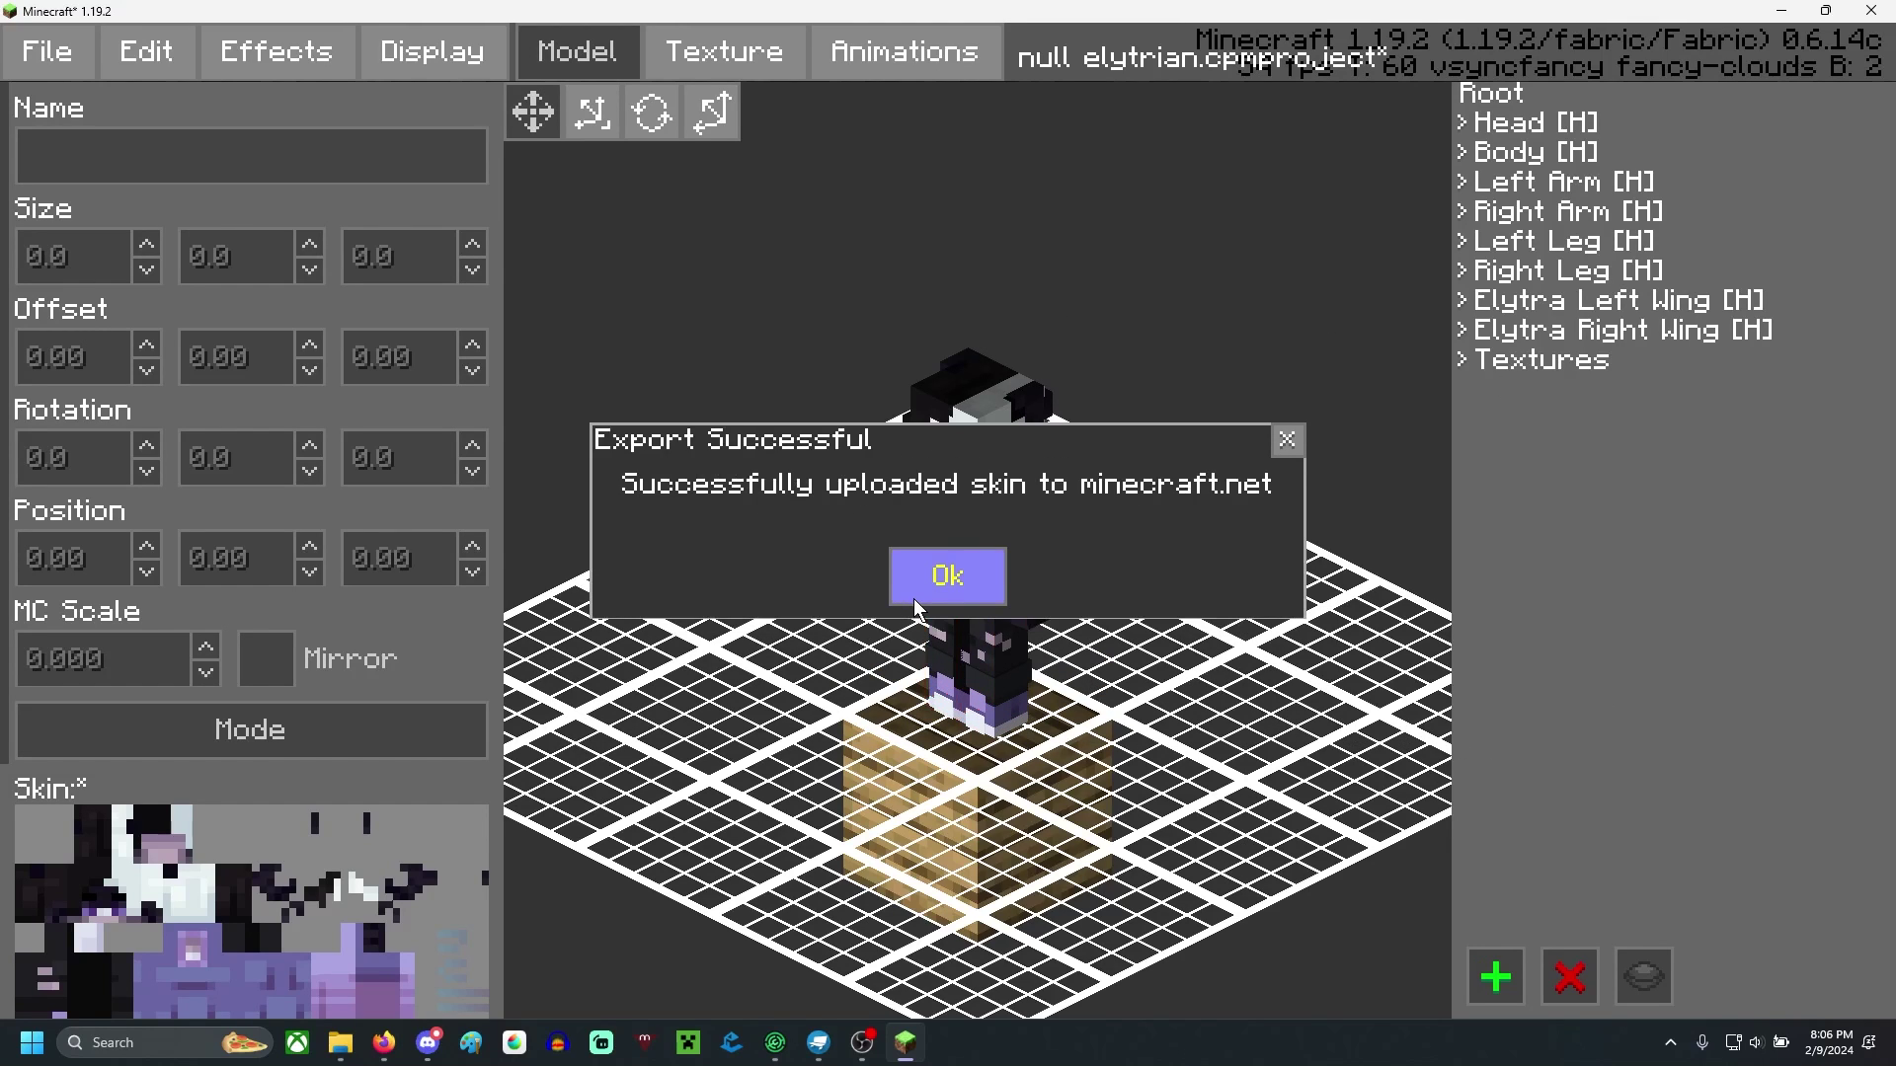
{"action": "left_click", "coordinate": [911, 592]}
- Save the null elytrian project and launch Test Ingame
{"action": "left_click", "coordinate": [54, 64]}
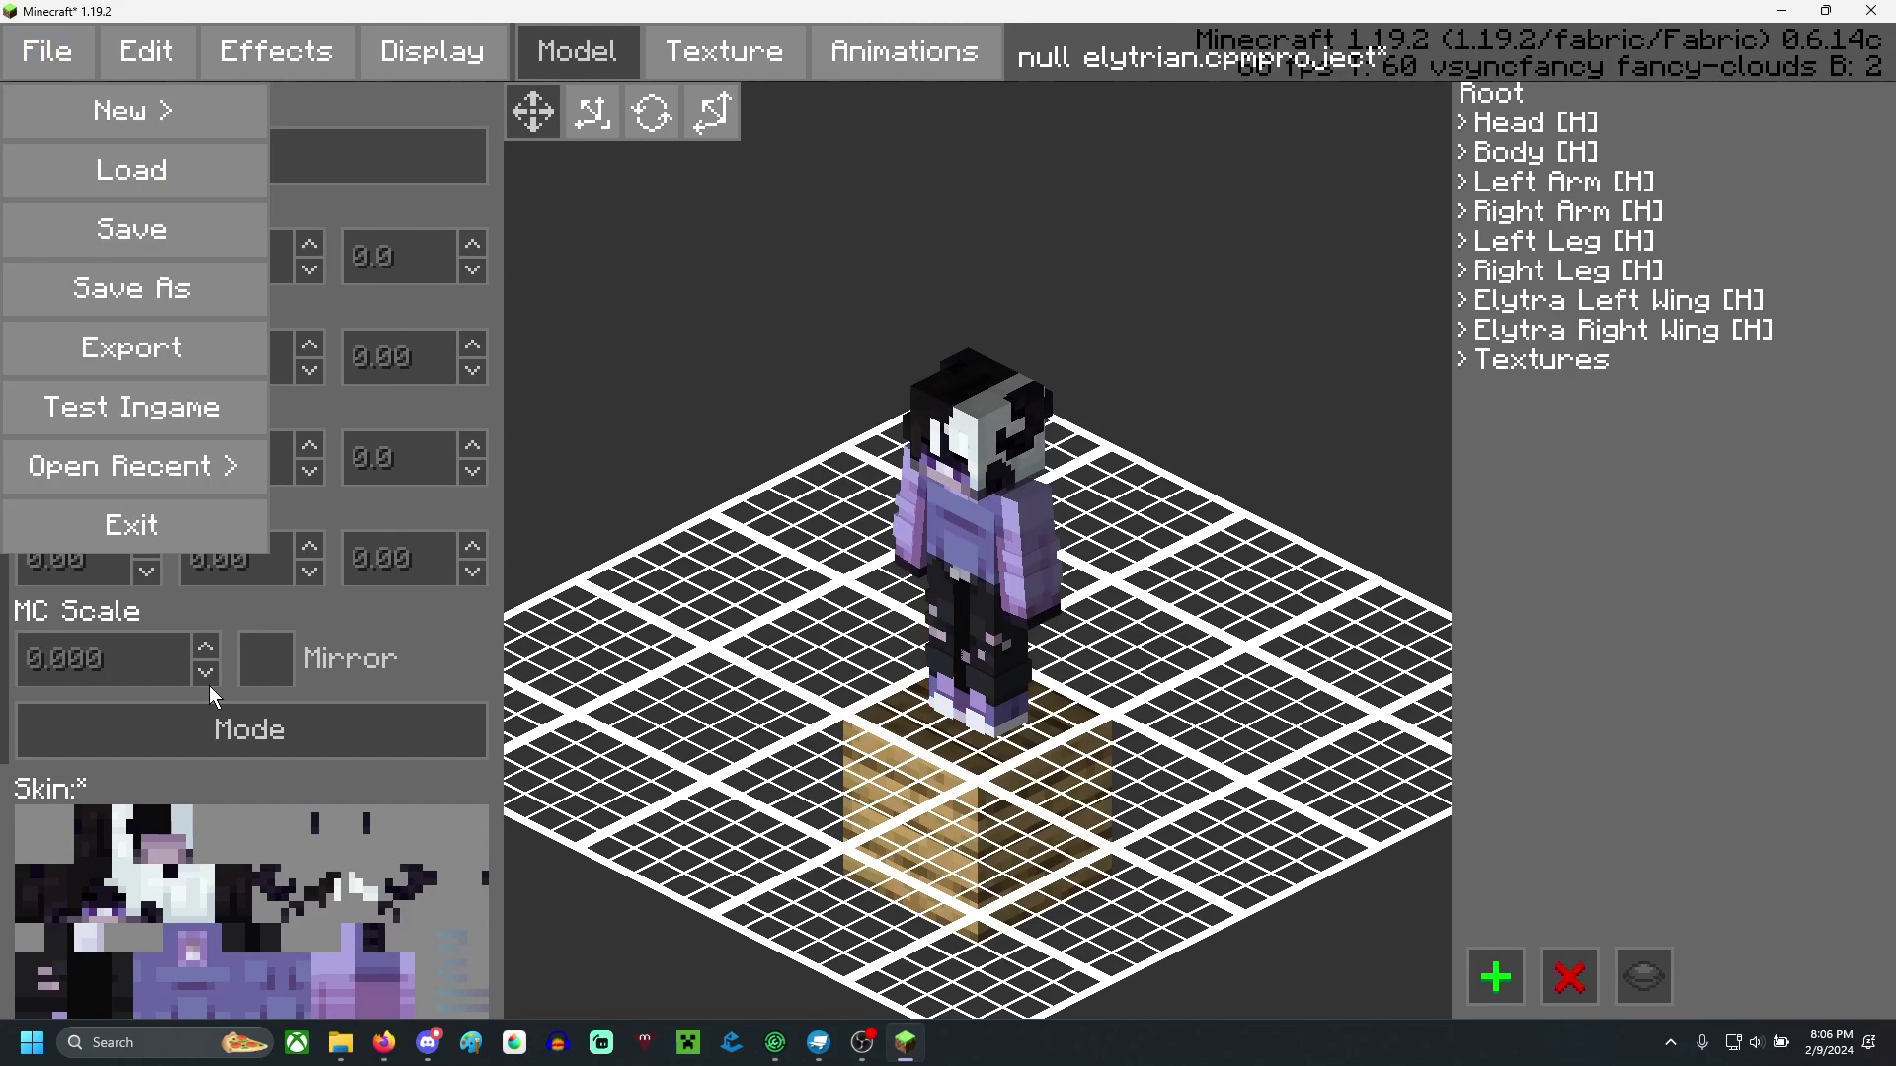
{"action": "left_click", "coordinate": [170, 412]}
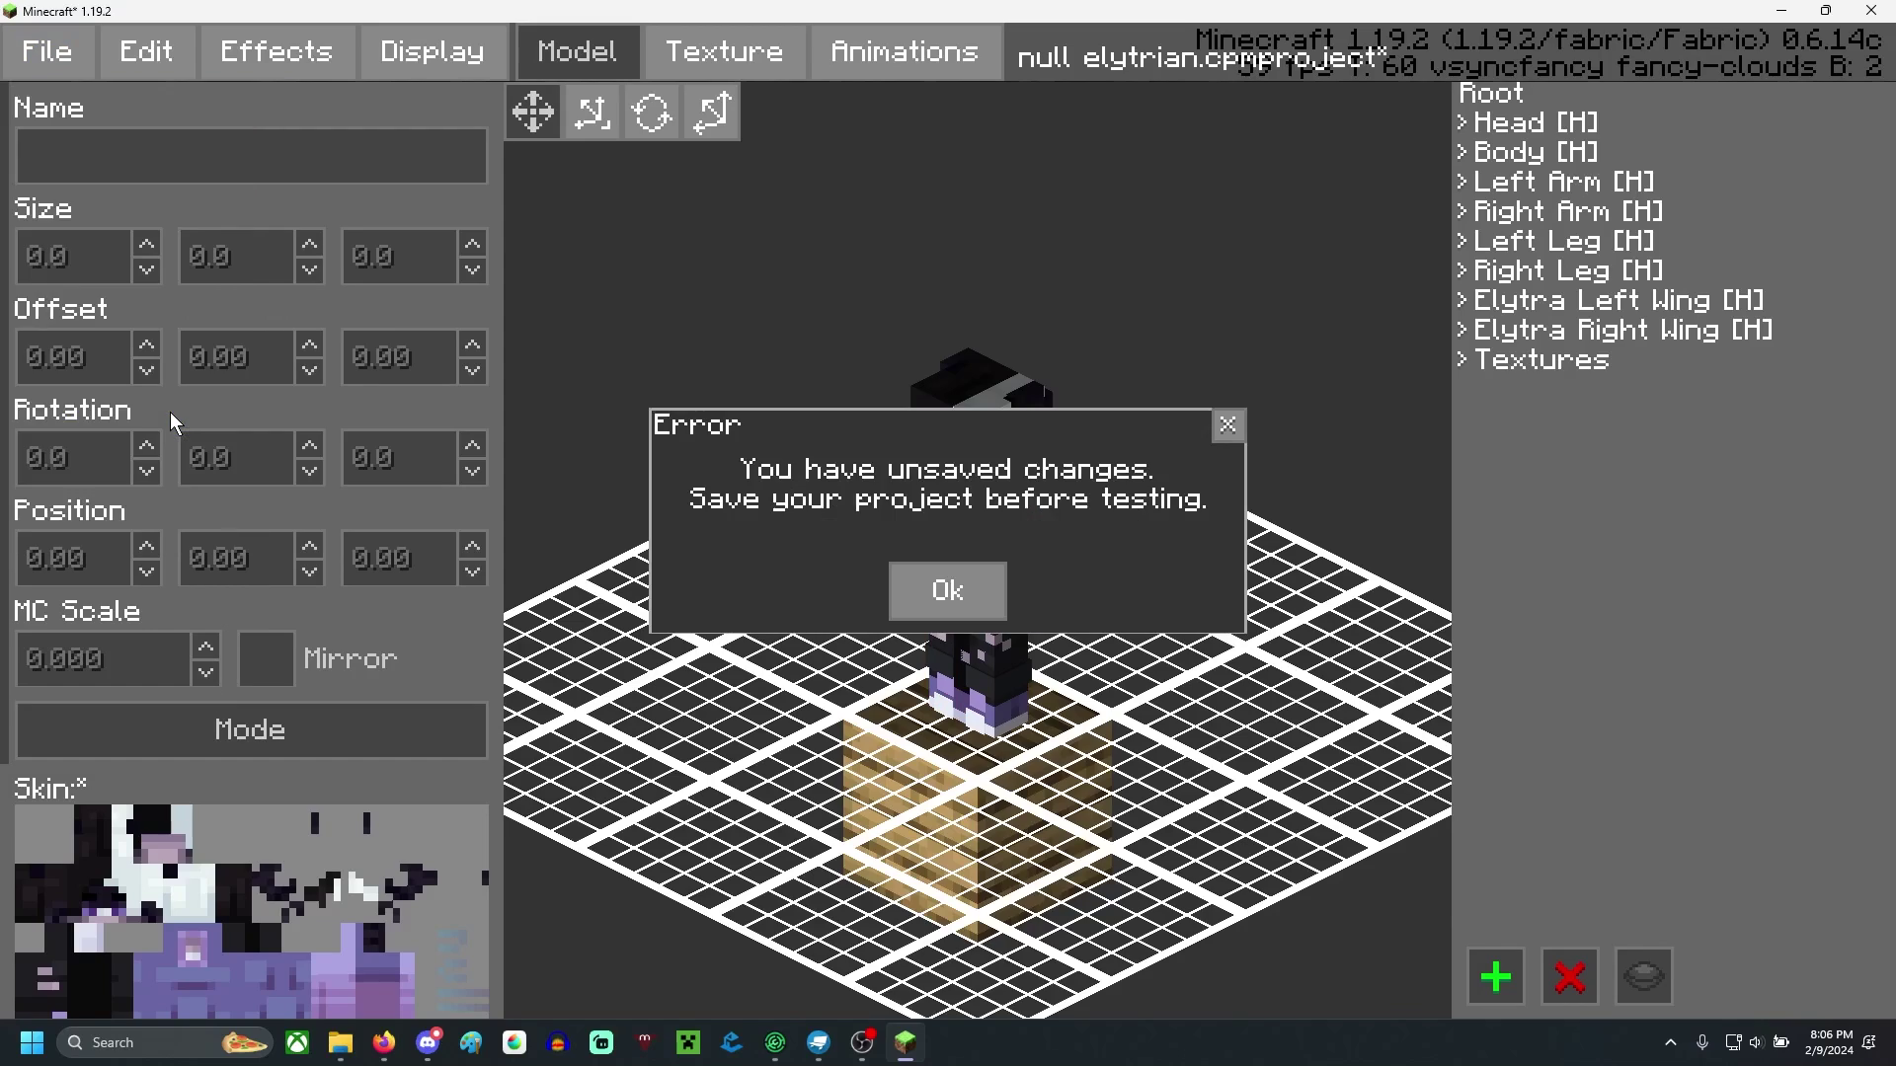
{"action": "left_click", "coordinate": [952, 603]}
{"action": "left_click", "coordinate": [24, 44]}
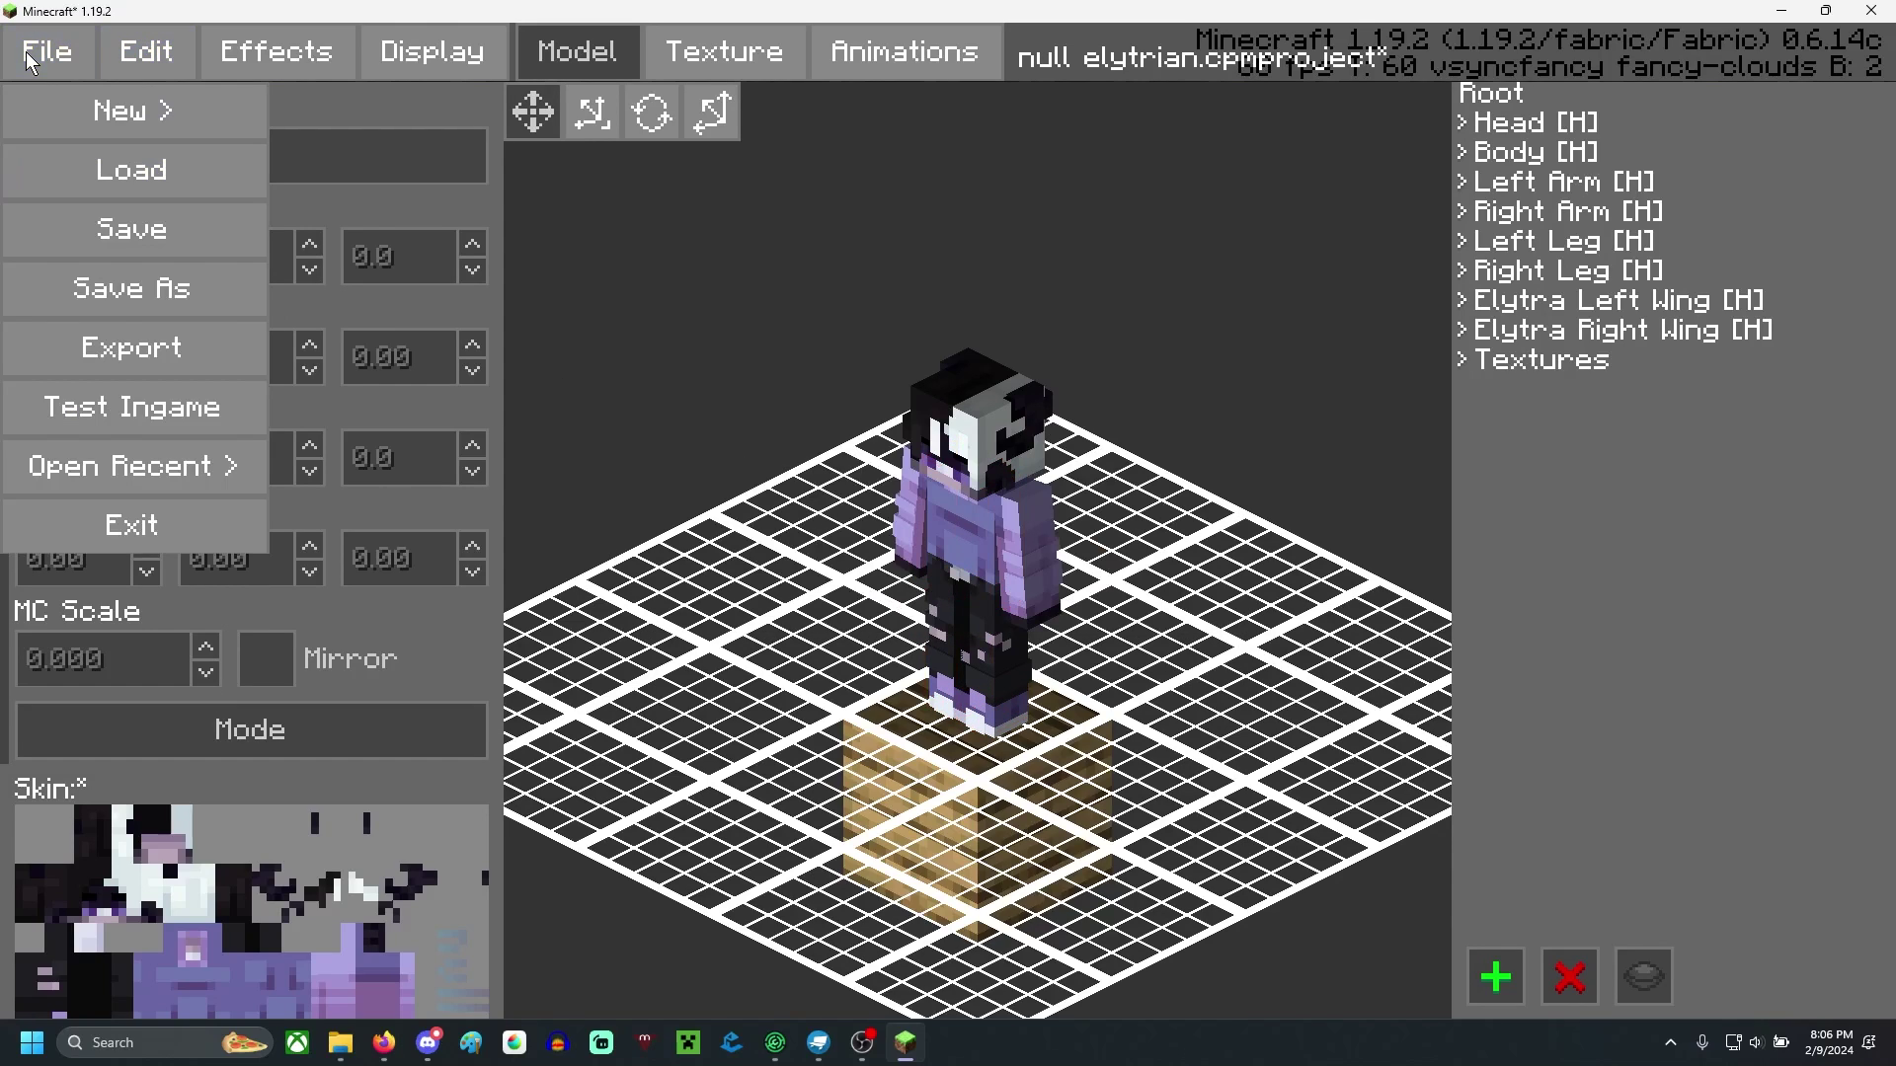
{"action": "left_click", "coordinate": [233, 245]}
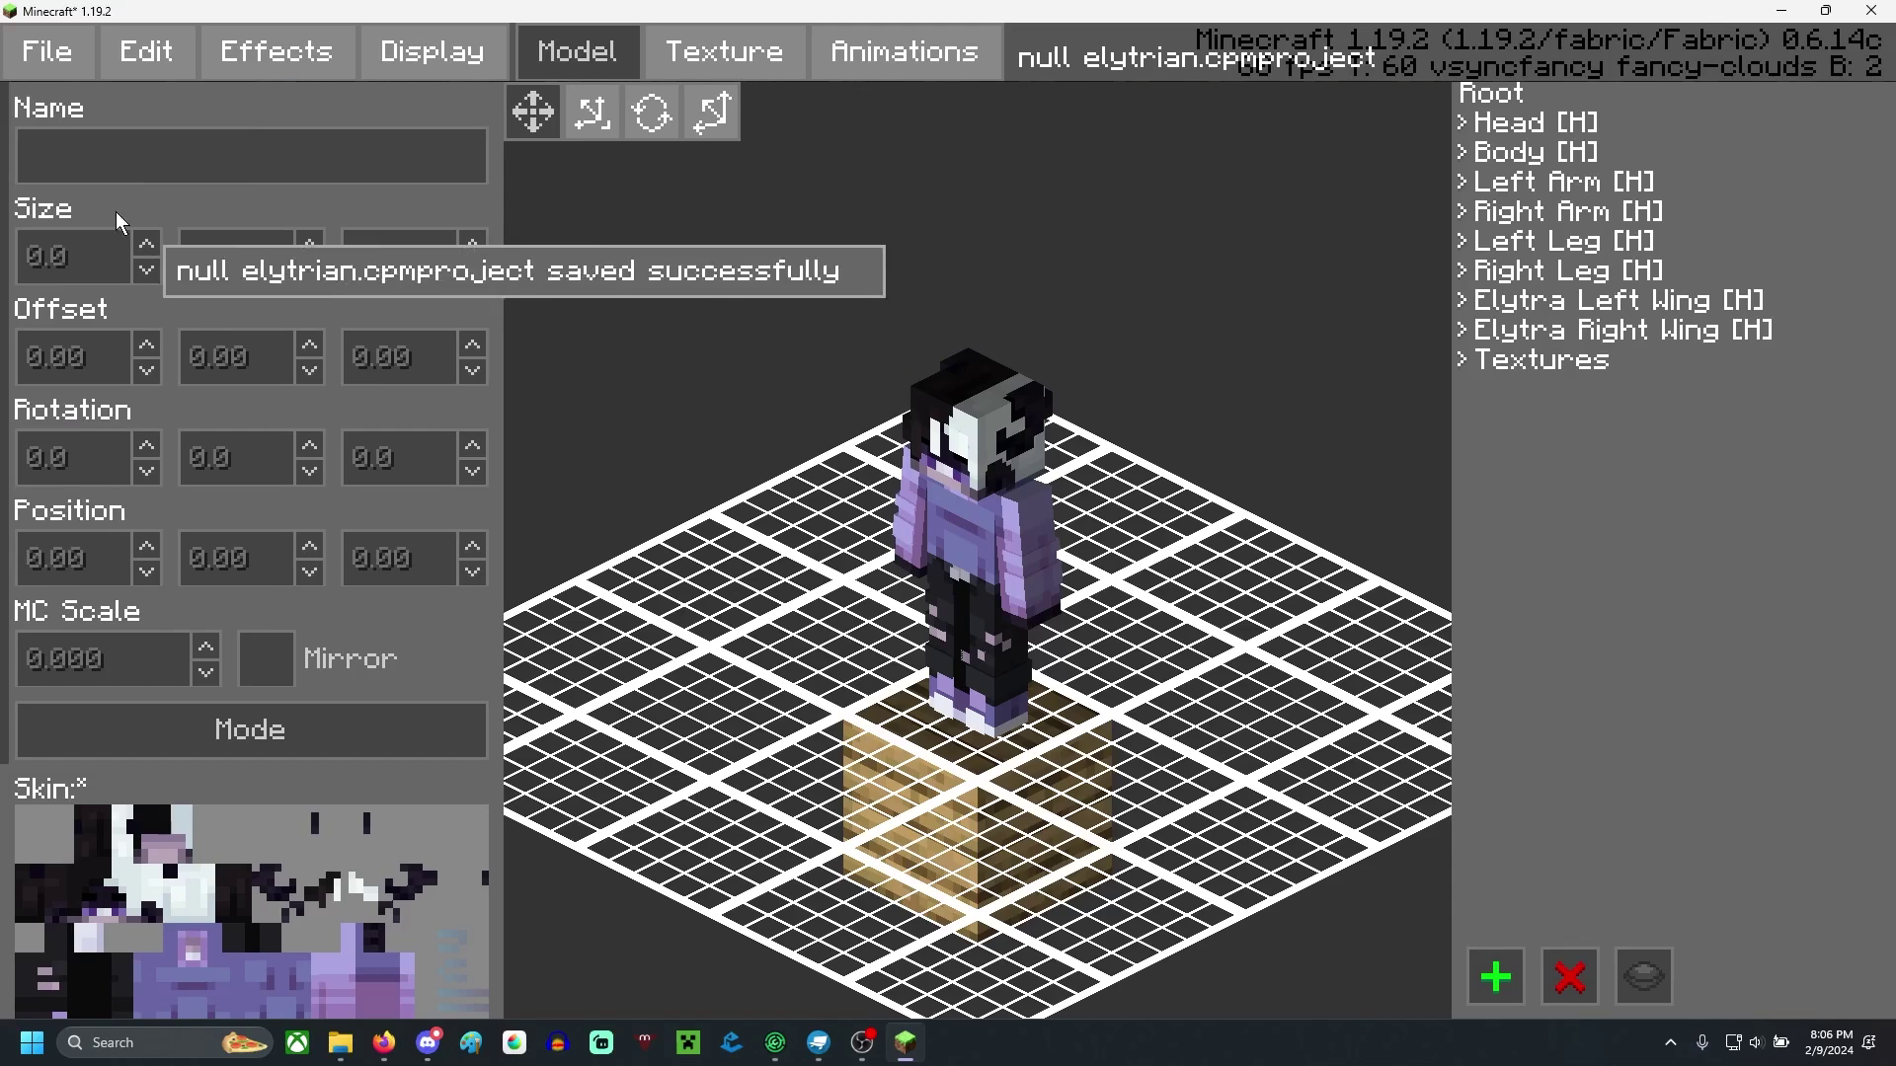
{"action": "left_click", "coordinate": [47, 52]}
{"action": "left_click", "coordinate": [138, 405]}
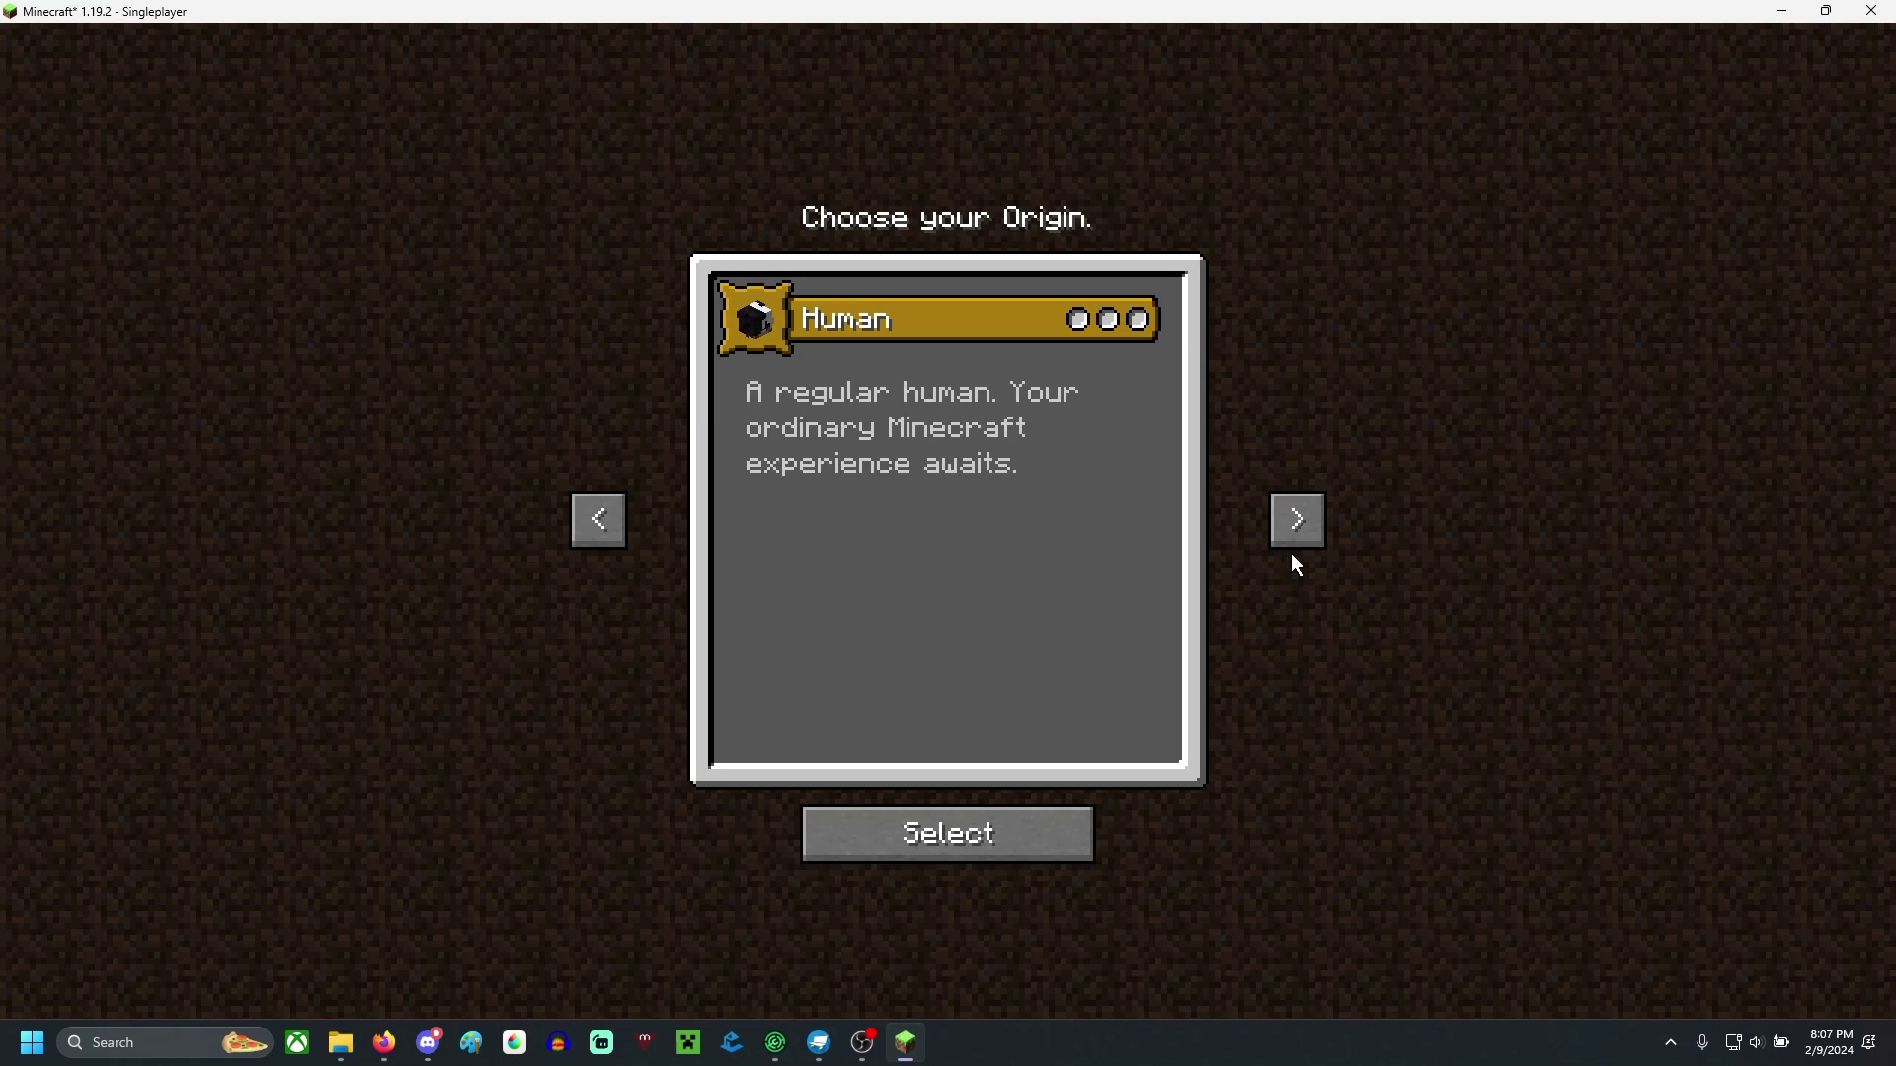
- Browse the origins and choose Elytrian to enter the test world
{"action": "left_click", "coordinate": [1307, 531]}
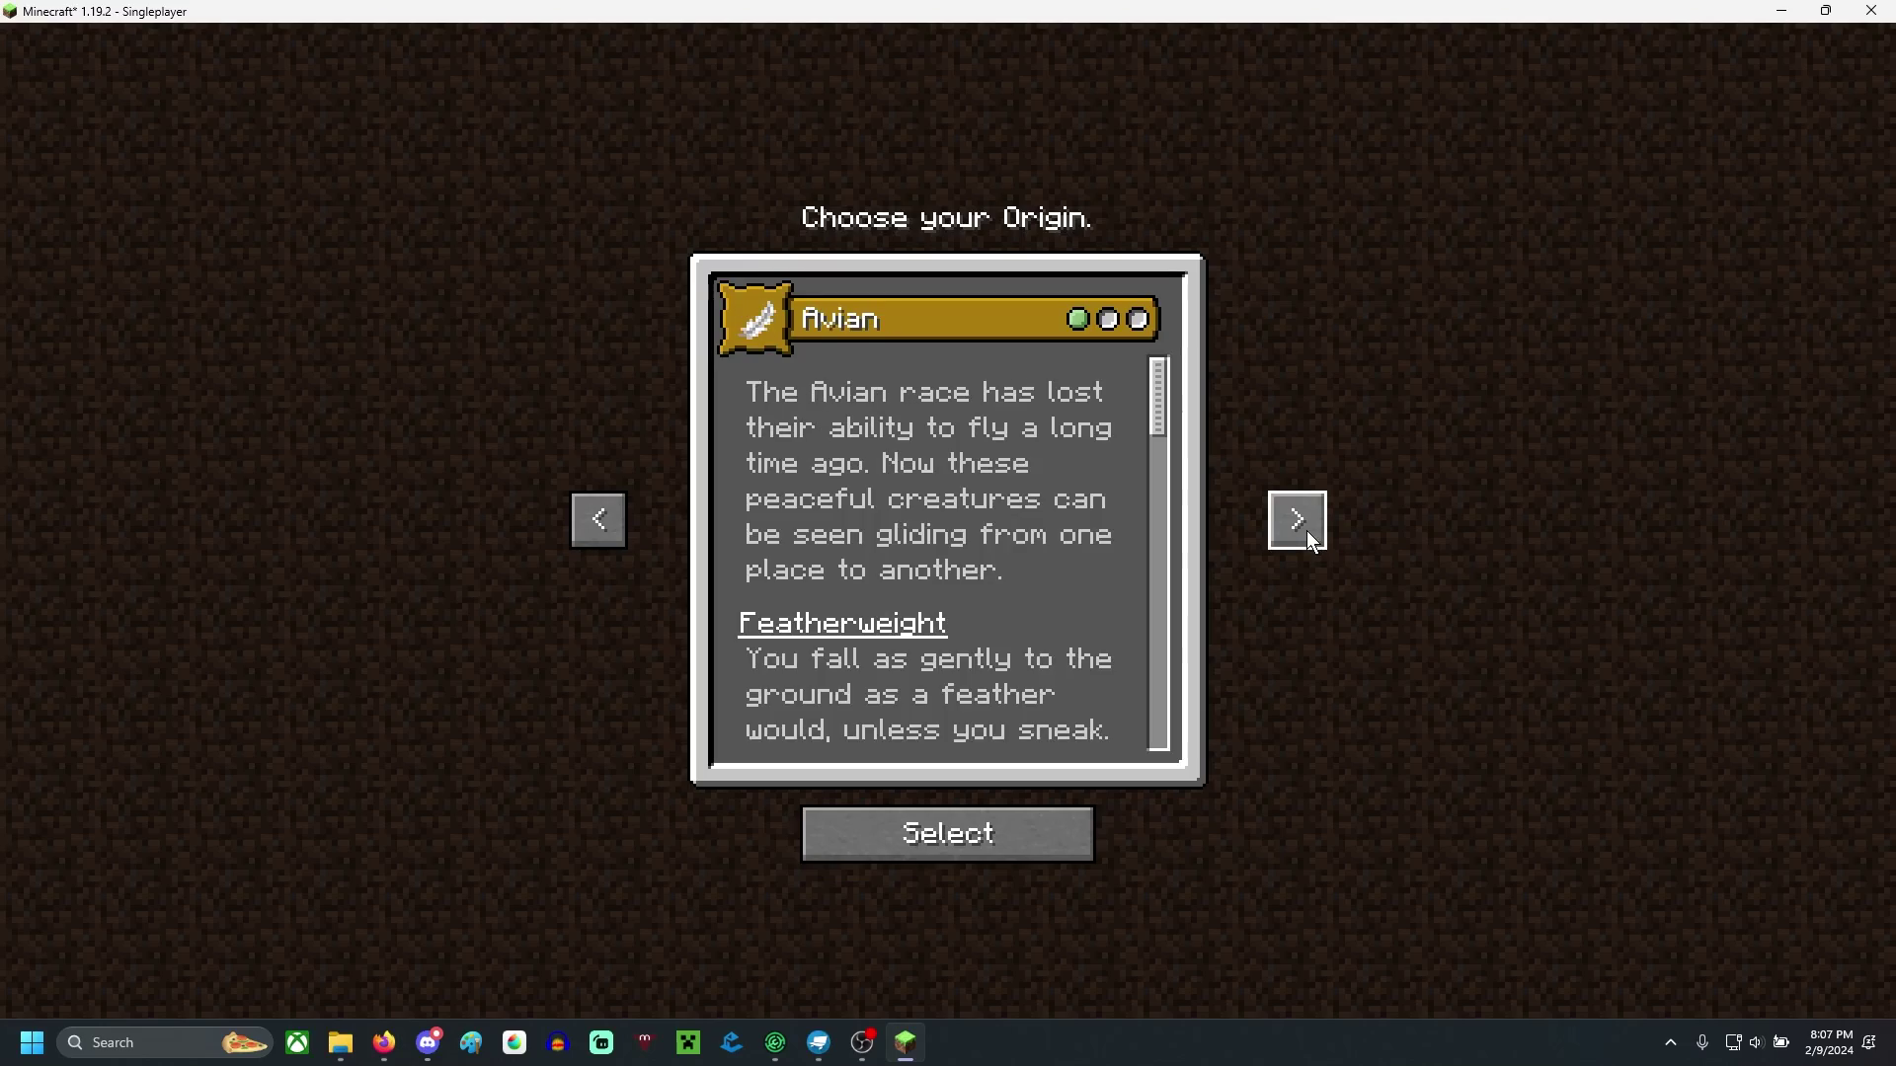
{"action": "left_click", "coordinate": [1307, 532]}
{"action": "left_click", "coordinate": [1307, 530]}
{"action": "left_click", "coordinate": [599, 519]}
{"action": "left_click", "coordinate": [948, 833]}
- Watch the player in third-person views while walking up the birch hill, then open the CPM editor
{"action": "key", "text": "F5"}
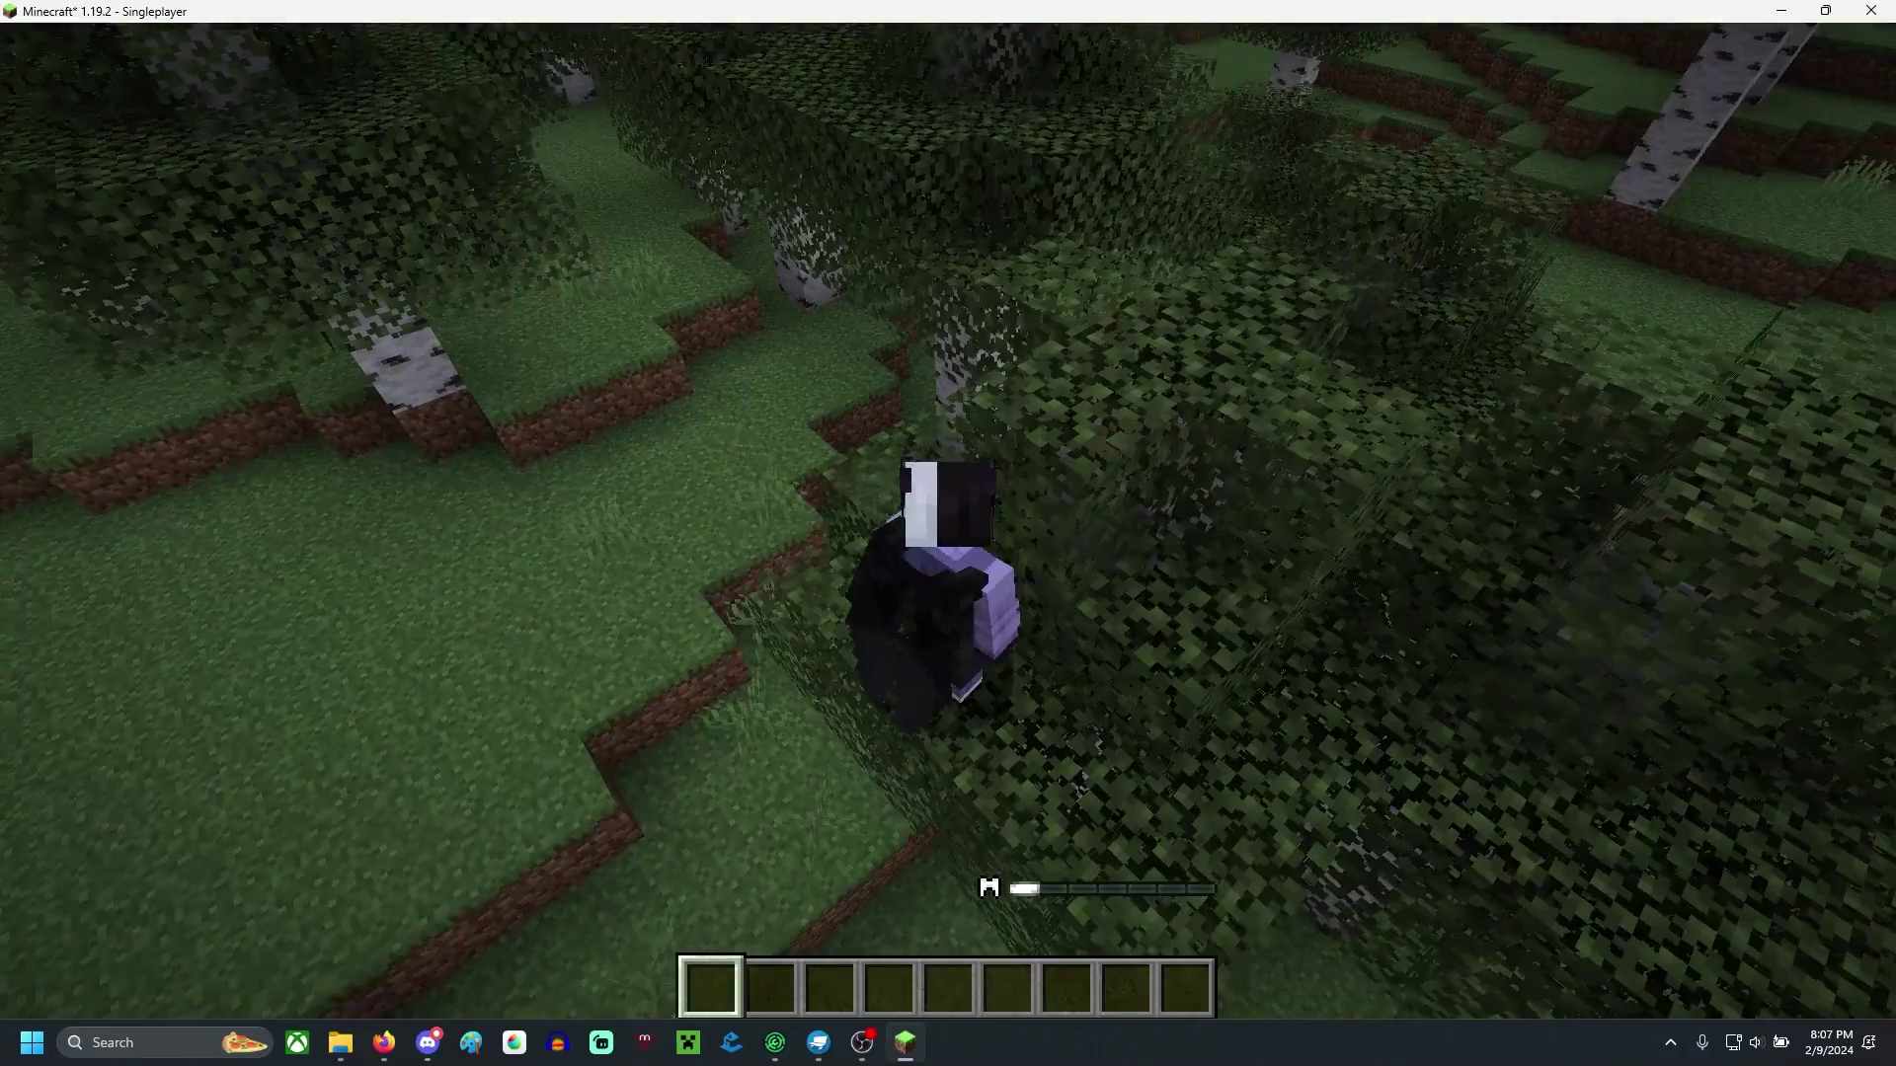
{"action": "key", "text": "e"}
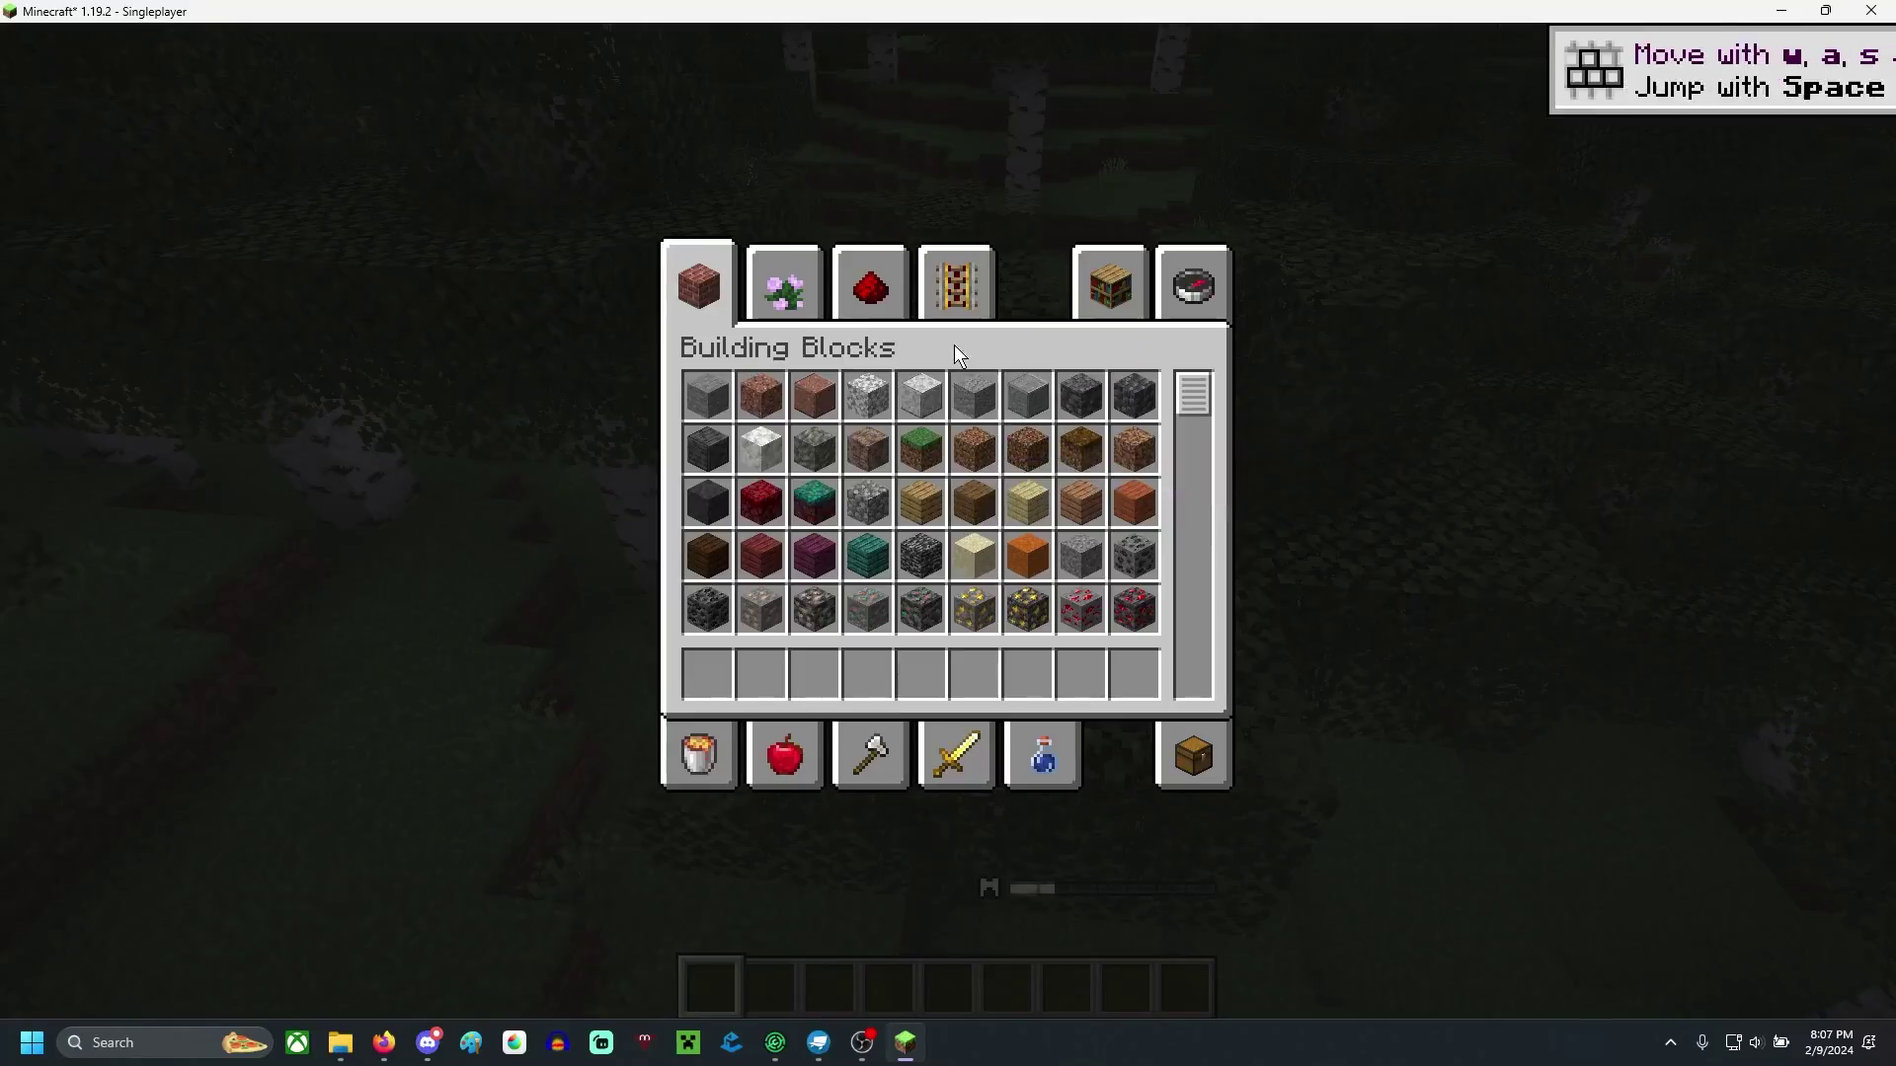
{"action": "key", "text": "e"}
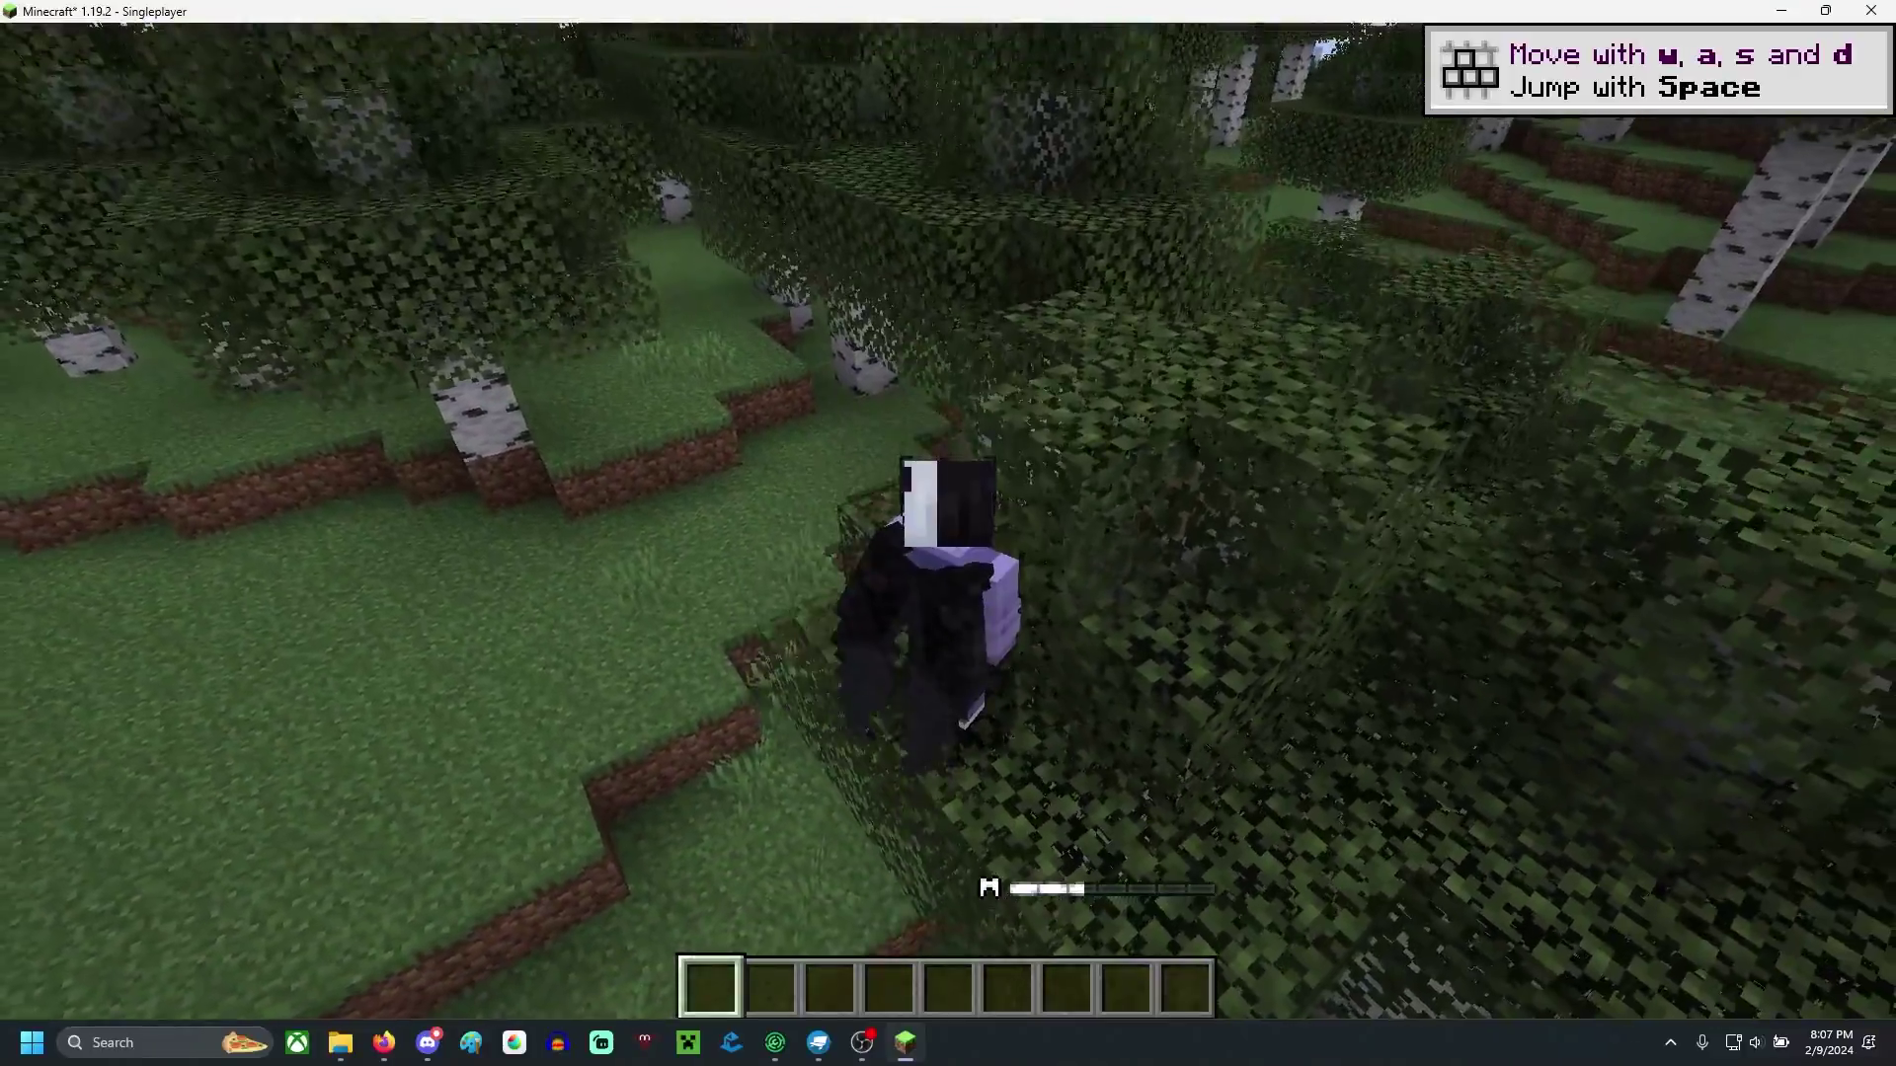
{"action": "key", "text": "F5"}
{"action": "key", "text": "F5"}
{"action": "key", "text": "F5"}
{"action": "key", "text": "space"}
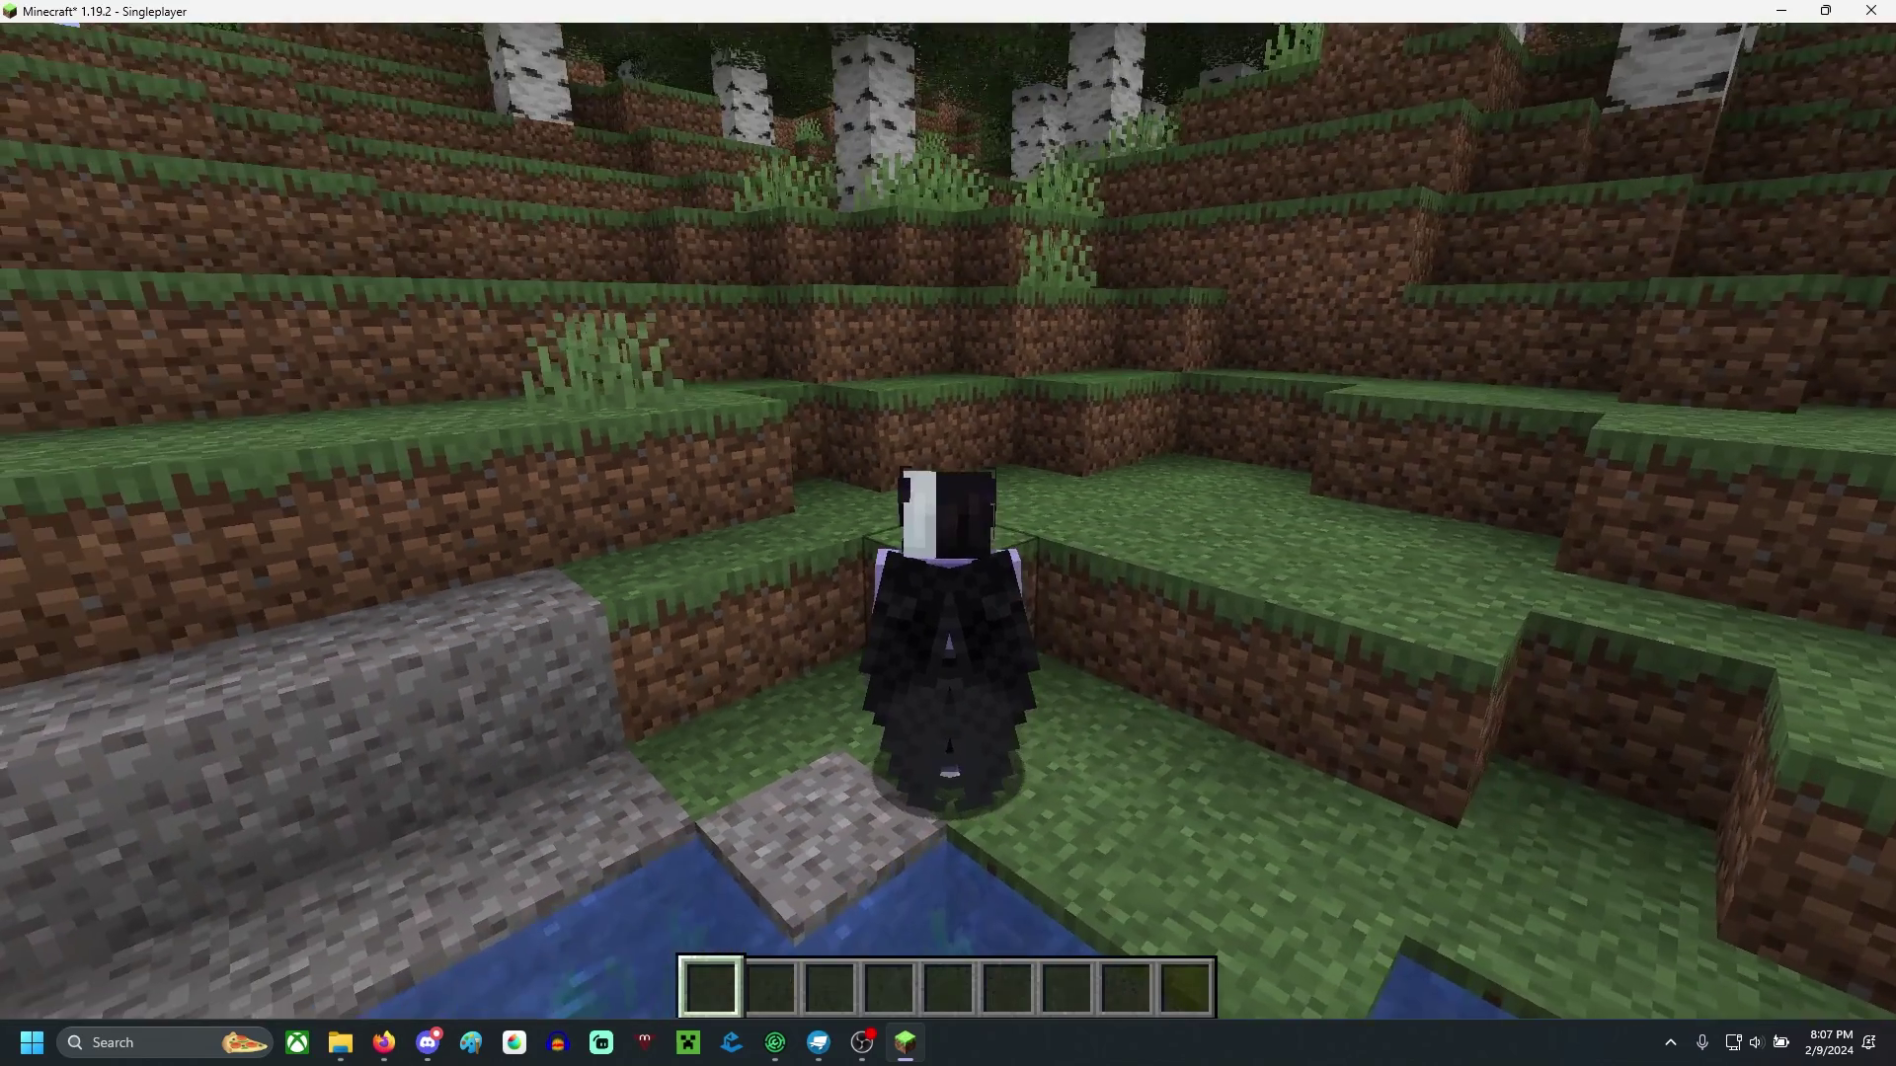
{"action": "key", "text": "w"}
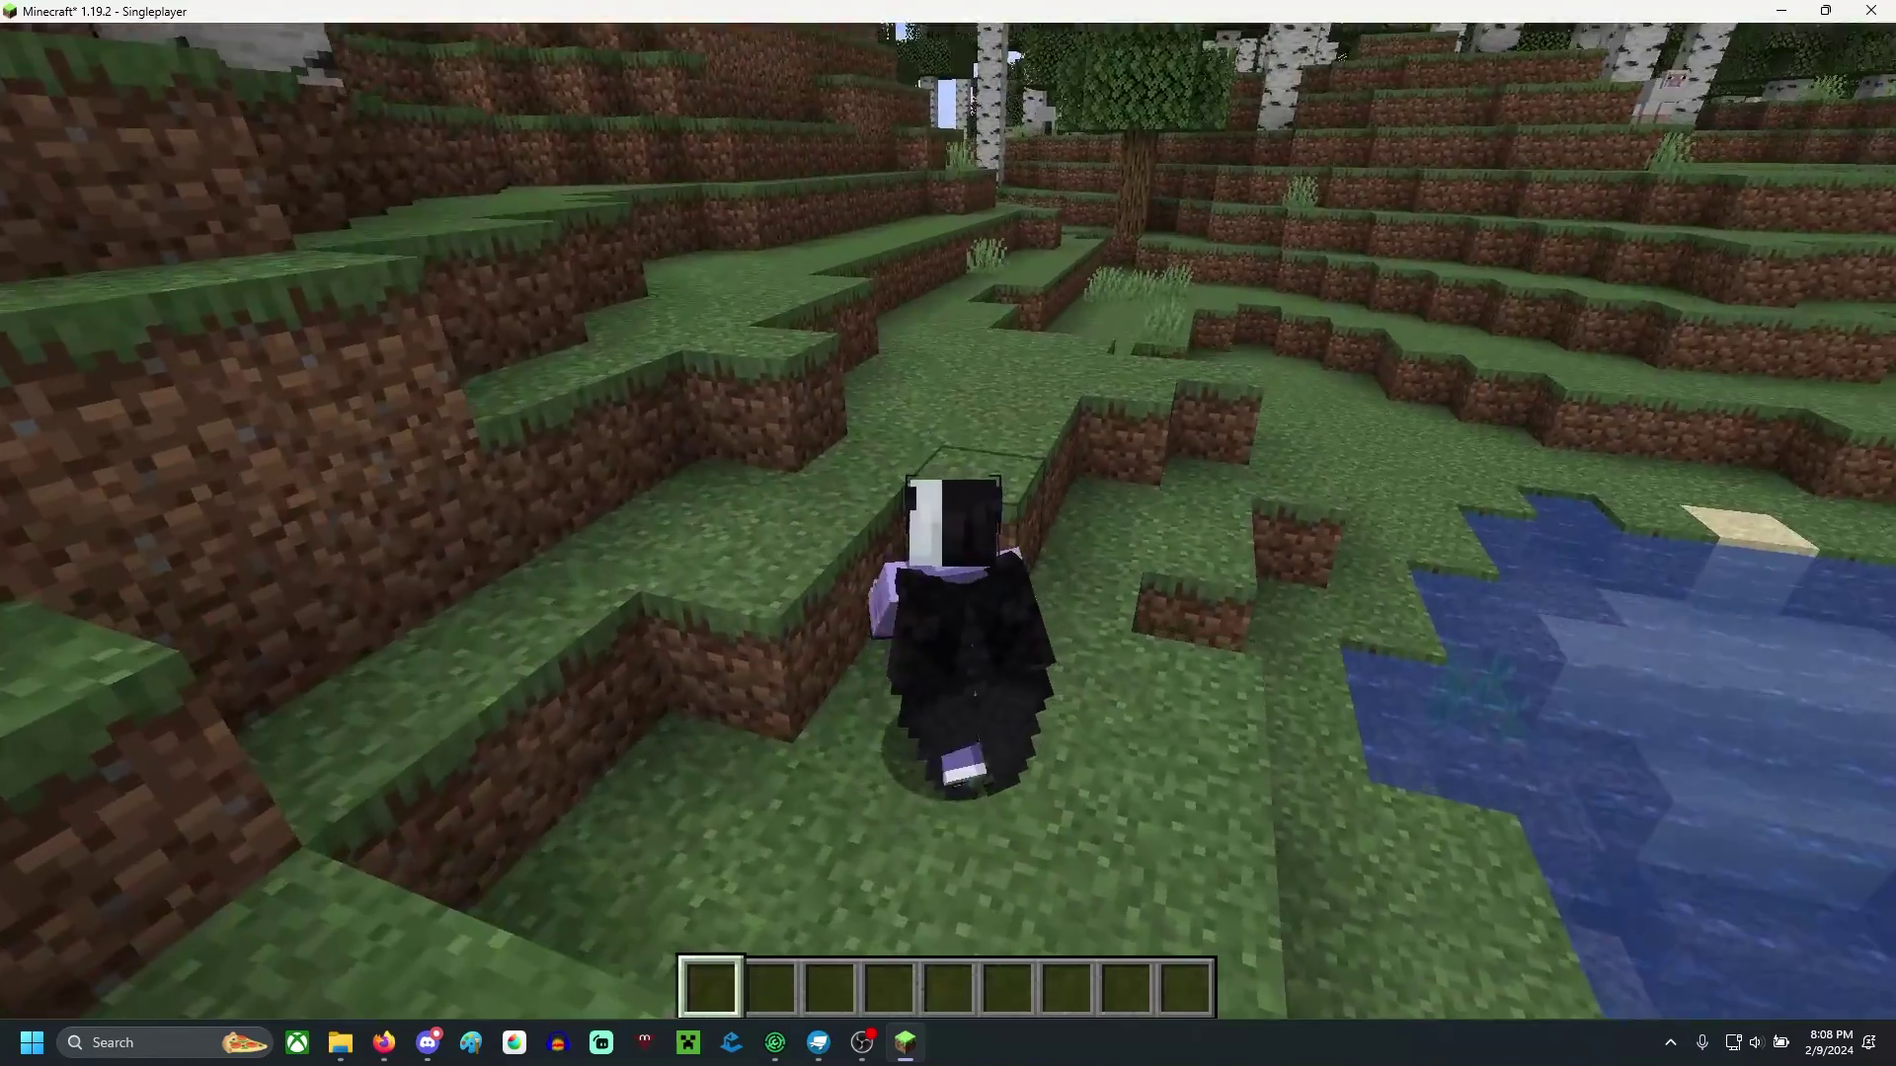
{"action": "key", "text": "F5"}
{"action": "key", "text": "F5"}
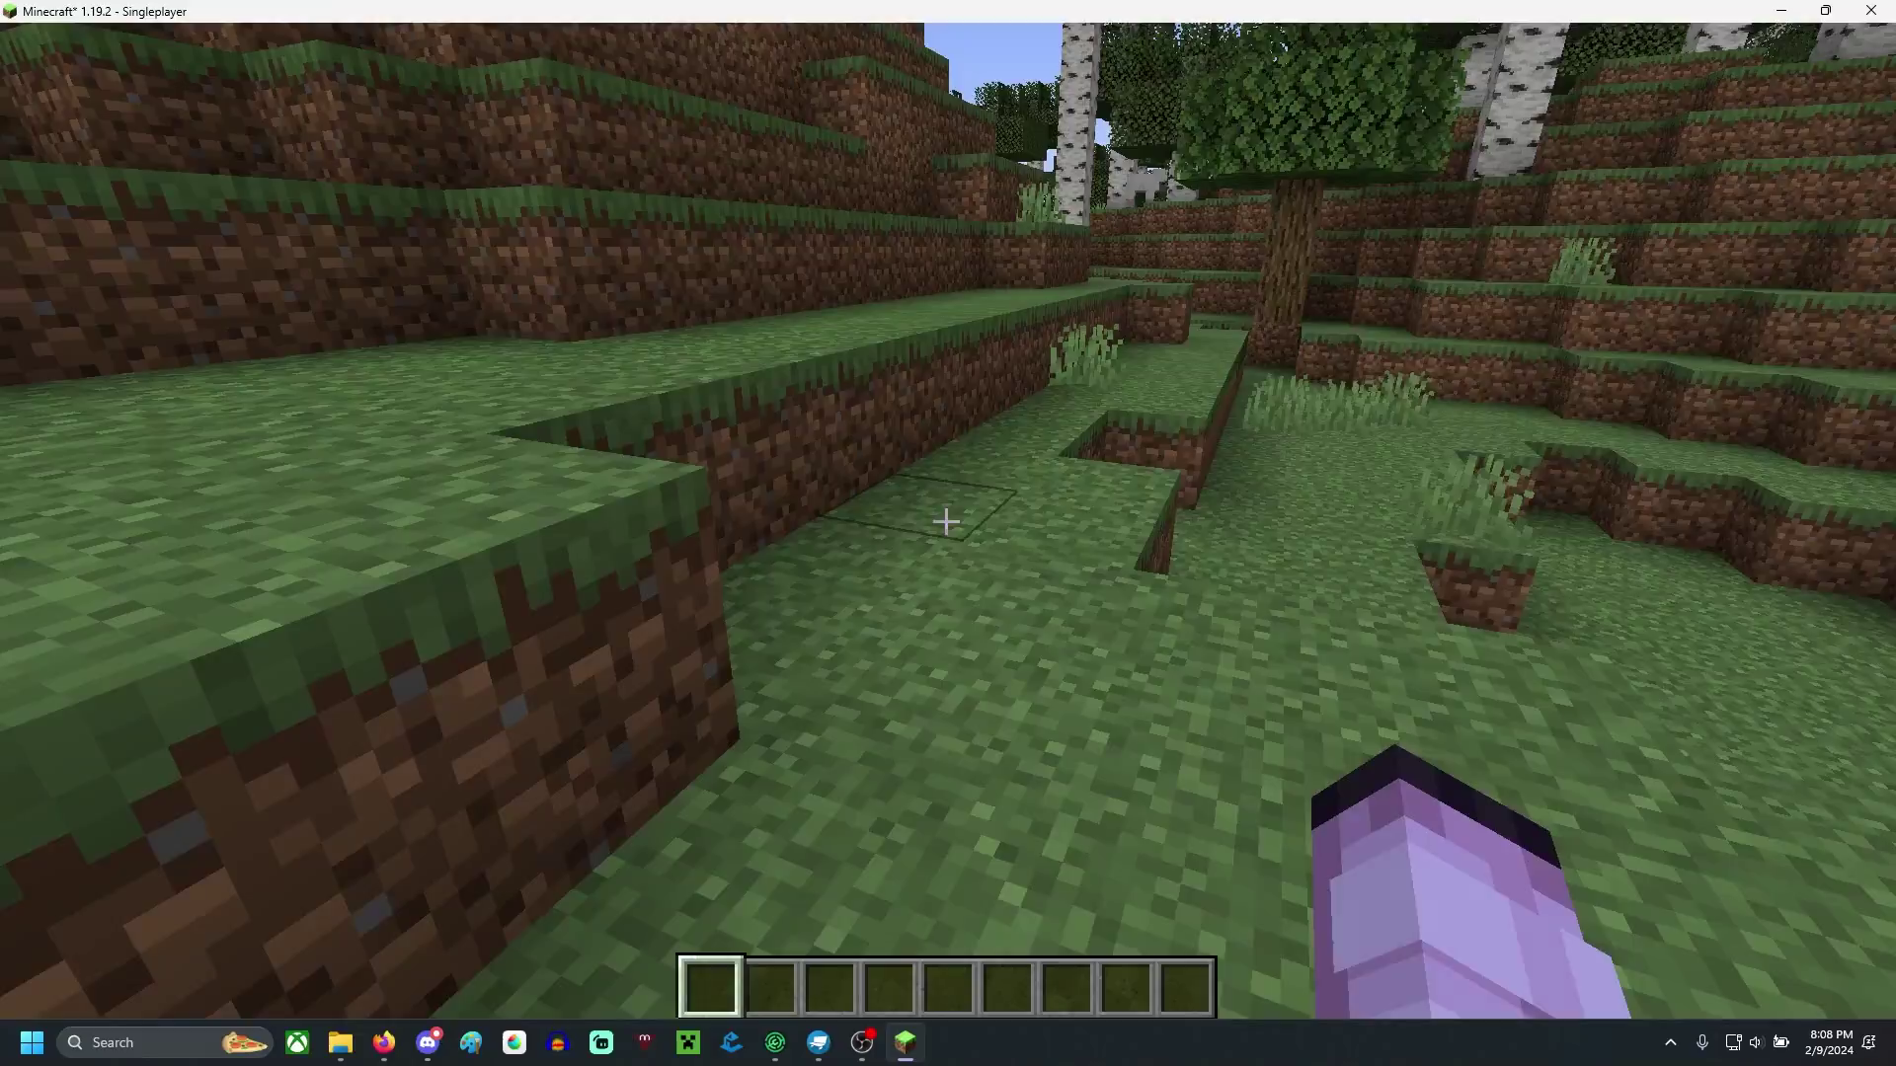
{"action": "key", "text": "w"}
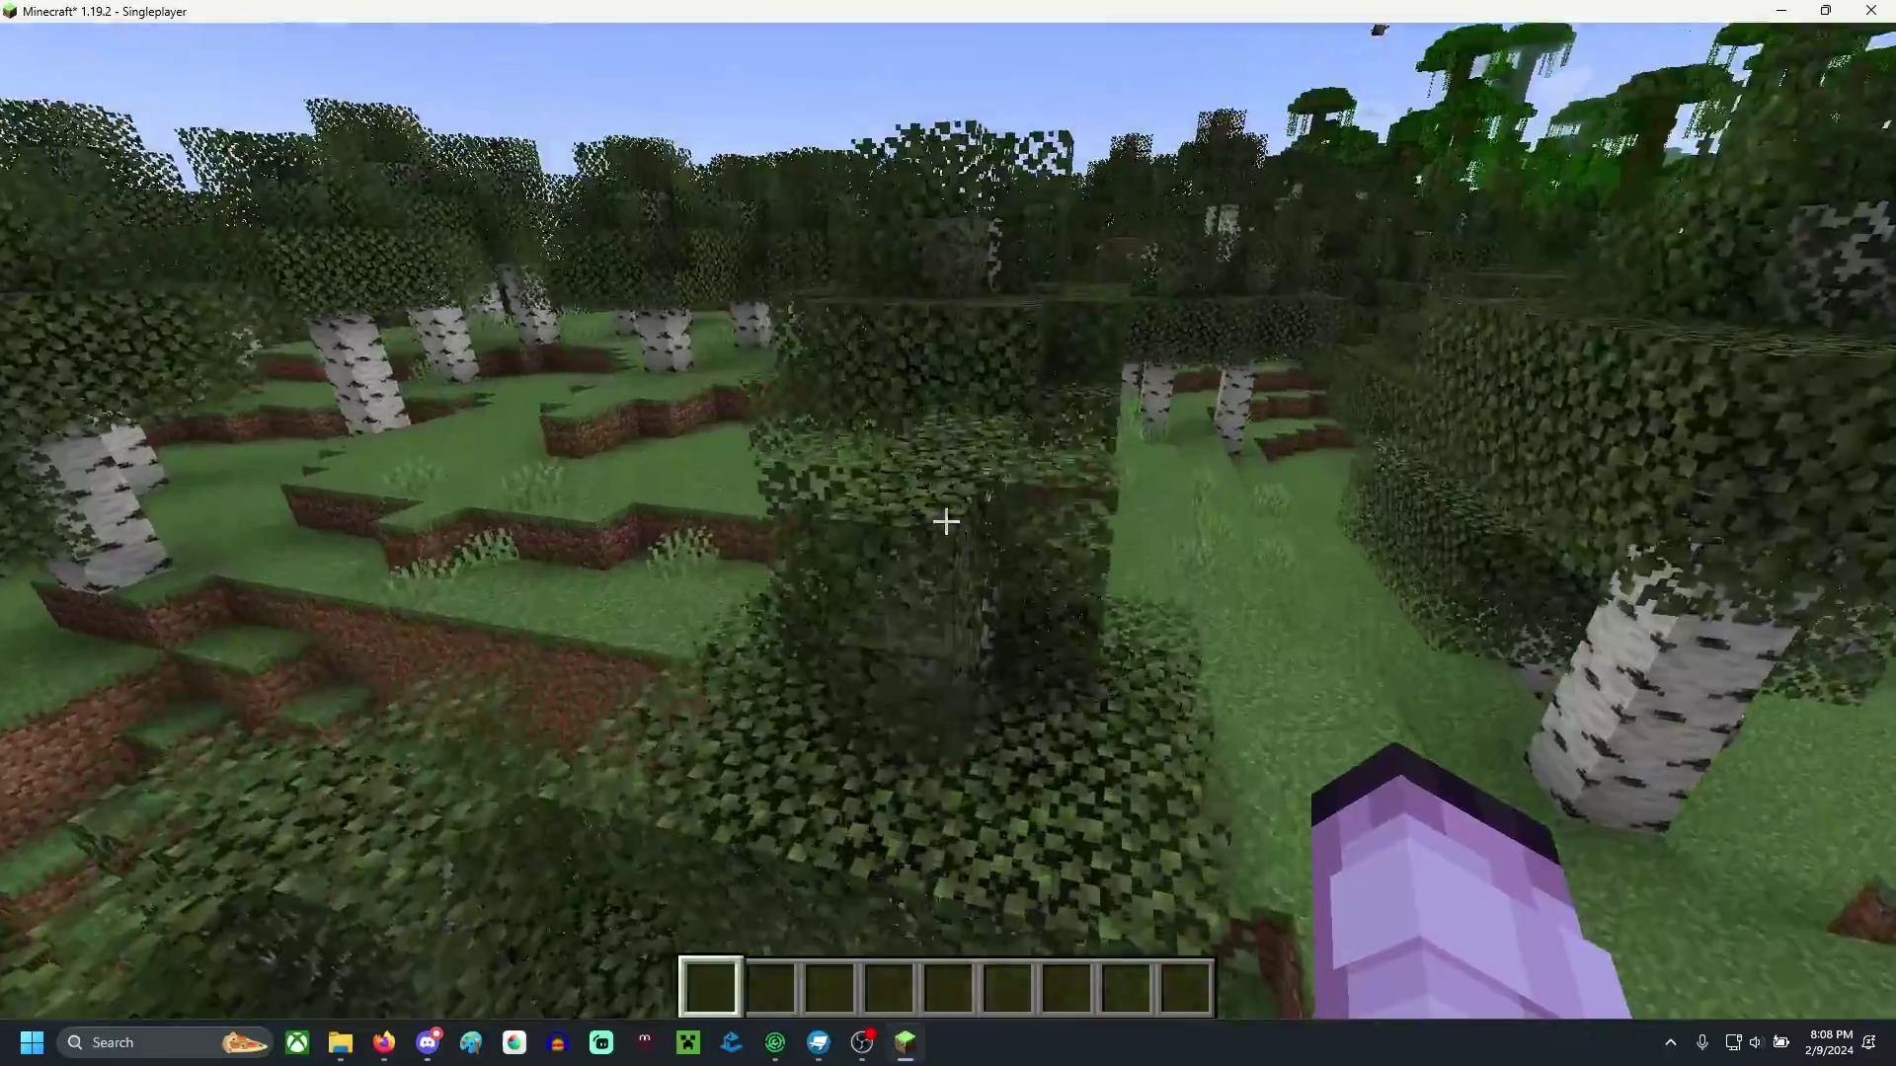
{"action": "key", "text": "F5"}
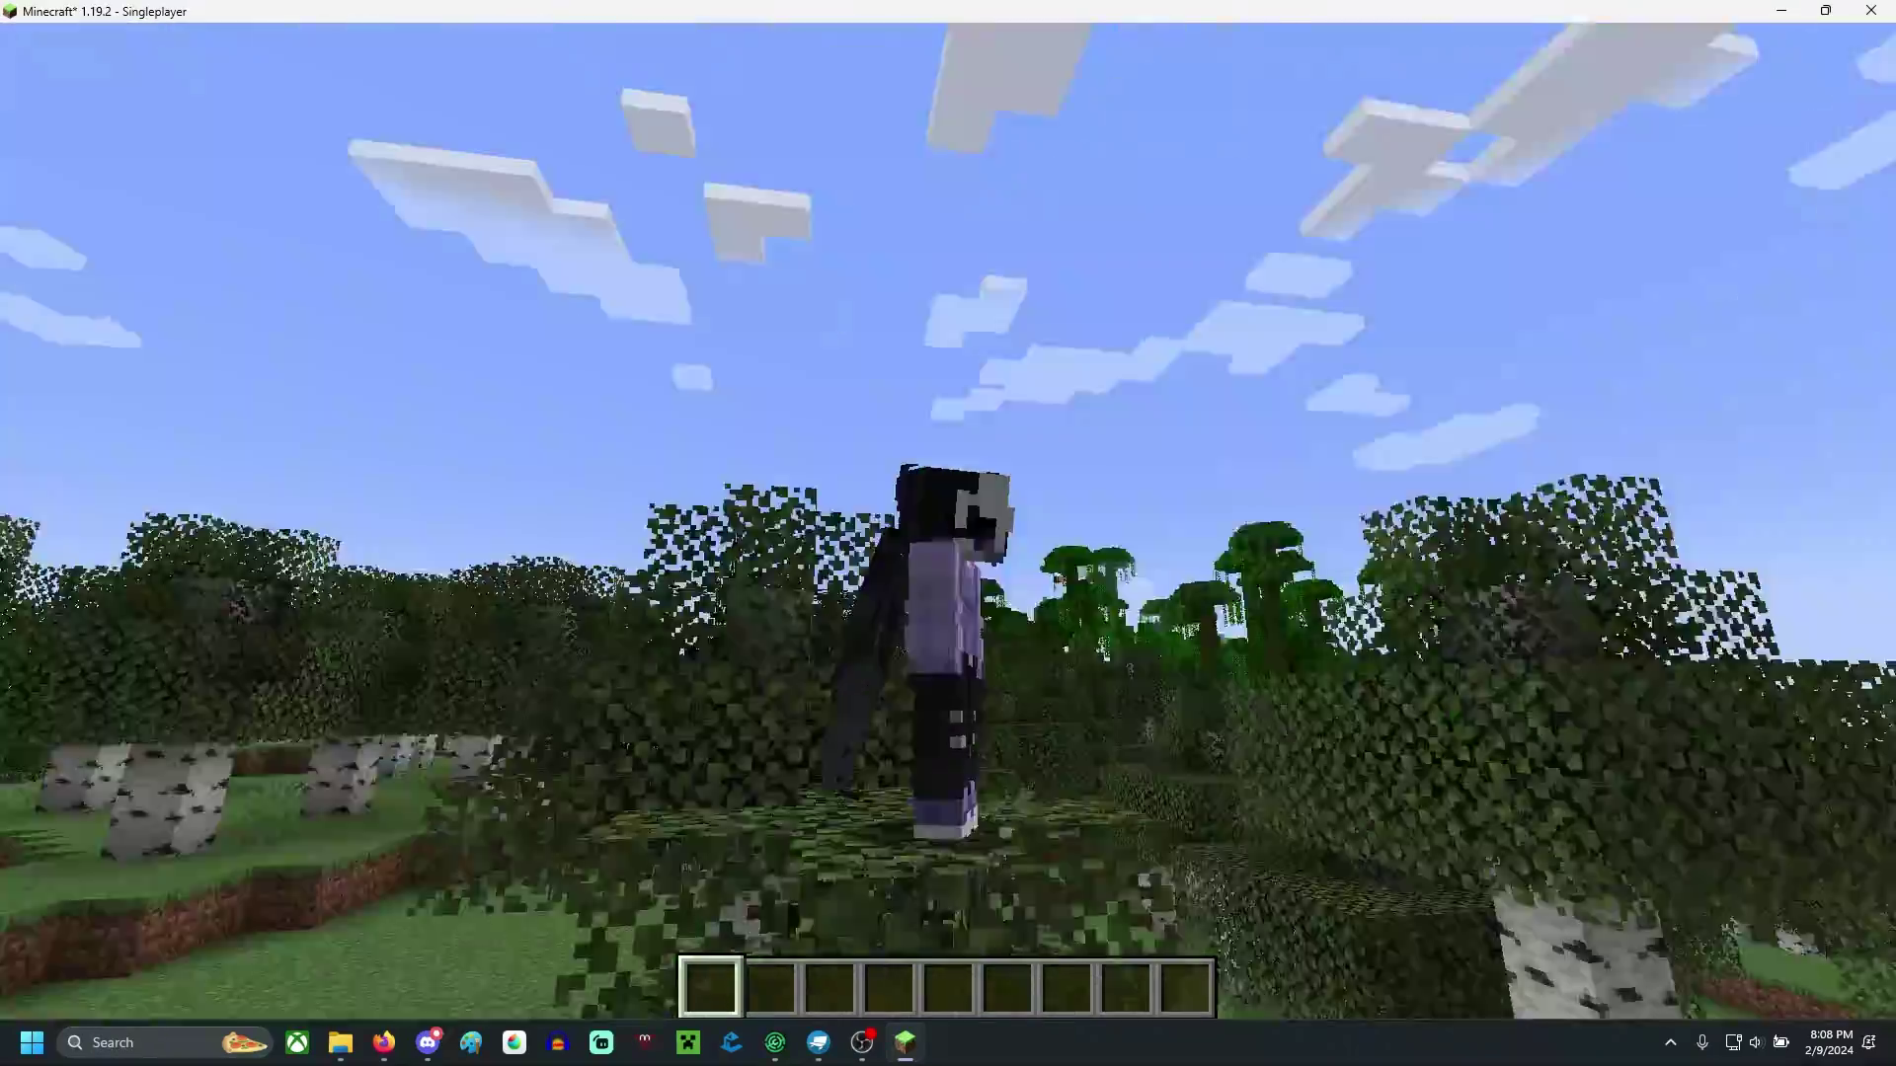
{"action": "key", "text": "Home"}
- Exit to the title screen, reopen the skin editor and load recent null elytrian.cpmproject
{"action": "left_click", "coordinate": [45, 54]}
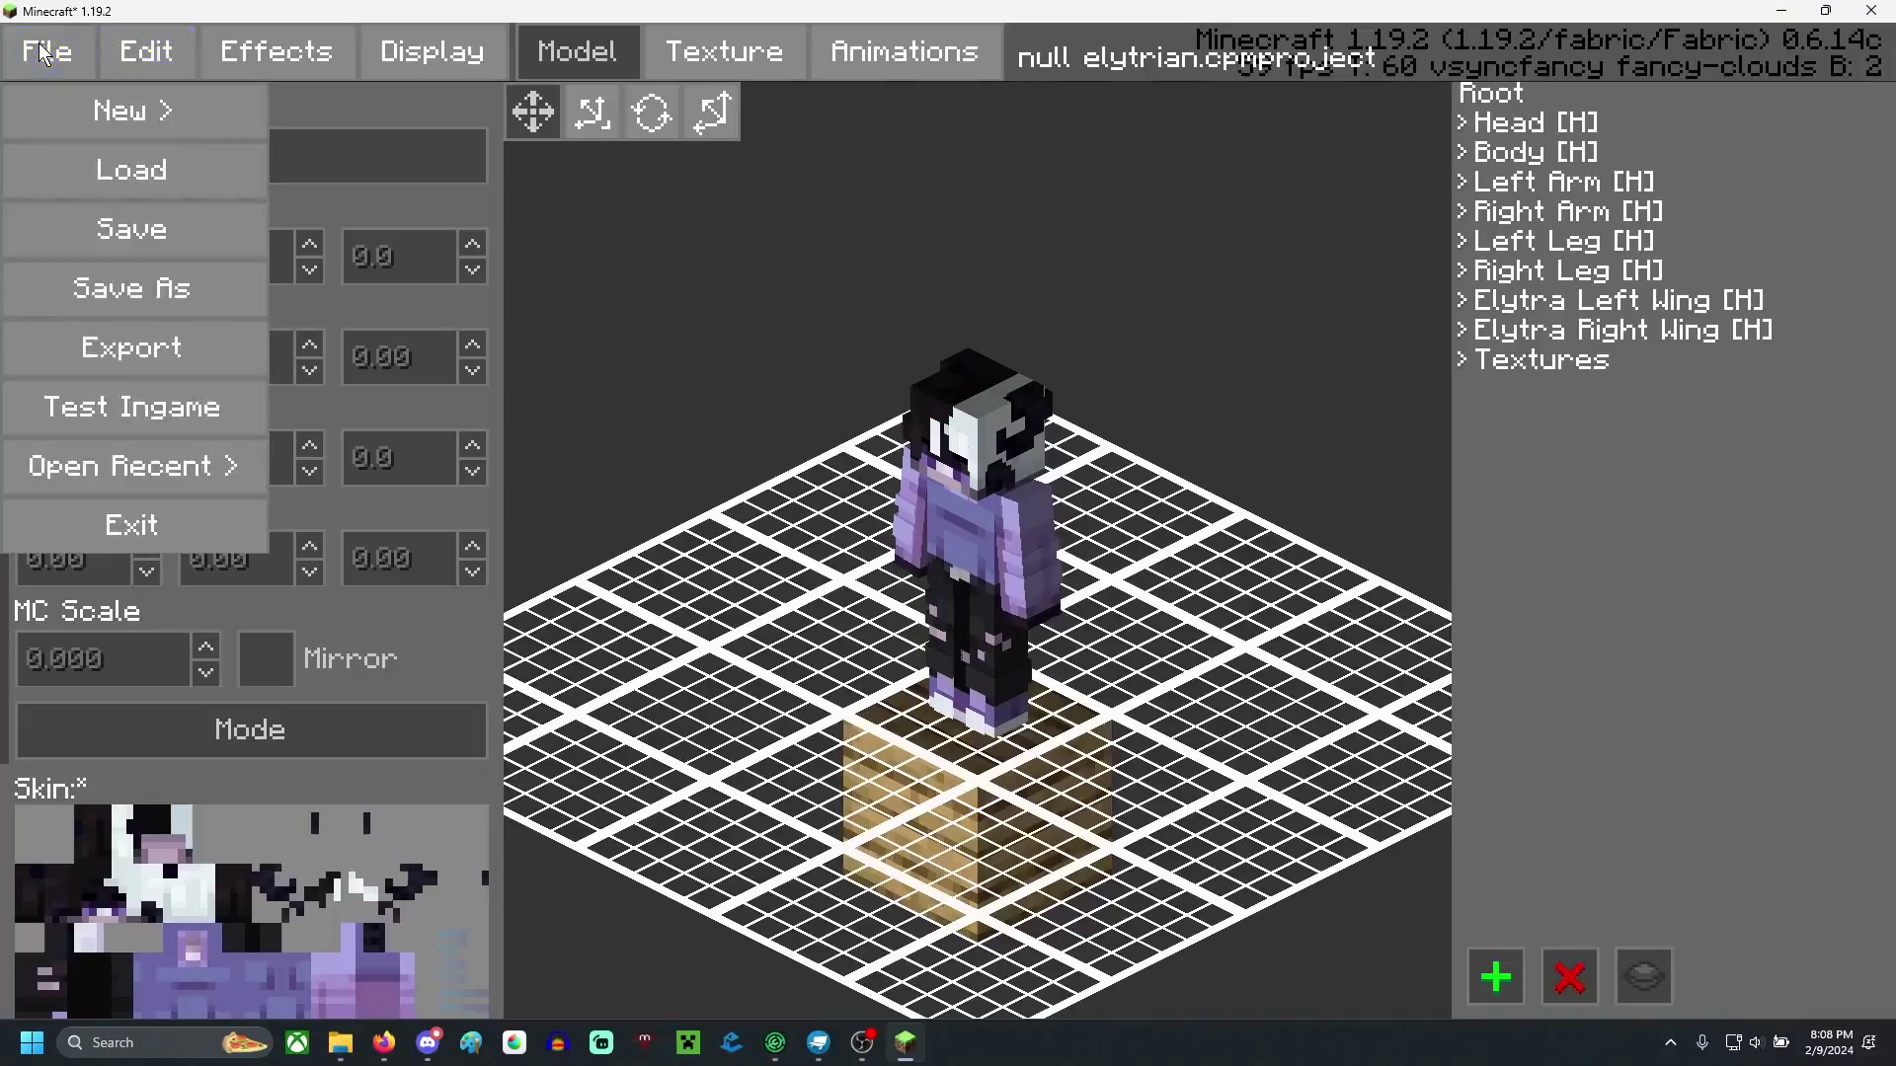
{"action": "left_click", "coordinate": [191, 528]}
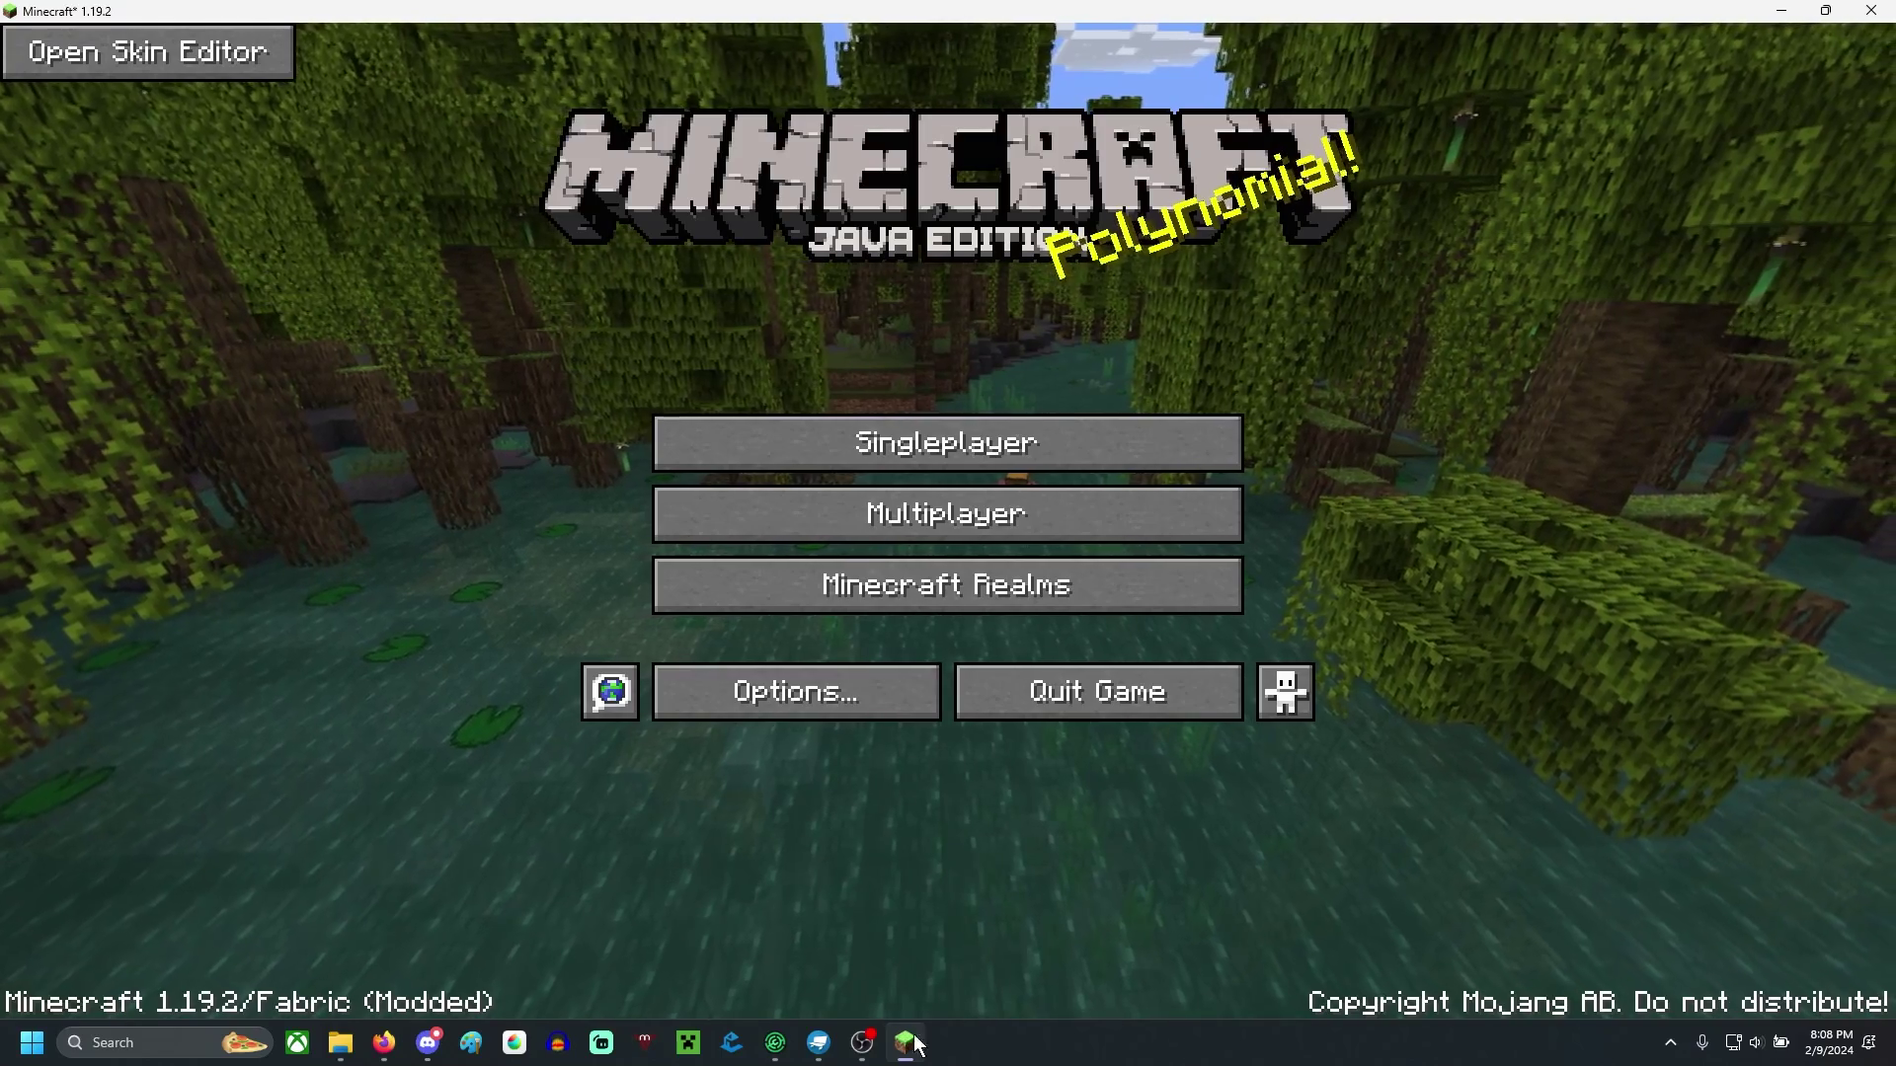
{"action": "mouse_move", "coordinate": [779, 1048]}
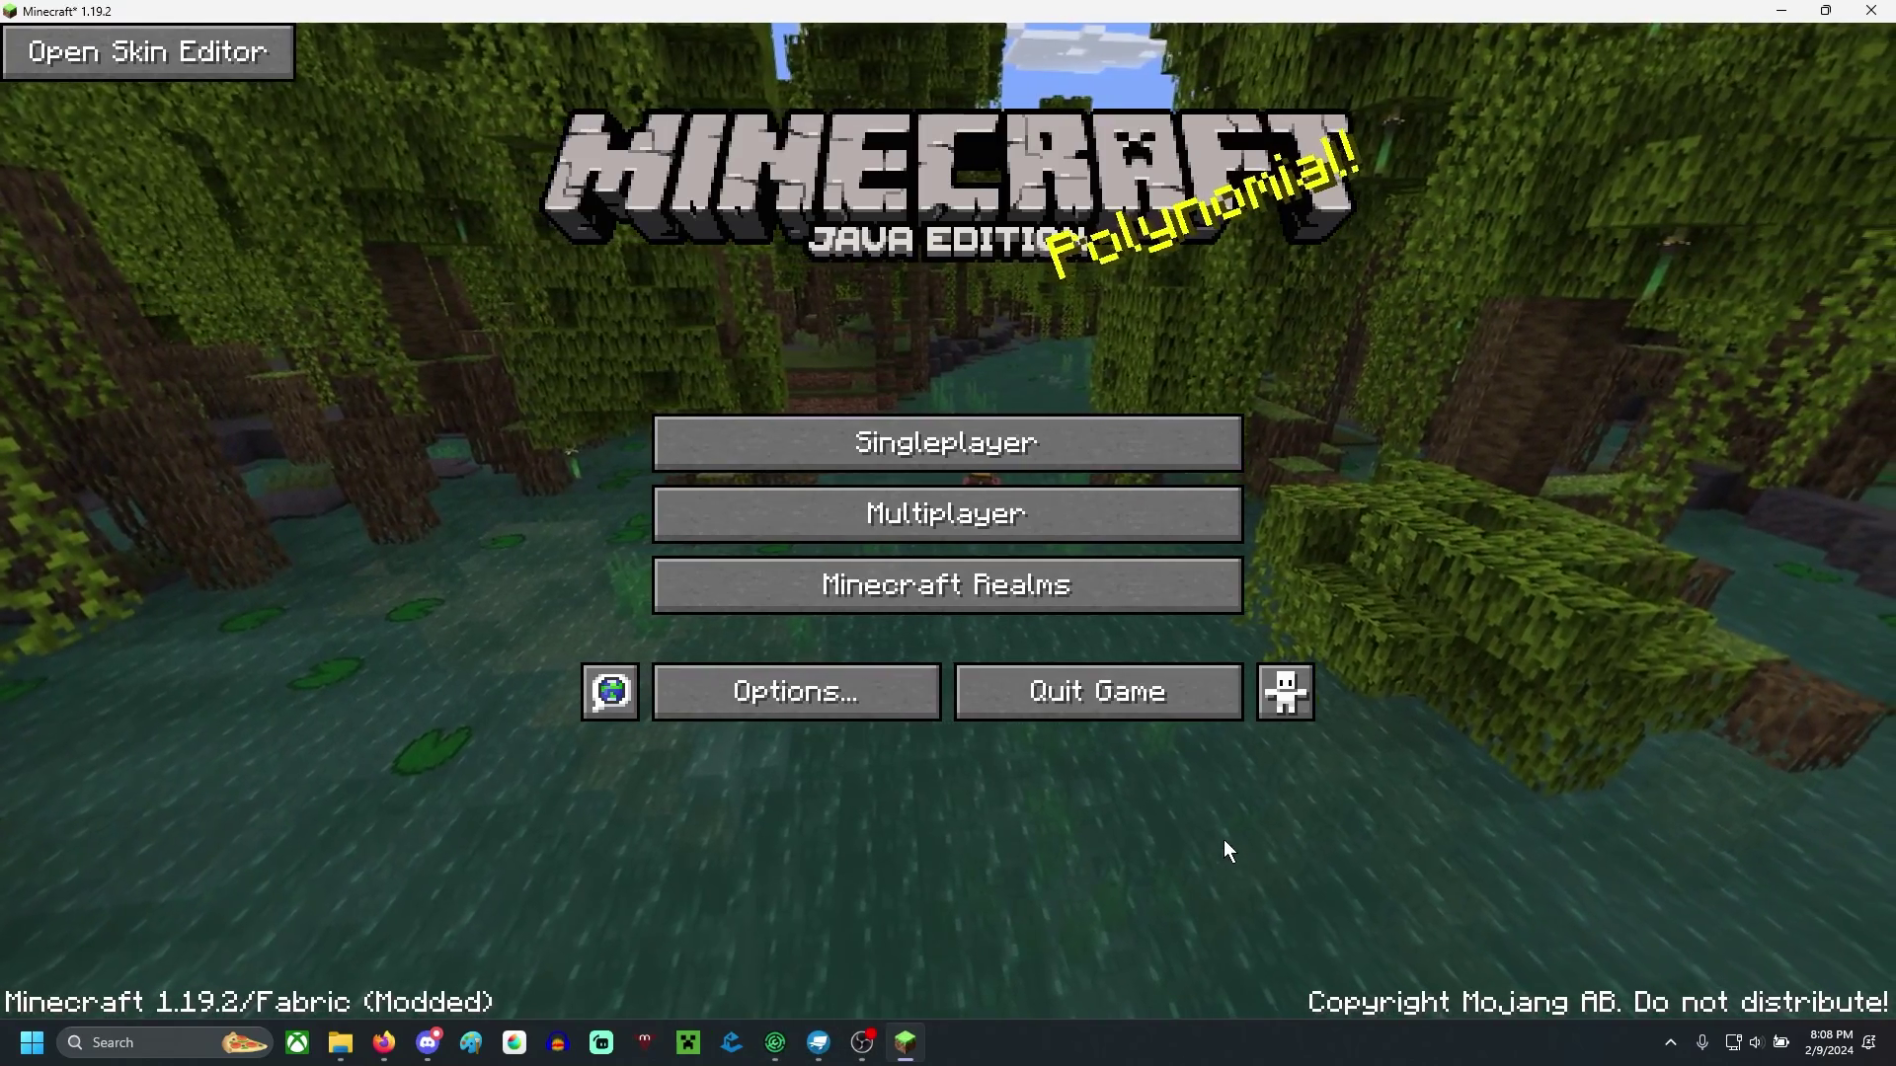
{"action": "left_click", "coordinate": [230, 51]}
{"action": "left_click", "coordinate": [69, 75]}
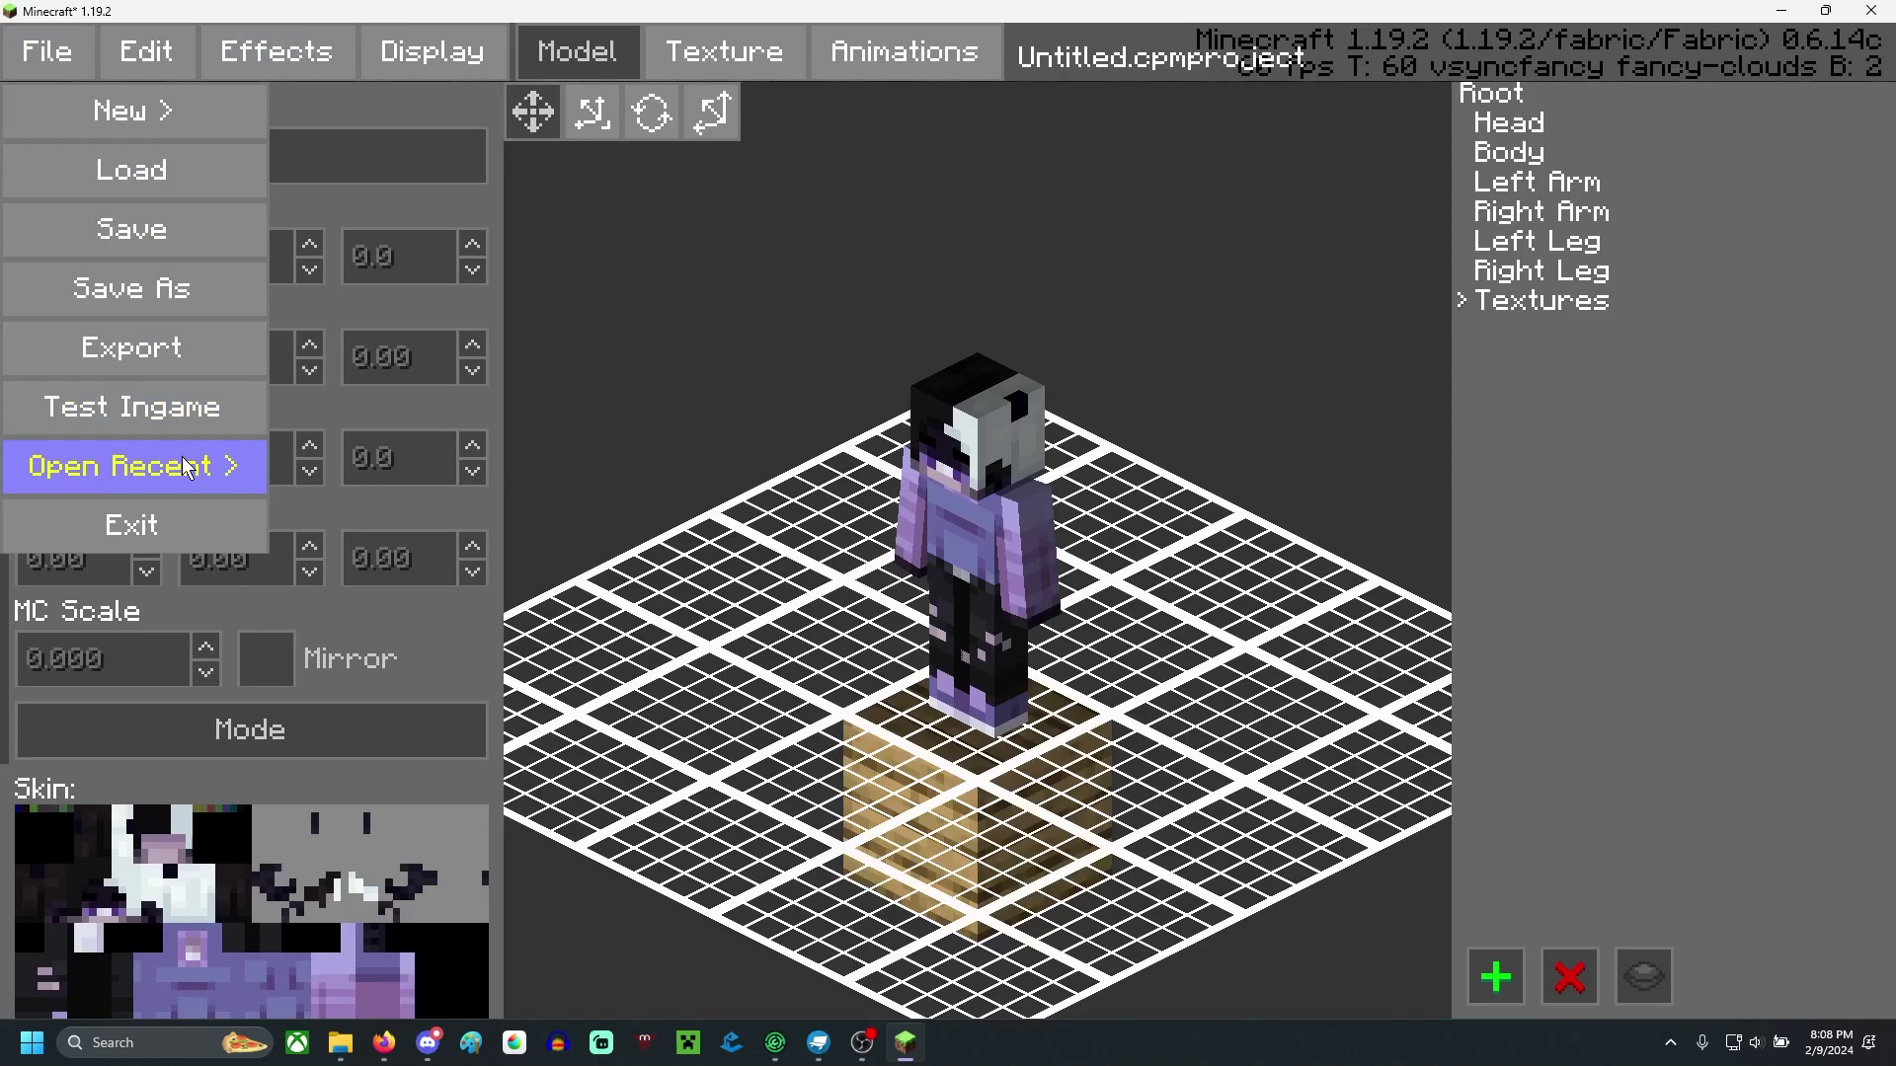
{"action": "mouse_move", "coordinate": [193, 481]}
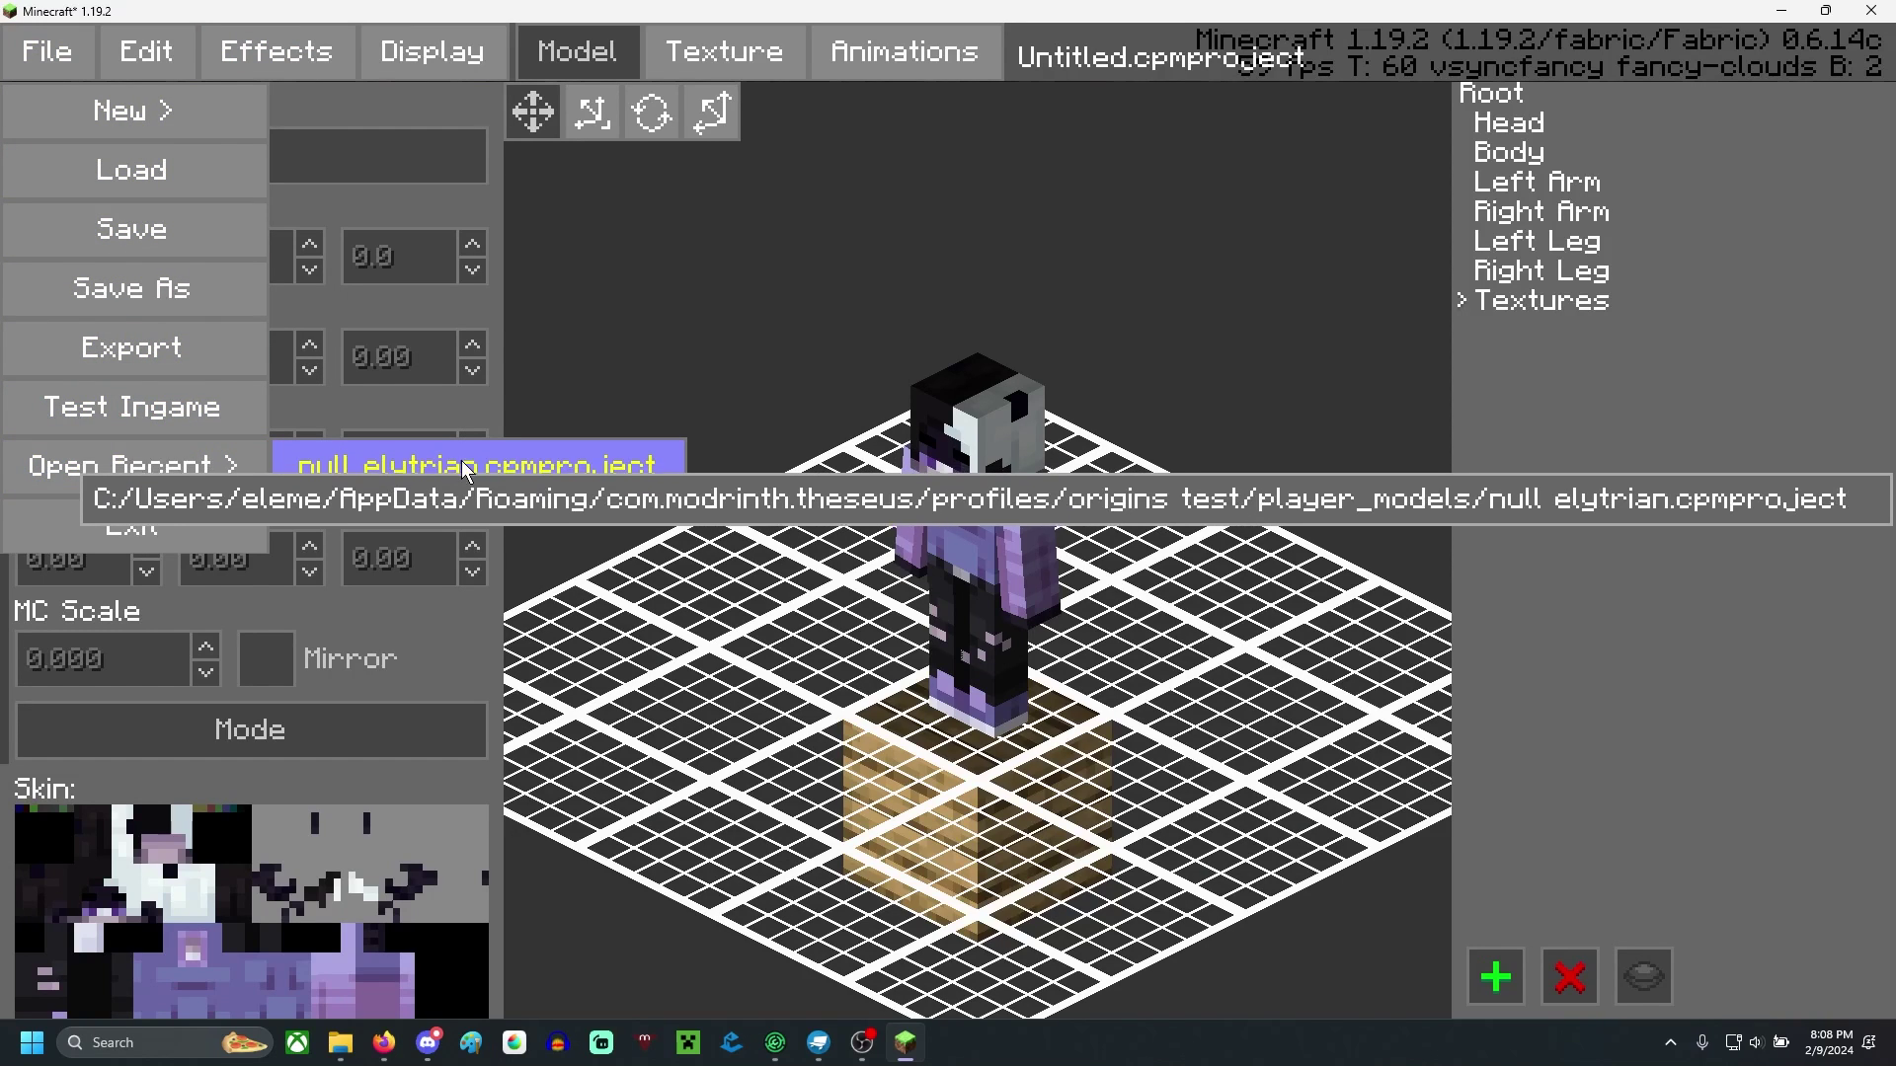
{"action": "left_click", "coordinate": [578, 481]}
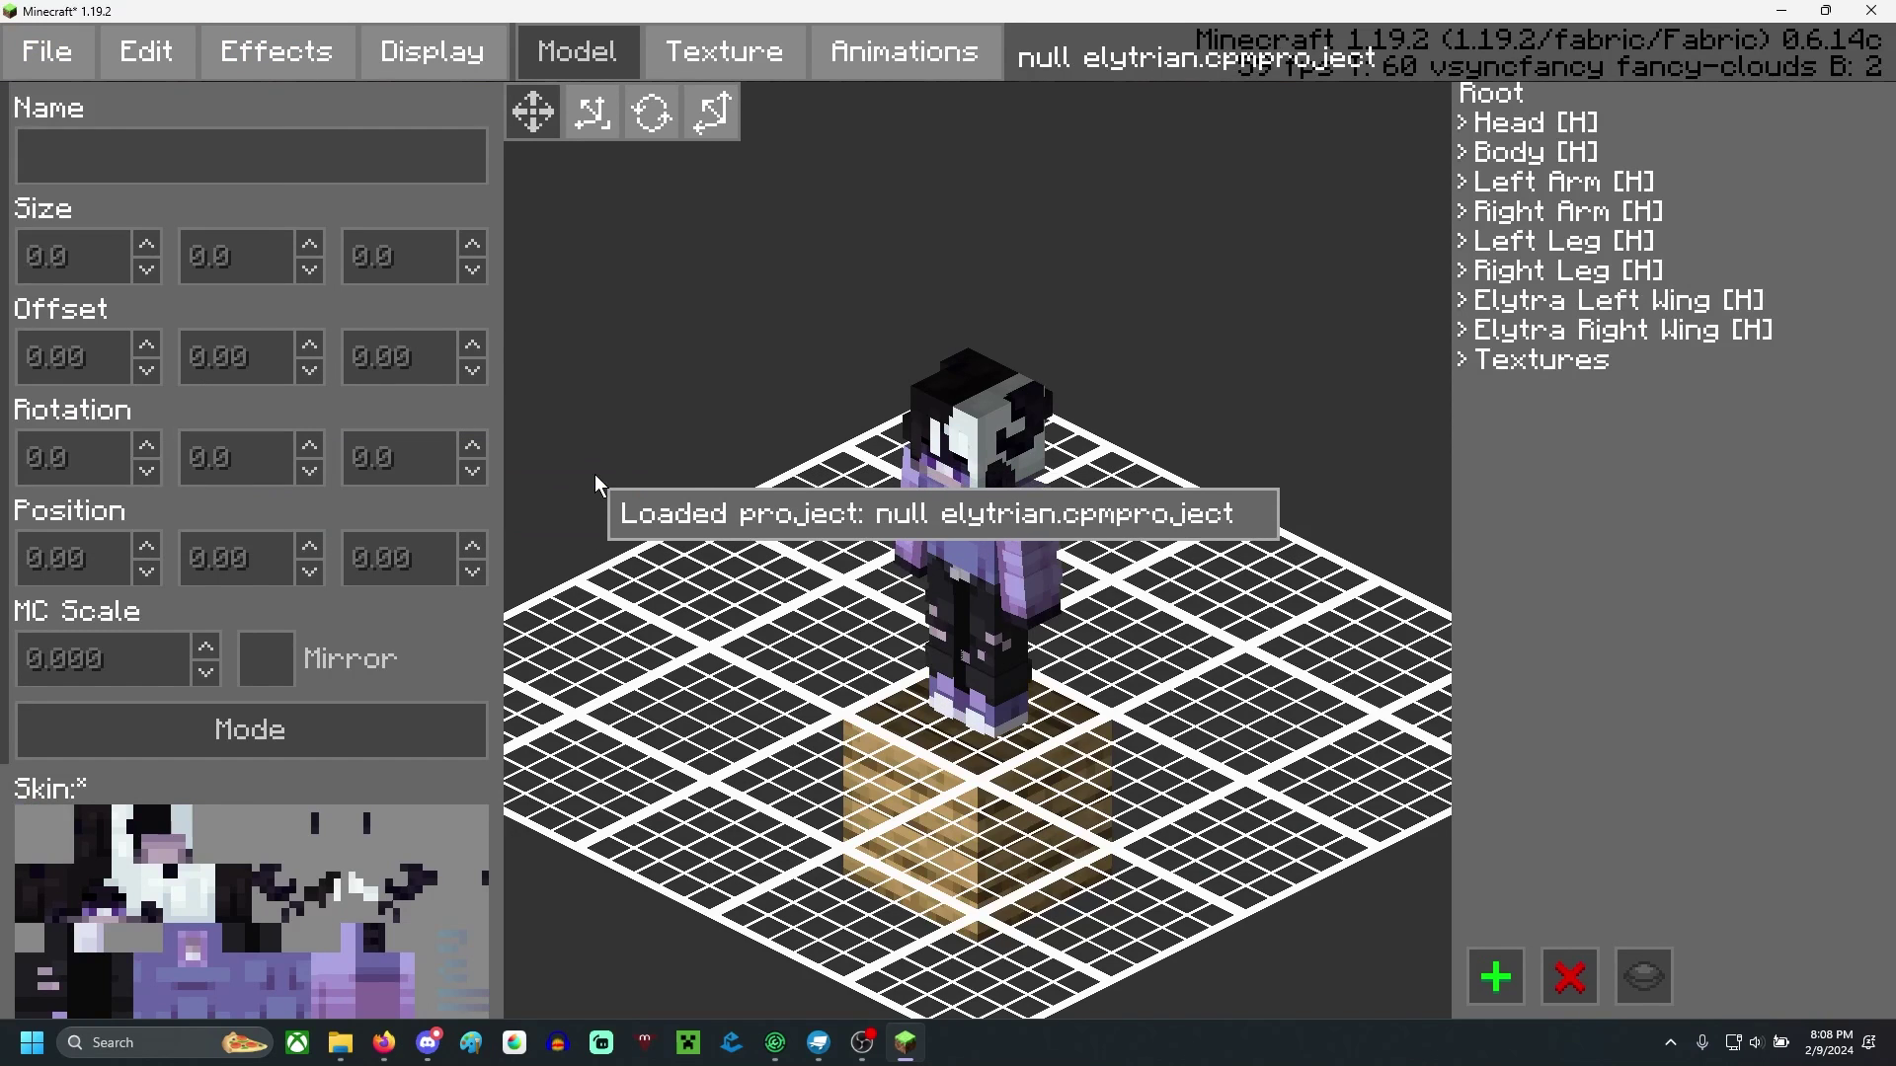
- Save the project, exit to the main menu, and reopen the skin editor's recent projects
{"action": "left_click", "coordinate": [74, 59]}
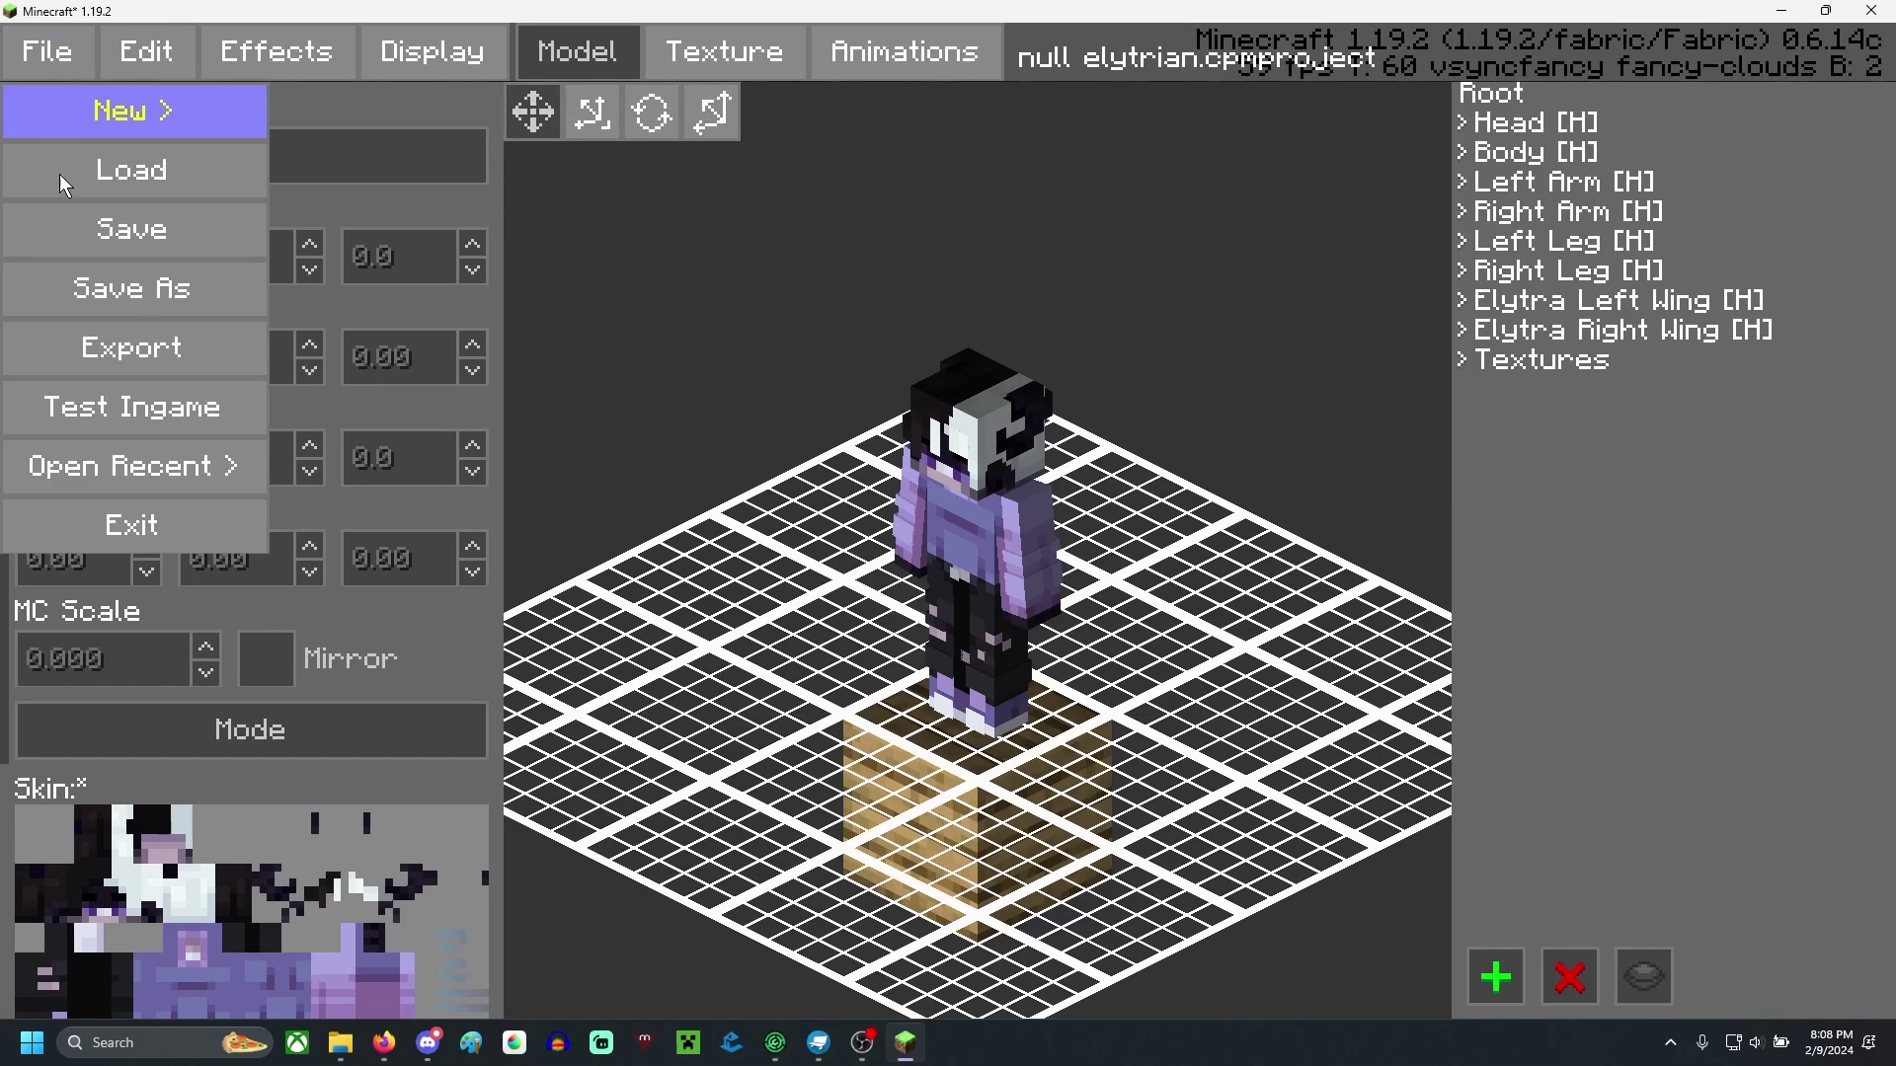
{"action": "left_click", "coordinate": [67, 225]}
{"action": "left_click", "coordinate": [59, 55]}
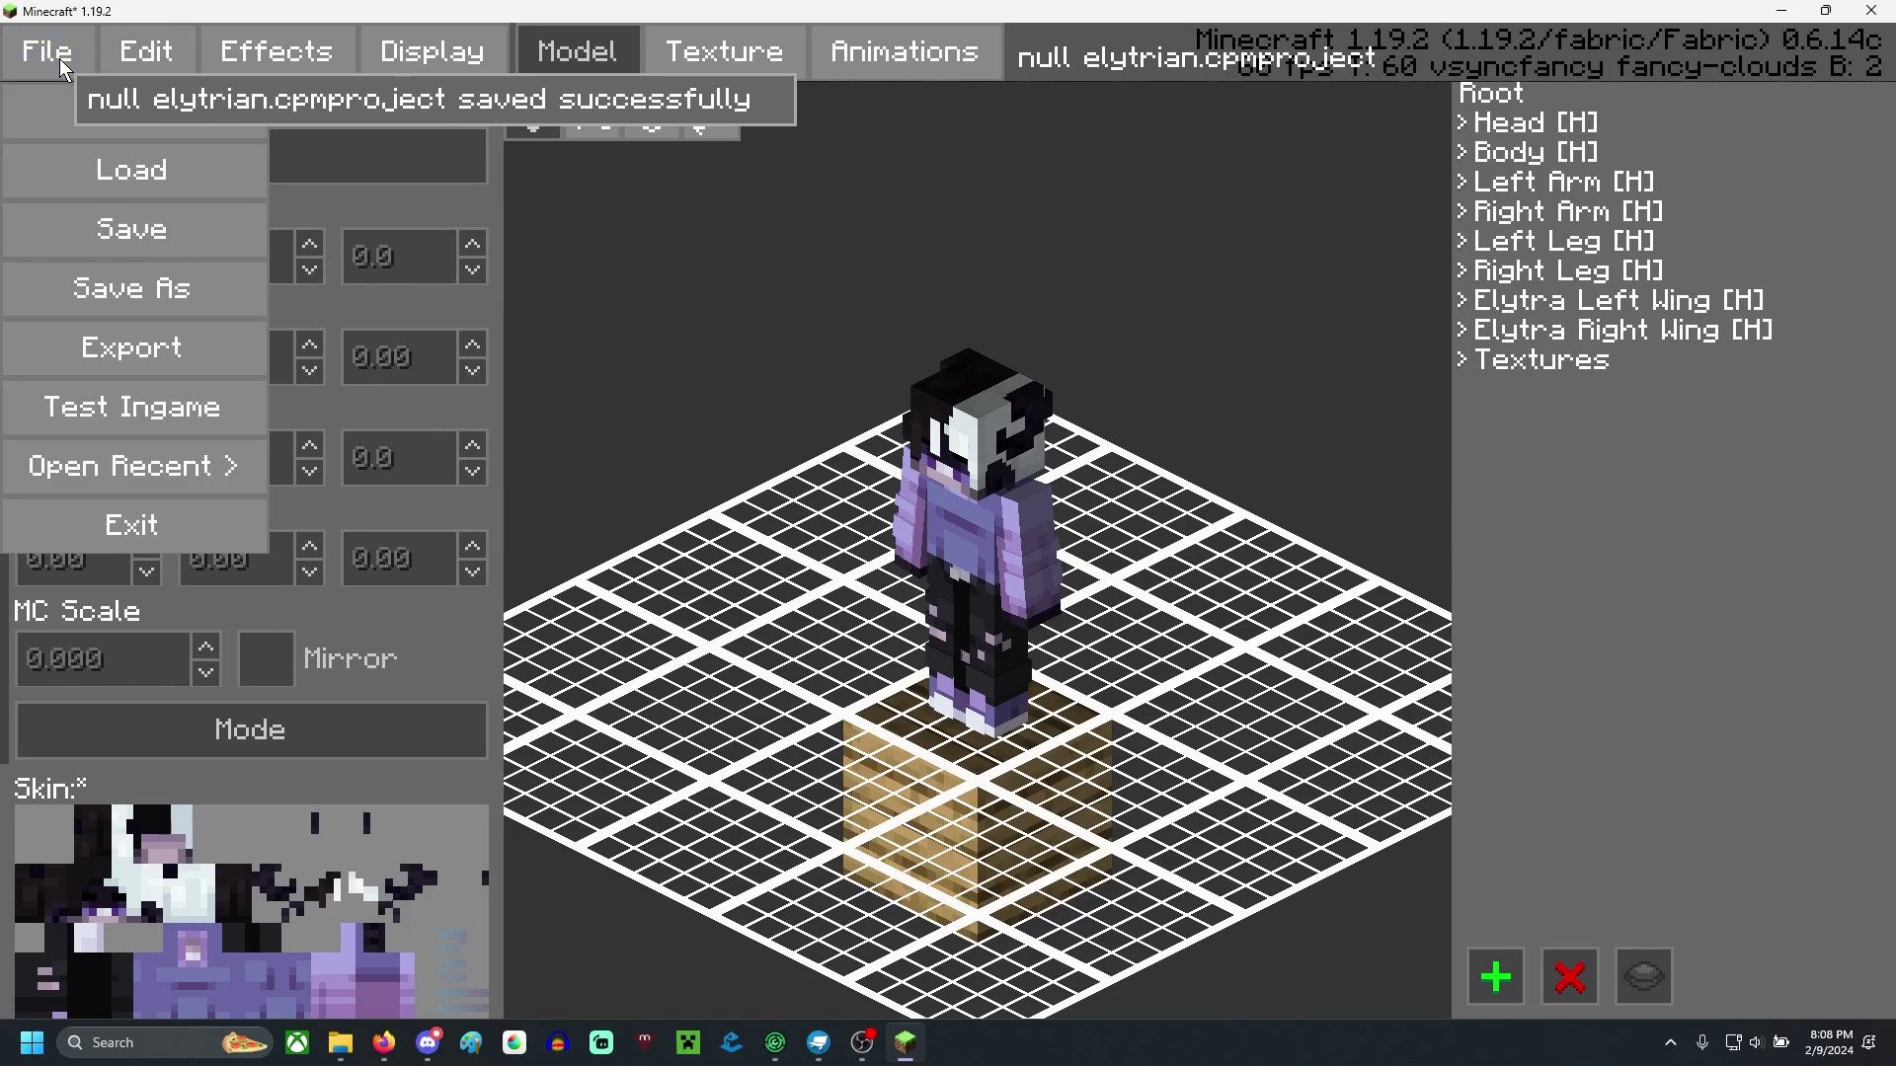
{"action": "left_click", "coordinate": [194, 524]}
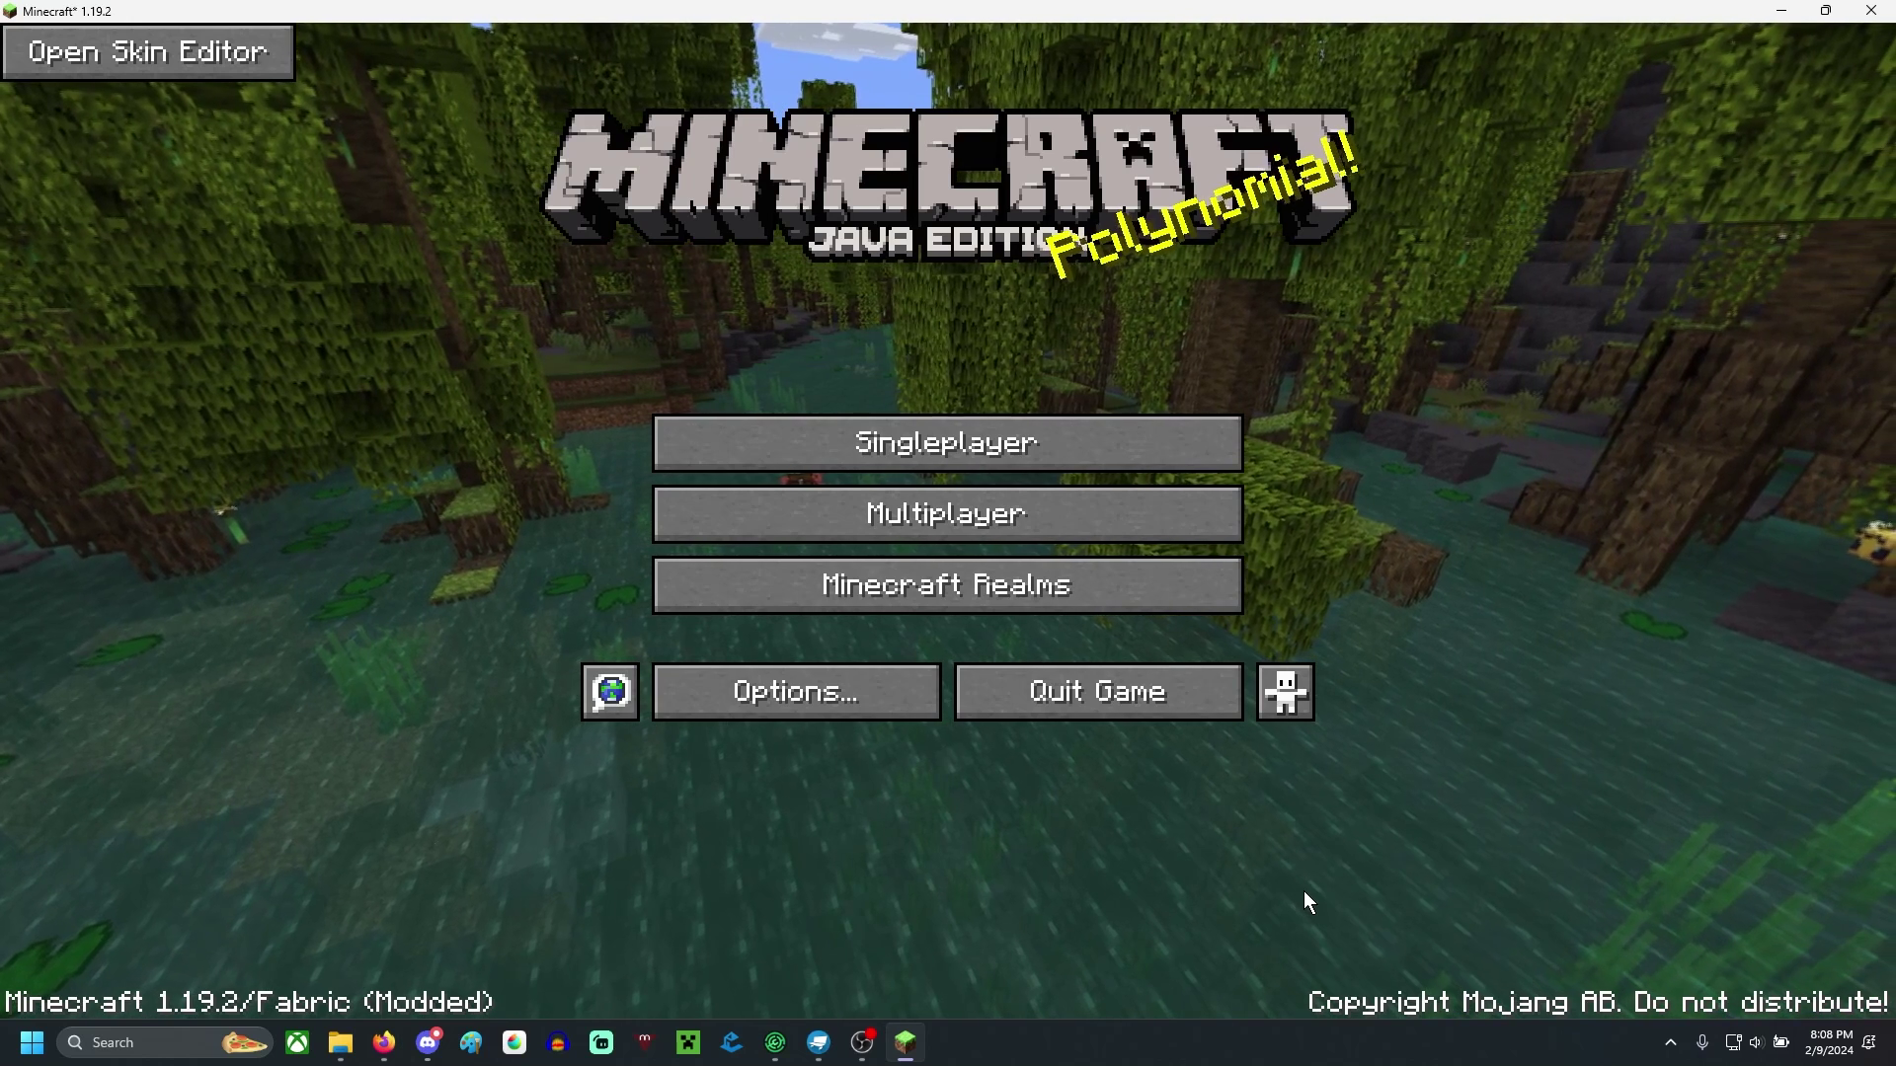
{"action": "left_click", "coordinate": [148, 52]}
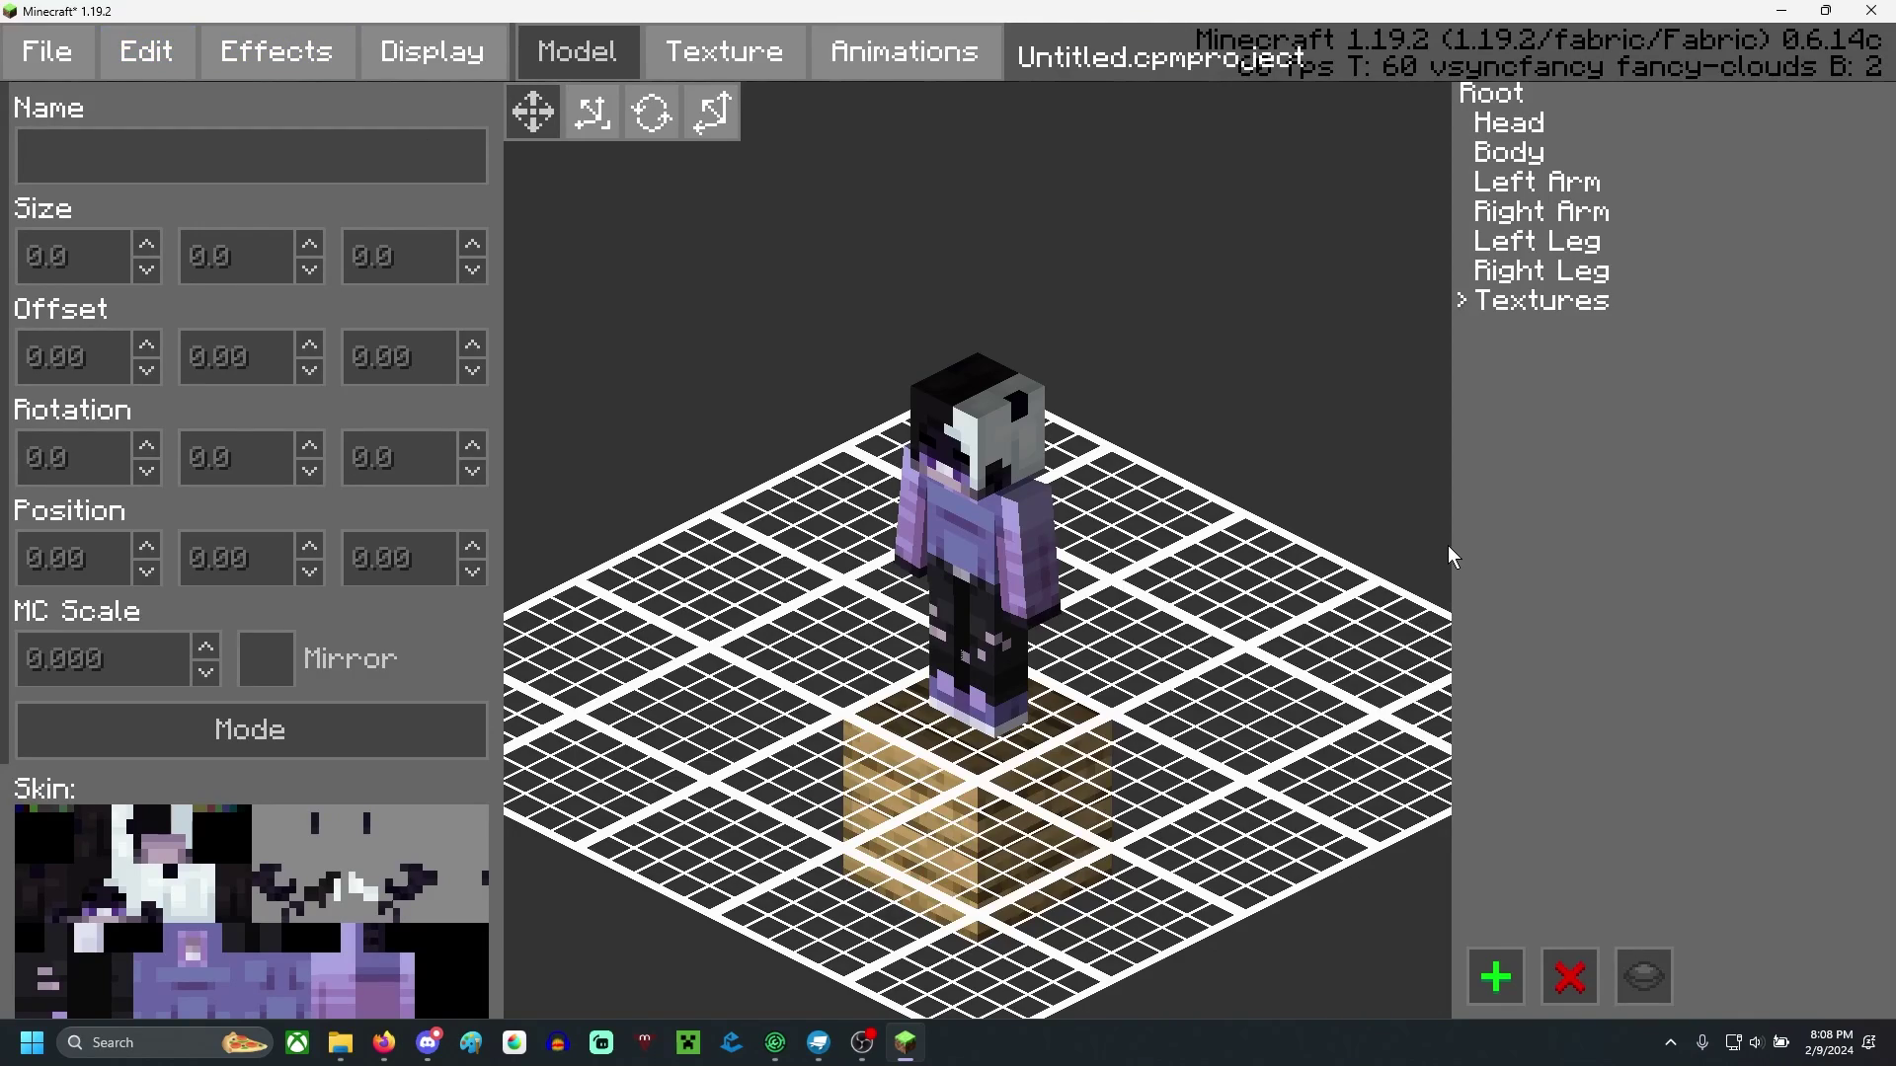
{"action": "left_click", "coordinate": [39, 51]}
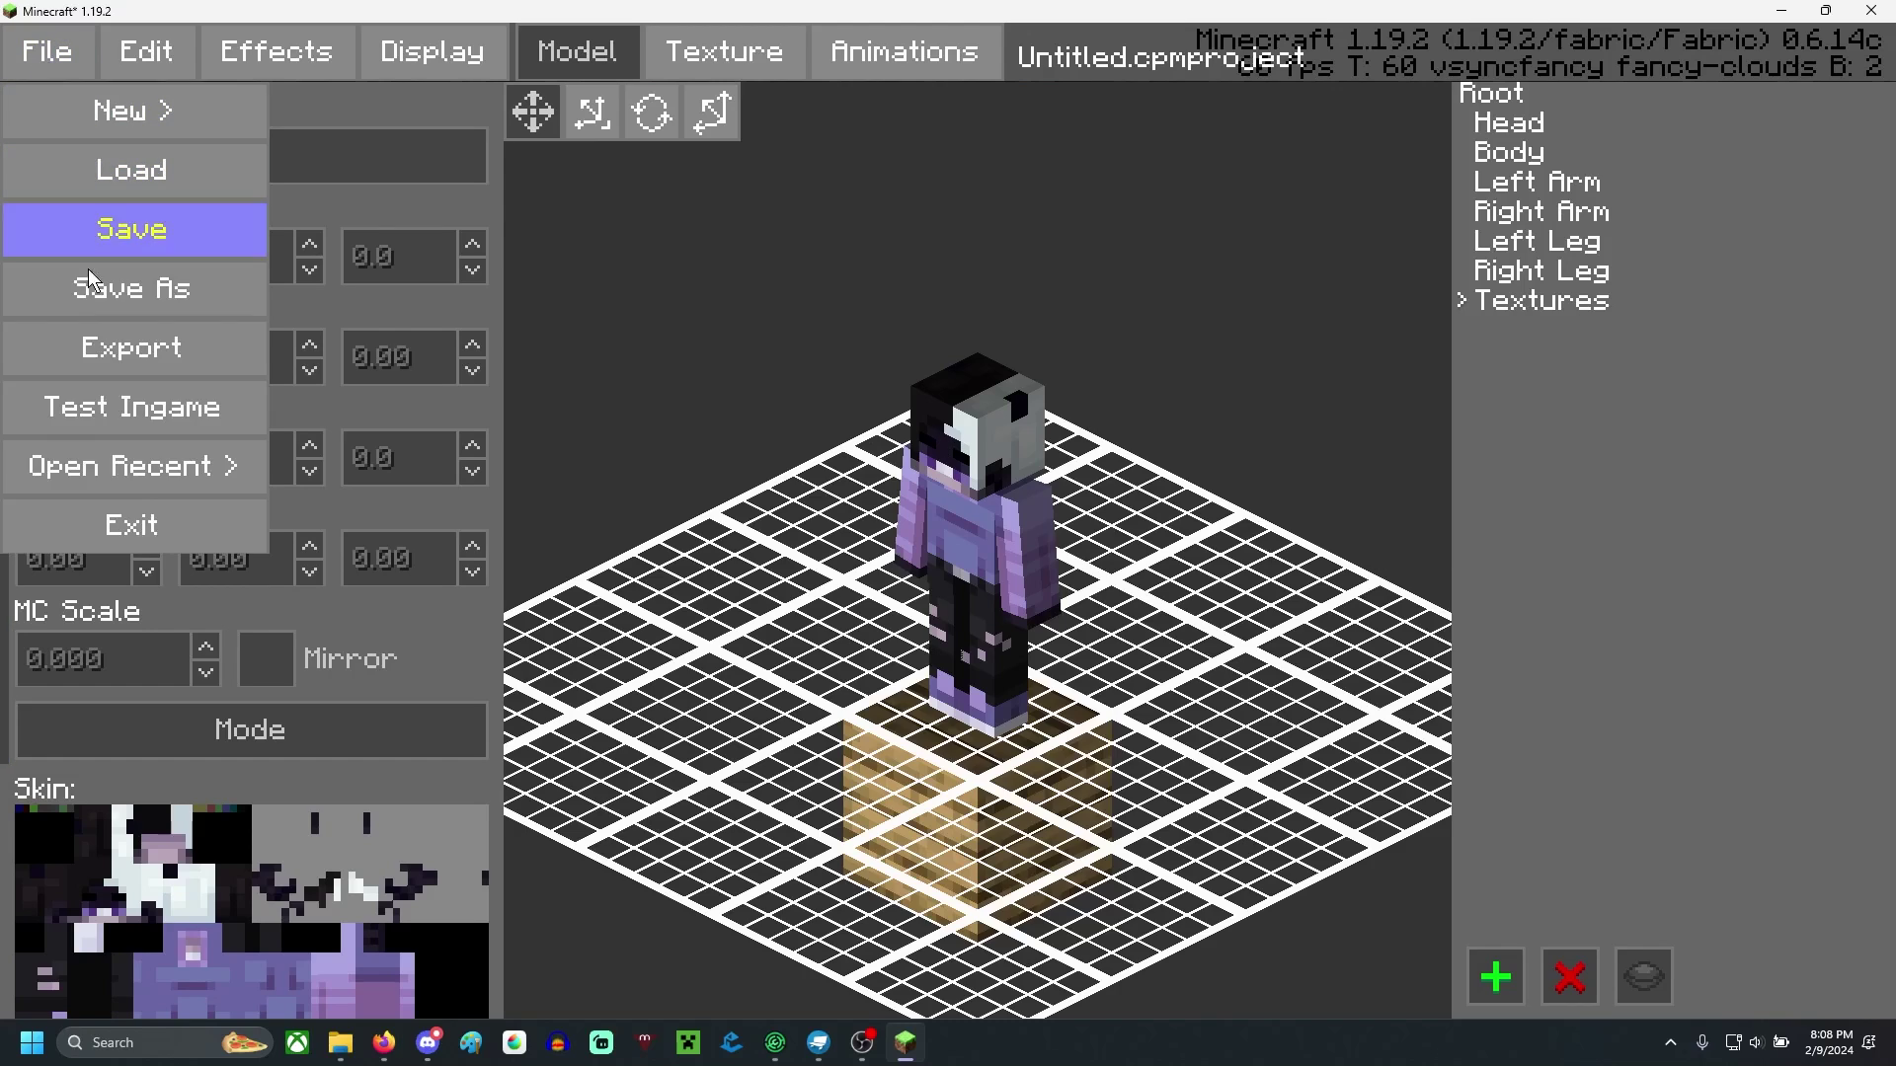
{"action": "mouse_move", "coordinate": [138, 482]}
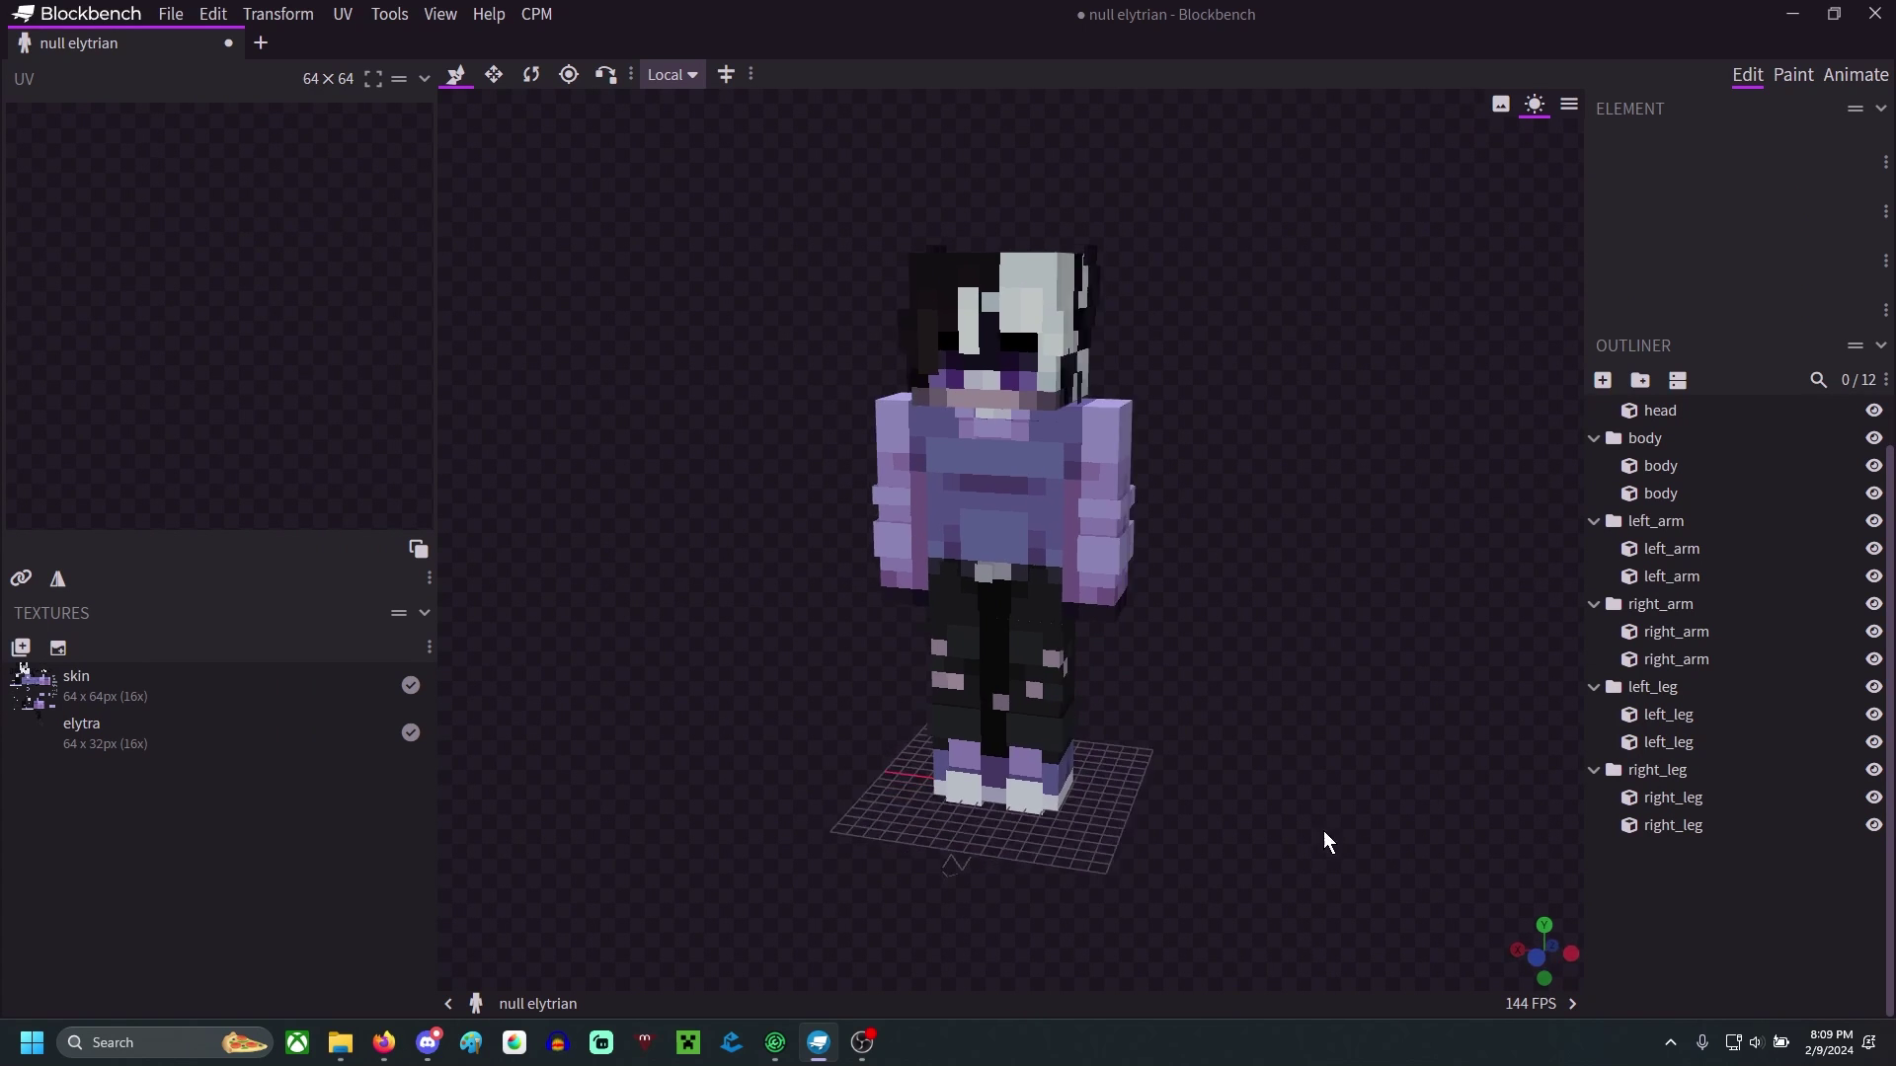
{"action": "left_click_drag", "start_coordinate": [1323, 832], "coordinate": [1293, 906]}
- Add an empty bone group under the body group
{"action": "scroll", "coordinate": [1763, 660], "scroll_direction": "up", "scroll_amount": 1}
{"action": "scroll", "coordinate": [1762, 660], "scroll_direction": "up", "scroll_amount": 1}
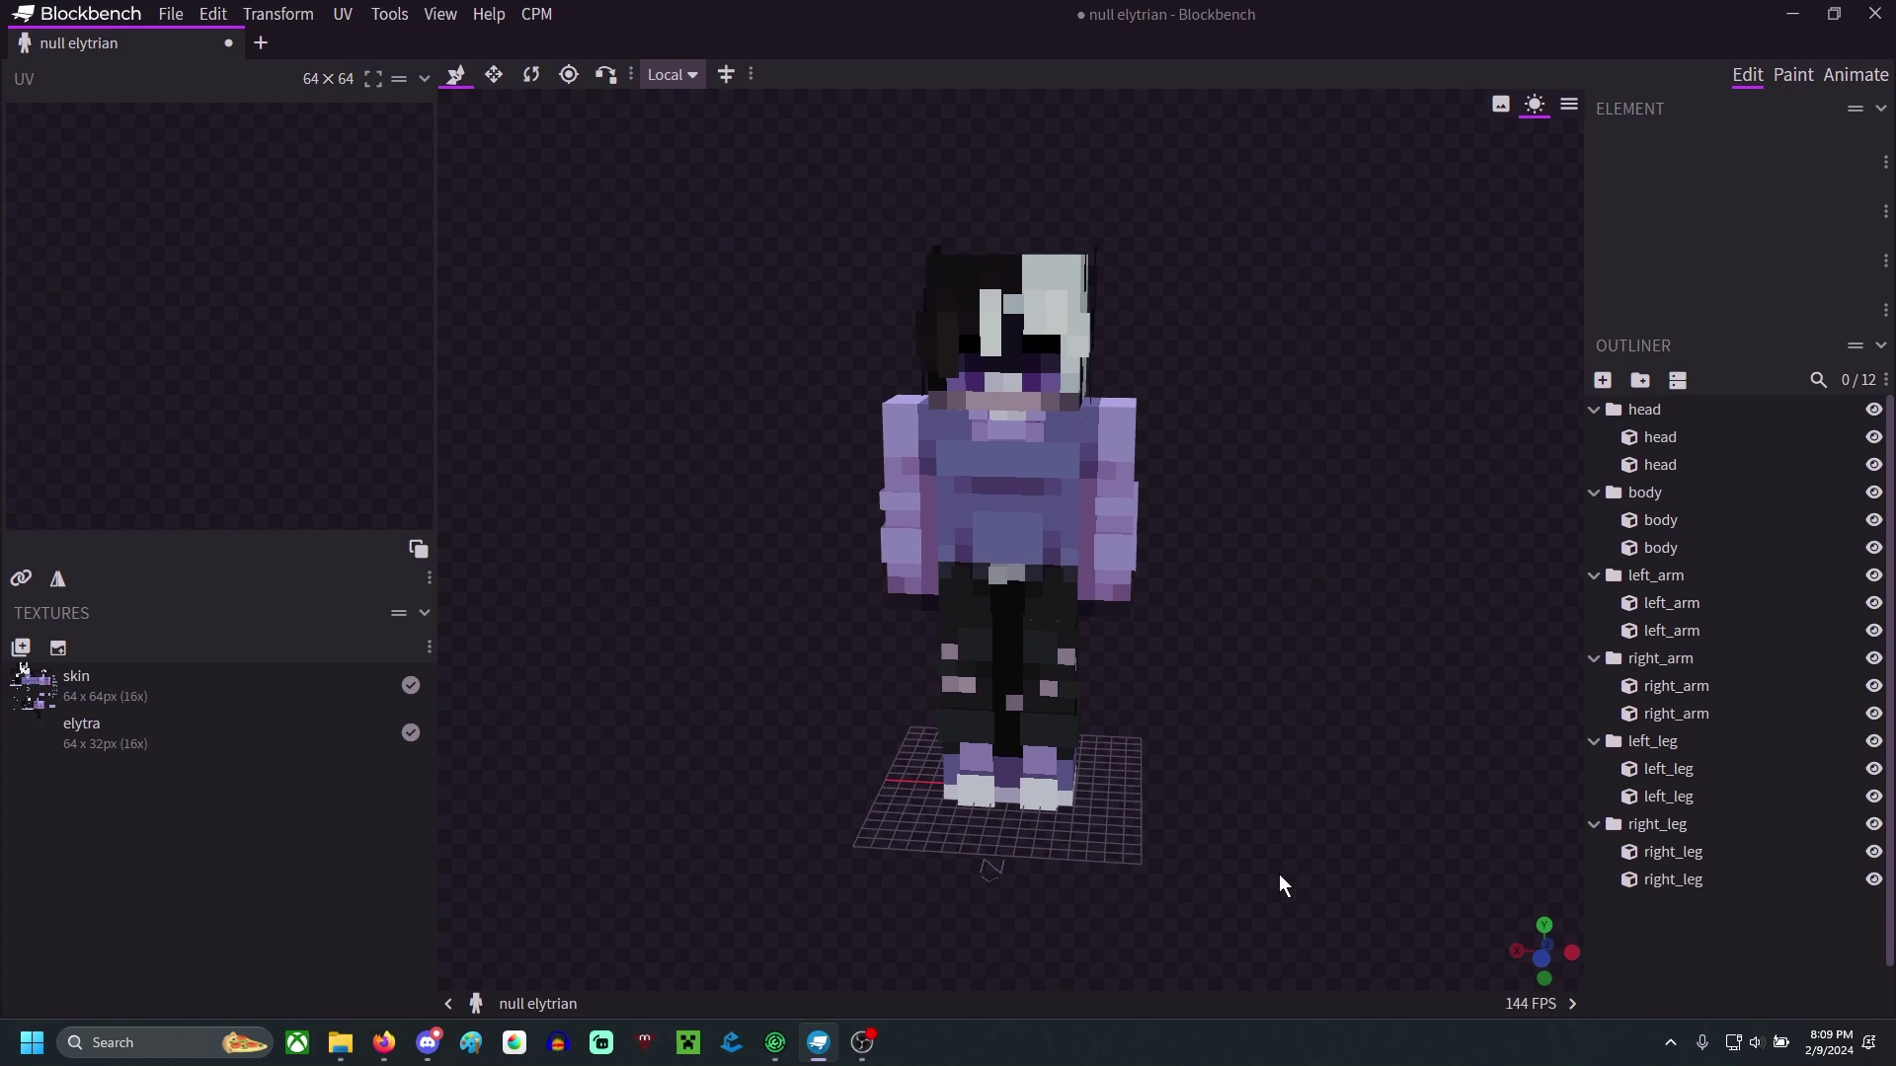
{"action": "left_click", "coordinate": [1708, 543]}
{"action": "left_click_drag", "start_coordinate": [1383, 772], "coordinate": [1314, 859]}
{"action": "key", "text": "ctrl+n"}
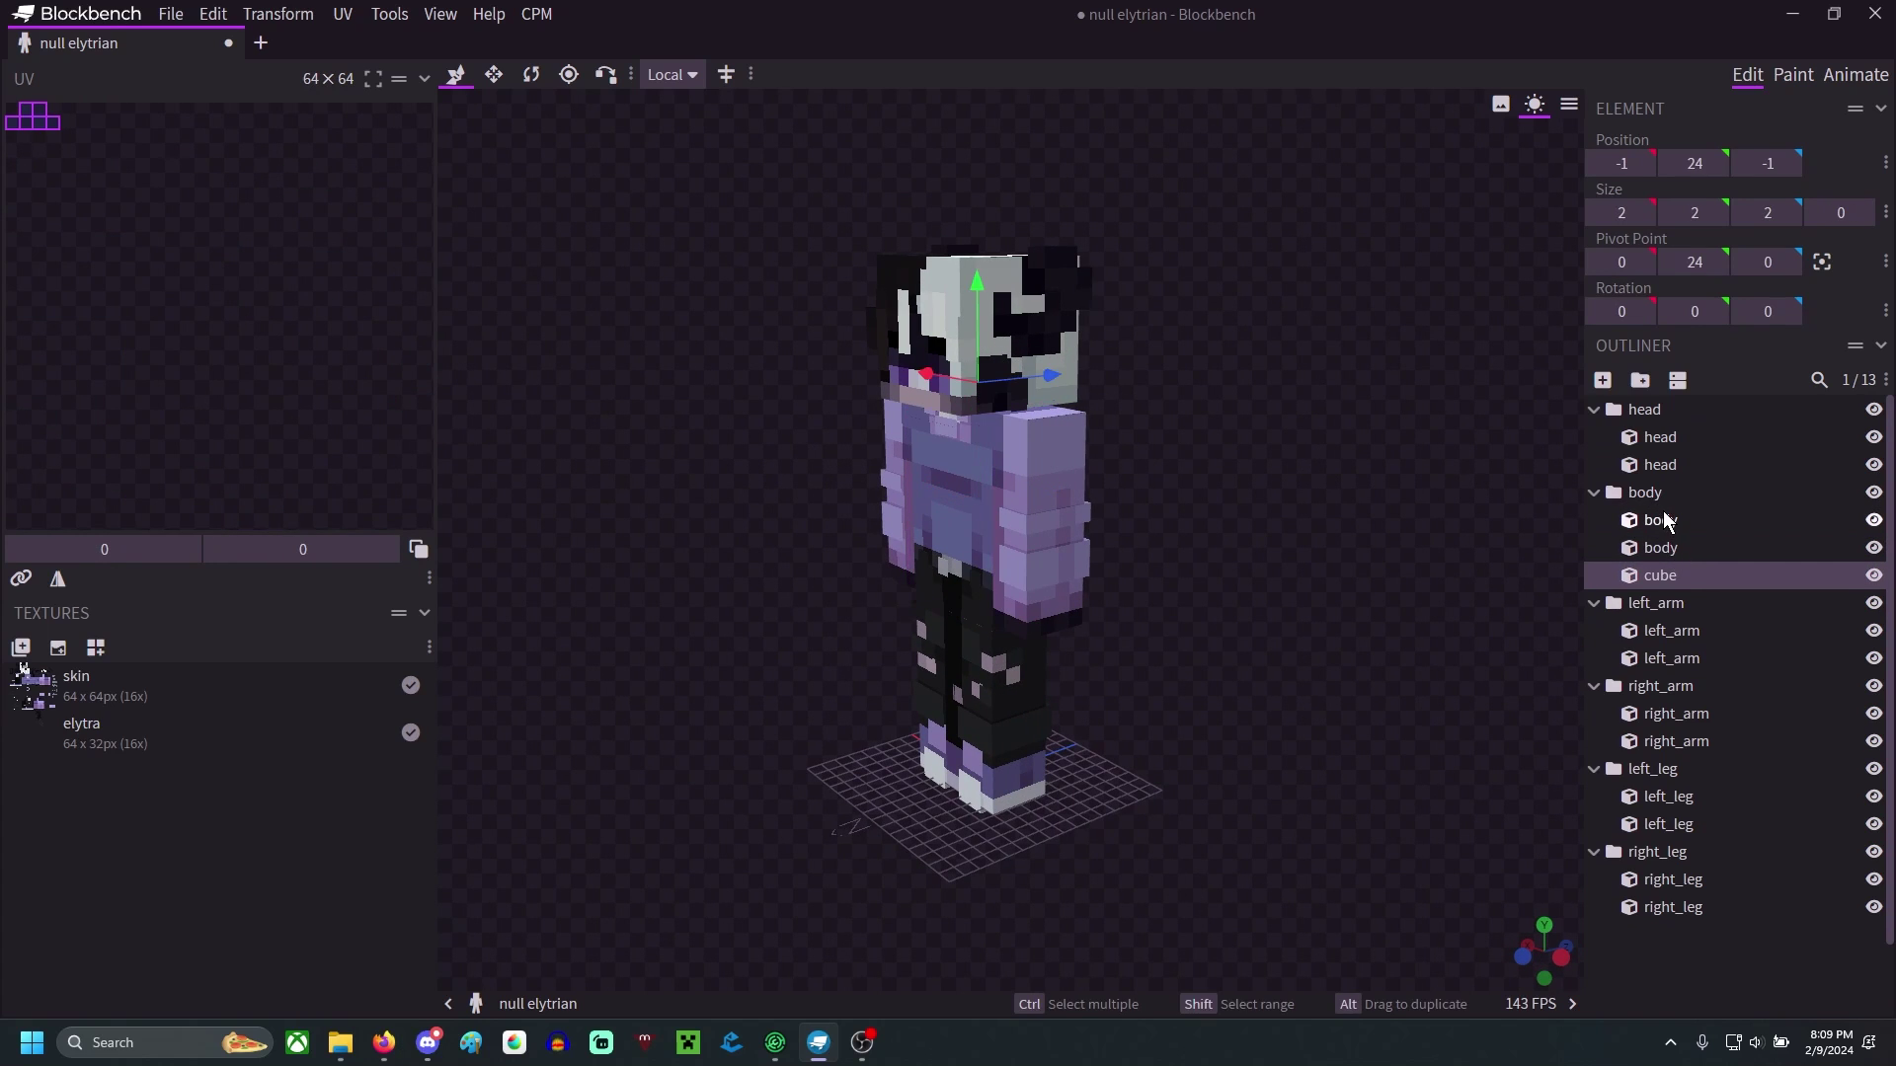
{"action": "key", "text": "Delete"}
{"action": "left_click", "coordinate": [1640, 380]}
{"action": "left_click_drag", "start_coordinate": [1412, 696], "coordinate": [980, 525]}
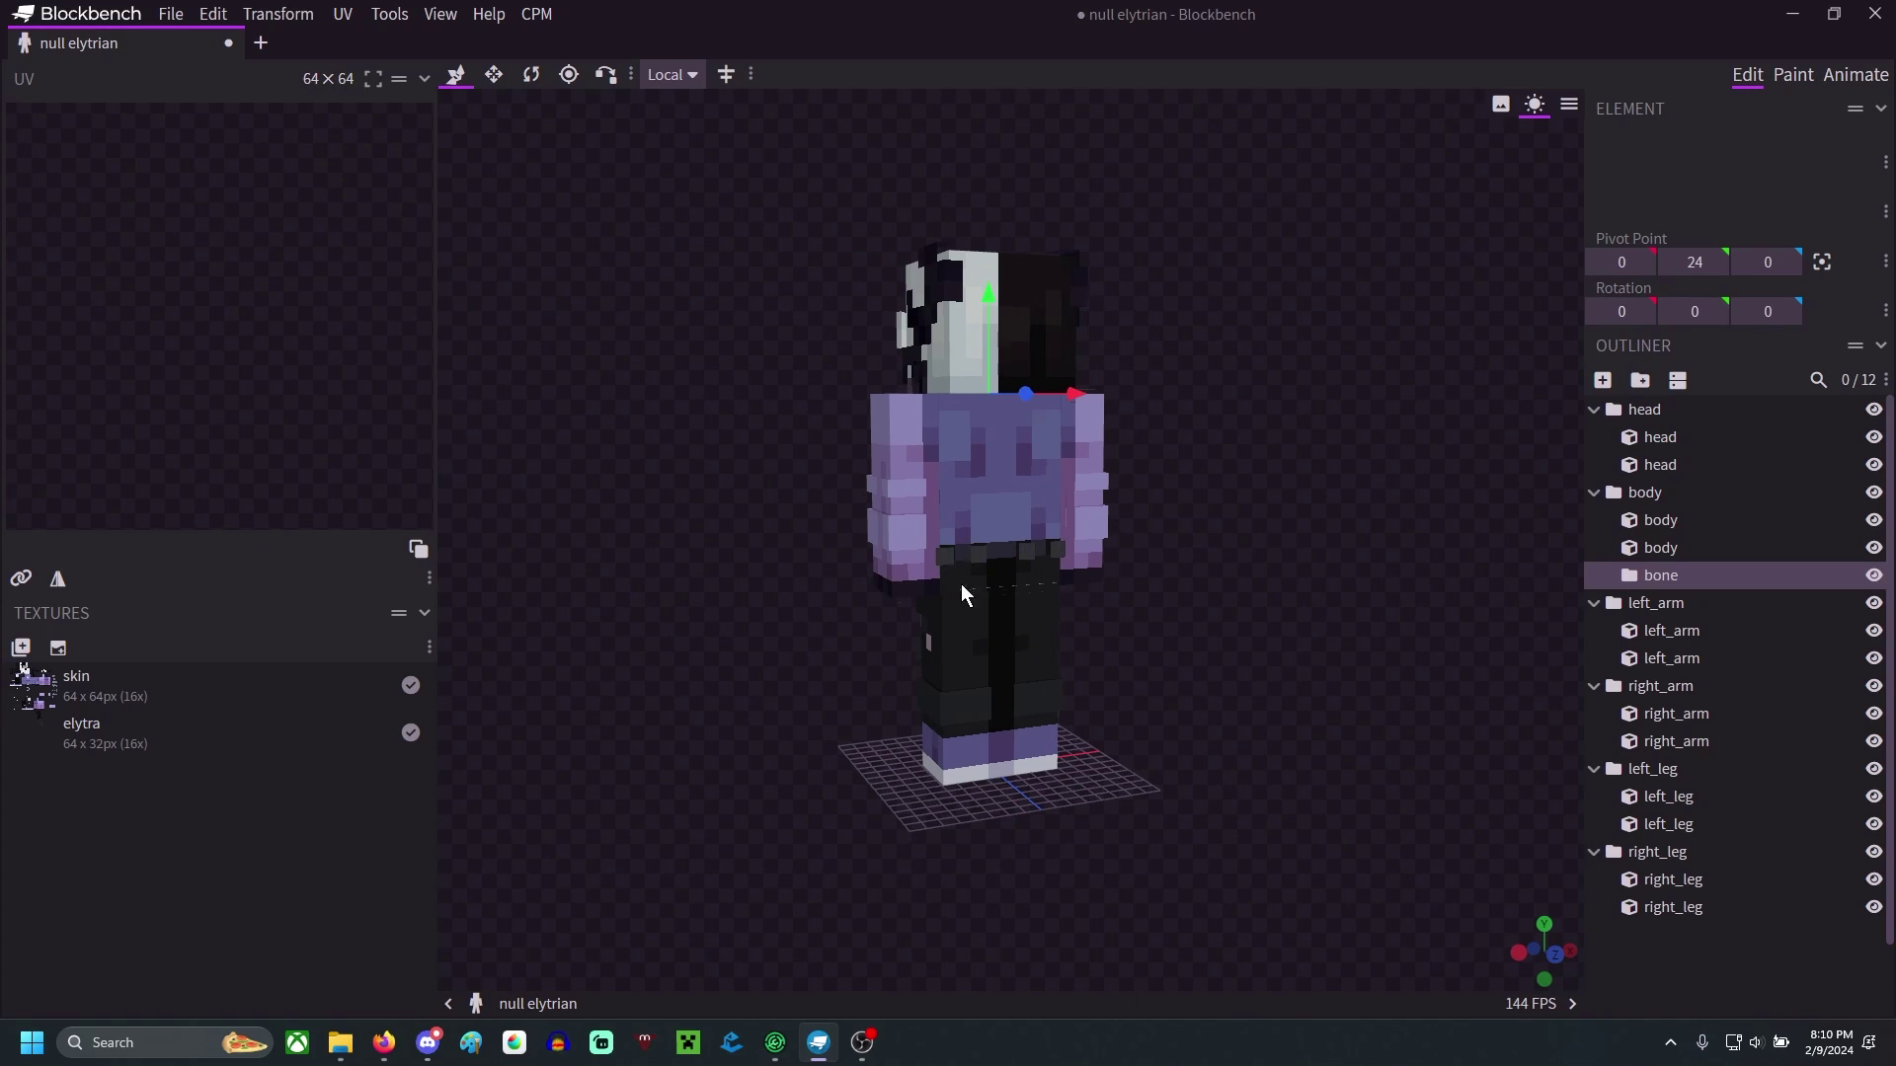
- Add a cube in the bone at the lower back and lengthen it to 11 deep
{"action": "key", "text": "ctrl+n"}
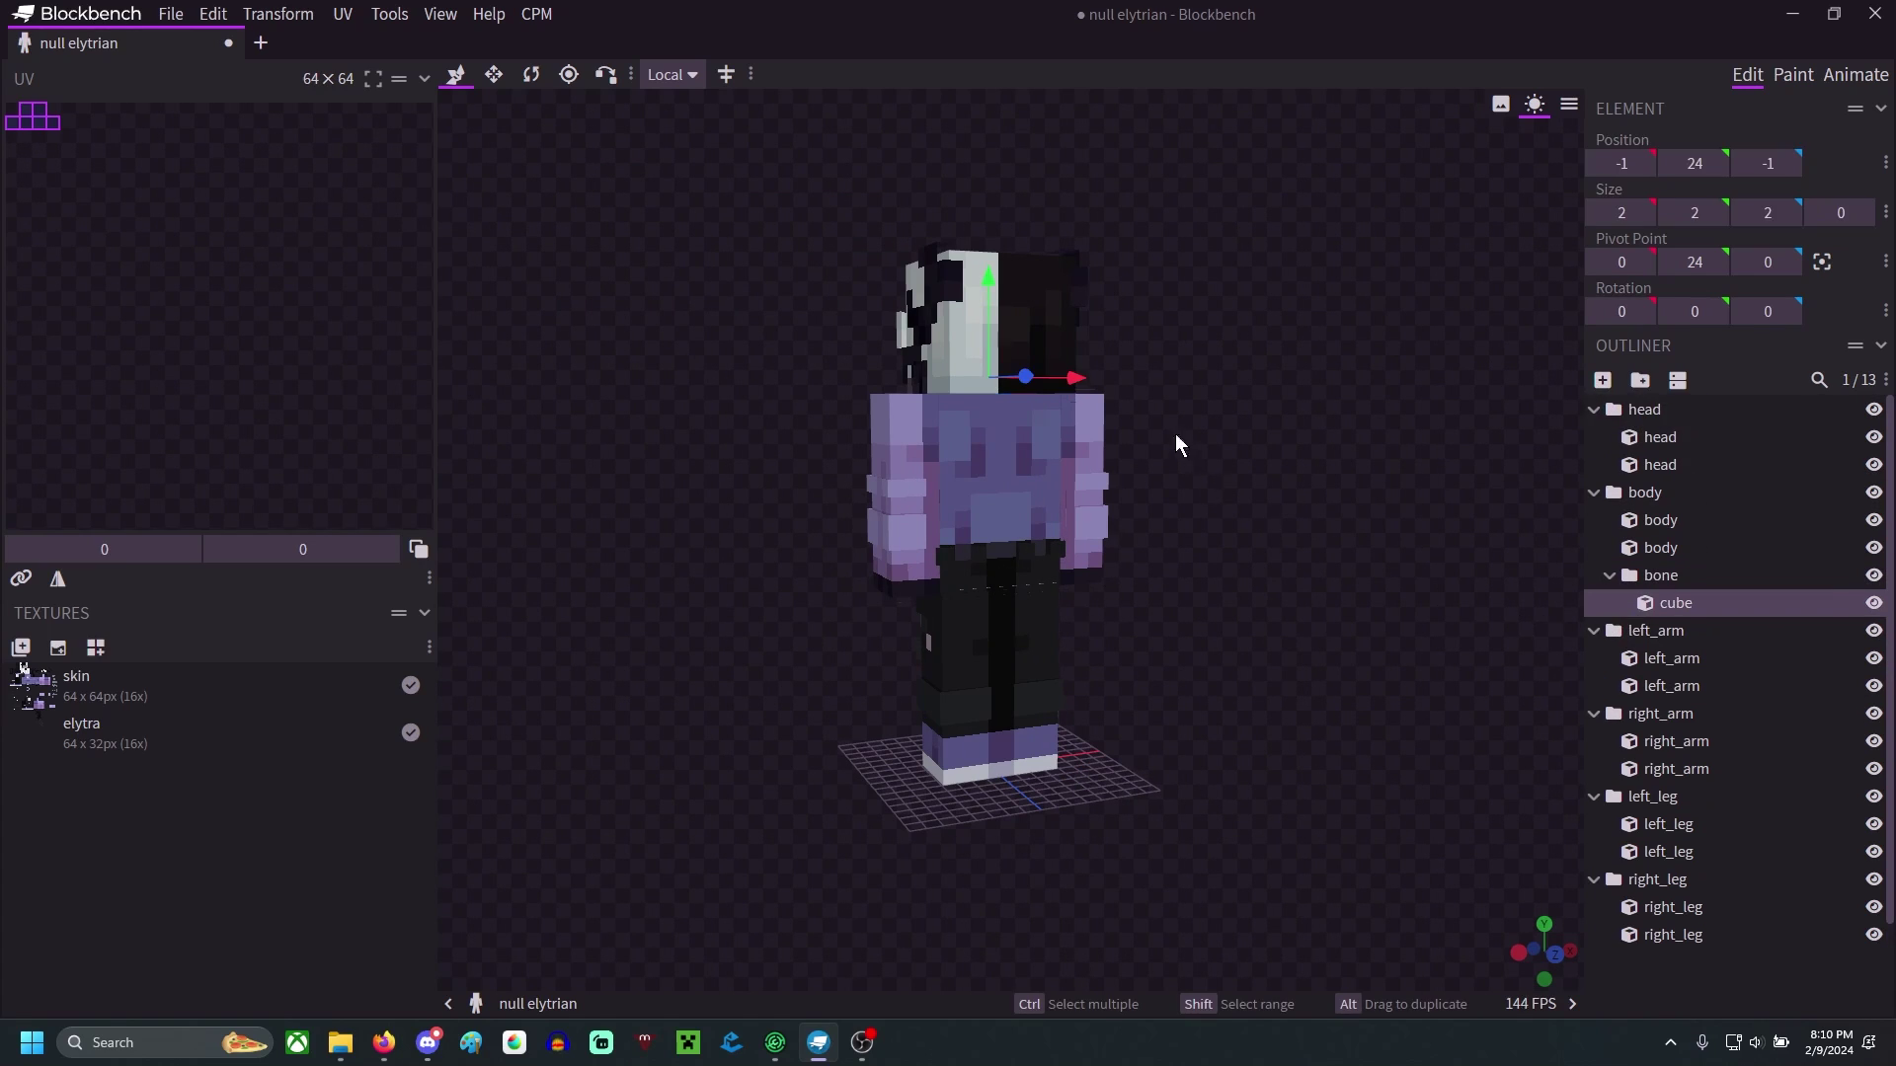
{"action": "left_click_drag", "start_coordinate": [1178, 445], "coordinate": [1191, 778]}
{"action": "key", "text": "KP_1"}
{"action": "left_click_drag", "start_coordinate": [1015, 447], "coordinate": [1017, 464]}
{"action": "left_click_drag", "start_coordinate": [1226, 622], "coordinate": [1397, 636]}
{"action": "left_click", "coordinate": [494, 74]}
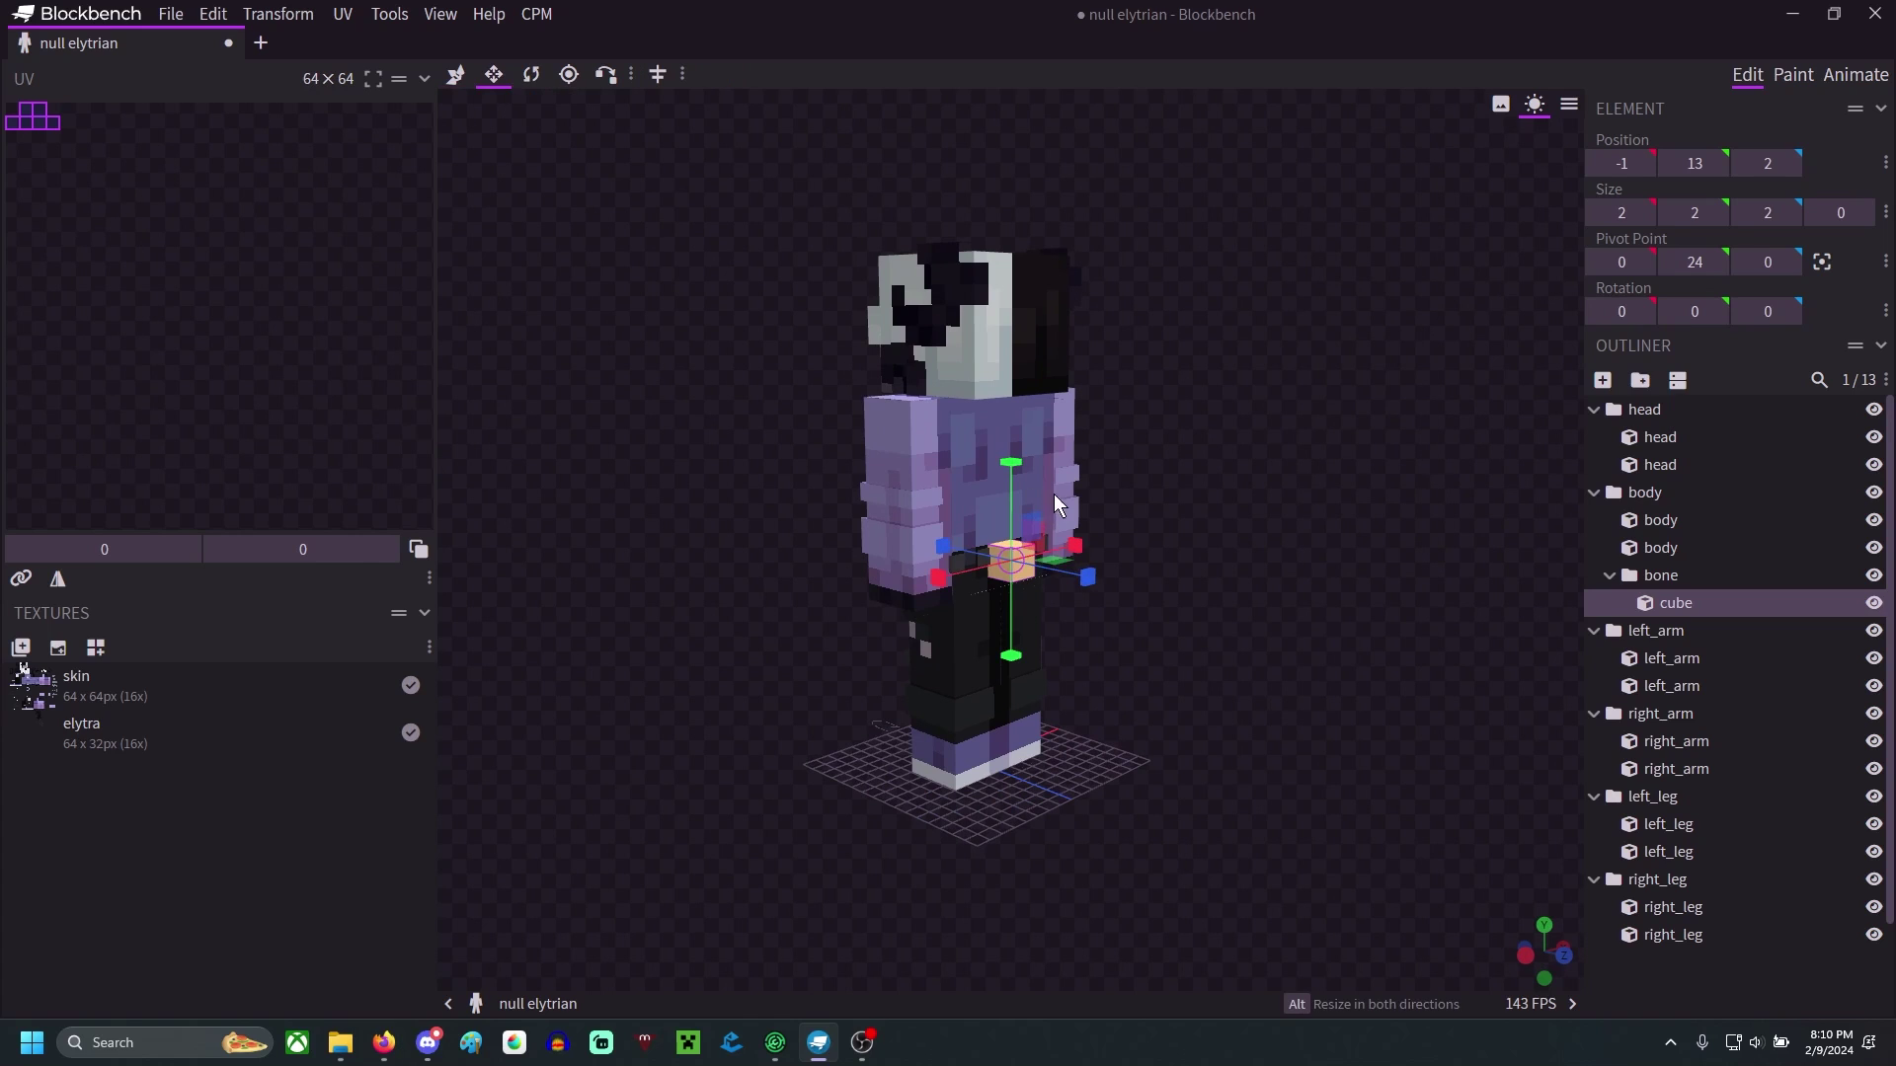
{"action": "left_click_drag", "start_coordinate": [1090, 586], "coordinate": [1294, 690]}
{"action": "left_click_drag", "start_coordinate": [1179, 565], "coordinate": [1466, 542]}
- Move the tail's pivot to its base at 0, 15, 2 and rotate it 45° on X
{"action": "key", "text": "p"}
{"action": "left_click_drag", "start_coordinate": [1056, 405], "coordinate": [1022, 441]}
{"action": "left_click_drag", "start_coordinate": [1206, 628], "coordinate": [1275, 621]}
{"action": "left_click_drag", "start_coordinate": [998, 446], "coordinate": [995, 455]}
{"action": "left_click_drag", "start_coordinate": [1087, 514], "coordinate": [1382, 592]}
{"action": "left_click", "coordinate": [530, 74]}
{"action": "left_click_drag", "start_coordinate": [1029, 486], "coordinate": [1049, 542]}
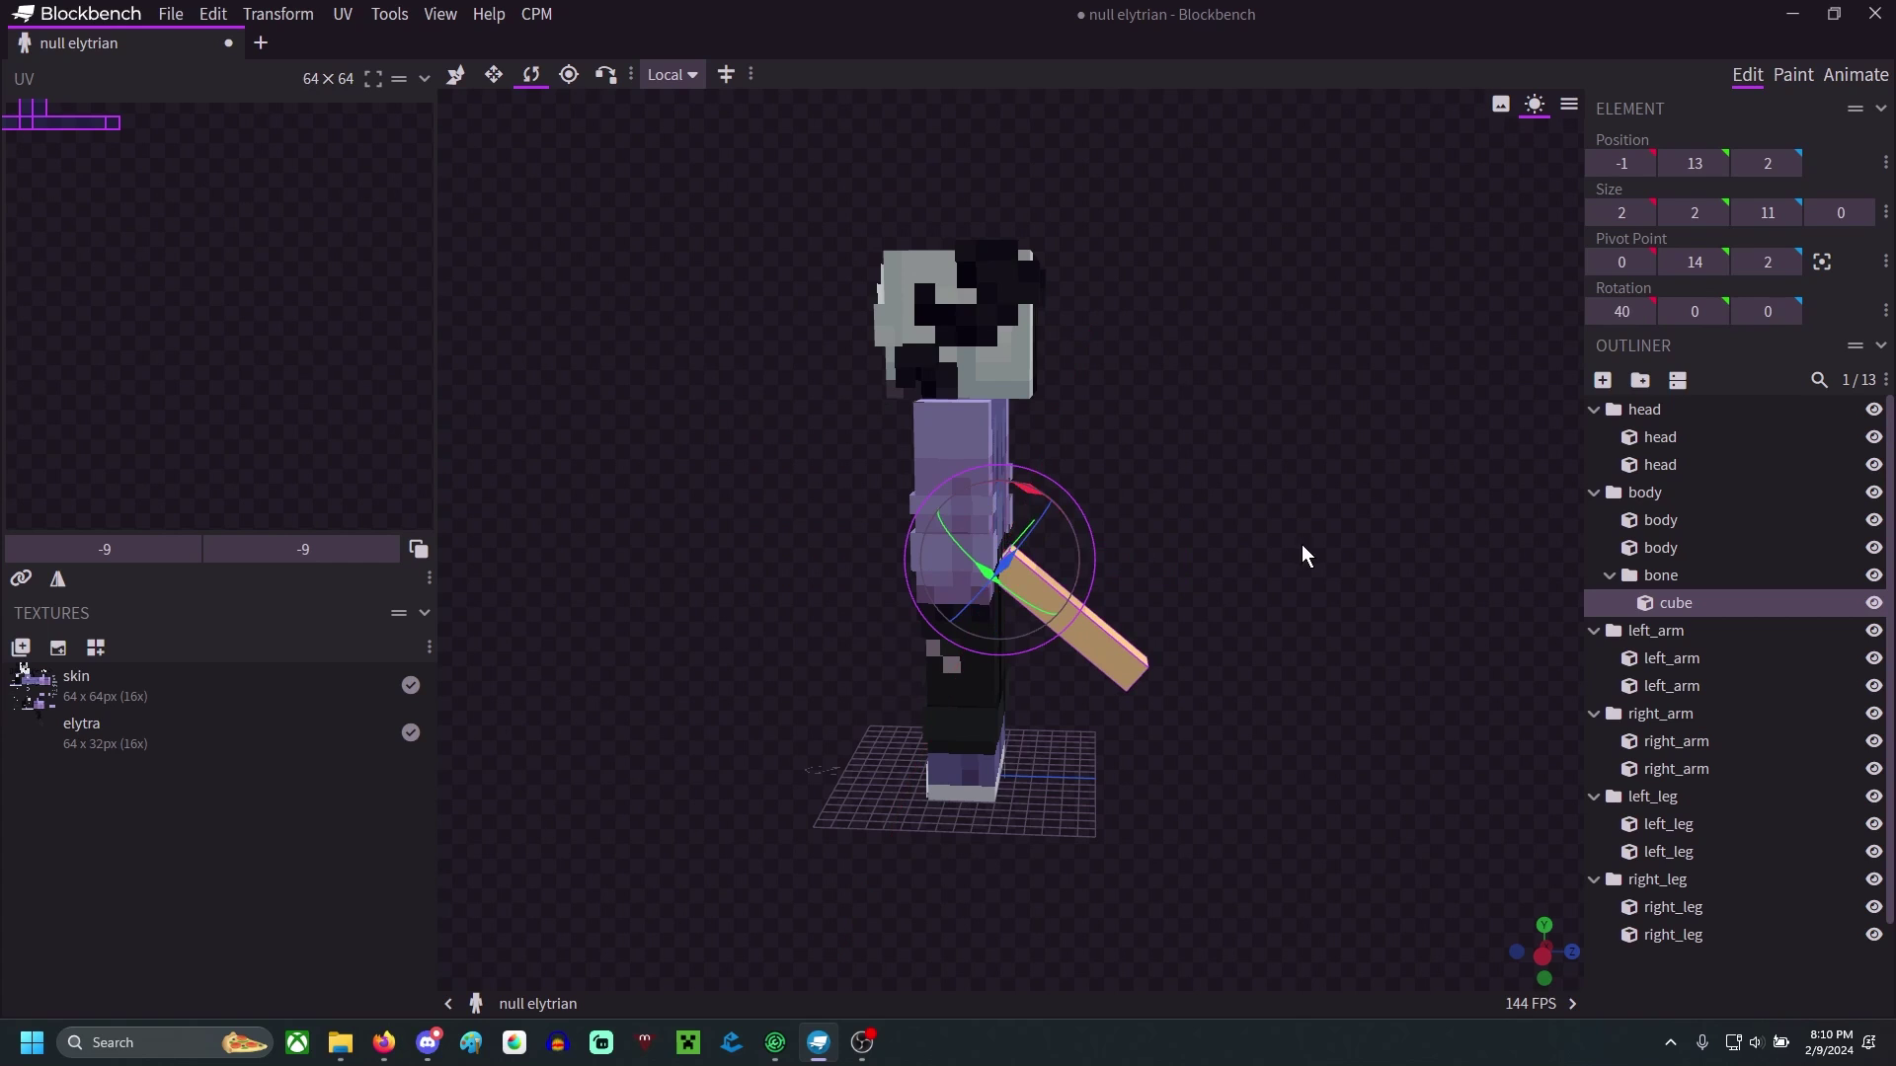
{"action": "left_click_drag", "start_coordinate": [1304, 550], "coordinate": [1158, 804]}
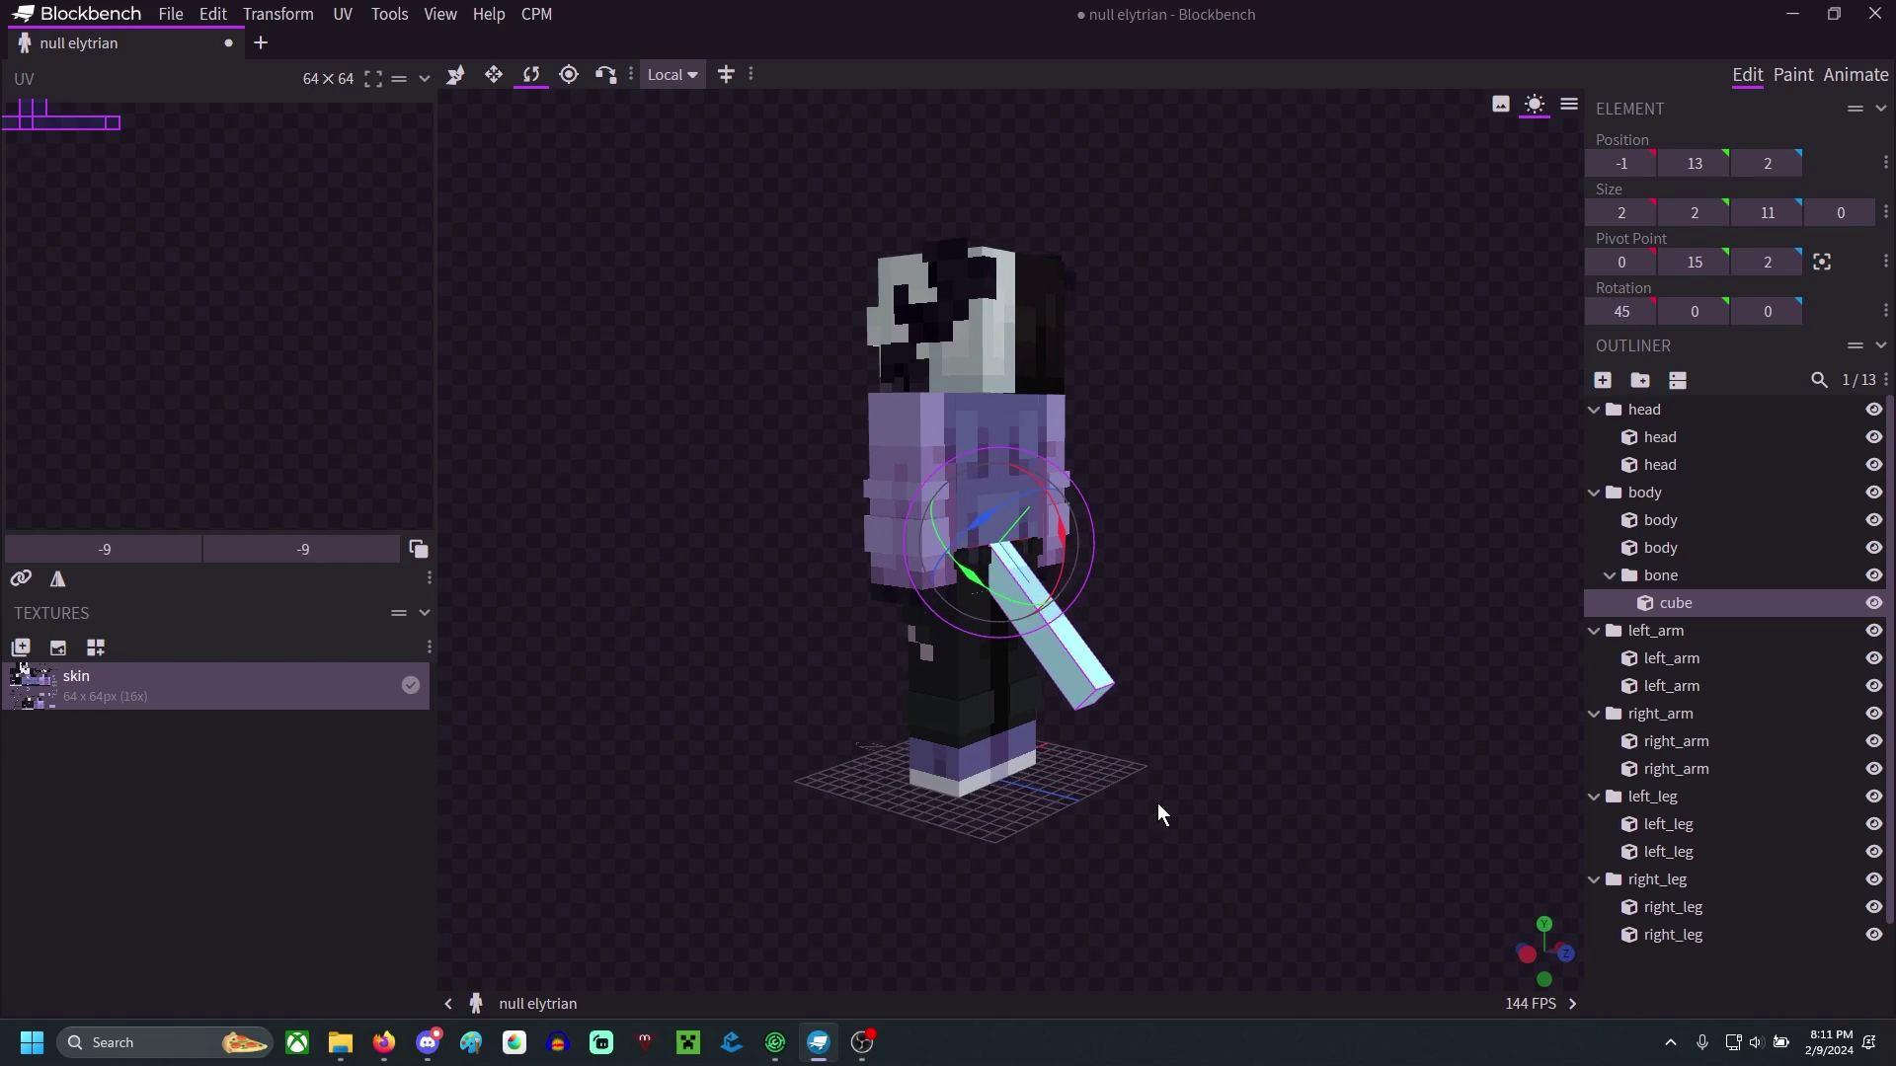
- Apply the skin texture to the tail cube
{"action": "right_click", "coordinate": [225, 695]}
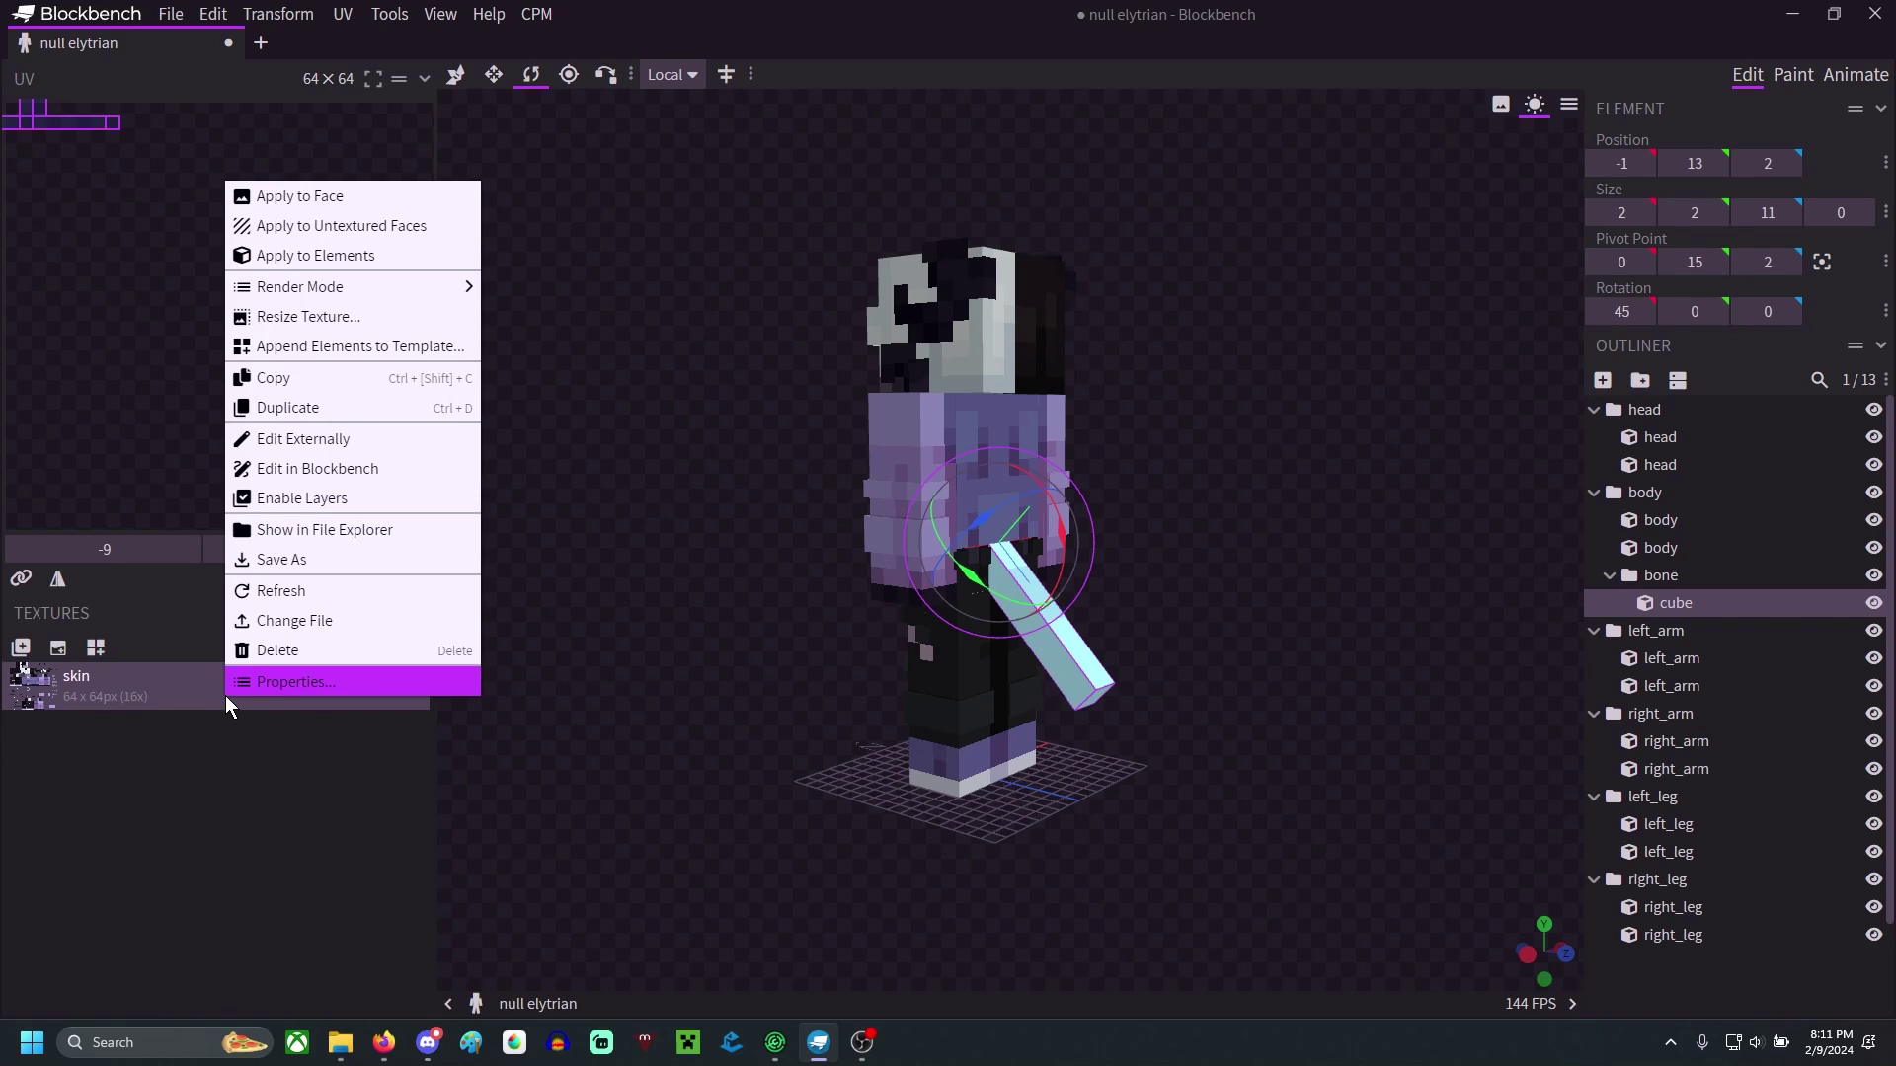
{"action": "left_click", "coordinate": [1747, 601]}
{"action": "right_click", "coordinate": [1747, 601]}
{"action": "mouse_move", "coordinate": [1667, 828]}
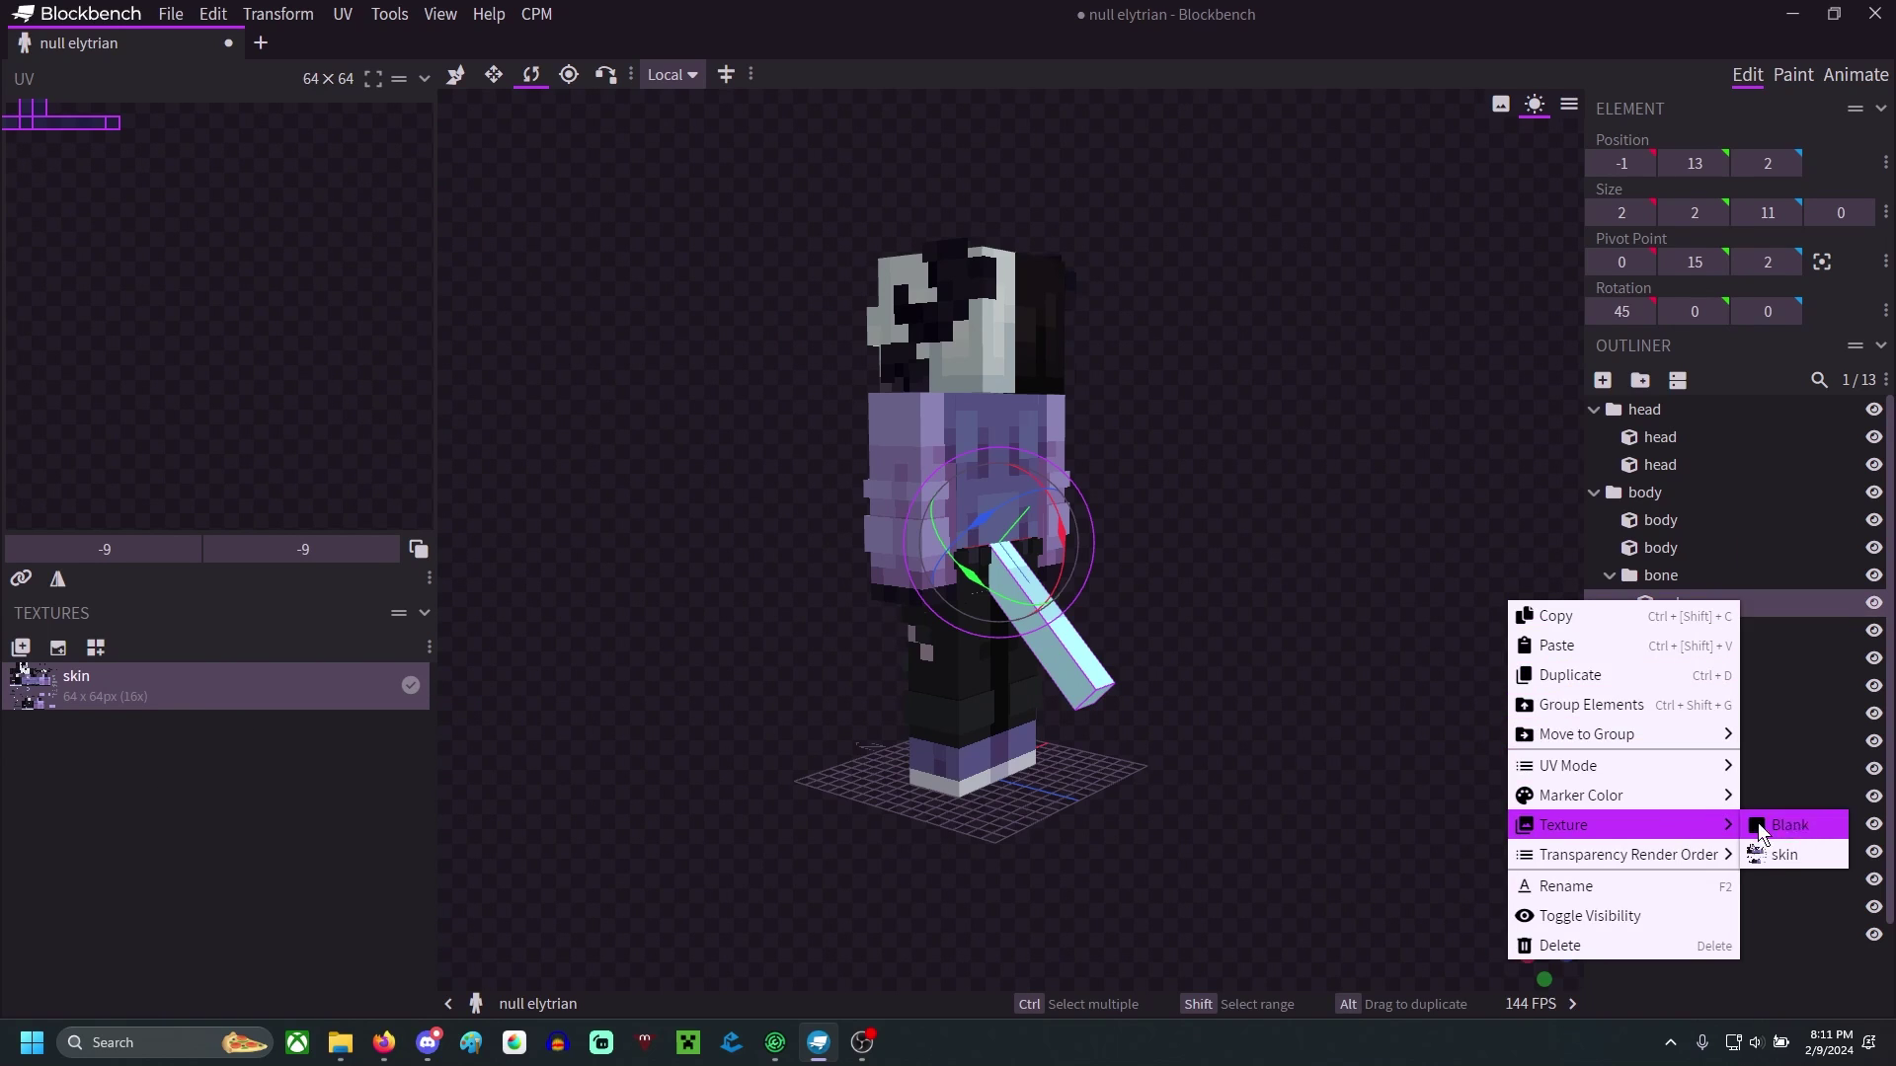
{"action": "left_click", "coordinate": [1803, 861]}
- Place the tail cube's UV at 28, 33 on the skin, then switch to MediBang Paint Pro
{"action": "left_click_drag", "start_coordinate": [25, 120], "coordinate": [72, 507]}
{"action": "left_click", "coordinate": [1737, 519]}
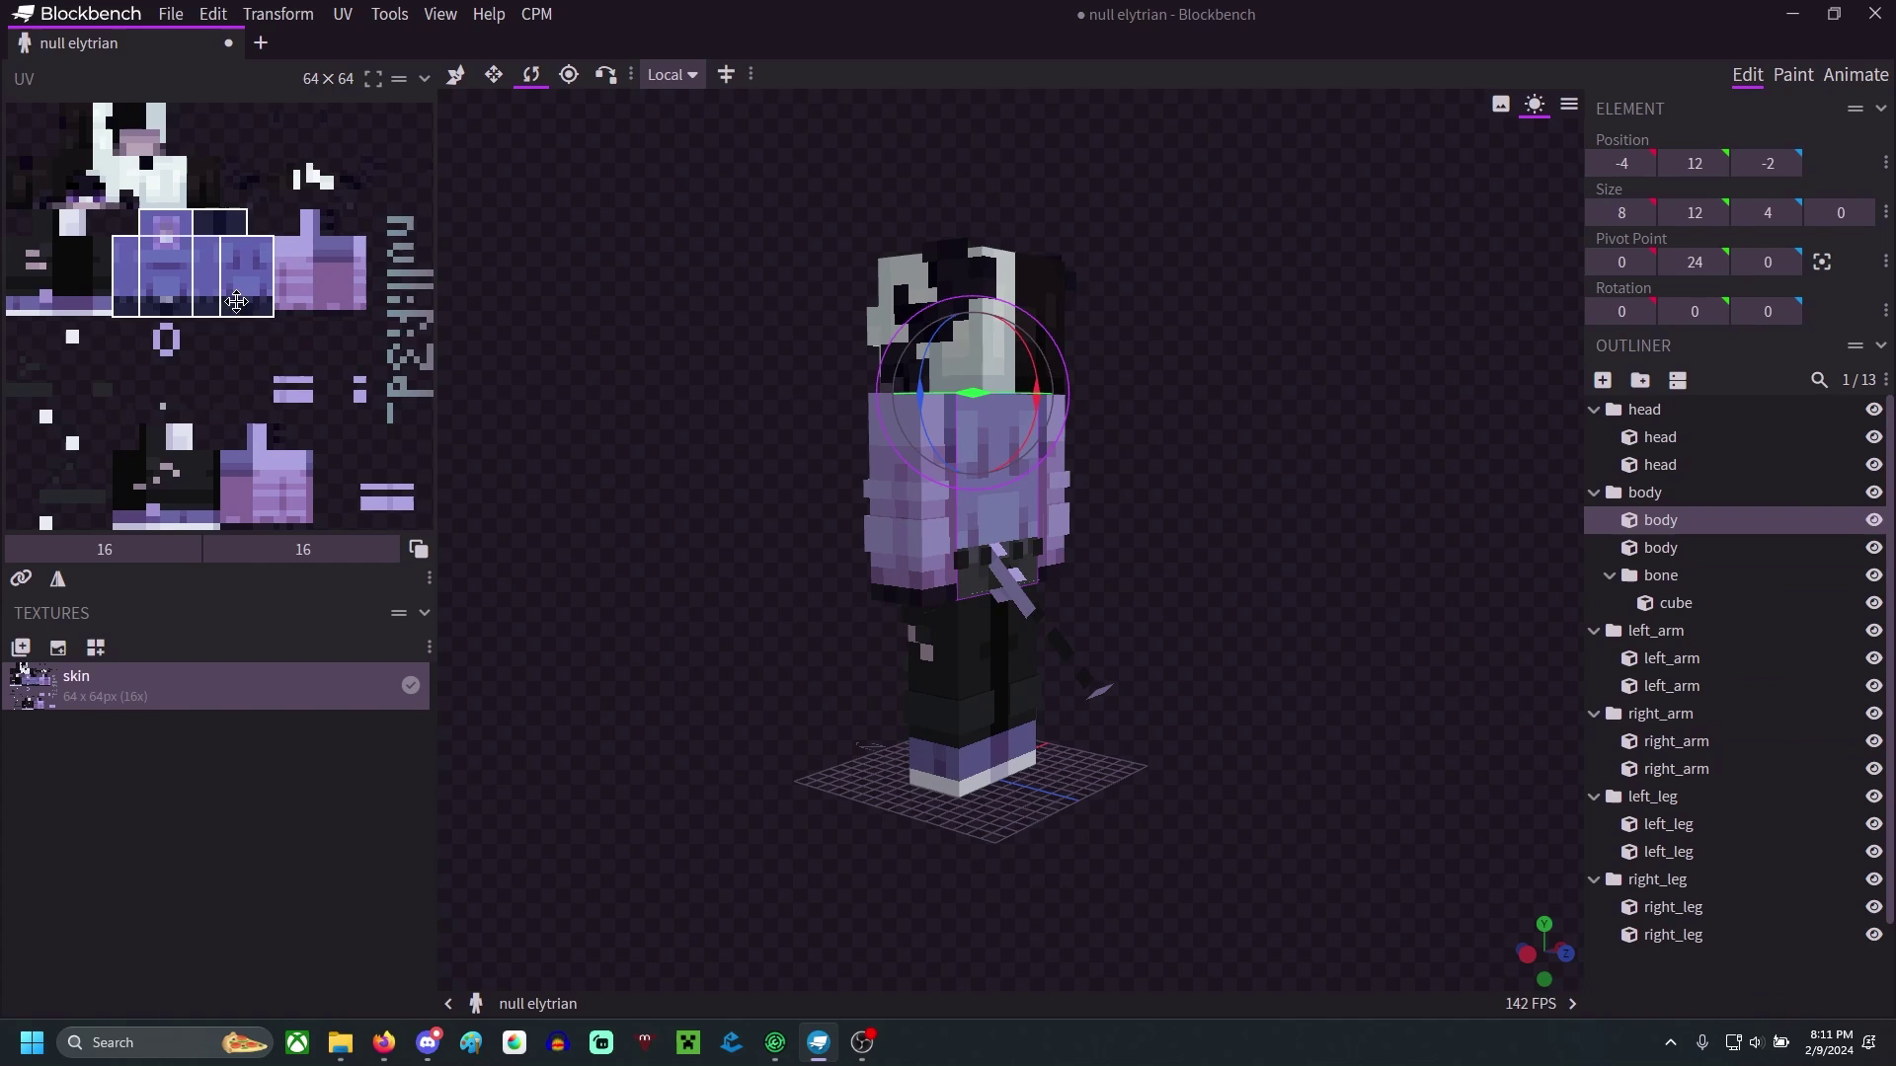
{"action": "left_click", "coordinate": [1710, 606]}
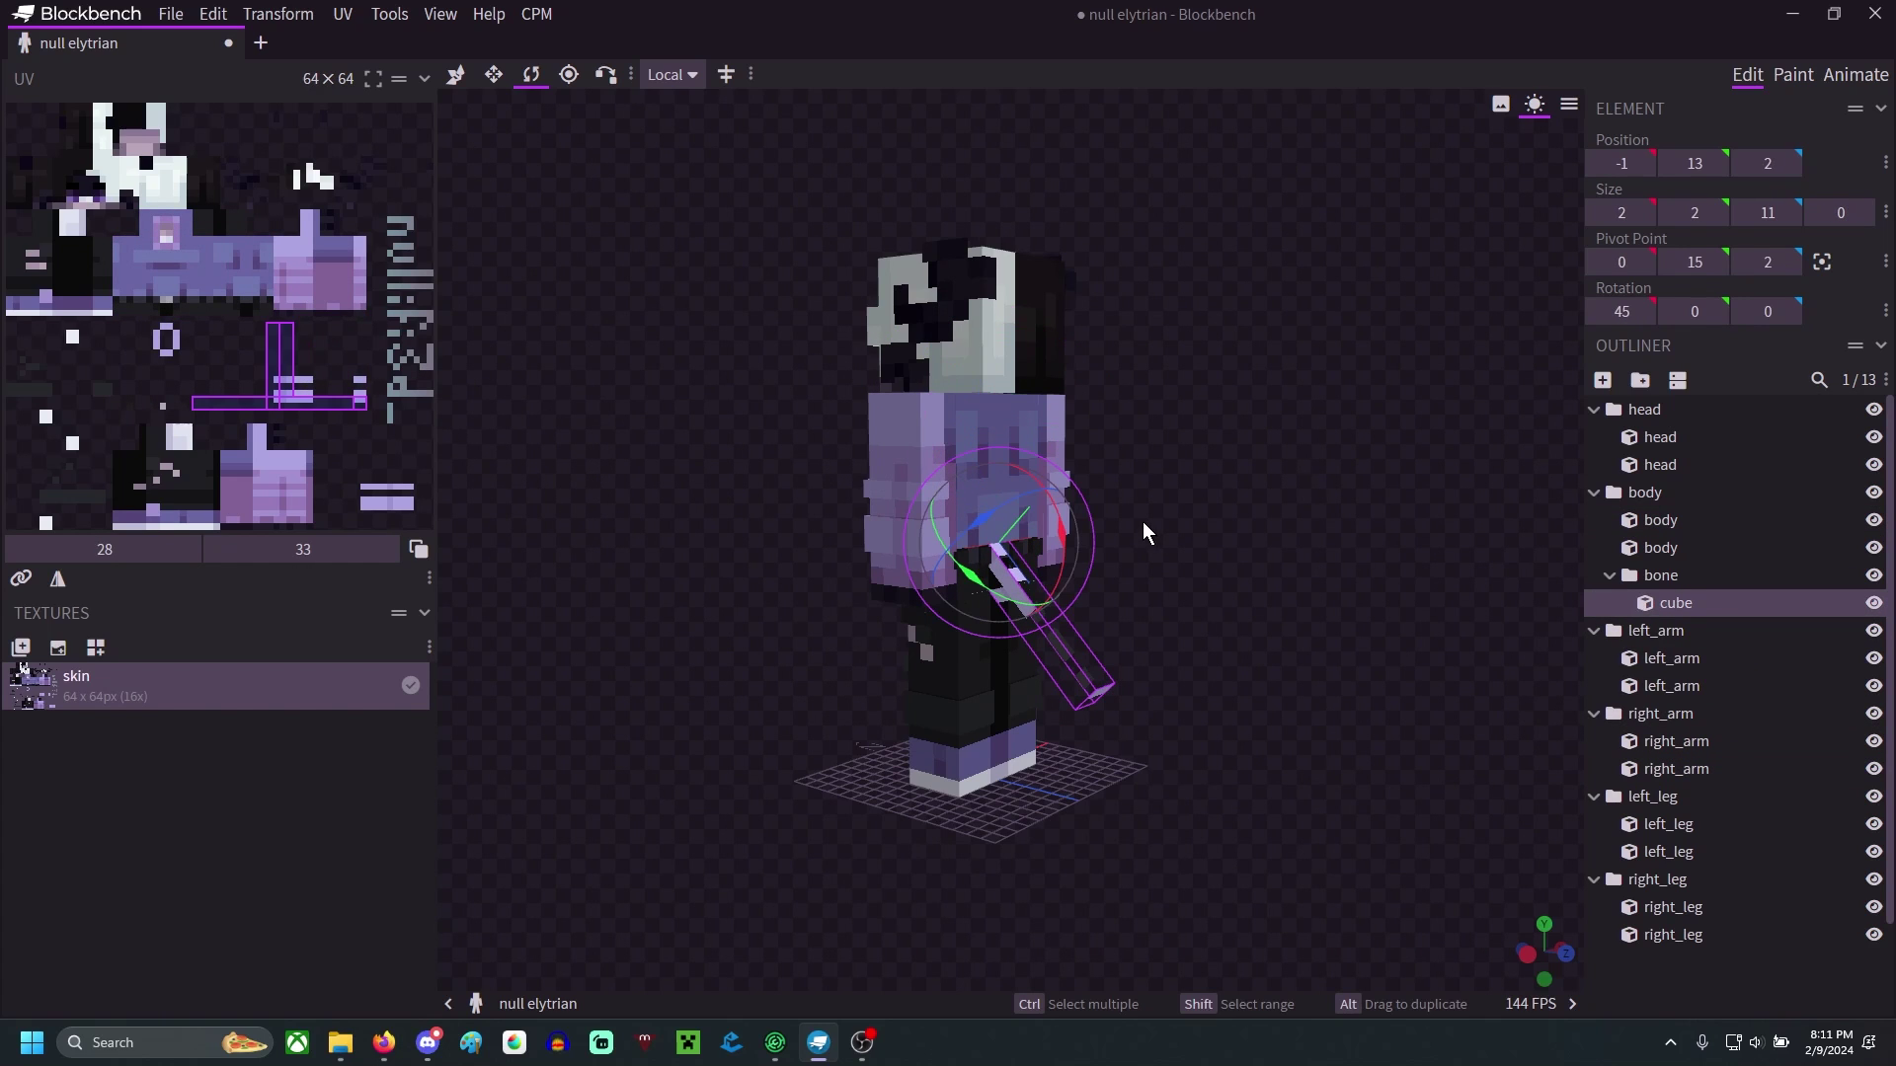
{"action": "left_click", "coordinate": [514, 1049]}
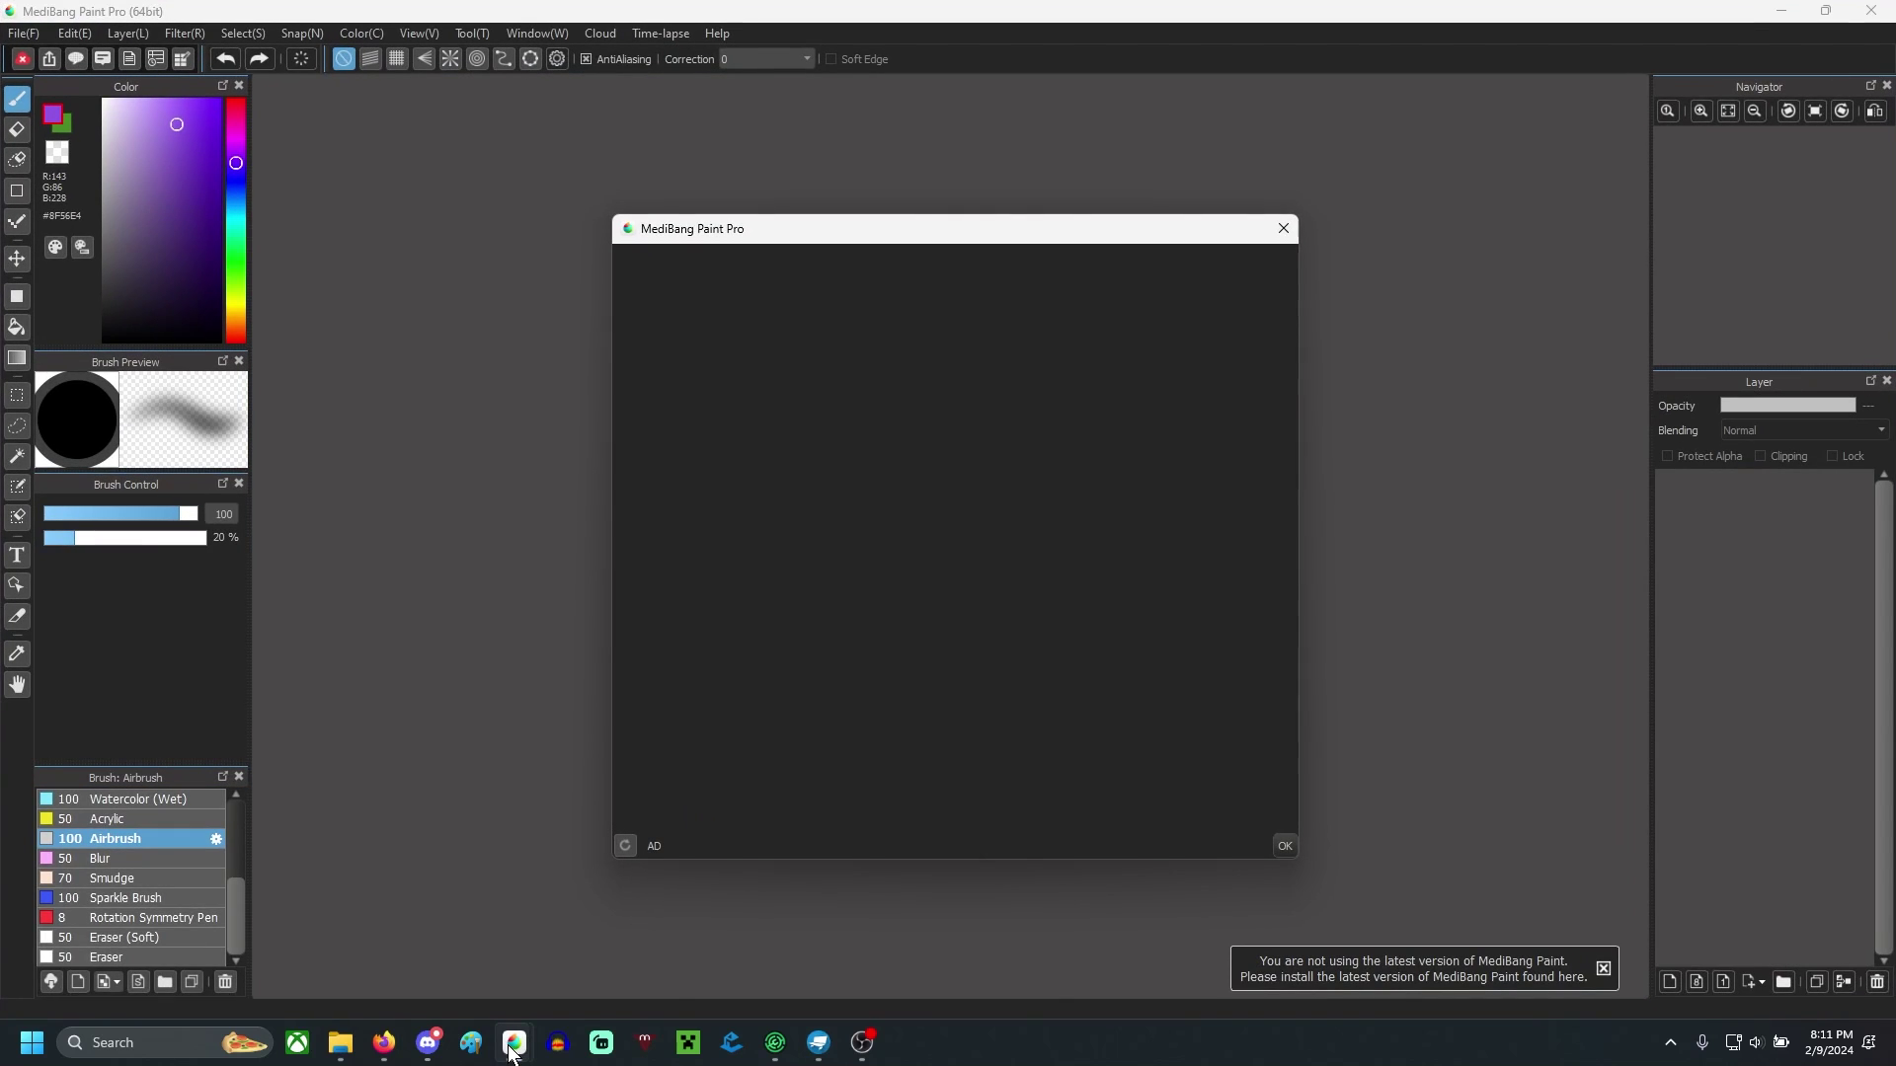
- Dismiss the startup ad and cloud window, then open the skin image file
{"action": "left_click", "coordinate": [1289, 229]}
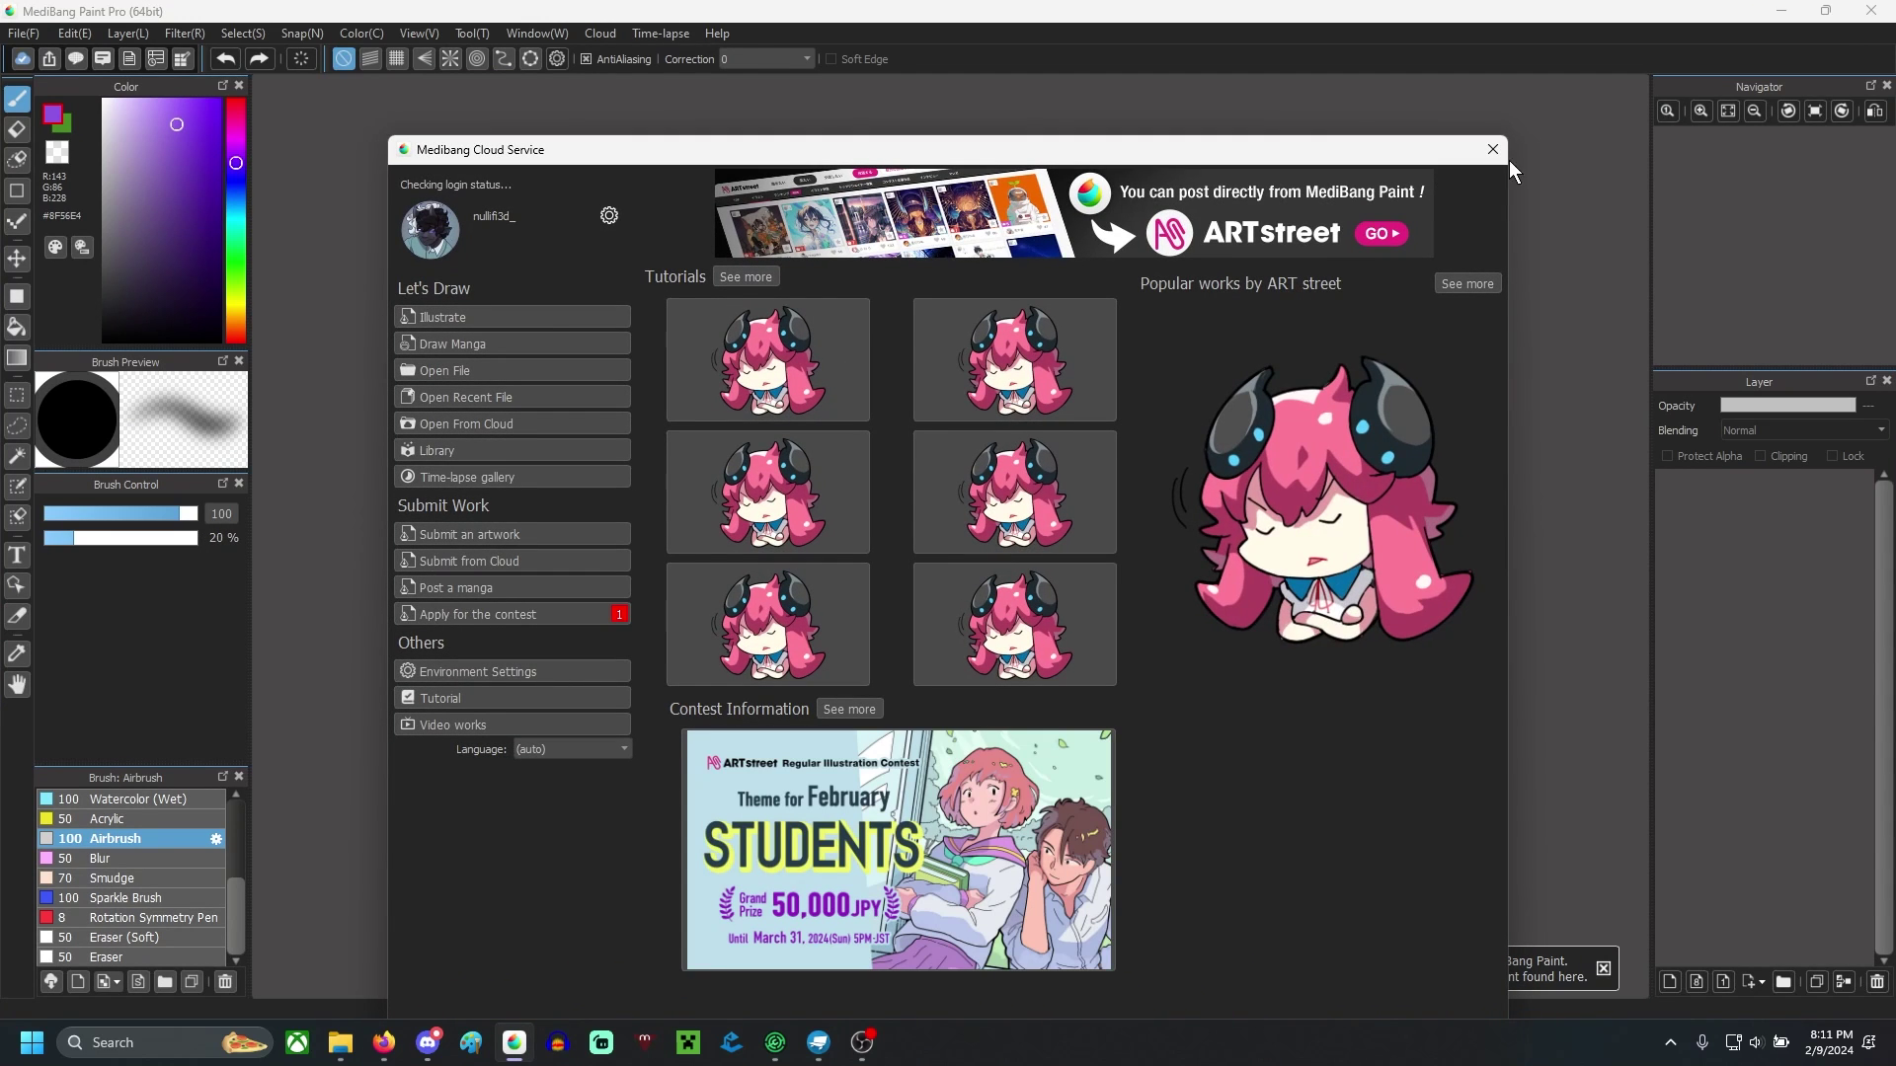
{"action": "left_click", "coordinate": [1502, 156]}
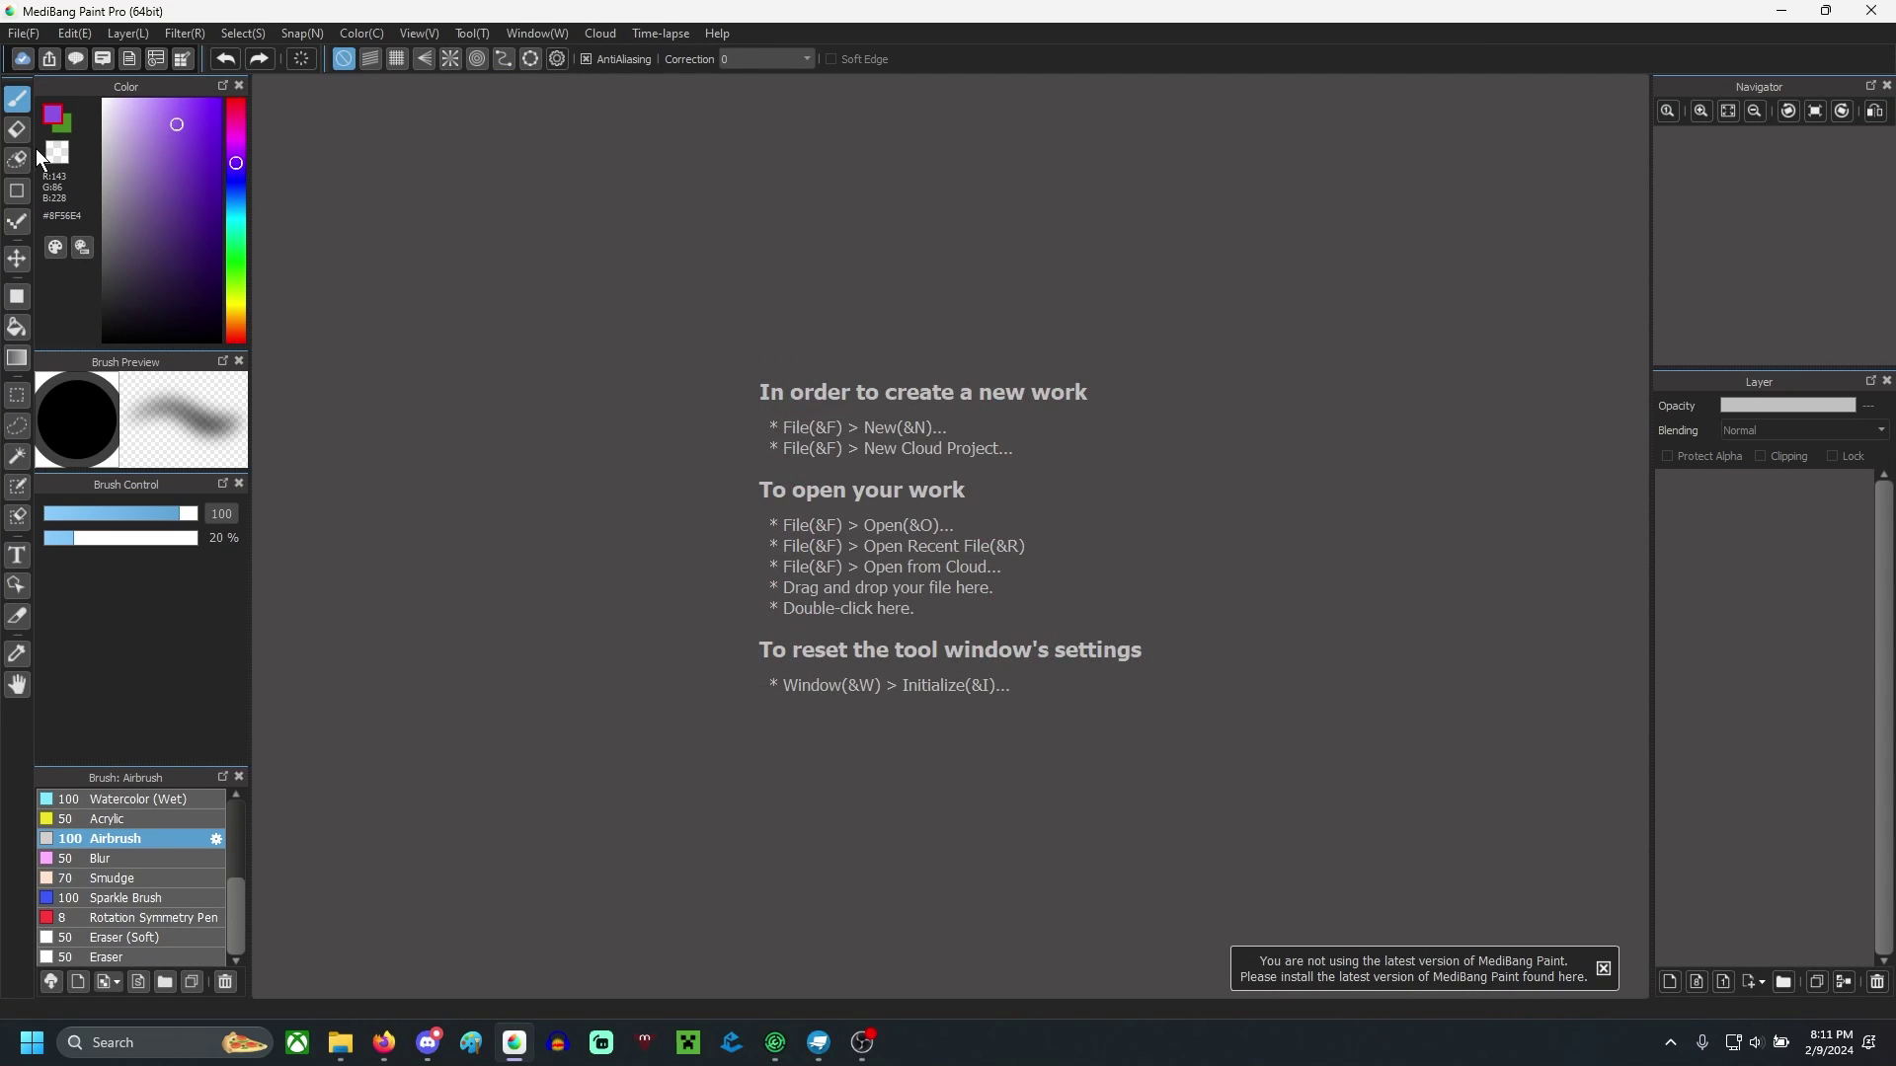
{"action": "left_click", "coordinate": [23, 32]}
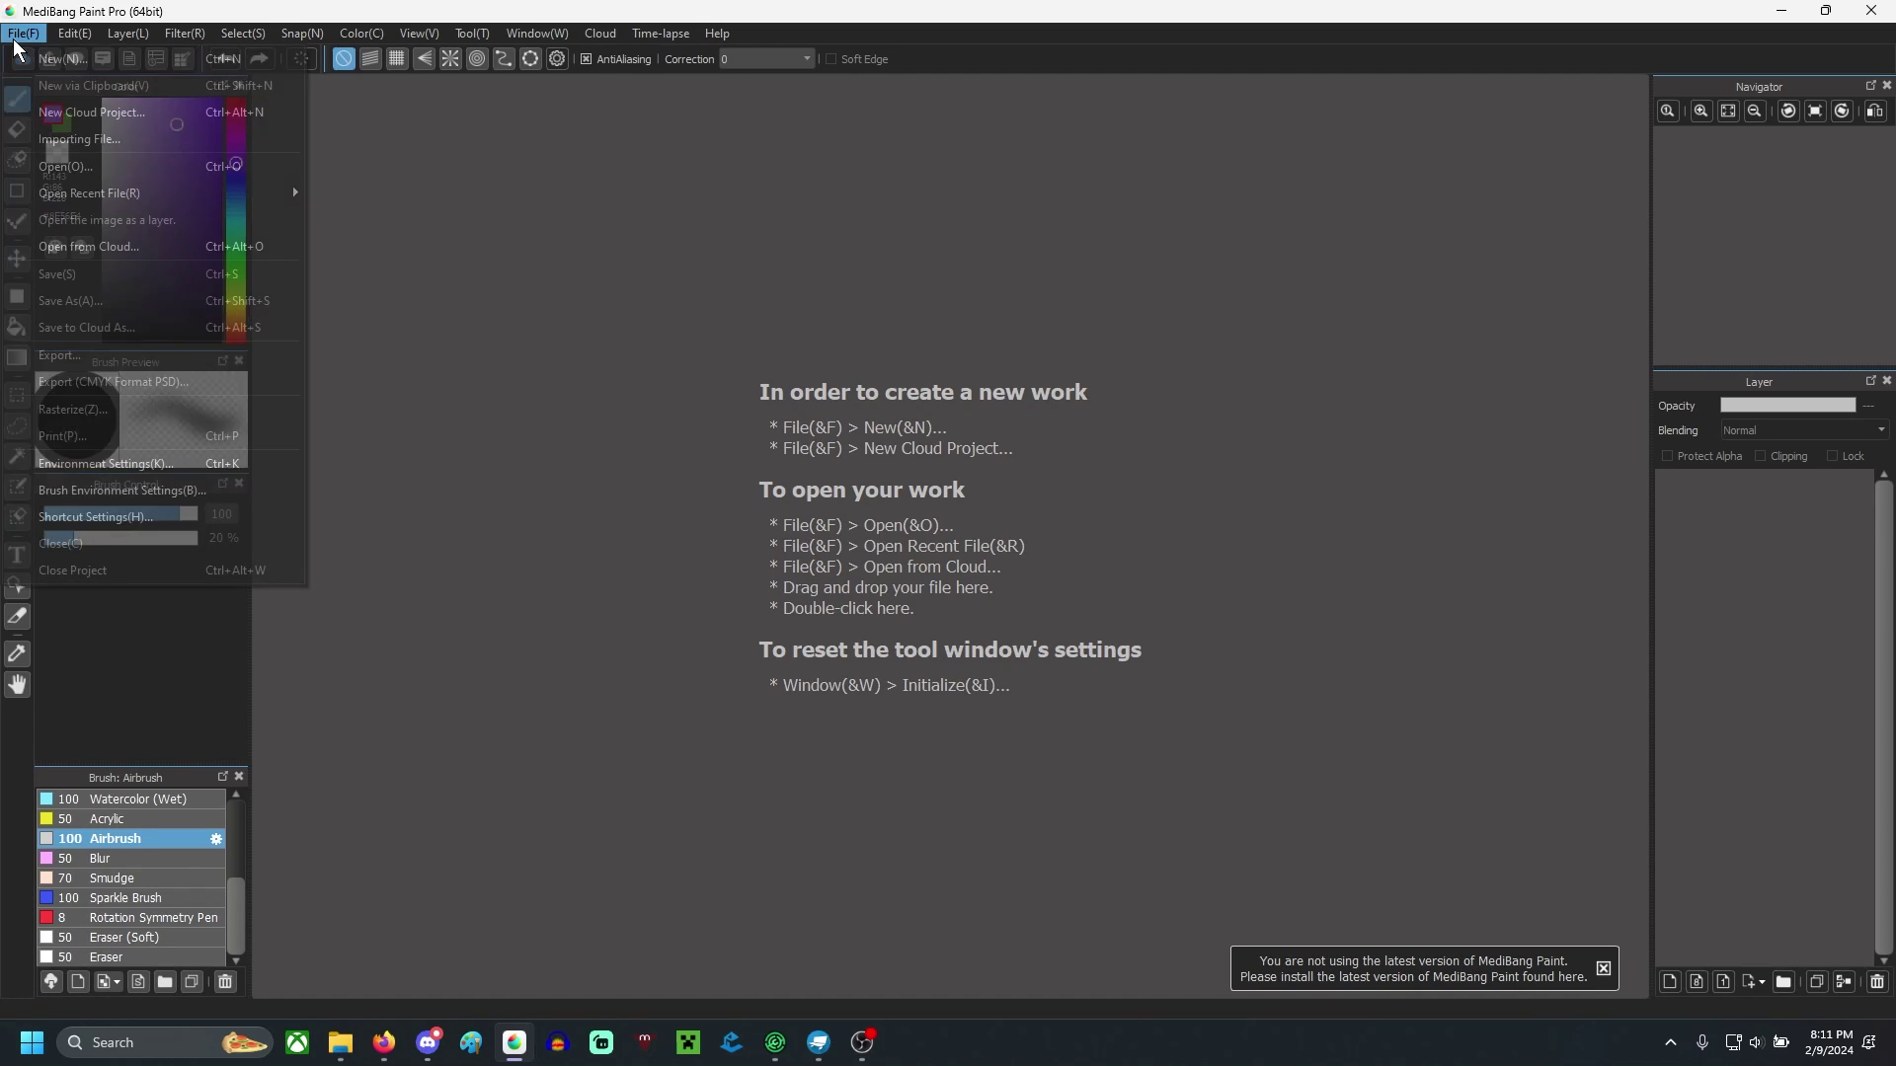
{"action": "left_click", "coordinate": [69, 166]}
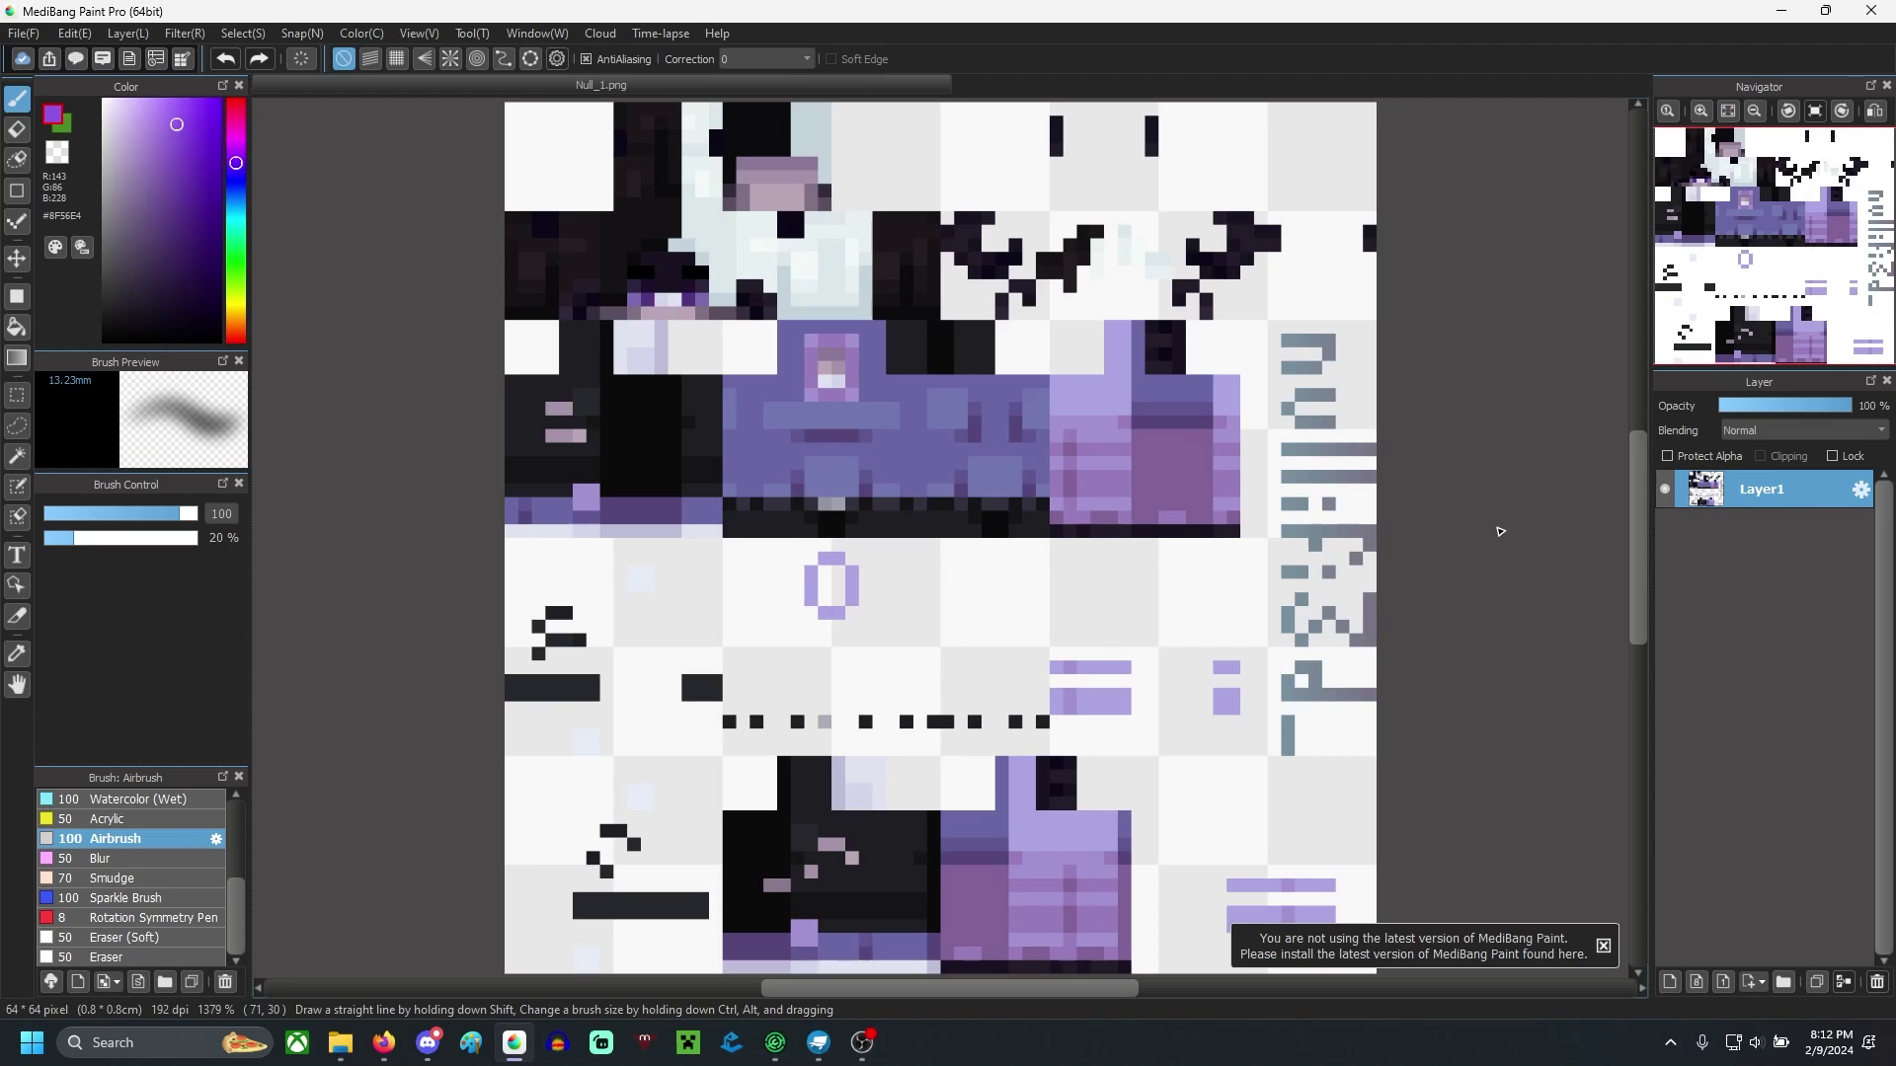
- Widen the skin canvas to 128×64
{"action": "left_click", "coordinate": [74, 32]}
{"action": "left_click", "coordinate": [110, 333]}
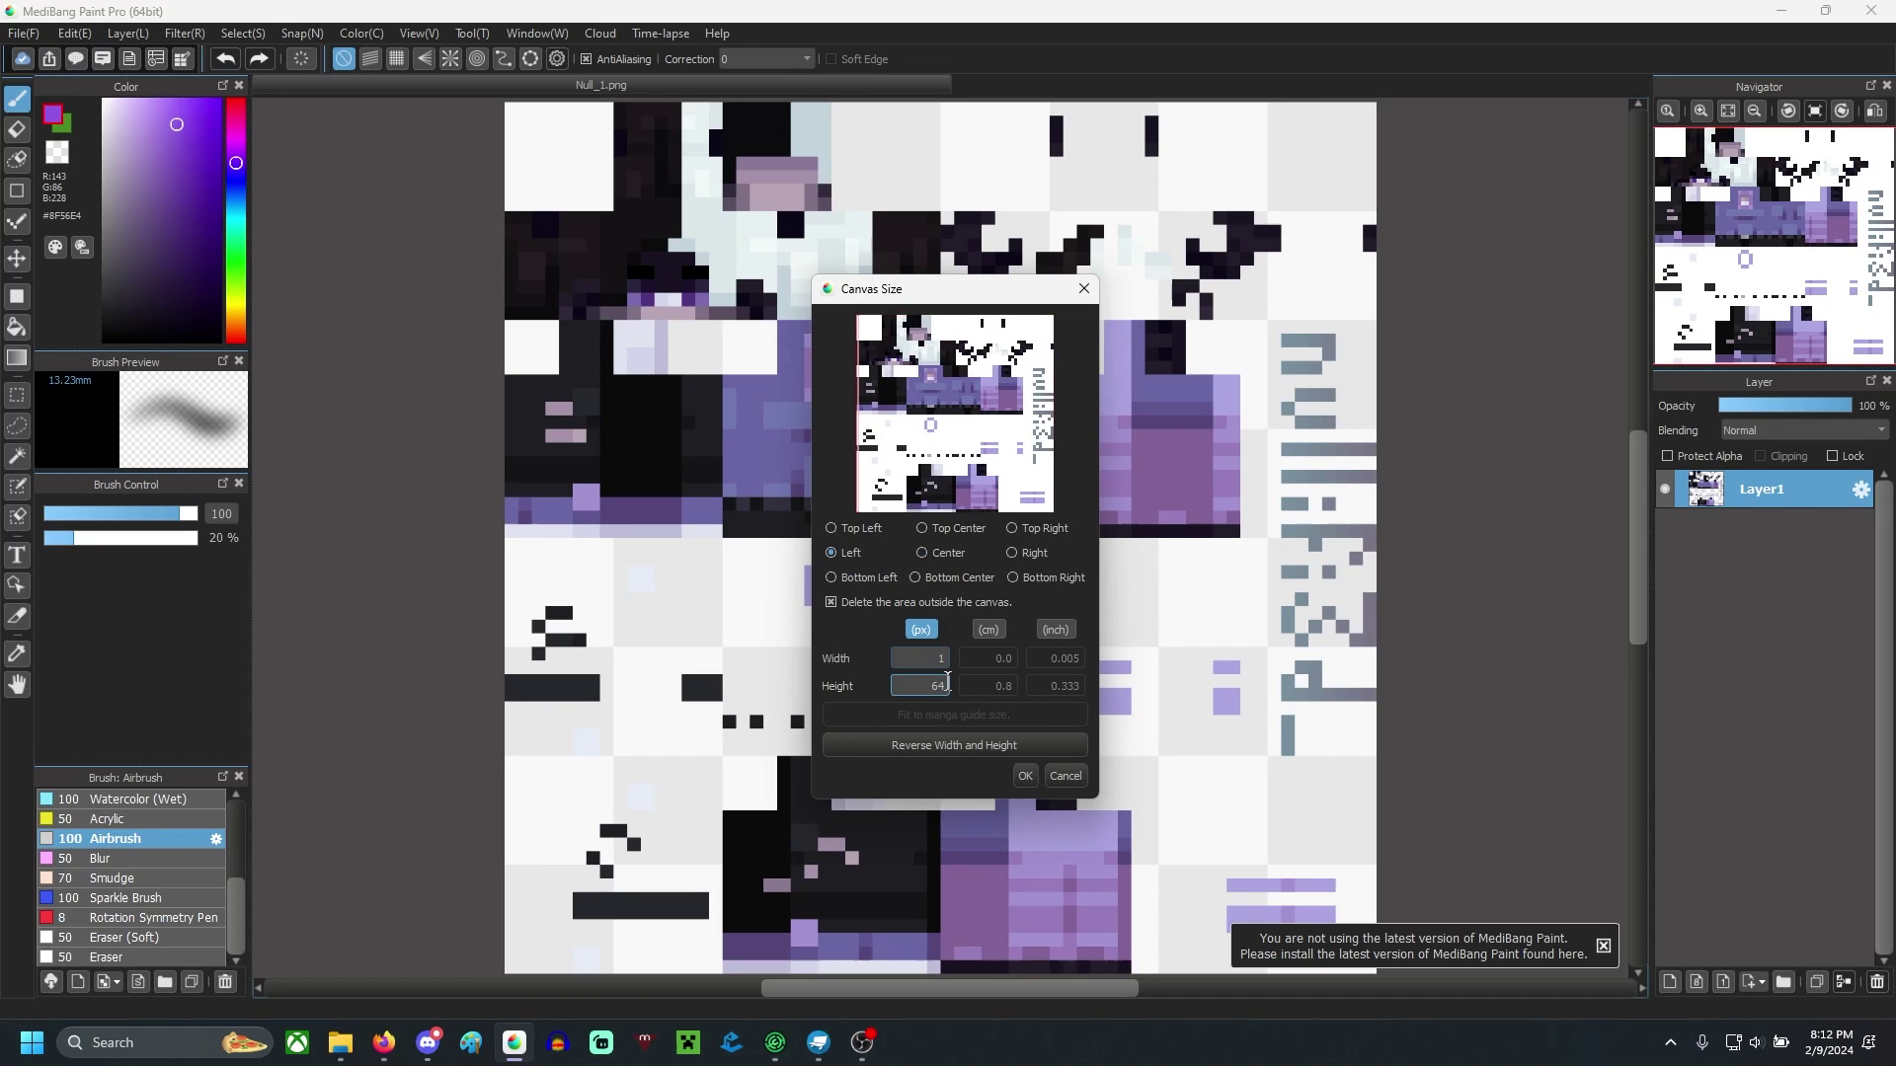
{"action": "key", "text": "Return"}
{"action": "left_click", "coordinate": [1727, 110]}
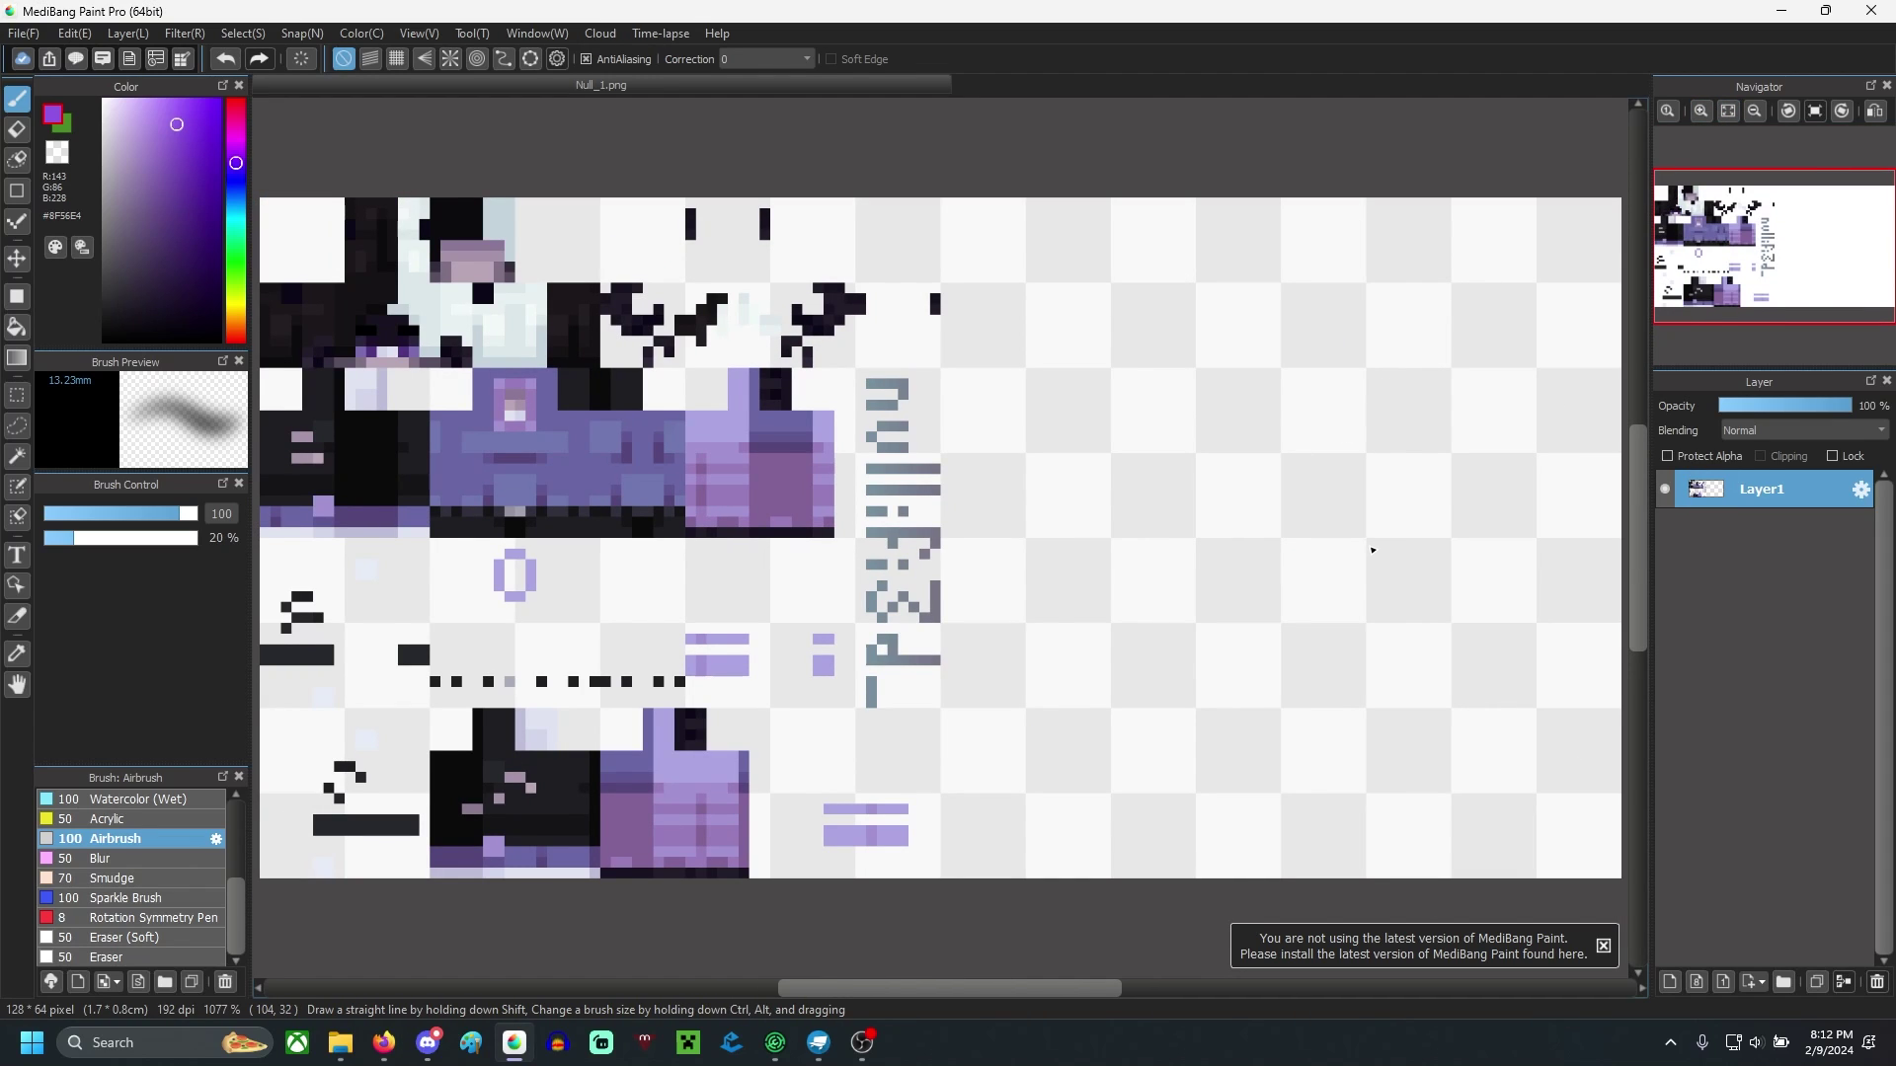
- Save the image as PNG (*.png) under the name Null_1 Tail
{"action": "key", "text": "ctrl+shift+s"}
{"action": "left_click", "coordinate": [203, 943]}
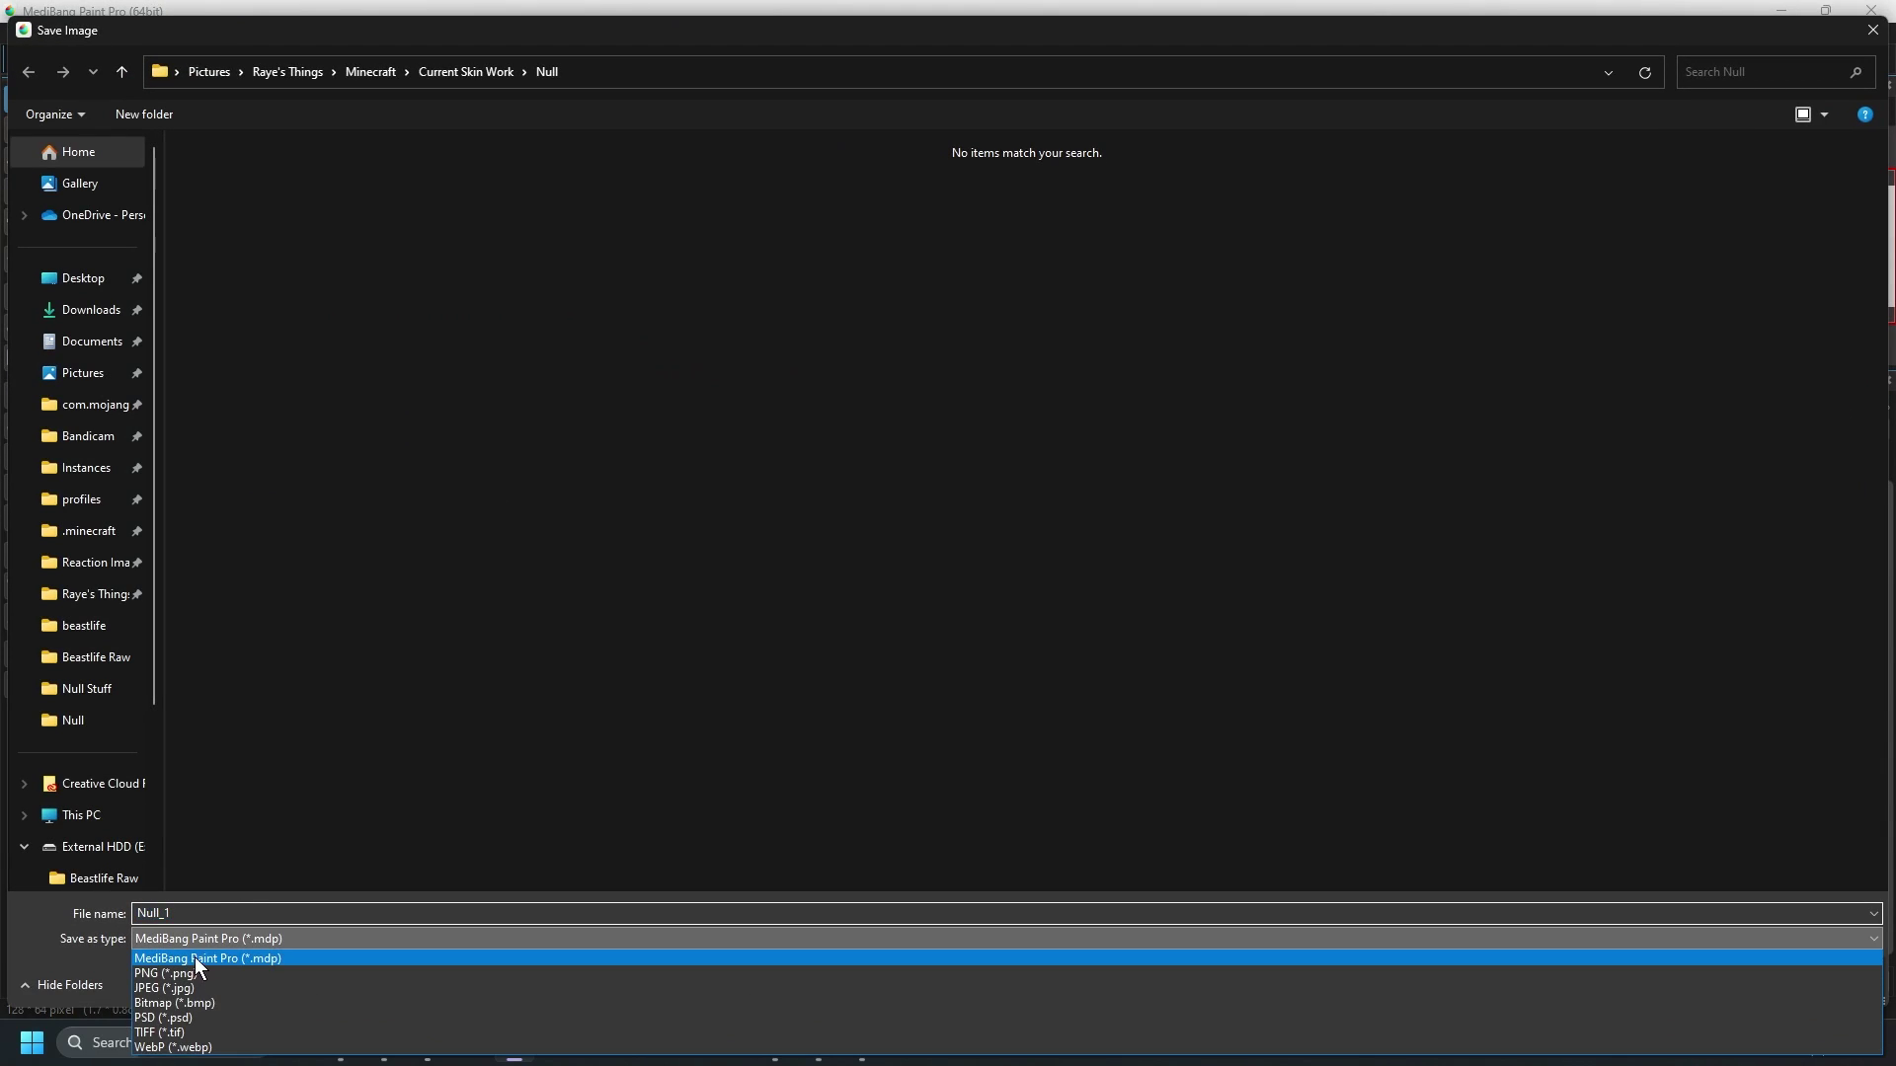
{"action": "left_click", "coordinate": [188, 975]}
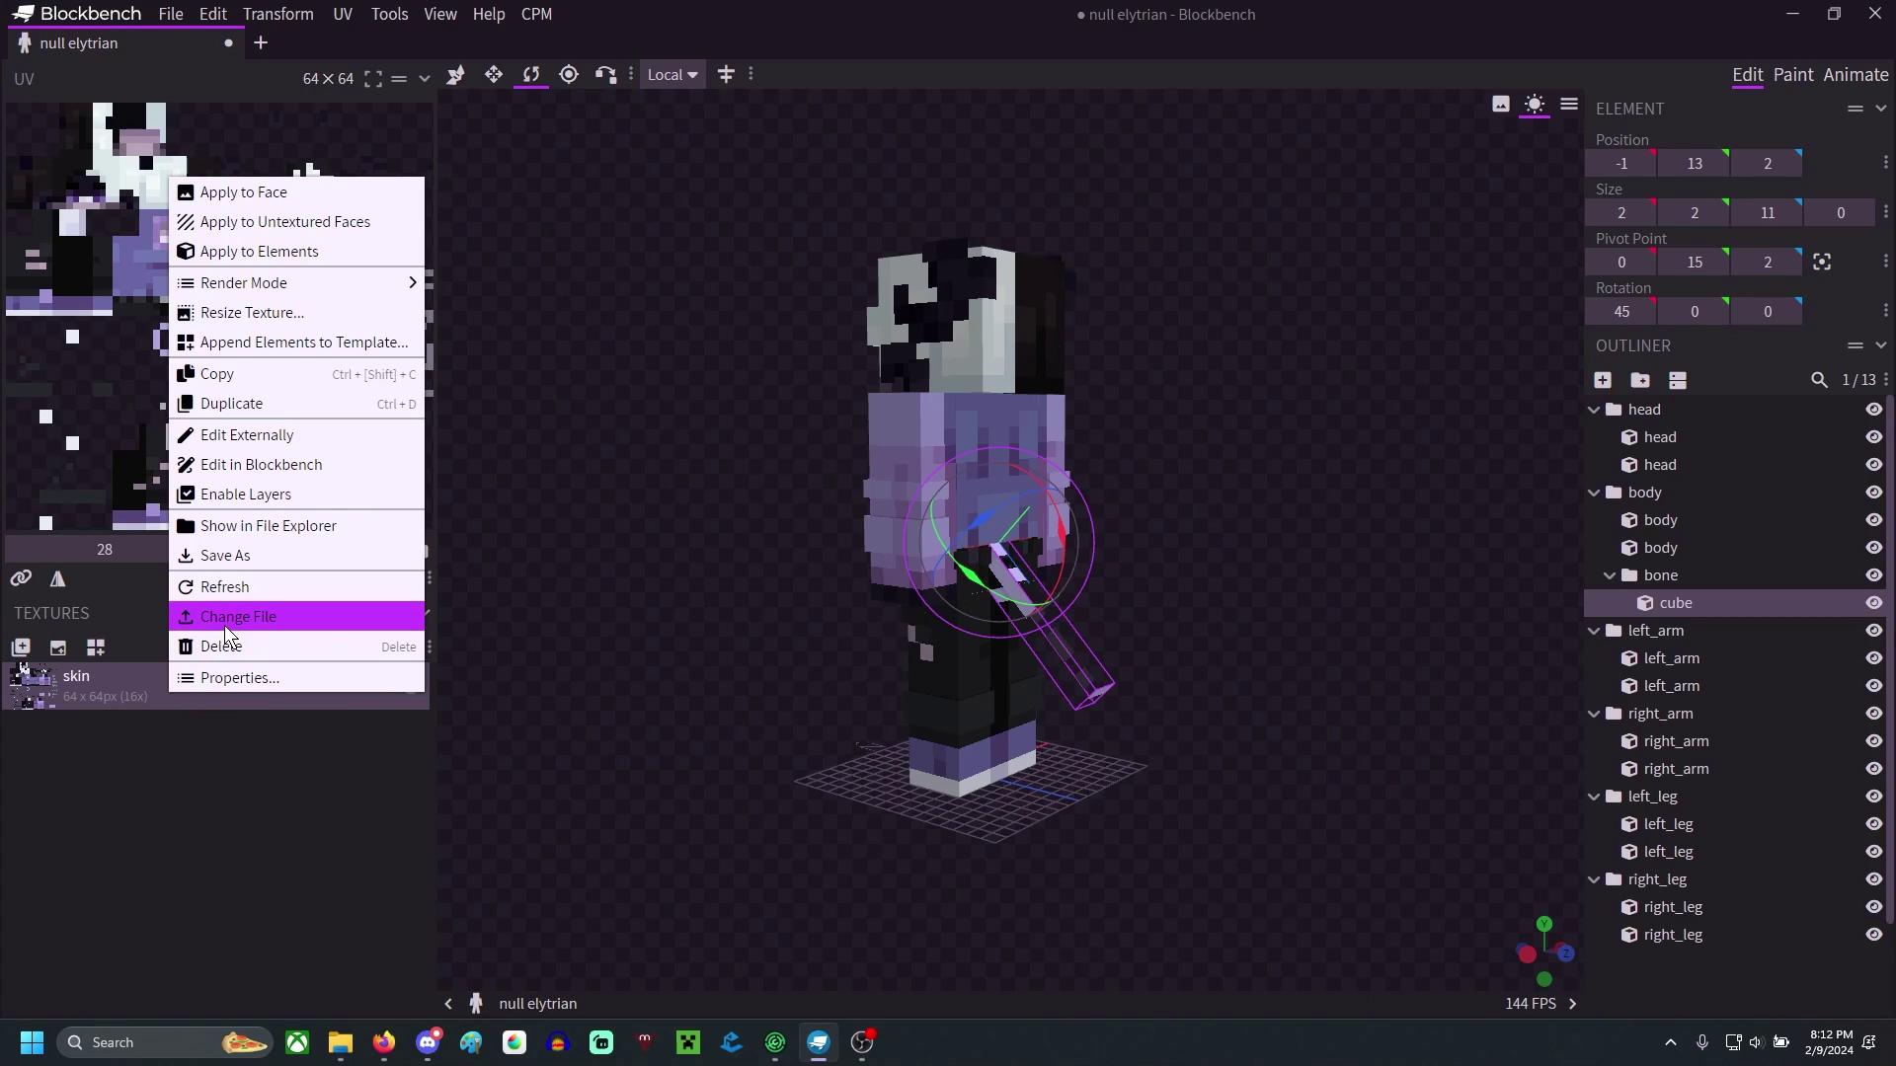
- Switch the first head cube to per-face UV mode
{"action": "left_click", "coordinate": [223, 625]}
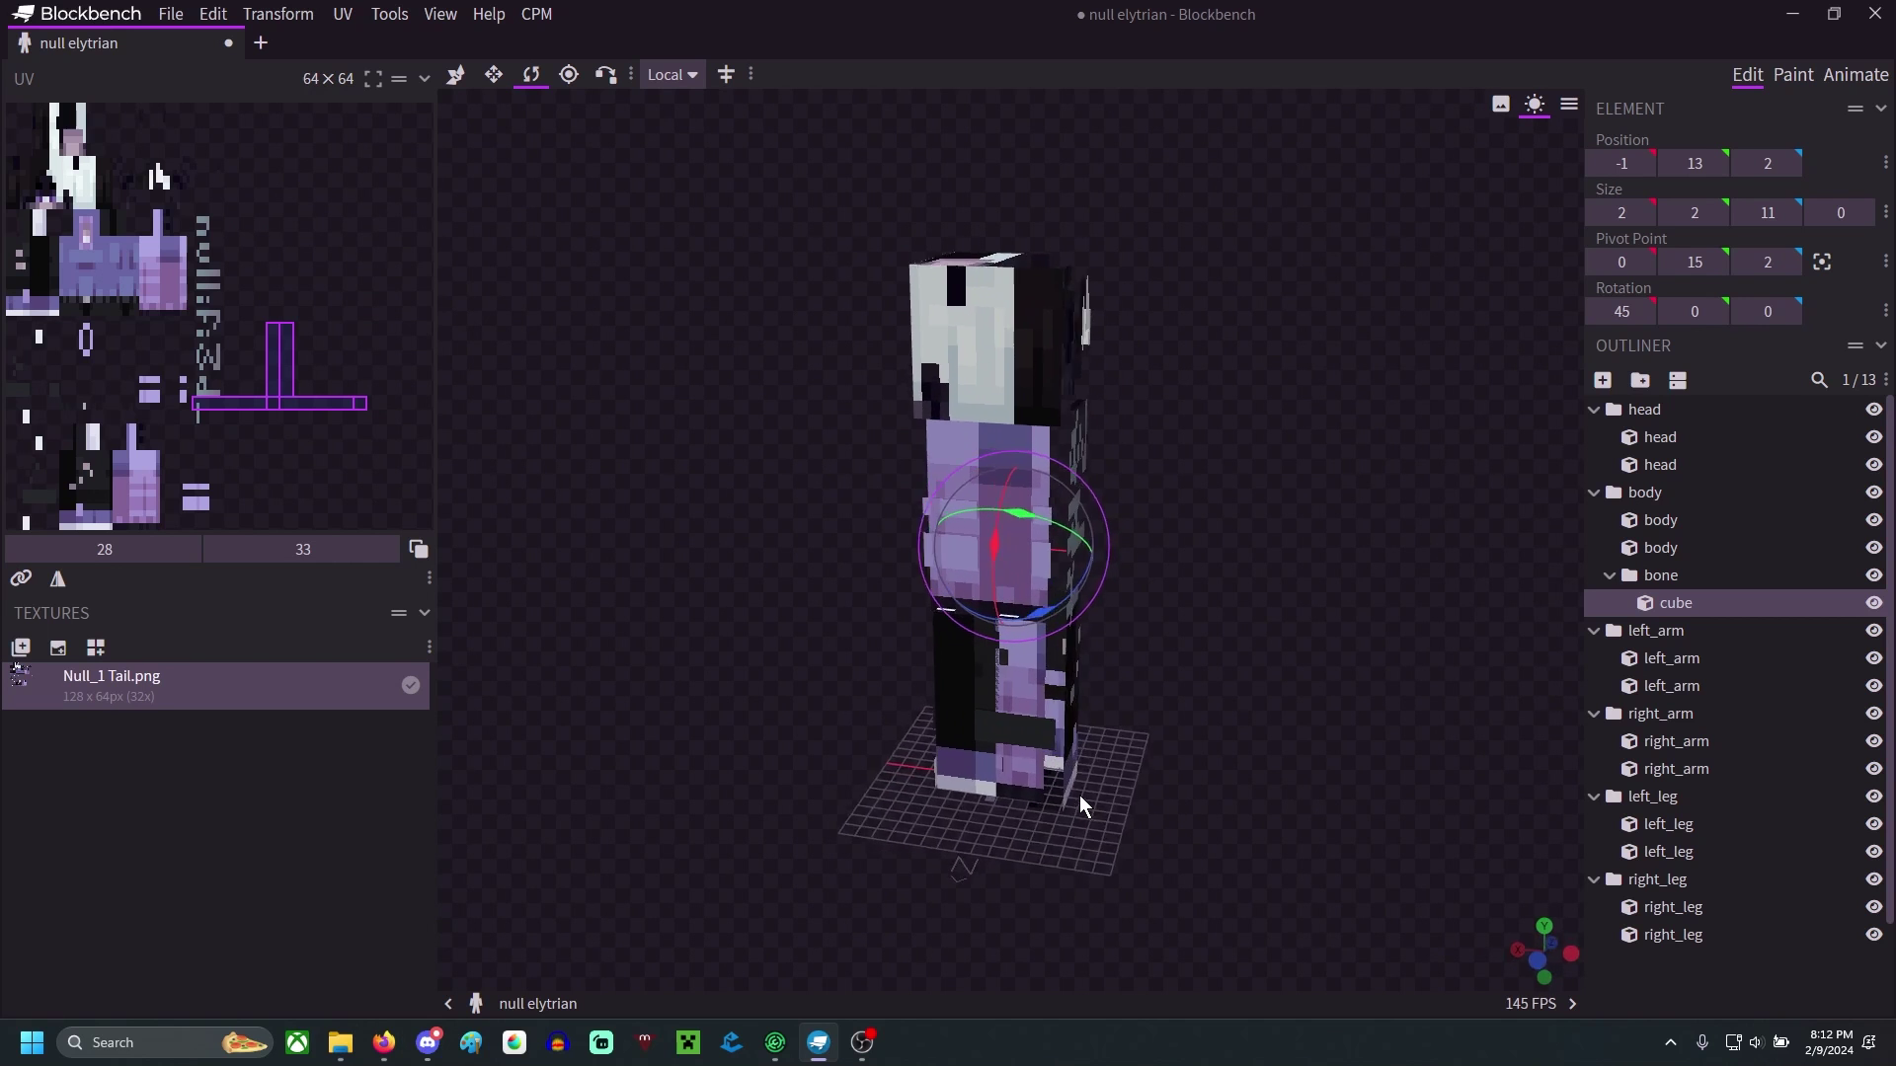
{"action": "left_click_drag", "start_coordinate": [1081, 796], "coordinate": [1258, 885]}
{"action": "right_click", "coordinate": [1716, 441]}
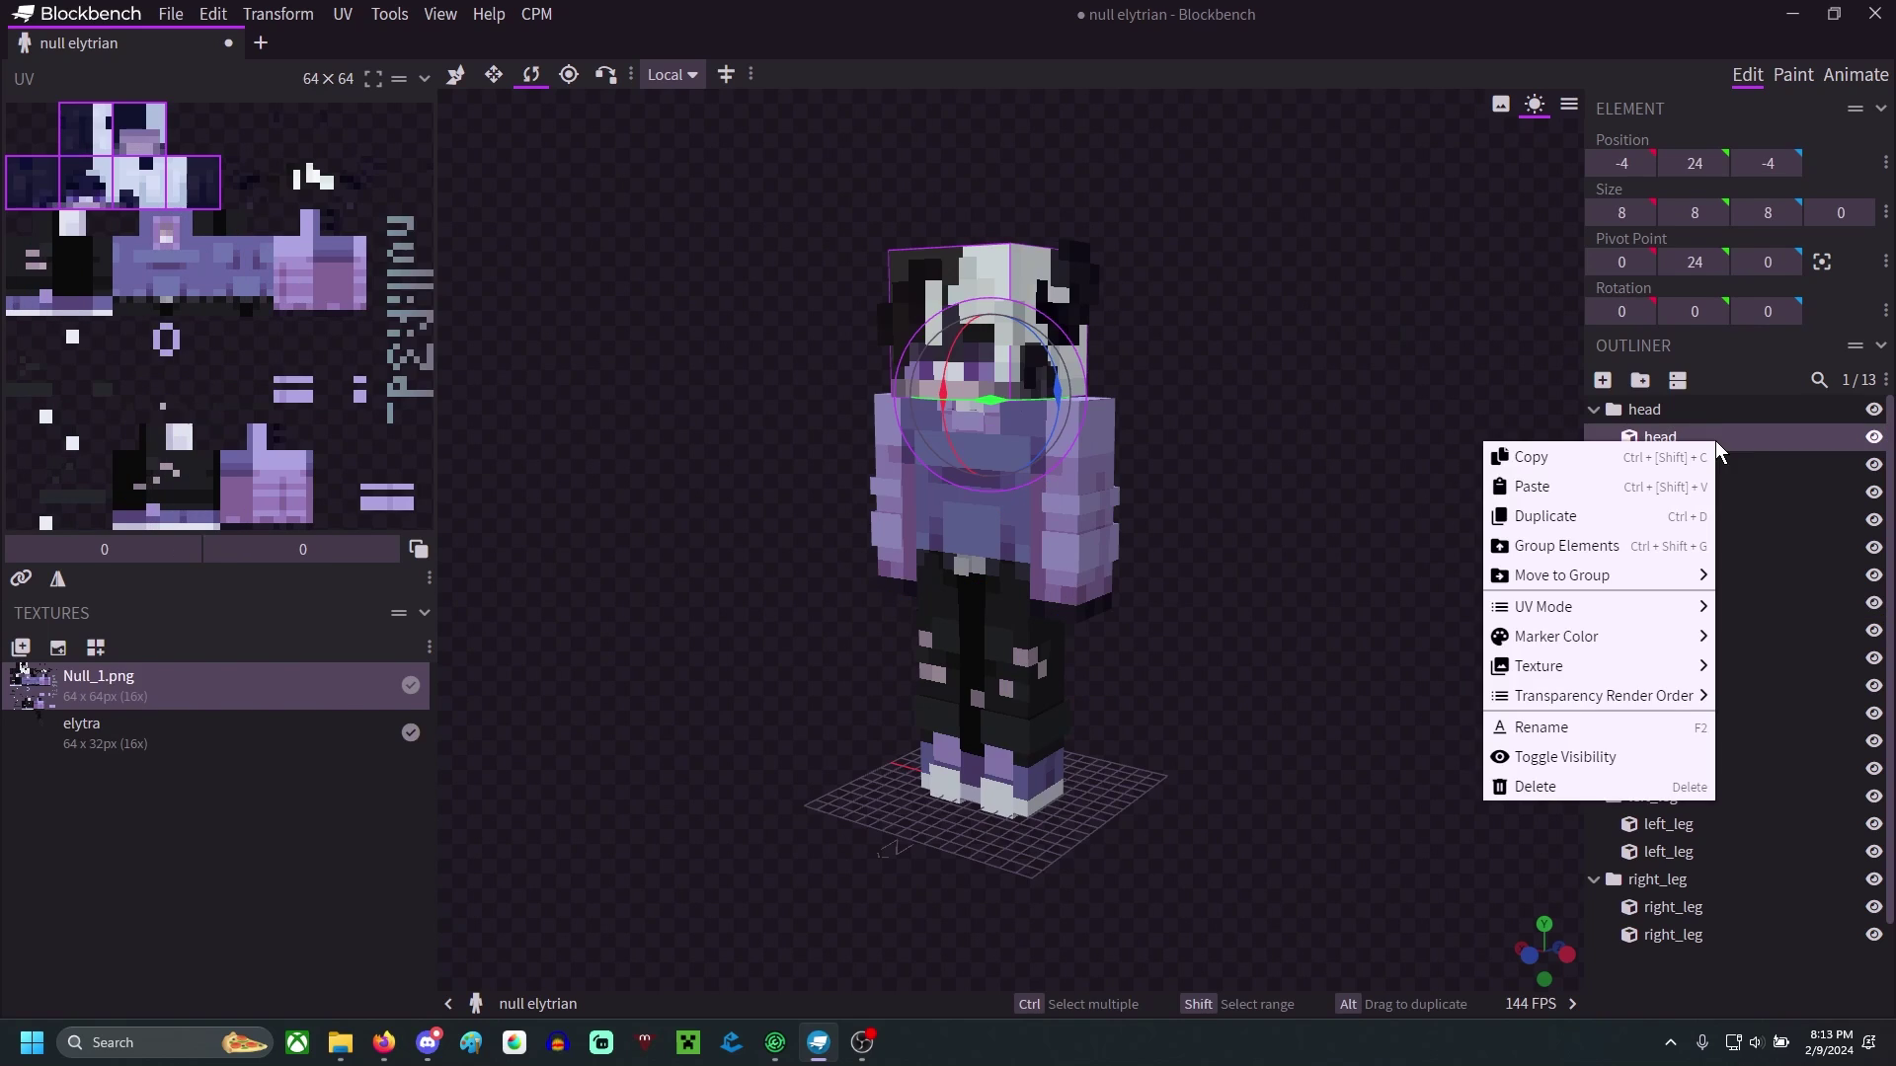
{"action": "mouse_move", "coordinate": [1655, 614]}
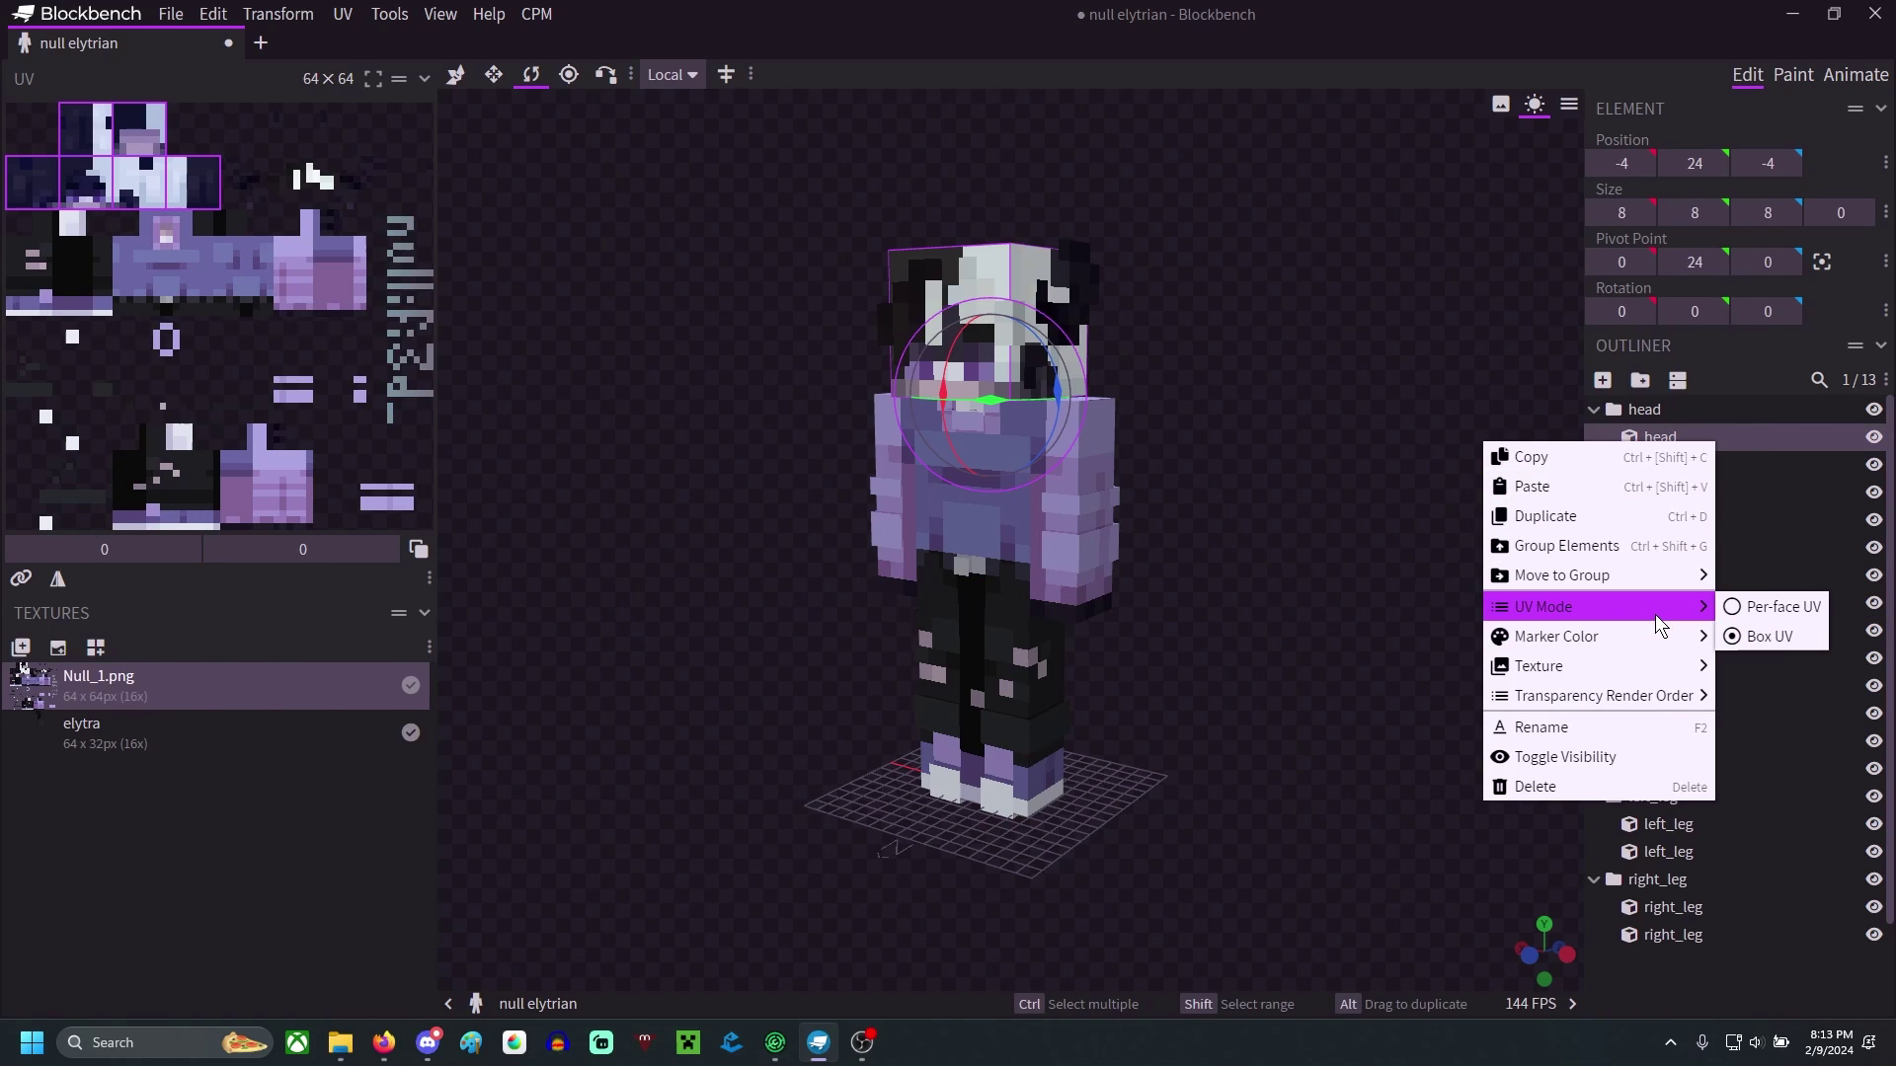
{"action": "left_click", "coordinate": [1775, 606]}
- Switch the second head cube and the outer body cube to per-face UV
{"action": "right_click", "coordinate": [1739, 468]}
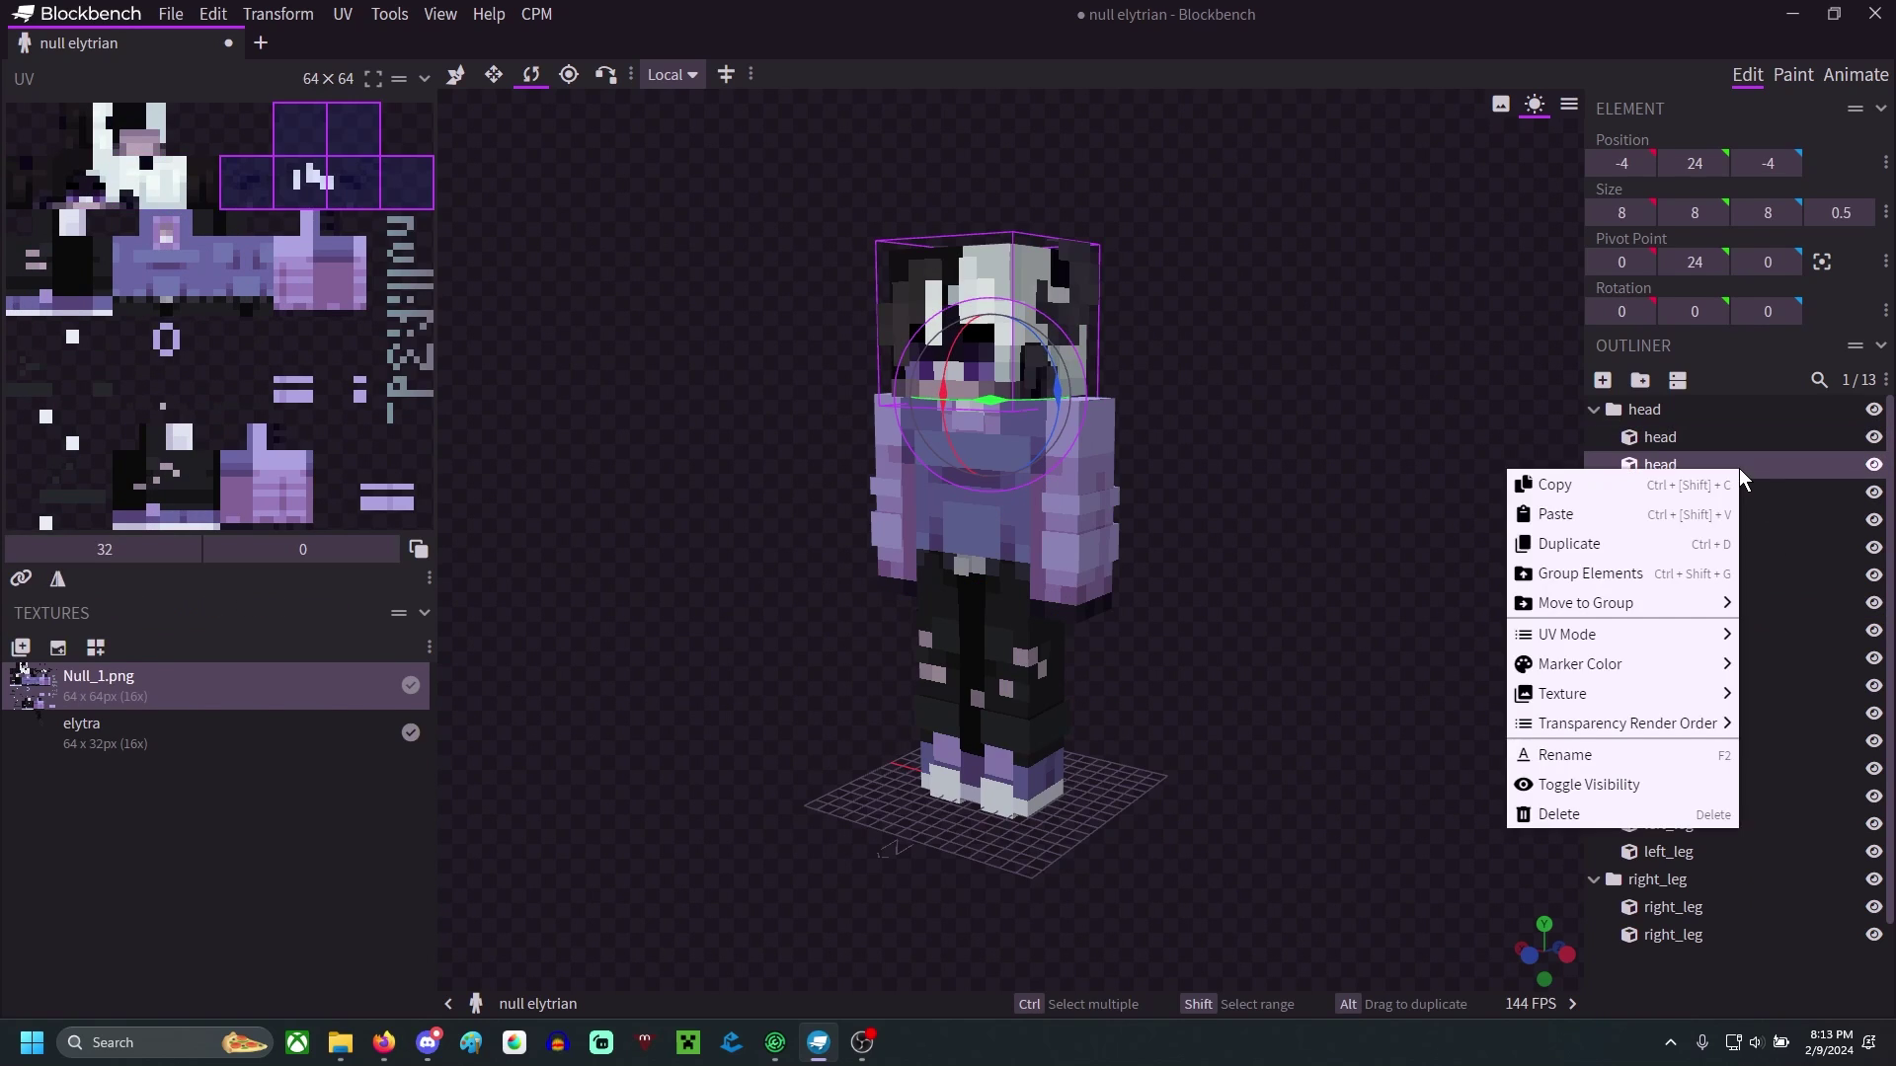
{"action": "mouse_move", "coordinate": [1698, 679]}
{"action": "mouse_move", "coordinate": [1679, 634]}
{"action": "left_click", "coordinate": [1778, 634]}
{"action": "left_click", "coordinate": [1718, 549]}
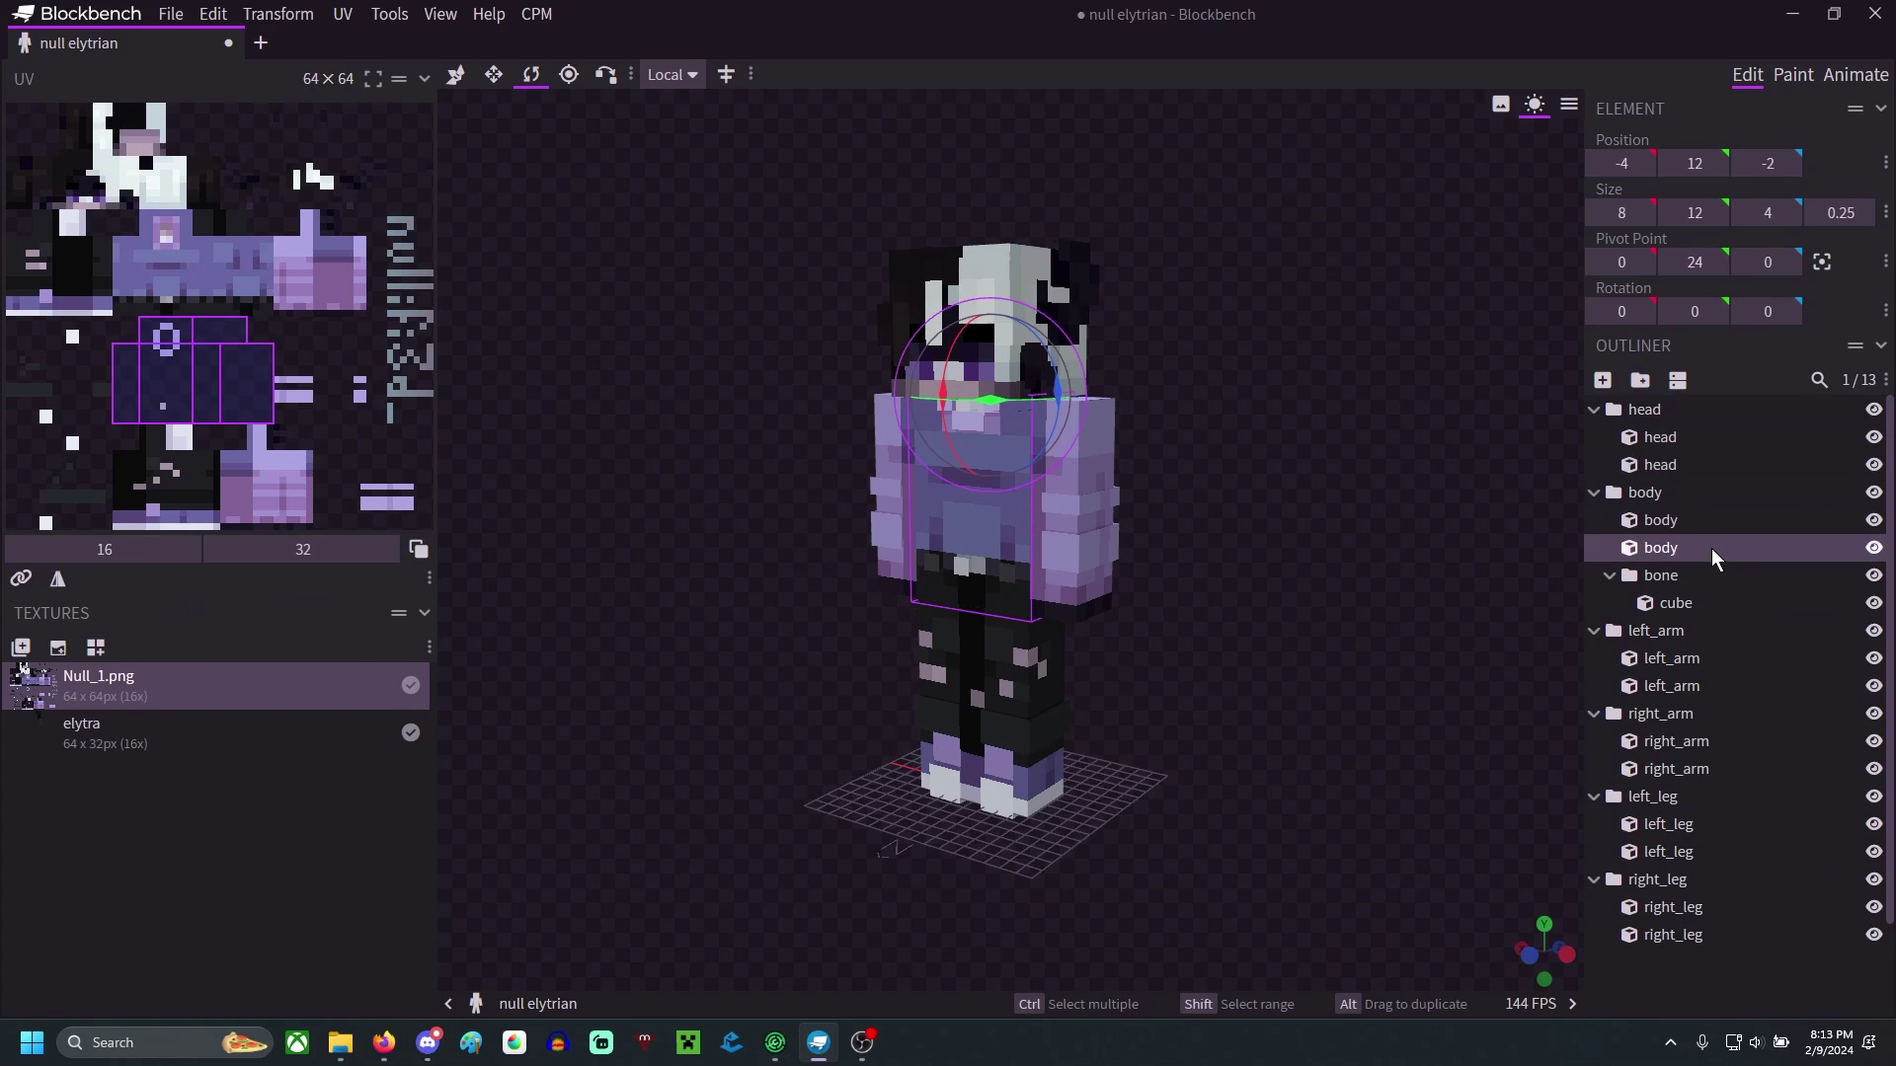
{"action": "right_click", "coordinate": [1711, 548]}
{"action": "mouse_move", "coordinate": [1655, 753]}
{"action": "left_click", "coordinate": [1673, 934]}
- Replace the Null_1.png texture file with Null_1 Tail.png
{"action": "right_click", "coordinate": [203, 696]}
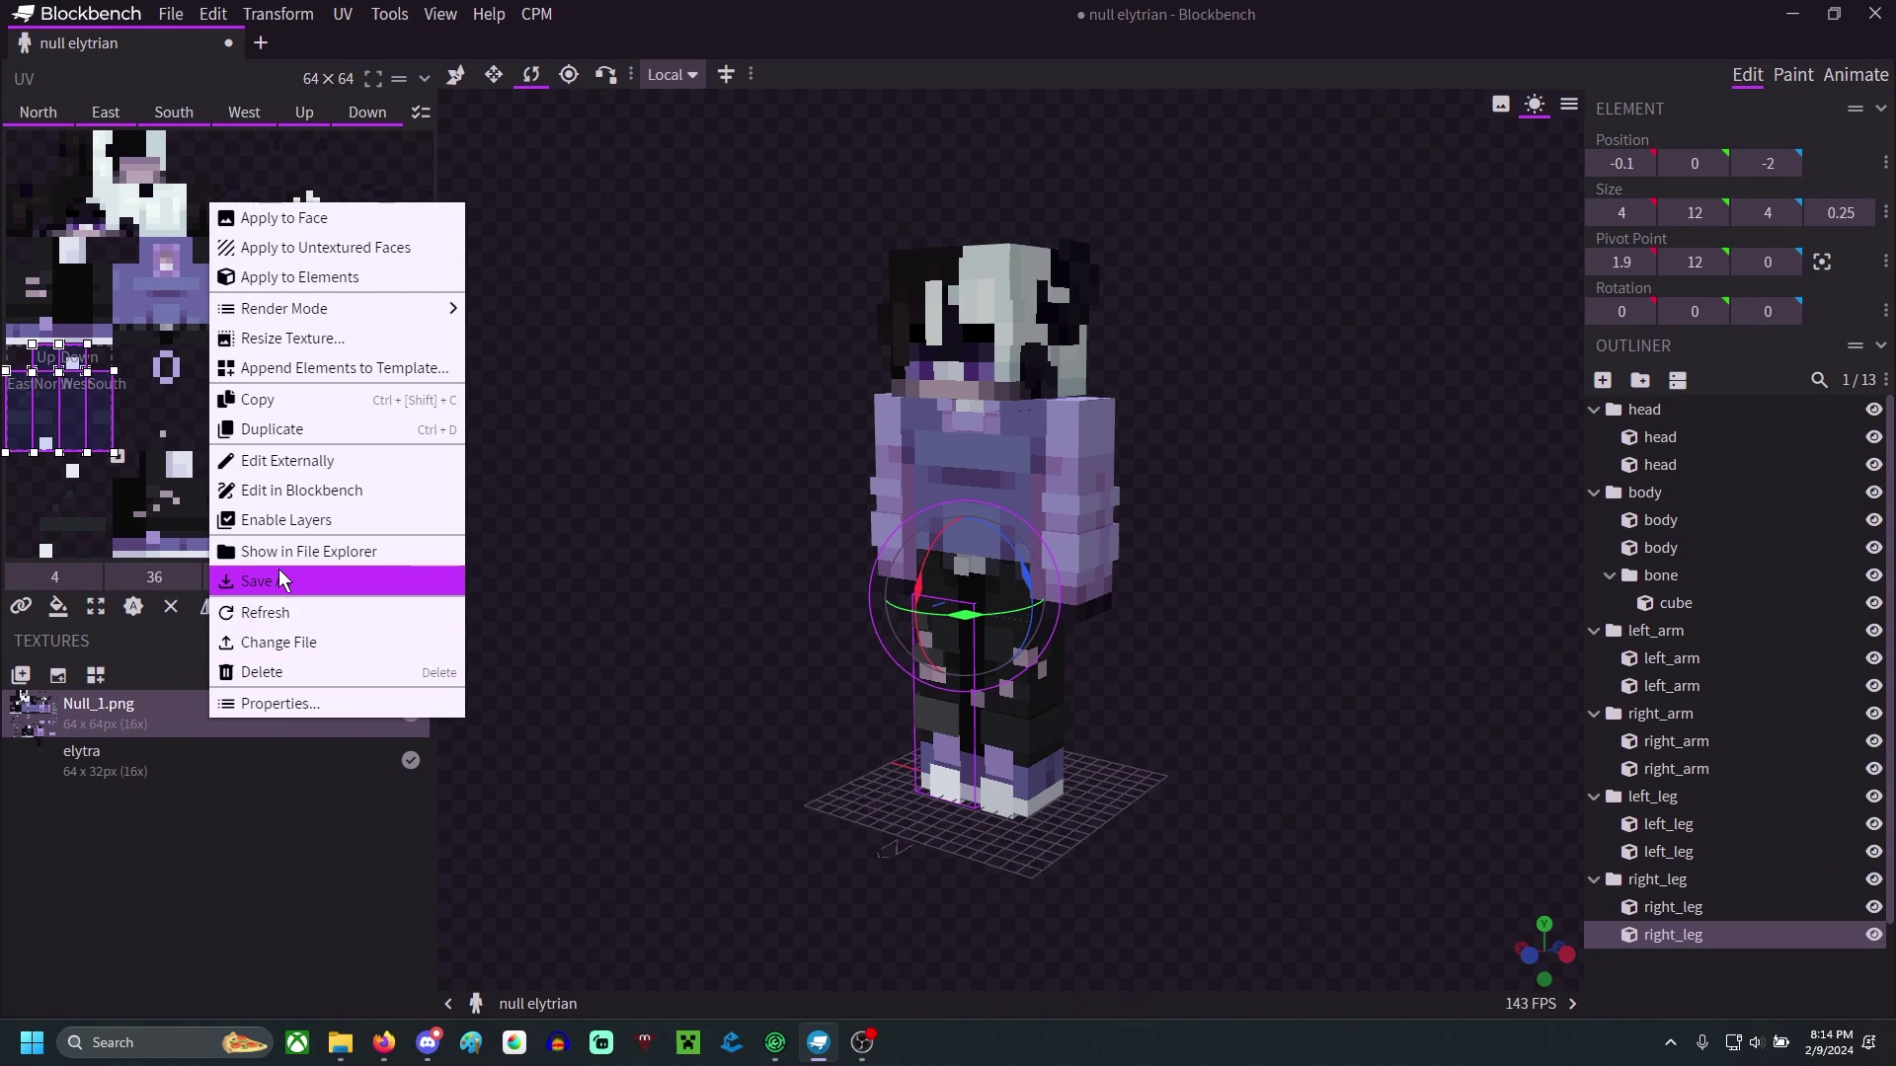
{"action": "left_click", "coordinate": [286, 657]}
{"action": "double_click", "coordinate": [229, 211]}
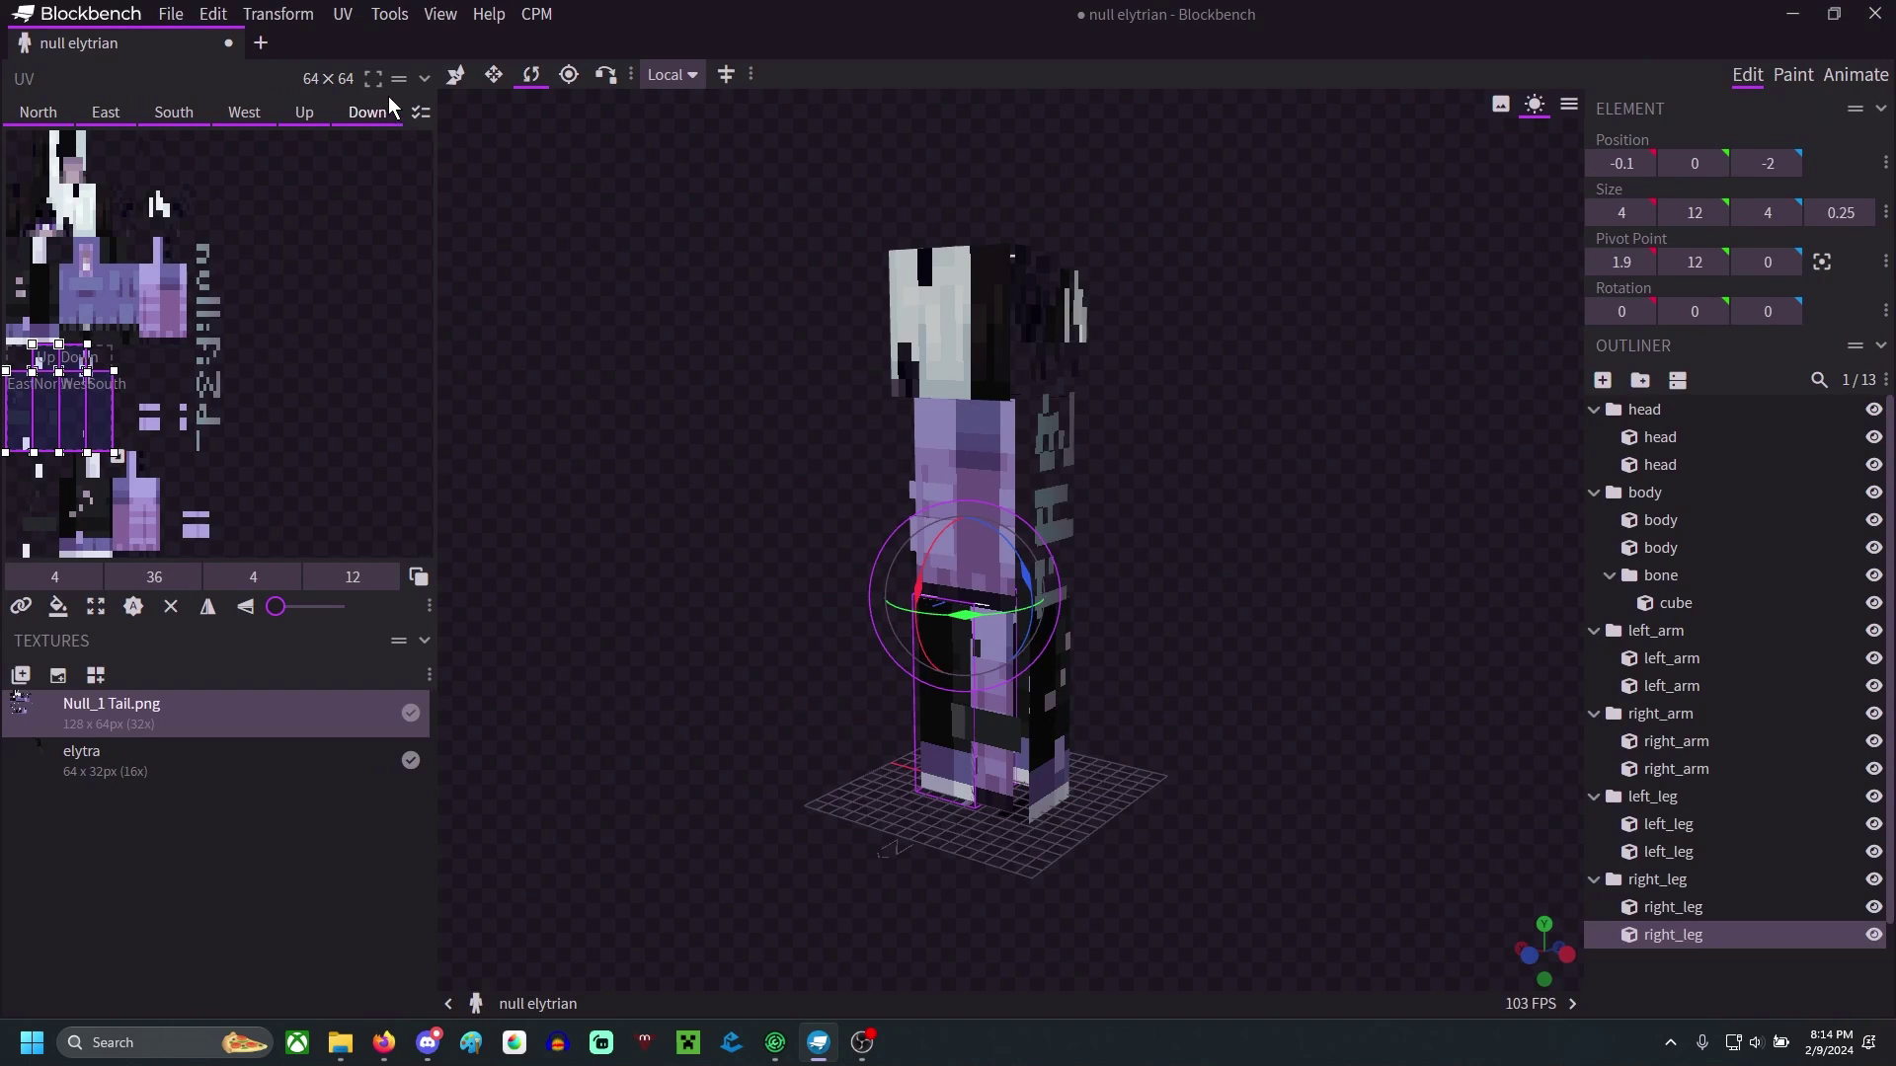
- Set the project texture size to 128×64 in Project settings
{"action": "left_click", "coordinate": [336, 79]}
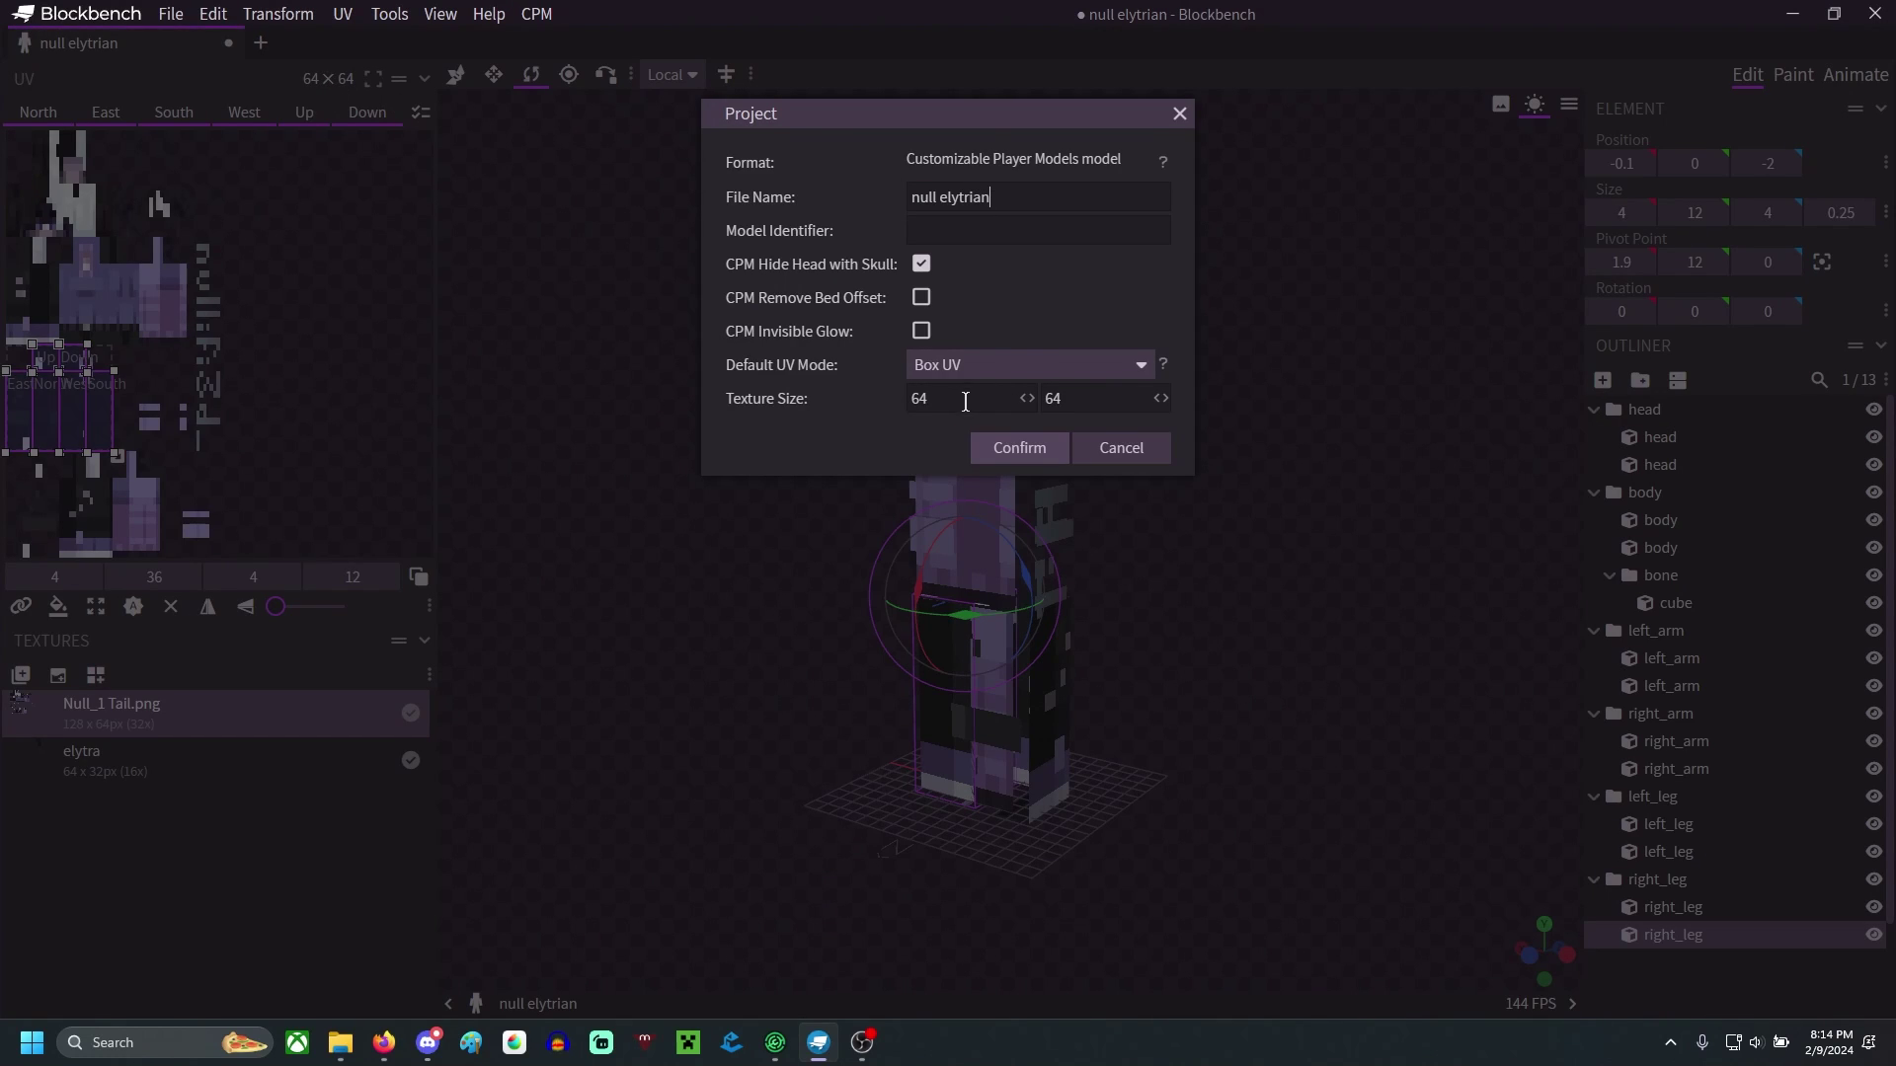
{"action": "type", "text": "128"}
{"action": "key", "text": "Return"}
{"action": "left_click", "coordinate": [1759, 989]}
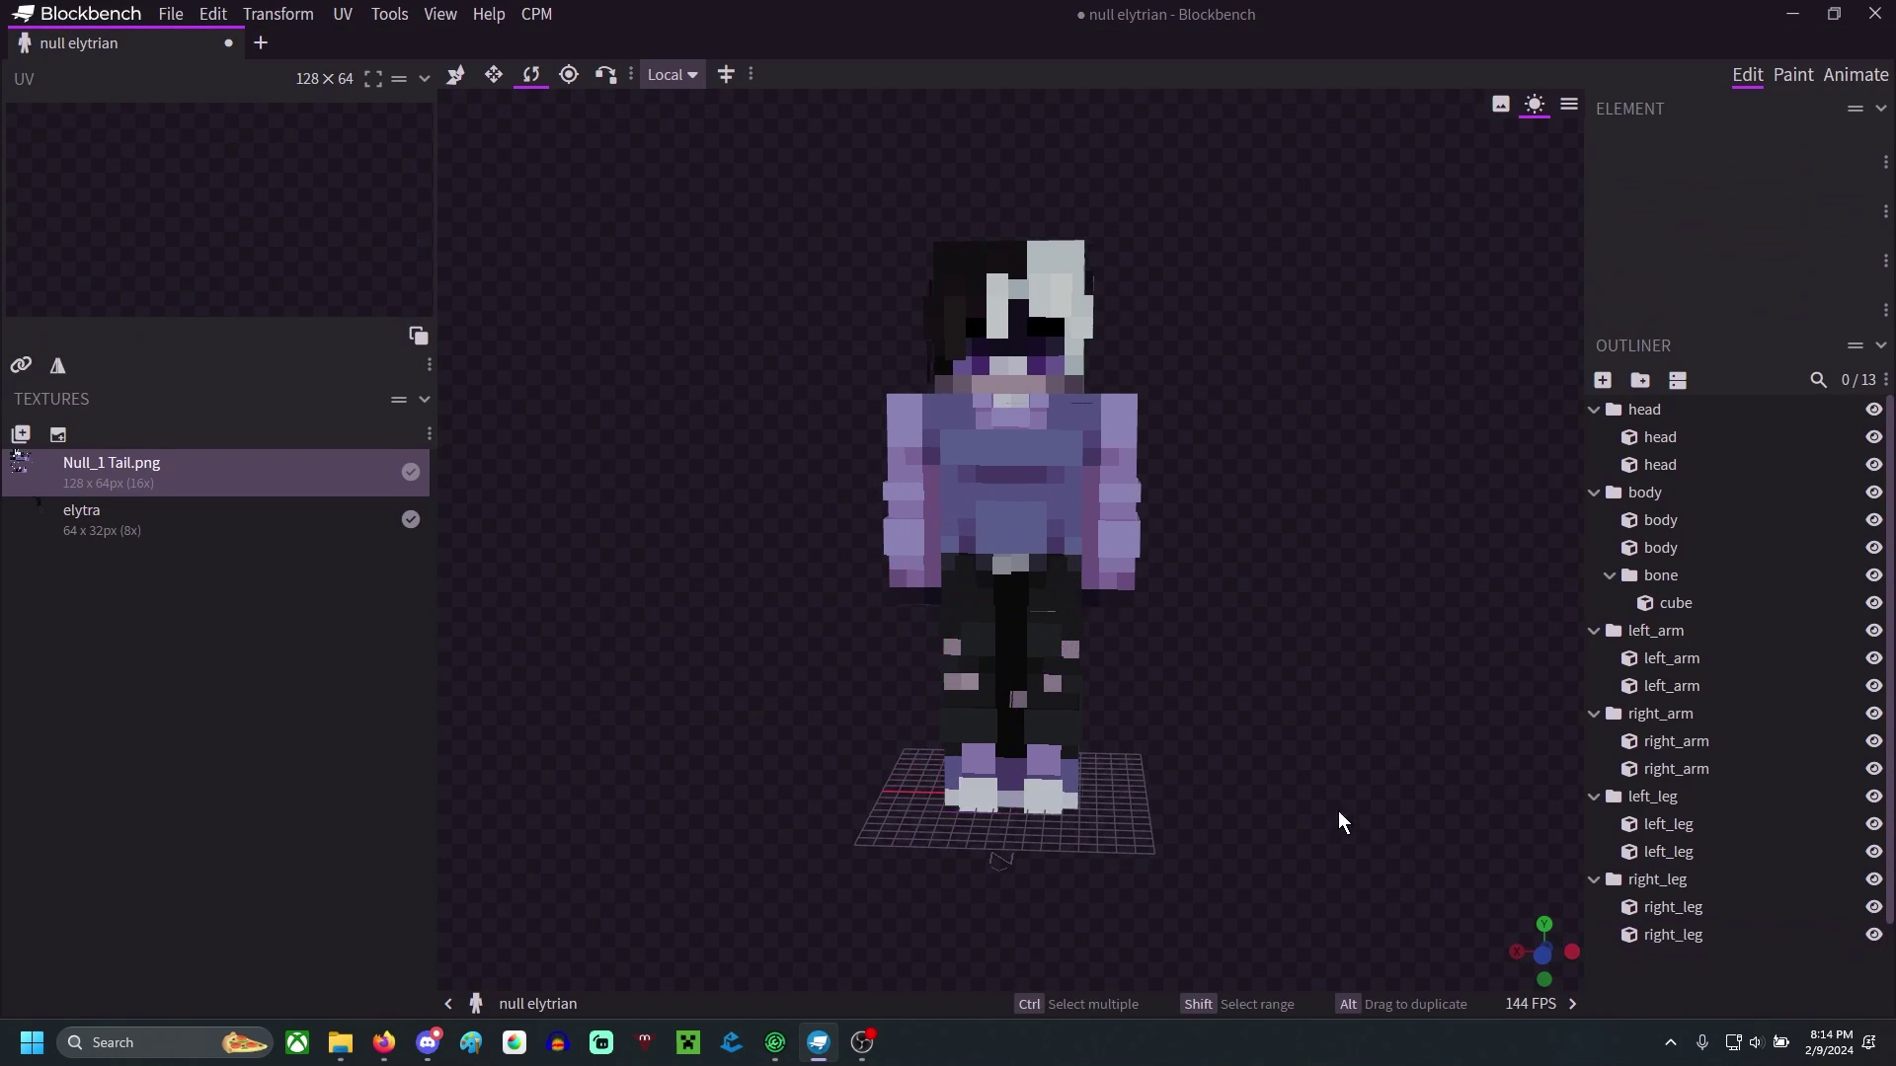
- Give the cube under bone a blank texture and stretch it back to 10 long
{"action": "left_click_drag", "start_coordinate": [1337, 810], "coordinate": [1540, 815]}
{"action": "right_click", "coordinate": [1755, 603]}
{"action": "mouse_move", "coordinate": [1697, 826]}
{"action": "left_click", "coordinate": [1826, 843]}
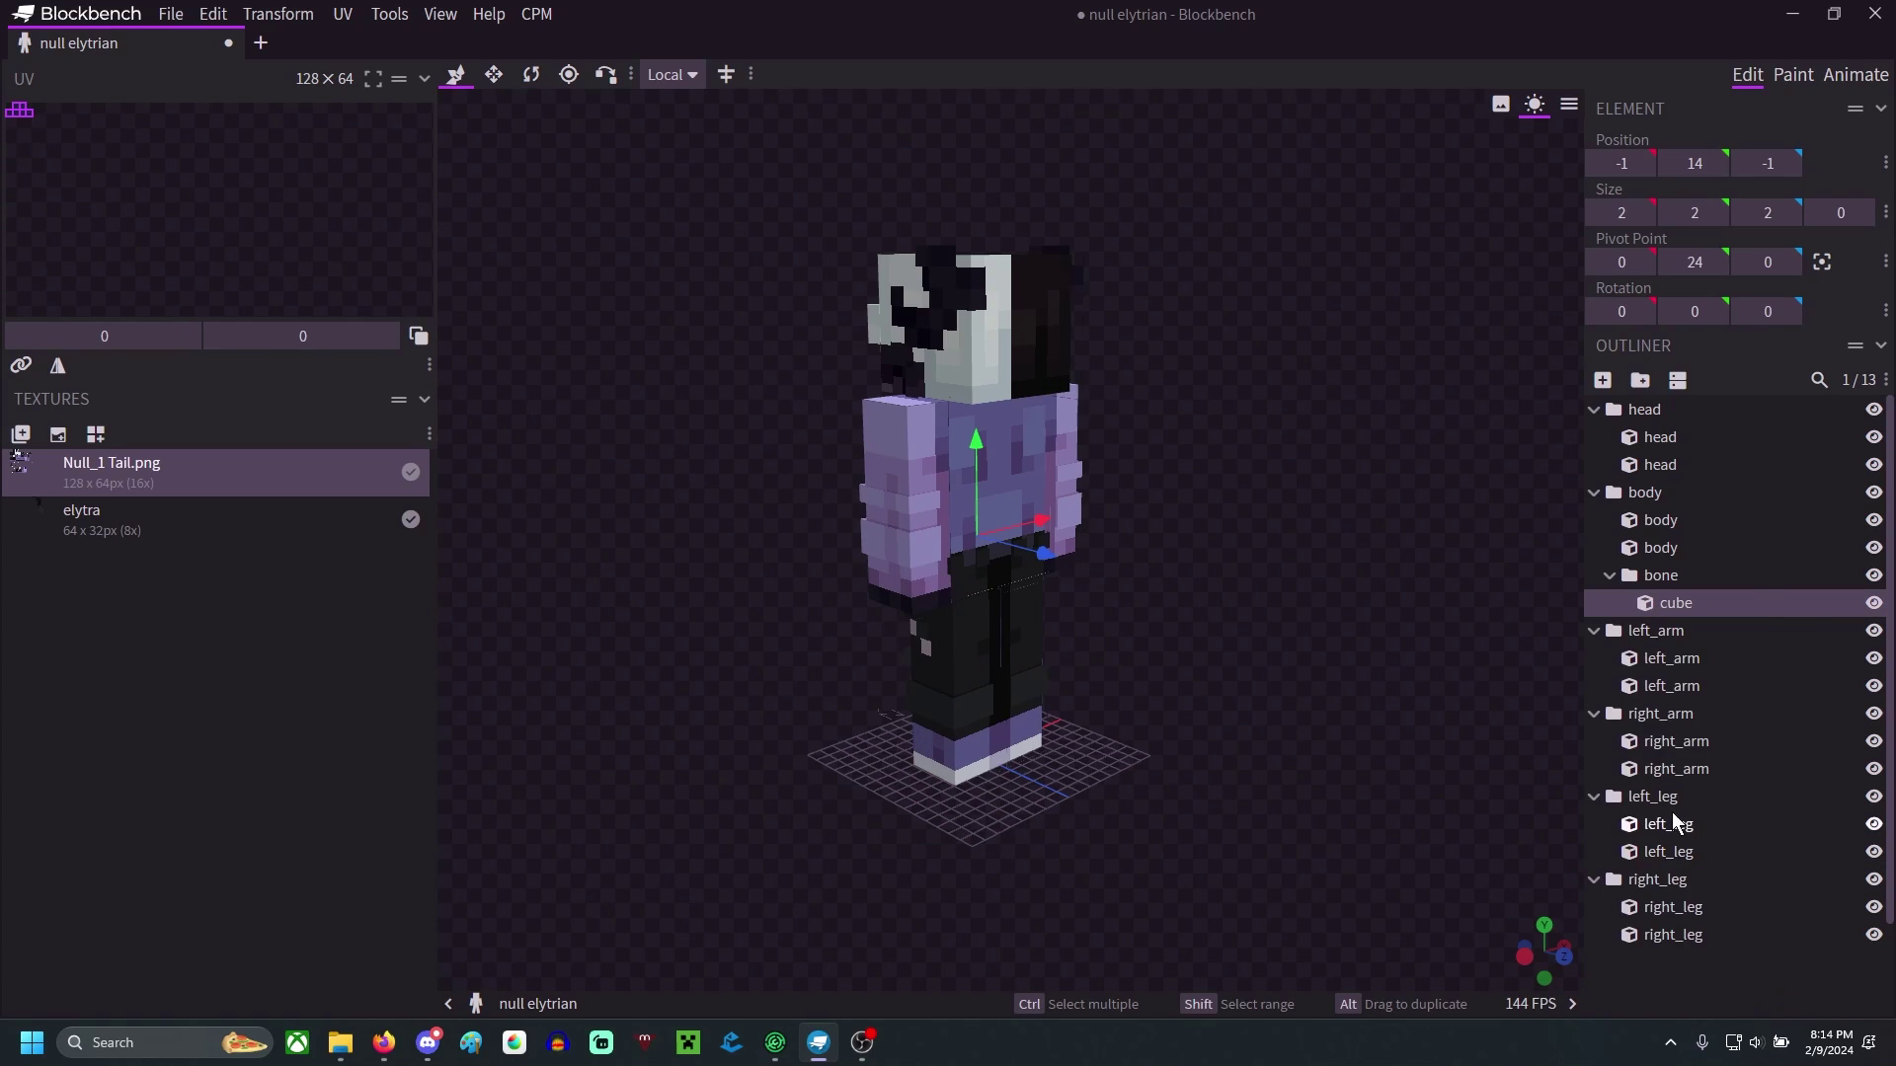
{"action": "left_click_drag", "start_coordinate": [1045, 553], "coordinate": [1234, 731]}
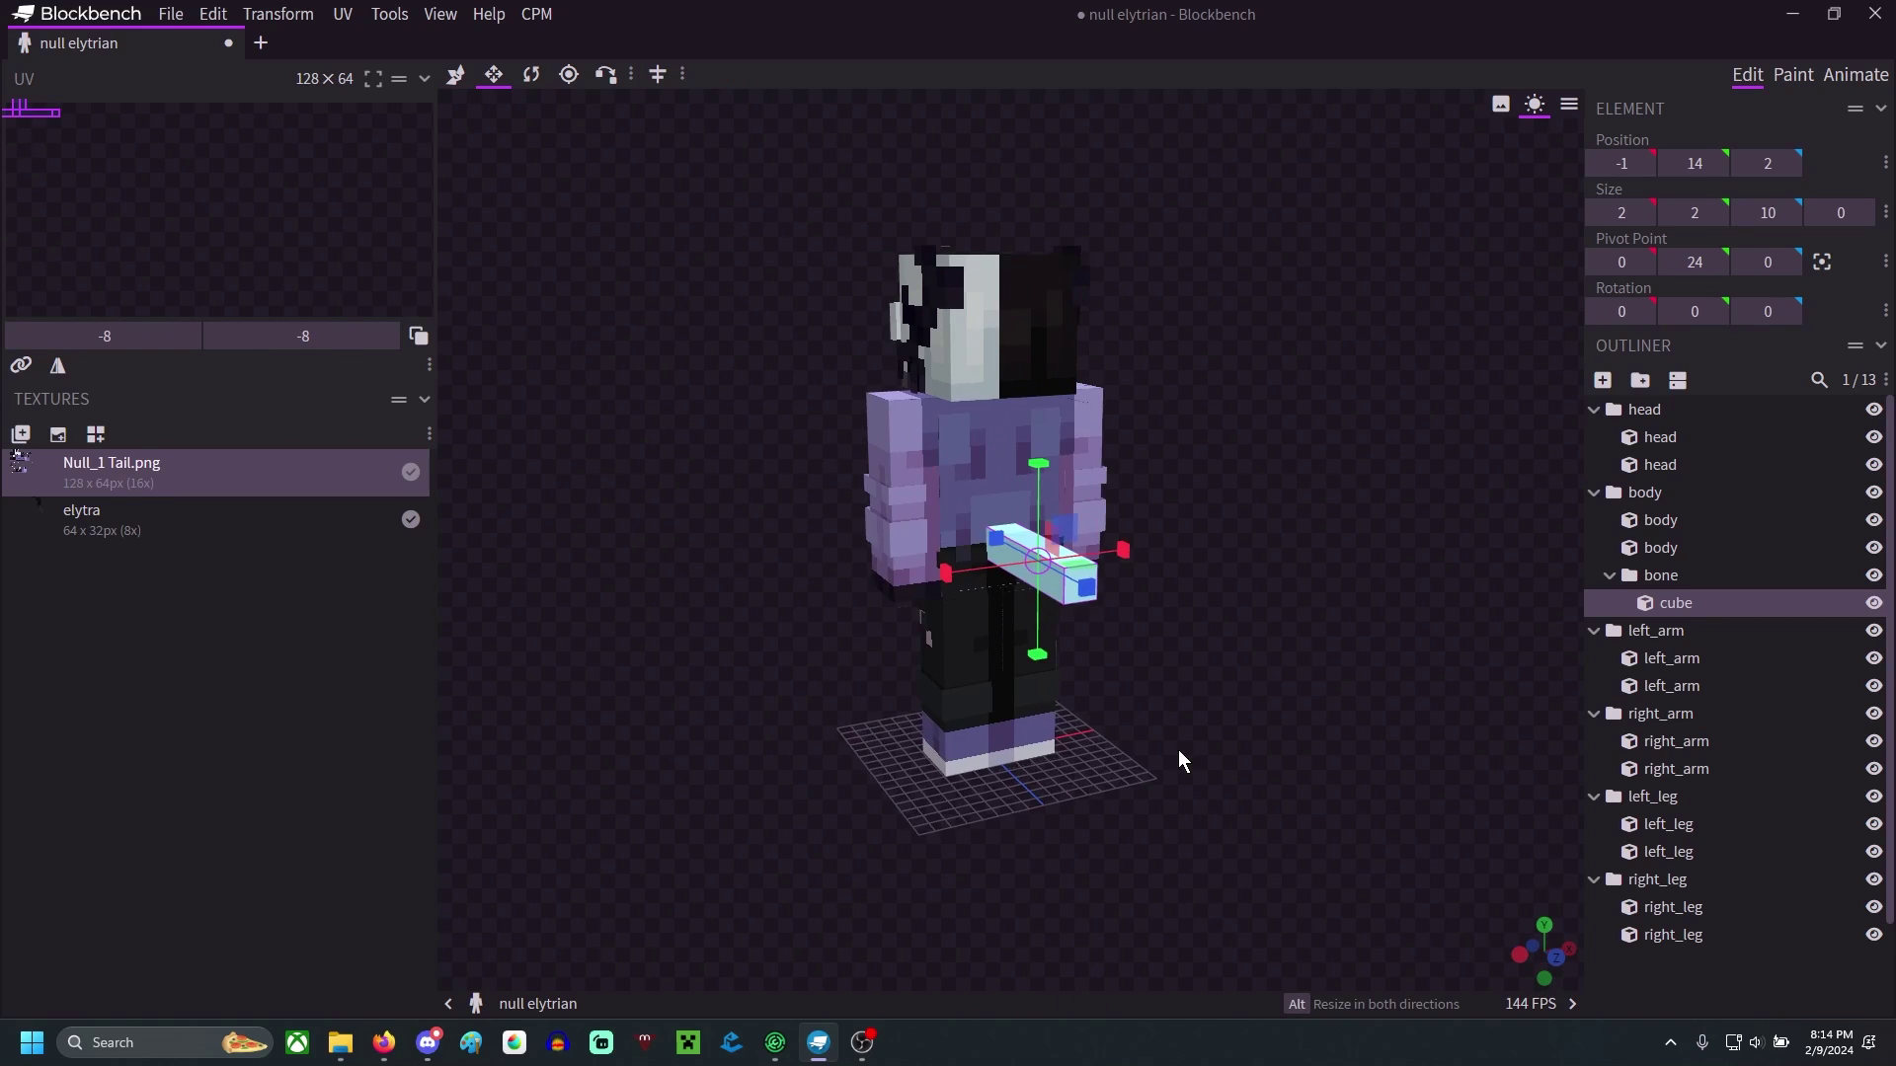
- Lower the tail cube by one unit
{"action": "left_click_drag", "start_coordinate": [1181, 749], "coordinate": [892, 409]}
{"action": "left_click", "coordinate": [455, 75]}
{"action": "left_click_drag", "start_coordinate": [1081, 481], "coordinate": [1352, 247]}
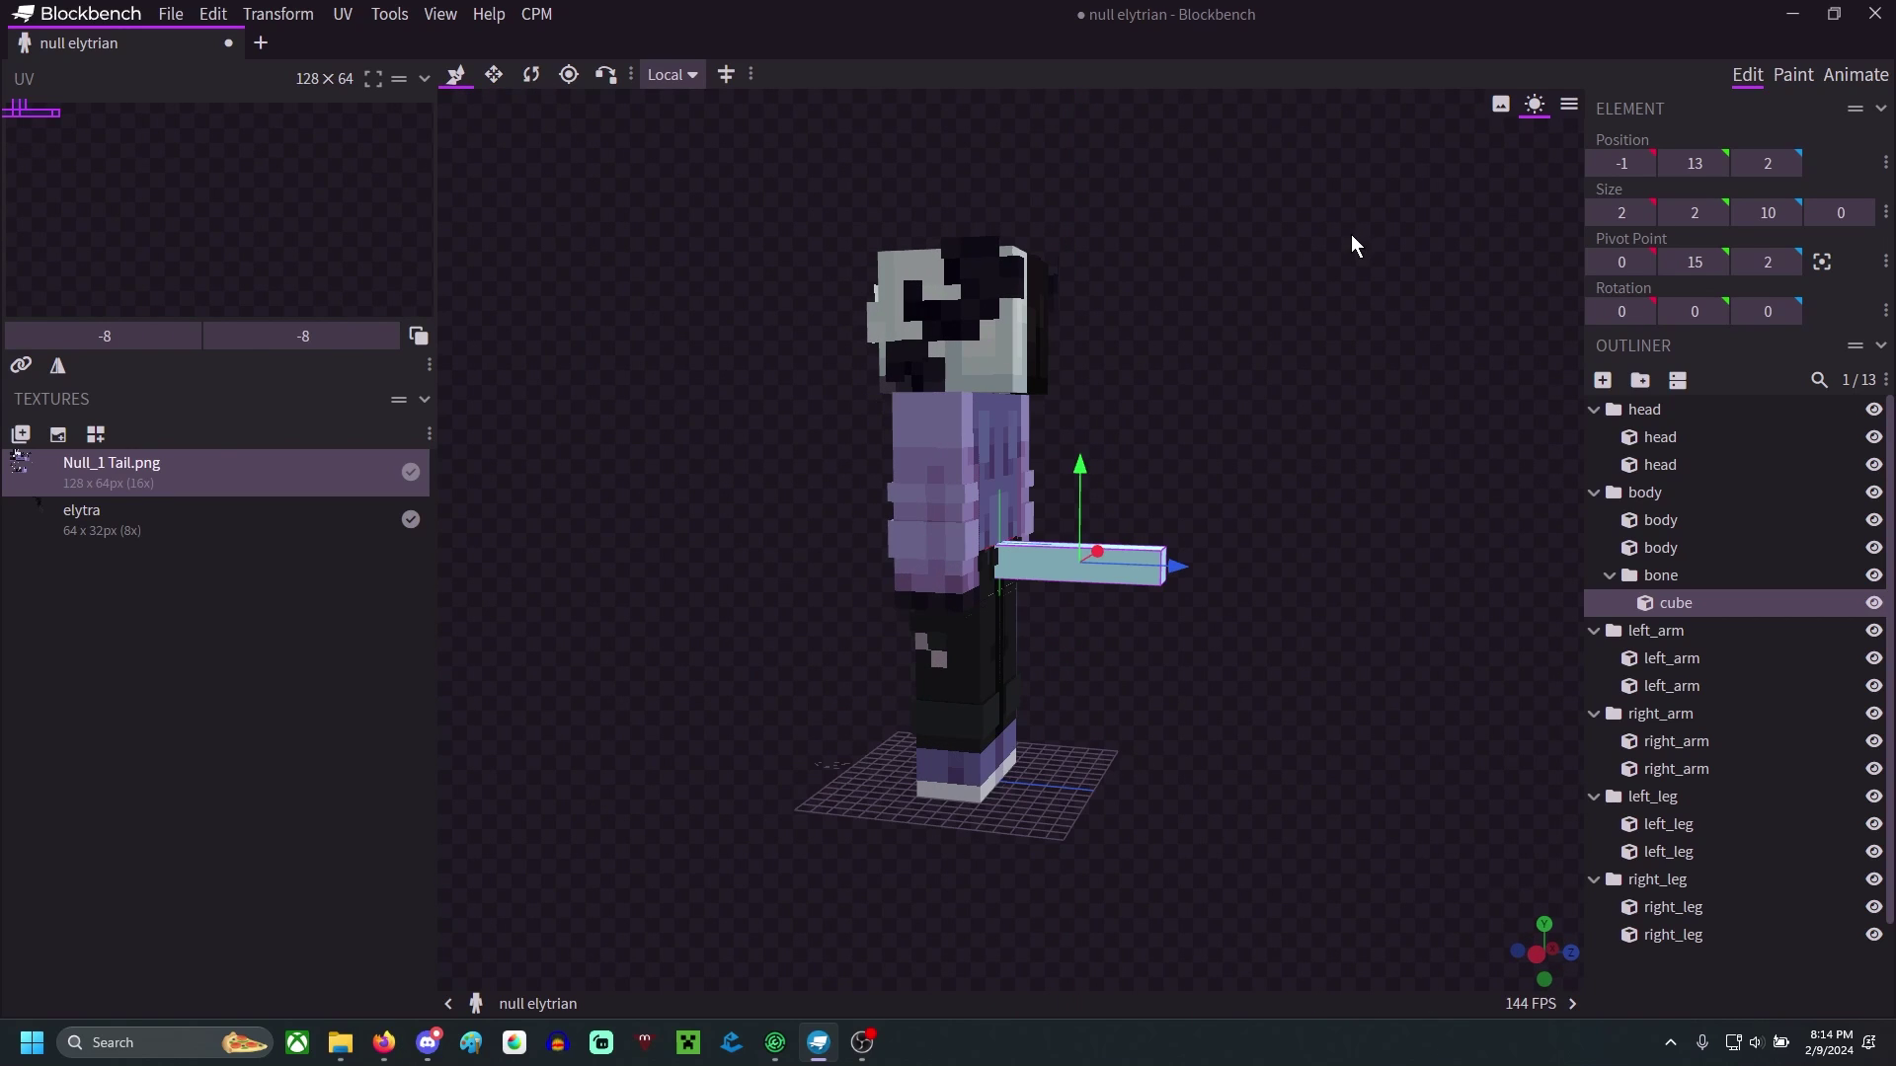
- Texture the tail with Null_1 Tail.png and move its UV to empty space at 72, 30
{"action": "right_click", "coordinate": [1747, 604]}
{"action": "mouse_move", "coordinate": [1733, 829]}
{"action": "left_click", "coordinate": [1819, 861]}
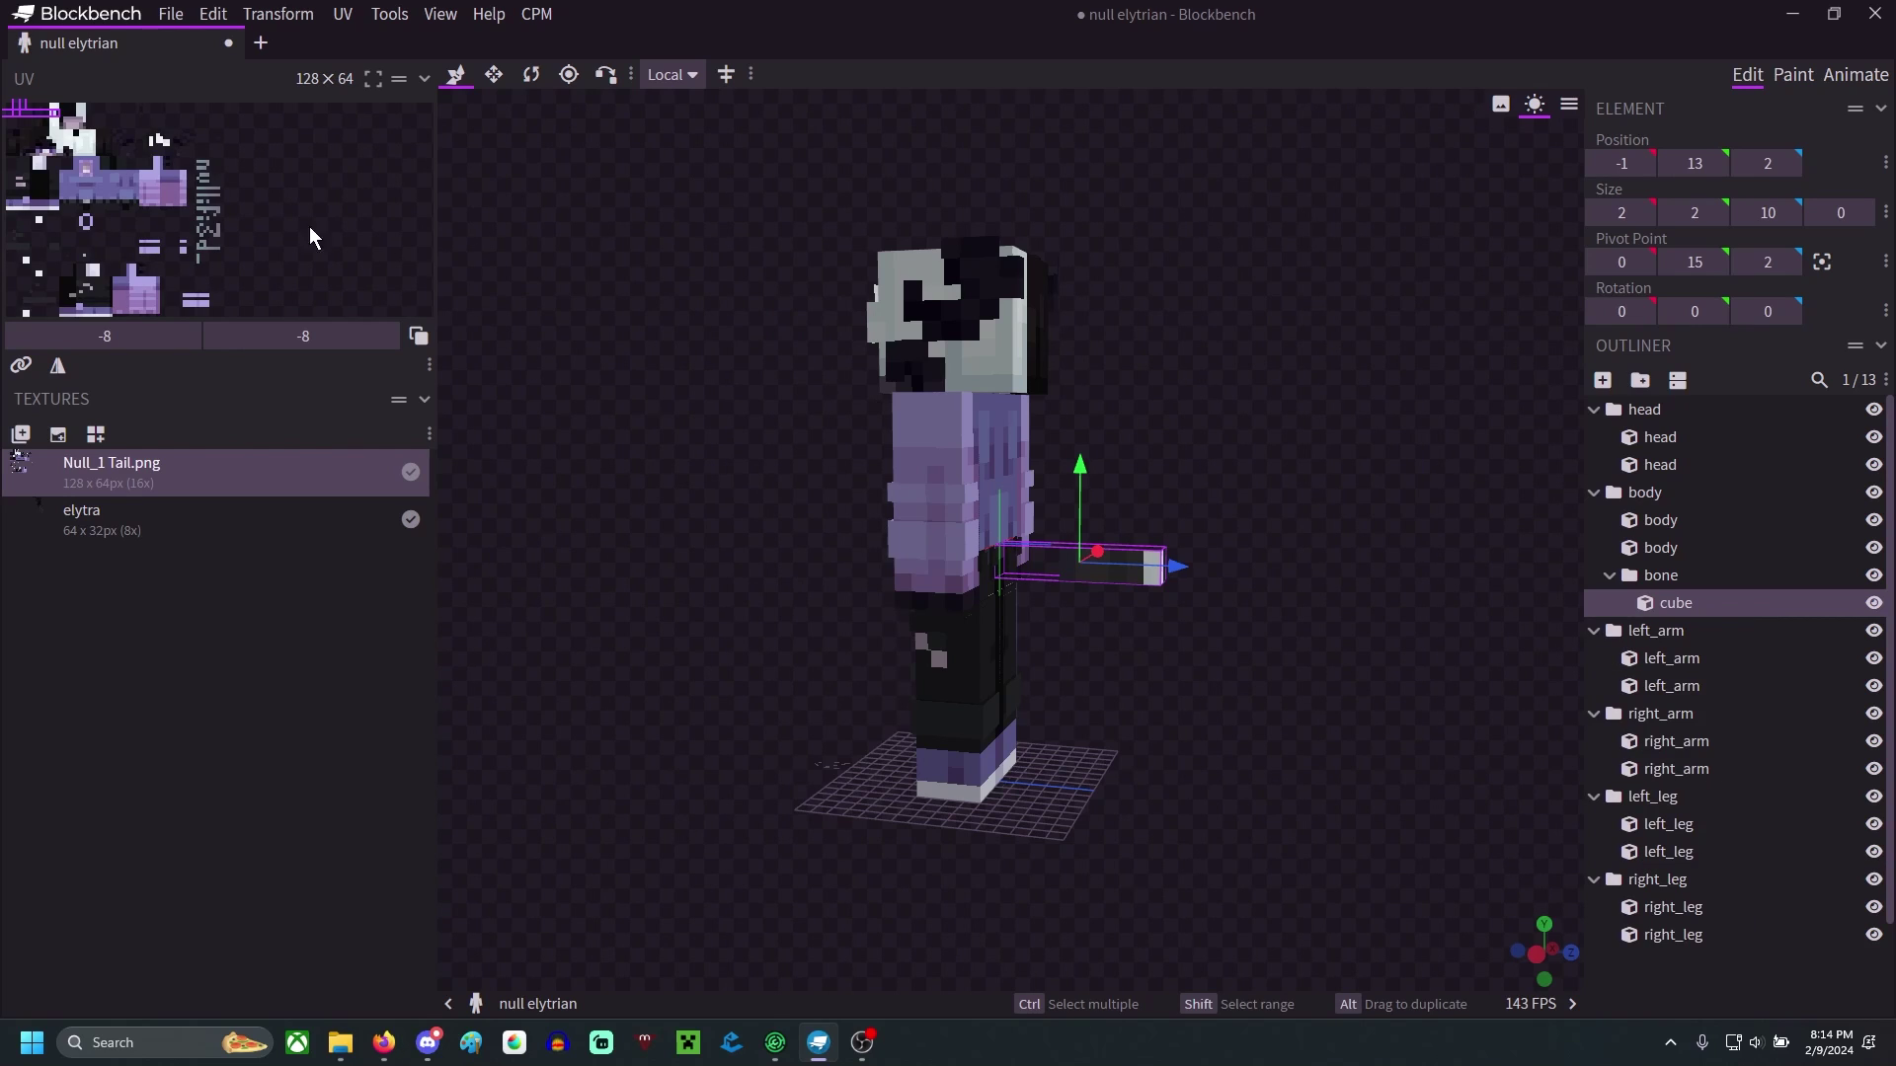
{"action": "left_click_drag", "start_coordinate": [20, 110], "coordinate": [285, 238]}
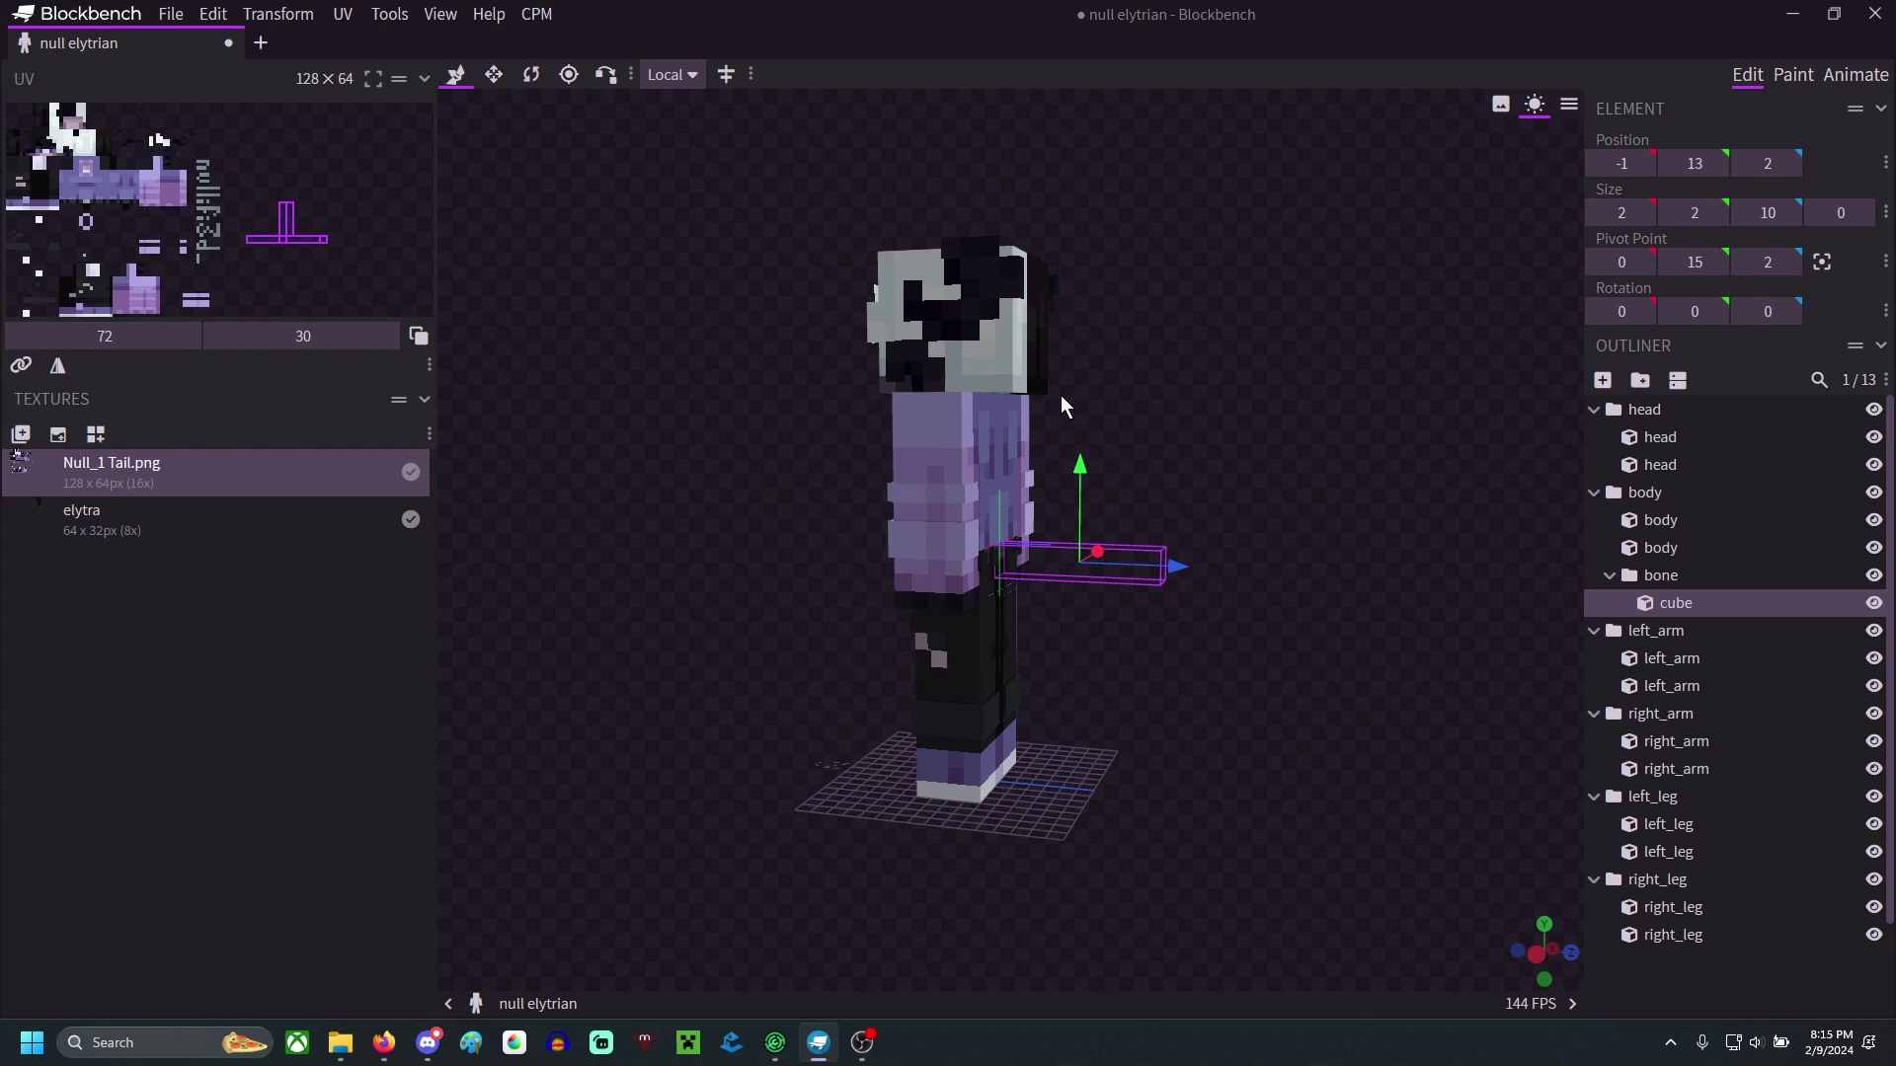
- In Paint mode, hide the body, head and left arm cubes
{"action": "left_click", "coordinate": [1793, 76]}
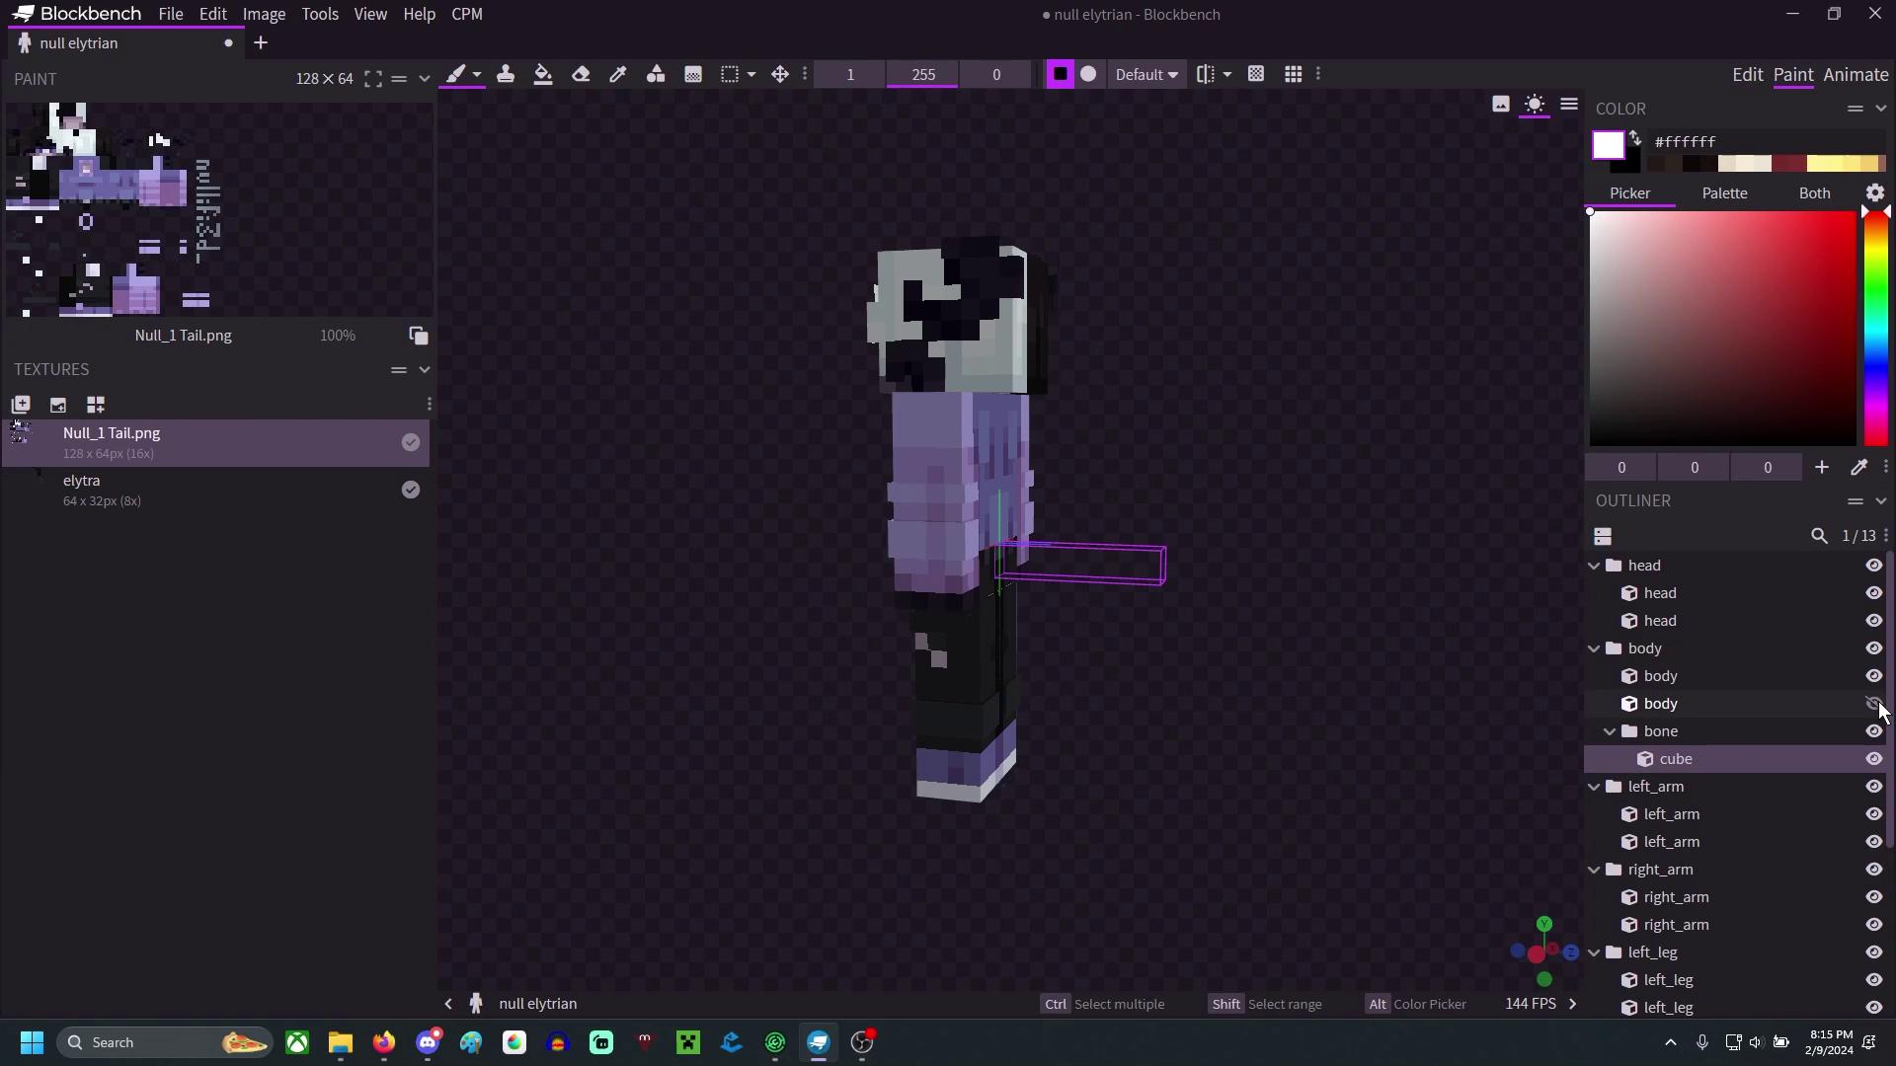
{"action": "left_click_drag", "start_coordinate": [1874, 703], "coordinate": [1874, 592]}
{"action": "left_click_drag", "start_coordinate": [1874, 842], "coordinate": [1876, 815]}
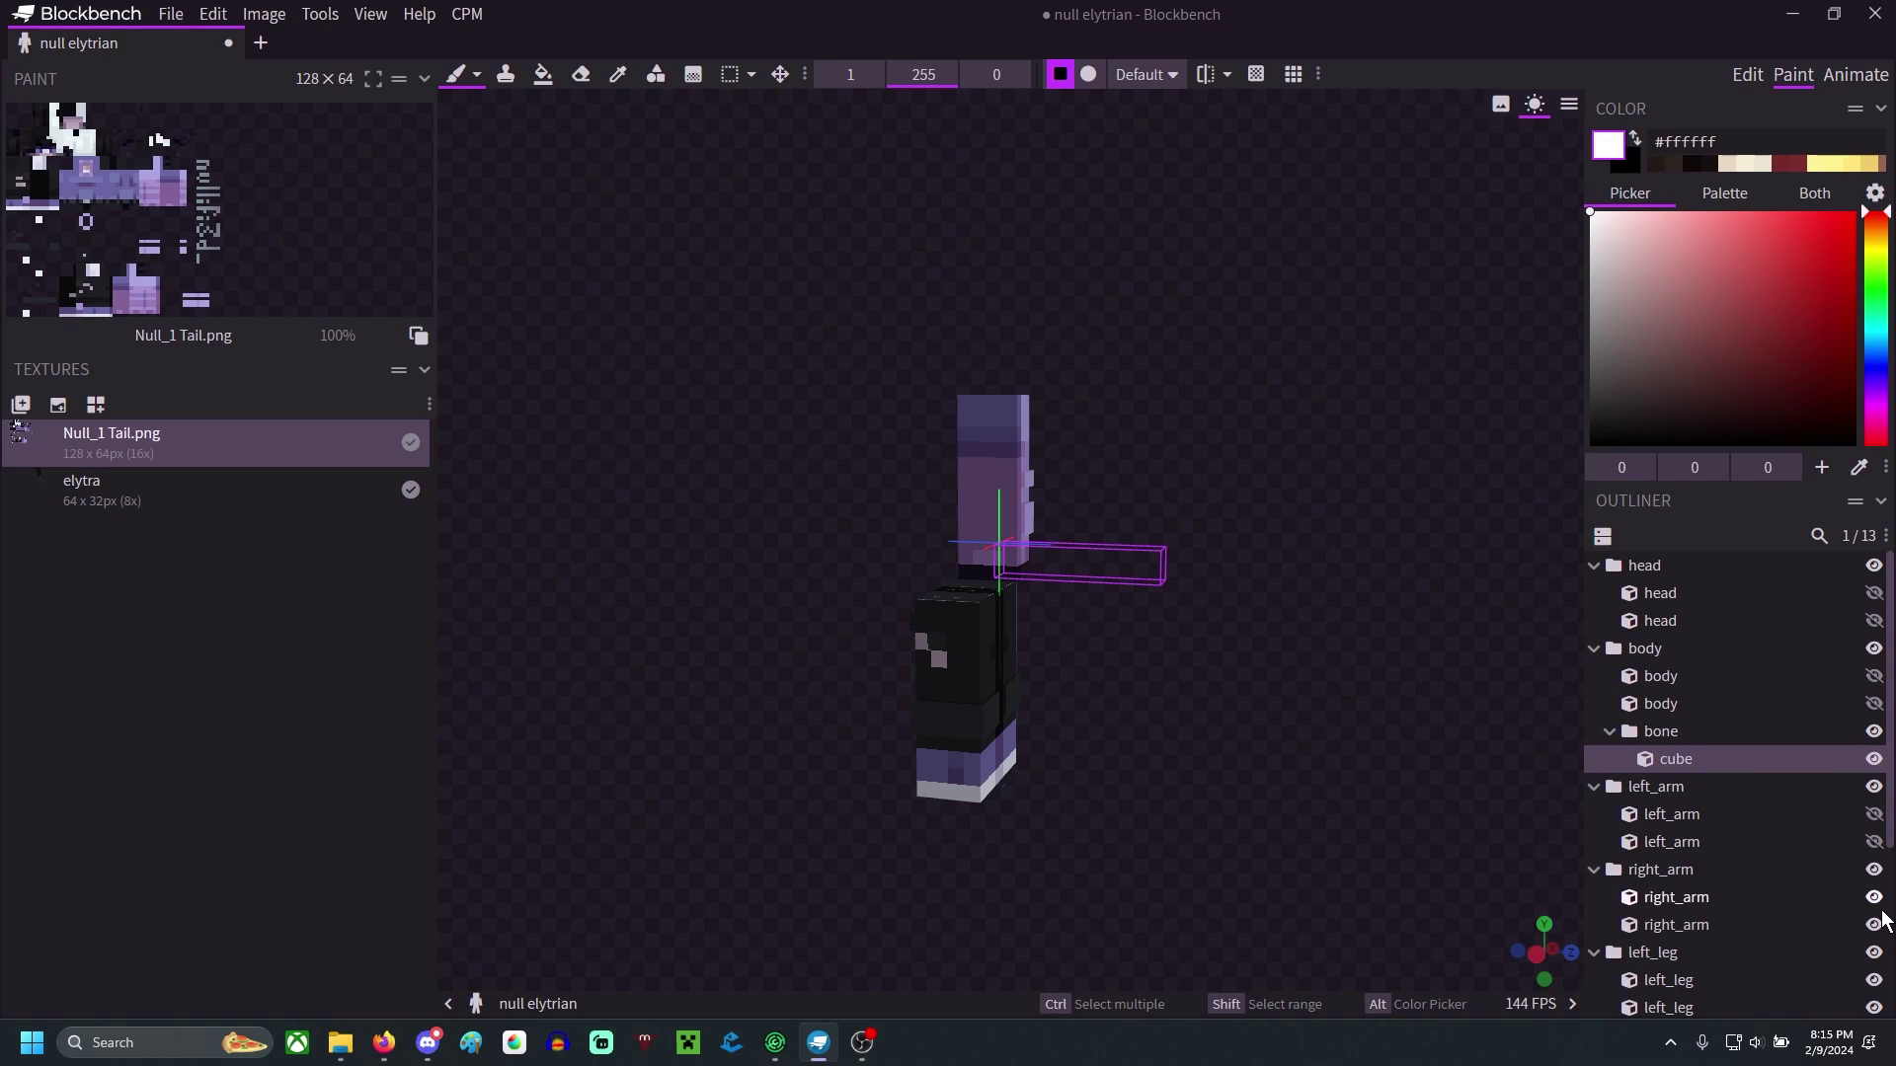
- Fill the tail cube with dark muted purple #604c5f
{"action": "left_click", "coordinate": [542, 74]}
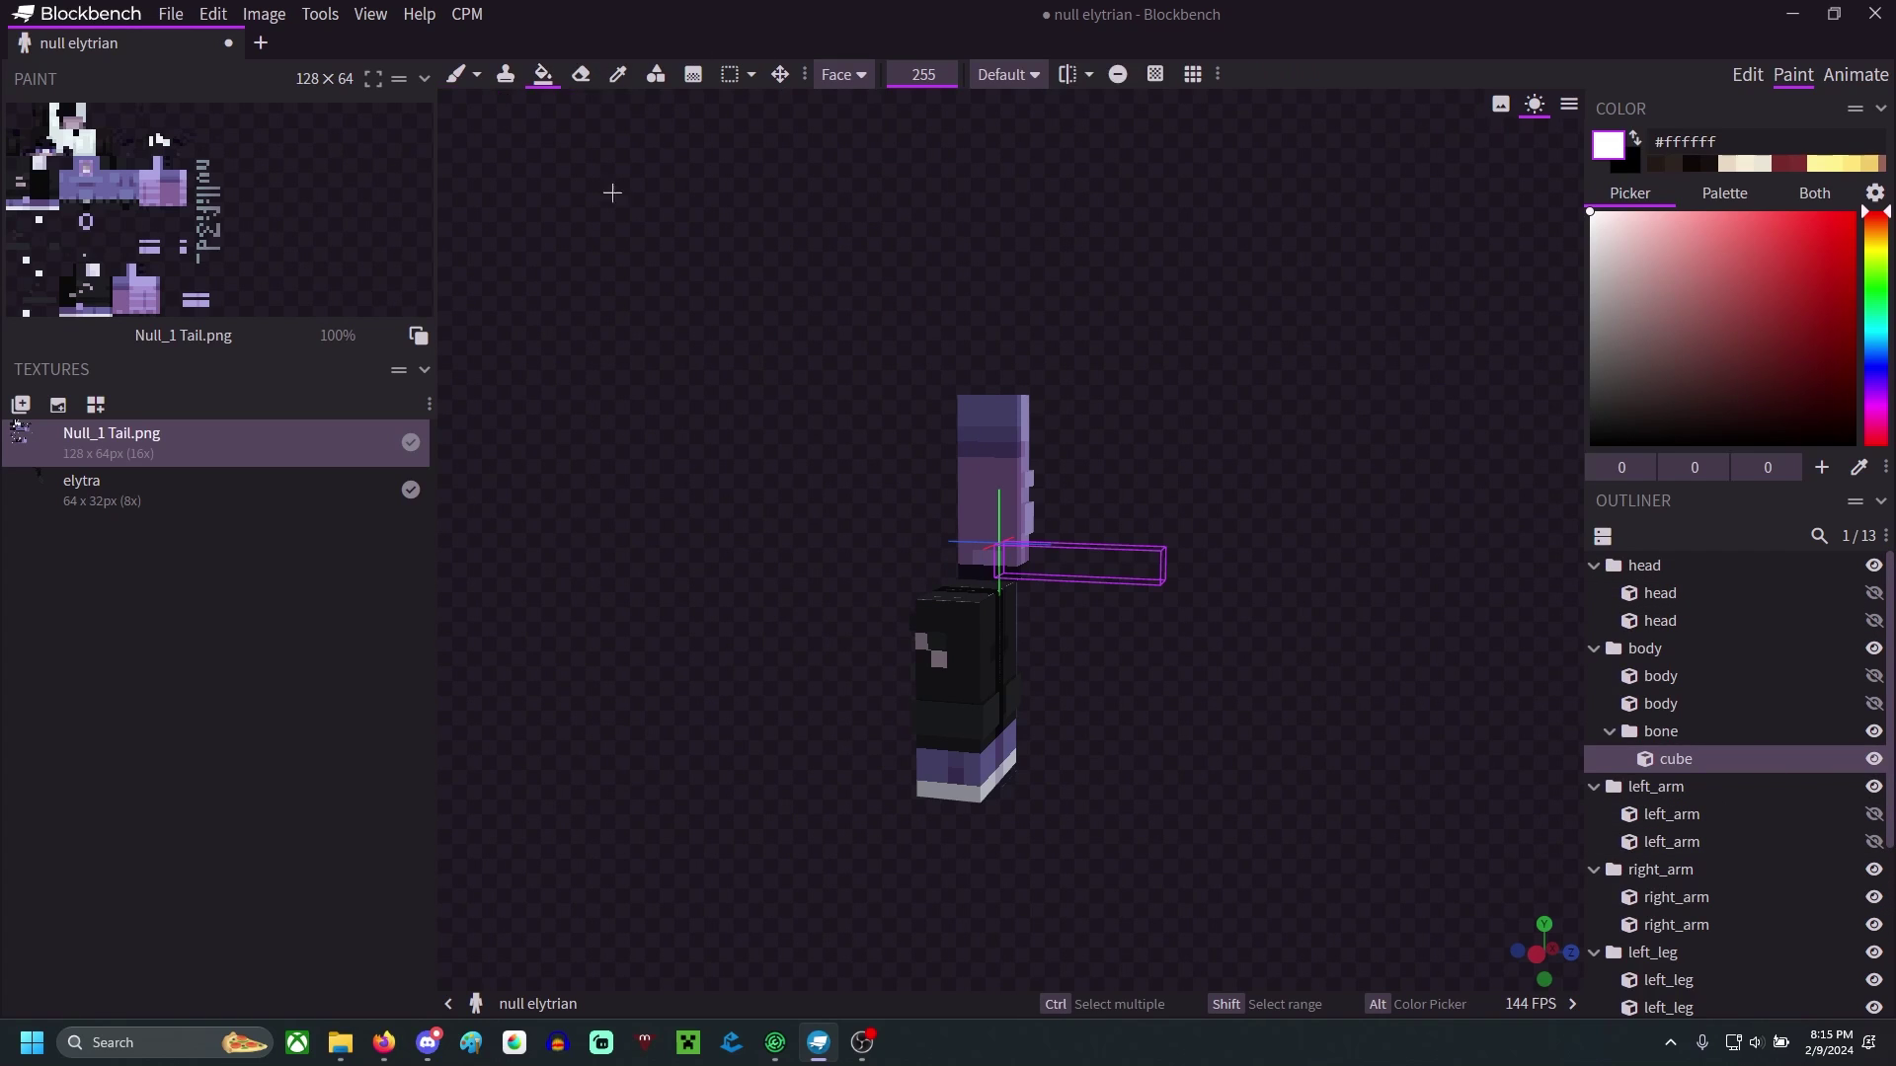
{"action": "left_click_drag", "start_coordinate": [1715, 328], "coordinate": [1646, 357]}
{"action": "left_click", "coordinate": [1081, 564]}
{"action": "left_click_drag", "start_coordinate": [1234, 641], "coordinate": [1084, 674]}
{"action": "left_click_drag", "start_coordinate": [1022, 560], "coordinate": [1313, 682]}
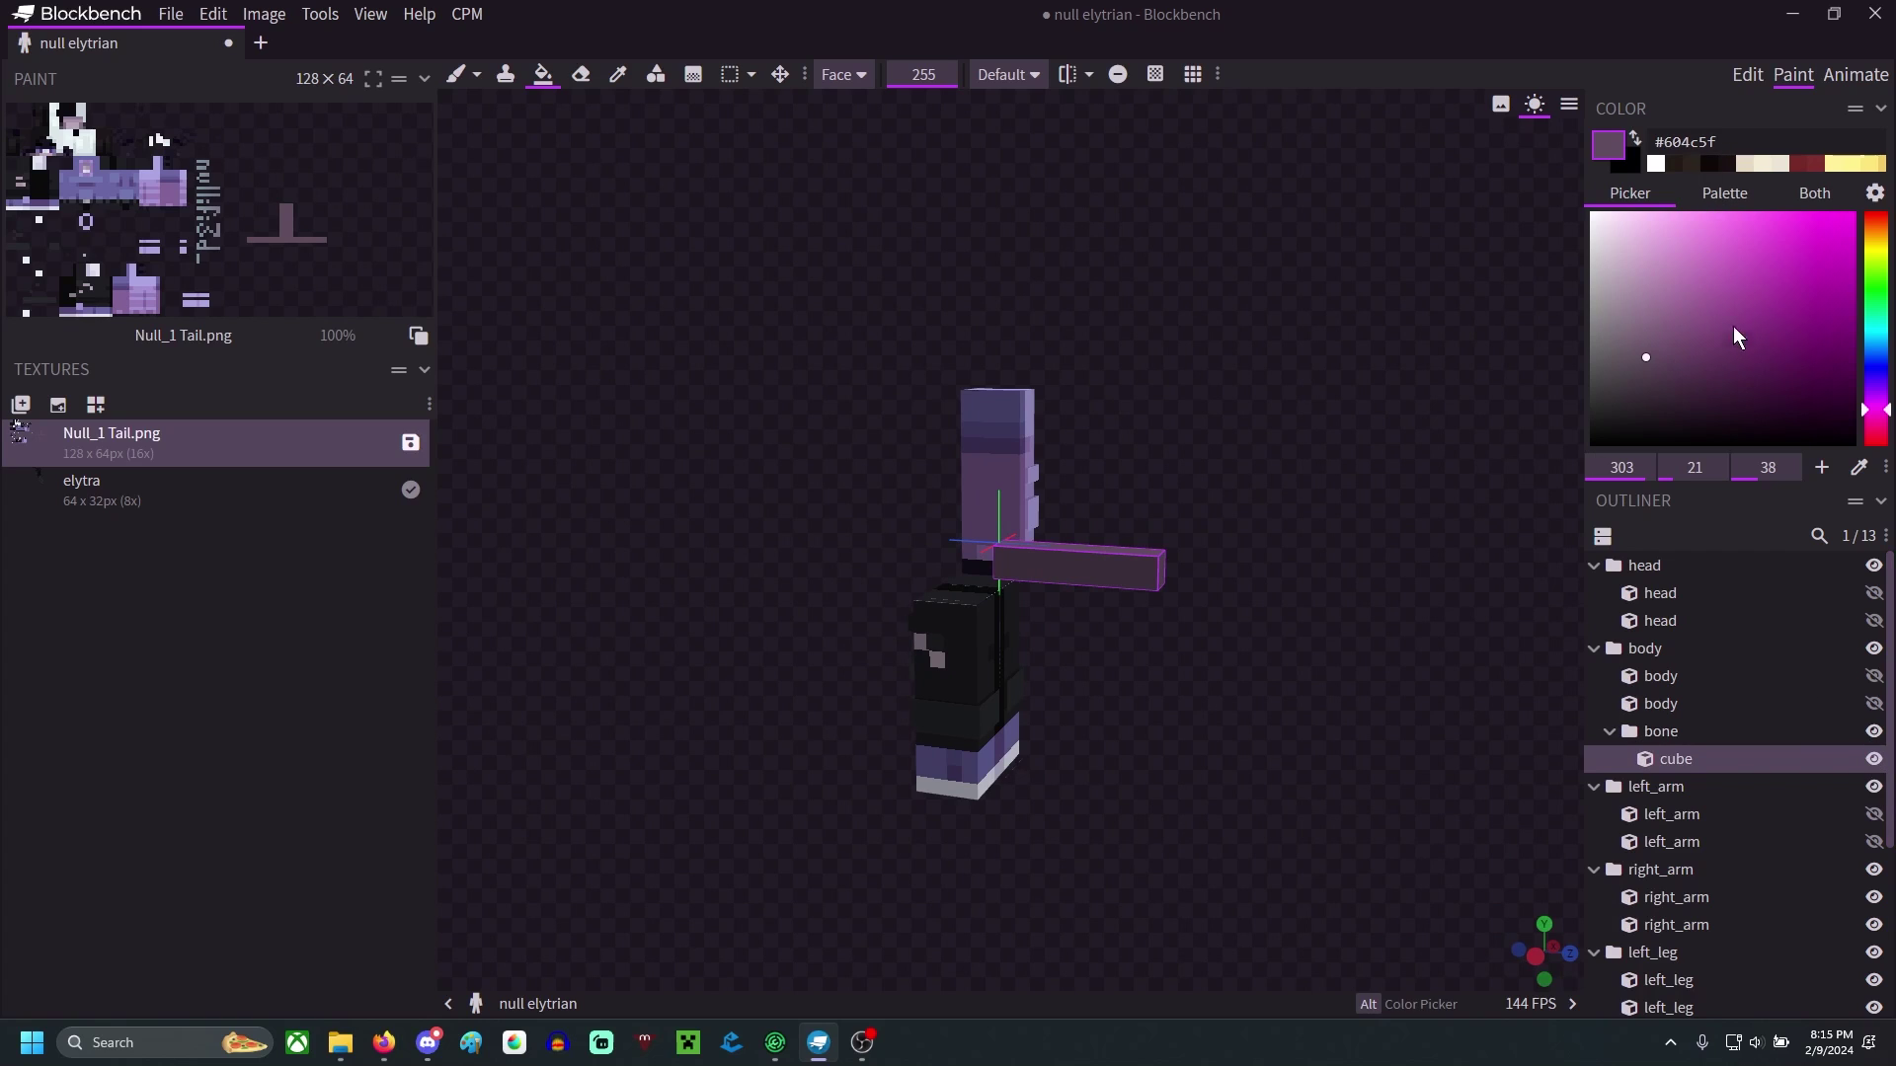
- Brush darker #4e3d50 detail strokes along the tail, then return to Edit mode
{"action": "left_click", "coordinate": [1651, 372]}
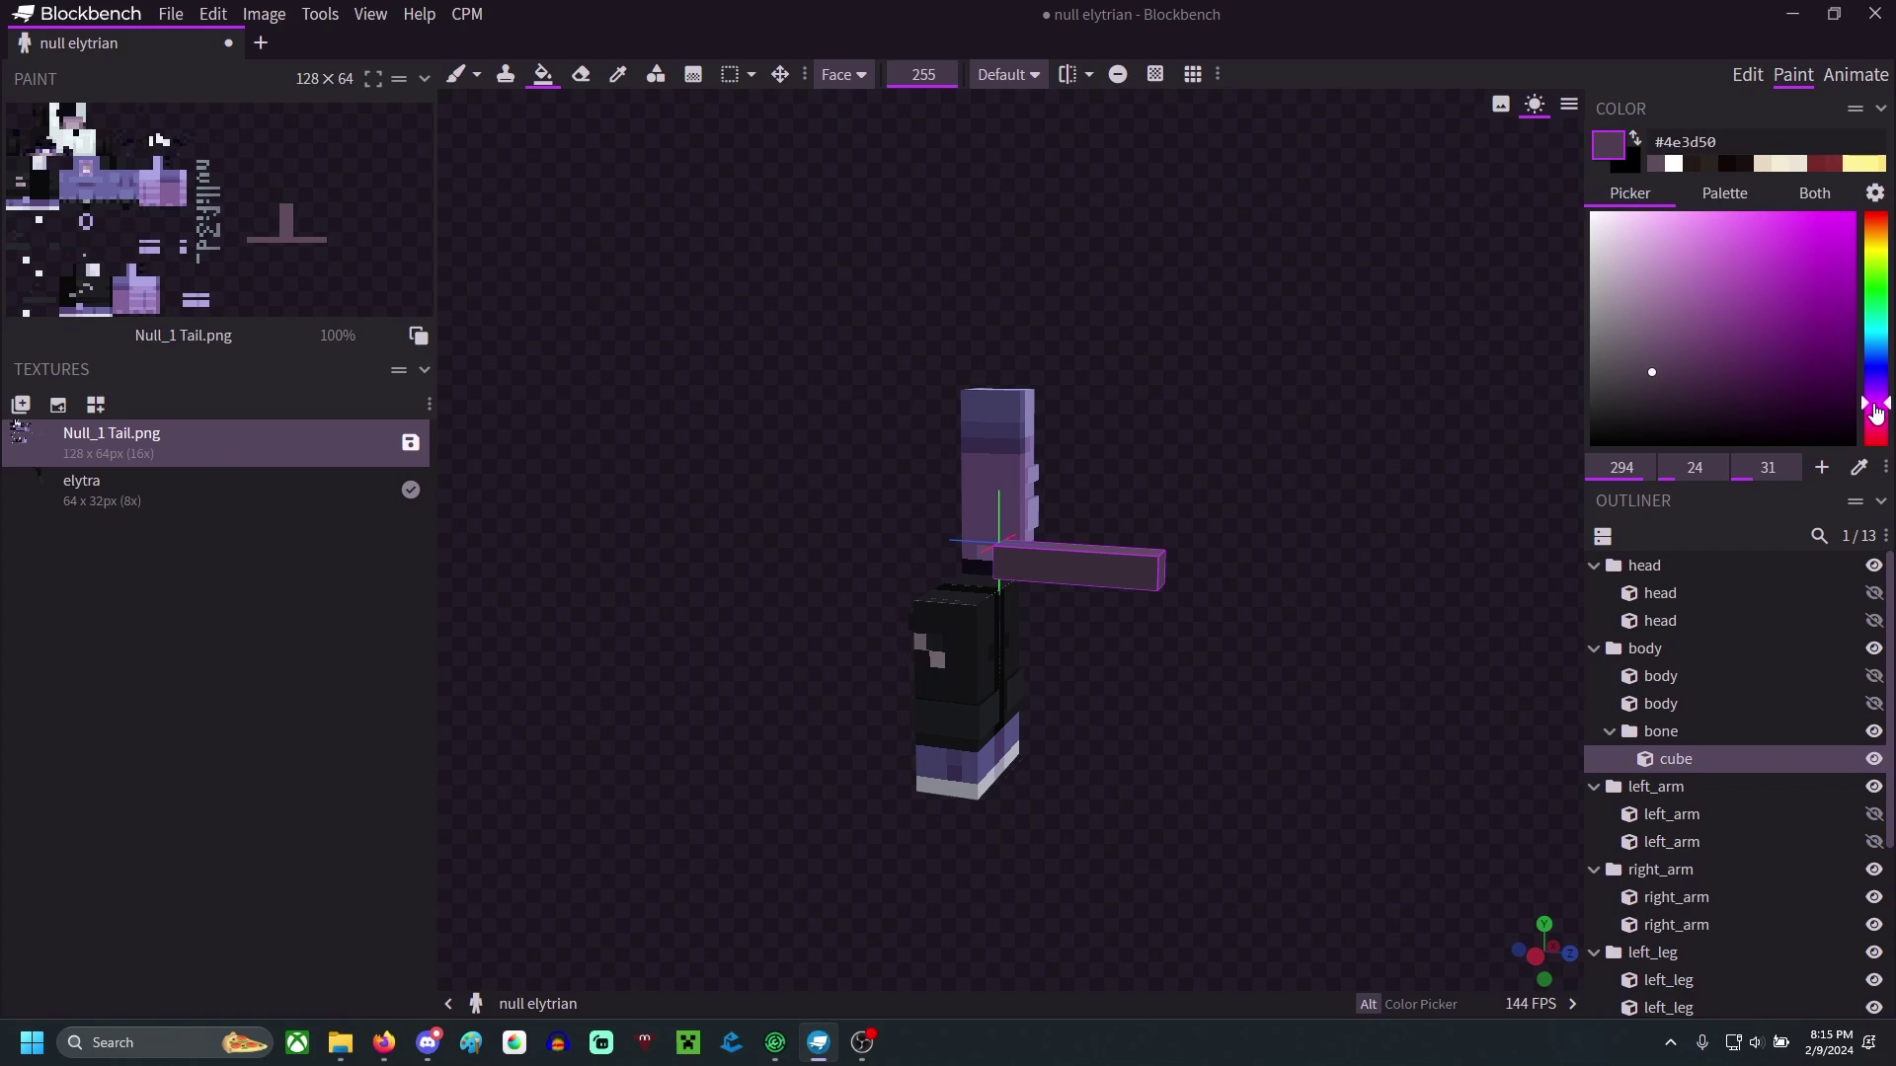
{"action": "left_click", "coordinate": [456, 74]}
{"action": "scroll", "coordinate": [1086, 573], "scroll_direction": "up", "scroll_amount": 3}
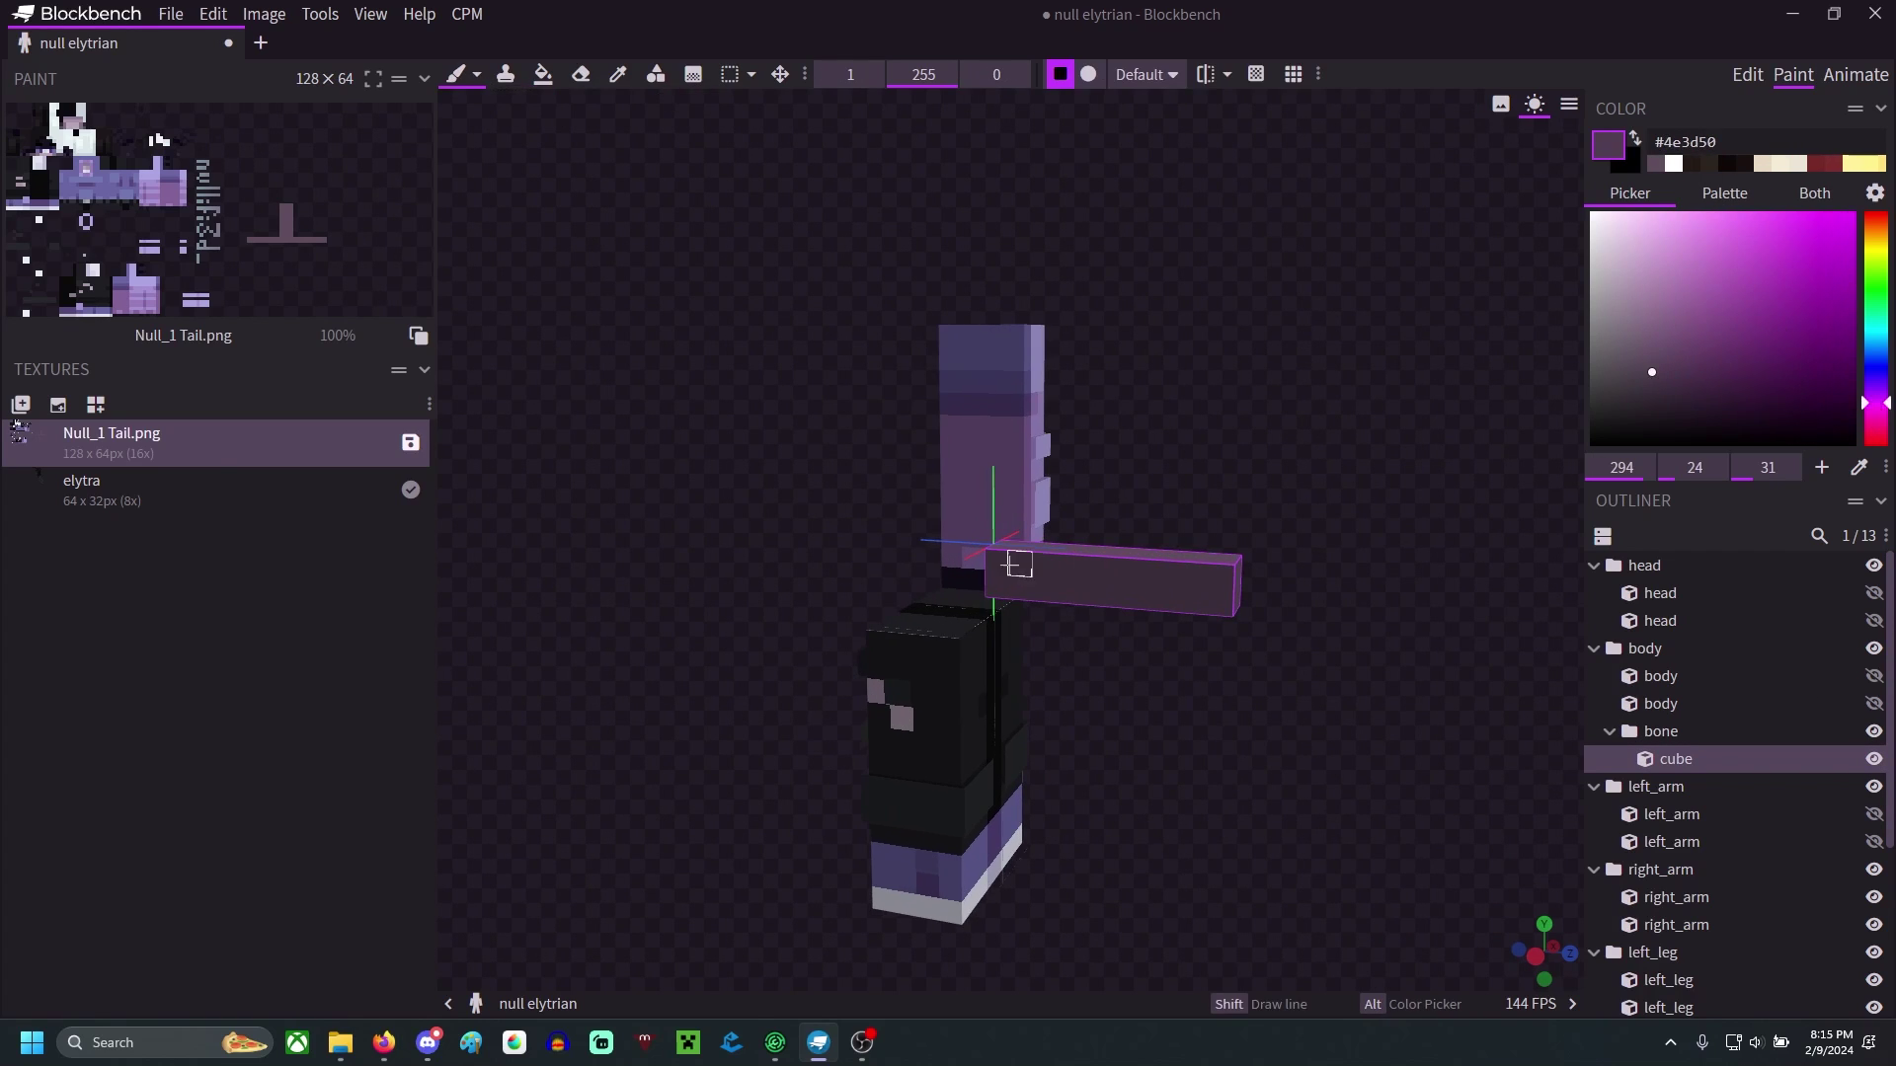
{"action": "mouse_move", "coordinate": [1244, 617]}
{"action": "left_mouse_down"}
{"action": "mouse_move", "coordinate": [1299, 678]}
{"action": "mouse_move", "coordinate": [1105, 632]}
{"action": "left_mouse_up"}
{"action": "left_click_drag", "start_coordinate": [1438, 783], "coordinate": [1244, 770]}
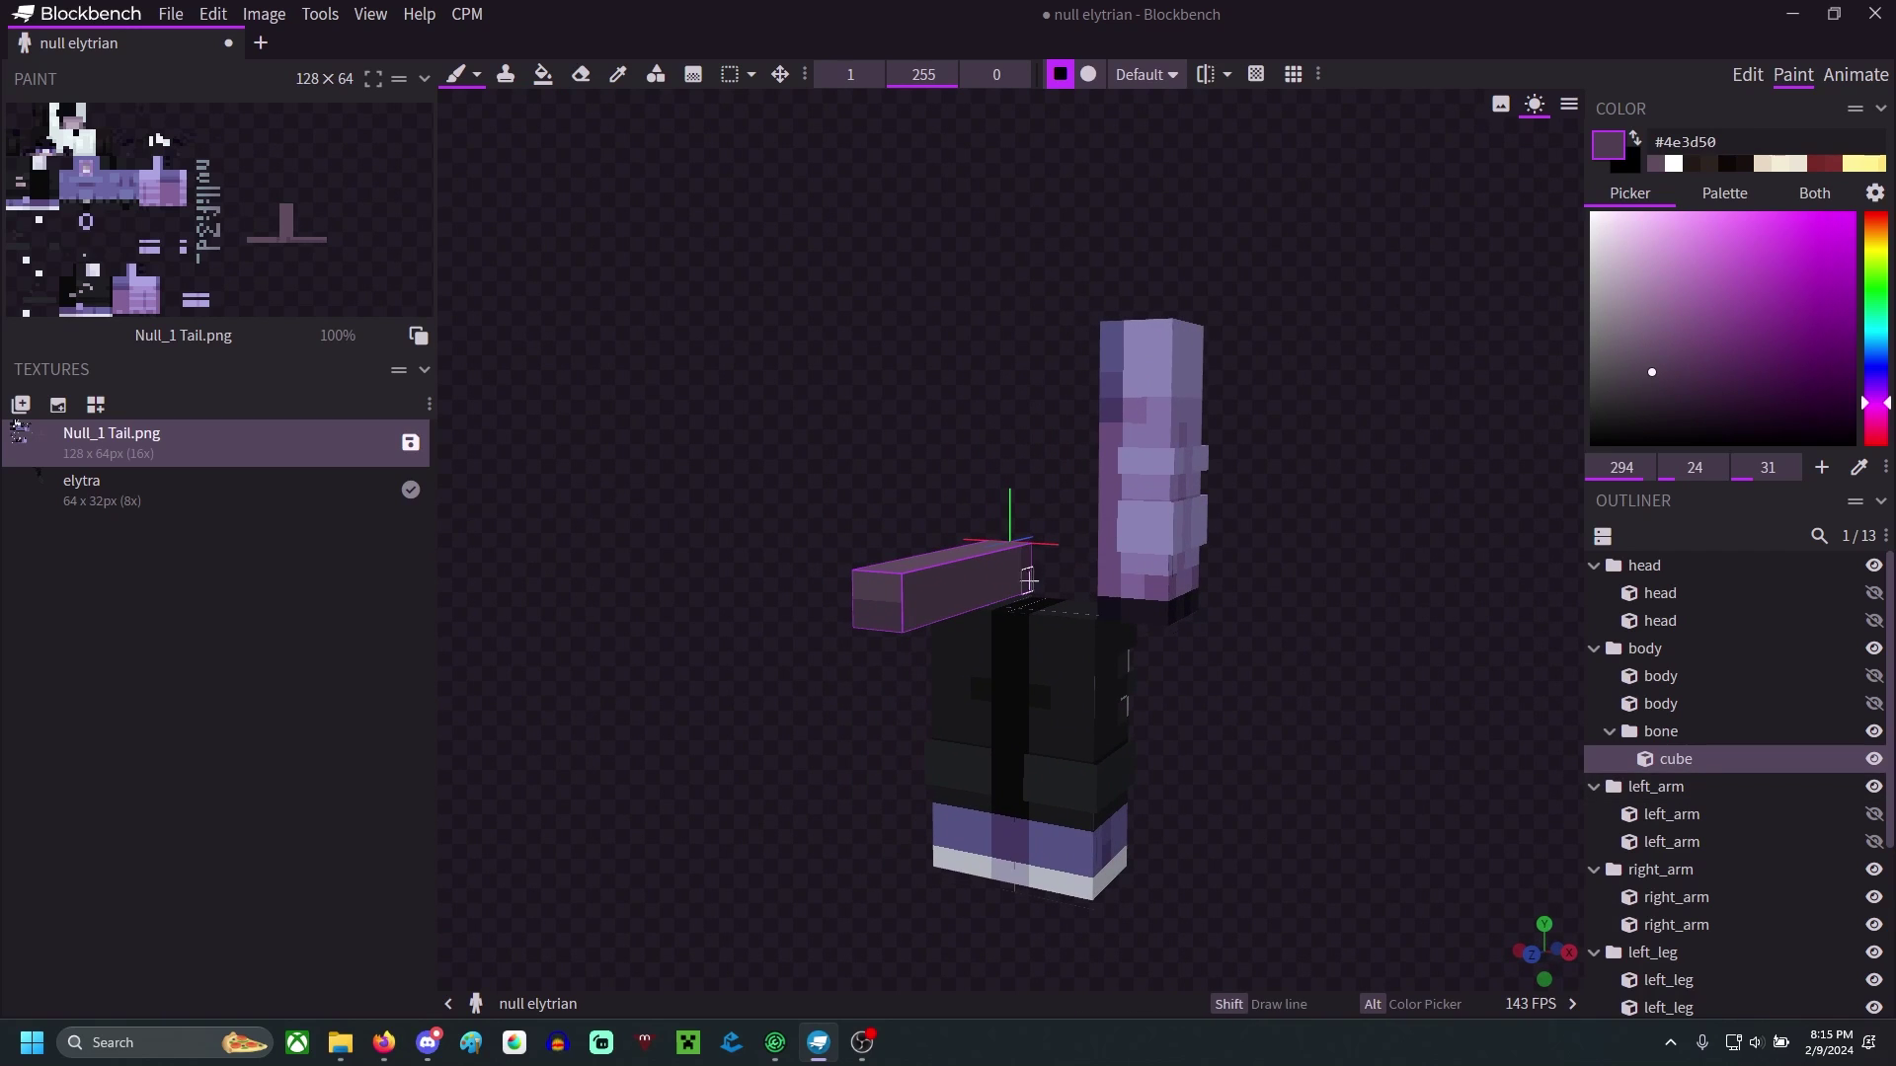
{"action": "mouse_move", "coordinate": [913, 617]}
{"action": "left_mouse_down"}
{"action": "mouse_move", "coordinate": [770, 606]}
{"action": "mouse_move", "coordinate": [1136, 444]}
{"action": "left_mouse_up"}
{"action": "left_click", "coordinate": [1747, 74]}
- Unhide both body cubes, both left arm cubes and both head cubes
{"action": "left_click", "coordinate": [1873, 547]}
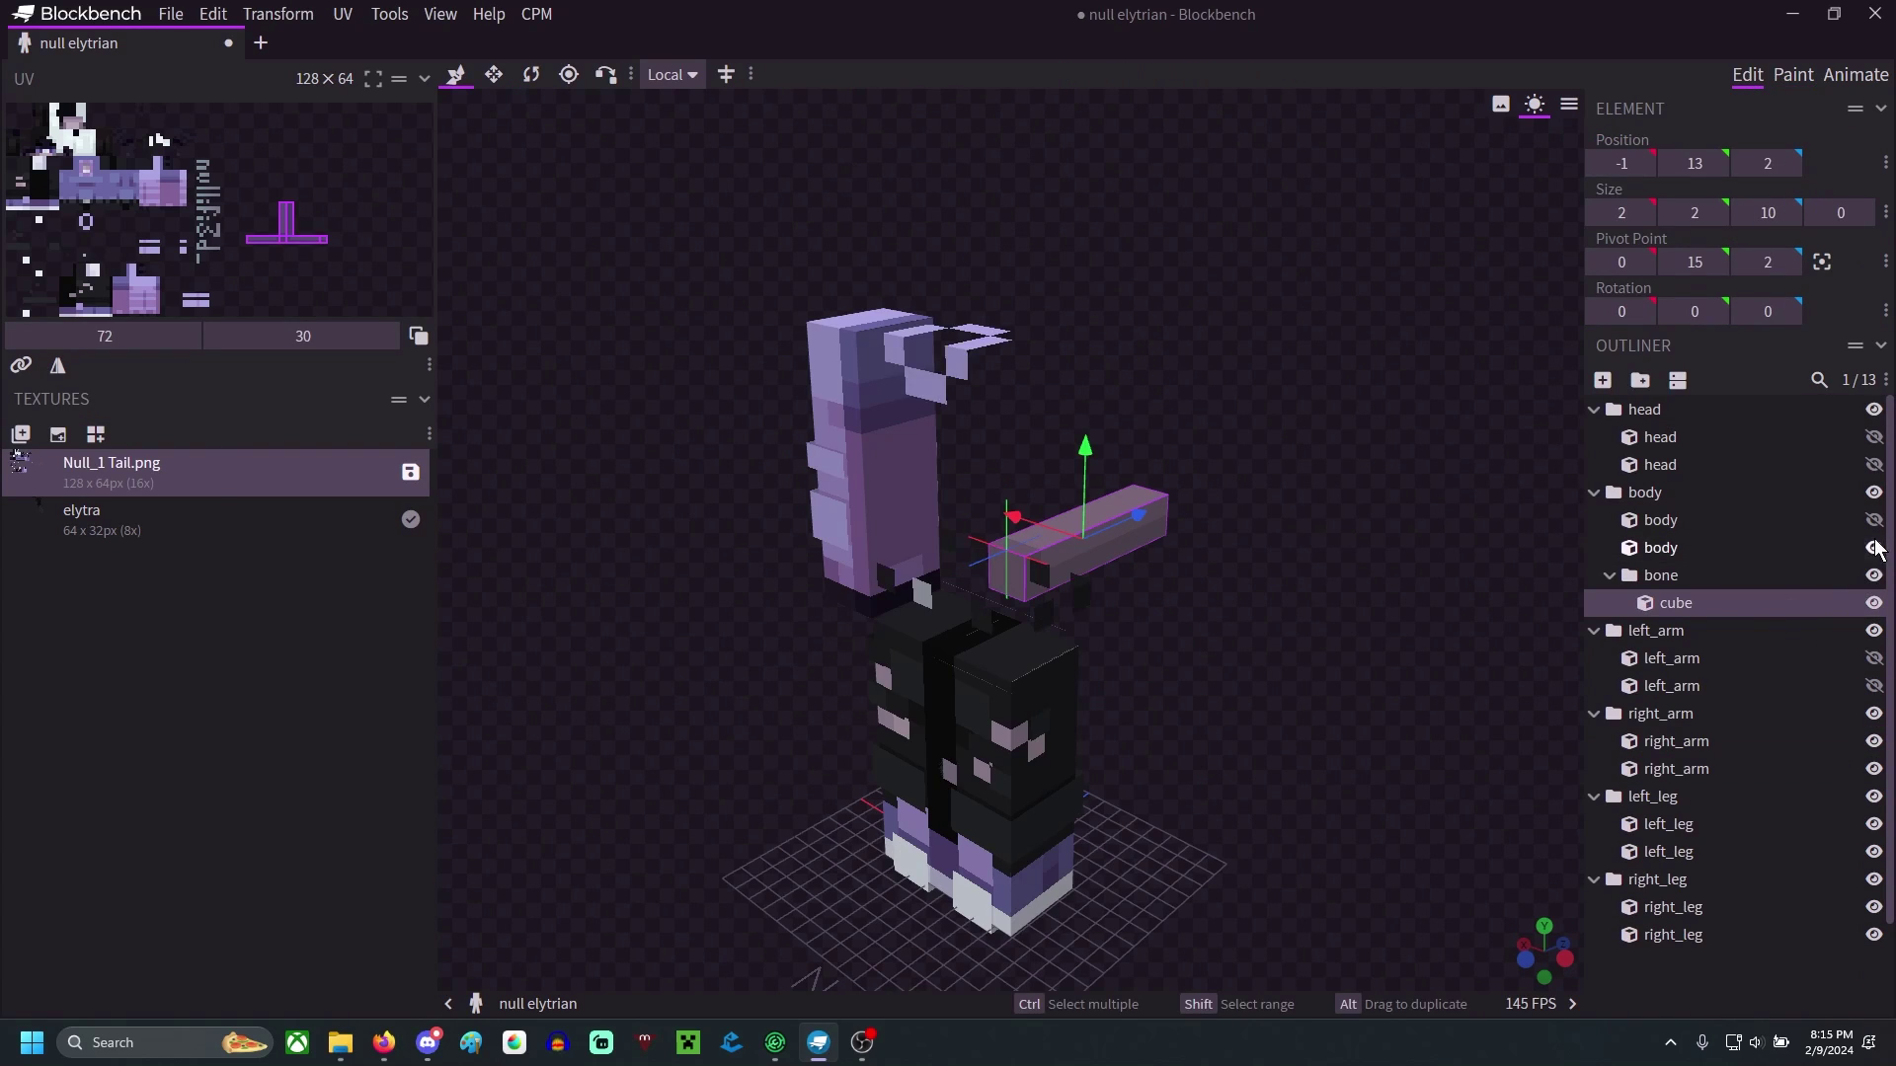
{"action": "left_click", "coordinate": [1874, 519]}
{"action": "left_click", "coordinate": [1873, 657]}
{"action": "left_click", "coordinate": [1874, 685]}
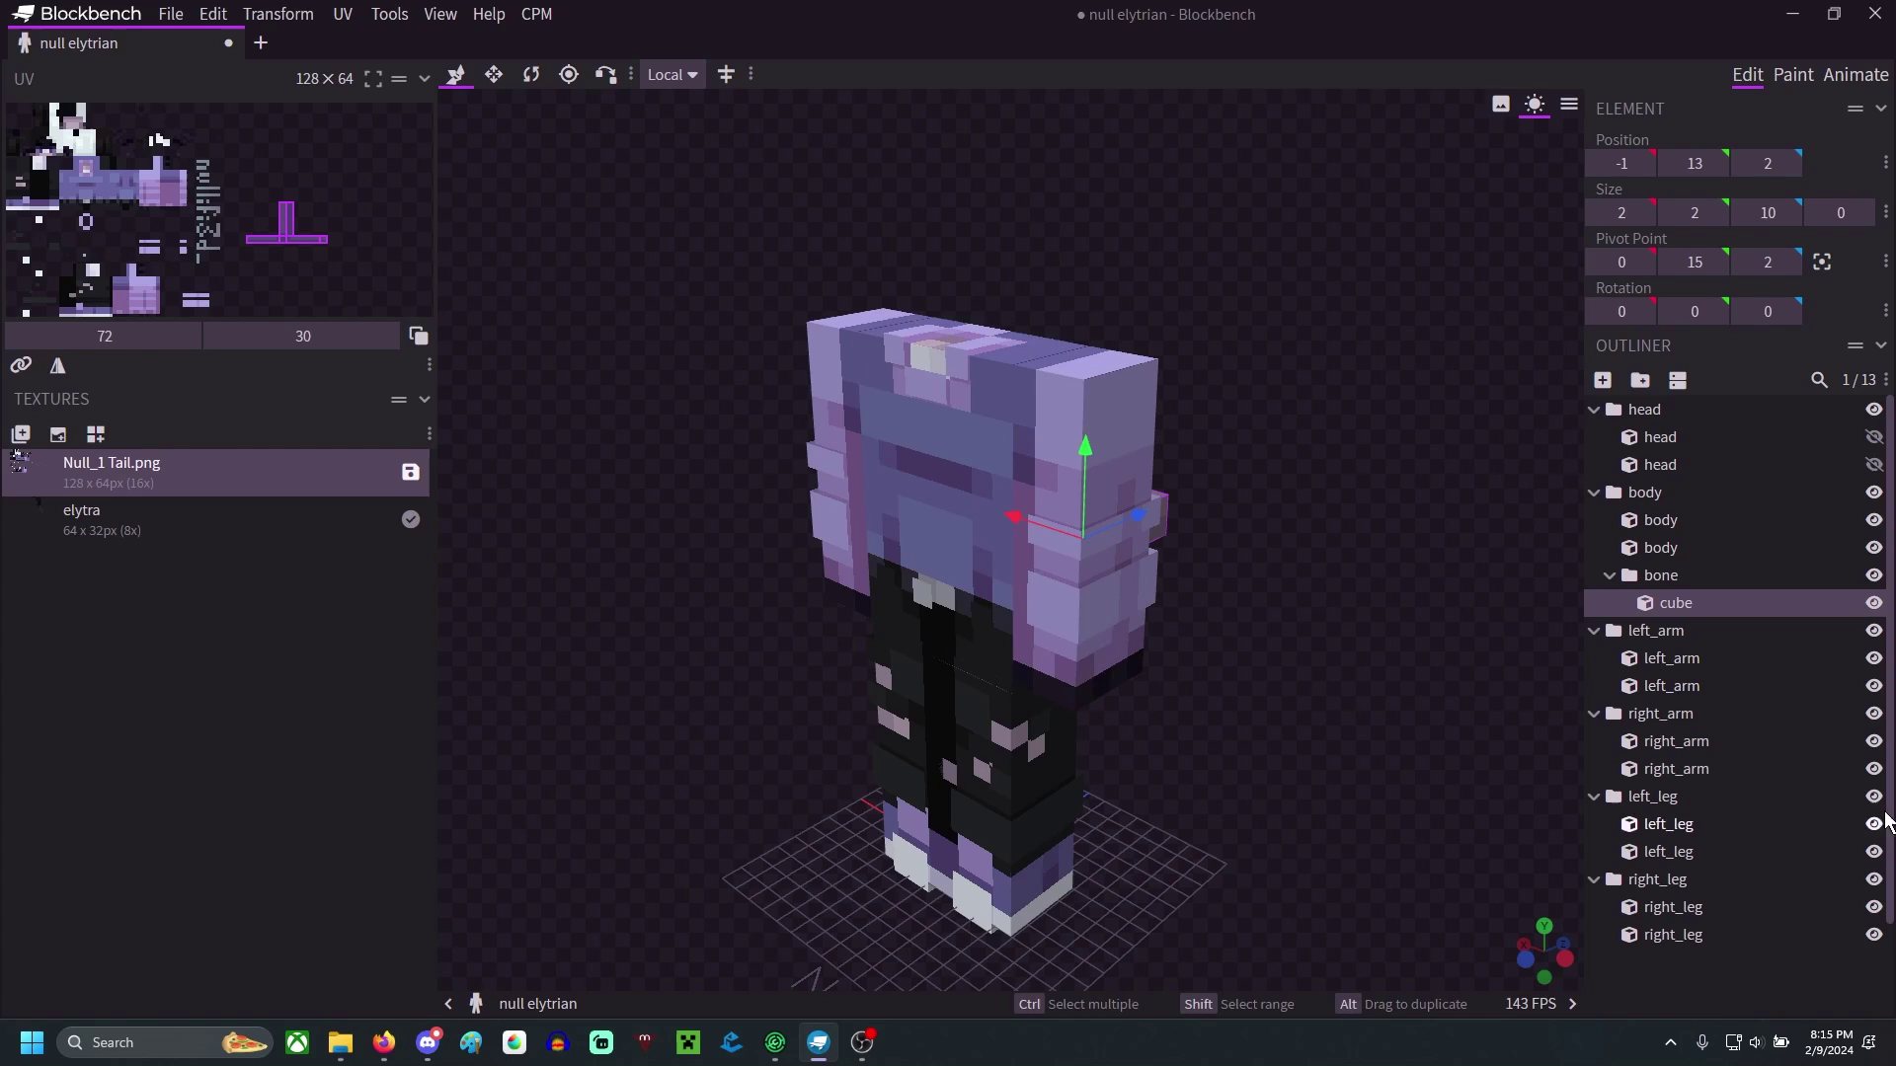
{"action": "left_click", "coordinate": [1873, 436]}
{"action": "left_click", "coordinate": [1758, 464]}
{"action": "left_click", "coordinate": [1874, 464]}
- Tilt the tail cube down to a 45° X rotation
{"action": "left_click", "coordinate": [1678, 604]}
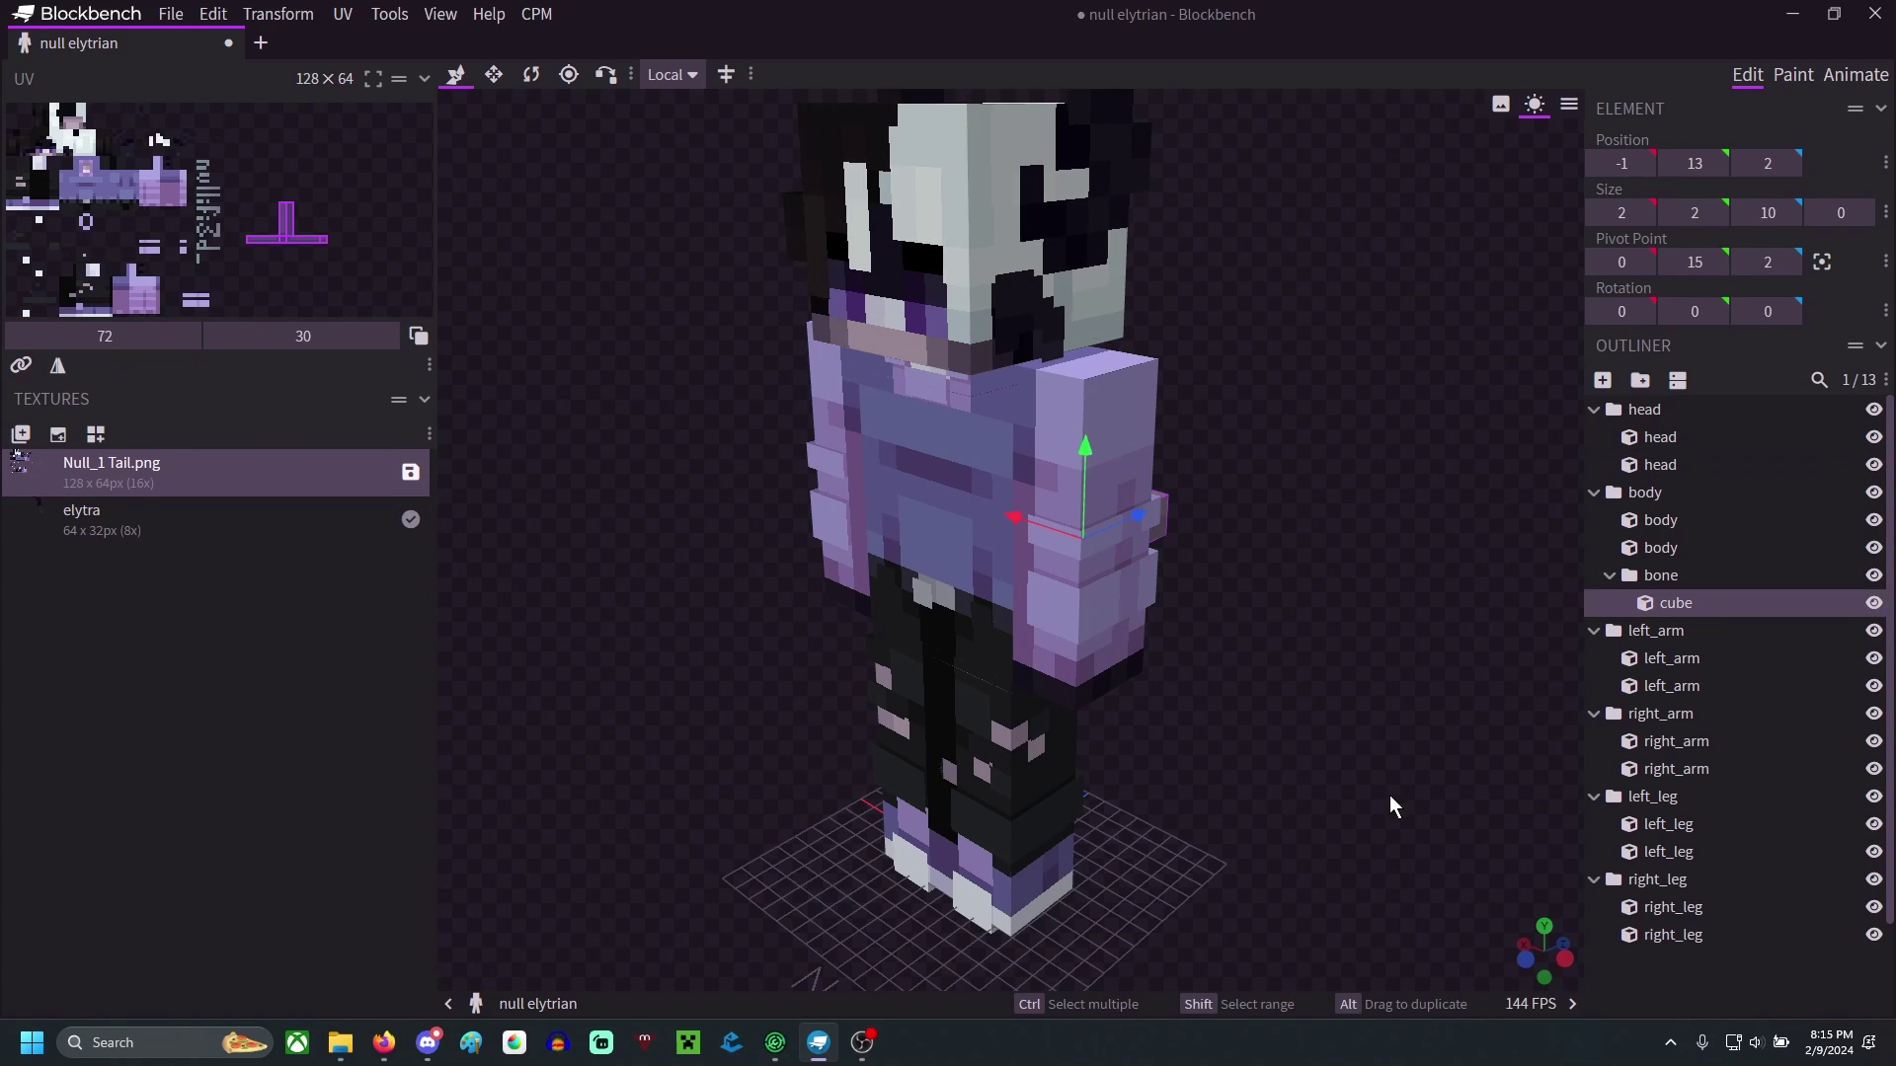
{"action": "left_click_drag", "start_coordinate": [1387, 796], "coordinate": [954, 494]}
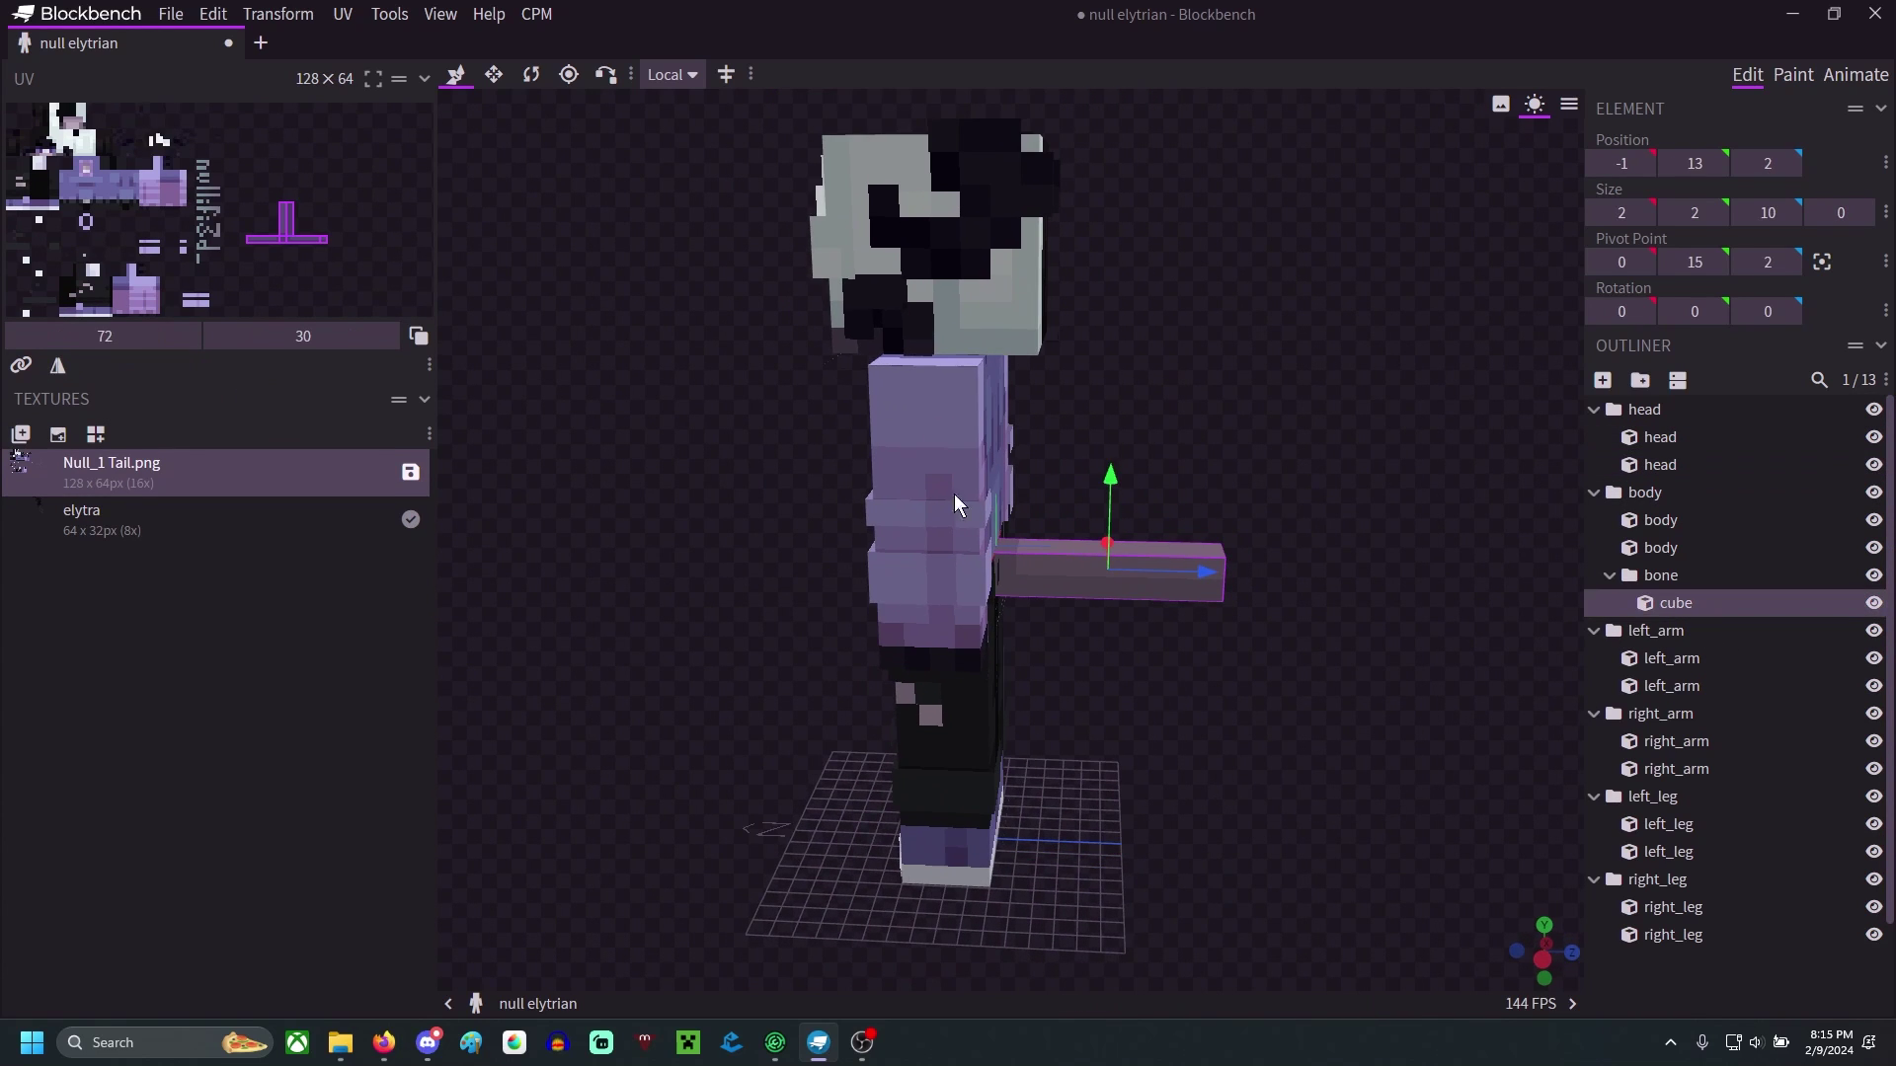
{"action": "left_click", "coordinate": [528, 79]}
{"action": "left_click_drag", "start_coordinate": [1362, 530], "coordinate": [1078, 585]}
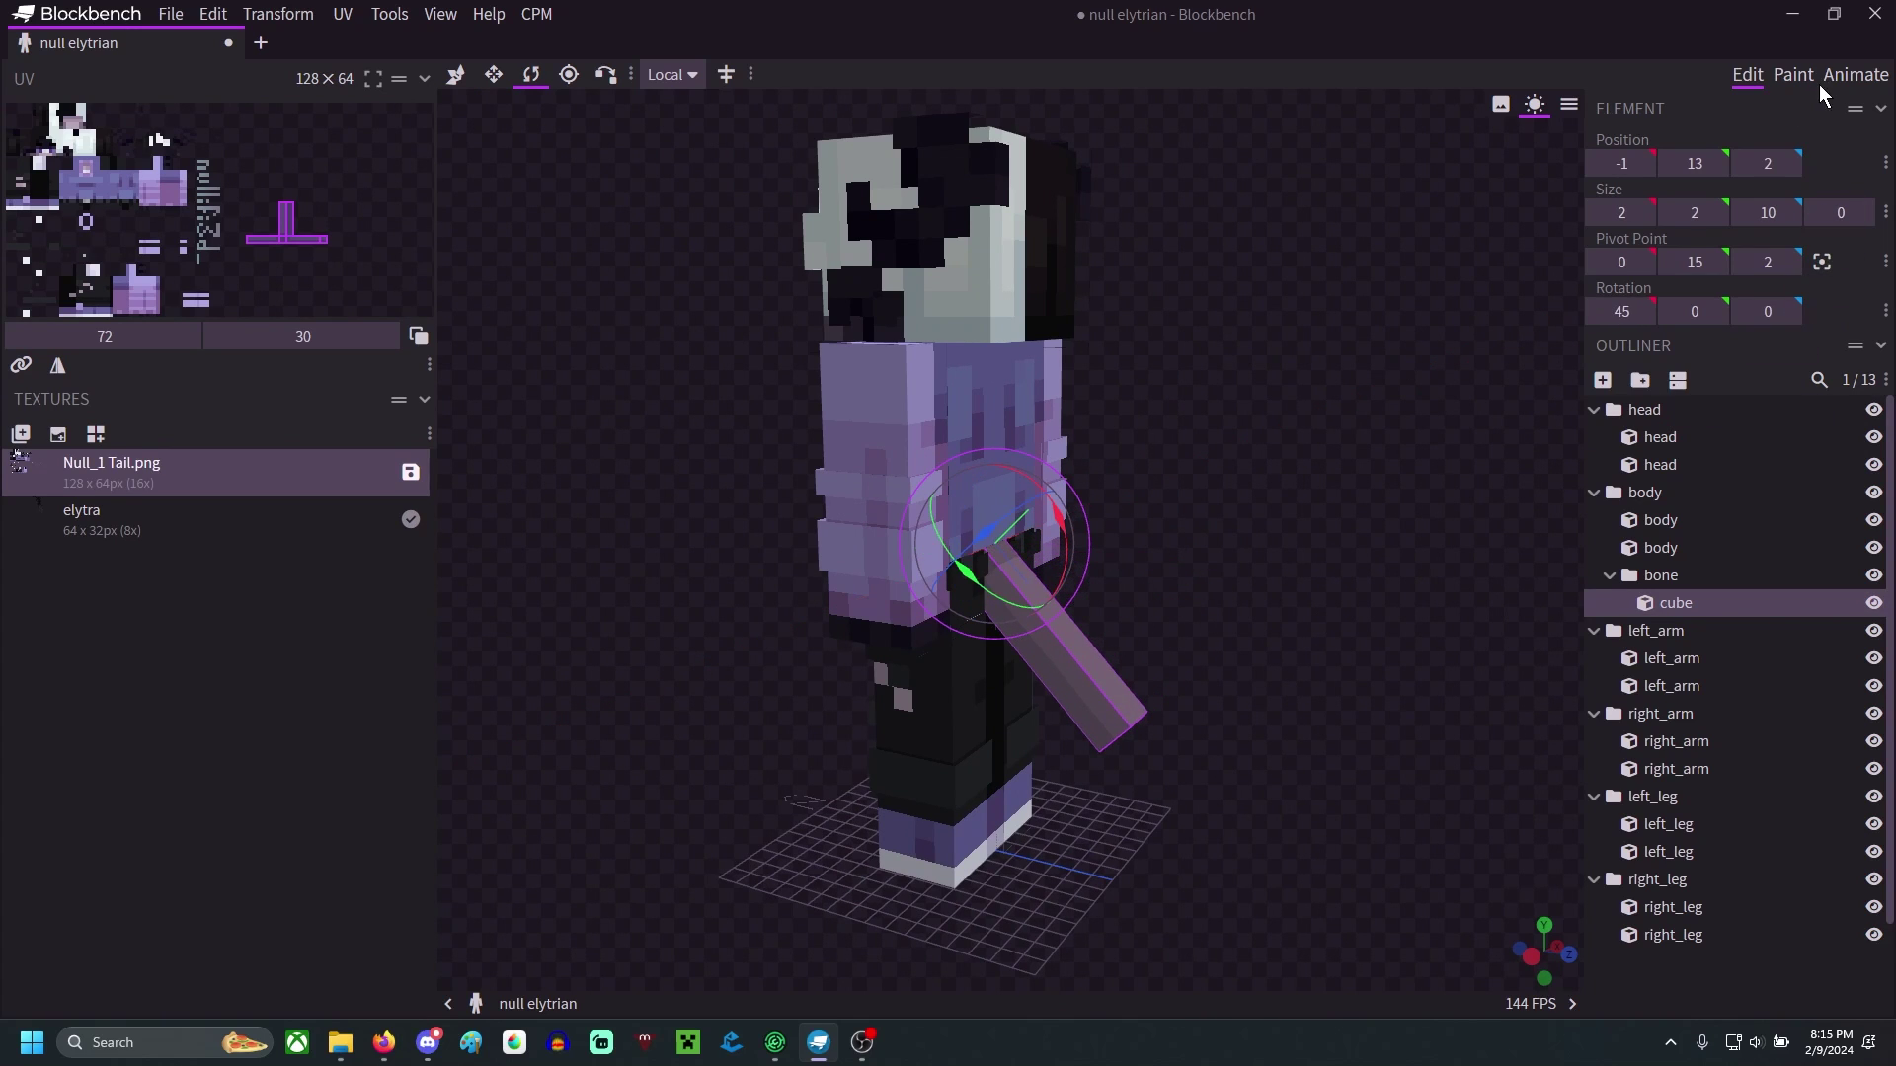
- Peek at the Animate workspace, then return to Edit with the Move tool
{"action": "left_click", "coordinate": [1855, 74]}
{"action": "left_click", "coordinate": [1747, 75]}
{"action": "left_click_drag", "start_coordinate": [1348, 801], "coordinate": [1283, 849]}
{"action": "left_click", "coordinate": [455, 75]}
{"action": "left_click_drag", "start_coordinate": [1086, 198], "coordinate": [1748, 268]}
- In Animate mode, start a new animation with Loop mode
{"action": "left_click", "coordinate": [1857, 76]}
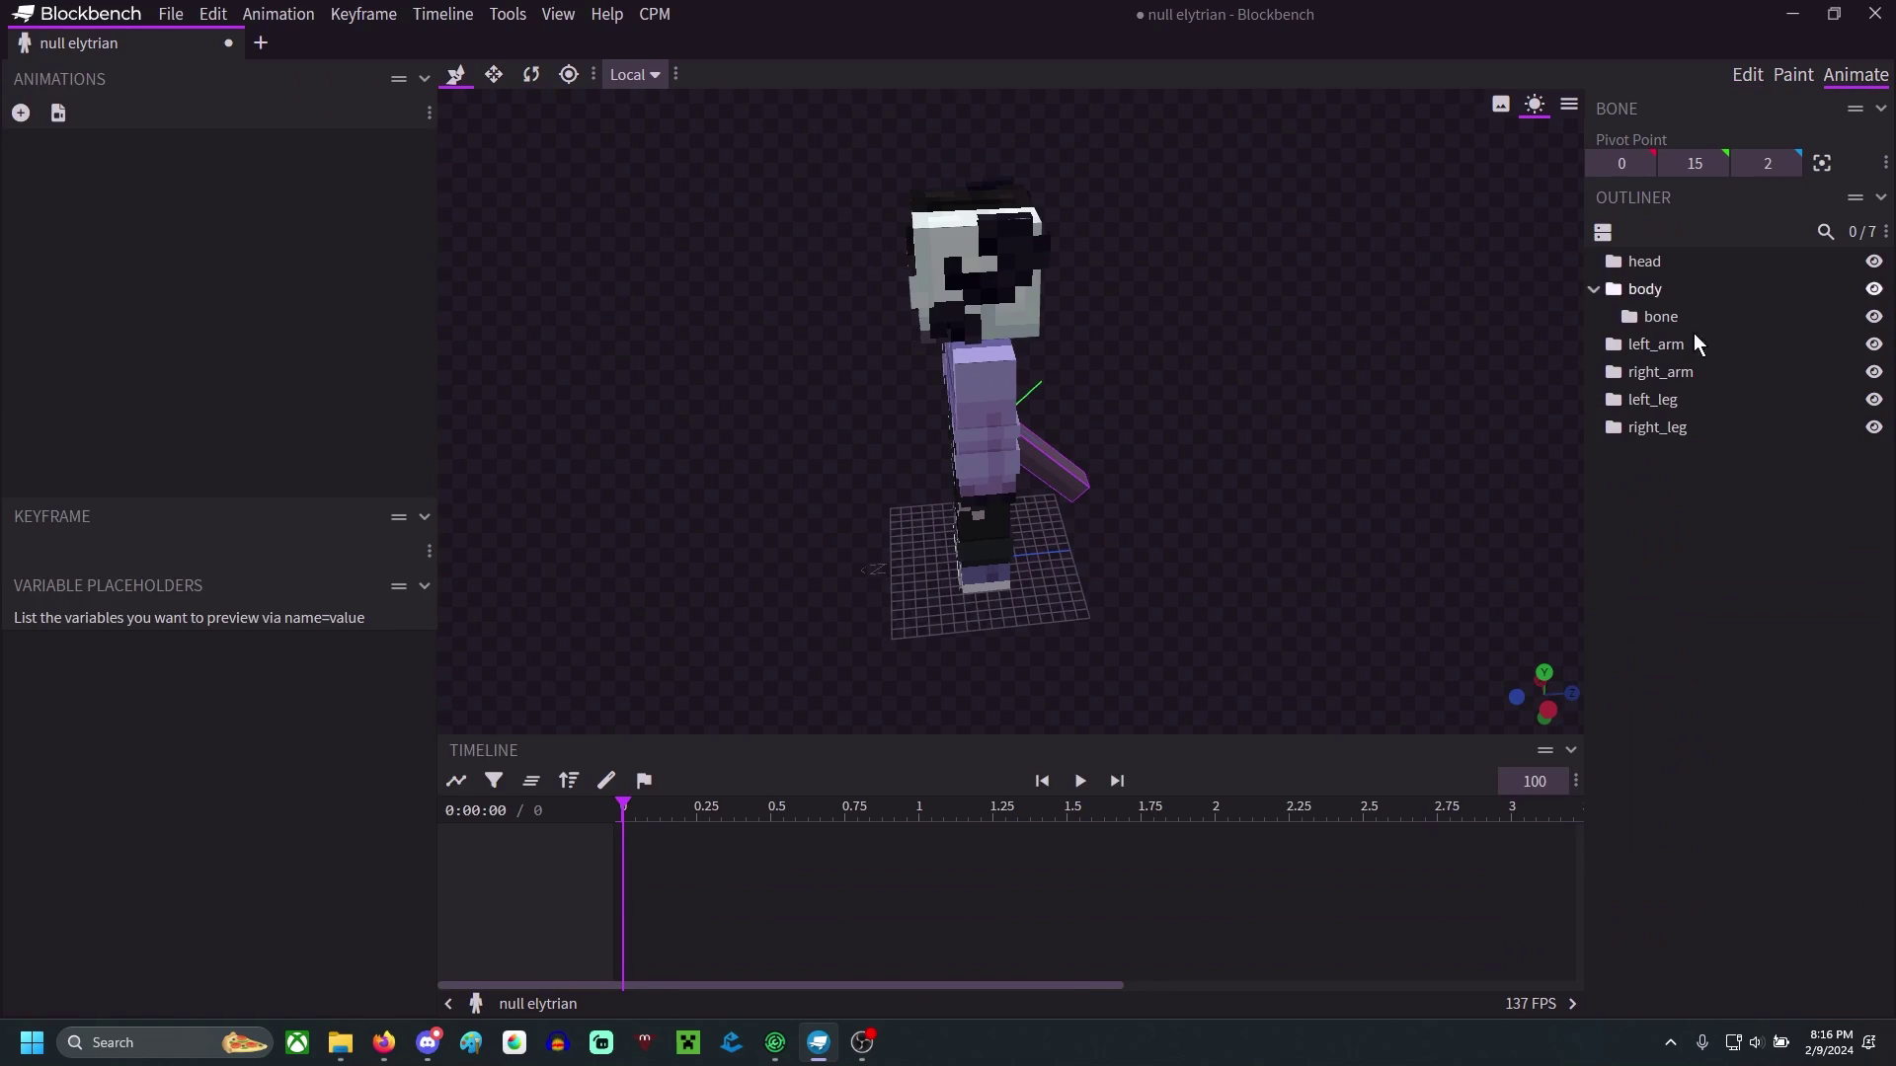
{"action": "left_click_drag", "start_coordinate": [1481, 494], "coordinate": [1616, 647]}
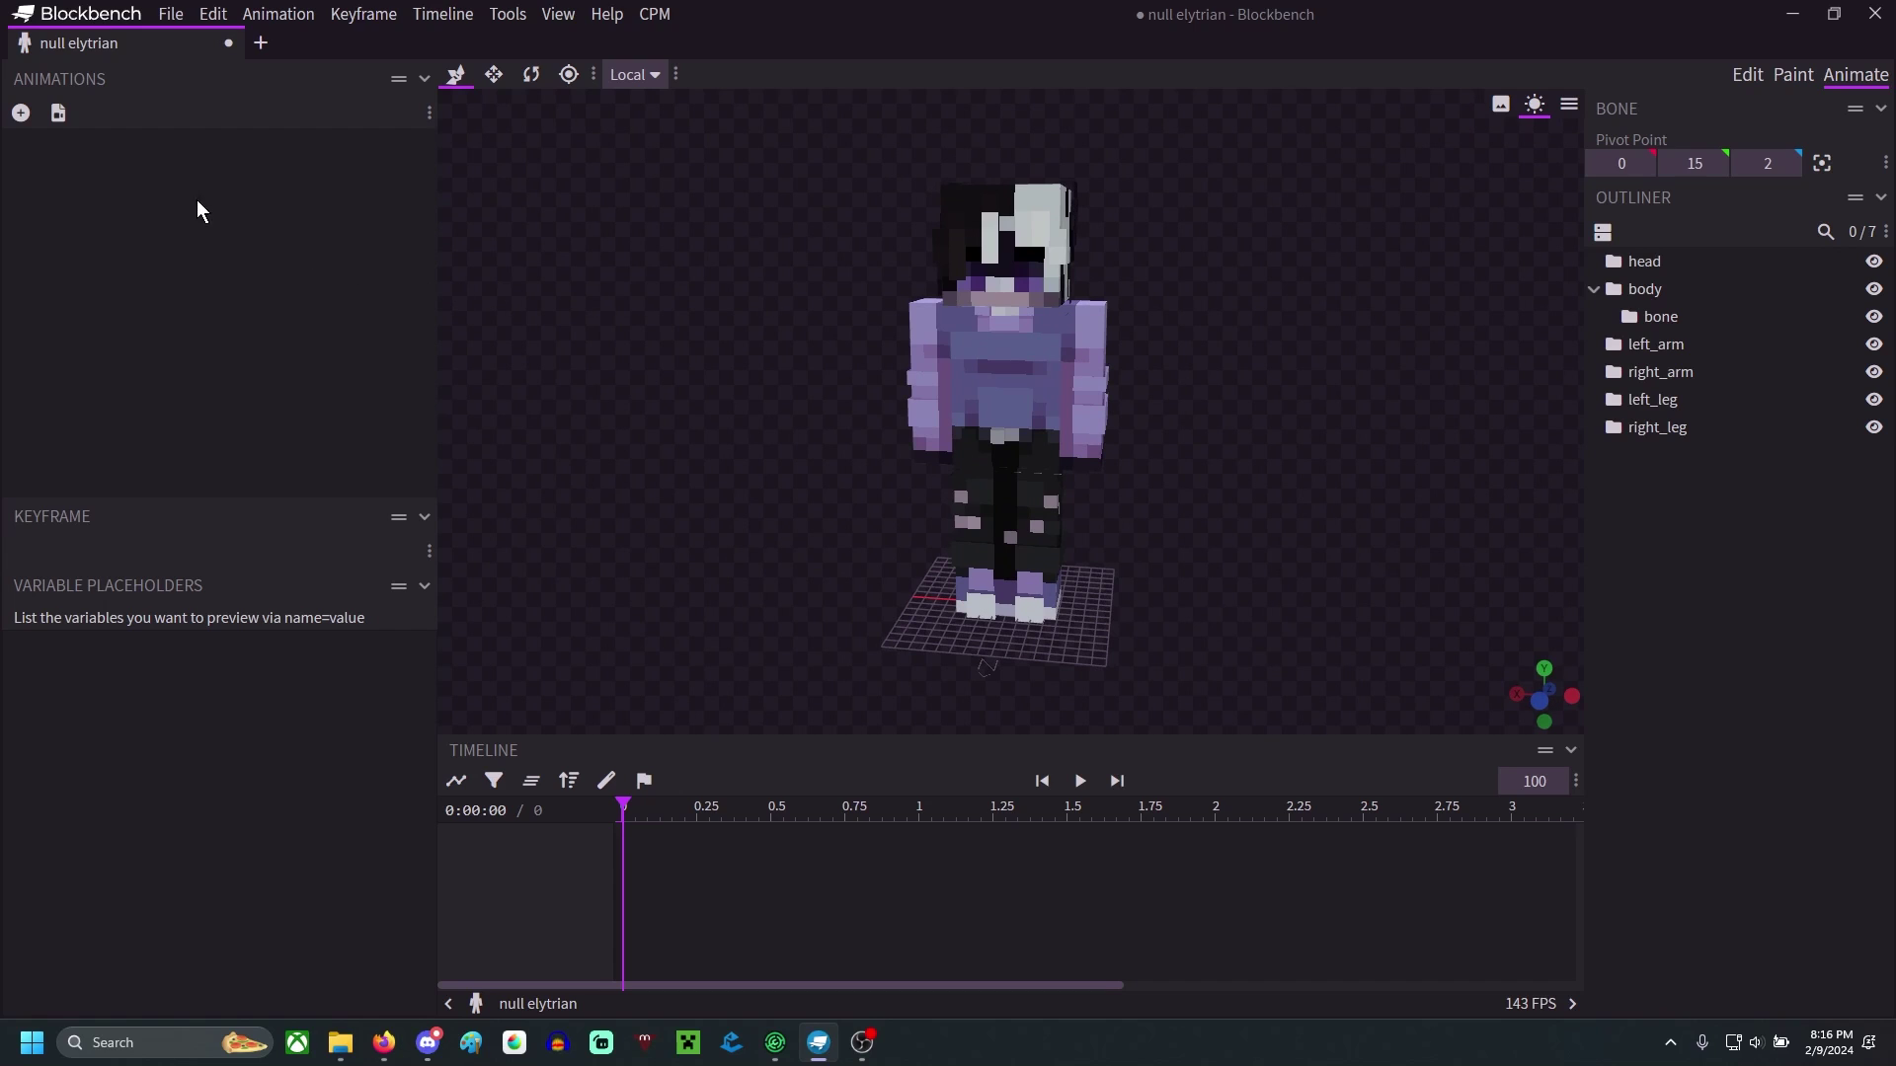
{"action": "left_click", "coordinate": [21, 112]}
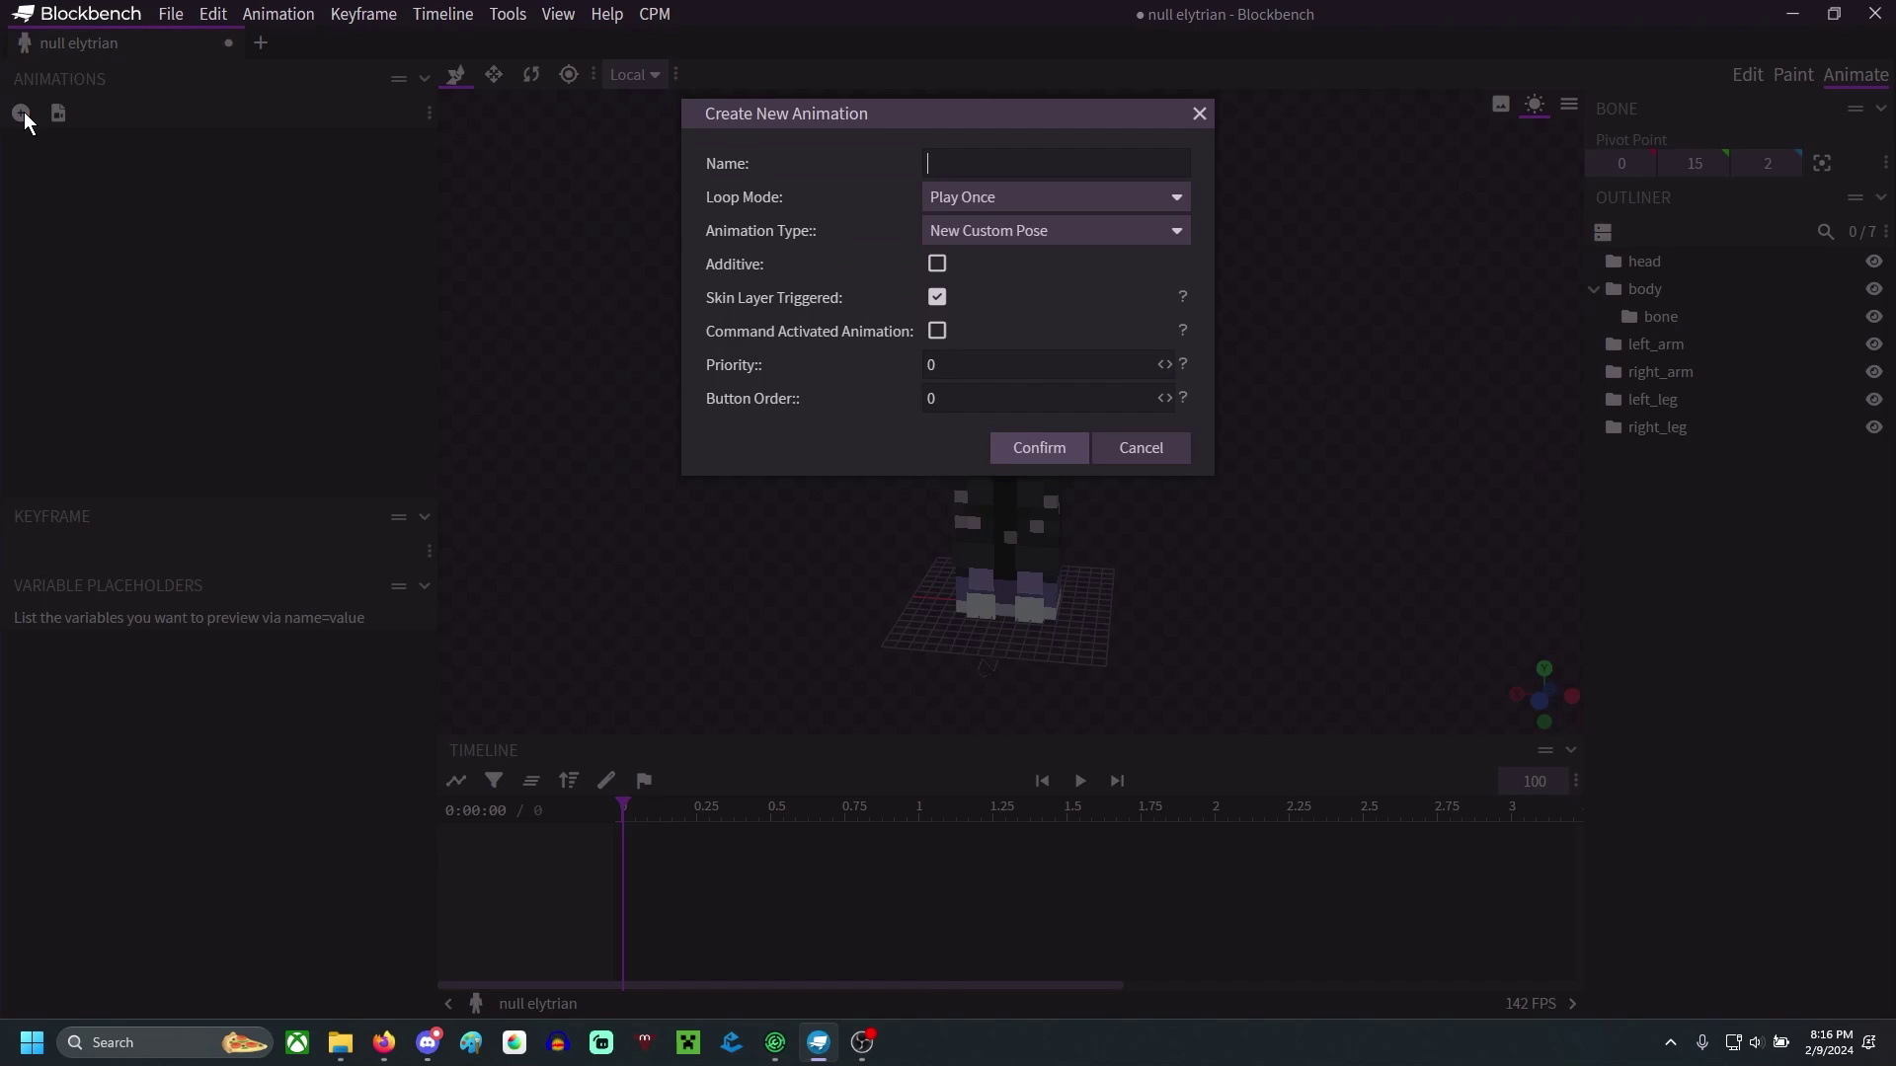
{"action": "left_click", "coordinate": [1054, 199]}
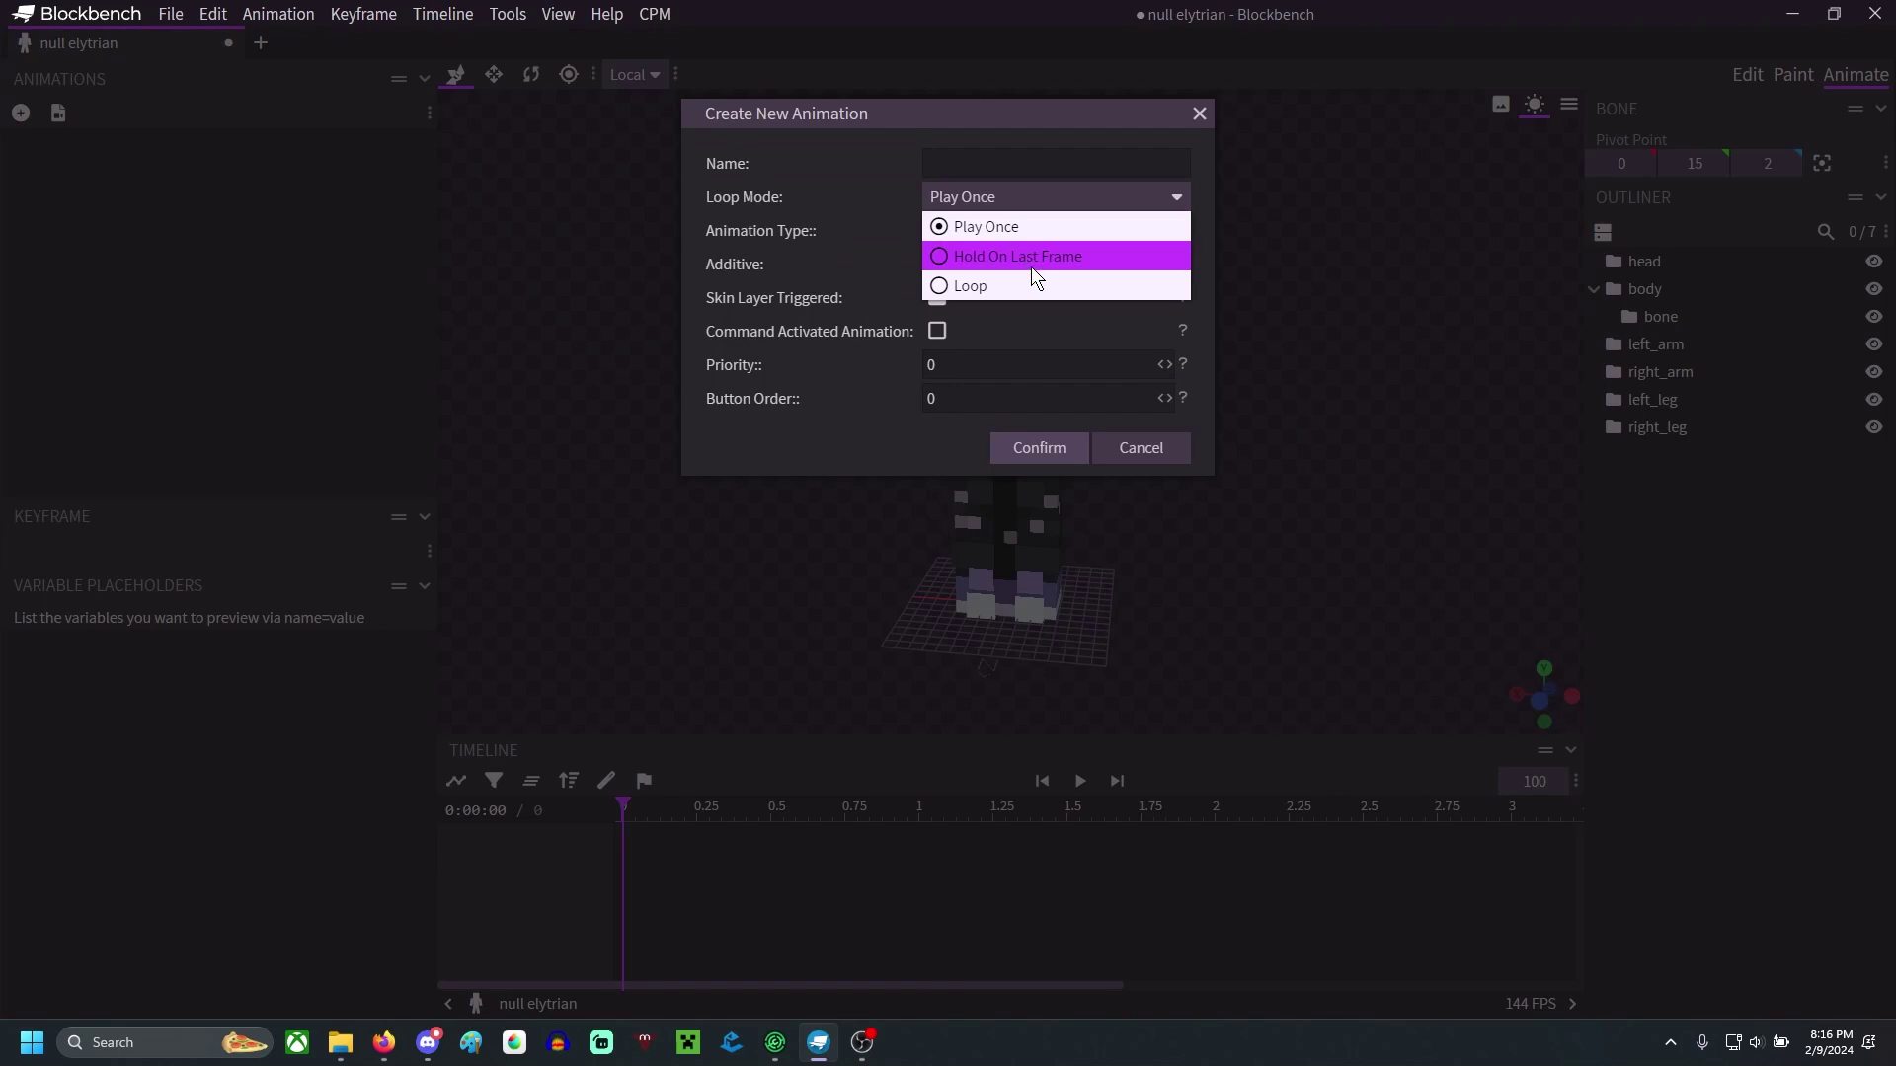
{"action": "left_click", "coordinate": [1029, 283]}
- Set the new animation's type to Global
{"action": "left_click", "coordinate": [1018, 237]}
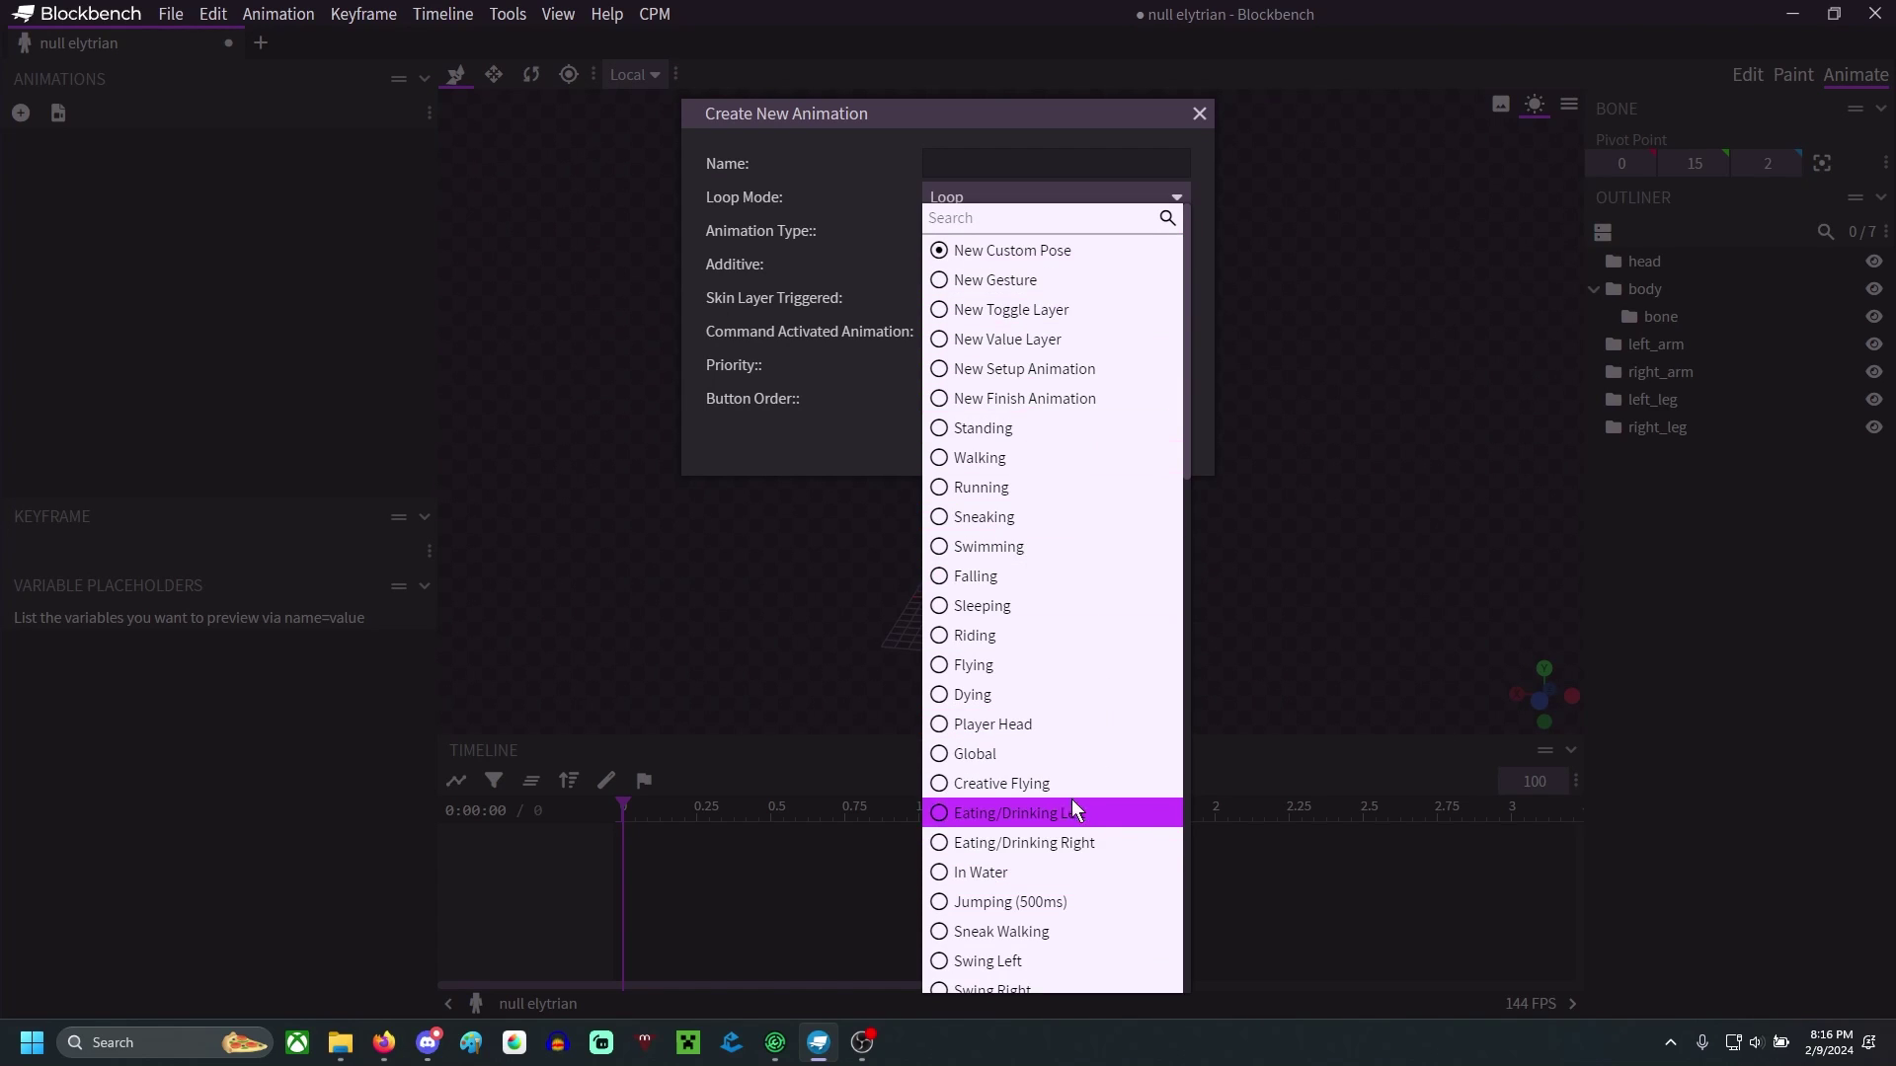
{"action": "left_click", "coordinate": [1054, 754]}
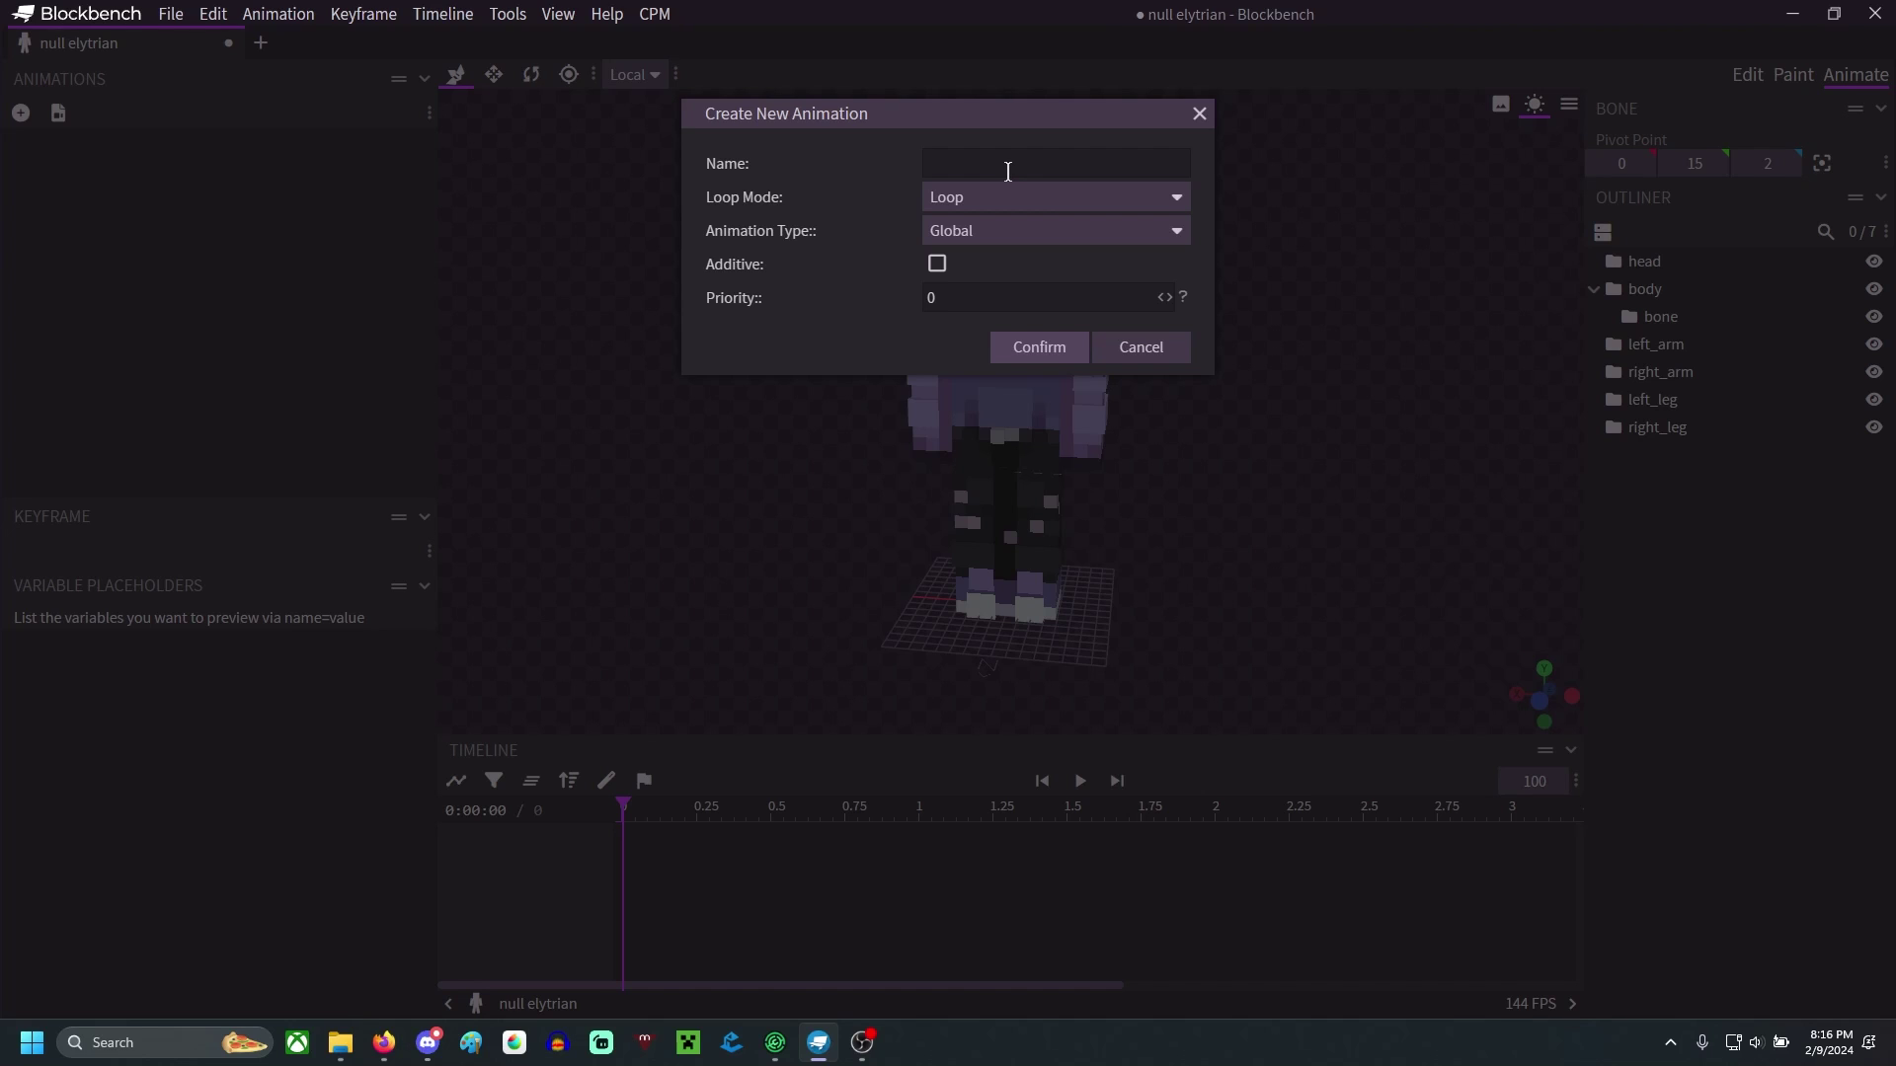
{"action": "left_click", "coordinate": [1090, 233]}
{"action": "scroll", "coordinate": [1098, 699], "scroll_direction": "down", "scroll_amount": 3}
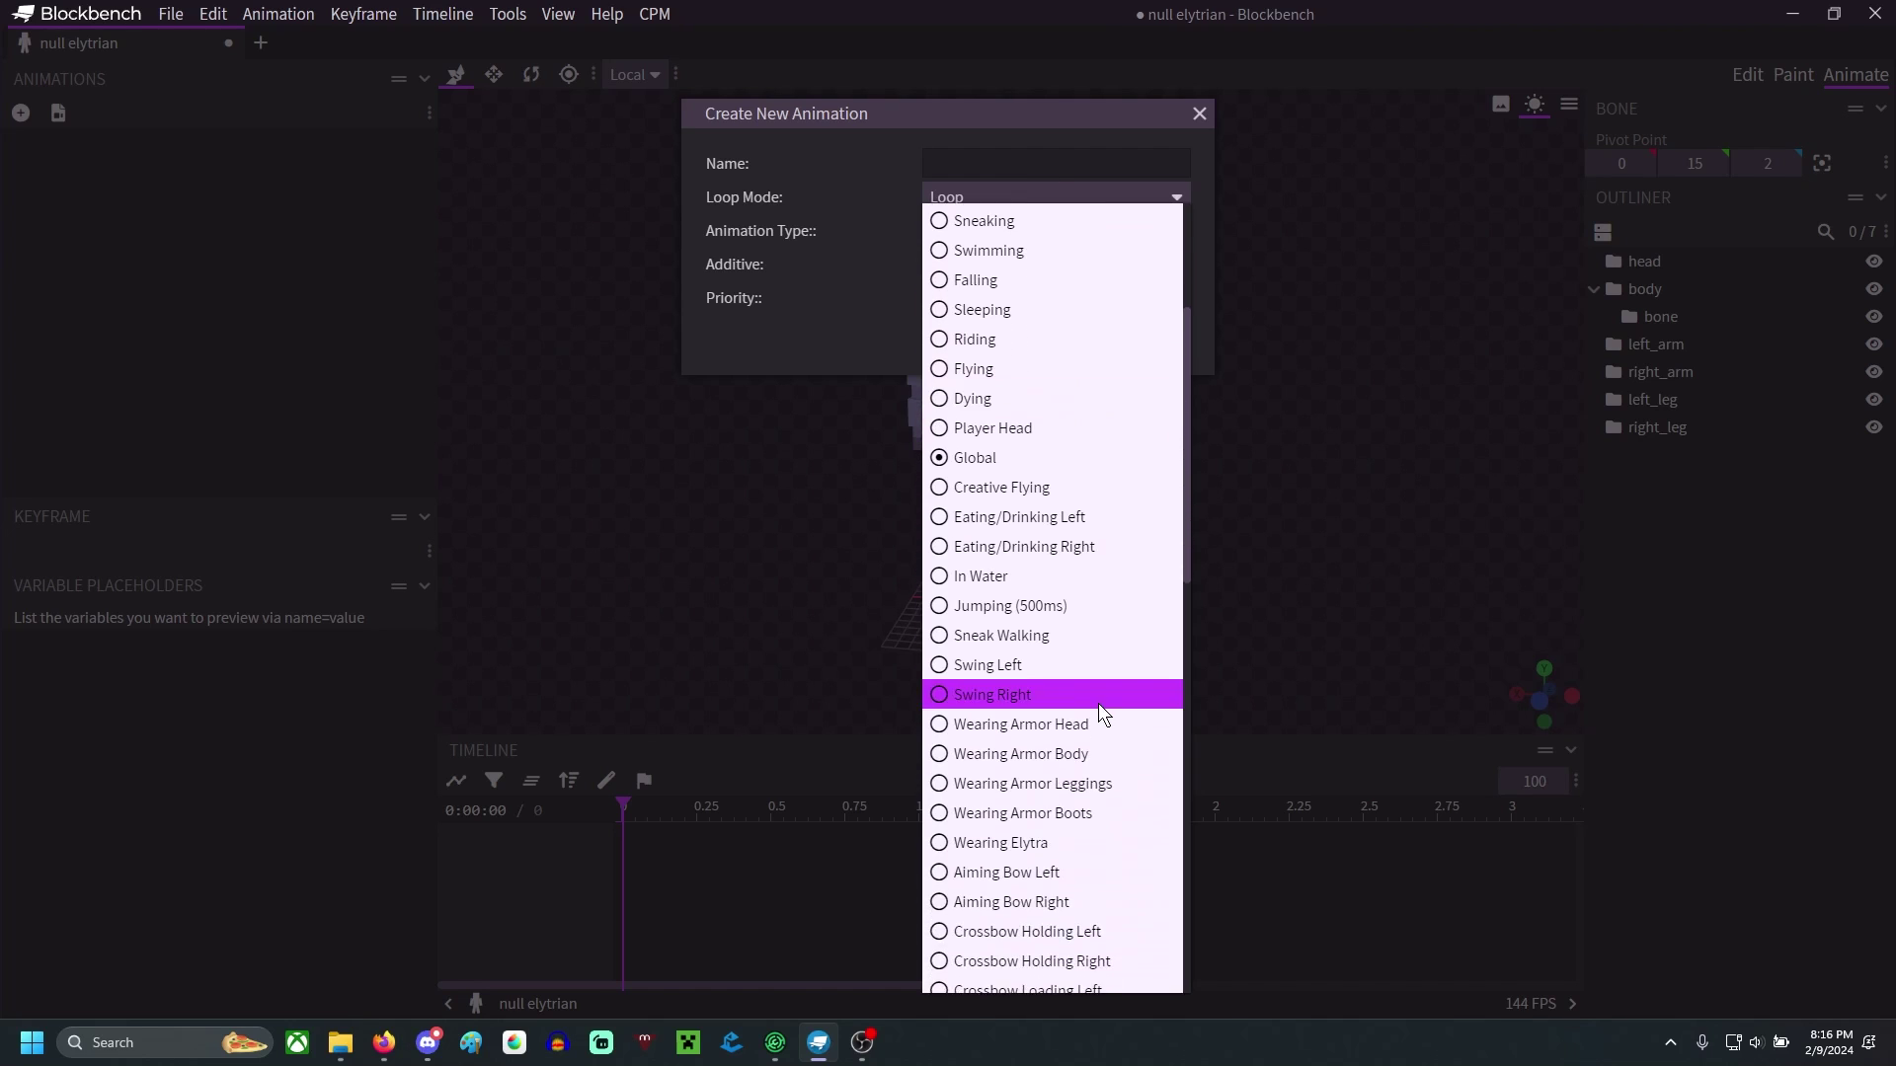
{"action": "scroll", "coordinate": [1098, 703], "scroll_direction": "down", "scroll_amount": 4}
{"action": "scroll", "coordinate": [1098, 703], "scroll_direction": "down", "scroll_amount": 4}
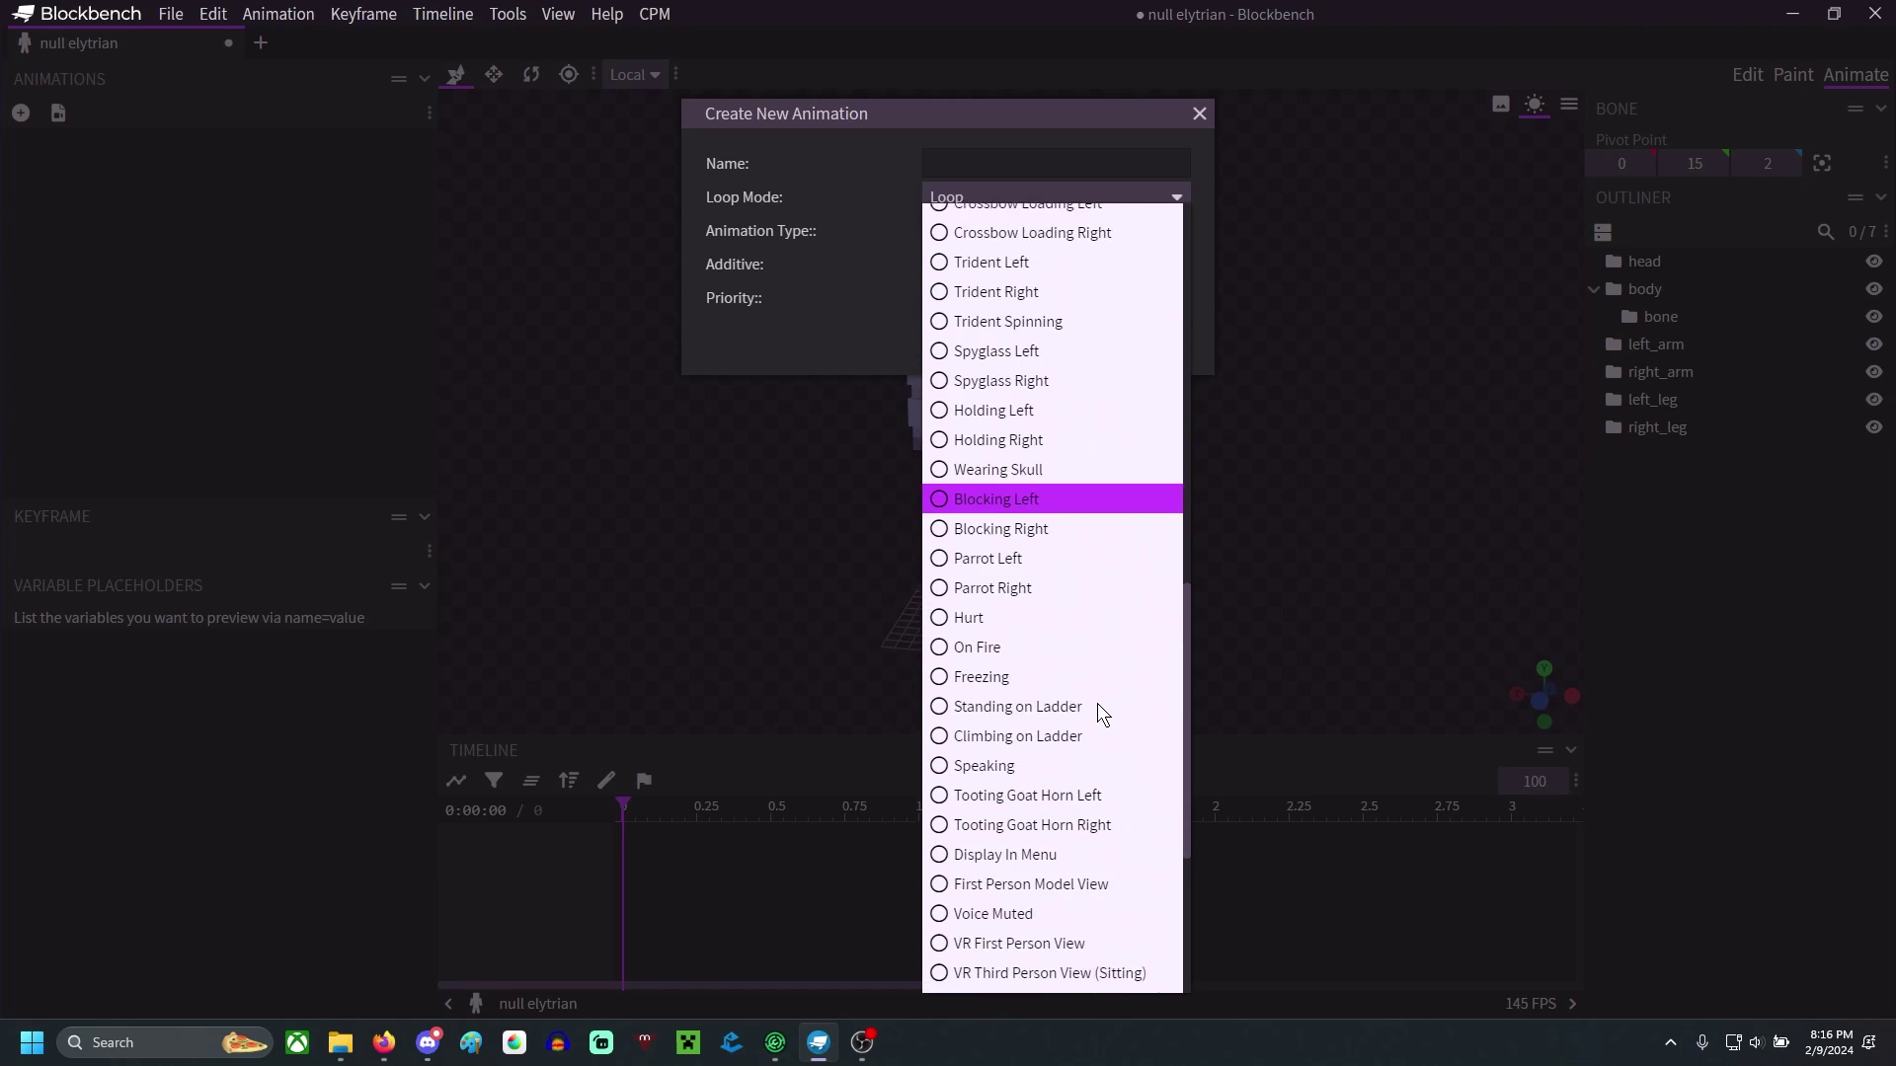
{"action": "scroll", "coordinate": [1098, 707], "scroll_direction": "up", "scroll_amount": 10}
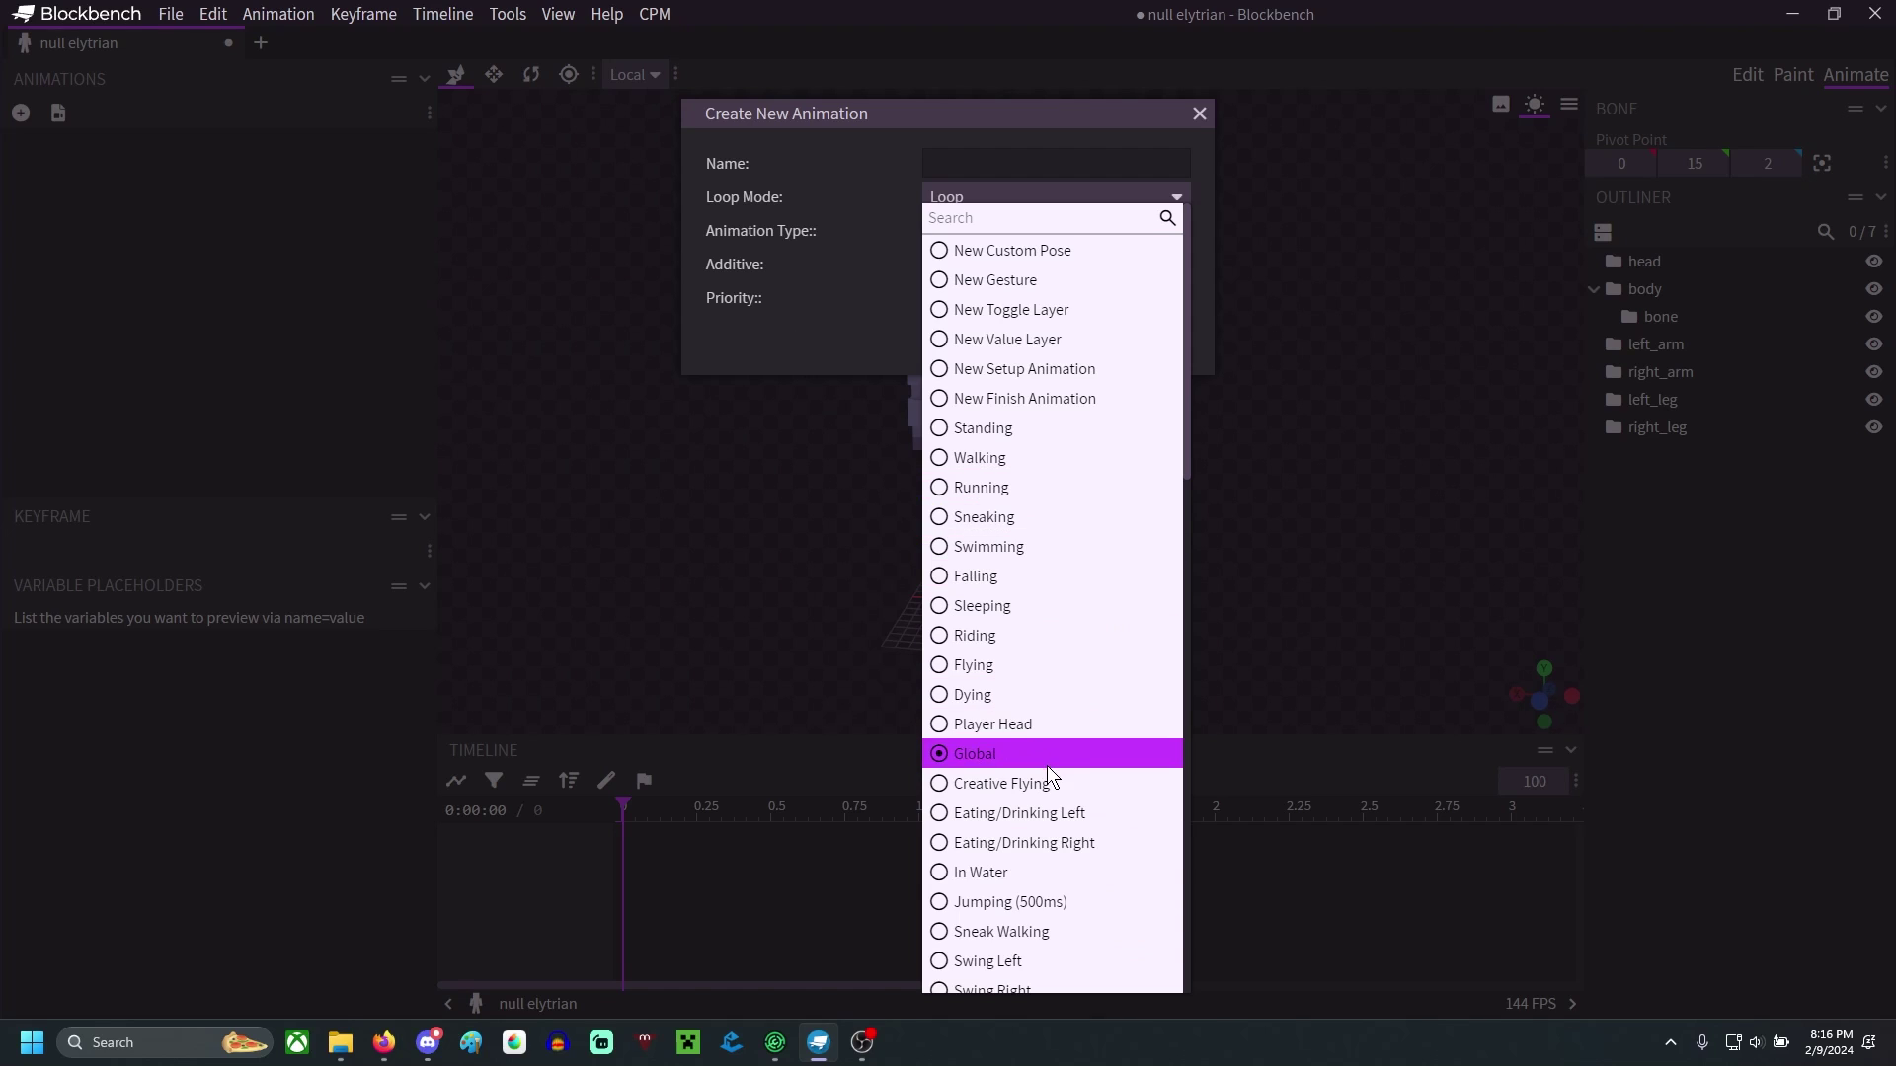
{"action": "left_click", "coordinate": [828, 358]}
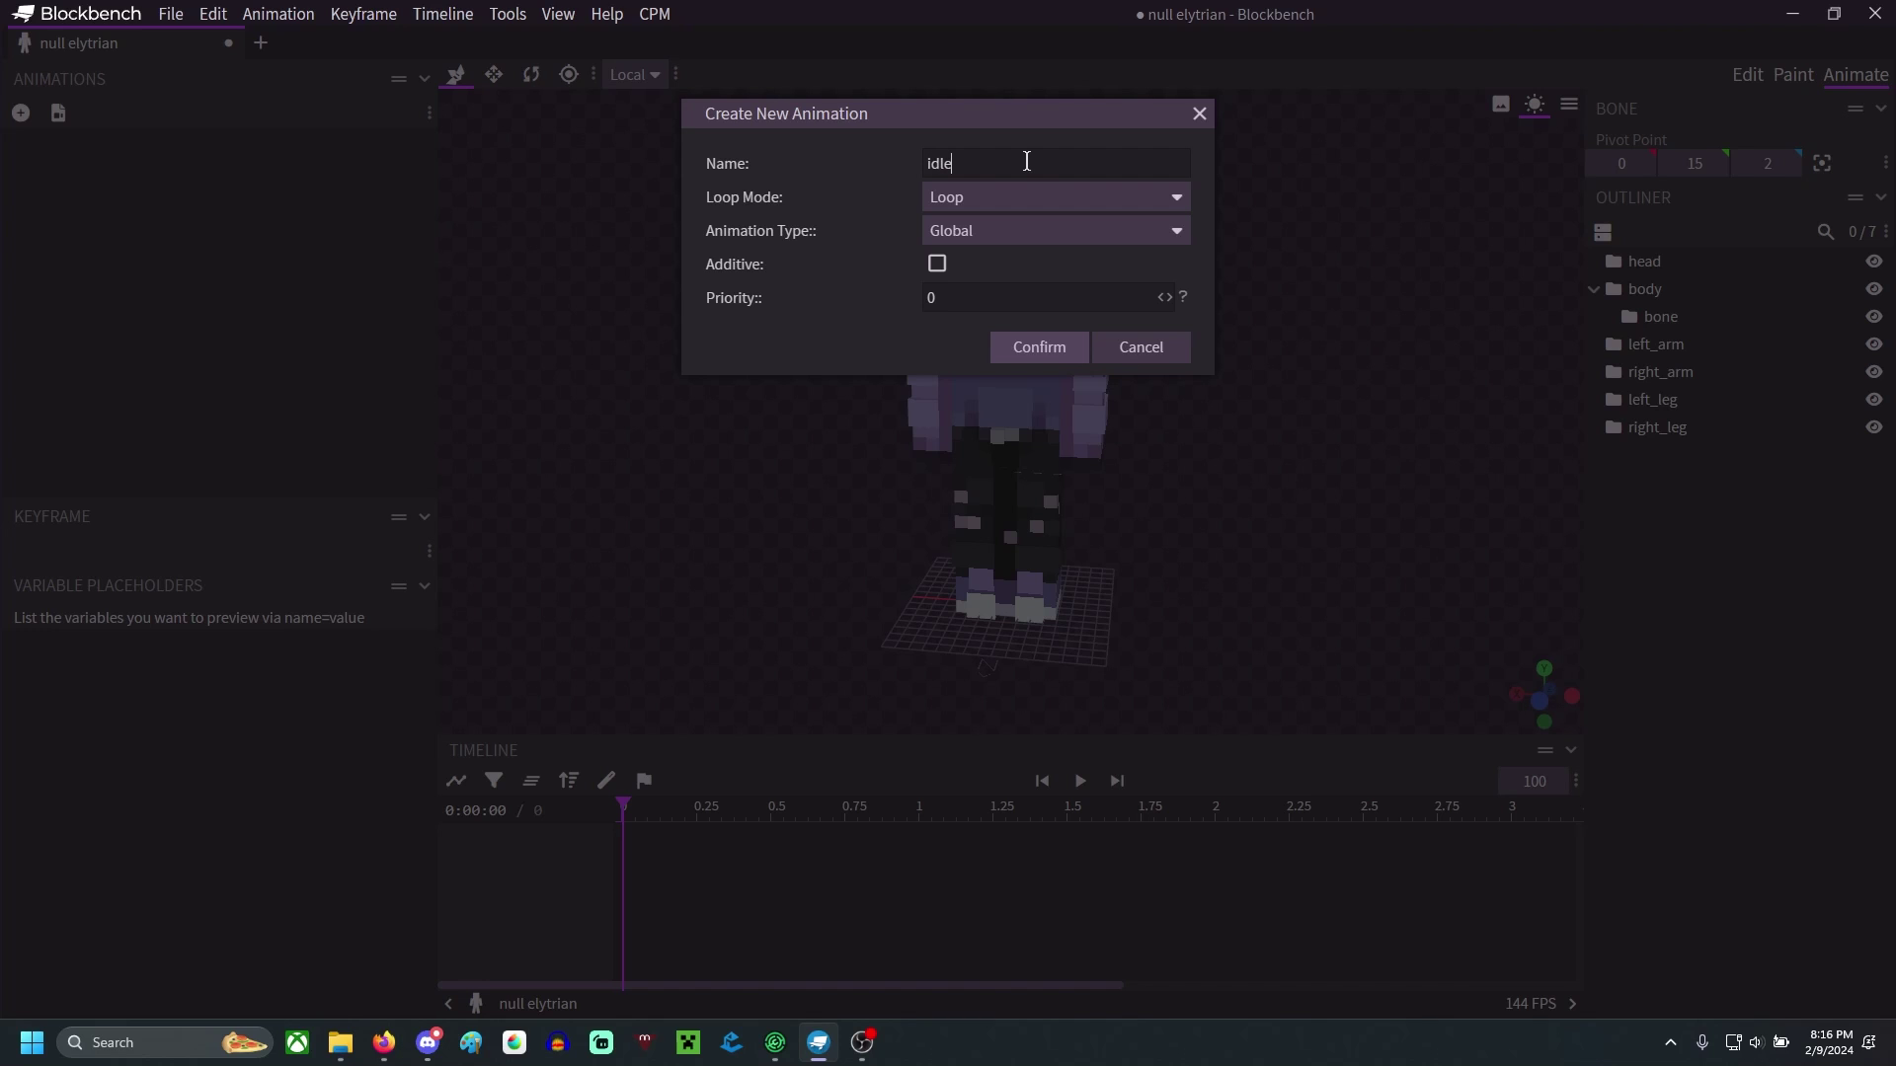
- Confirm the idle animation and select the bone group in Edit mode
{"action": "left_click", "coordinate": [1080, 342]}
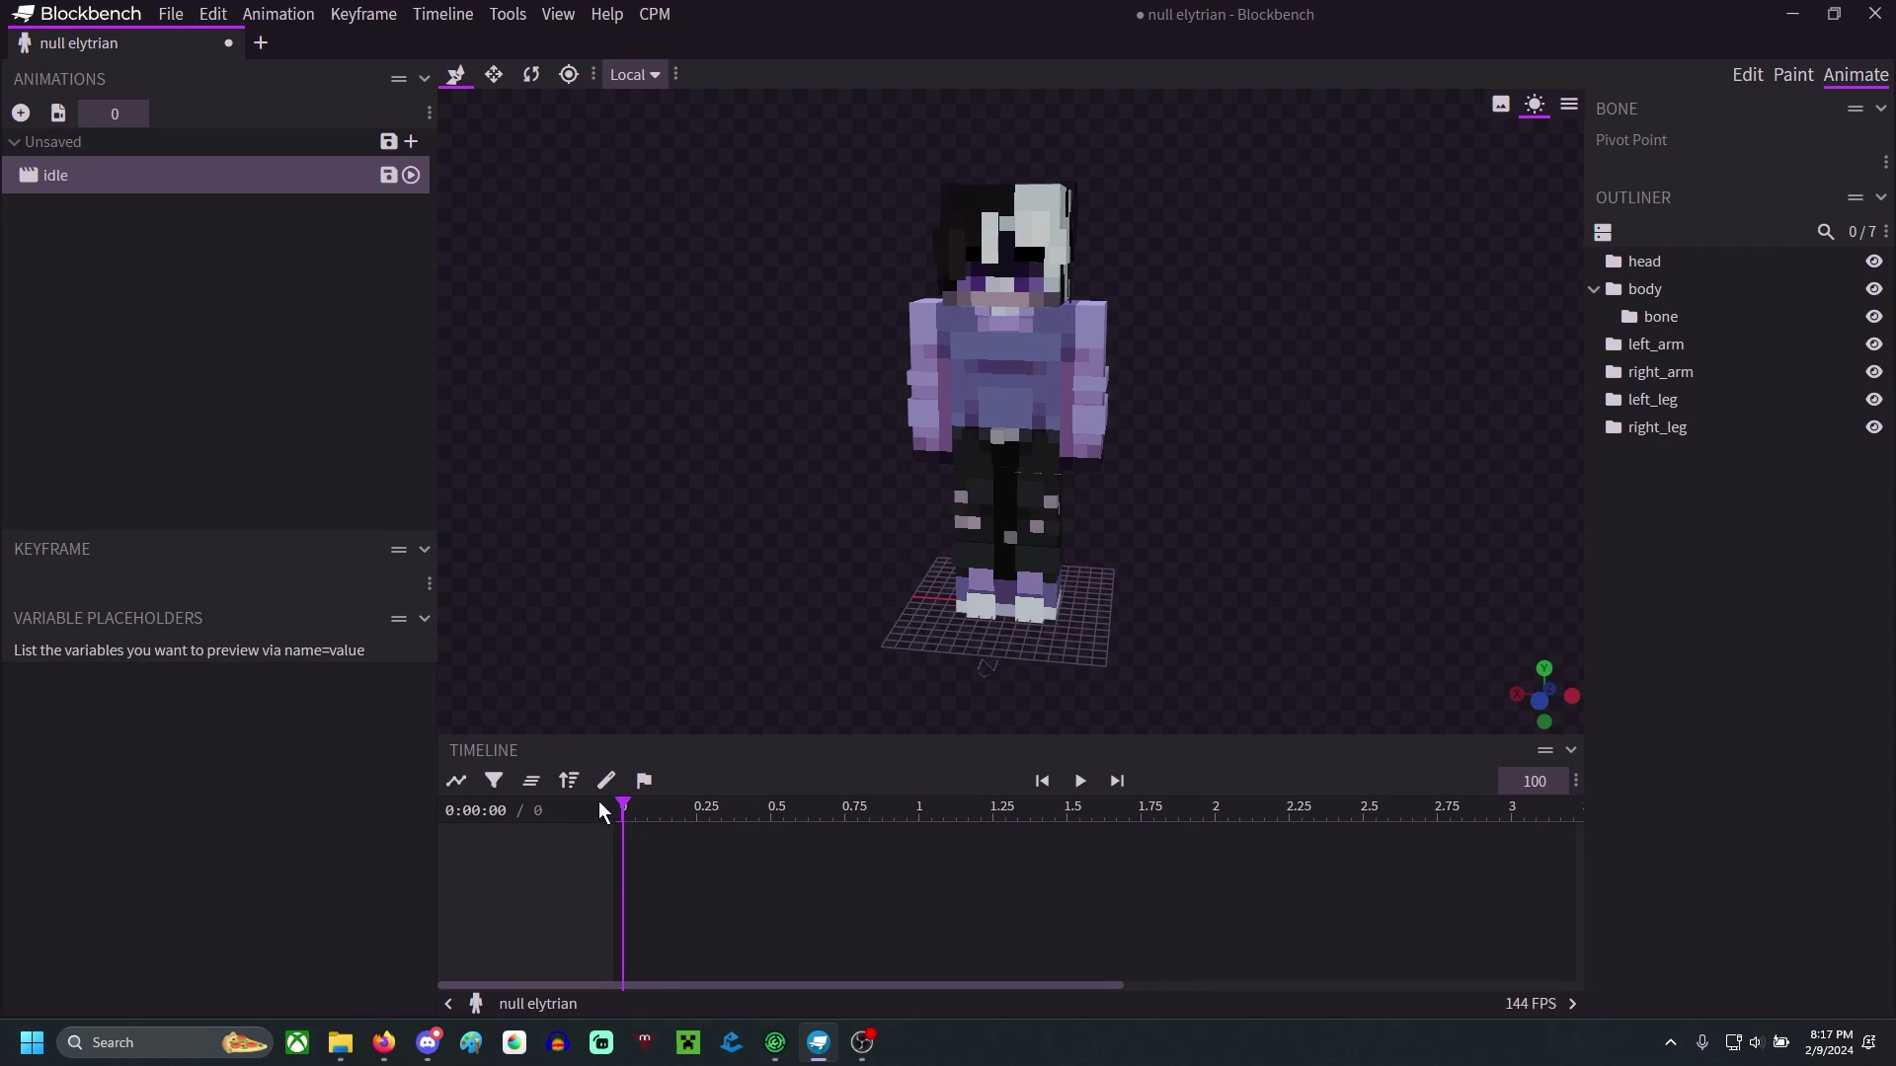
{"action": "left_click_drag", "start_coordinate": [1279, 682], "coordinate": [1026, 602]}
{"action": "left_click", "coordinate": [1696, 324]}
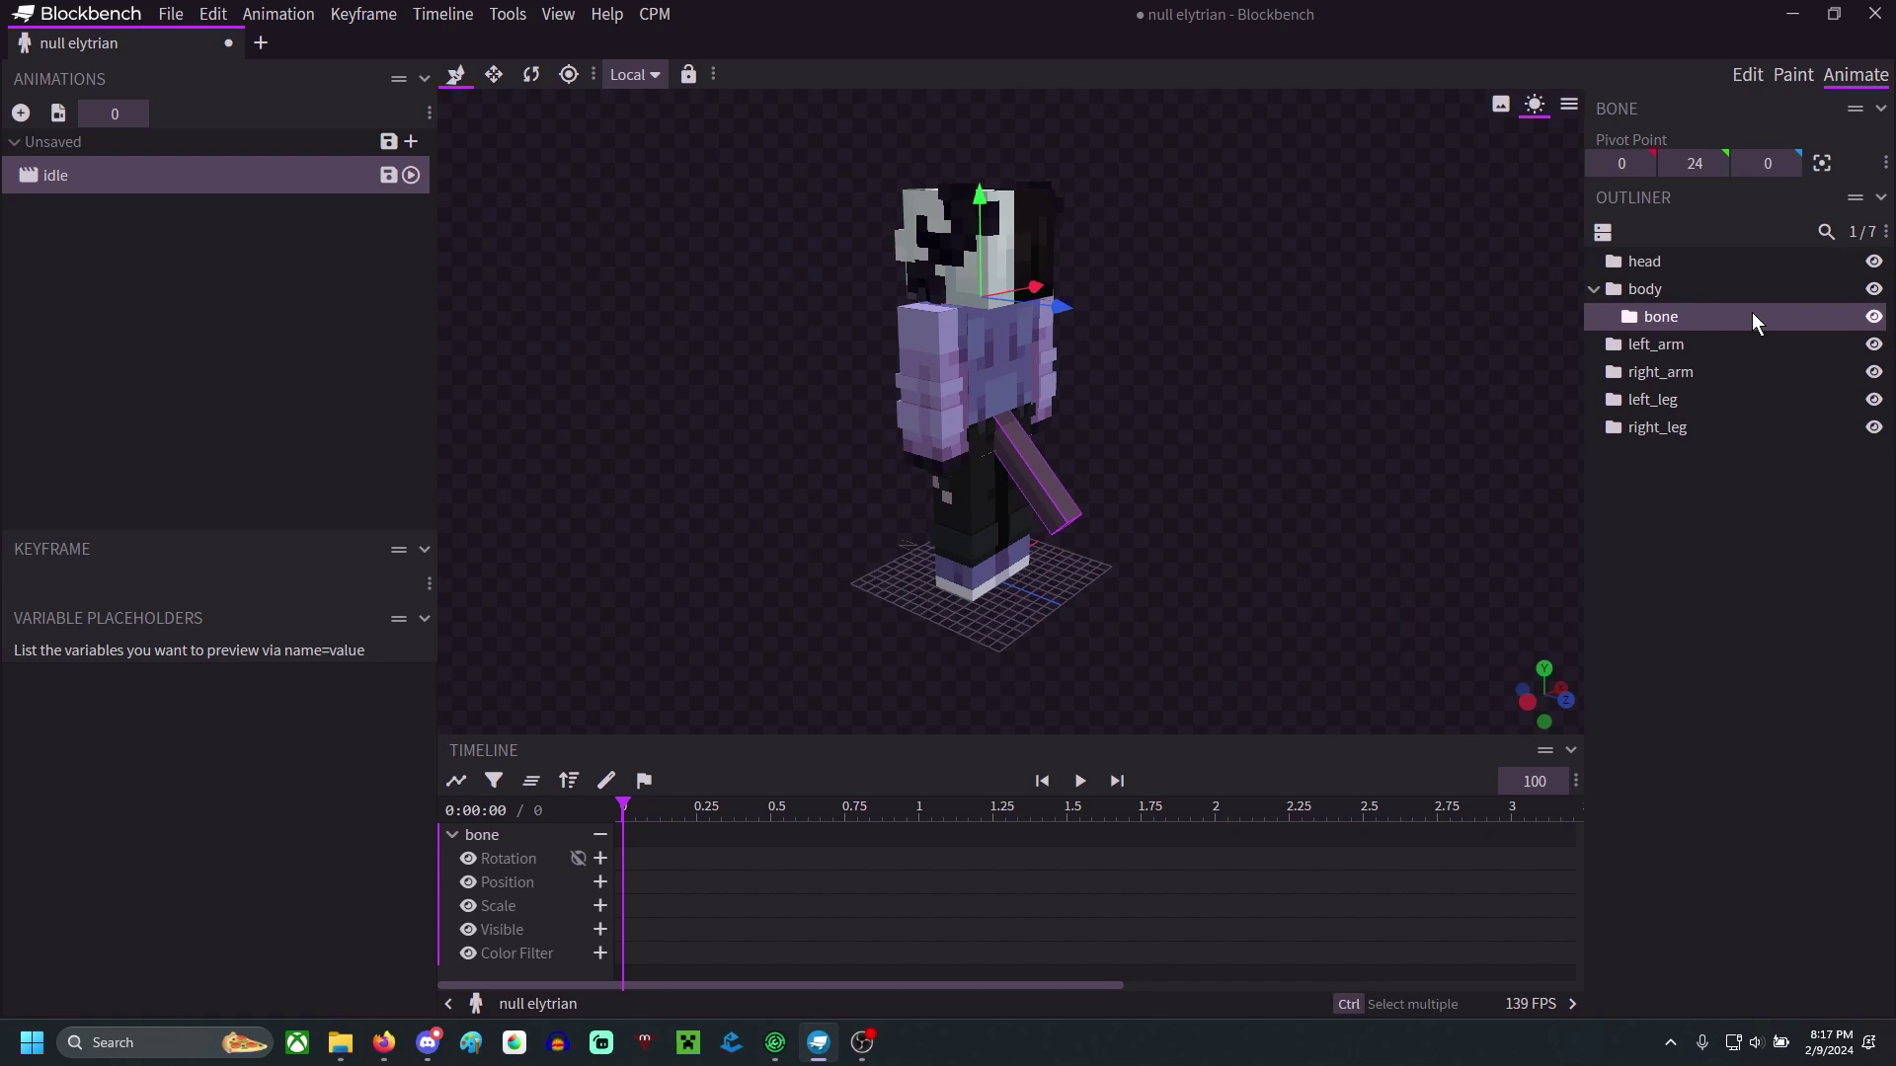
{"action": "left_click", "coordinate": [1748, 76]}
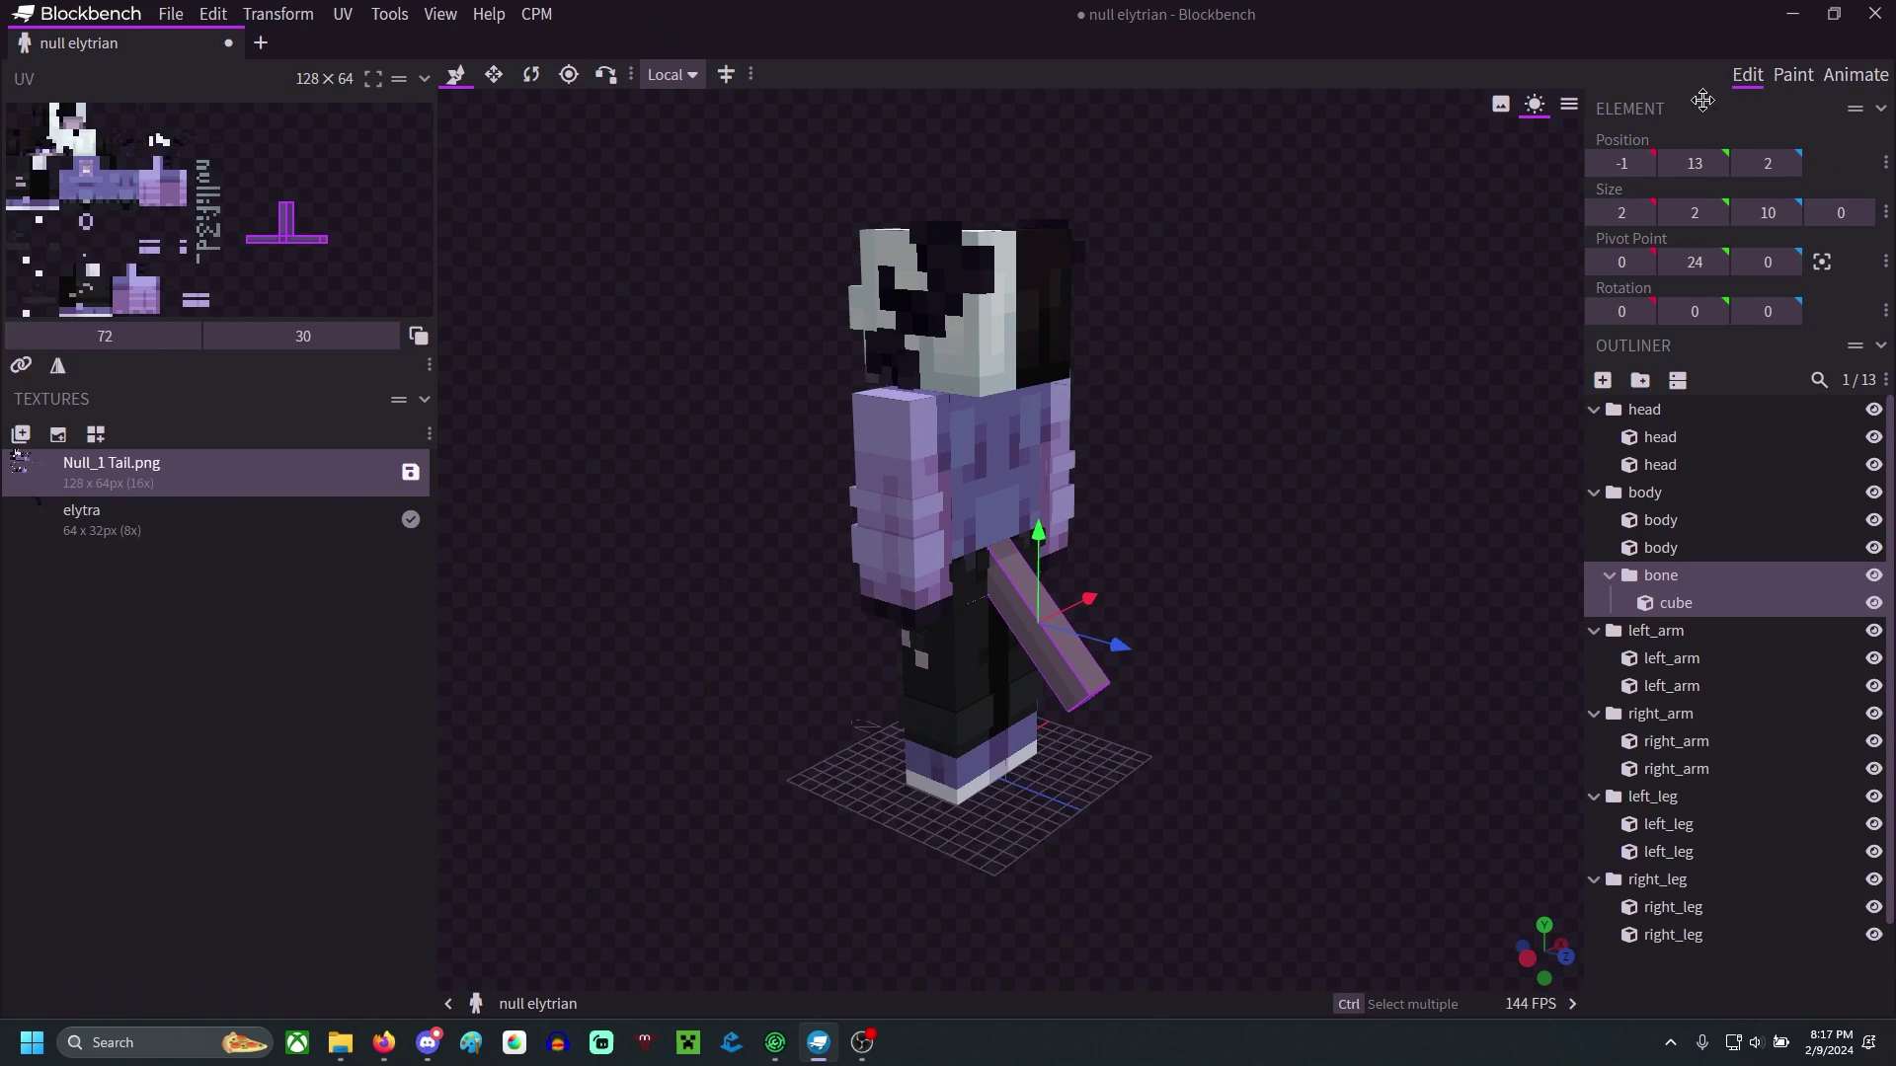
{"action": "left_click", "coordinate": [1750, 577]}
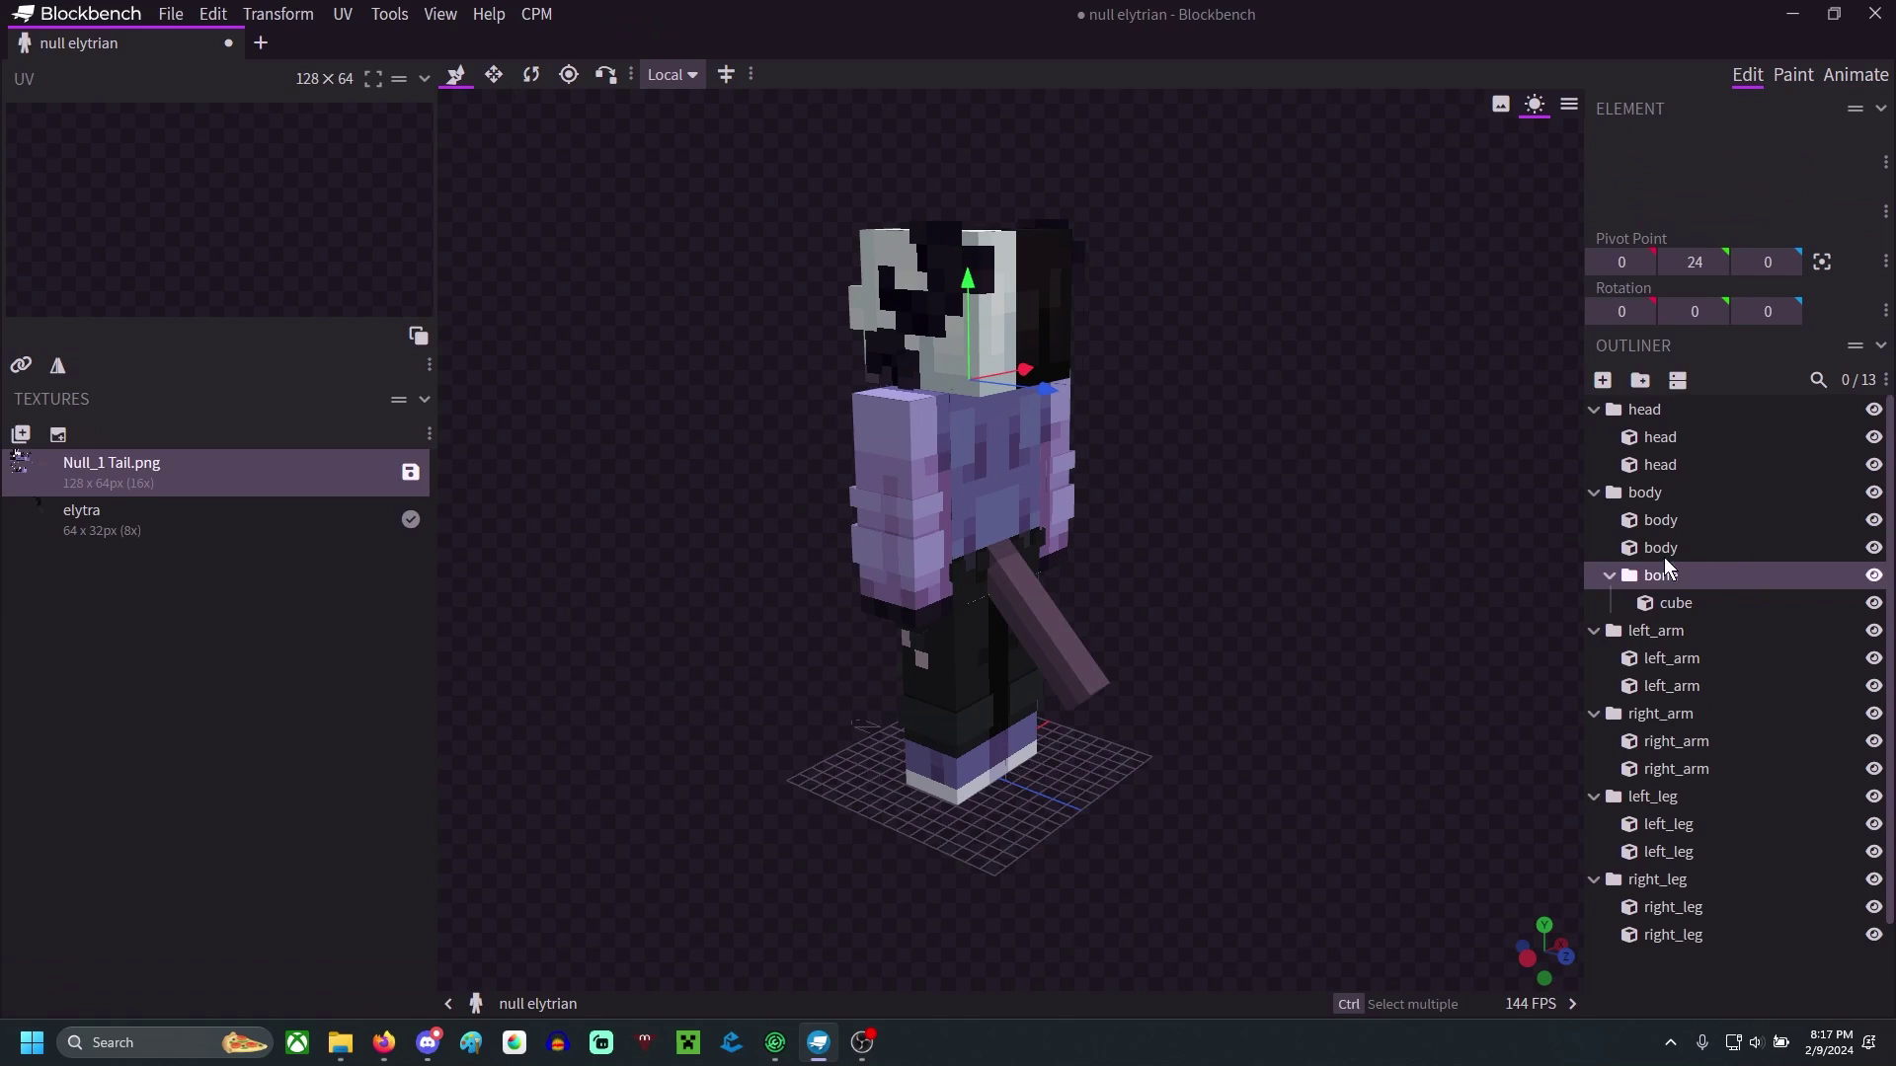
- Move the bone group's pivot to Z 2 and lower it from Y 24 to 22
{"action": "left_click", "coordinate": [568, 74]}
{"action": "left_click_drag", "start_coordinate": [613, 287], "coordinate": [691, 296]}
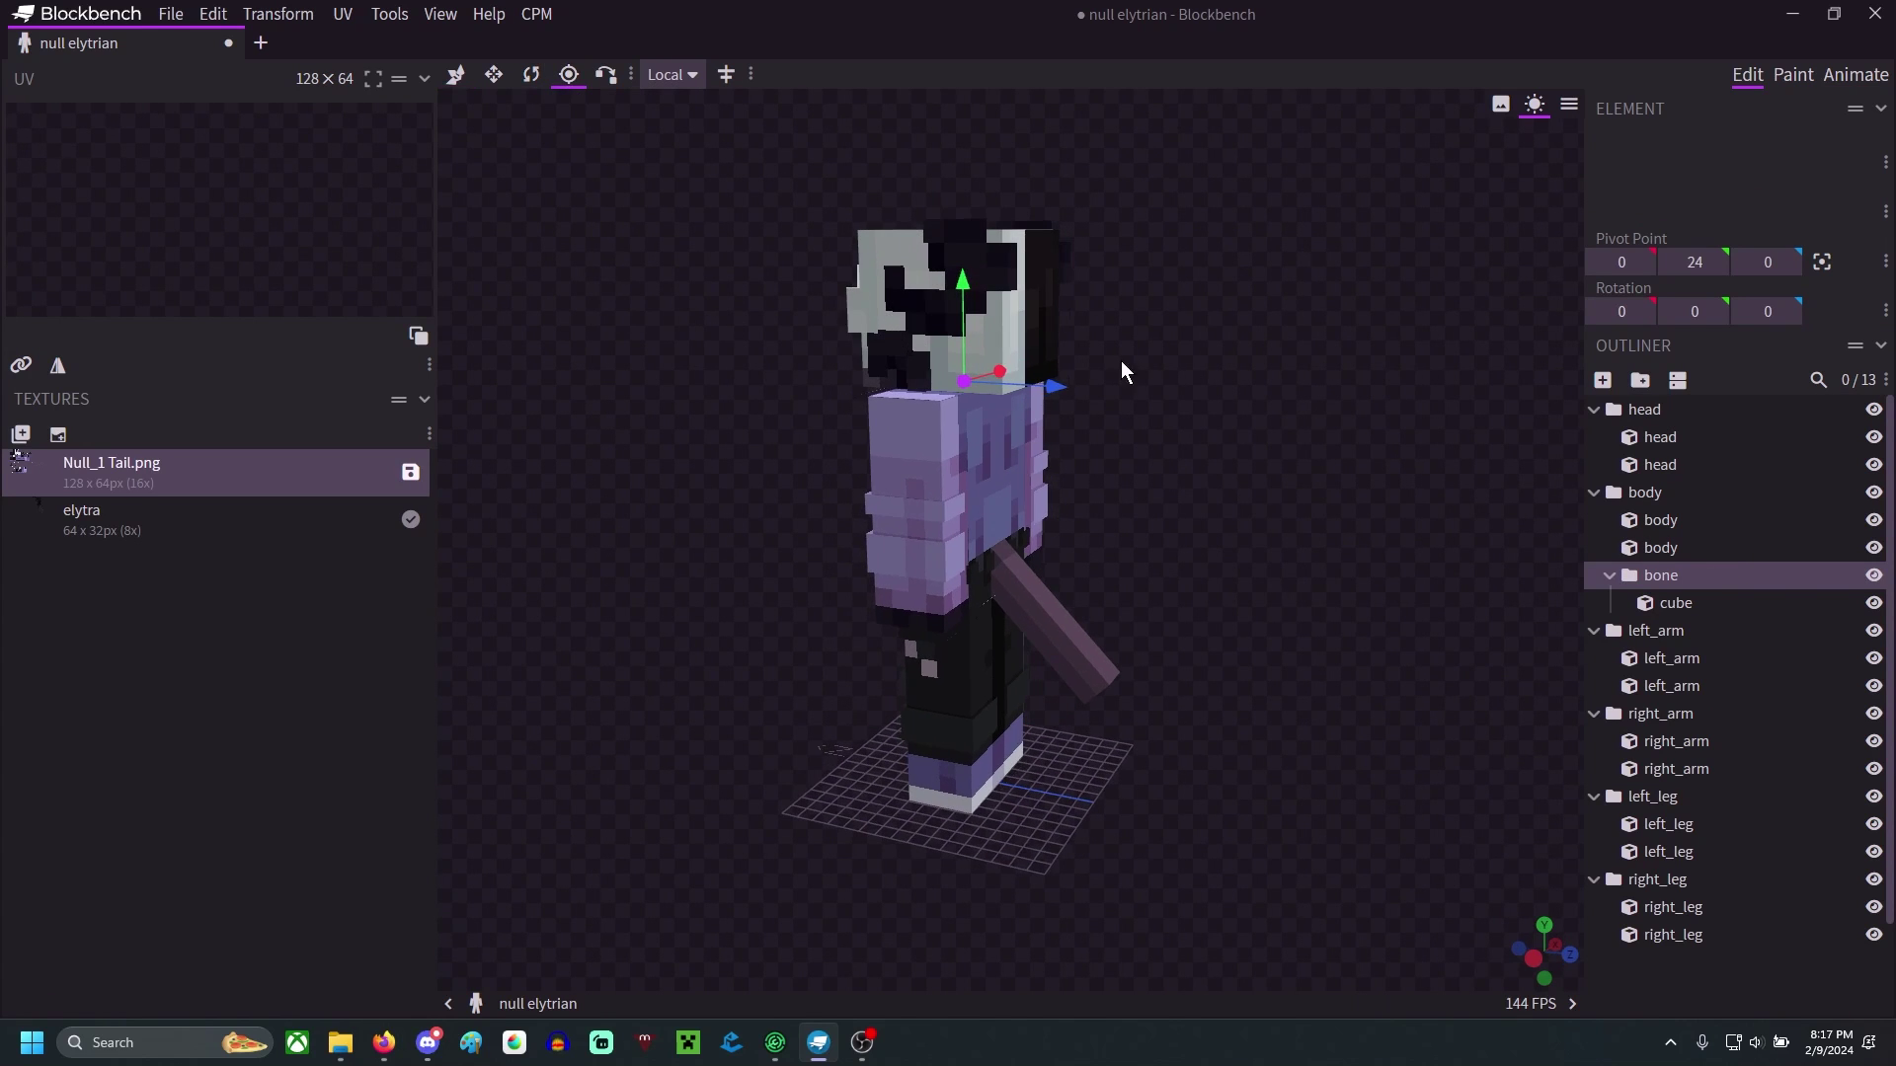
{"action": "left_click_drag", "start_coordinate": [1065, 387], "coordinate": [1093, 393]}
{"action": "left_click_drag", "start_coordinate": [1318, 508], "coordinate": [1080, 431]}
{"action": "left_click_drag", "start_coordinate": [1004, 293], "coordinate": [1004, 333]}
{"action": "left_click_drag", "start_coordinate": [1004, 421], "coordinate": [1006, 432]}
{"action": "left_click", "coordinate": [1792, 75]}
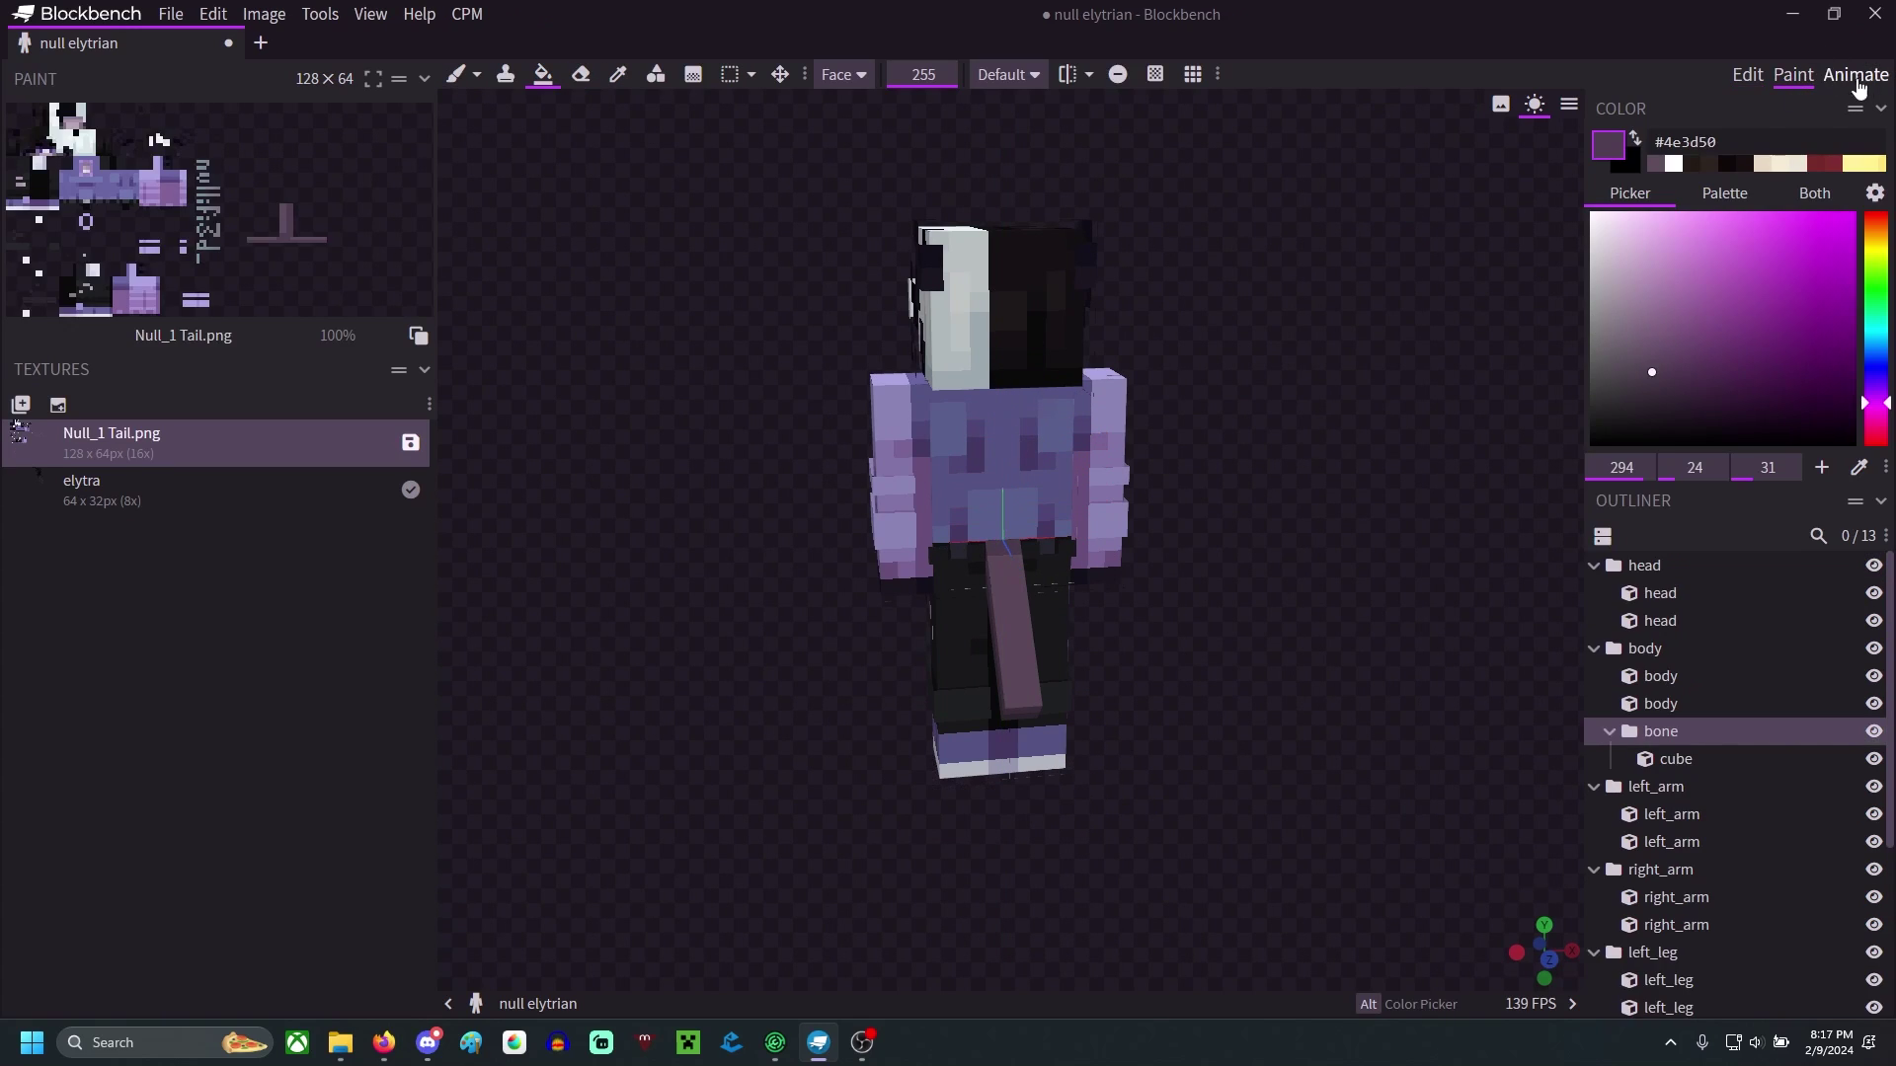
- Add bone rotation keyframes at 0, 1 and 2 seconds
{"action": "left_click", "coordinate": [1855, 75]}
{"action": "mouse_move", "coordinate": [1533, 454]}
{"action": "left_mouse_down"}
{"action": "mouse_move", "coordinate": [1388, 561]}
{"action": "mouse_move", "coordinate": [1010, 431]}
{"action": "left_mouse_up"}
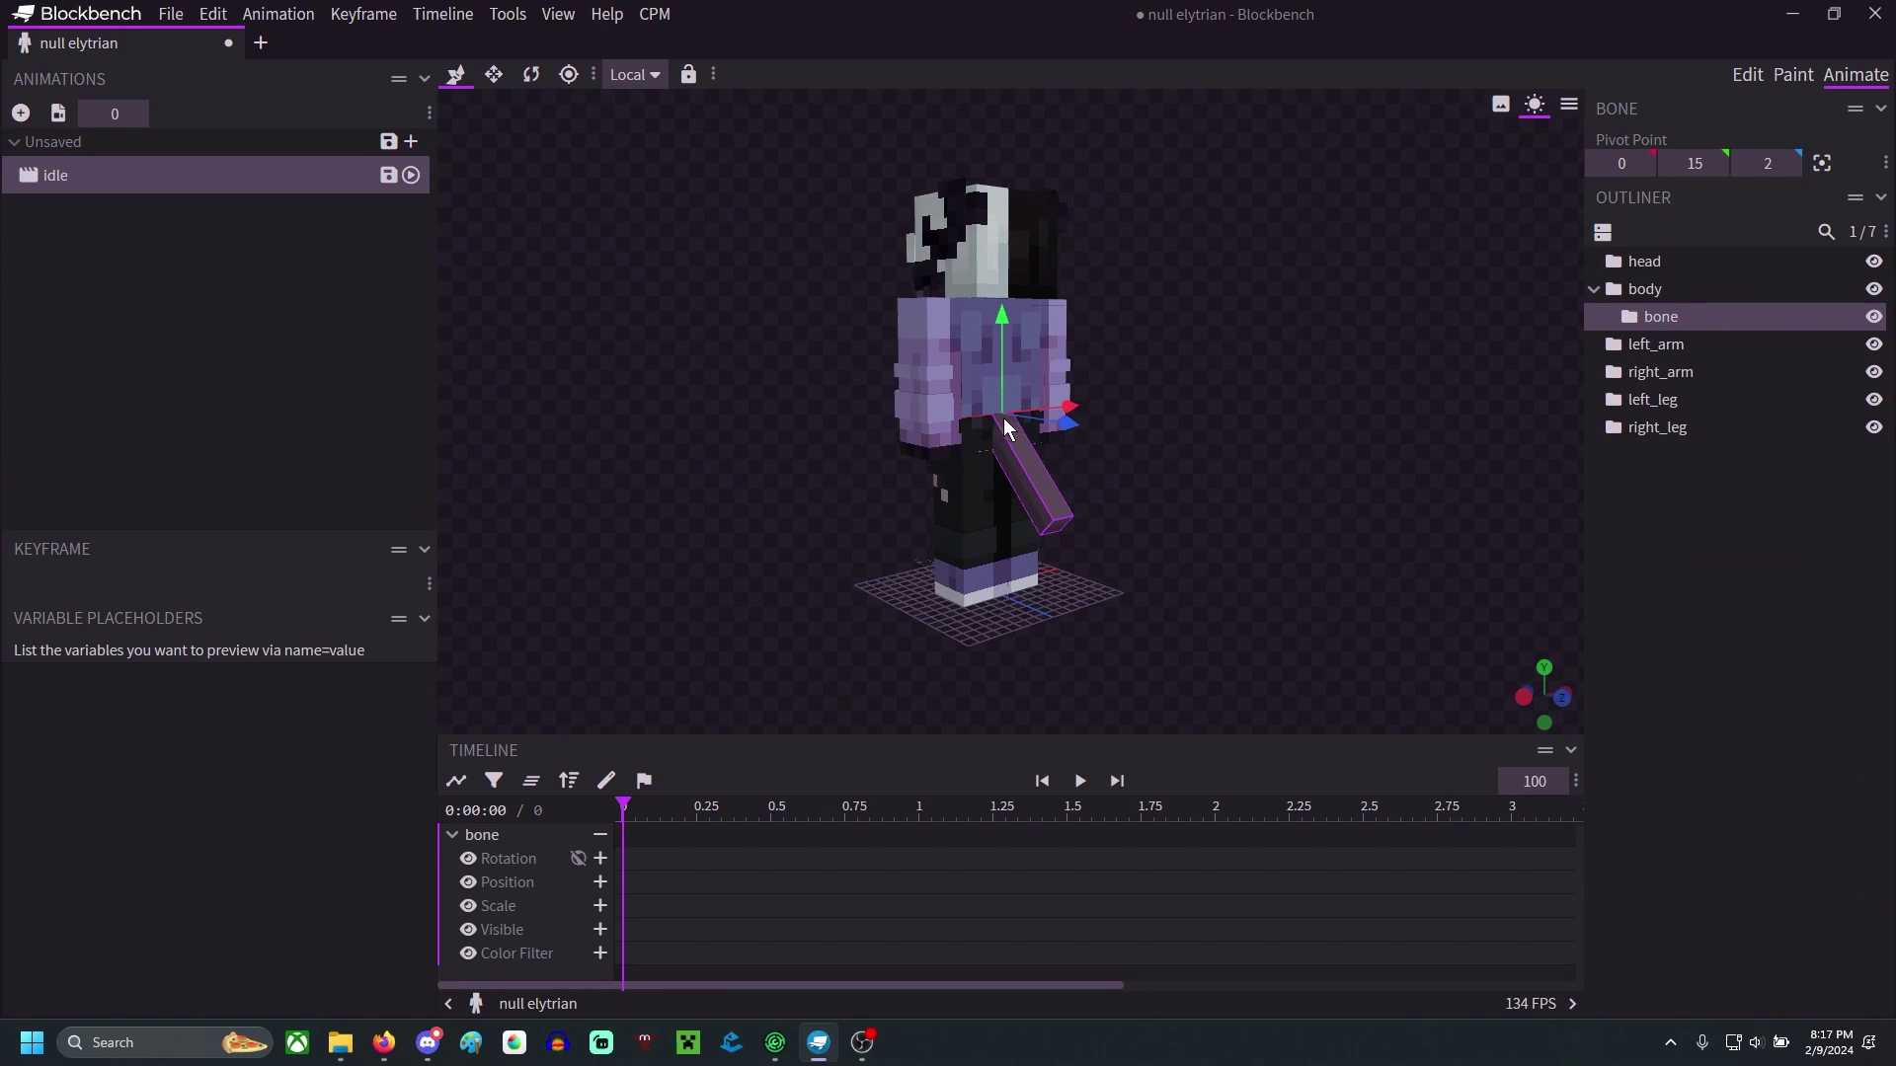
{"action": "left_click_drag", "start_coordinate": [1422, 620], "coordinate": [626, 888]}
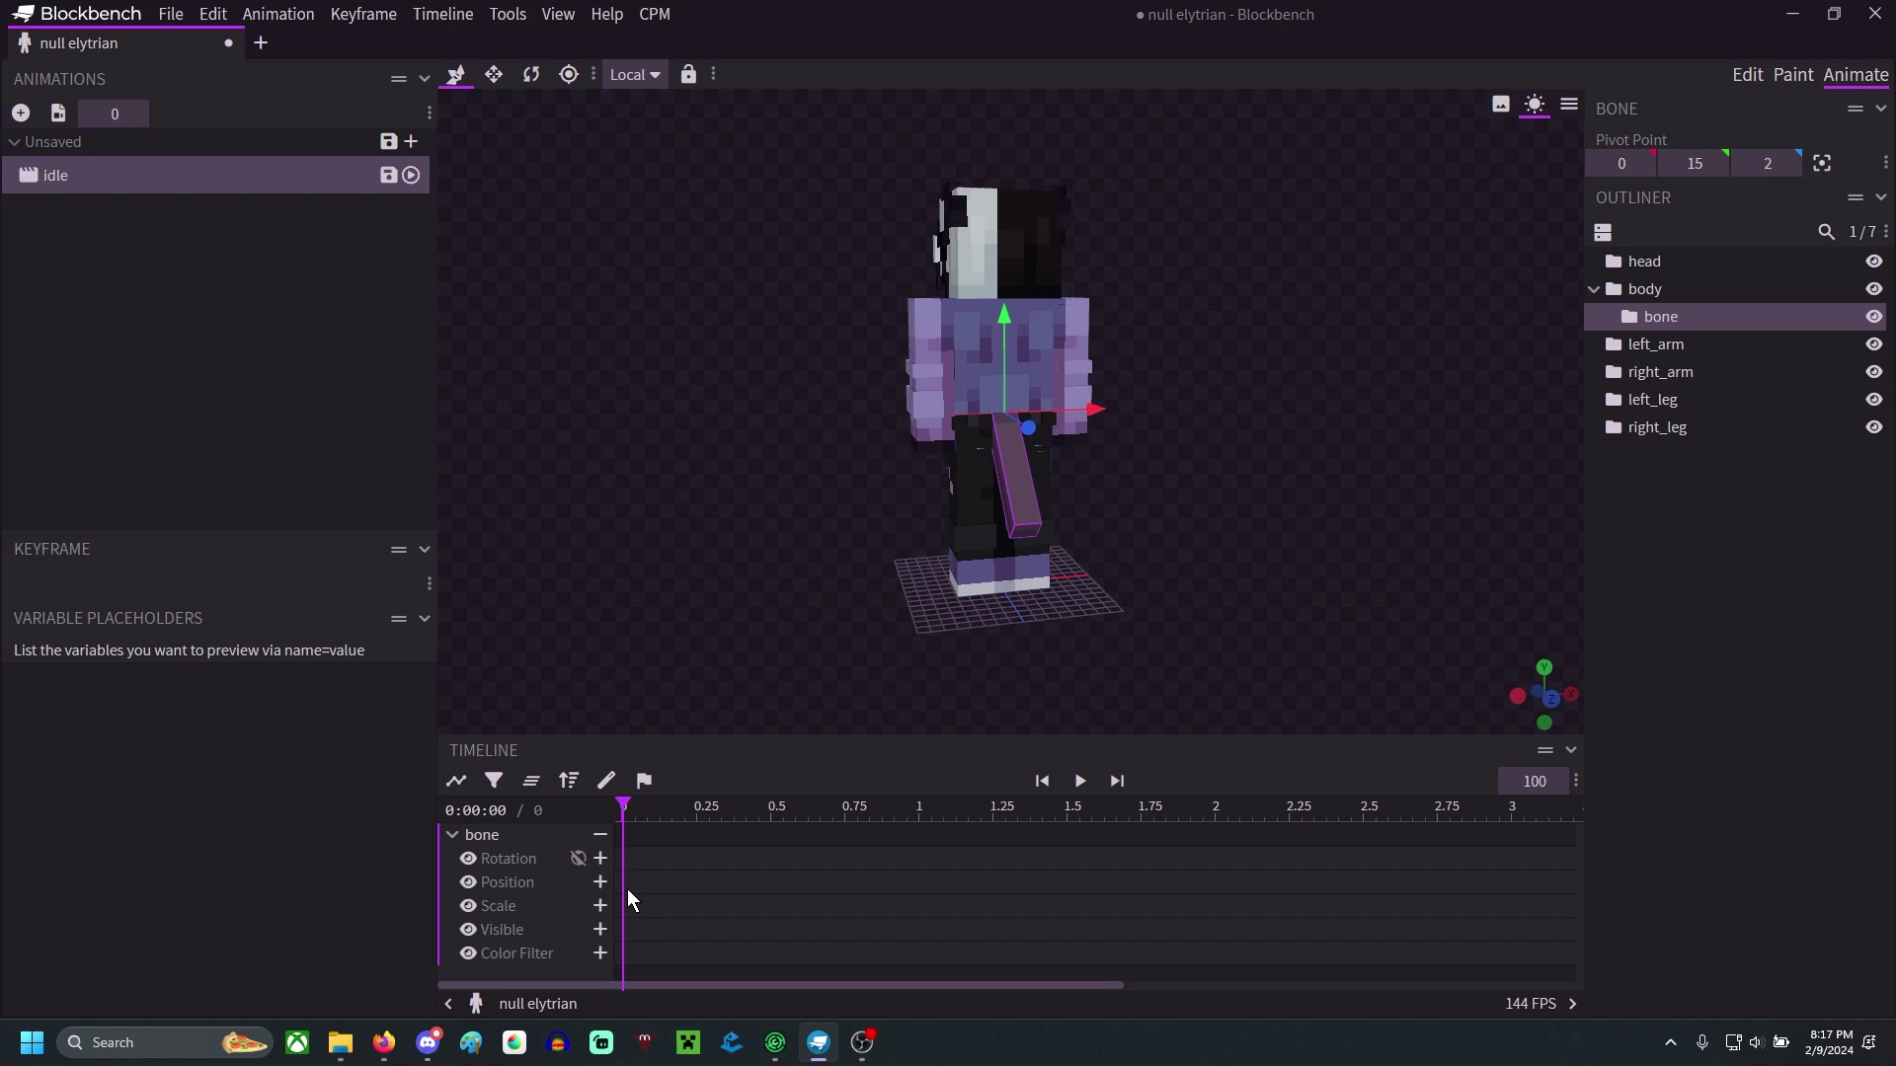
{"action": "left_click", "coordinate": [600, 859]}
{"action": "left_click_drag", "start_coordinate": [1025, 368], "coordinate": [1280, 559]}
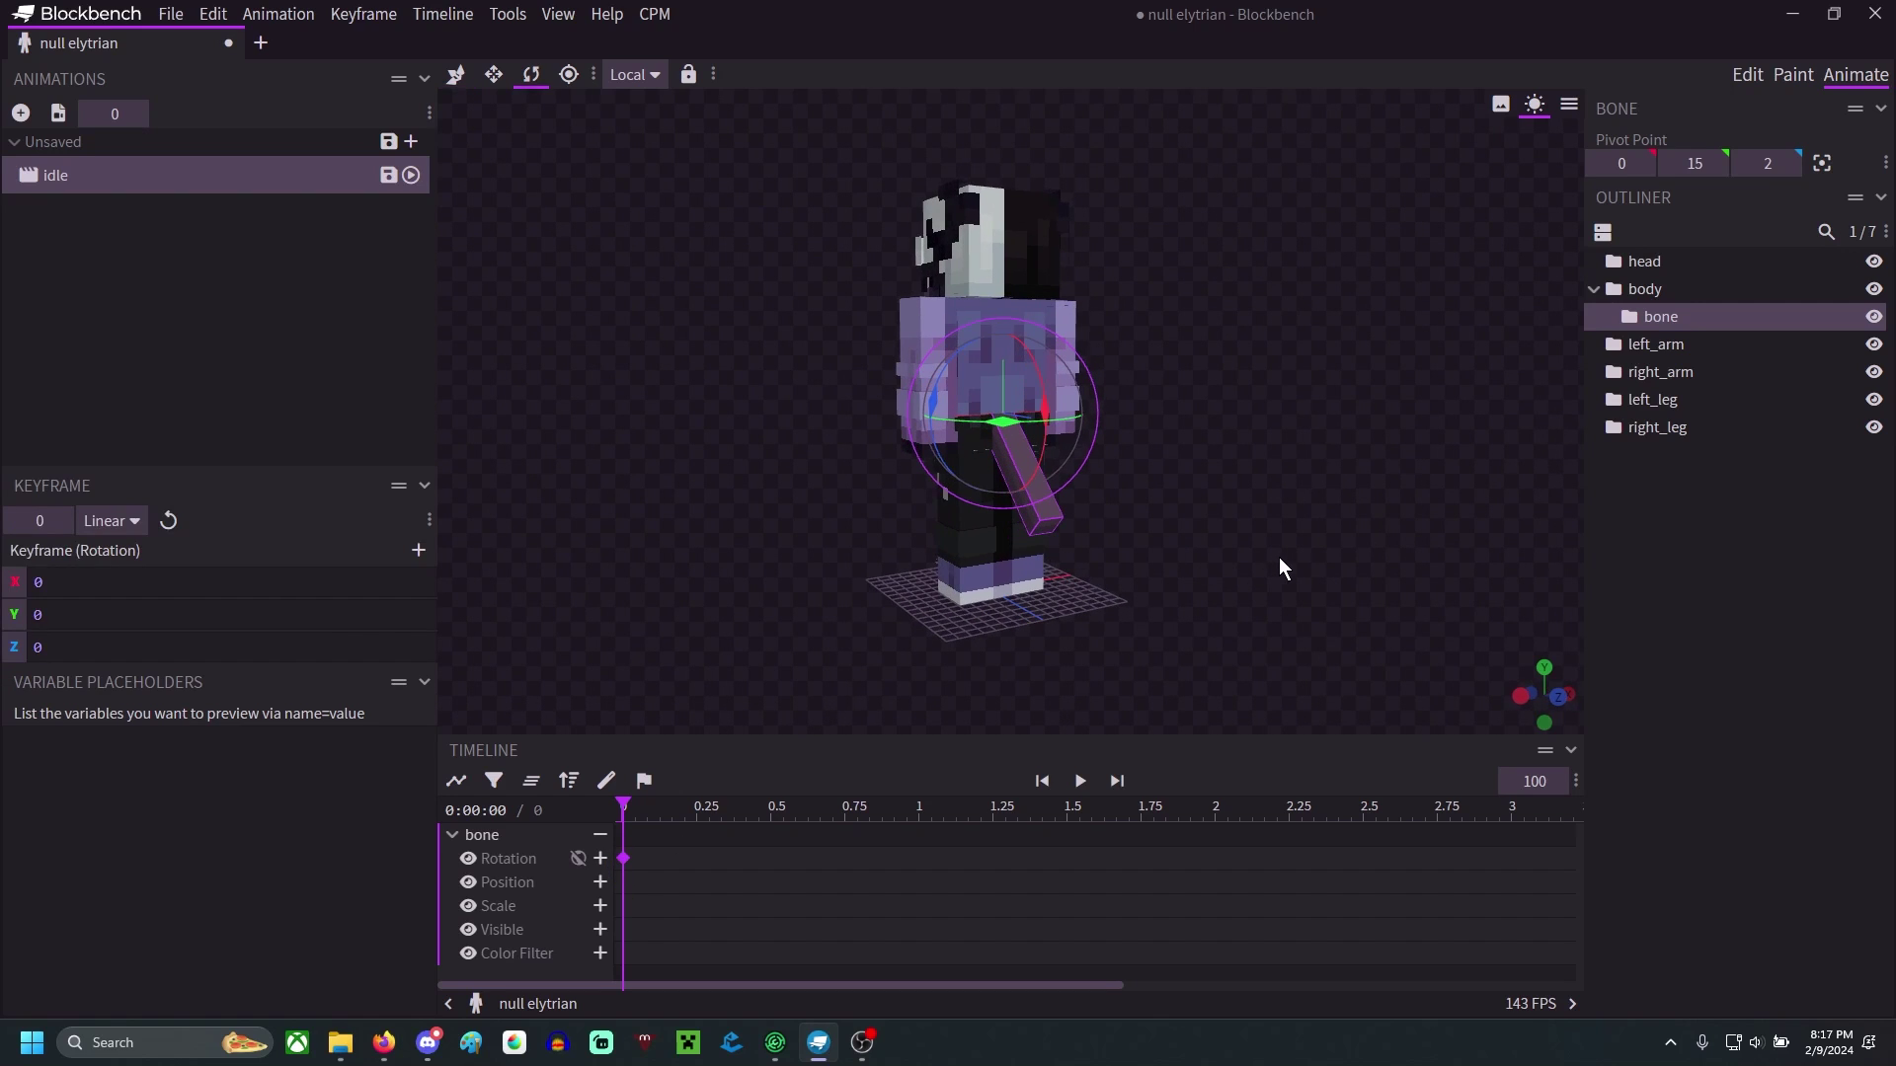
{"action": "left_click_drag", "start_coordinate": [1299, 661], "coordinate": [1208, 702]}
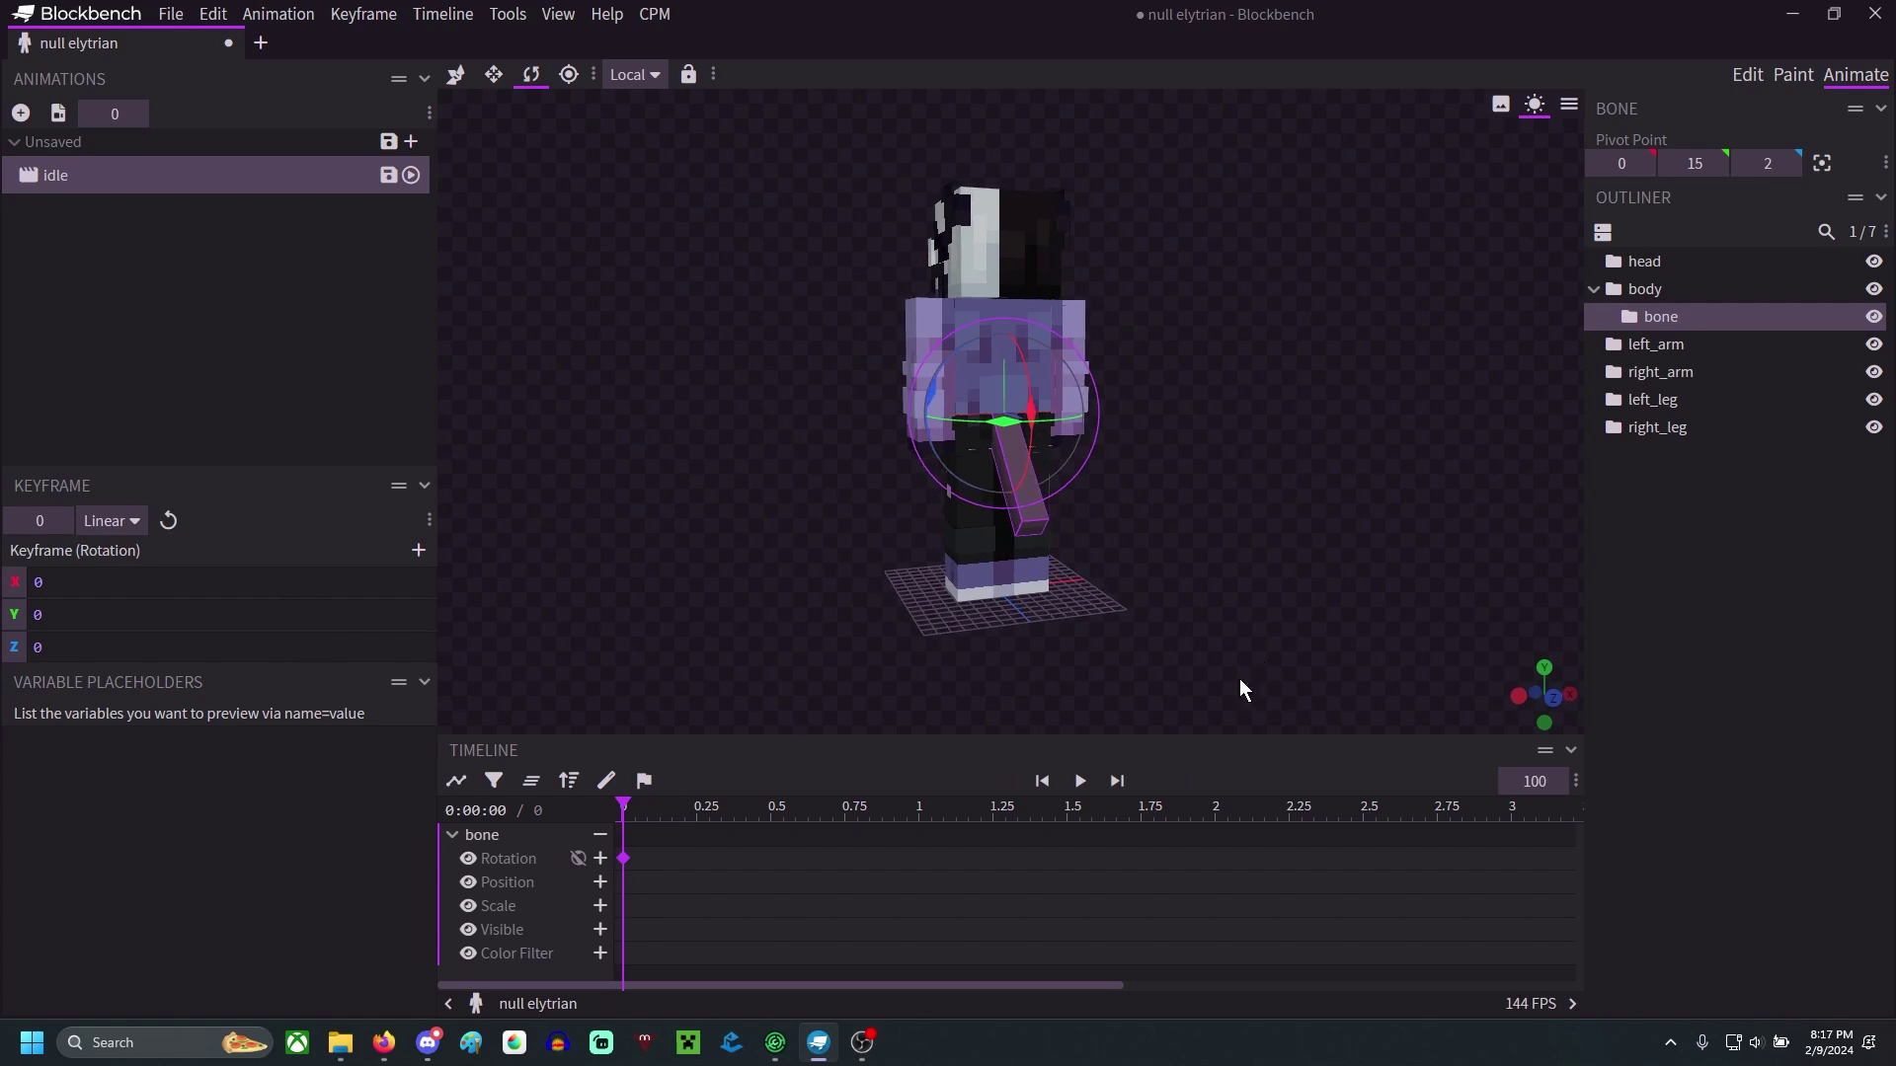
{"action": "left_click_drag", "start_coordinate": [628, 835], "coordinate": [1216, 837]}
{"action": "left_click", "coordinate": [919, 814]}
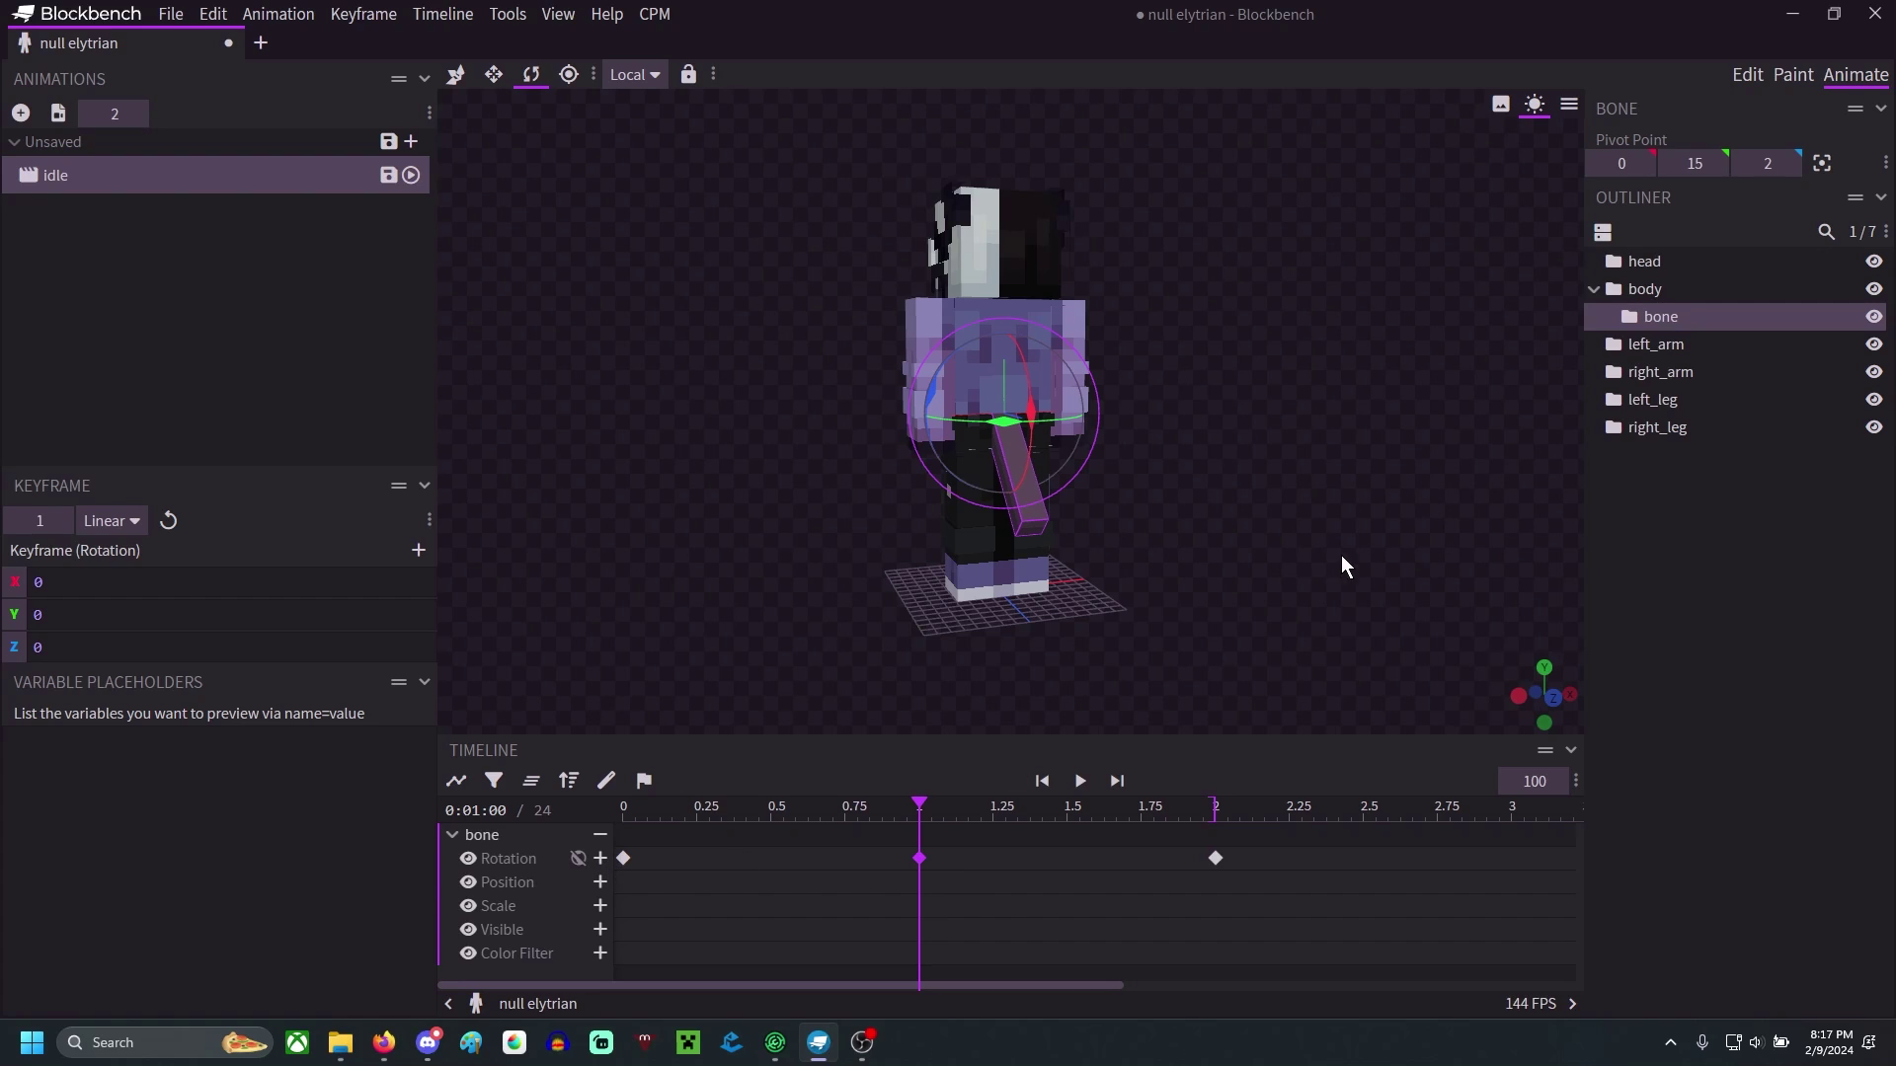
- Rotate the bone to Y 12.5 at 0.5 seconds
{"action": "left_click_drag", "start_coordinate": [1341, 555], "coordinate": [1145, 592]}
{"action": "left_click_drag", "start_coordinate": [1005, 717], "coordinate": [1317, 595]}
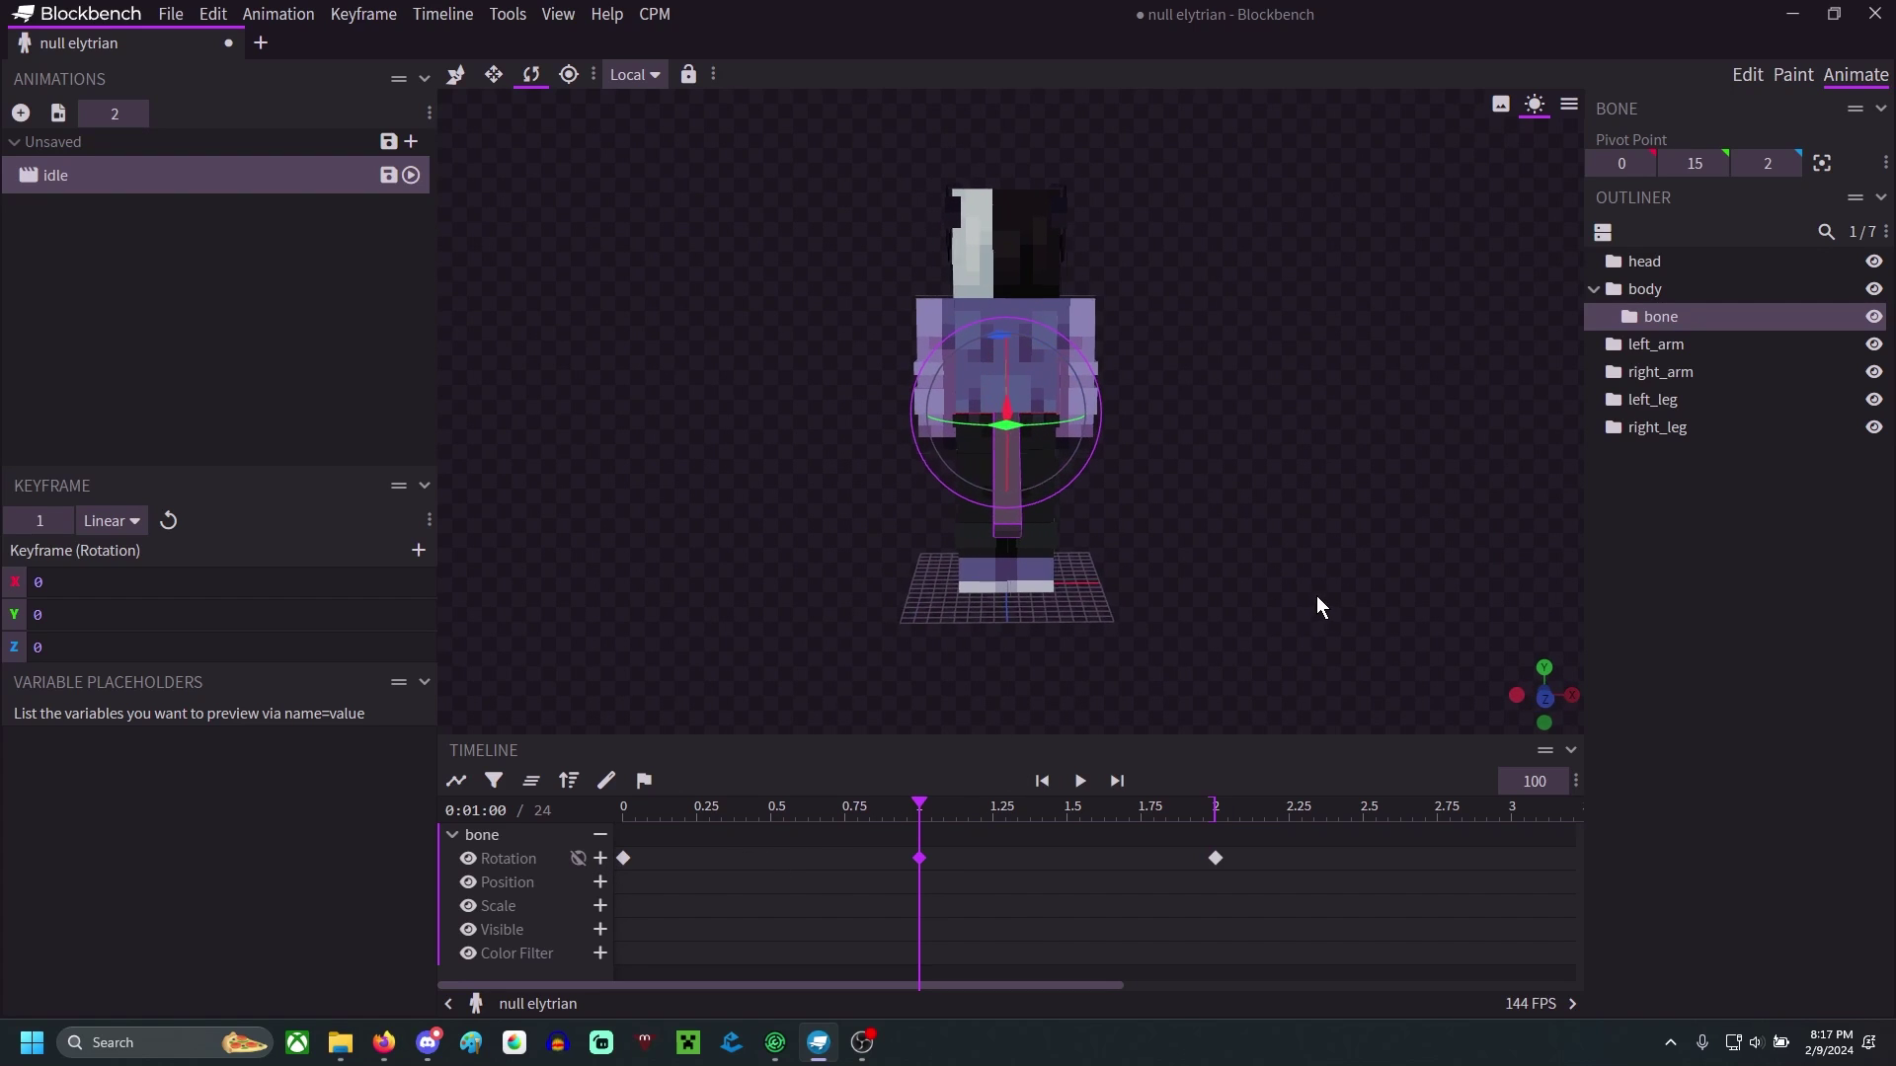
{"action": "left_click_drag", "start_coordinate": [918, 811], "coordinate": [856, 842]}
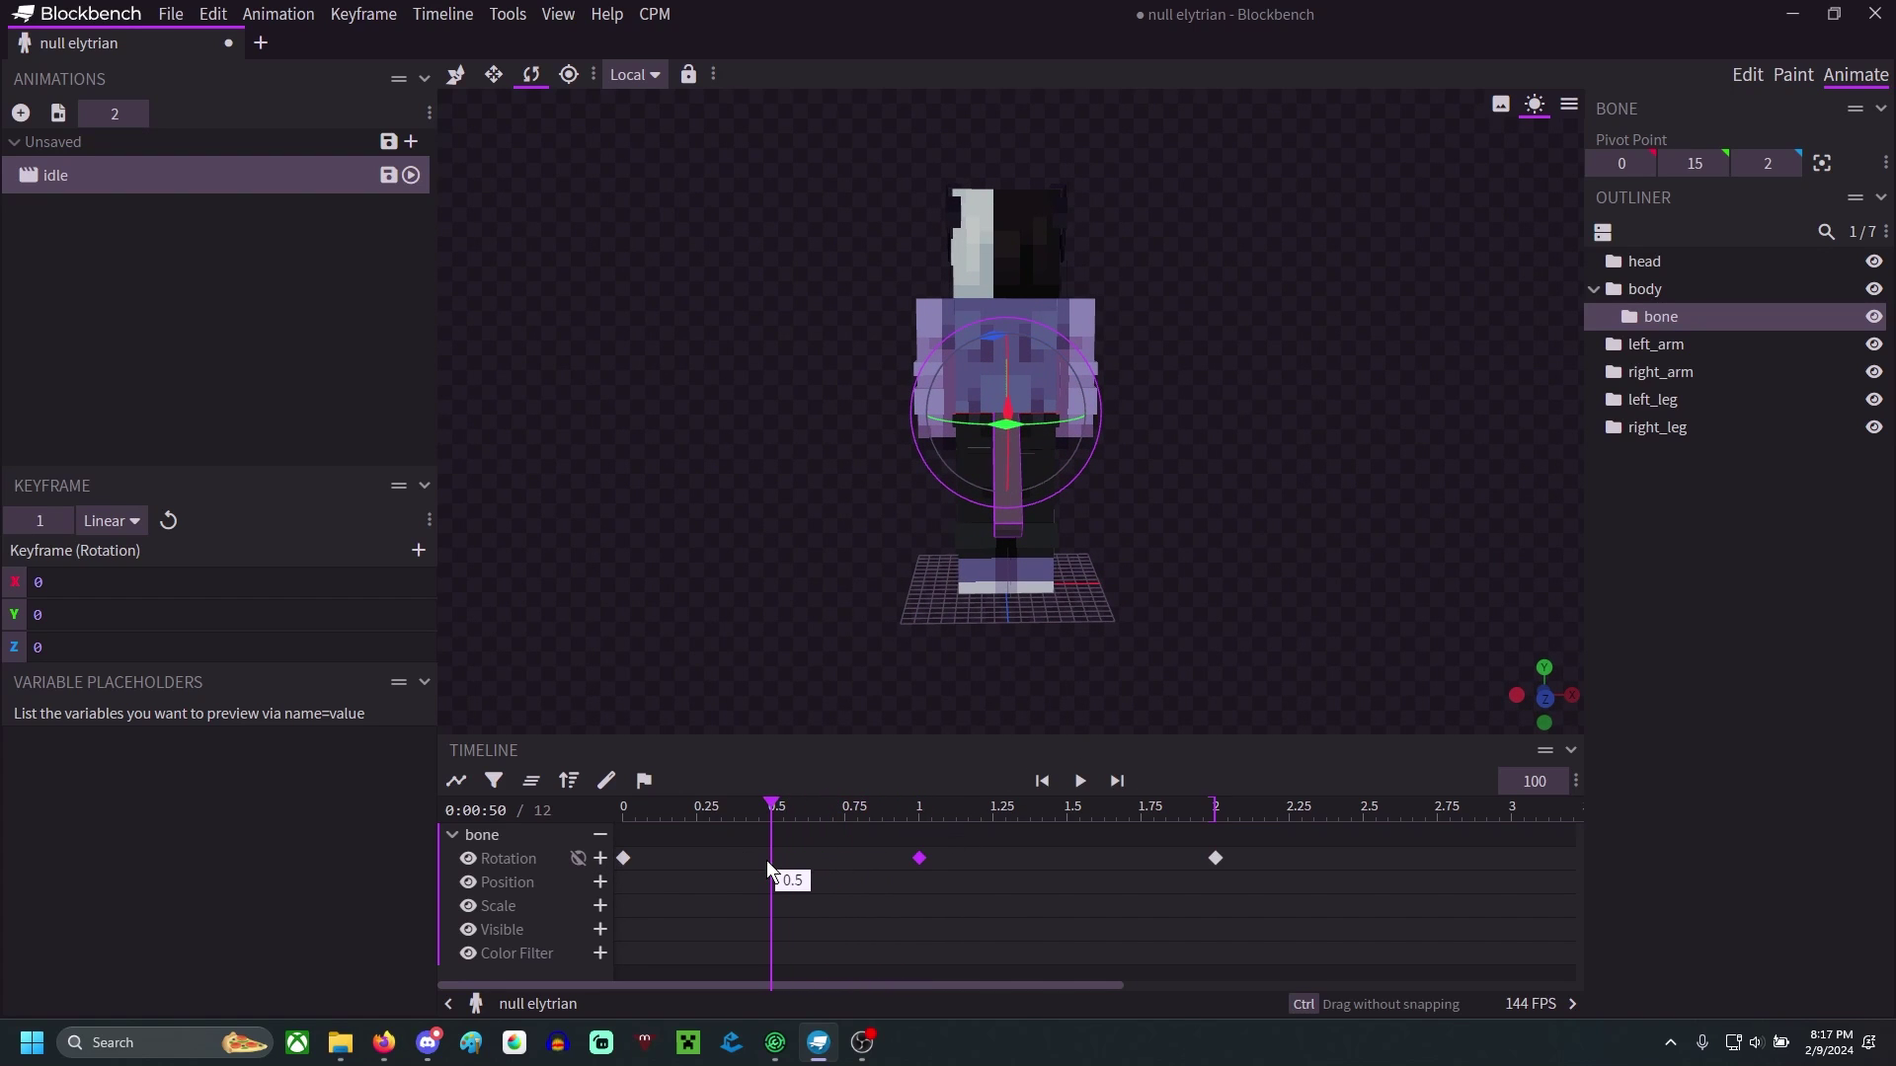
{"action": "left_click_drag", "start_coordinate": [1284, 583], "coordinate": [1185, 592]}
{"action": "left_click_drag", "start_coordinate": [1022, 440], "coordinate": [990, 430]}
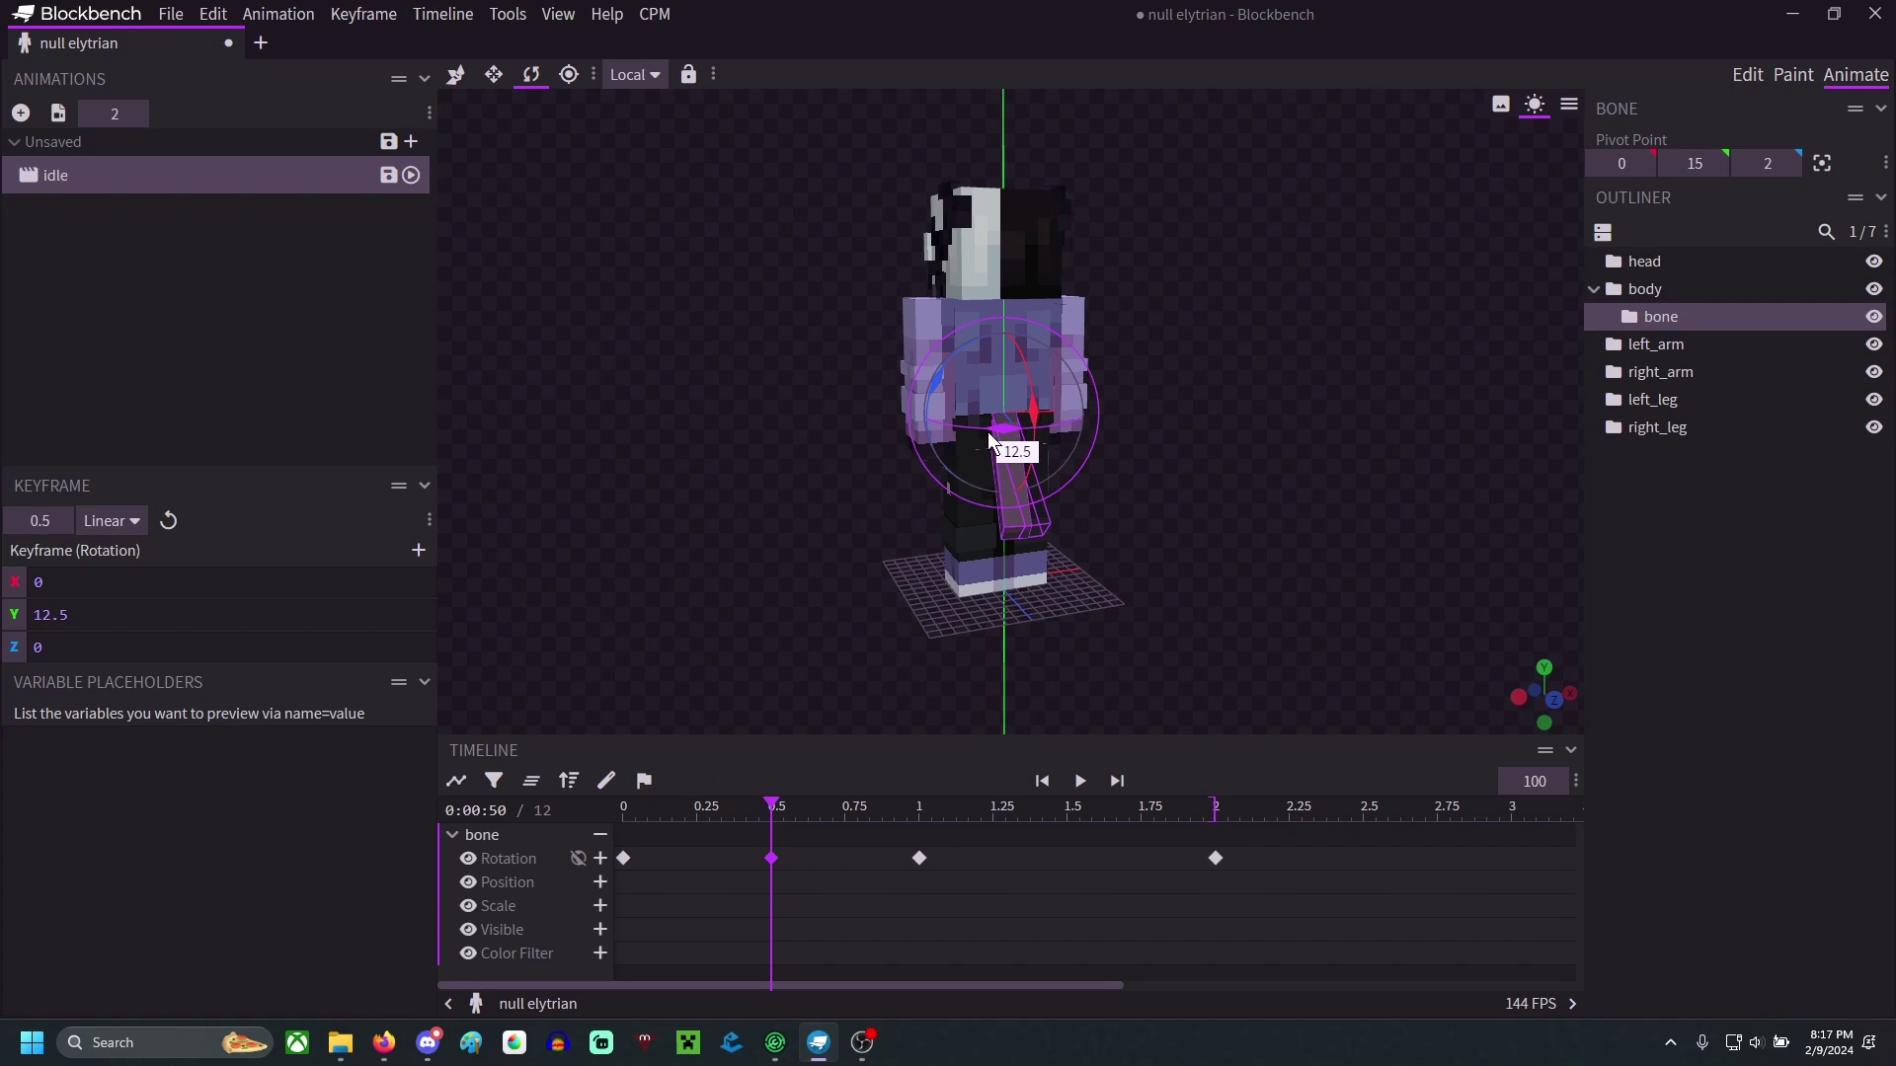
{"action": "mouse_move", "coordinate": [1106, 592]}
{"action": "left_mouse_down"}
{"action": "mouse_move", "coordinate": [1189, 596]}
{"action": "mouse_move", "coordinate": [1136, 612]}
{"action": "left_mouse_up"}
- Rotate the bone to Y -15 at 1.5 seconds and preview the swing
{"action": "left_click_drag", "start_coordinate": [773, 808], "coordinate": [1069, 837]}
{"action": "left_click_drag", "start_coordinate": [1051, 449], "coordinate": [1042, 436]}
{"action": "left_click_drag", "start_coordinate": [1383, 514], "coordinate": [1472, 496]}
{"action": "key", "text": "space"}
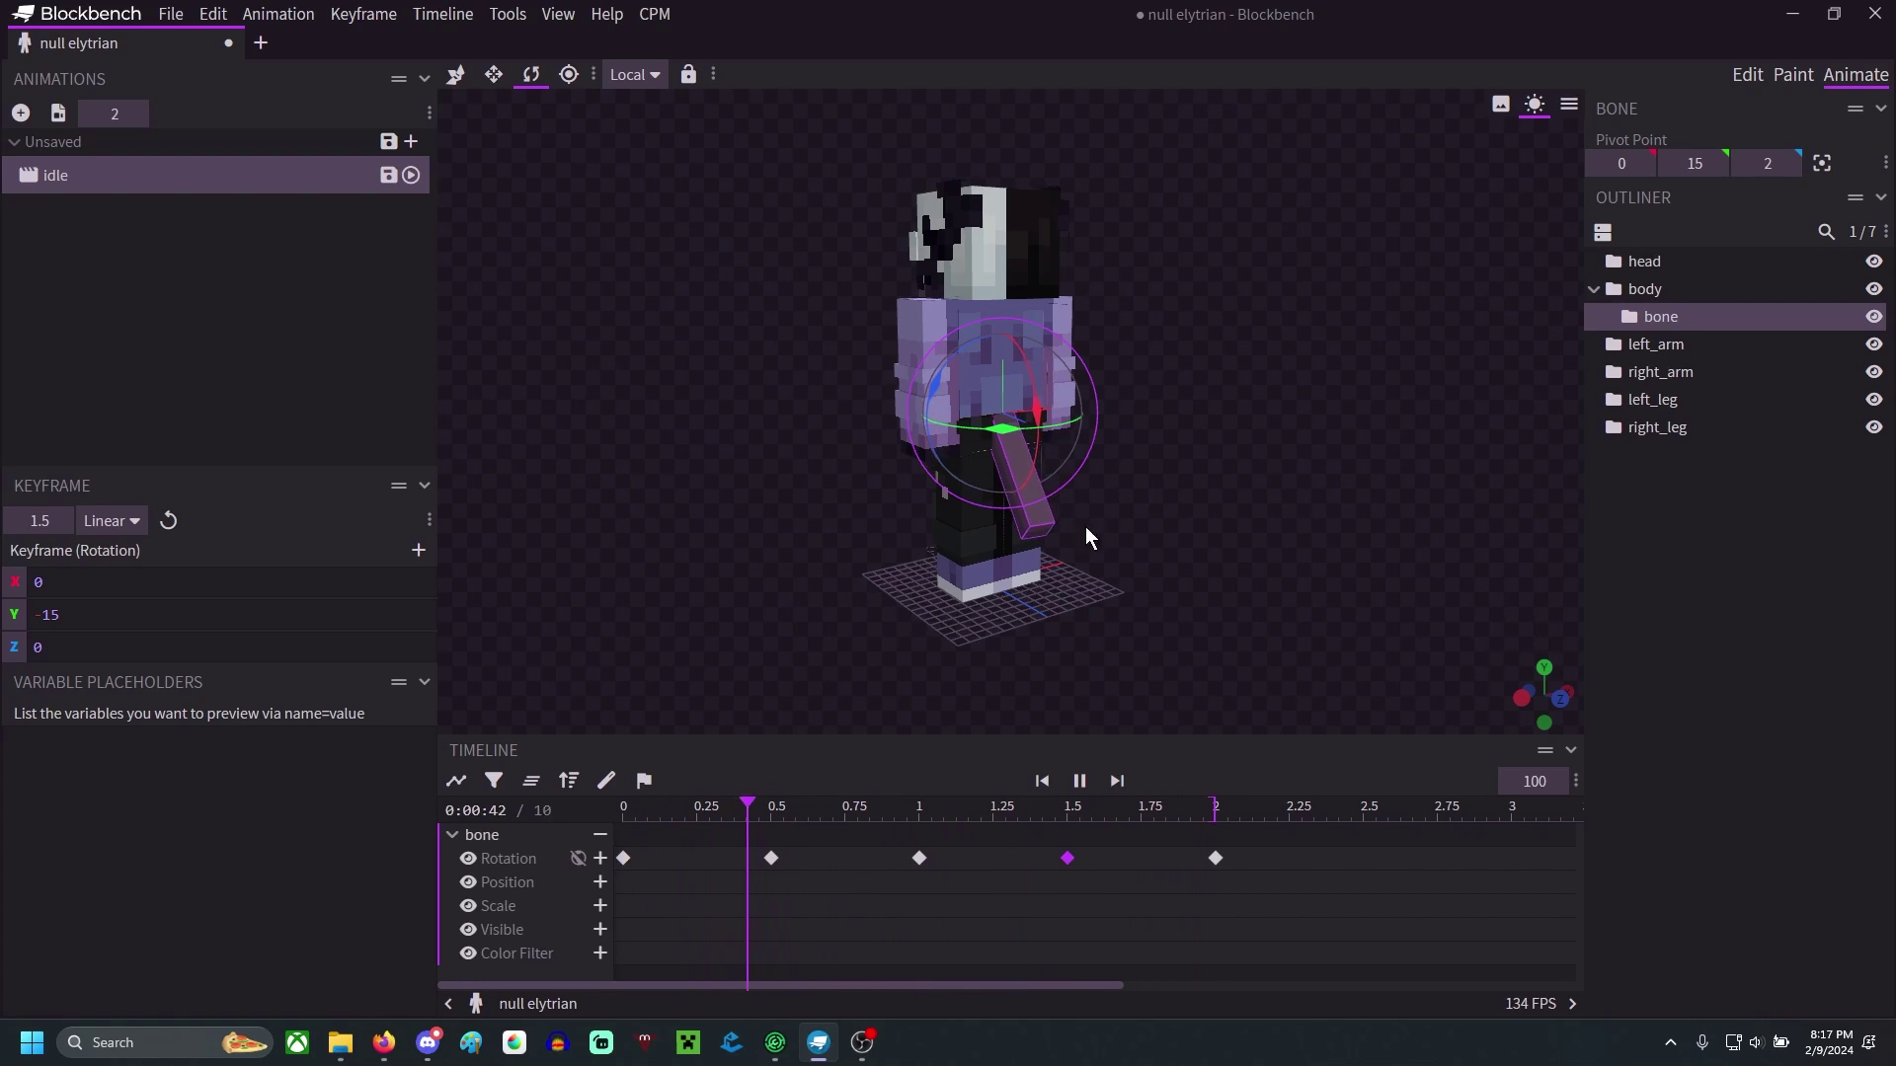
{"action": "left_click_drag", "start_coordinate": [1232, 495], "coordinate": [1175, 689]}
- Stop playback and set all five rotation keyframes to Bézier interpolation
{"action": "key", "text": "space"}
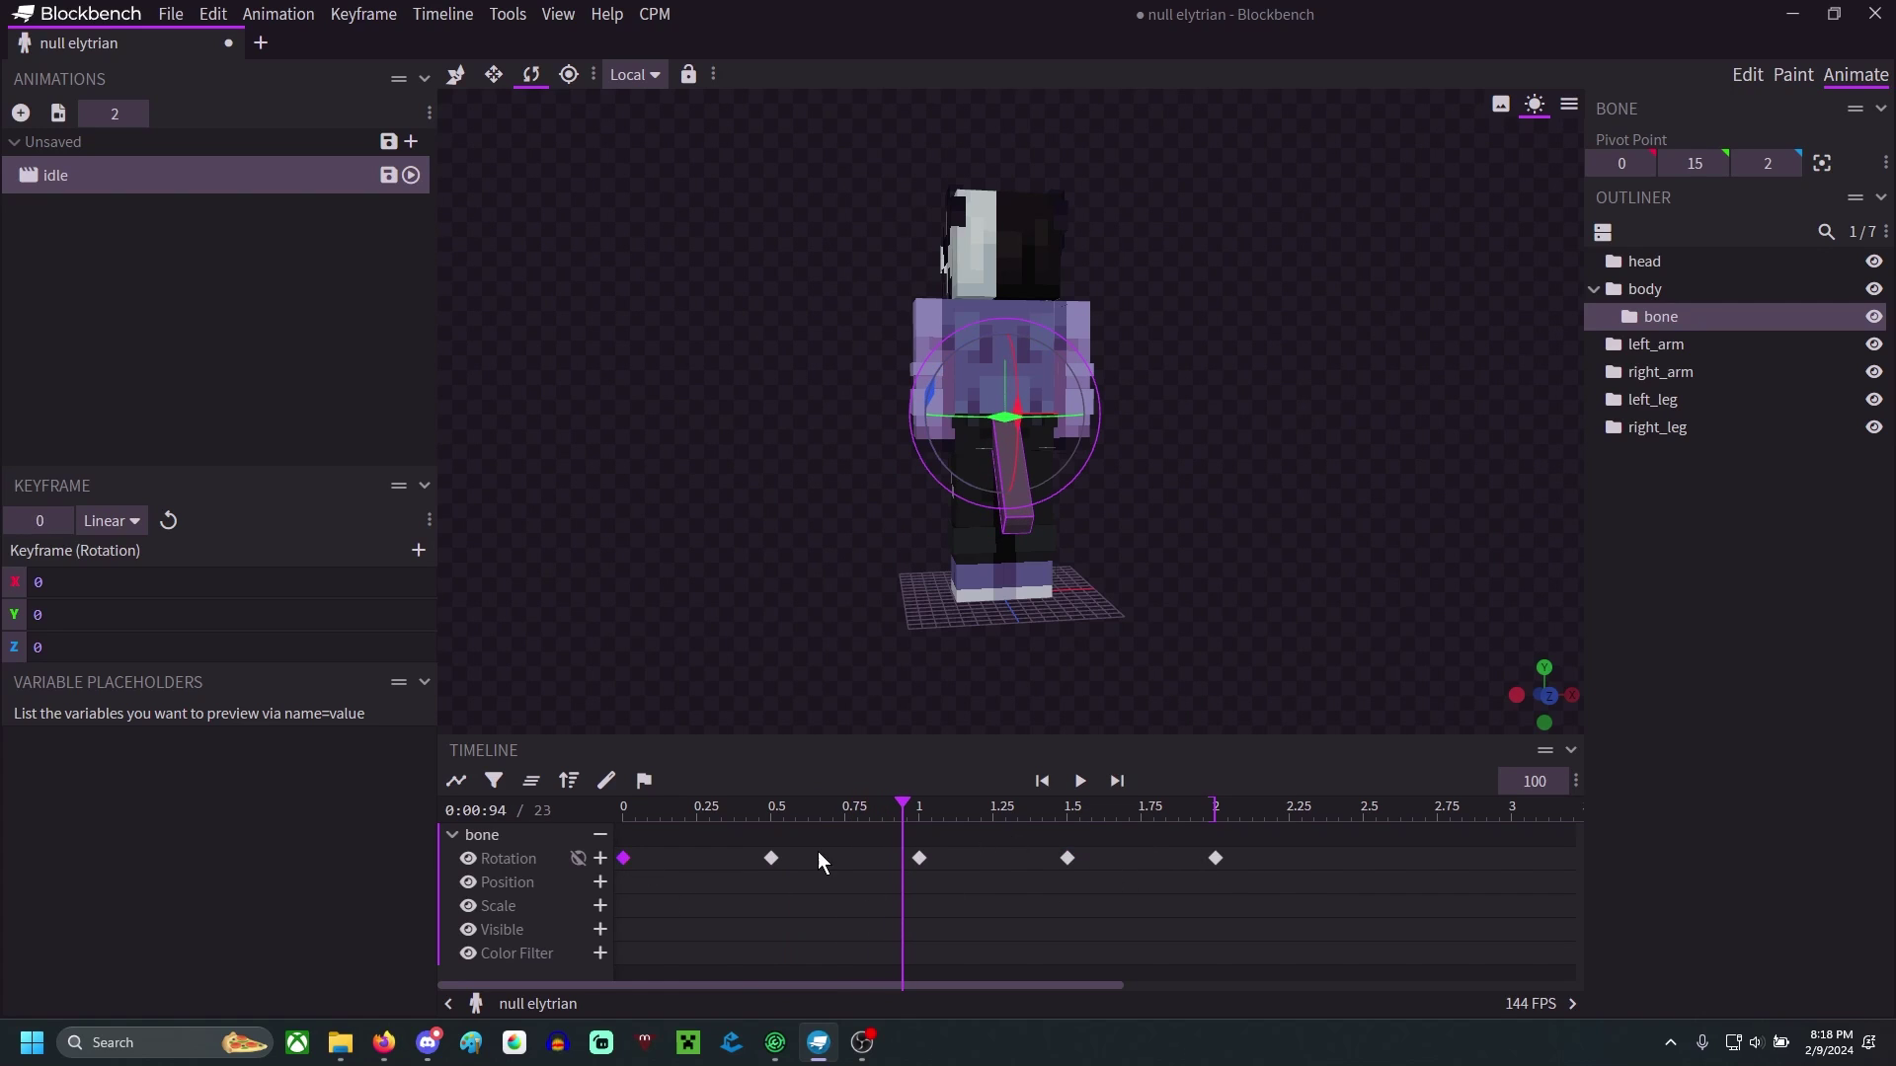
{"action": "left_click_drag", "start_coordinate": [621, 837], "coordinate": [1226, 895]}
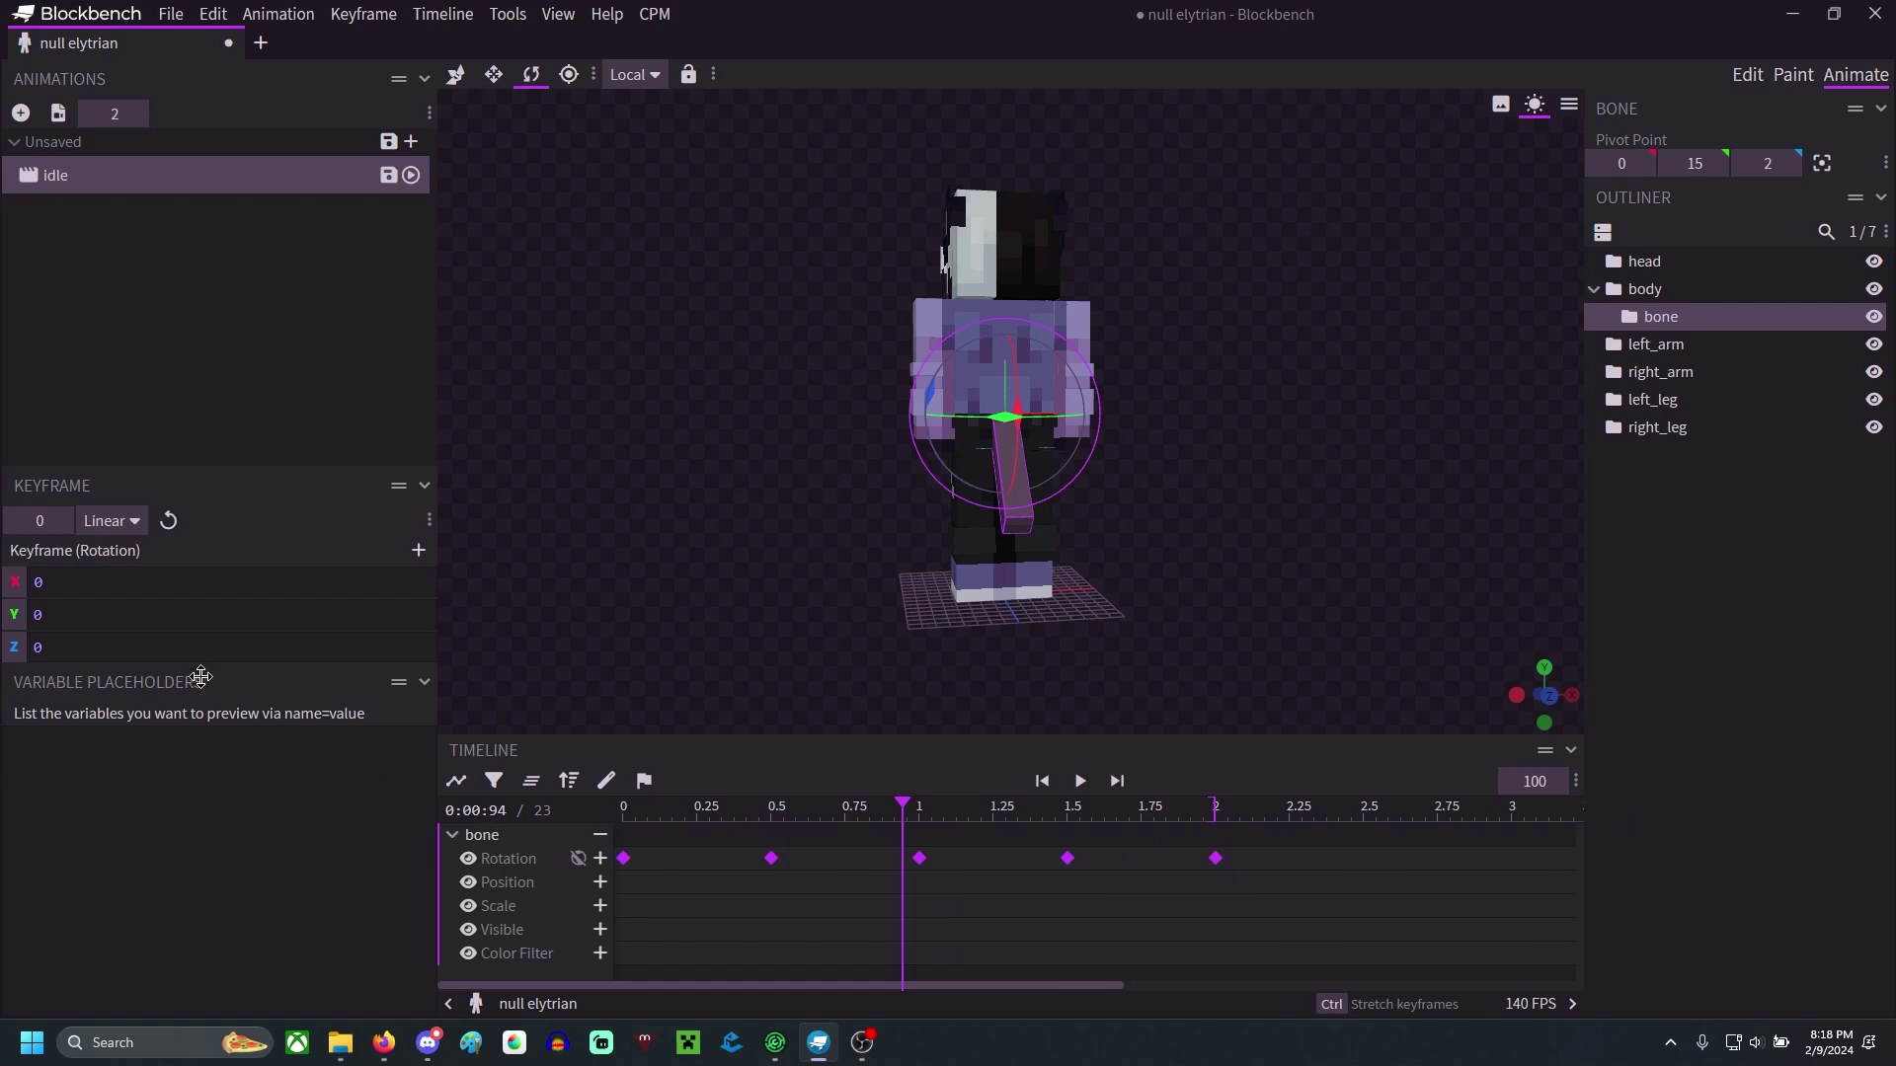
{"action": "left_click", "coordinate": [129, 523]}
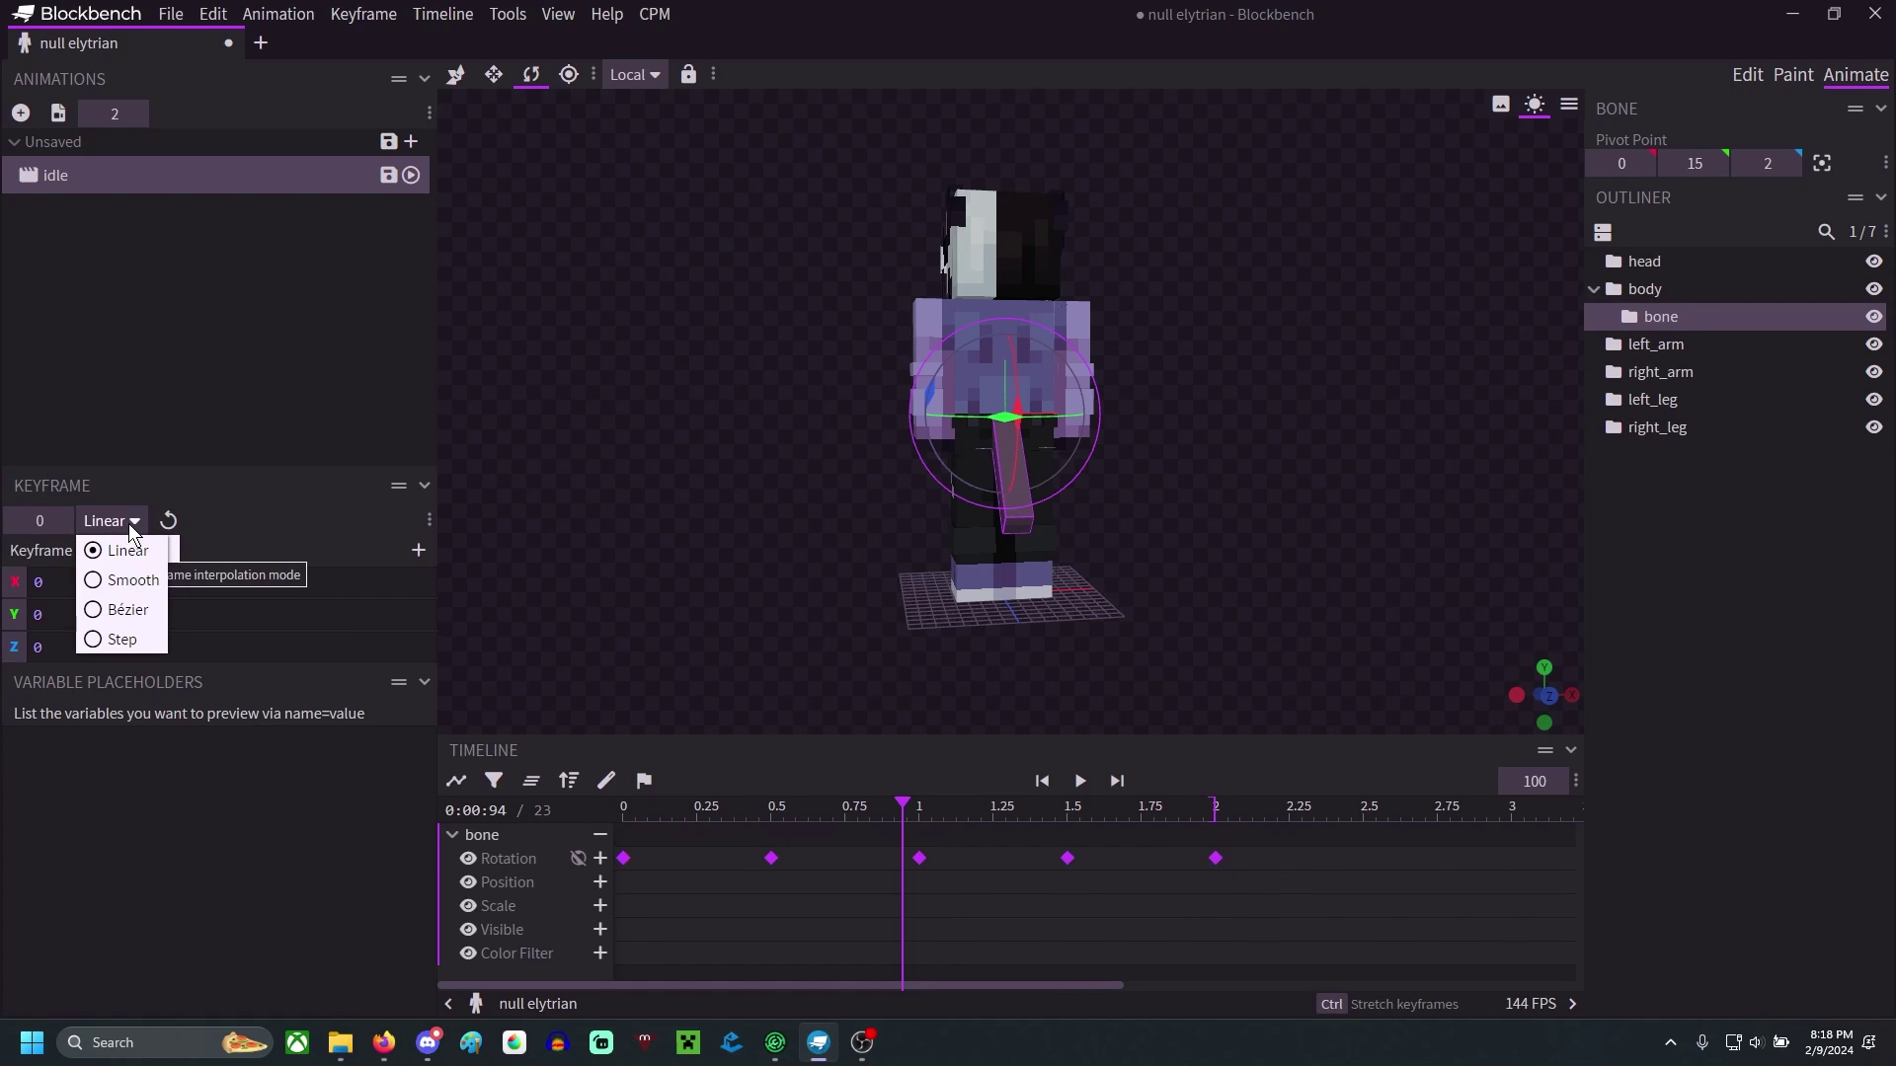
{"action": "left_click", "coordinate": [140, 600]}
{"action": "left_click_drag", "start_coordinate": [904, 807], "coordinate": [567, 874]}
- In the Graph Editor, reshape the Y curve handles at 0, 0.5, 1, 1.5 and 2 s
{"action": "left_click", "coordinate": [456, 780]}
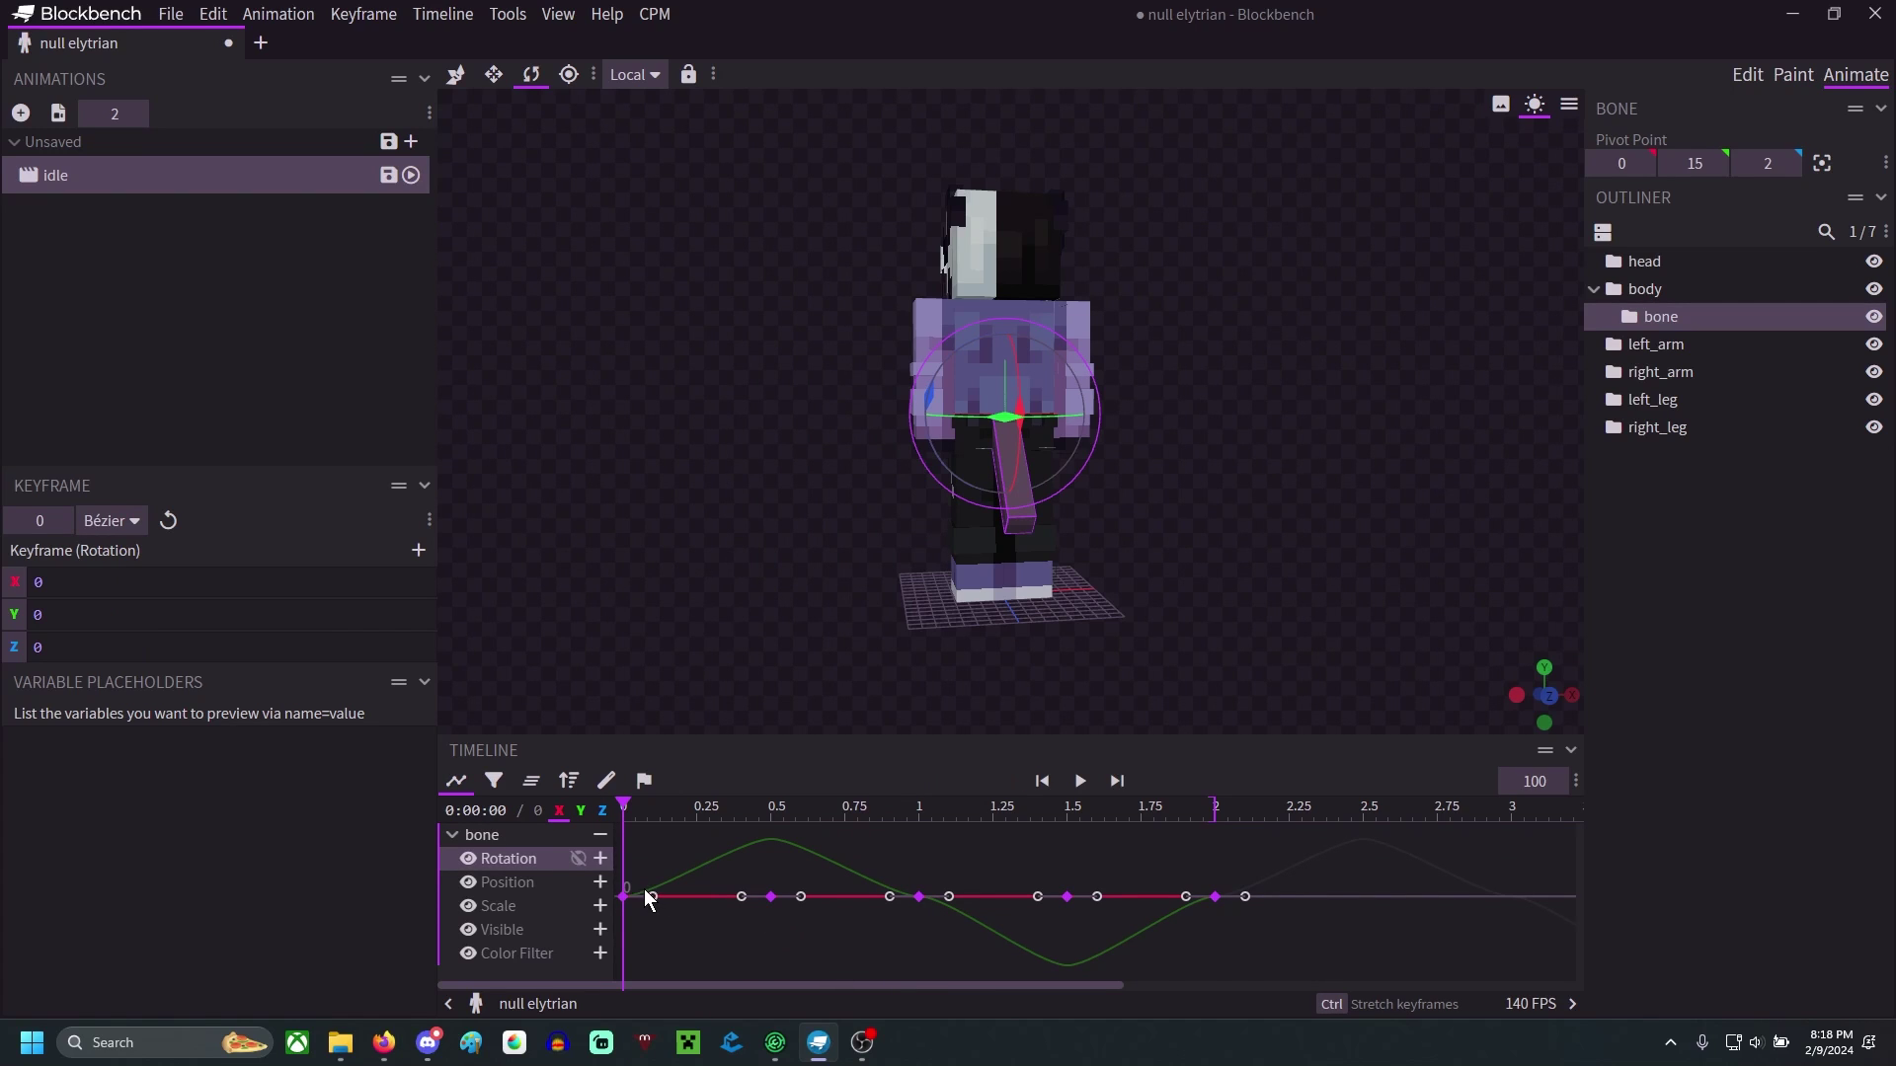
{"action": "left_click", "coordinate": [578, 811]}
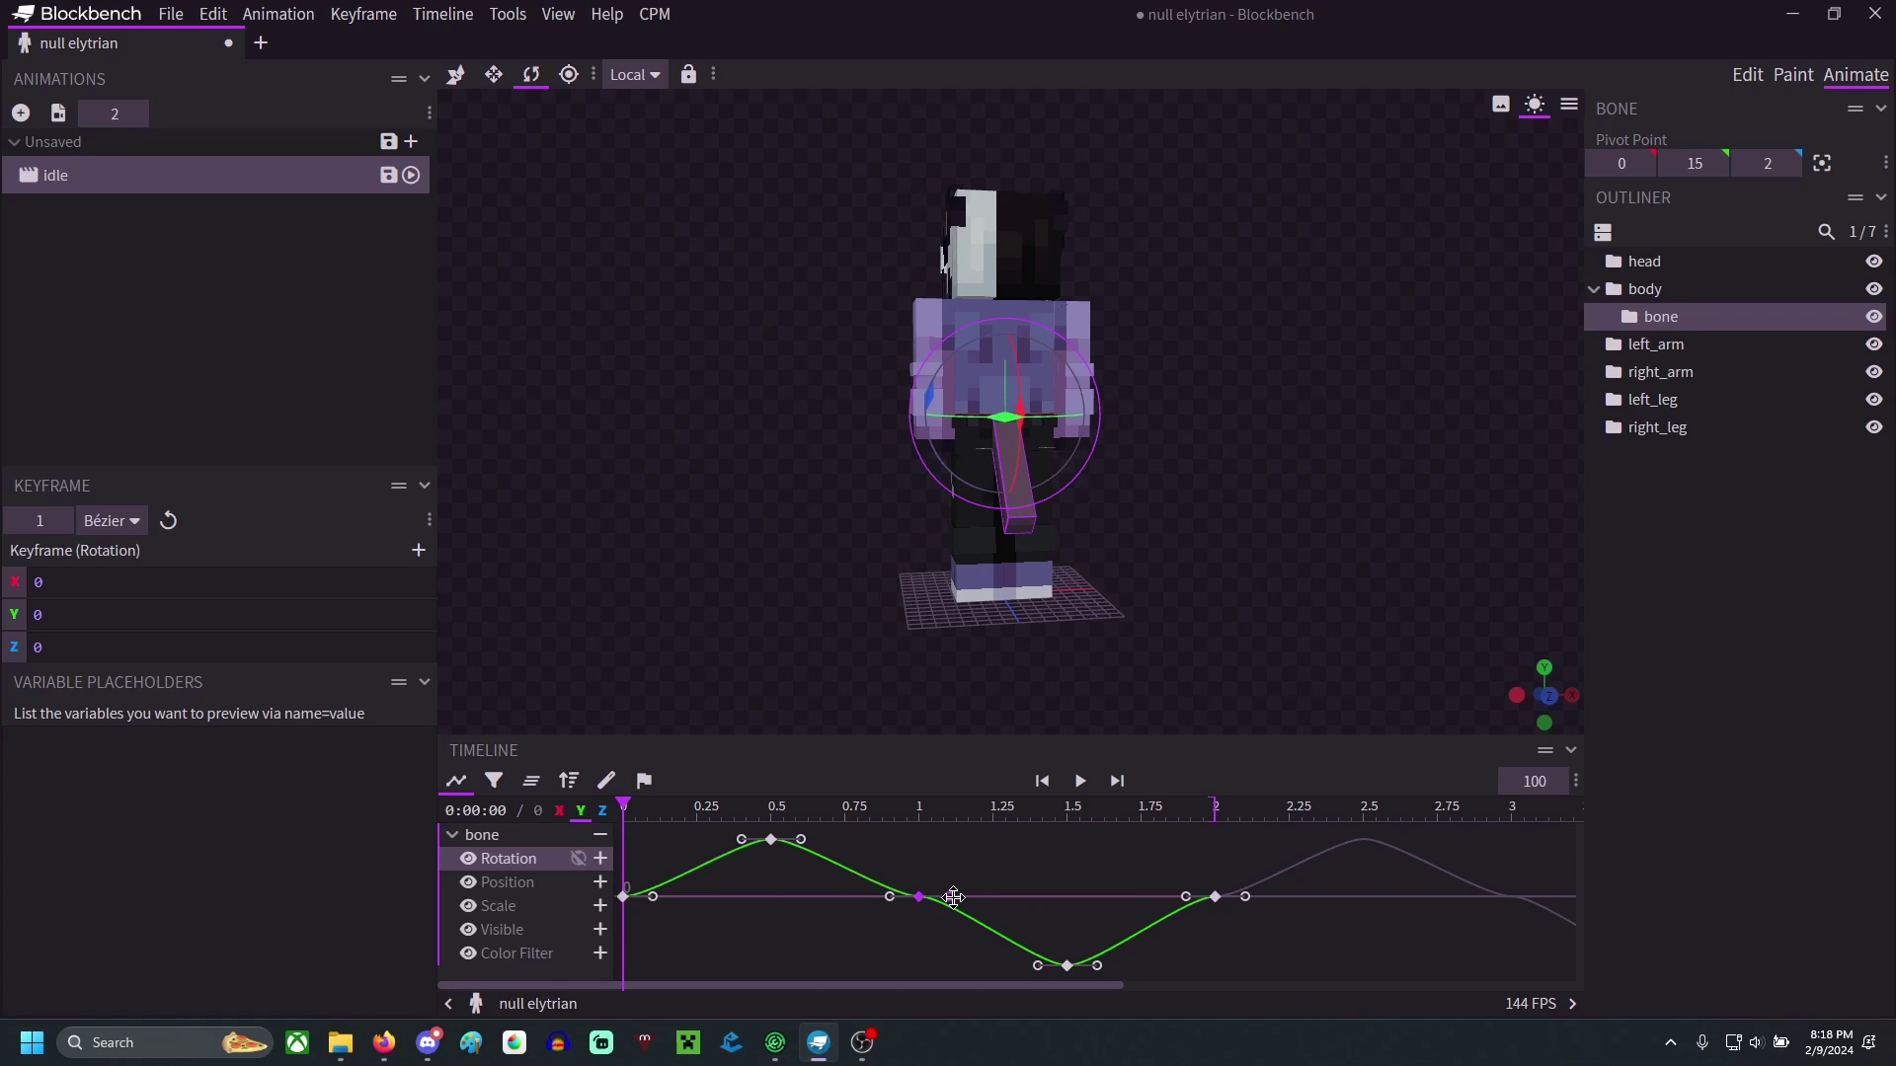
{"action": "left_click_drag", "start_coordinate": [949, 897], "coordinate": [957, 920]}
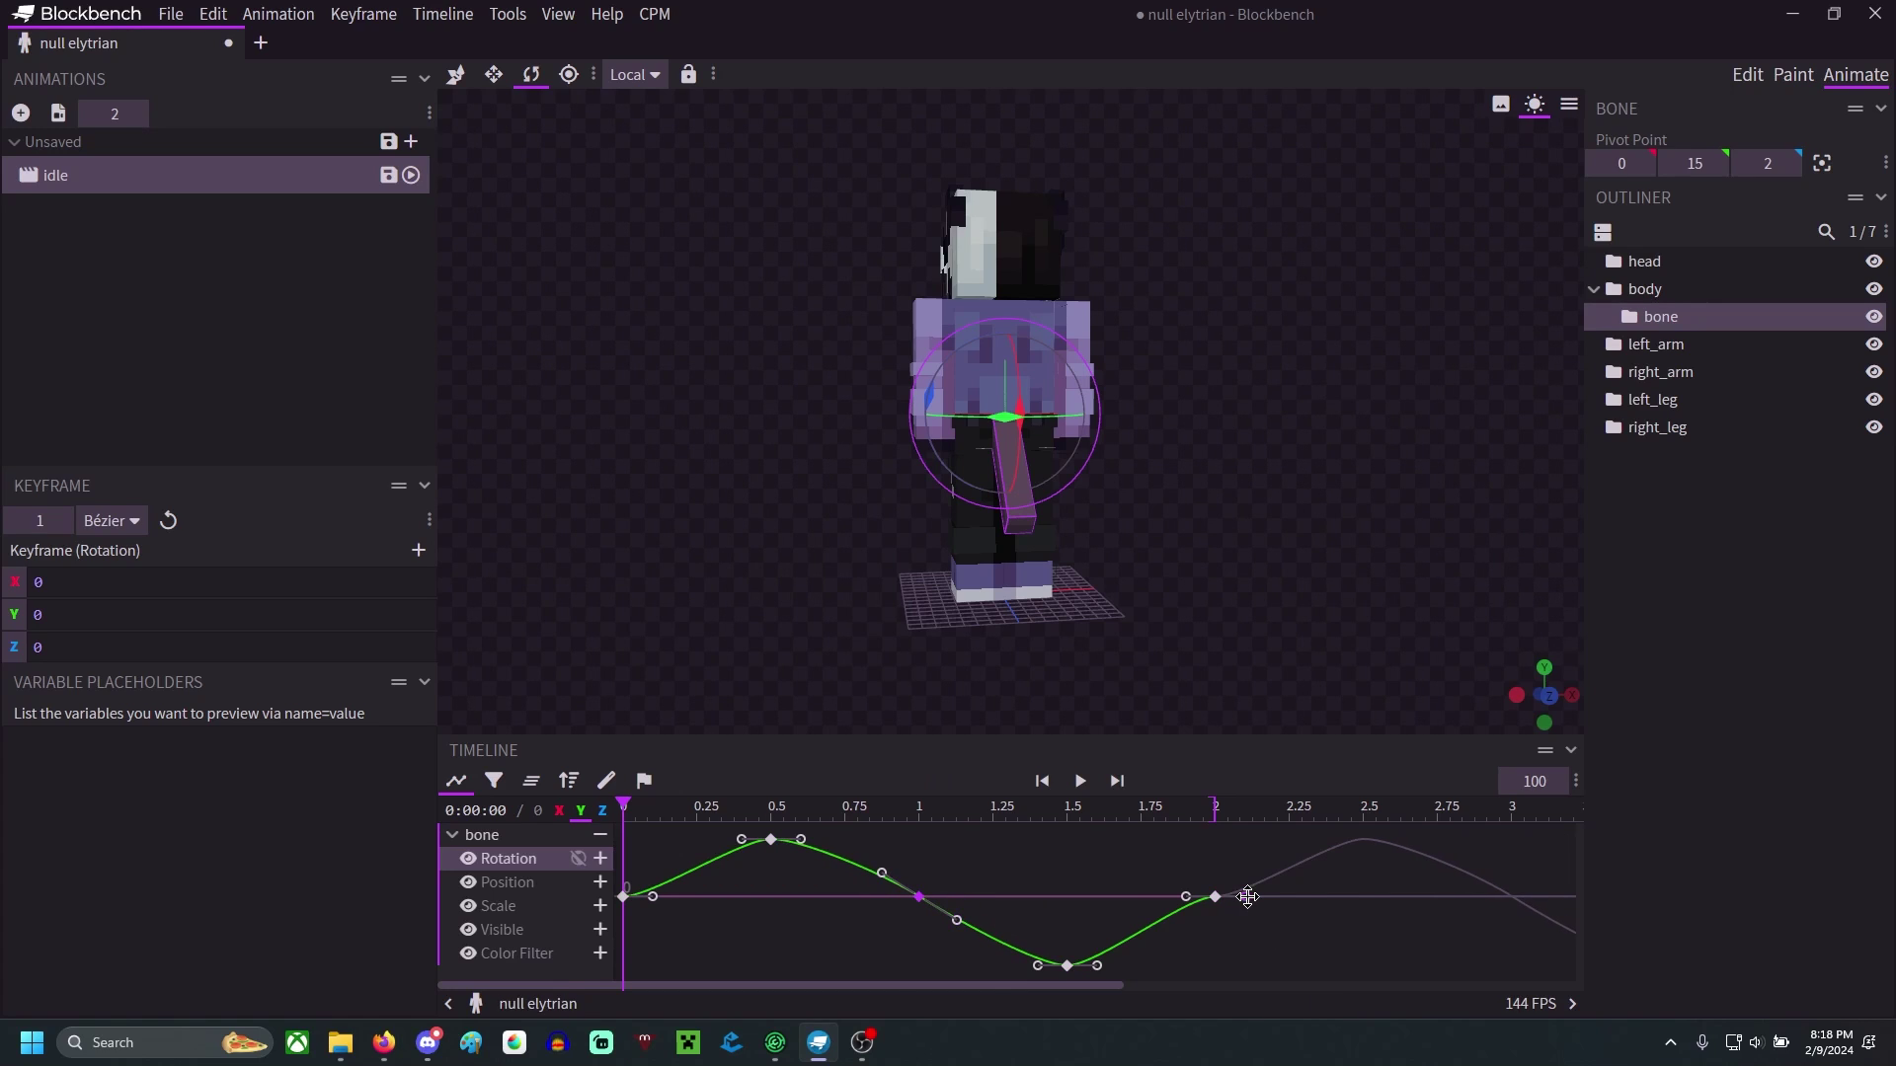
{"action": "left_click_drag", "start_coordinate": [1247, 896], "coordinate": [1249, 877]}
{"action": "left_click_drag", "start_coordinate": [651, 893], "coordinate": [649, 877]}
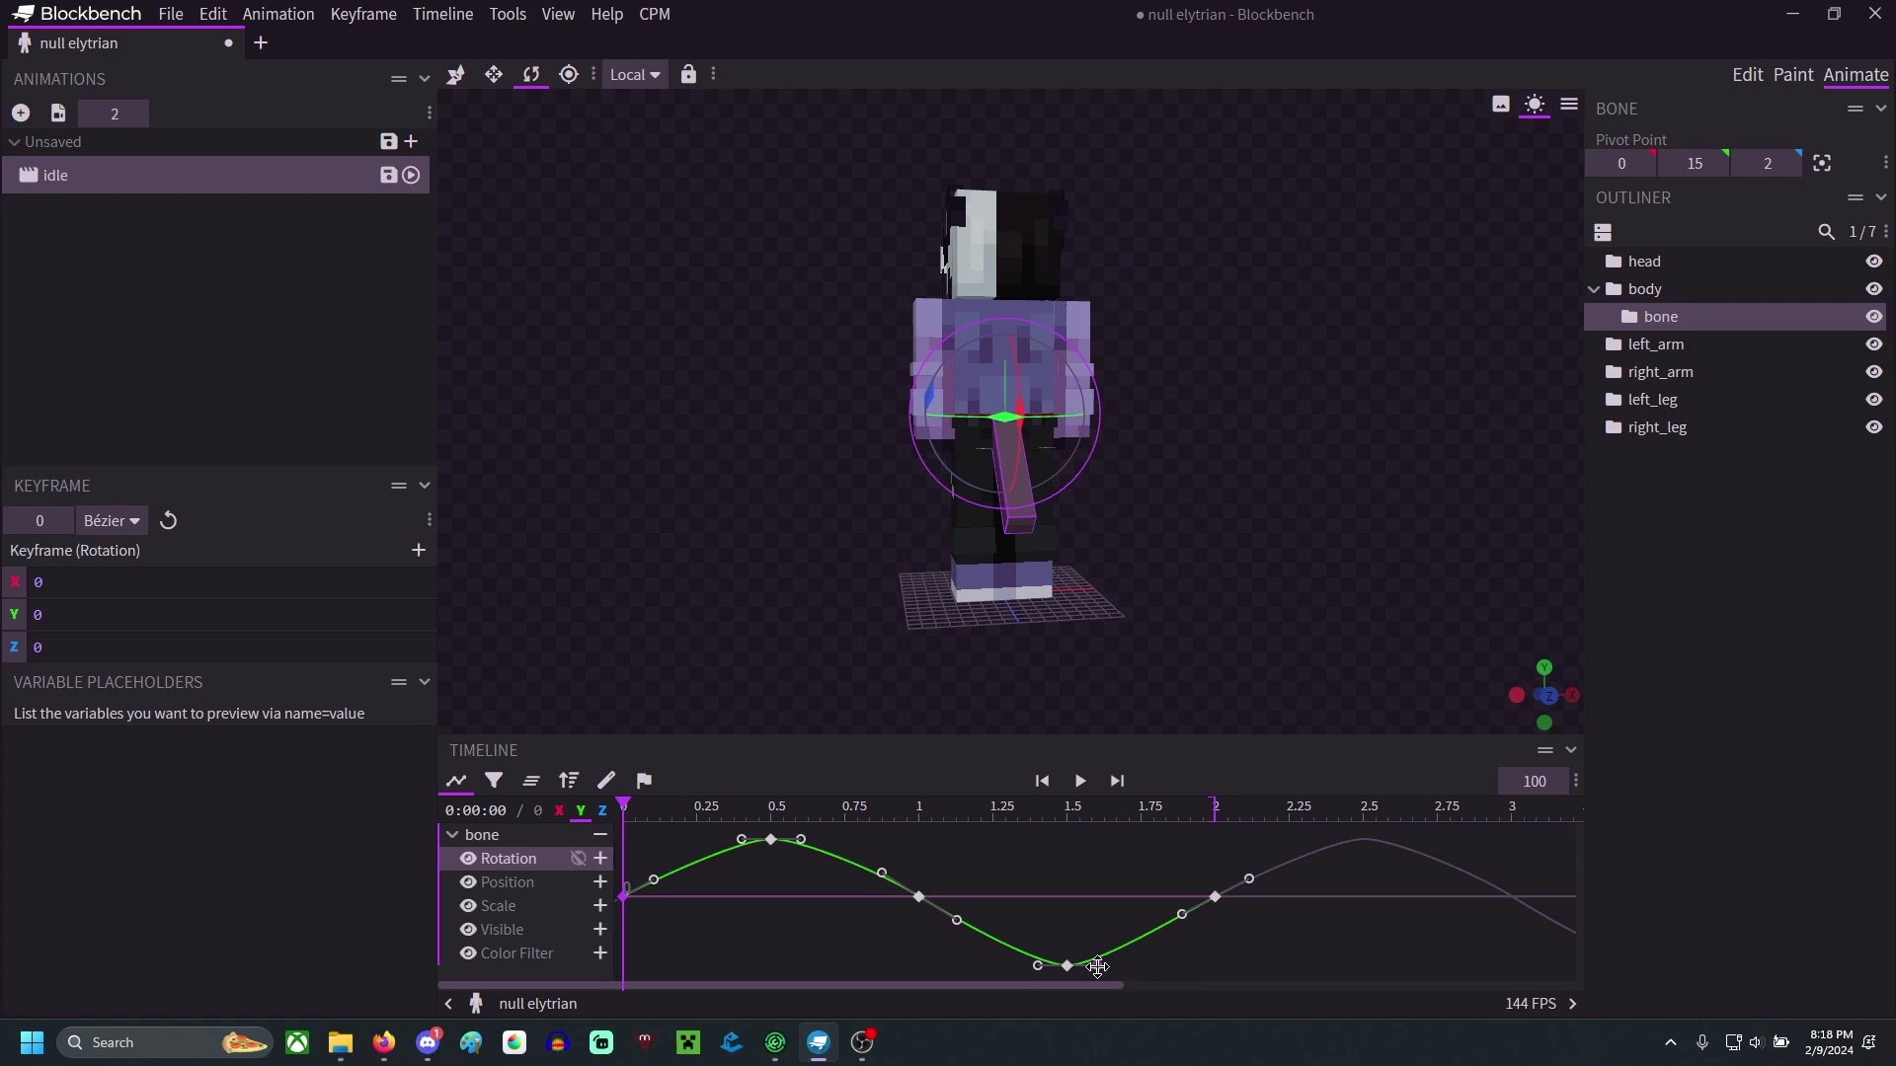
{"action": "left_click_drag", "start_coordinate": [1097, 967], "coordinate": [1132, 965]}
{"action": "left_click_drag", "start_coordinate": [799, 839], "coordinate": [830, 839]}
- Preview the idle animation from several angles and inspect the bone's rotation curves
{"action": "left_click", "coordinate": [1763, 790]}
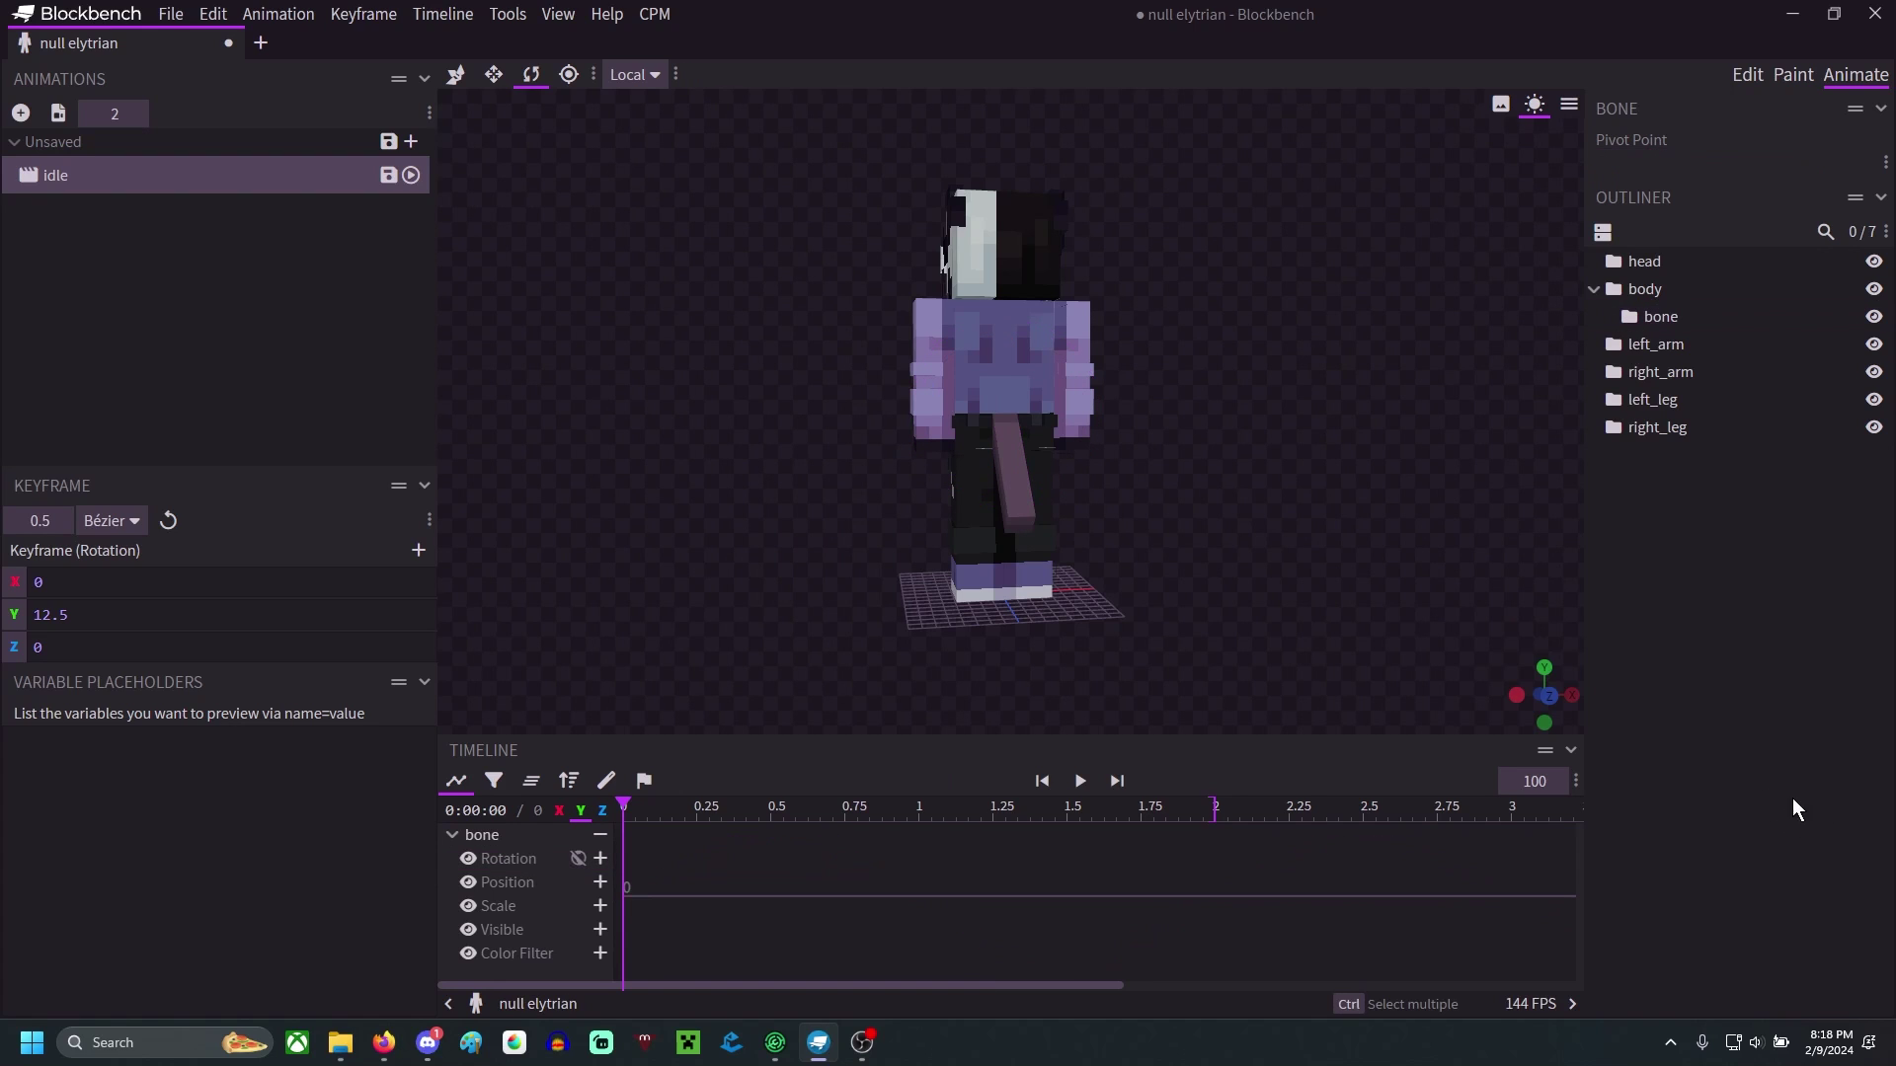
{"action": "key", "text": "space"}
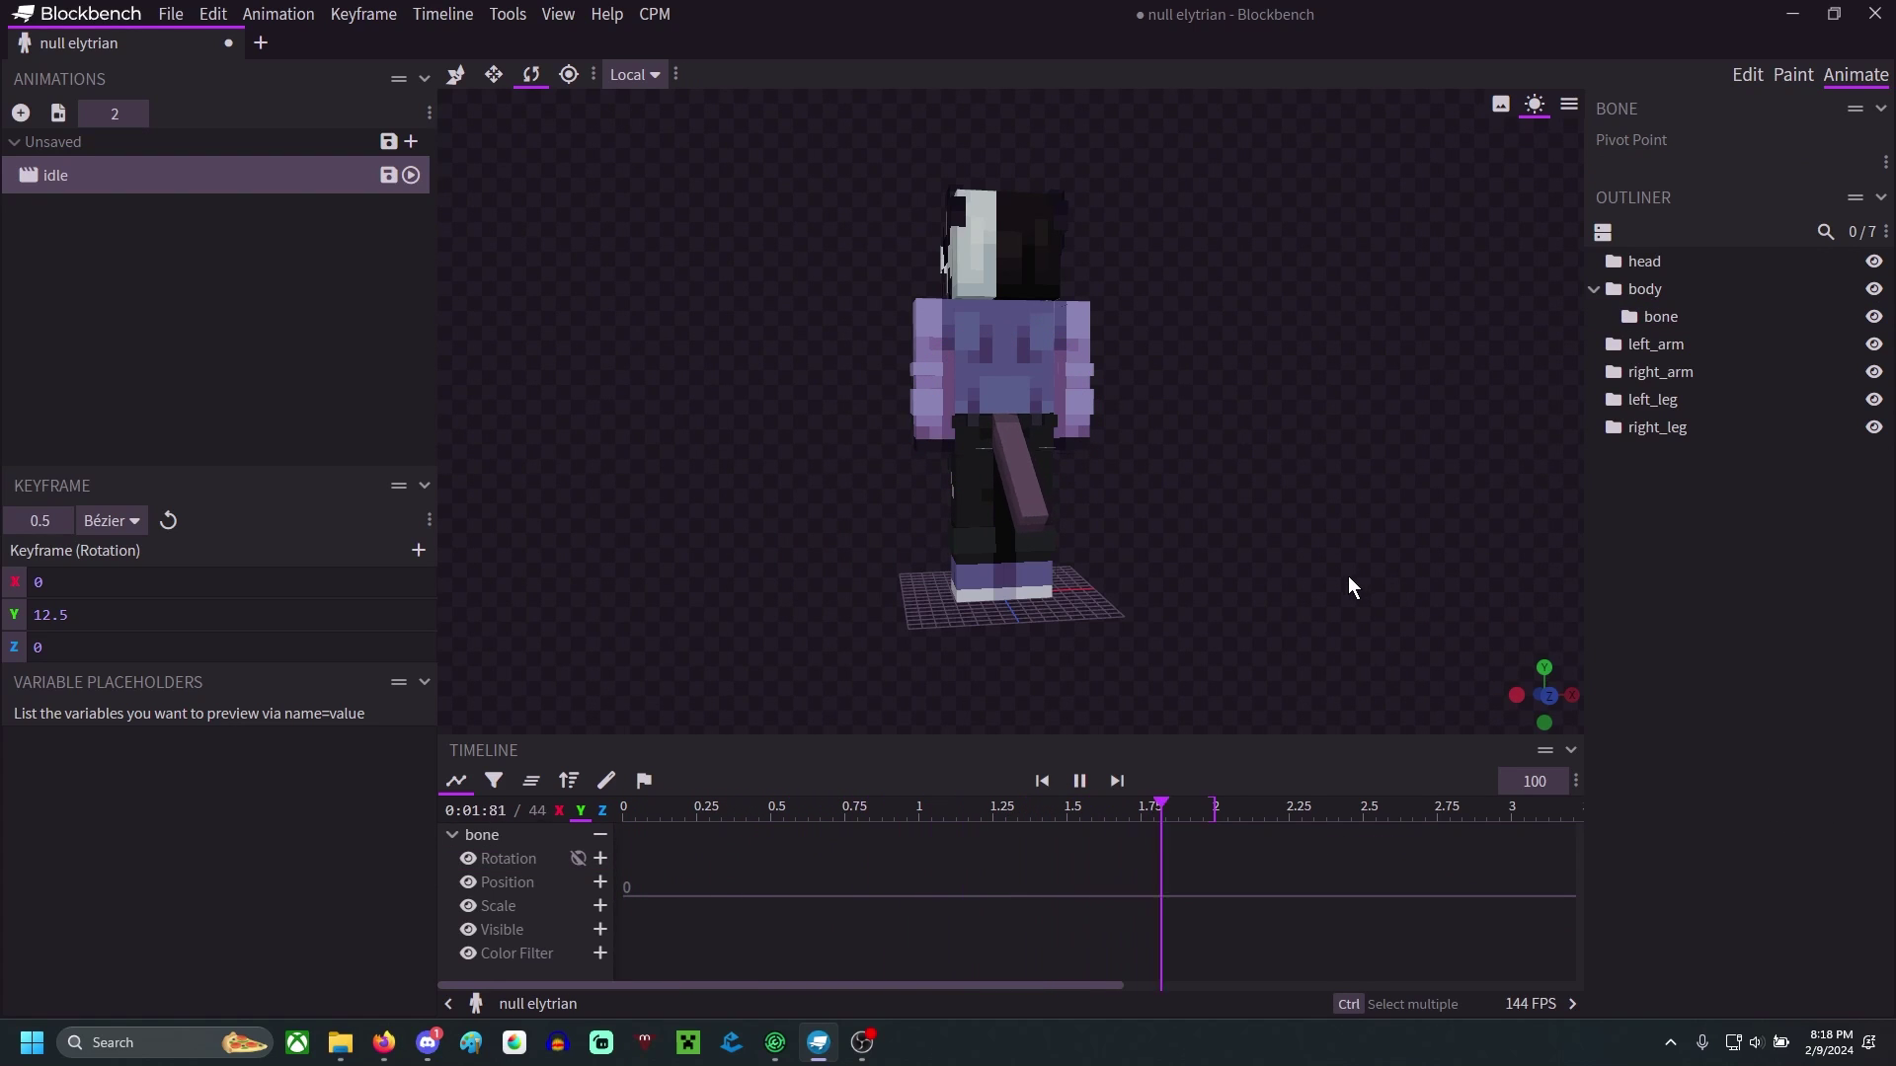
{"action": "left_click_drag", "start_coordinate": [1337, 596], "coordinate": [1140, 626]}
{"action": "left_click_drag", "start_coordinate": [1270, 685], "coordinate": [1230, 668]}
{"action": "key", "text": "space"}
{"action": "left_click_drag", "start_coordinate": [807, 593], "coordinate": [1333, 534]}
{"action": "left_click", "coordinate": [1709, 319]}
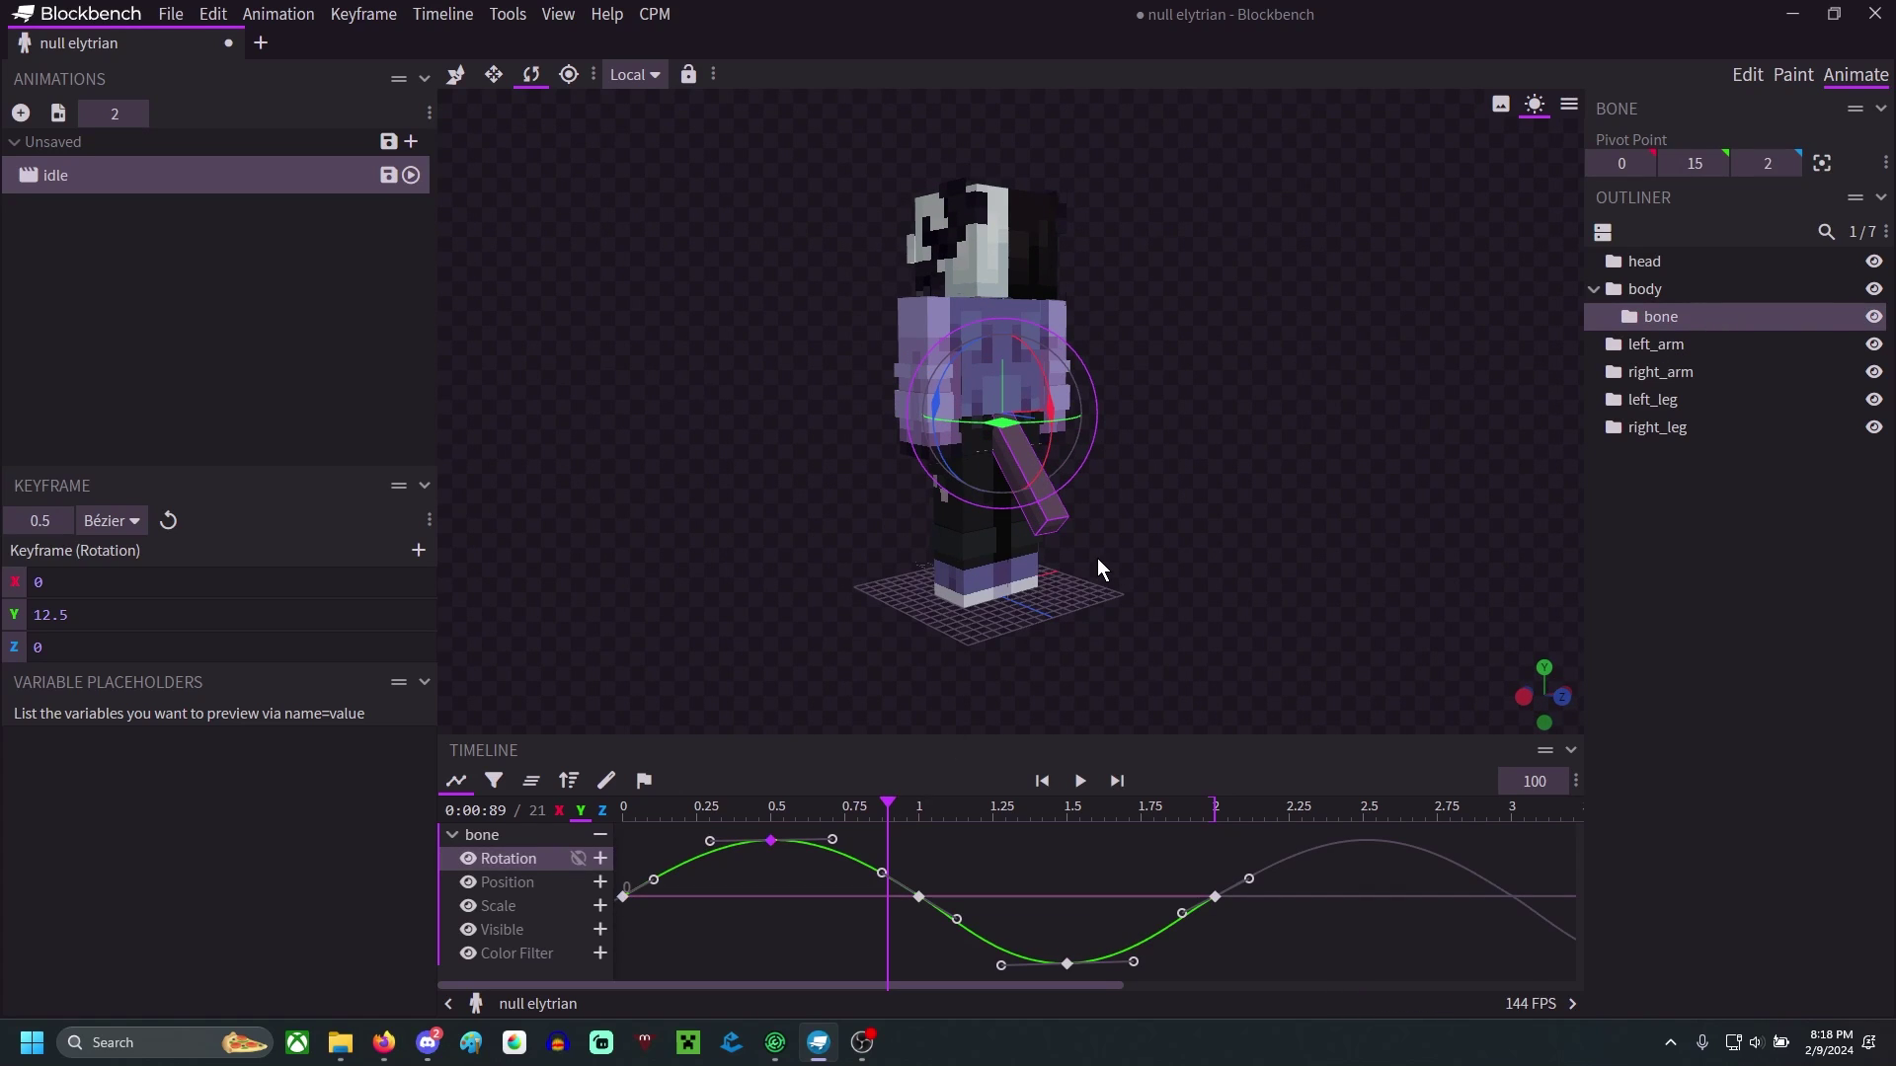
{"action": "left_click_drag", "start_coordinate": [533, 597], "coordinate": [1282, 631]}
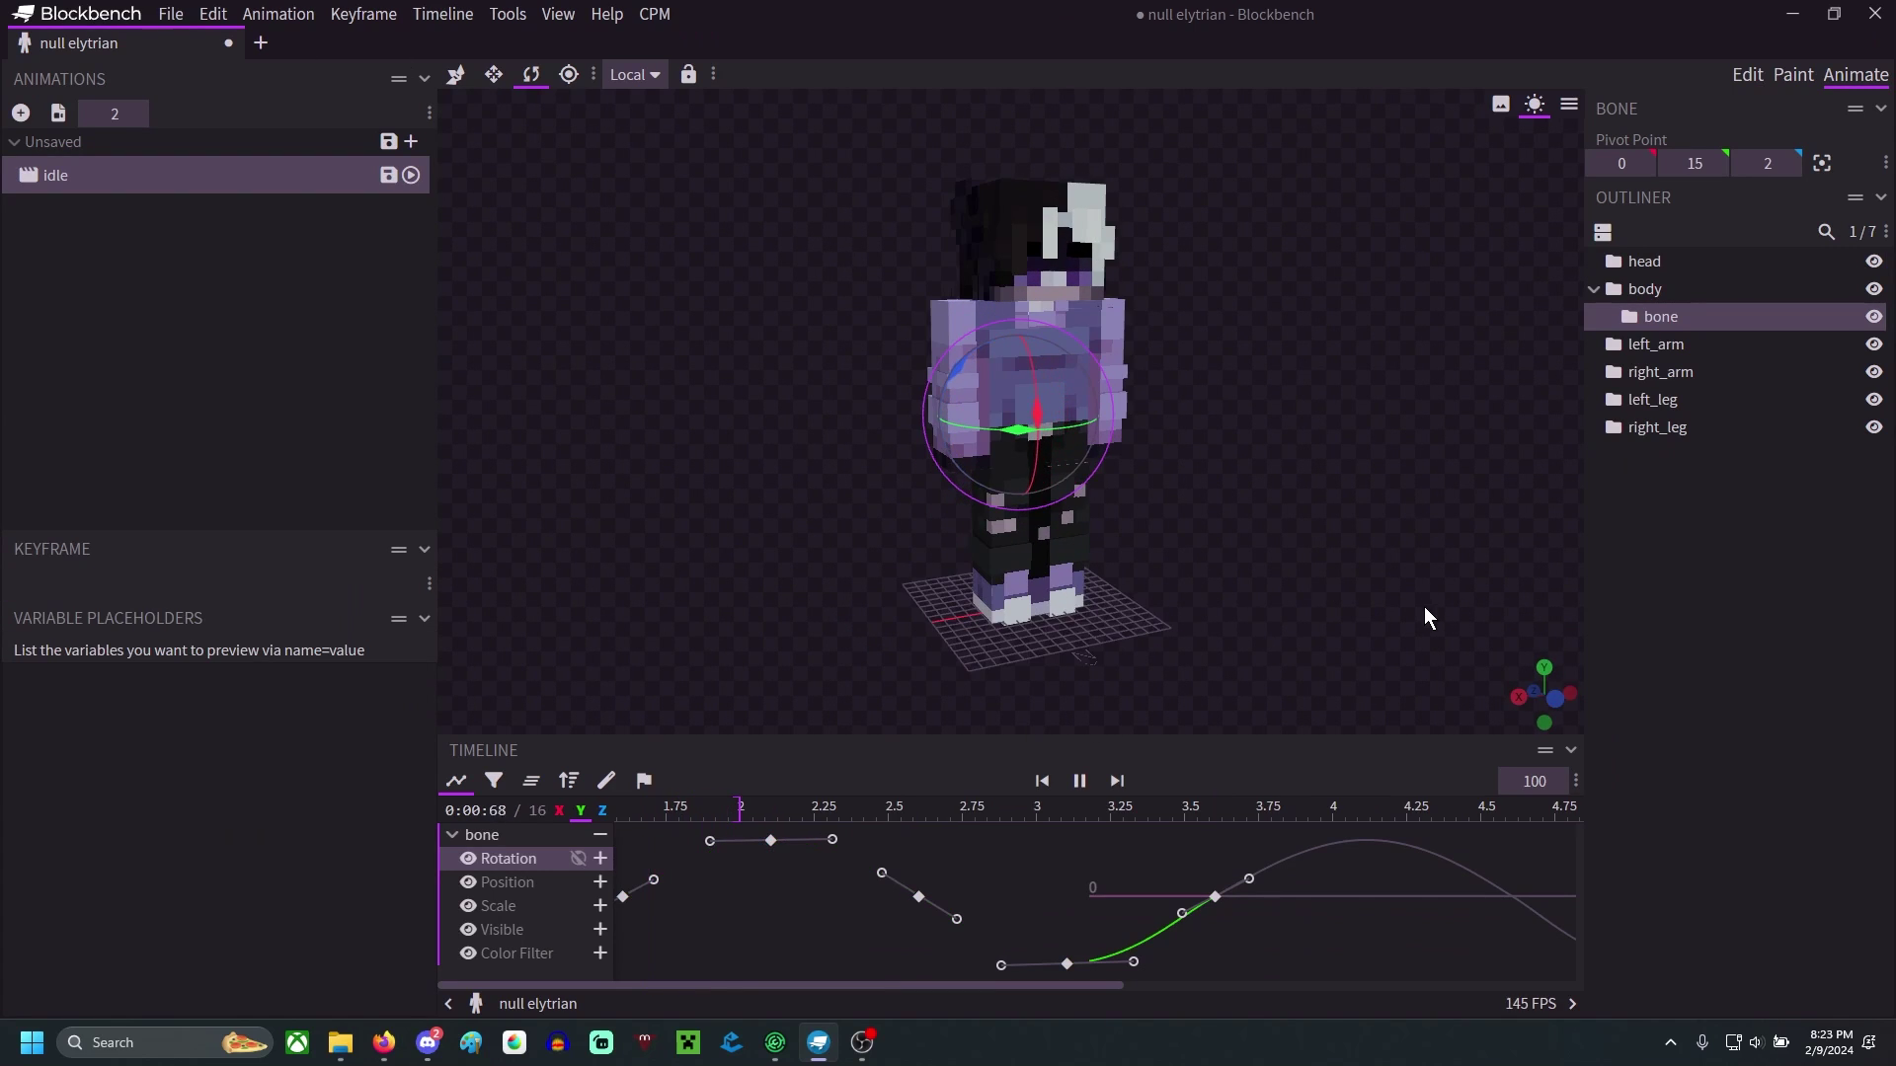
{"action": "key", "text": "space"}
{"action": "left_click_drag", "start_coordinate": [1425, 612], "coordinate": [956, 617]}
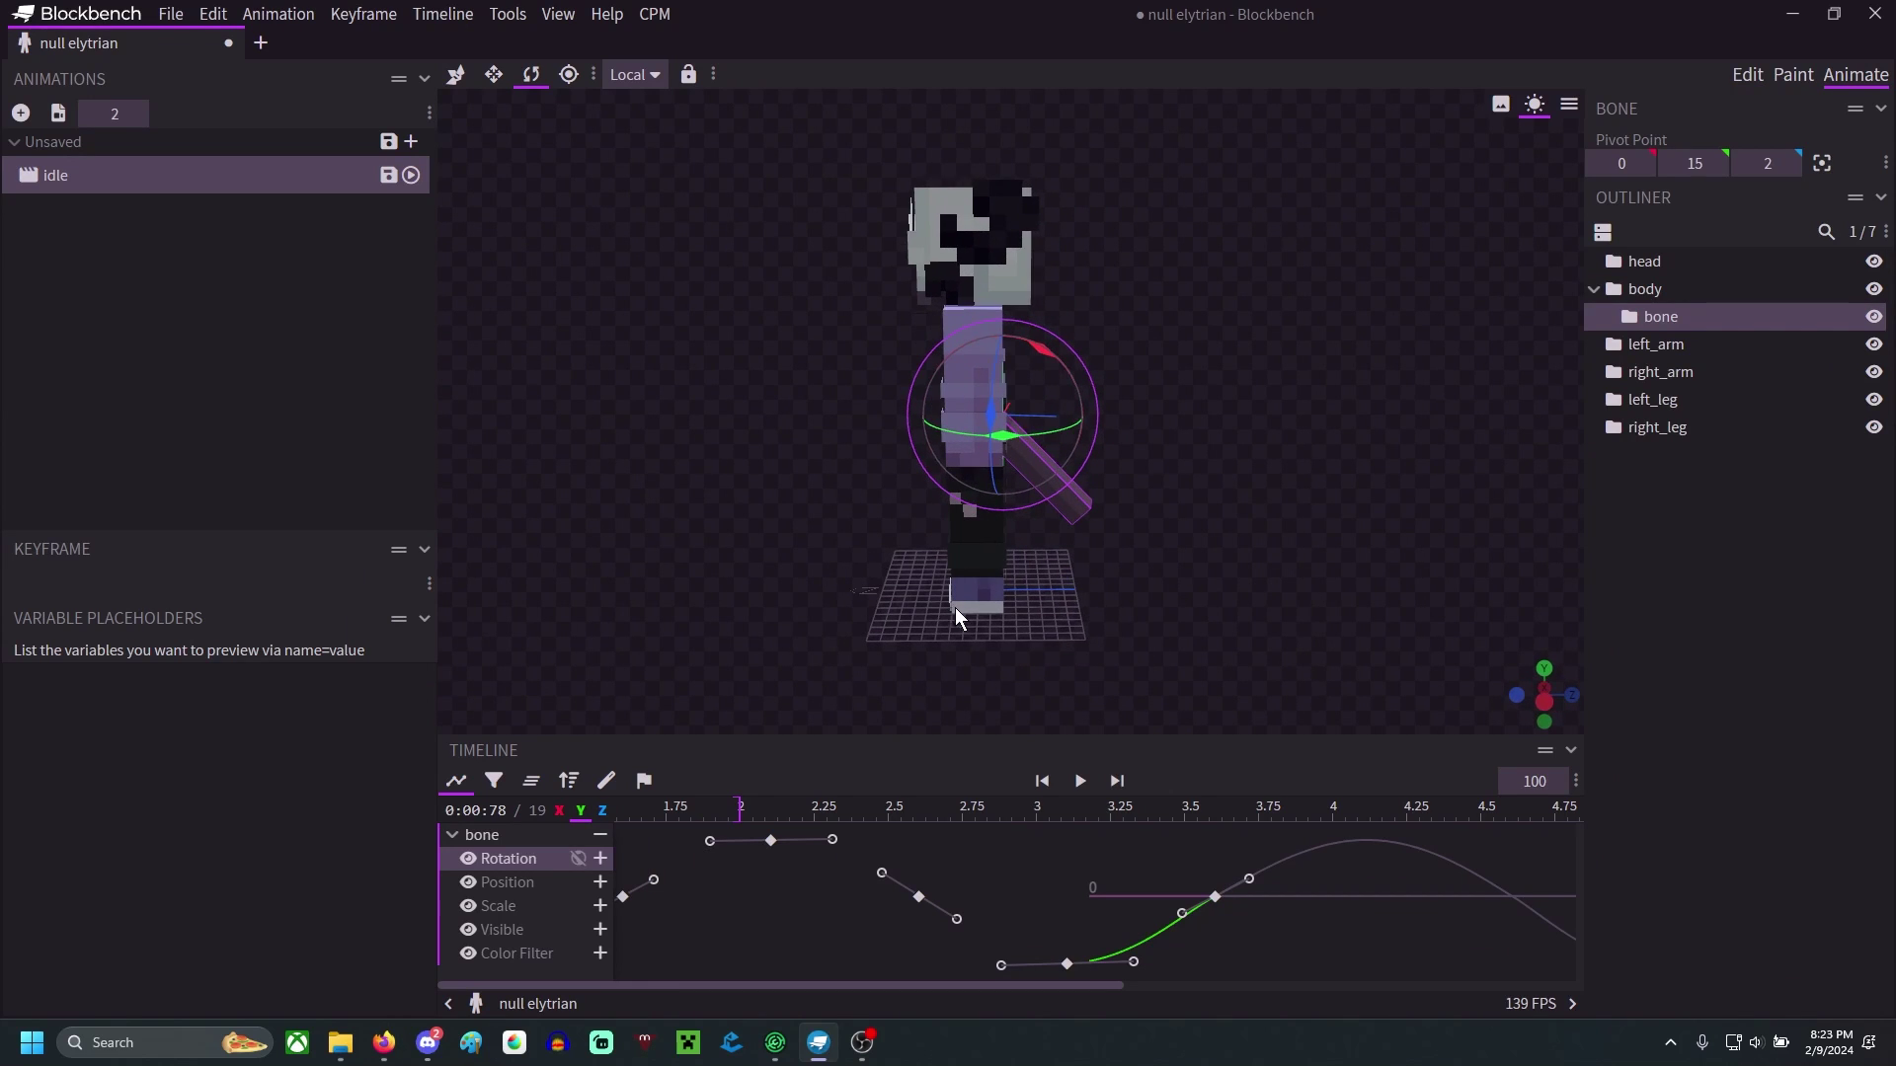
- Save the idle animation to its own file named 'null test'
{"action": "left_click", "coordinate": [388, 176]}
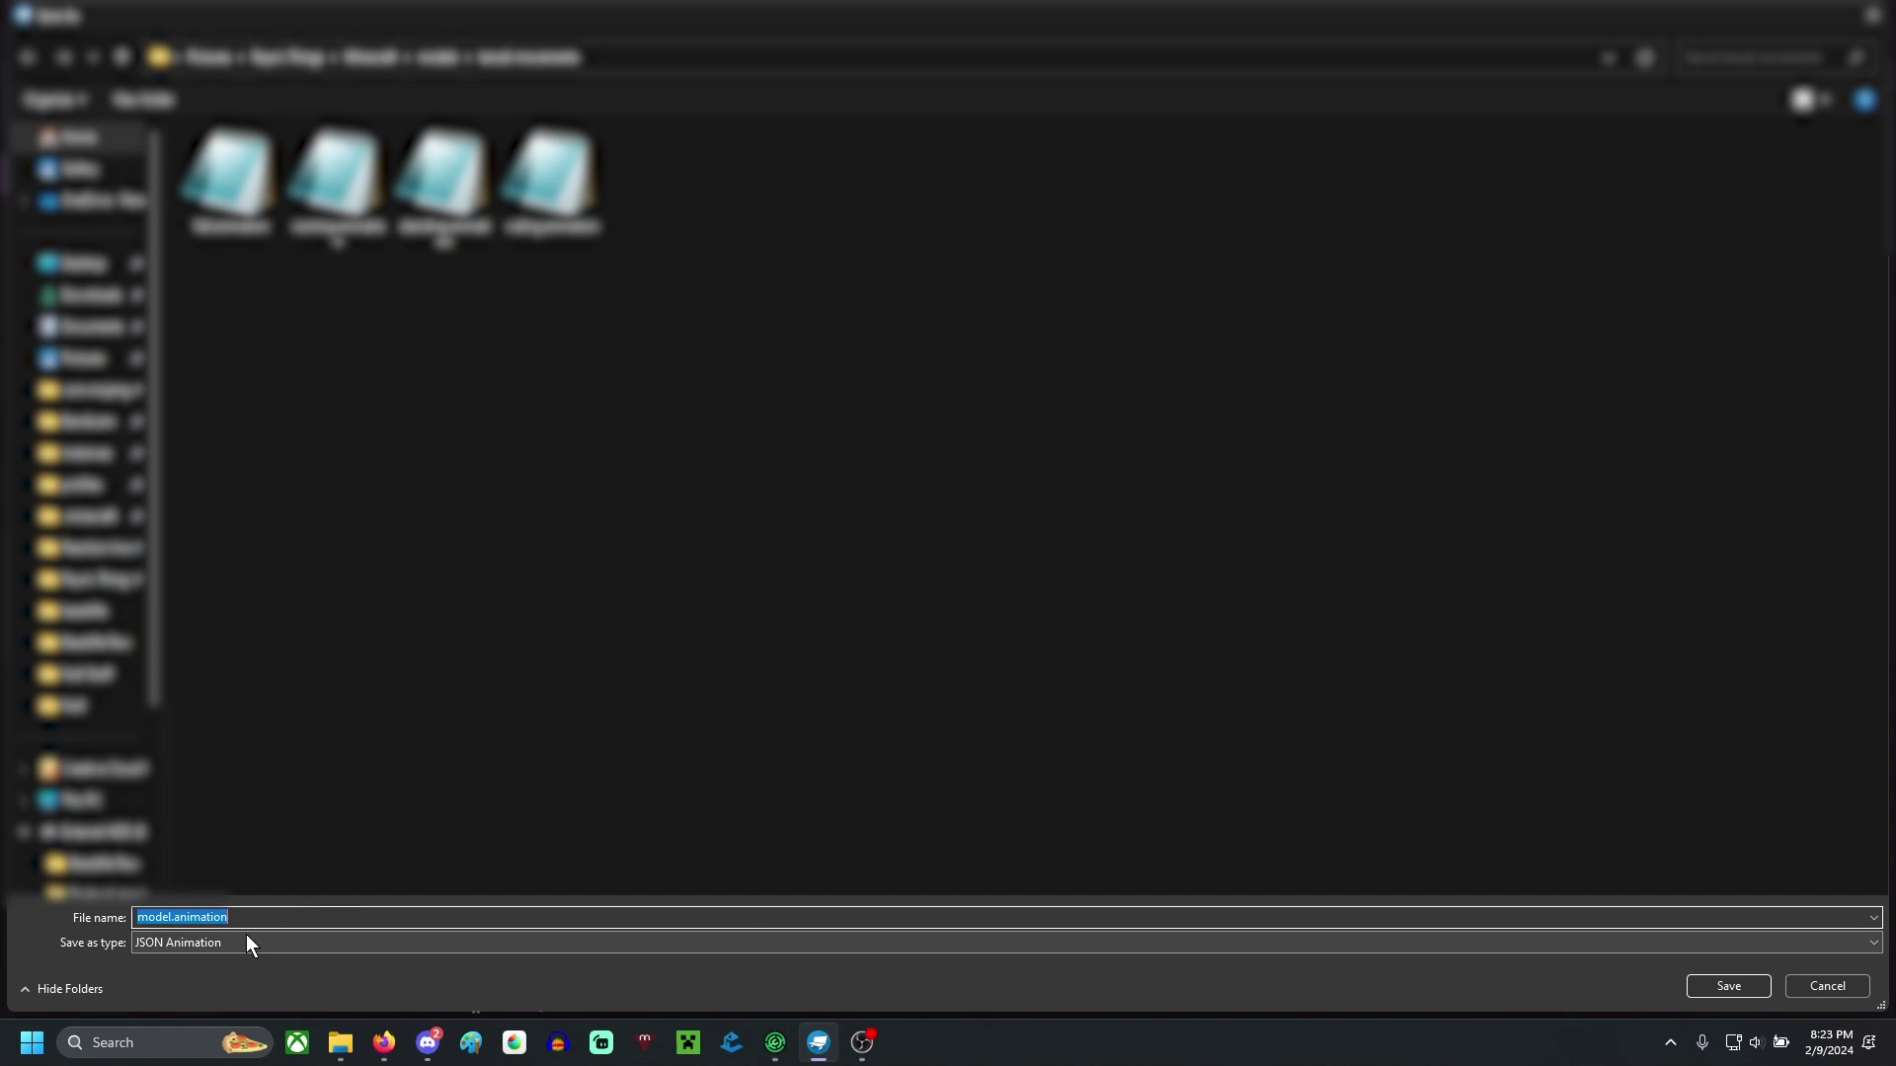
{"action": "type", "text": "null test"}
{"action": "key", "text": "Return"}
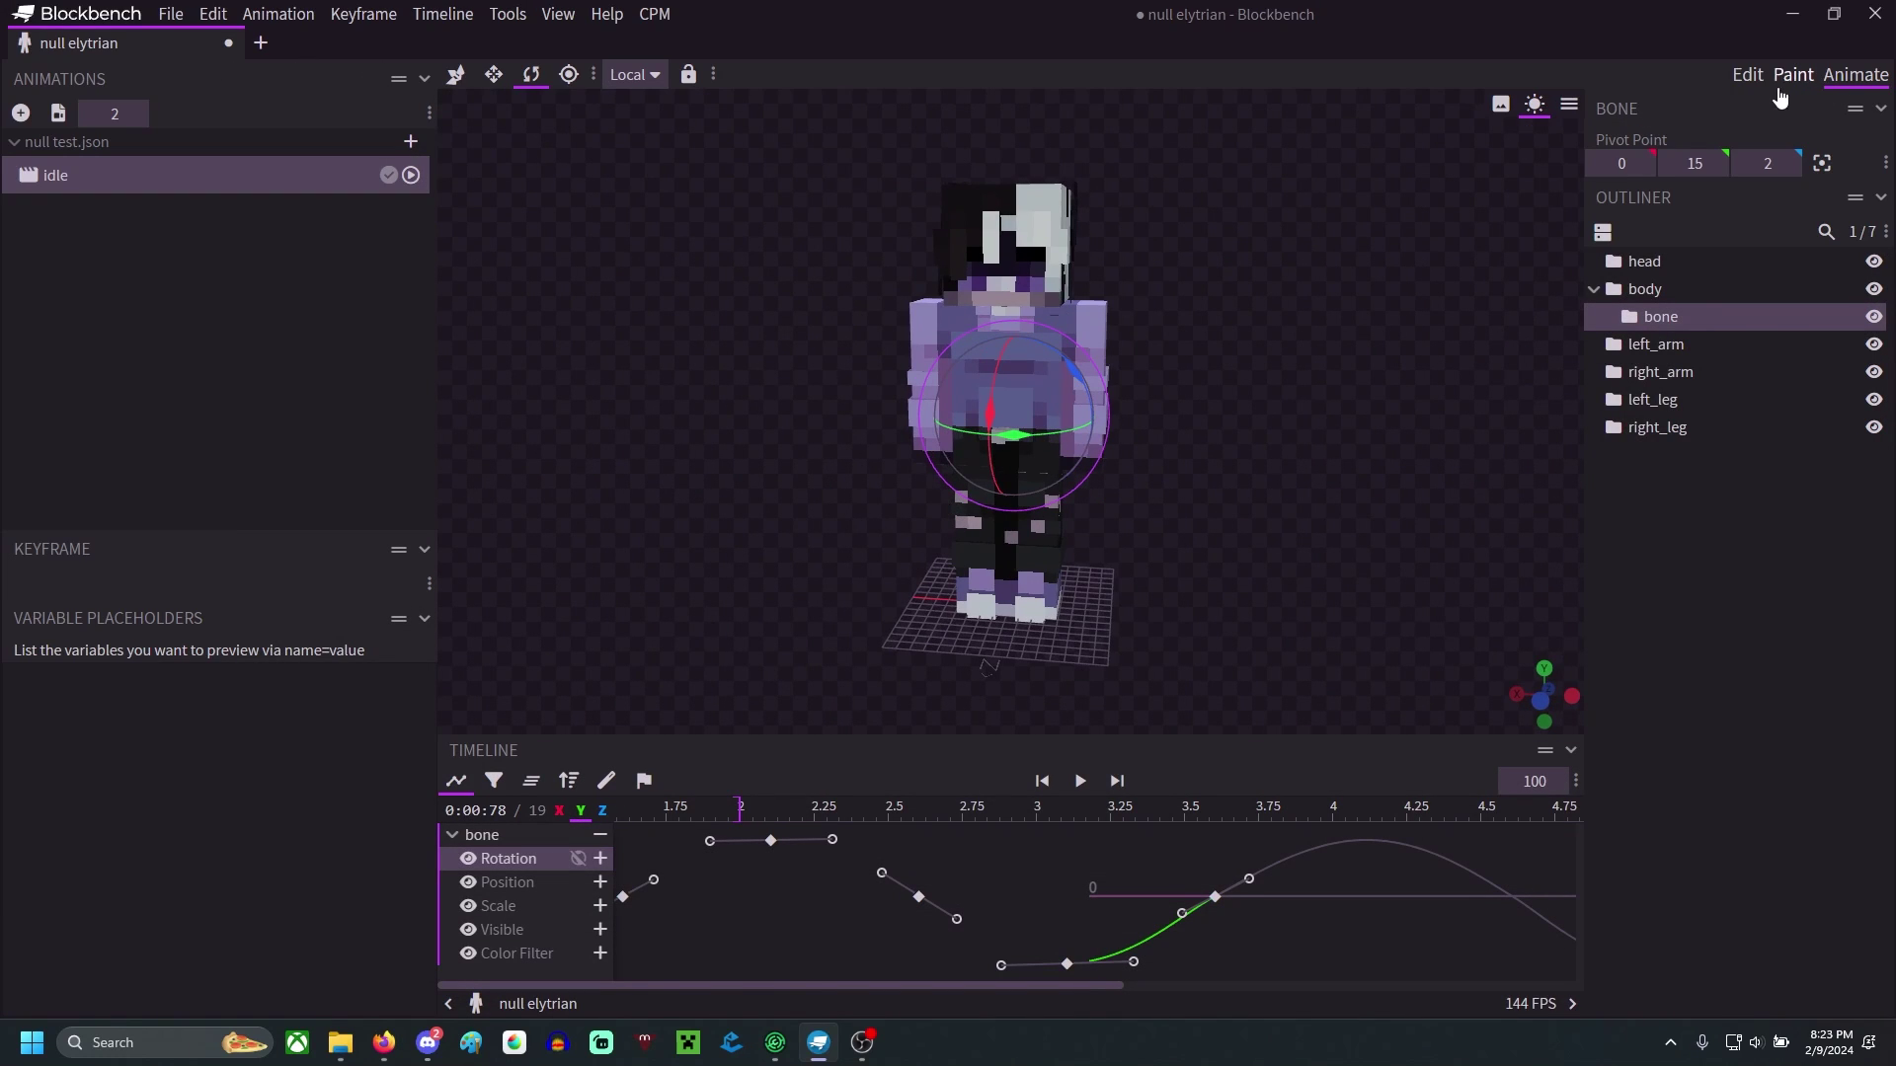
- Return to Edit mode and start exporting the model from the File menu
{"action": "left_click", "coordinate": [1747, 75]}
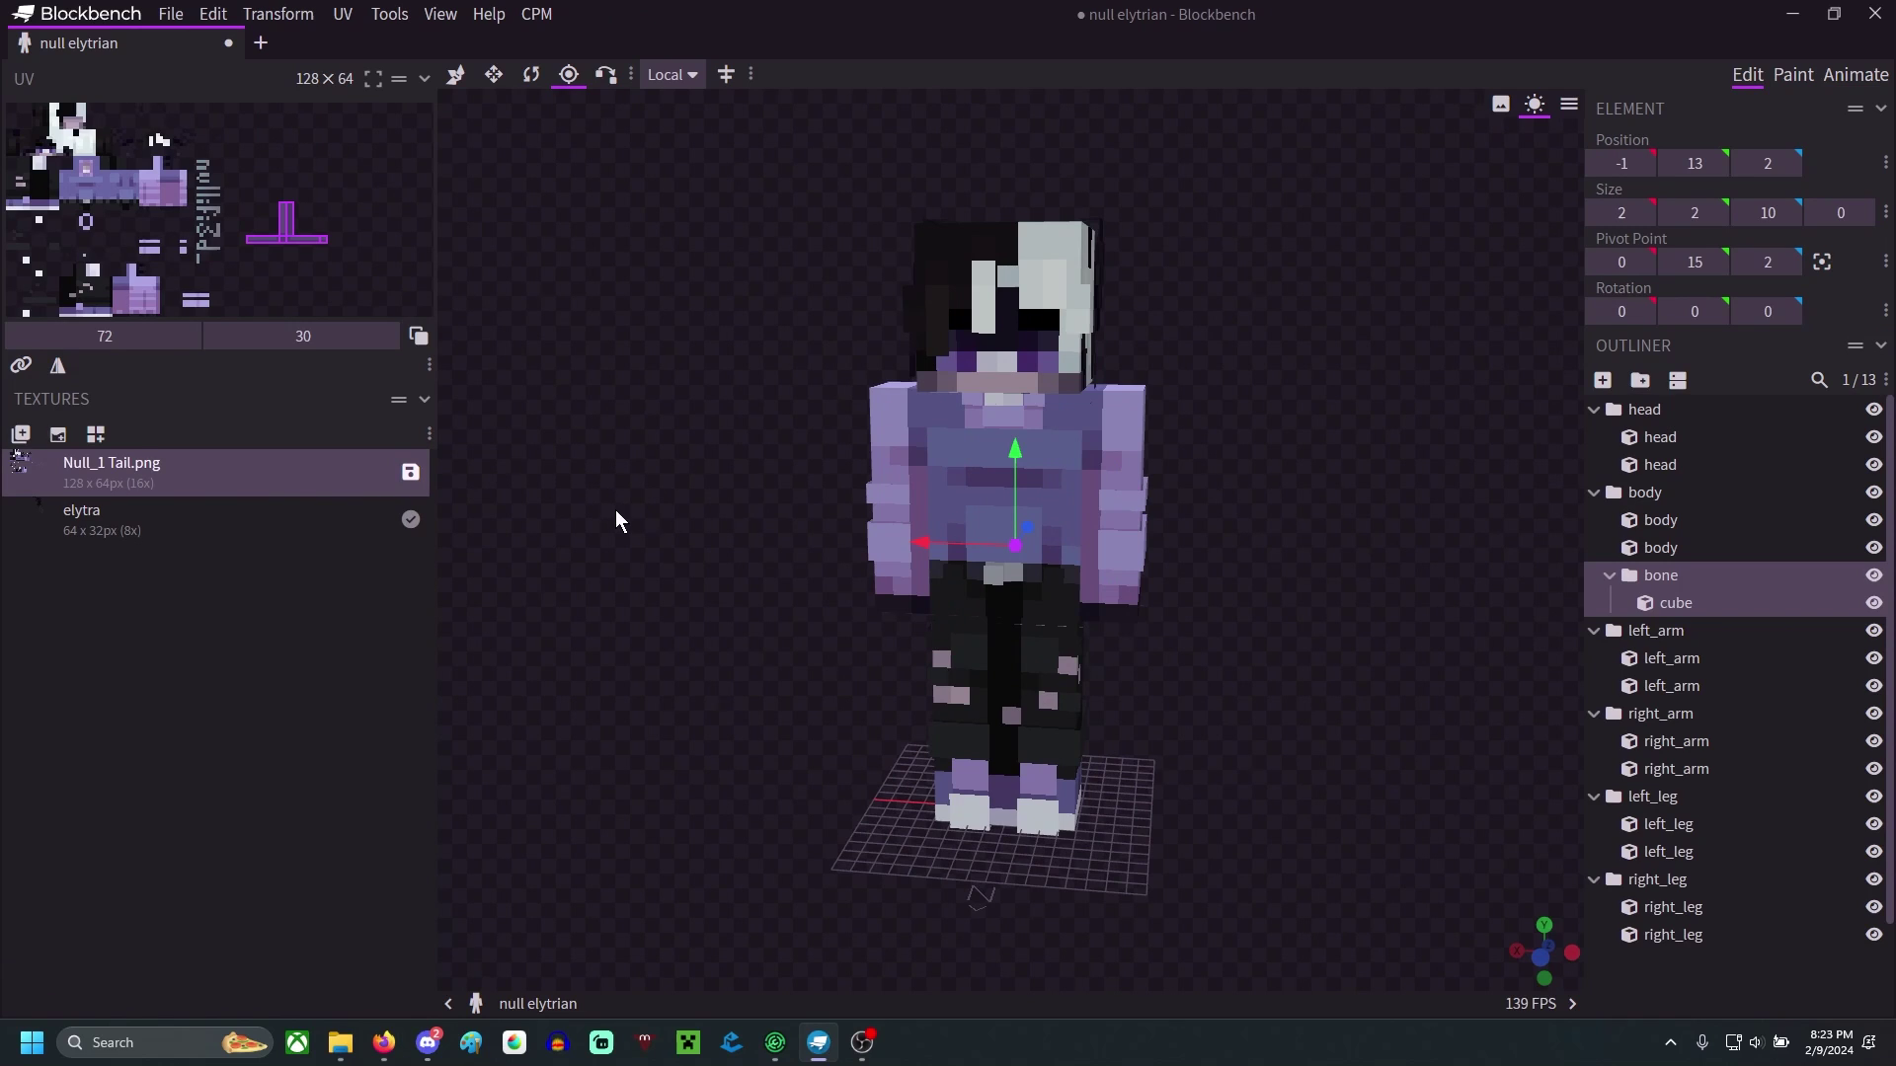
{"action": "left_click_drag", "start_coordinate": [618, 523], "coordinate": [766, 551]}
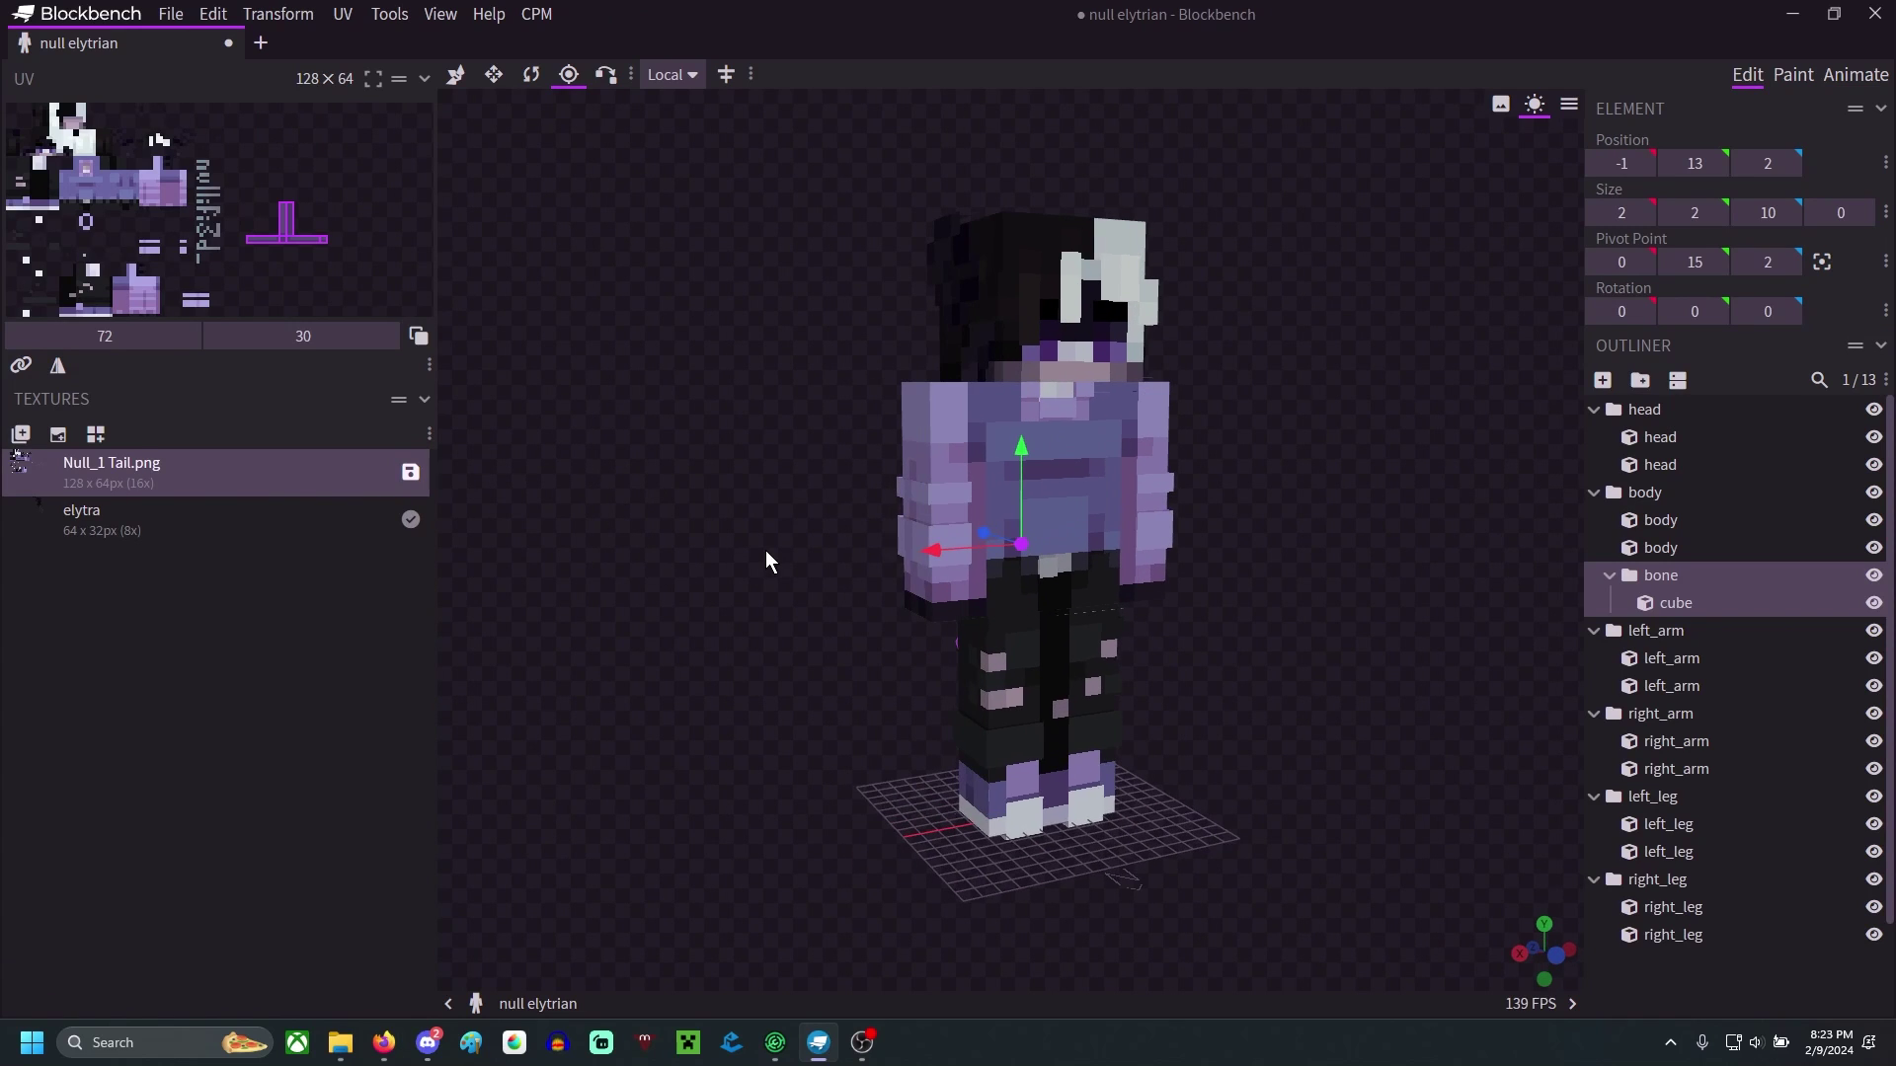
{"action": "left_click", "coordinate": [178, 20]}
{"action": "mouse_move", "coordinate": [257, 402]}
{"action": "left_click", "coordinate": [685, 579]}
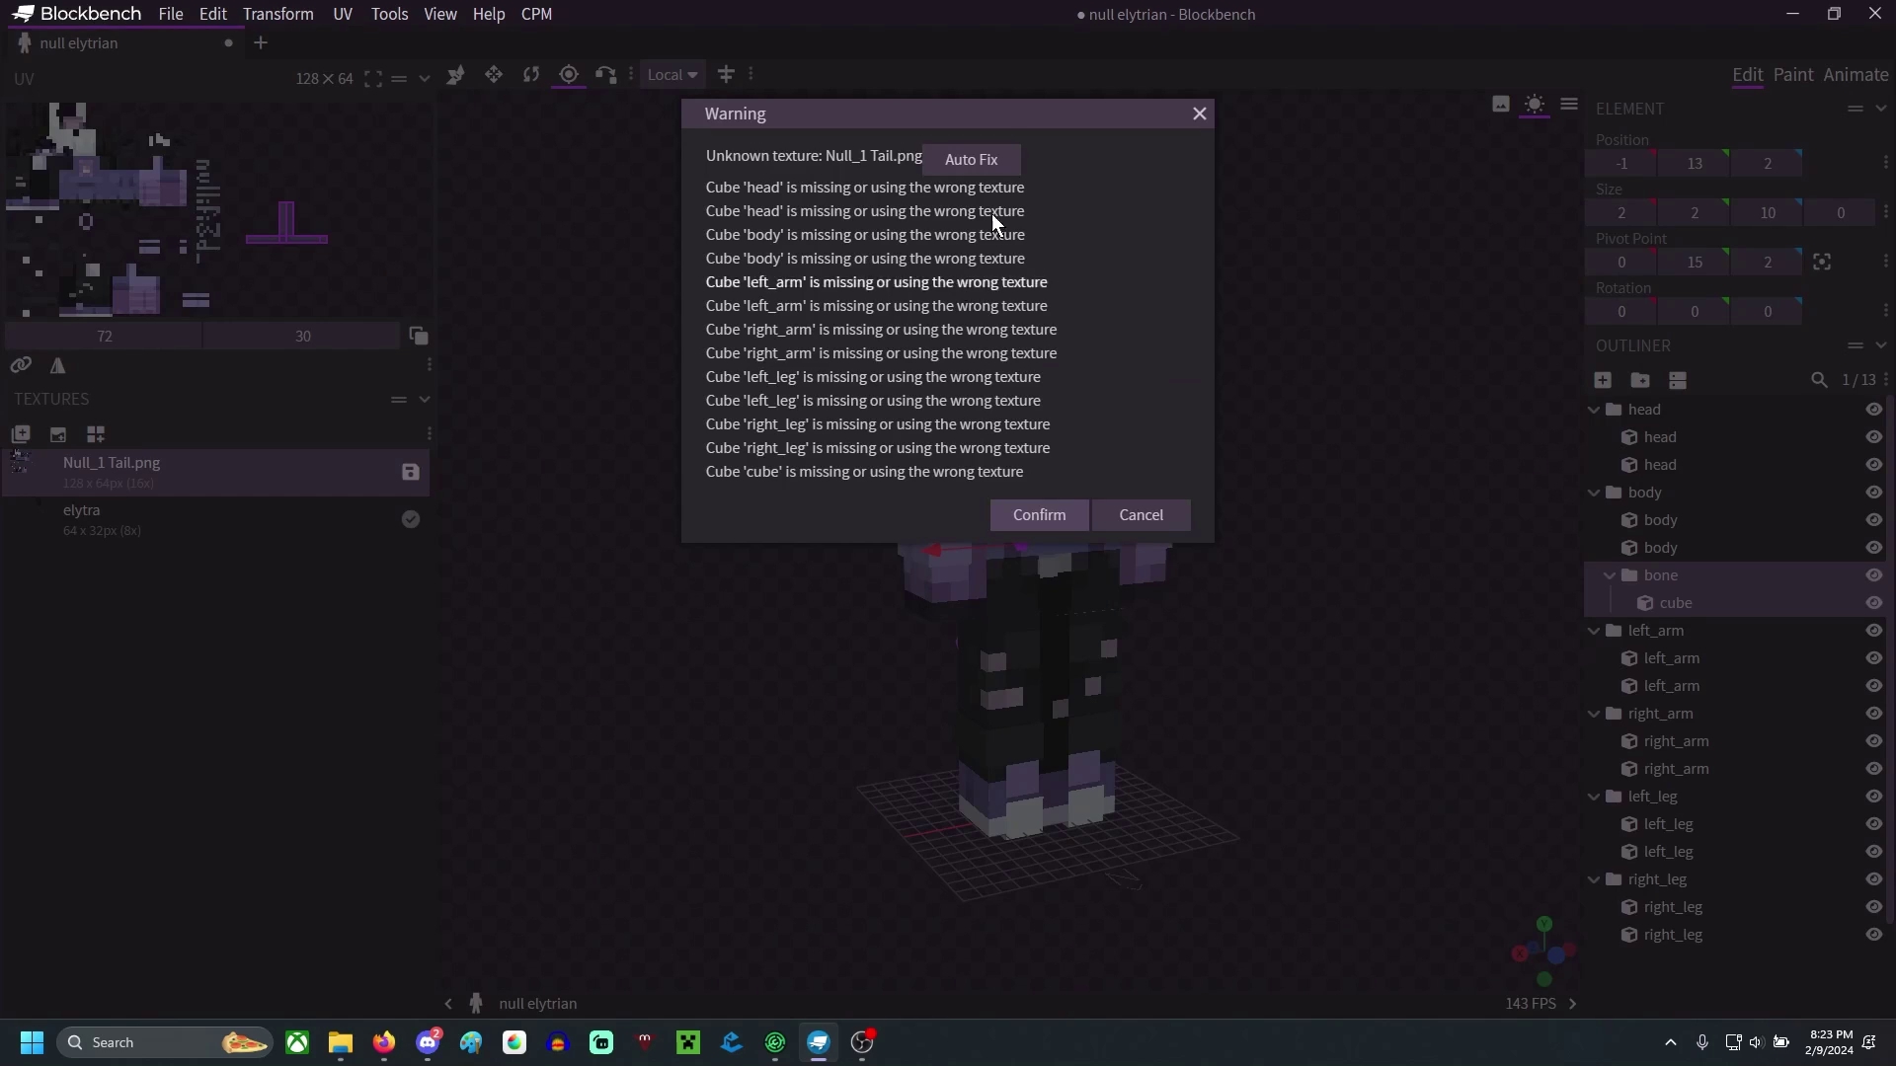
- Auto-fix the missing texture by assigning Null_1 Tail.png as the Skin texture
{"action": "left_click", "coordinate": [999, 168]}
{"action": "left_click", "coordinate": [999, 168]}
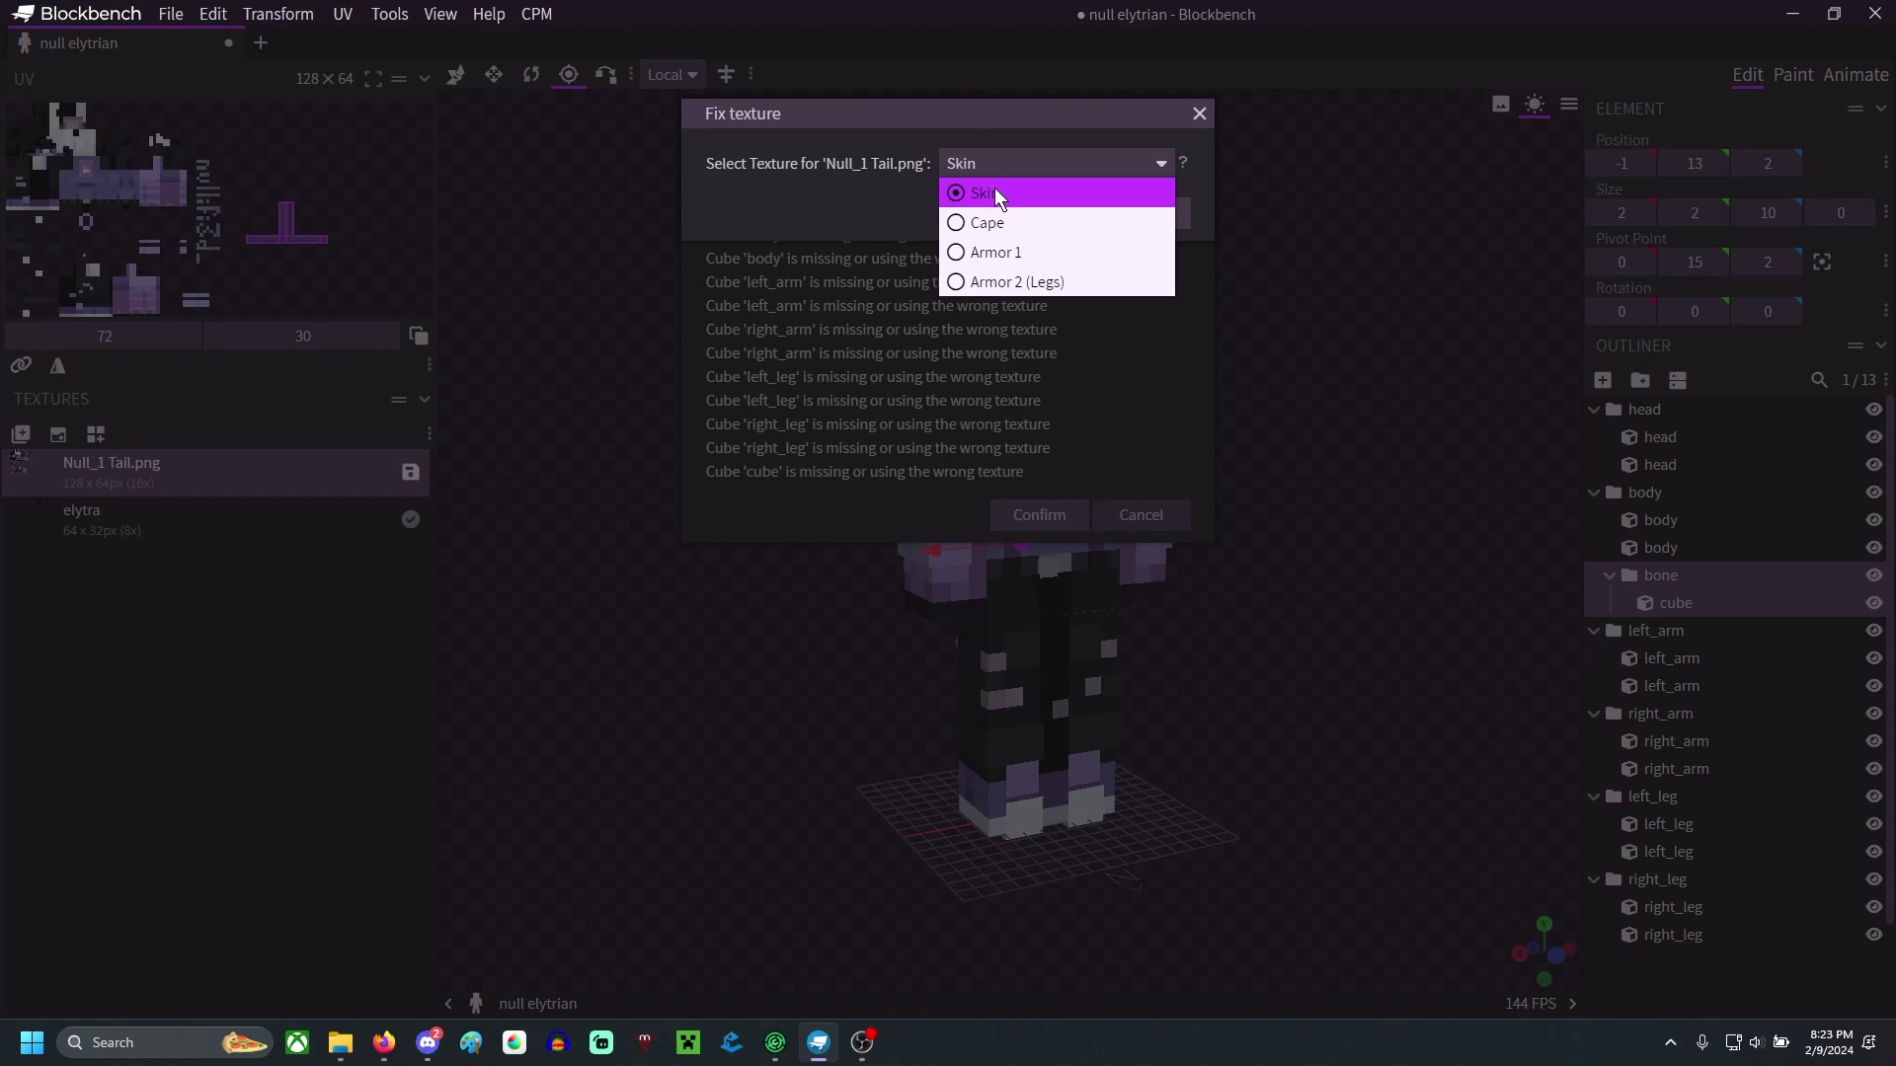
{"action": "left_click", "coordinate": [993, 192]}
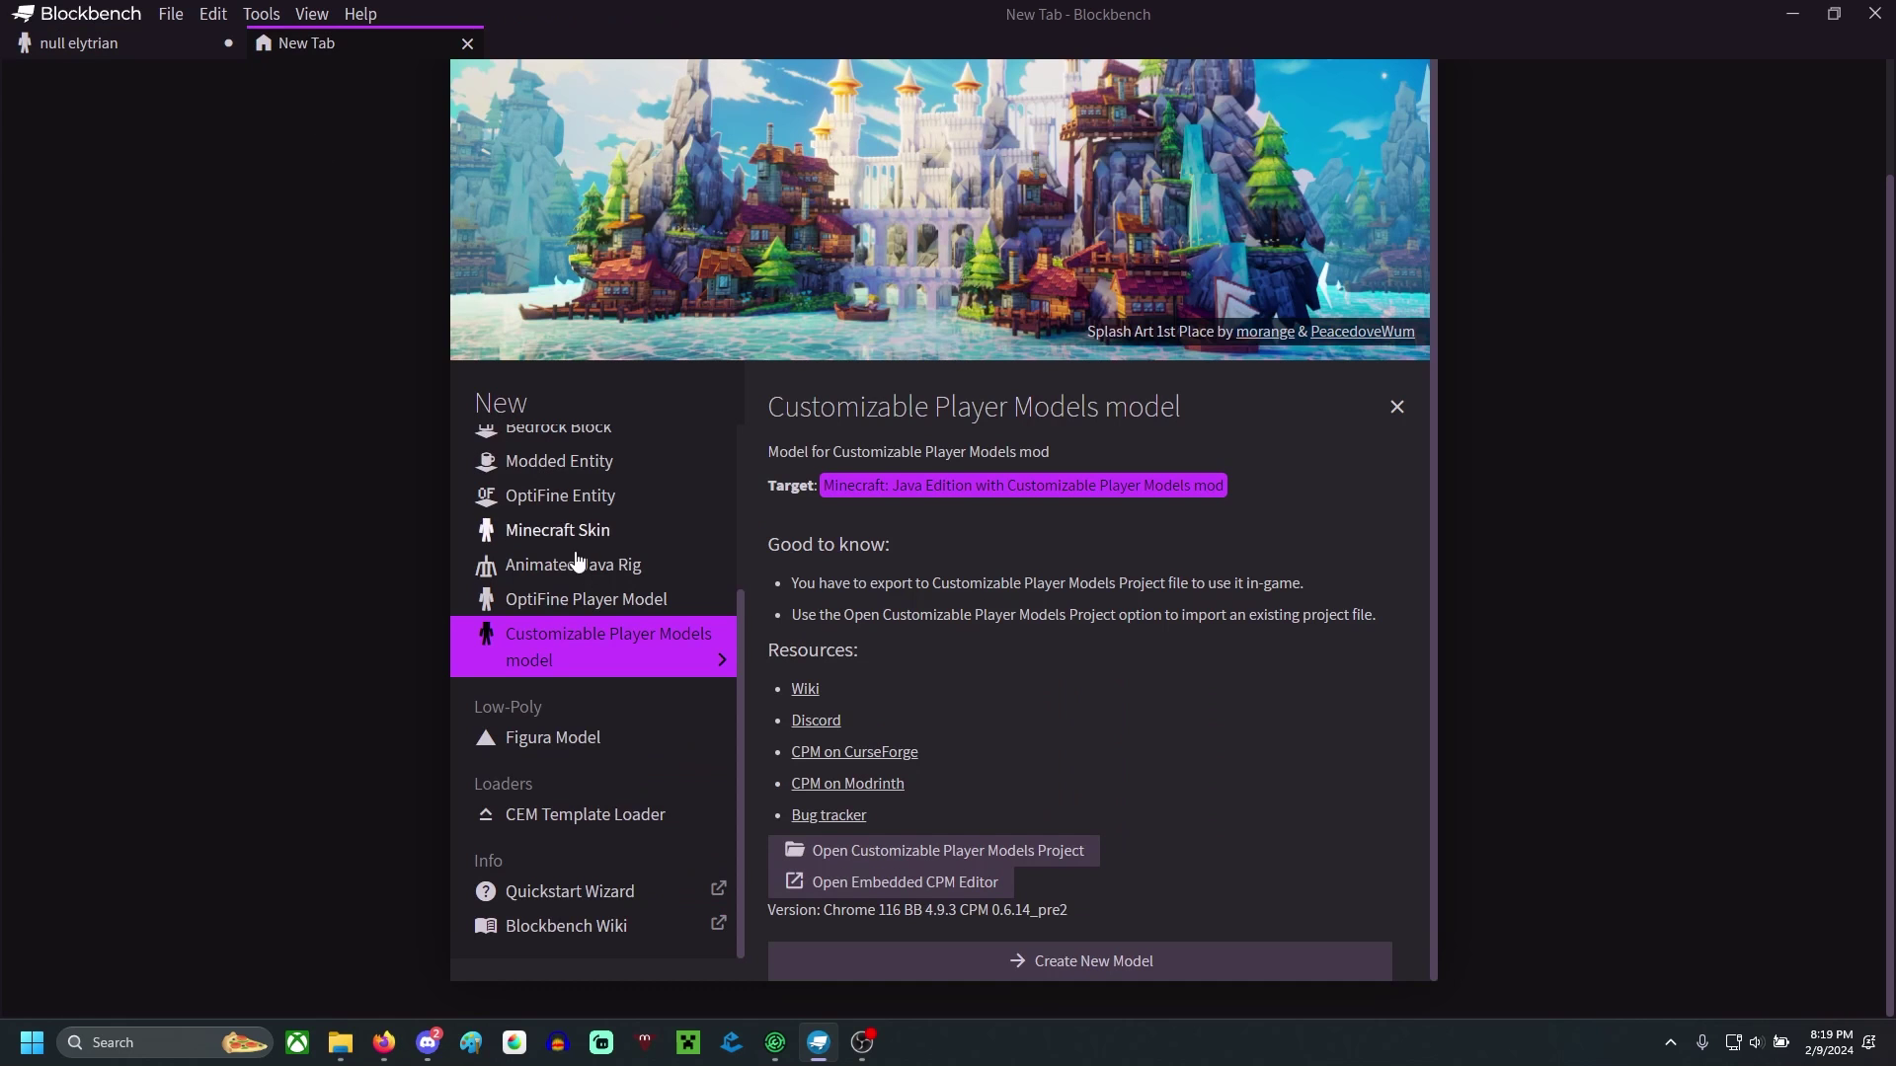
- Create a new model in the Generic Model format
{"action": "scroll", "coordinate": [632, 654], "scroll_direction": "up", "scroll_amount": 3}
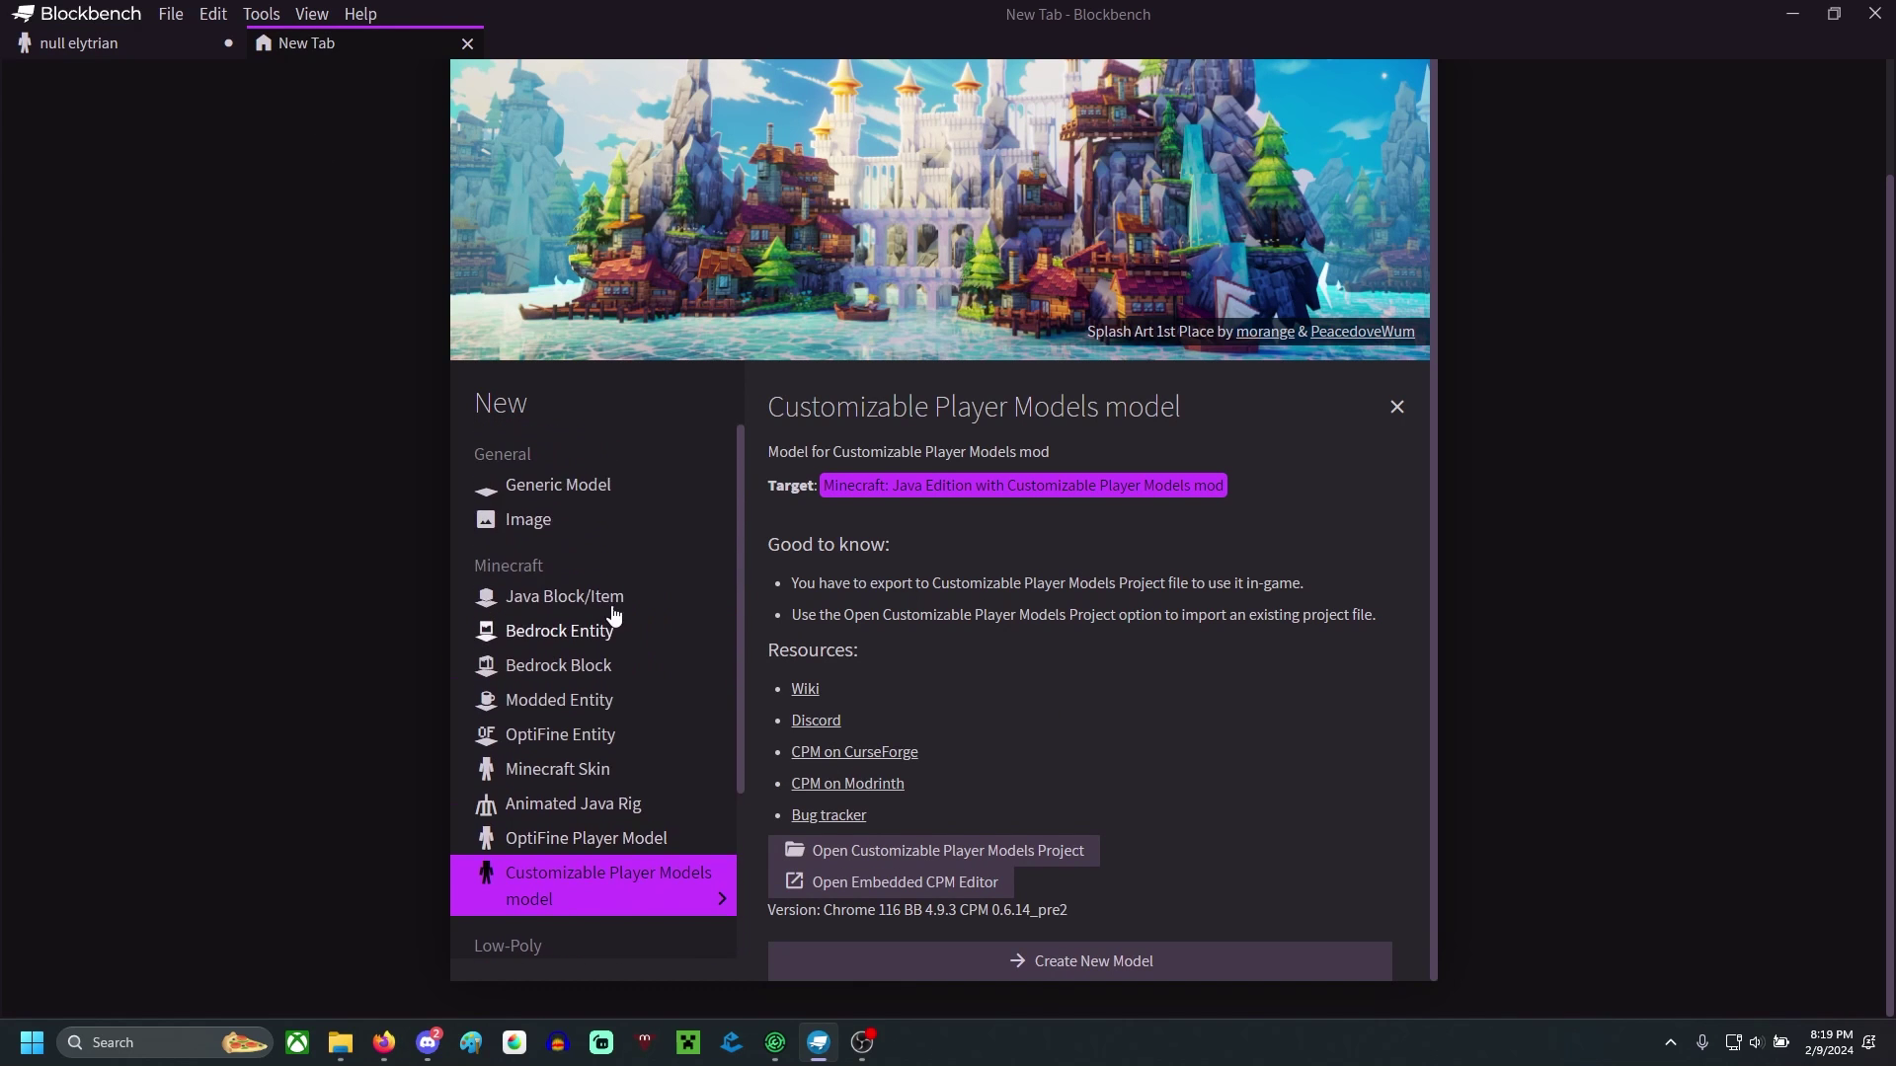
{"action": "left_click", "coordinate": [572, 494]}
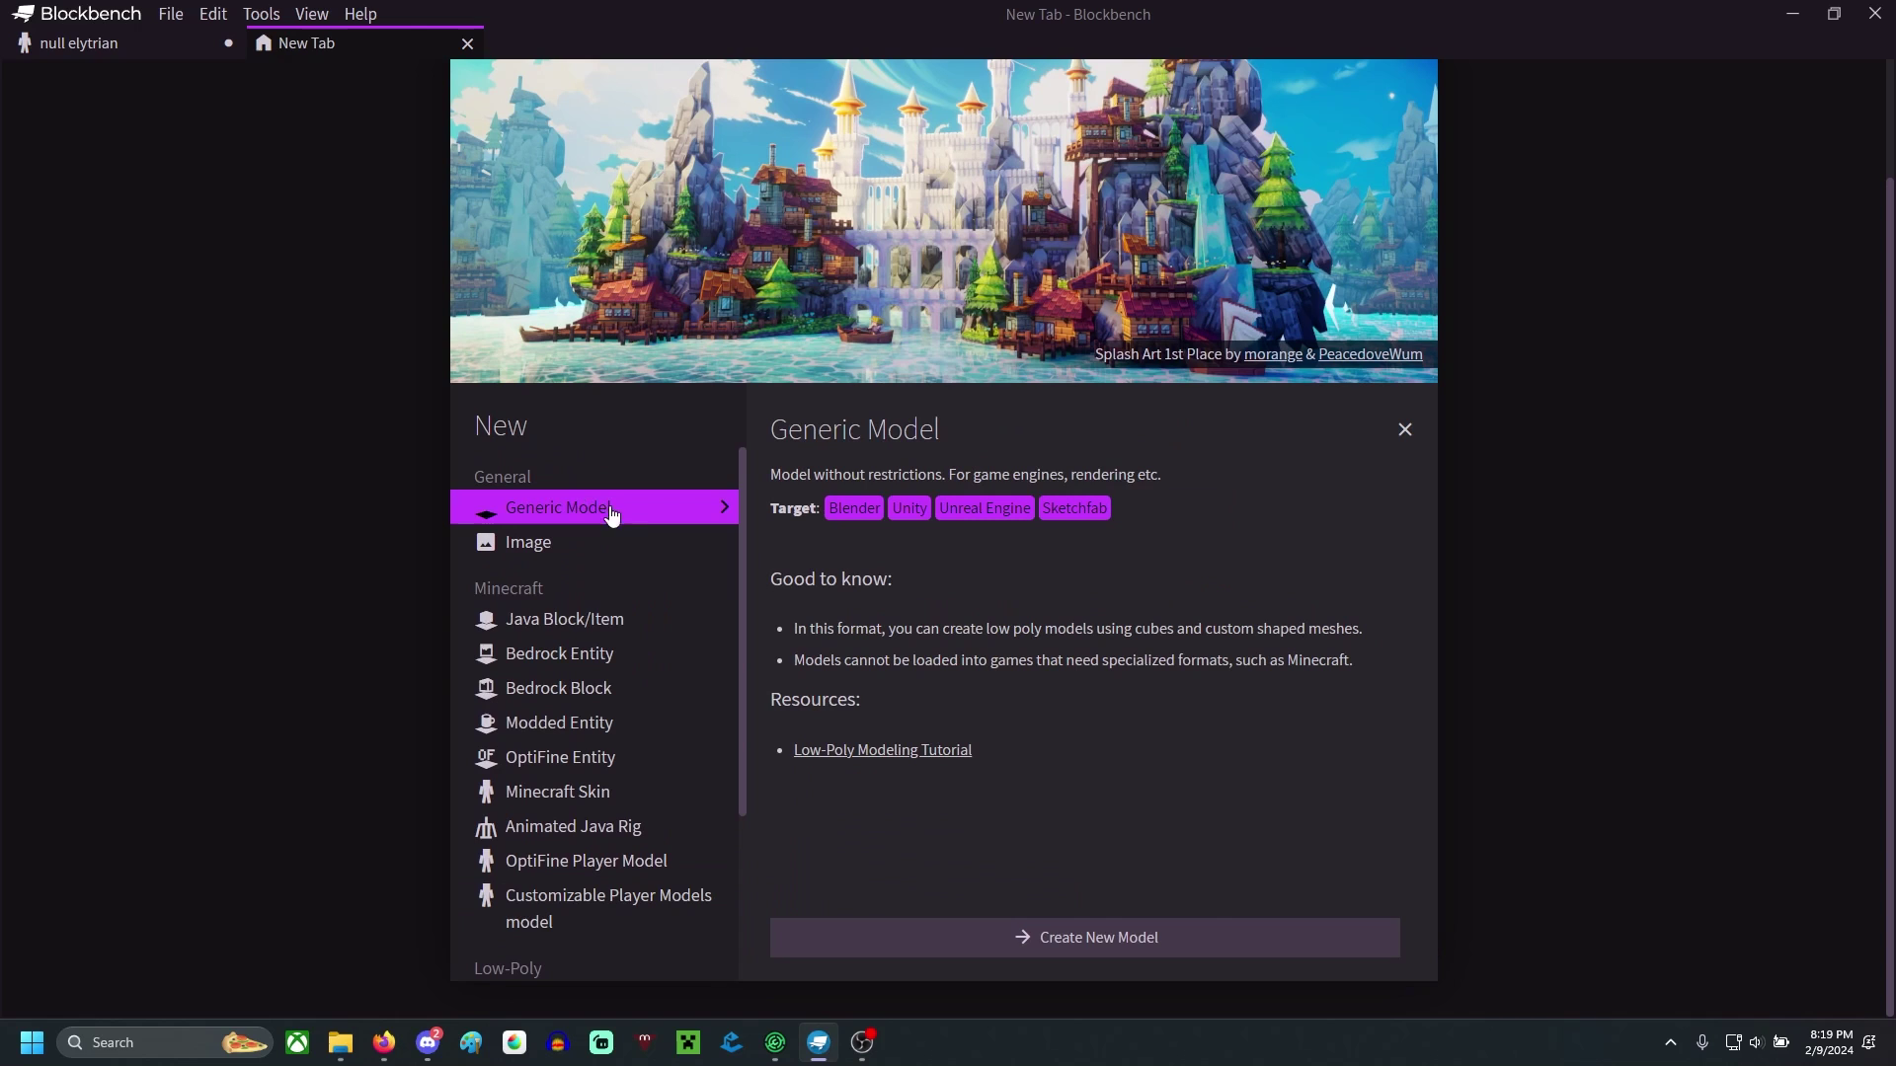
{"action": "left_click", "coordinate": [1065, 937]}
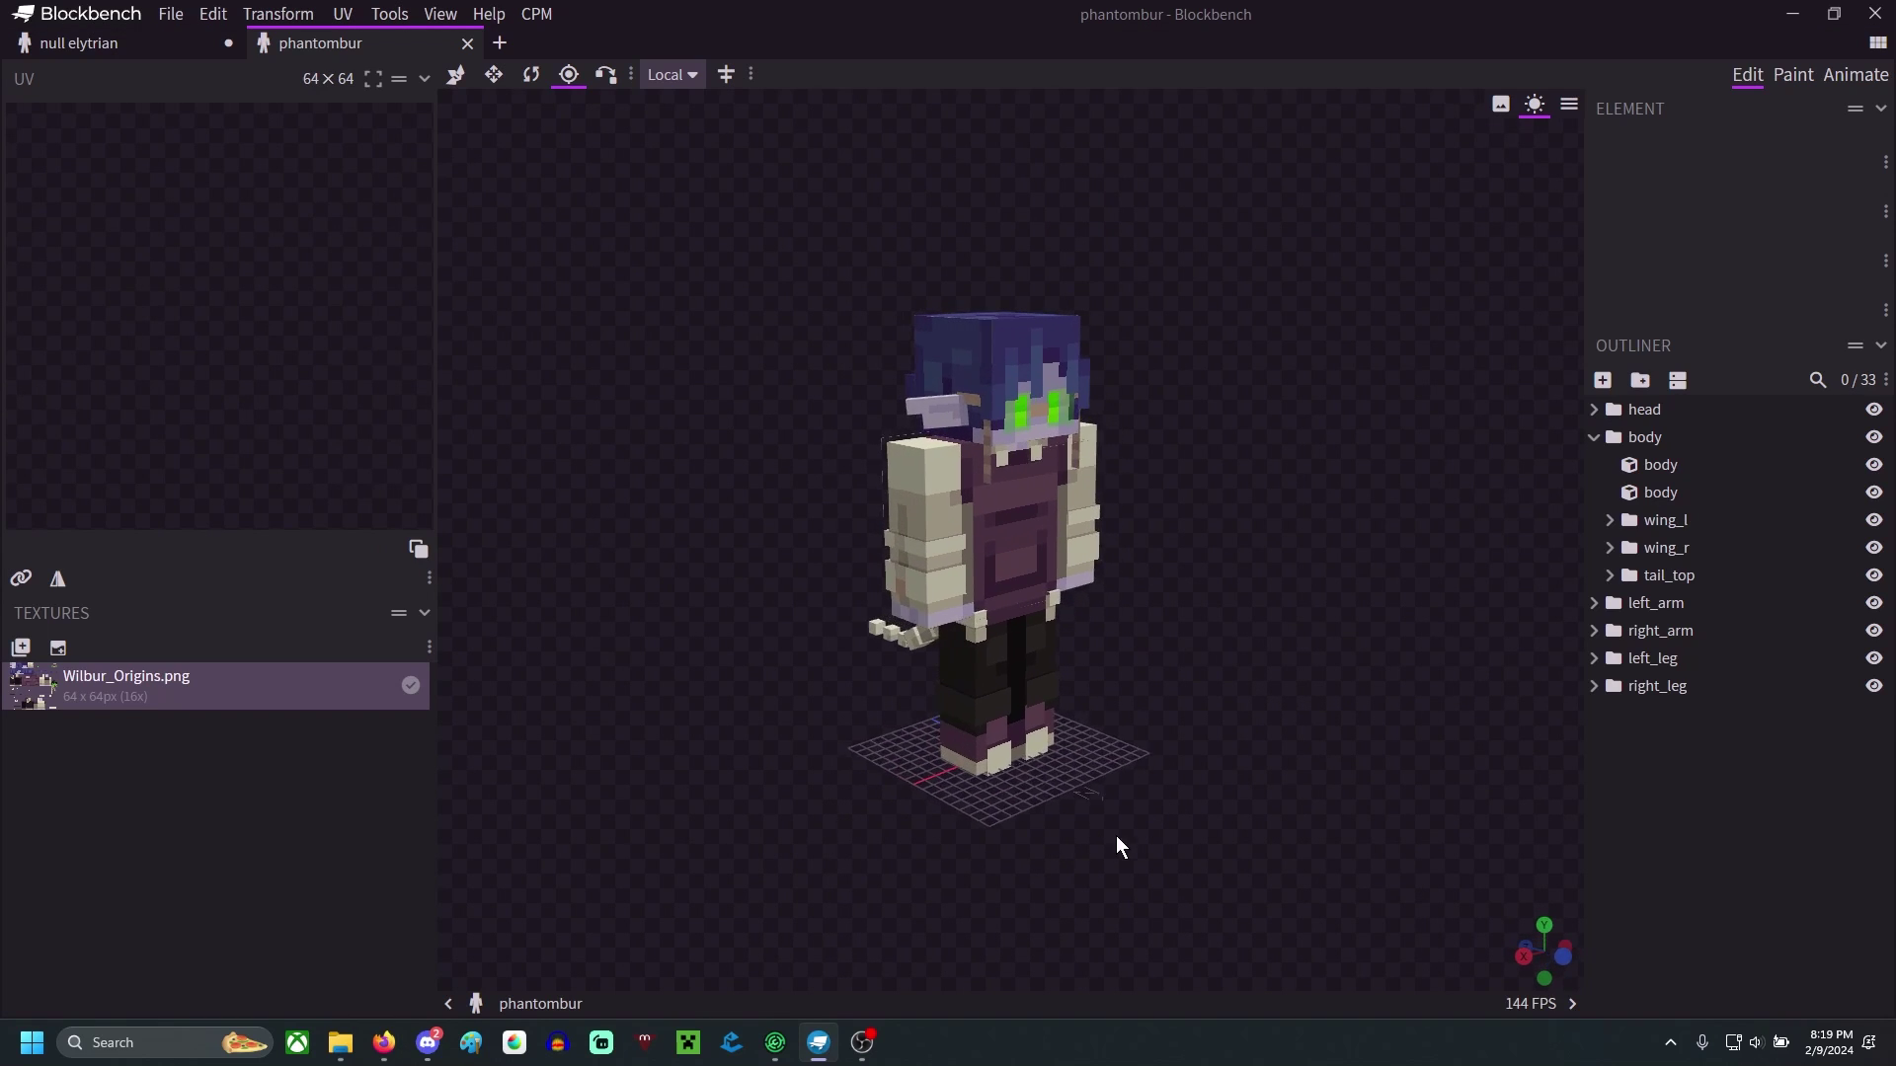
- Orbit around phantombur's tail, then expand the head group and select its outer cube
{"action": "left_click_drag", "start_coordinate": [1132, 844], "coordinate": [839, 900]}
{"action": "left_click_drag", "start_coordinate": [1337, 754], "coordinate": [1074, 644]}
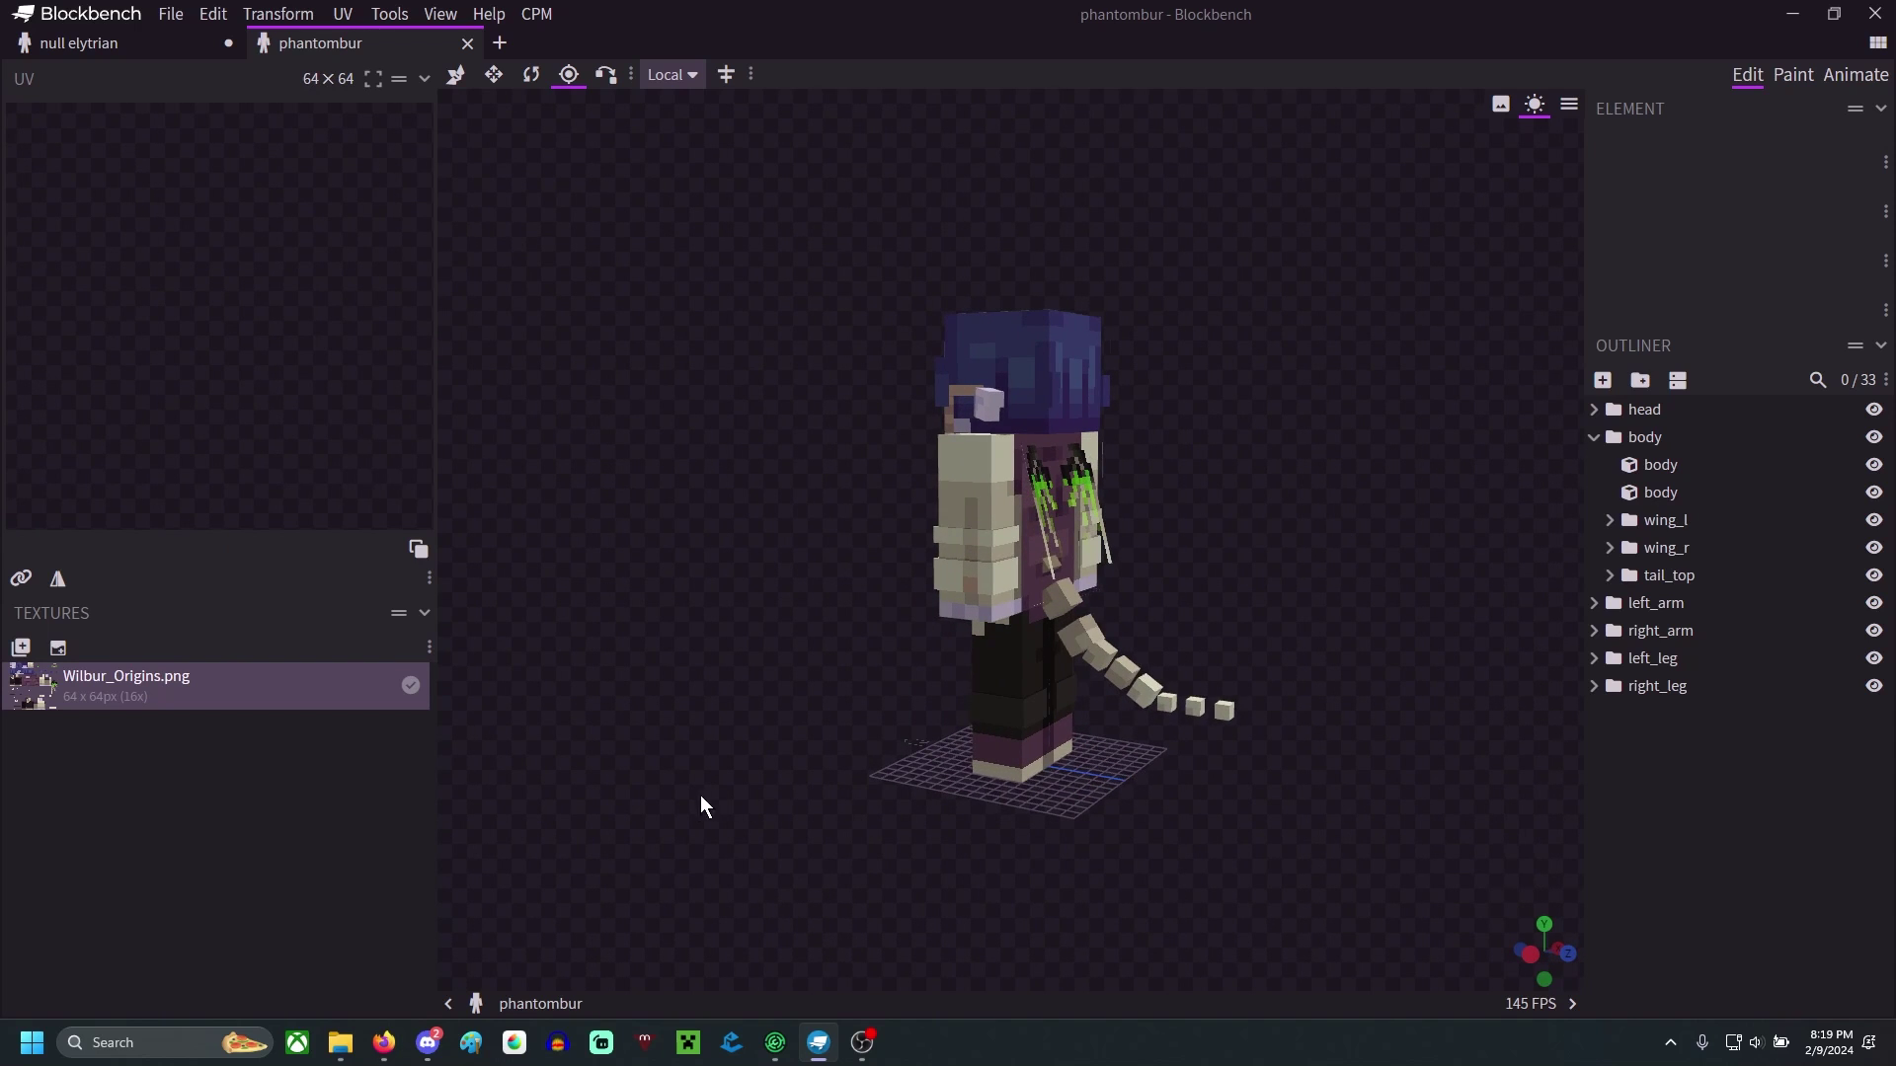
{"action": "left_click_drag", "start_coordinate": [695, 806], "coordinate": [1037, 855]}
{"action": "left_click_drag", "start_coordinate": [1189, 833], "coordinate": [1345, 679]}
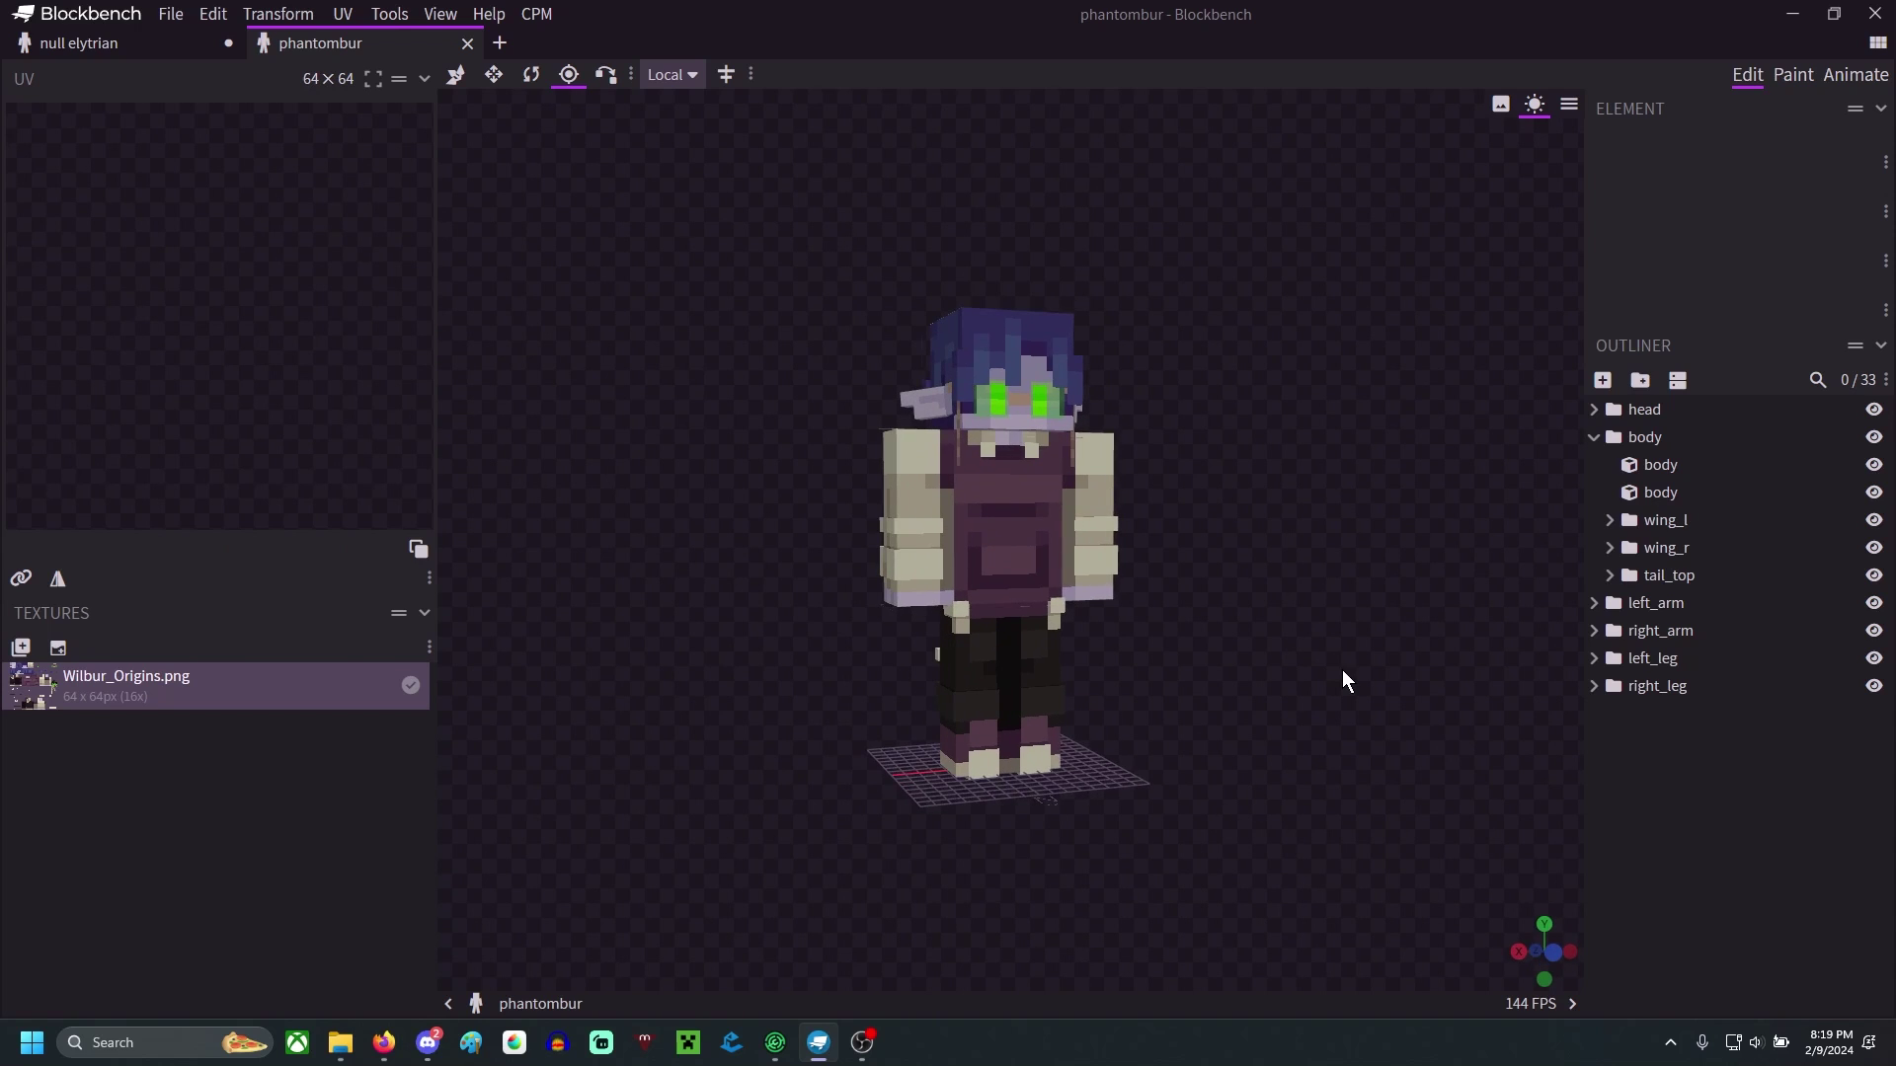
{"action": "left_click", "coordinate": [1594, 411]}
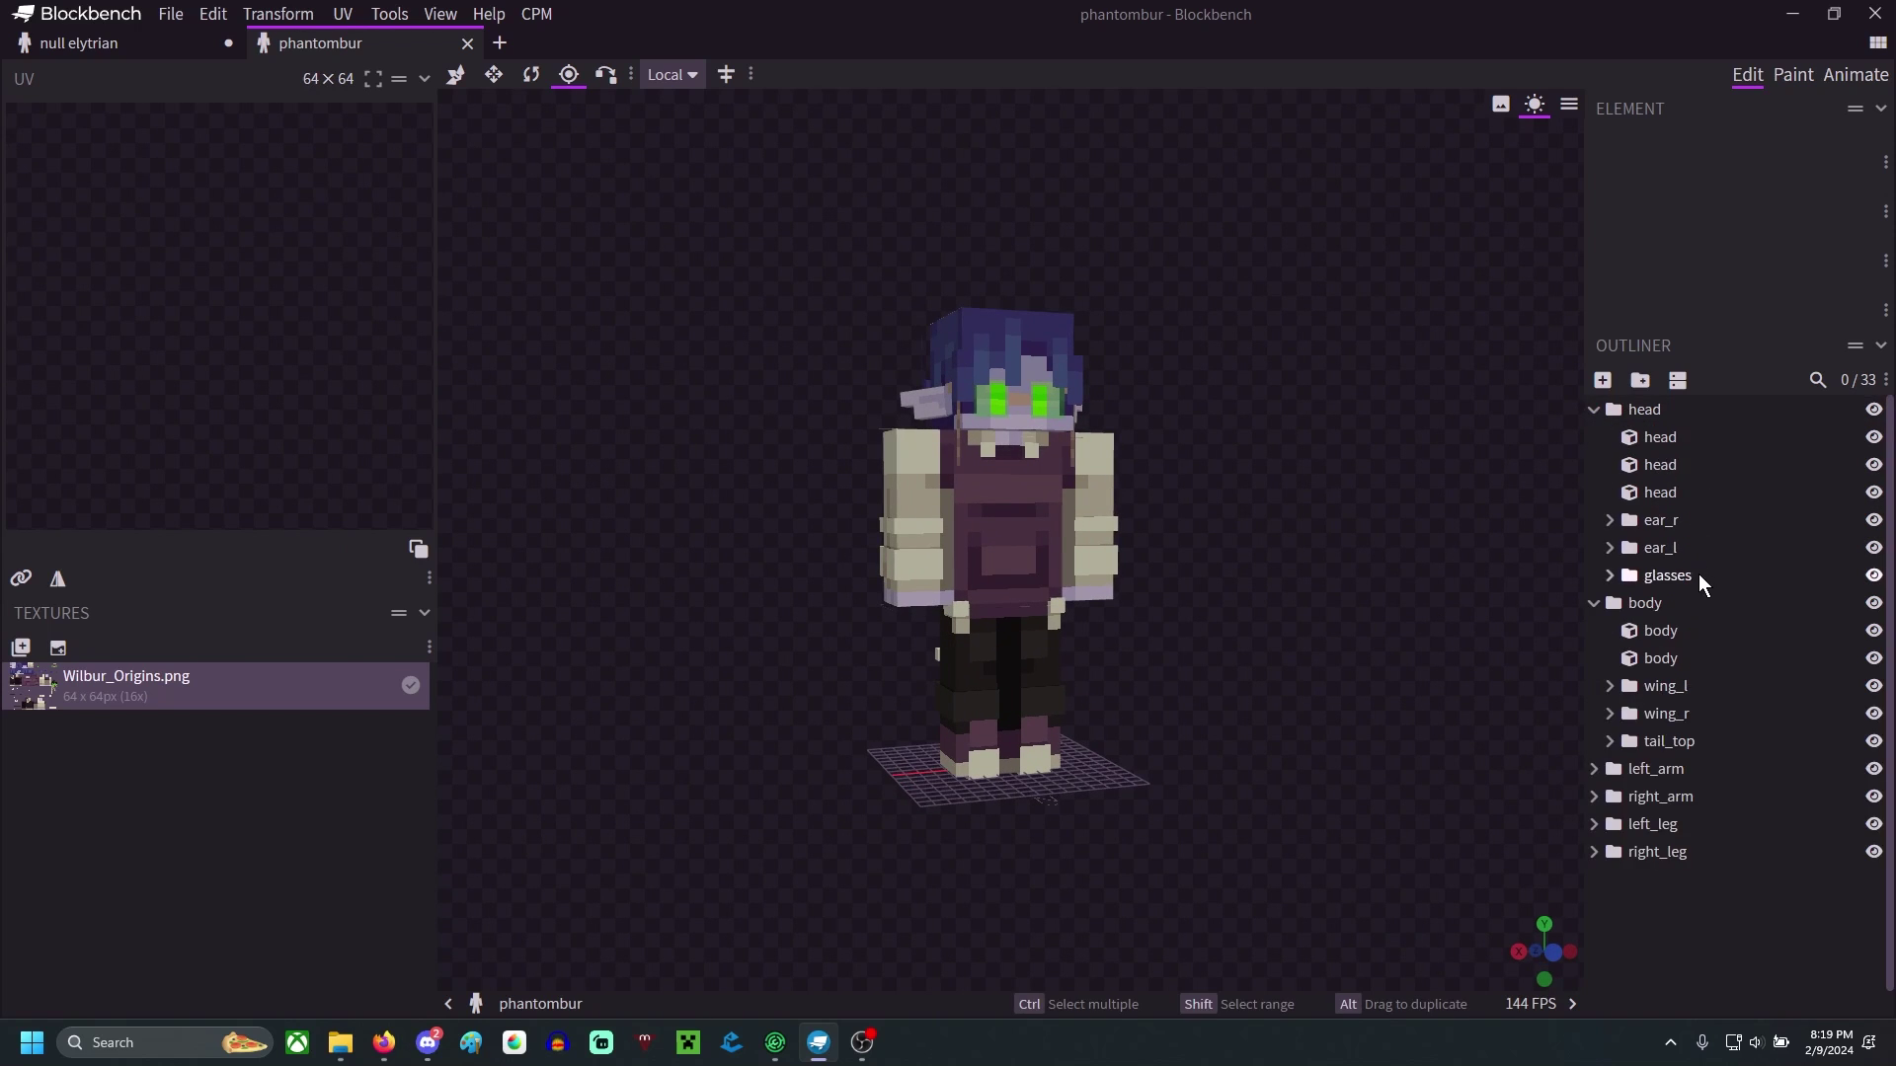
{"action": "left_click", "coordinate": [1690, 496]}
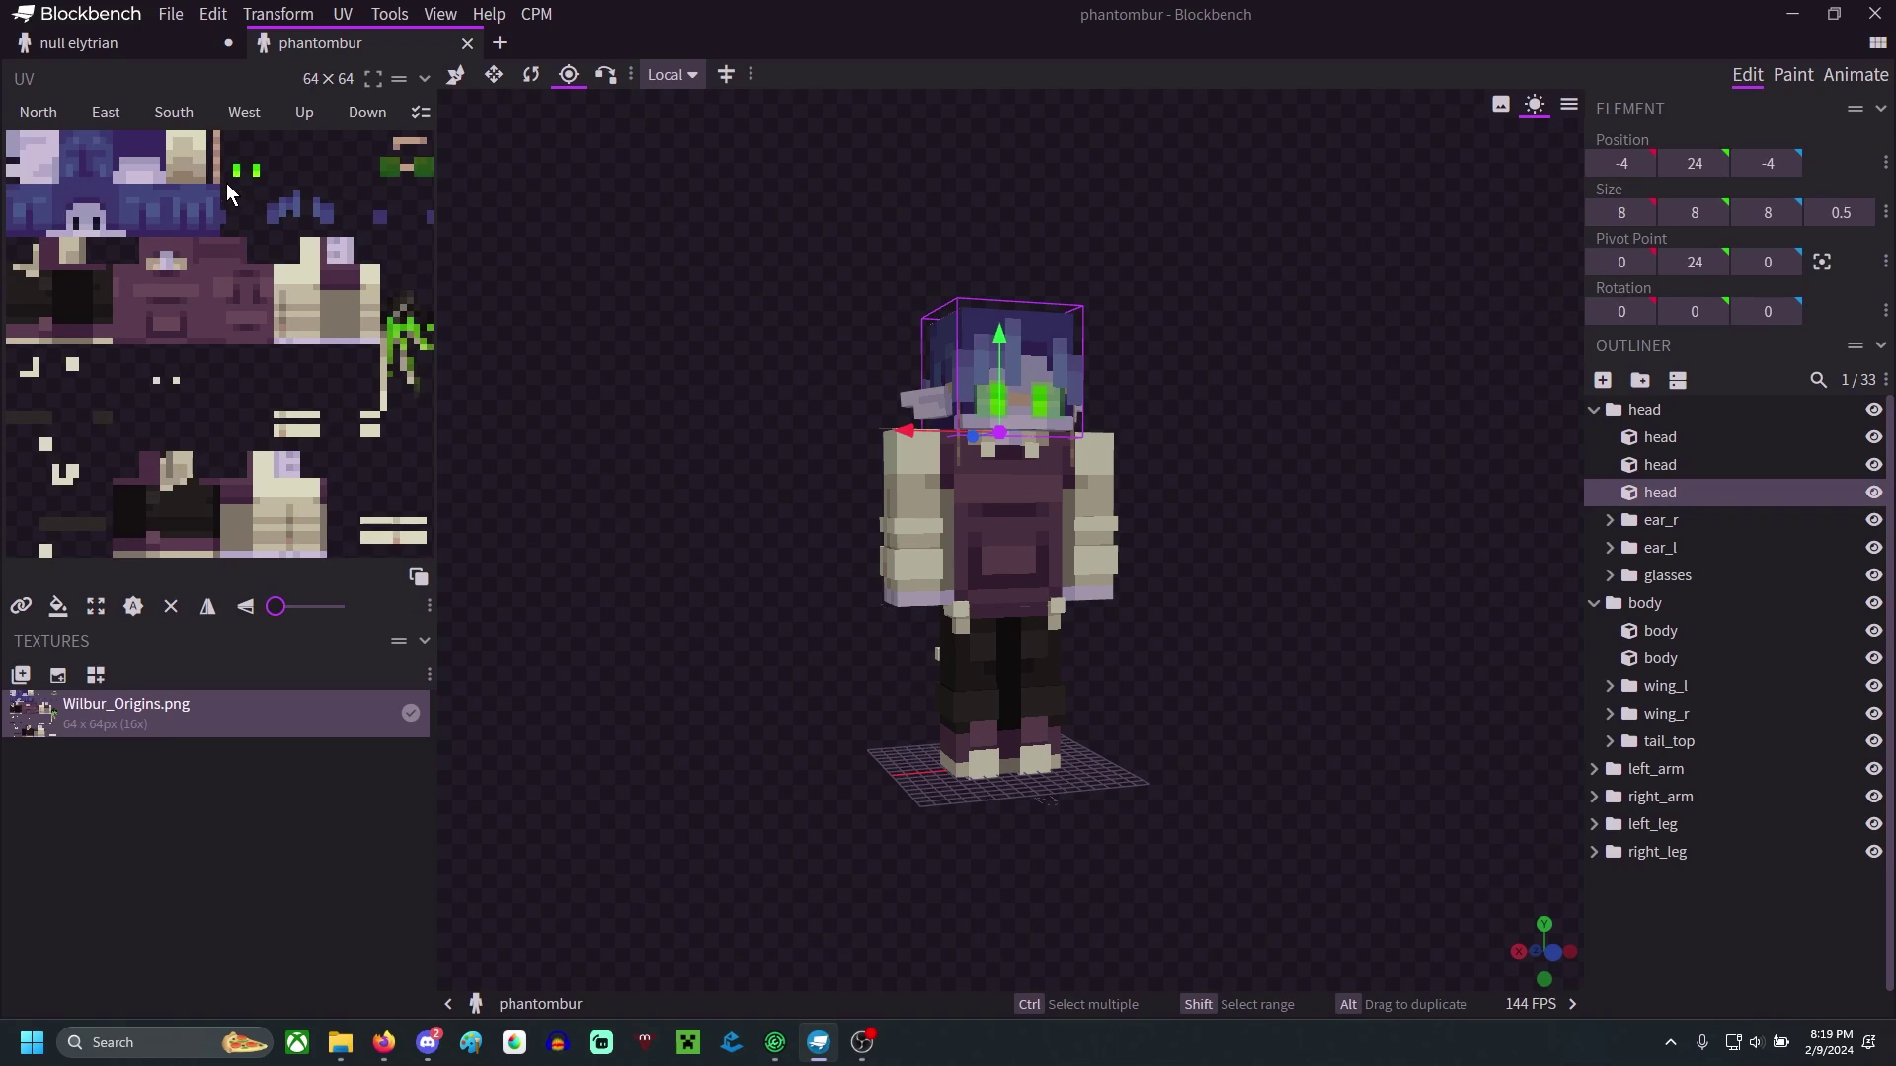
- Inspect the green eye pixels on the skin texture in Paint mode
{"action": "left_click", "coordinate": [1793, 75]}
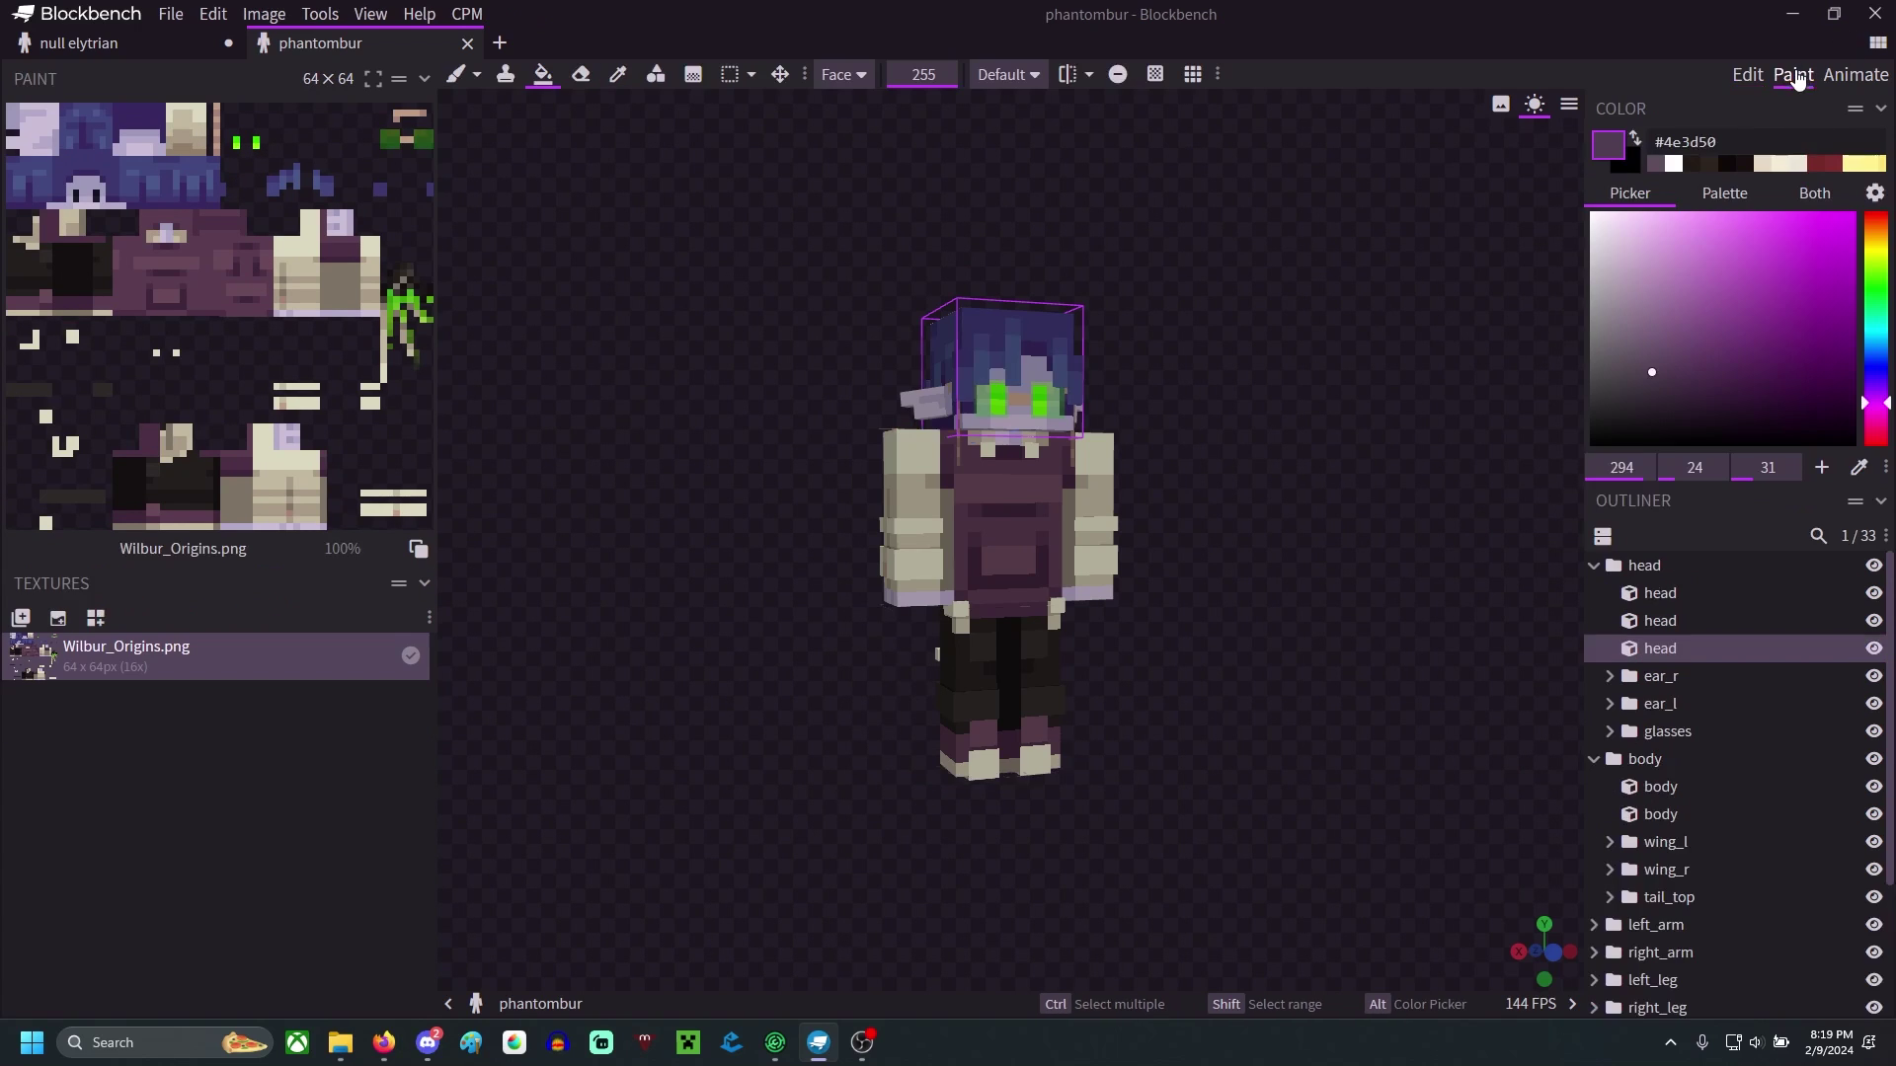
{"action": "left_click", "coordinate": [372, 78]}
{"action": "scroll", "coordinate": [554, 191], "scroll_direction": "up", "scroll_amount": 3}
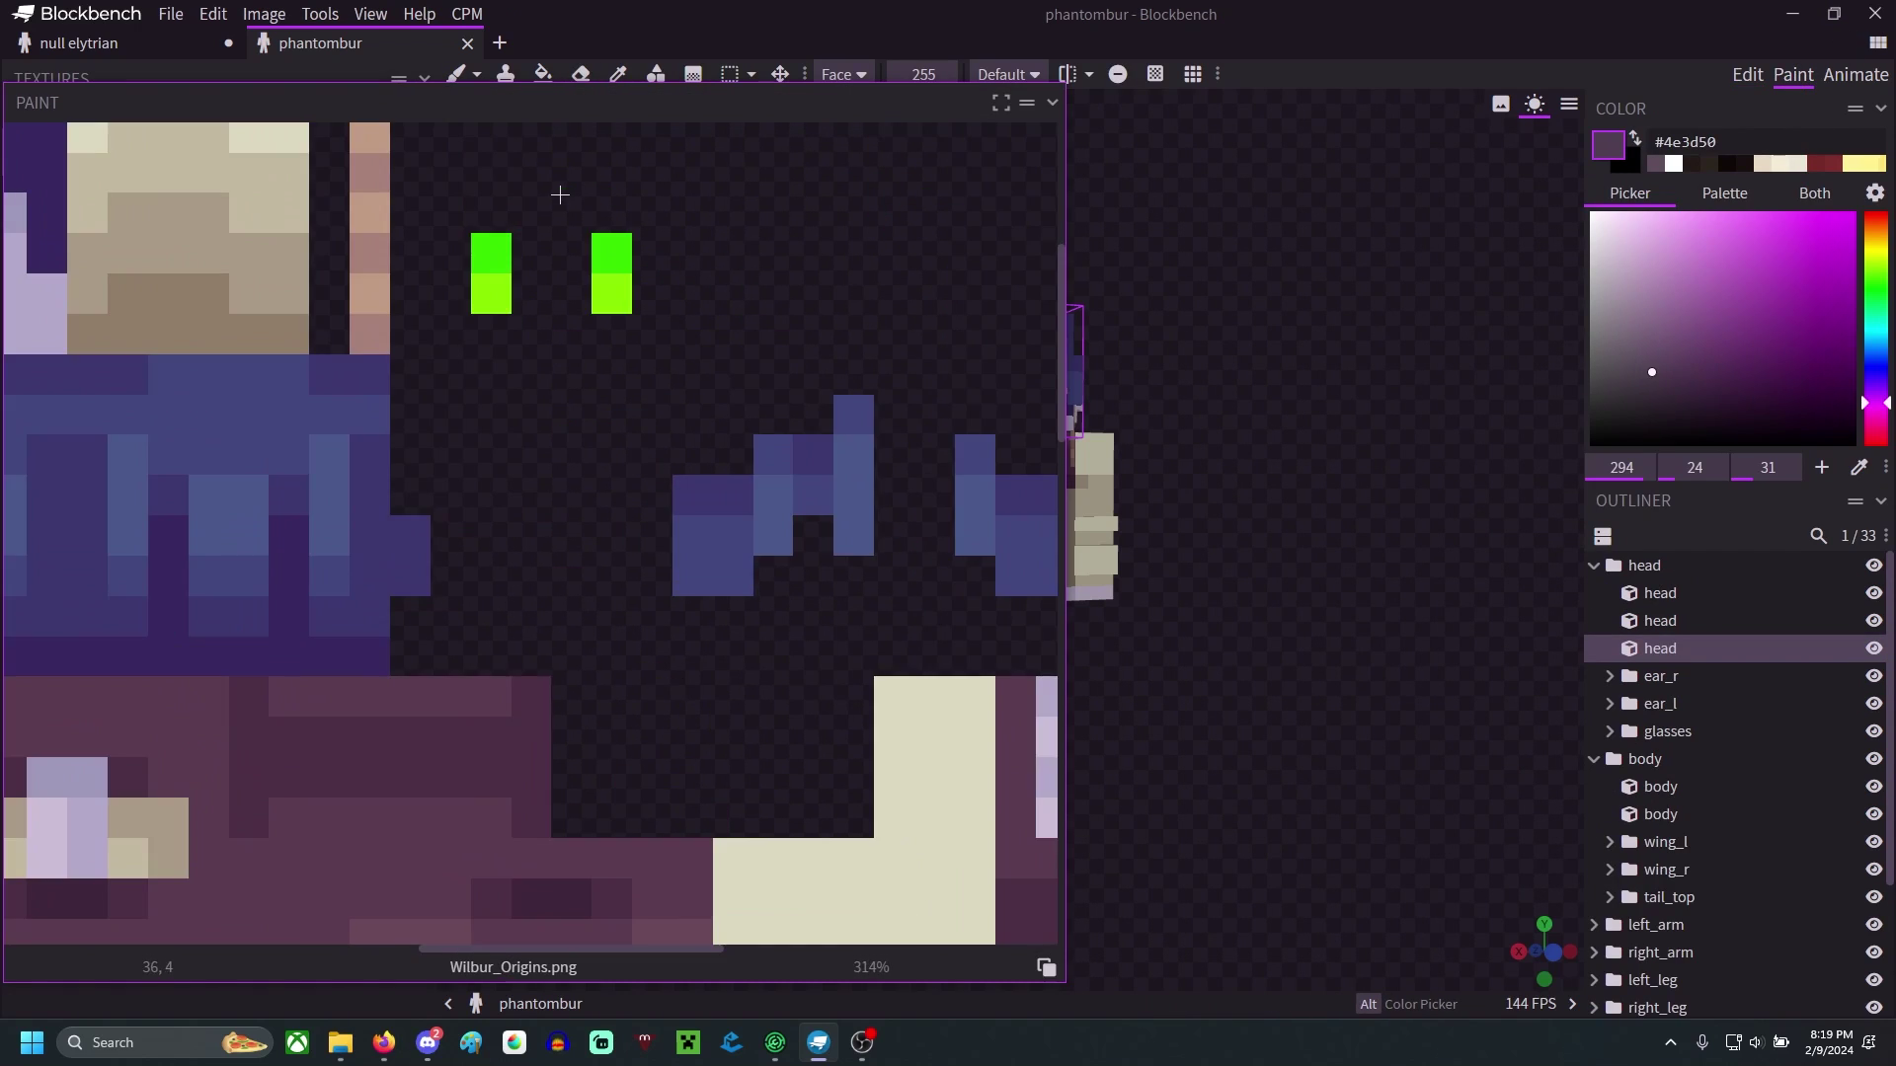
{"action": "scroll", "coordinate": [538, 180], "scroll_direction": "down", "scroll_amount": 2}
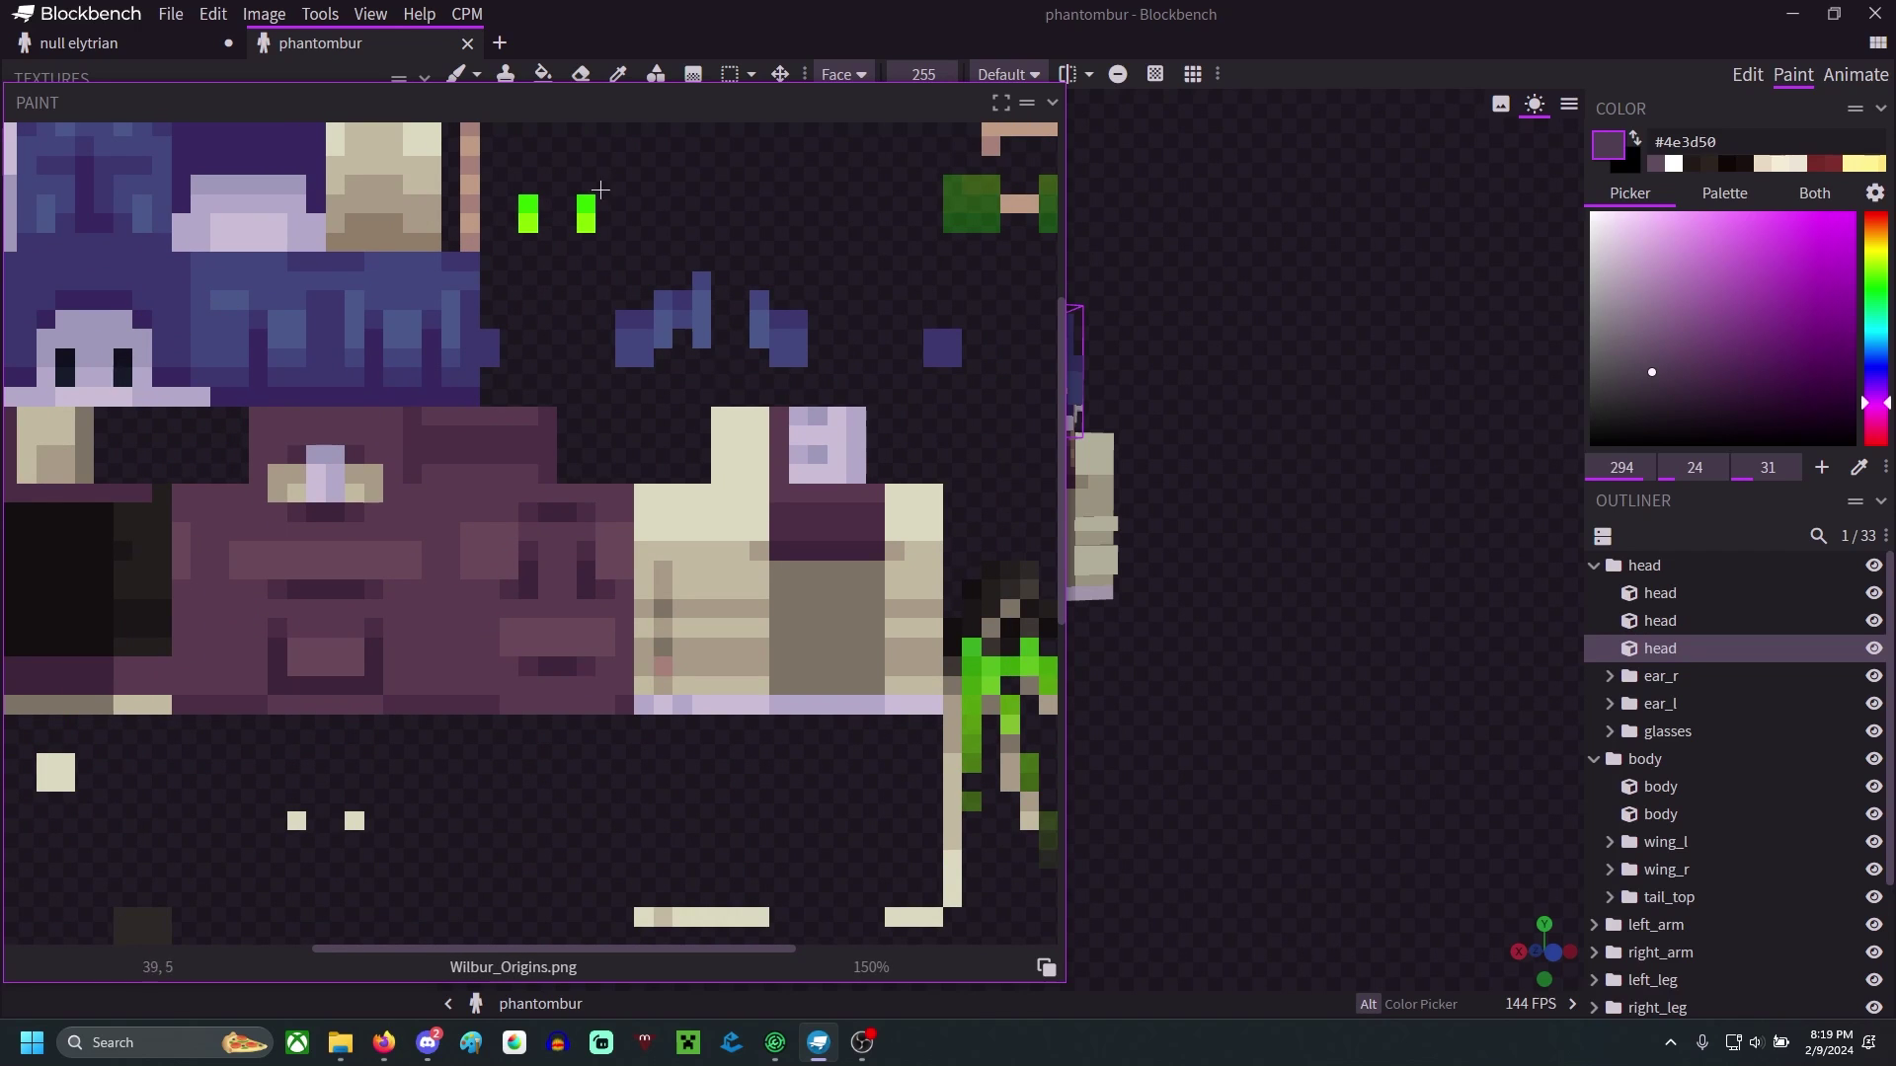
{"action": "left_click", "coordinate": [1000, 102]}
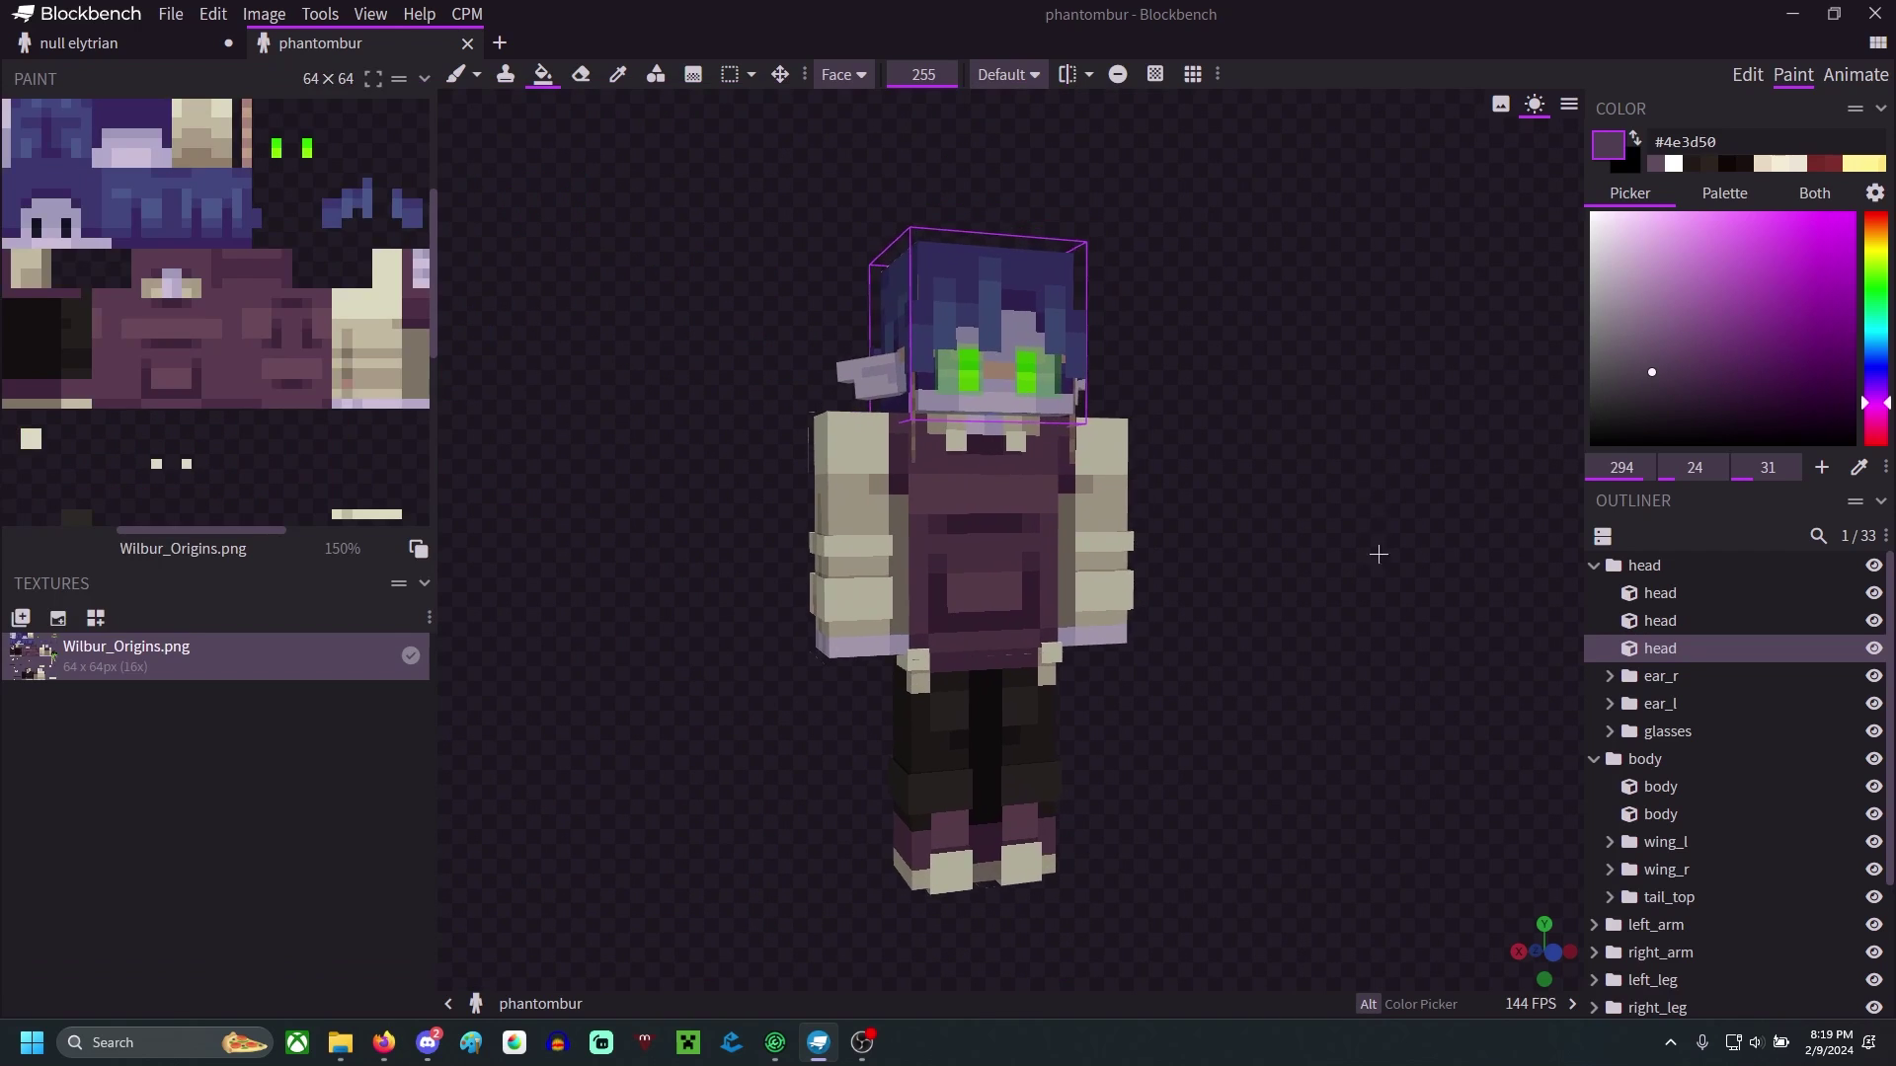
{"action": "left_click_drag", "start_coordinate": [1378, 562], "coordinate": [1157, 467]}
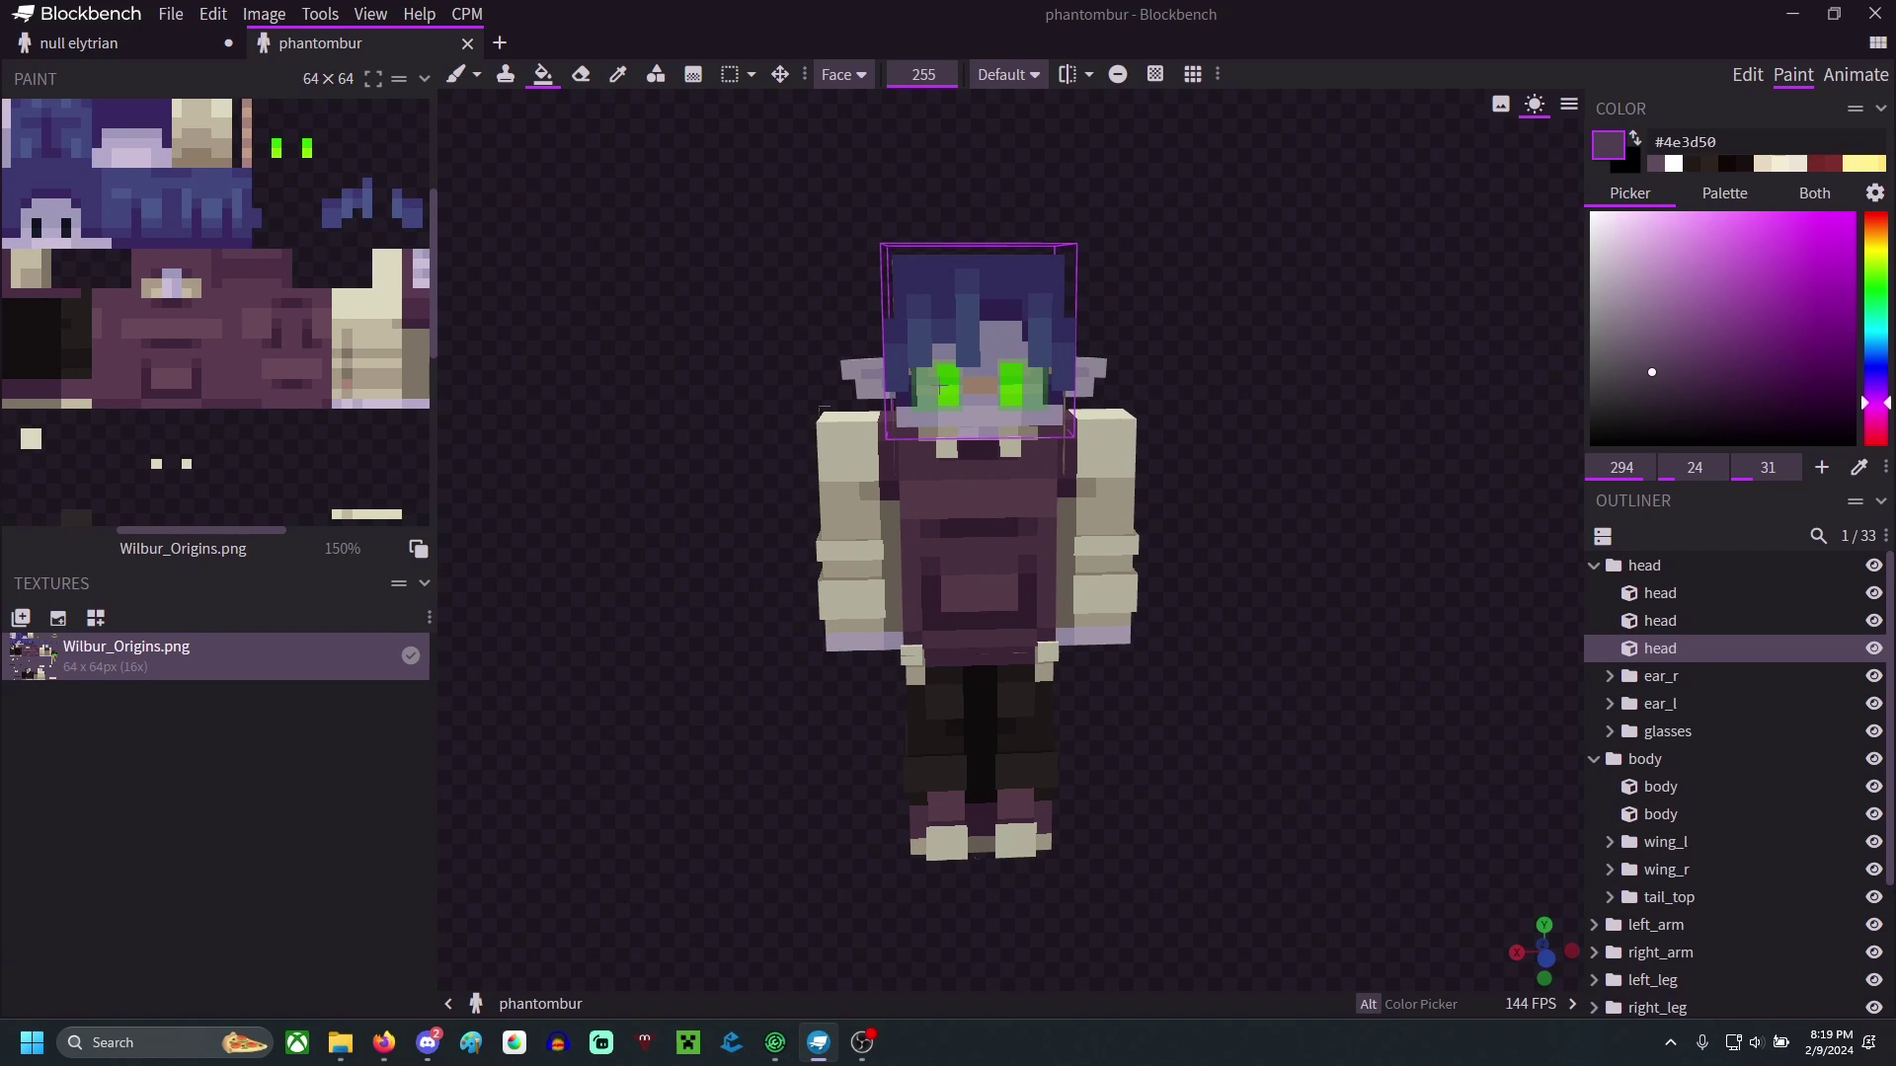
{"action": "left_click_drag", "start_coordinate": [1219, 511], "coordinate": [1165, 404]}
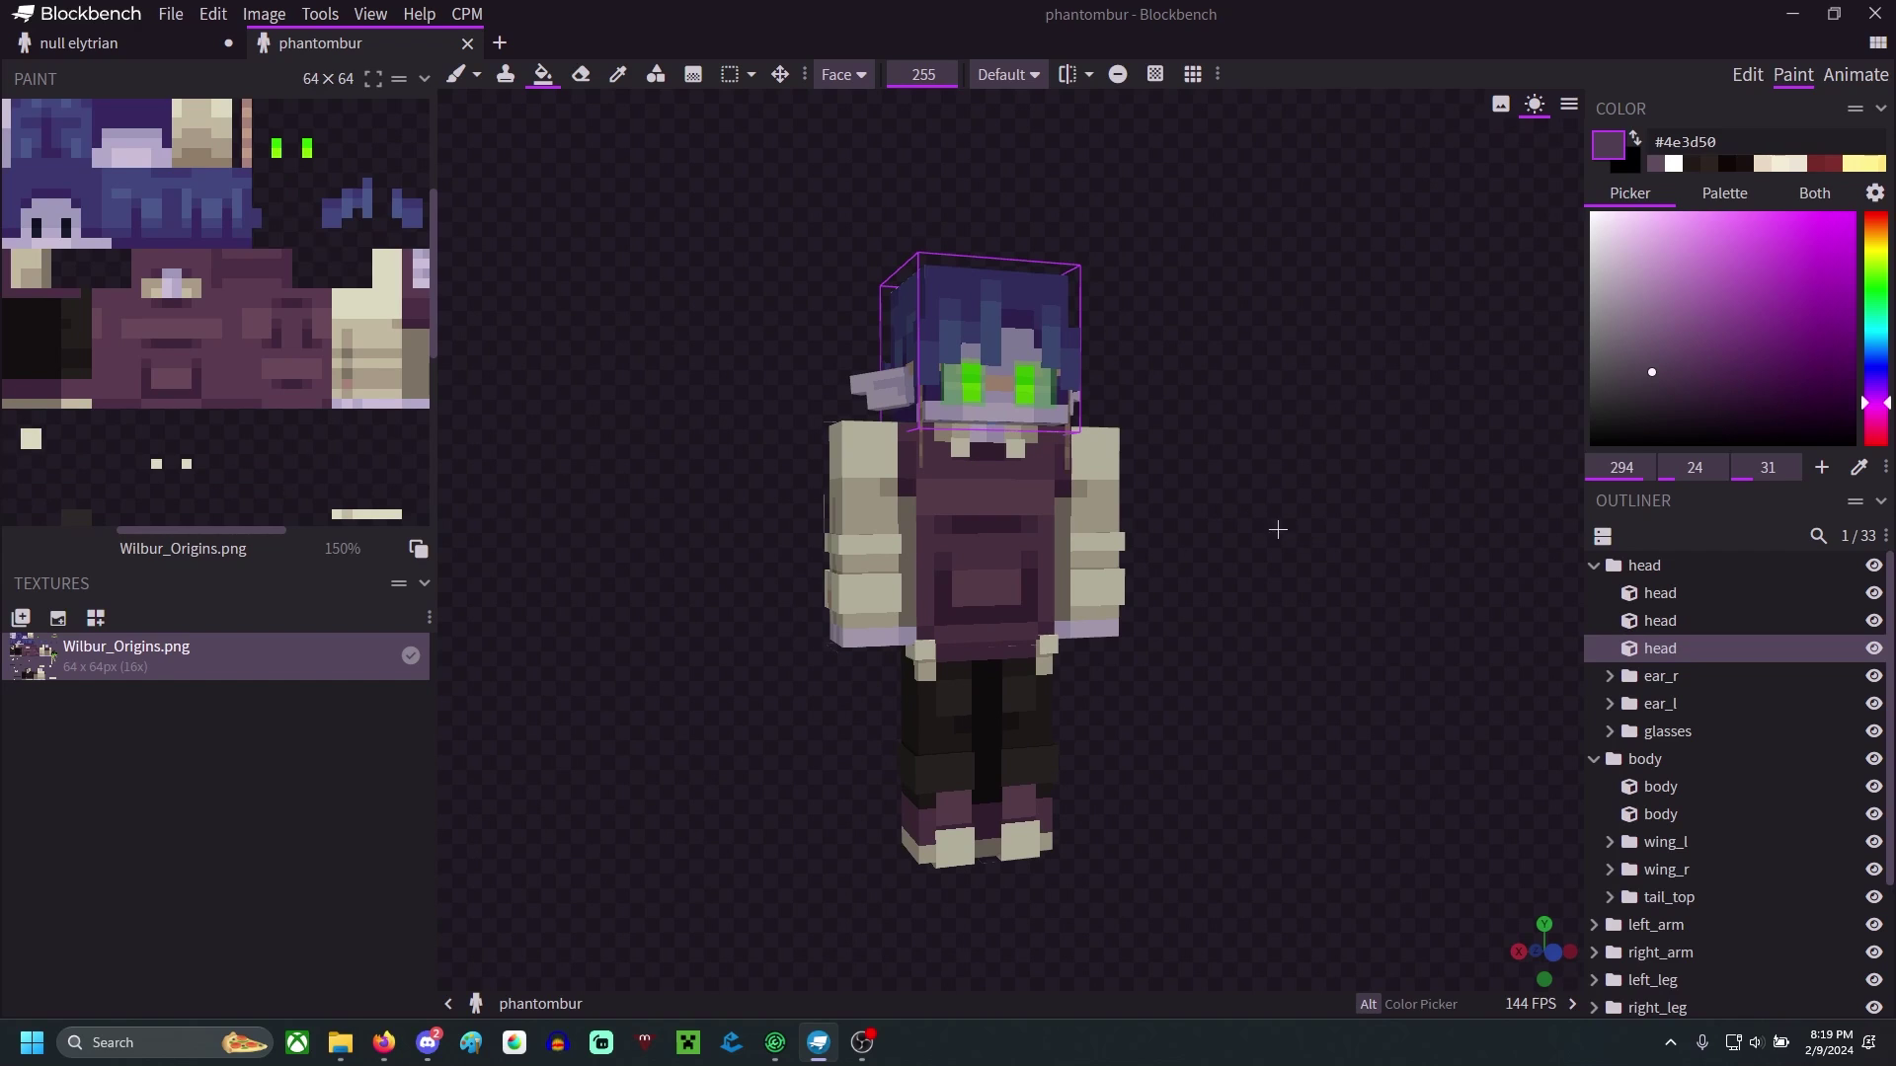
{"action": "left_click_drag", "start_coordinate": [1289, 543], "coordinate": [1310, 683]}
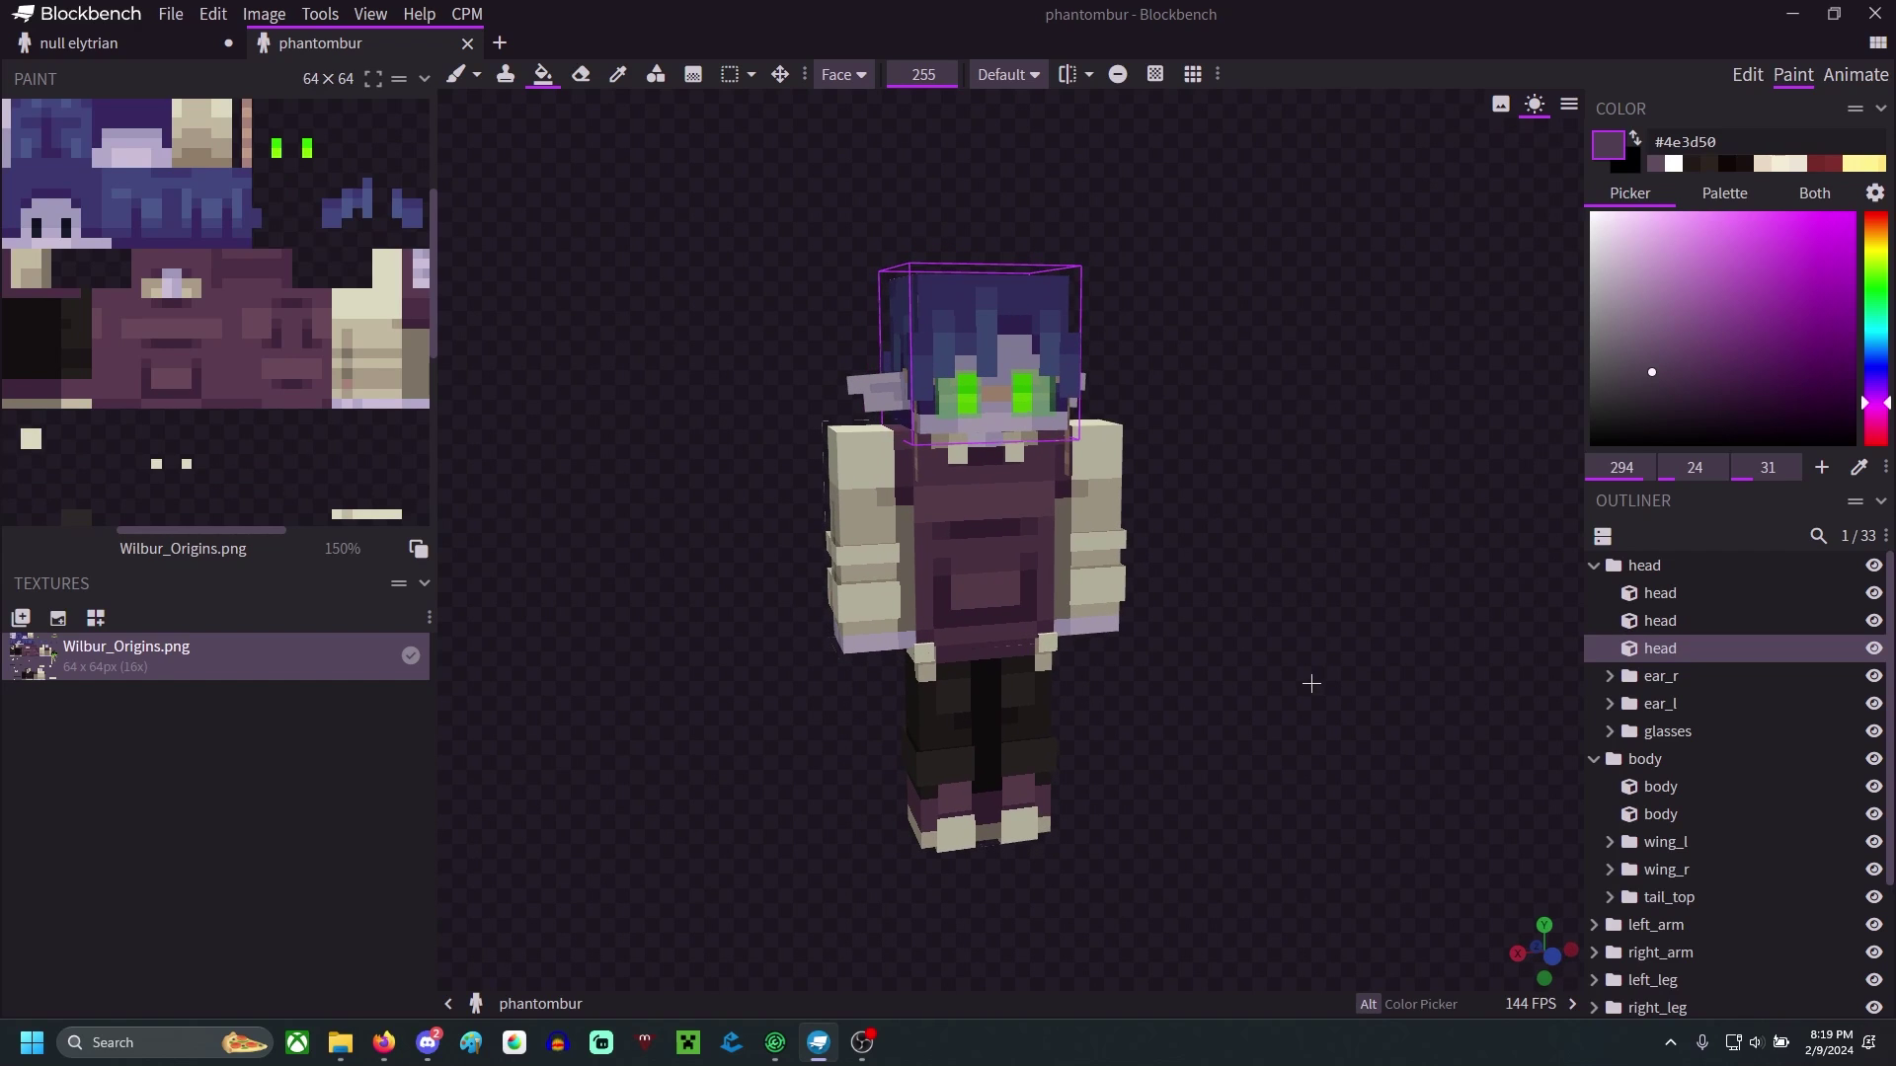
- Toggle CPM's Glowing Eyes option and go back to Edit mode
{"action": "left_click", "coordinate": [467, 14]}
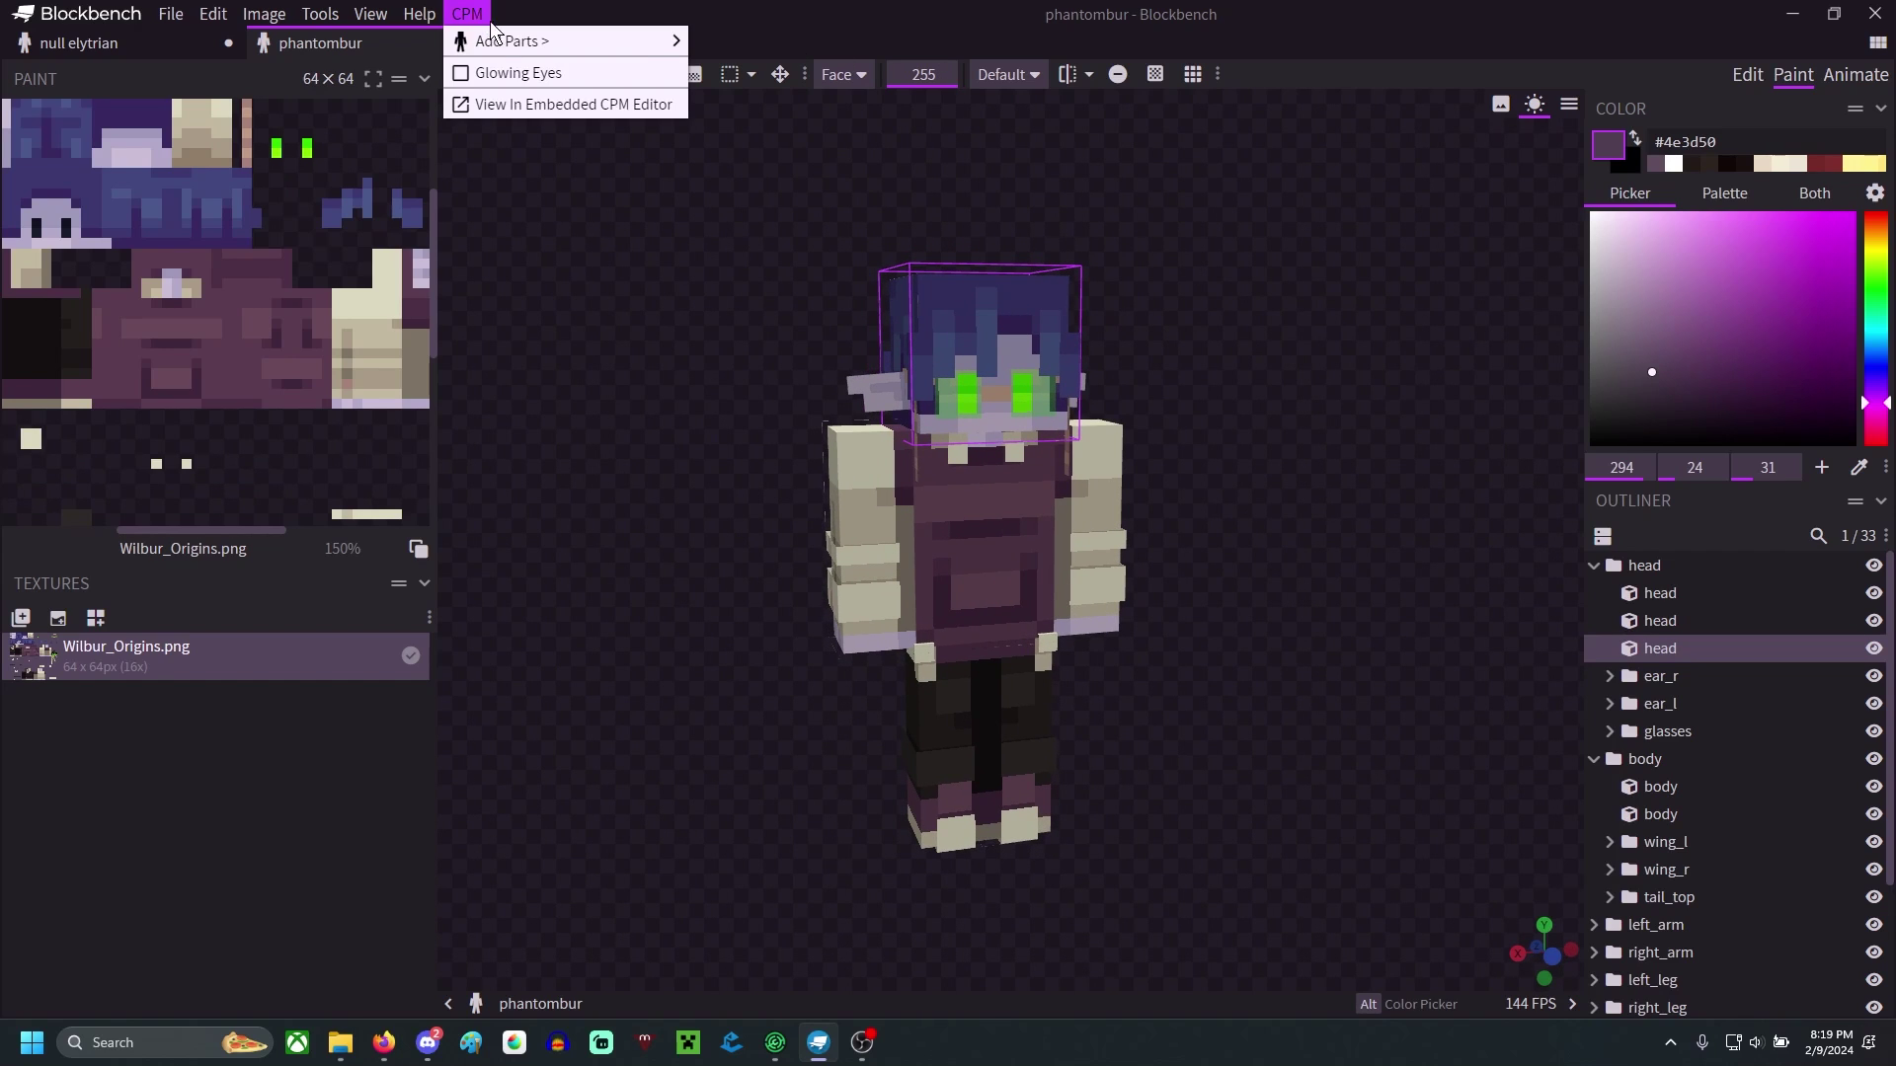
{"action": "left_click", "coordinate": [546, 89]}
{"action": "left_click", "coordinate": [1747, 74]}
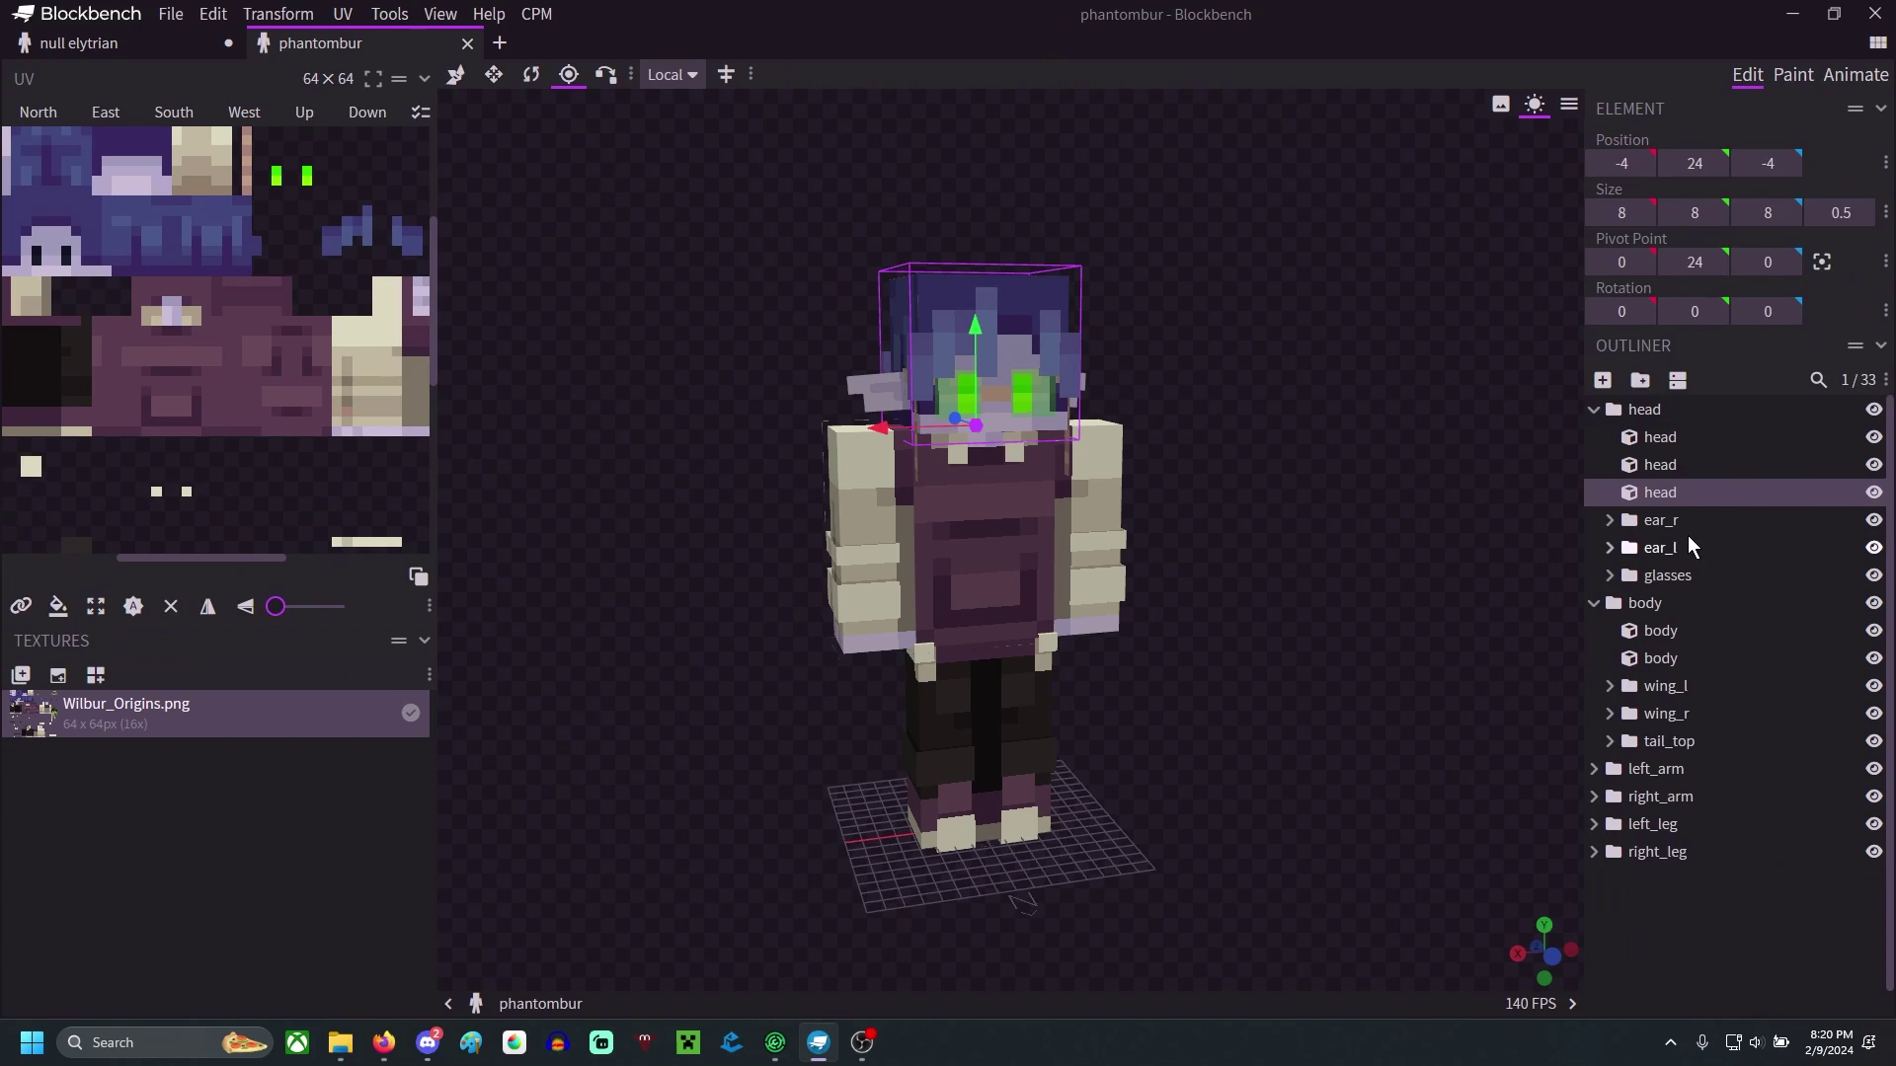
{"action": "scroll", "coordinate": [162, 271], "scroll_direction": "down", "scroll_amount": 2}
{"action": "scroll", "coordinate": [168, 270], "scroll_direction": "up", "scroll_amount": 2}
{"action": "scroll", "coordinate": [207, 167], "scroll_direction": "down", "scroll_amount": 4}
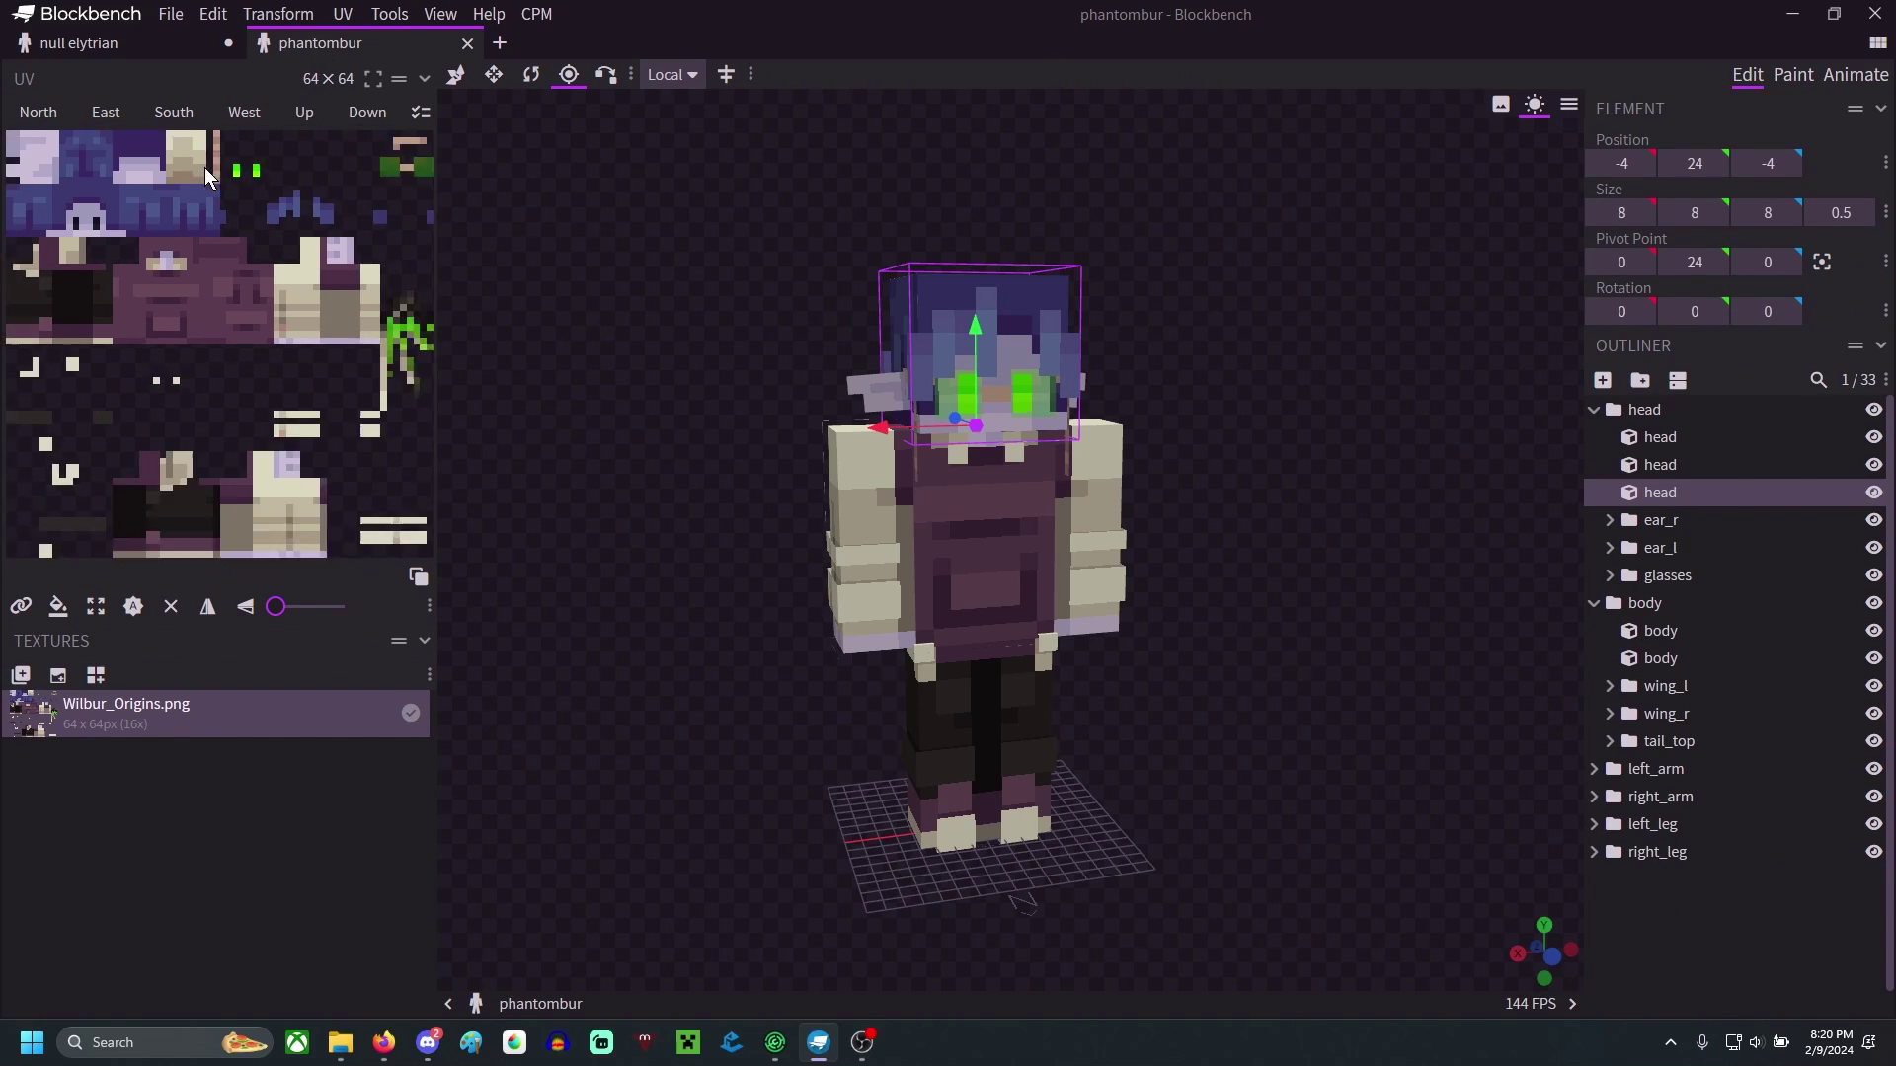
- Select the flat eye plane with all its UV faces and enable CPM Glowing Eyes
{"action": "left_click", "coordinate": [226, 182]}
{"action": "left_click", "coordinate": [364, 112], "text": "shift"}
{"action": "left_click", "coordinate": [304, 111], "text": "shift"}
{"action": "left_click", "coordinate": [244, 111], "text": "shift"}
{"action": "left_click", "coordinate": [174, 111], "text": "shift"}
{"action": "left_click", "coordinate": [106, 112], "text": "shift"}
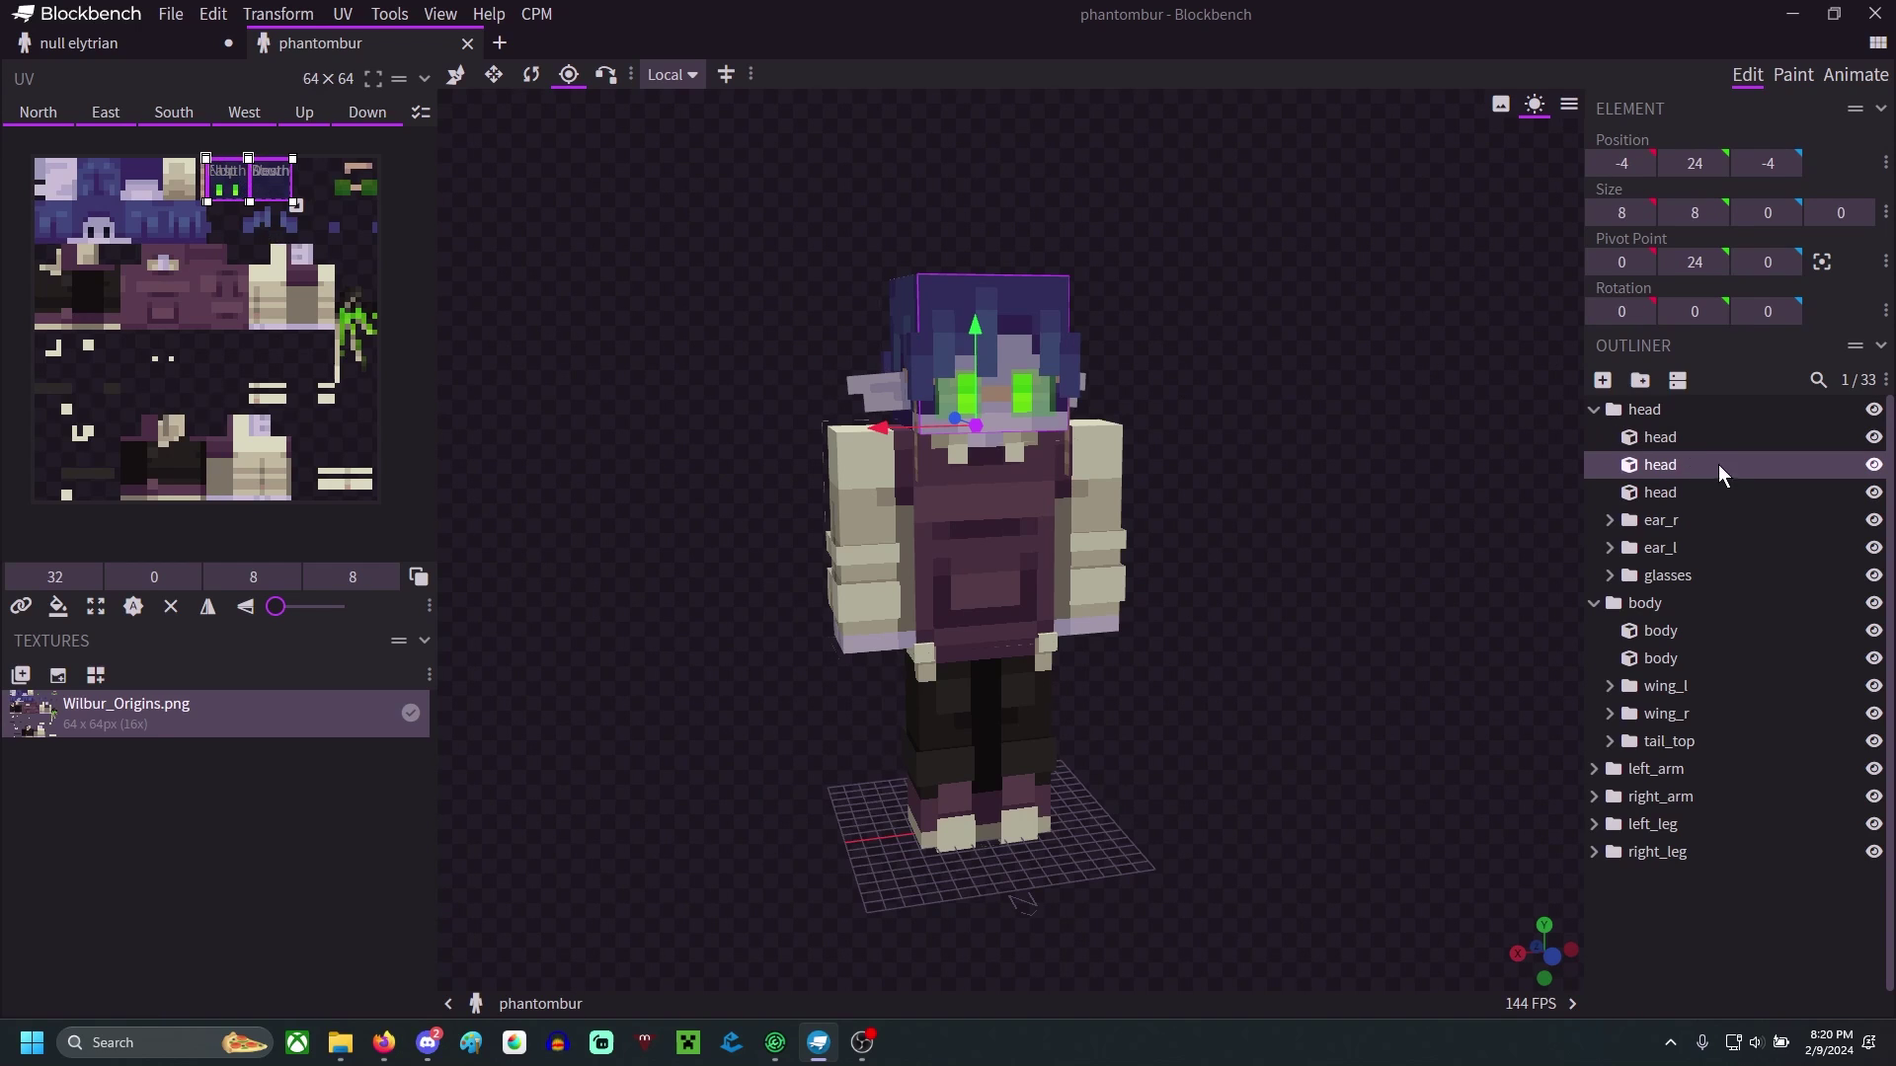
{"action": "left_click", "coordinate": [534, 16]}
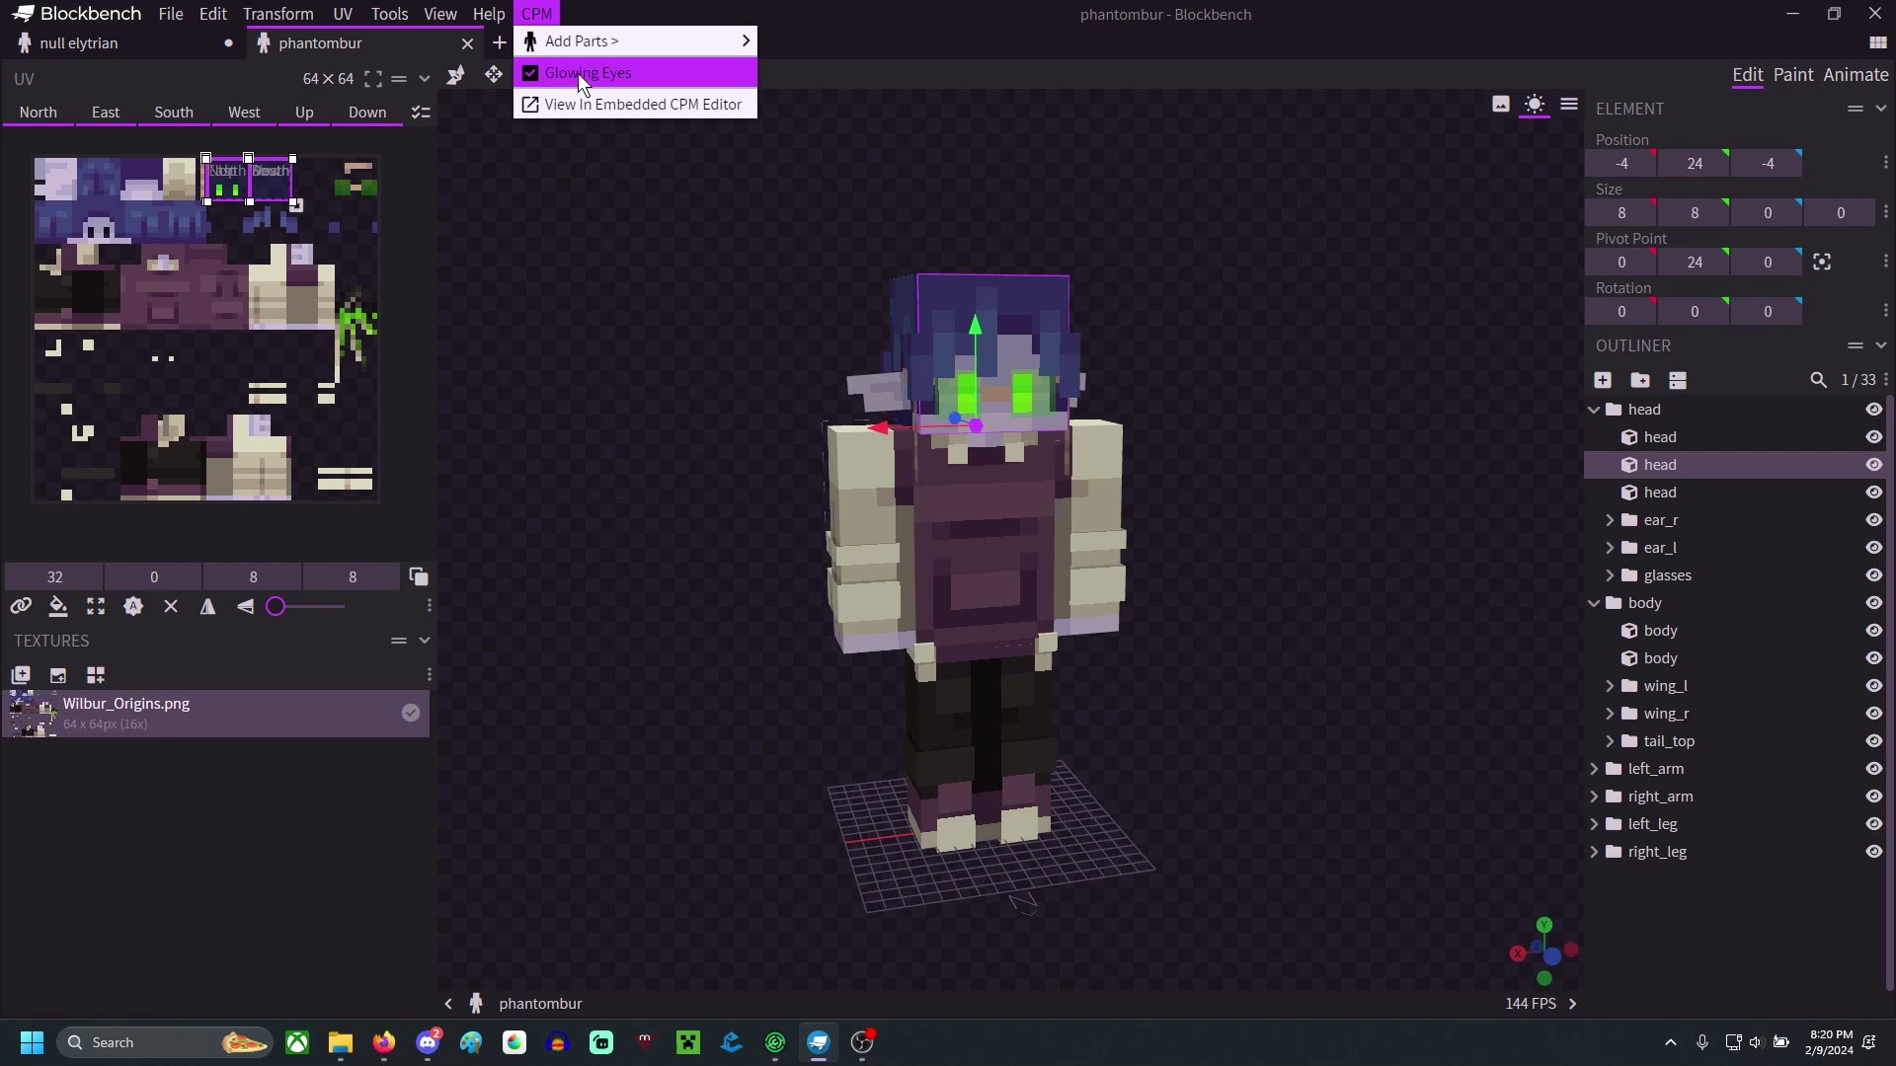
{"action": "left_click", "coordinate": [1030, 385]}
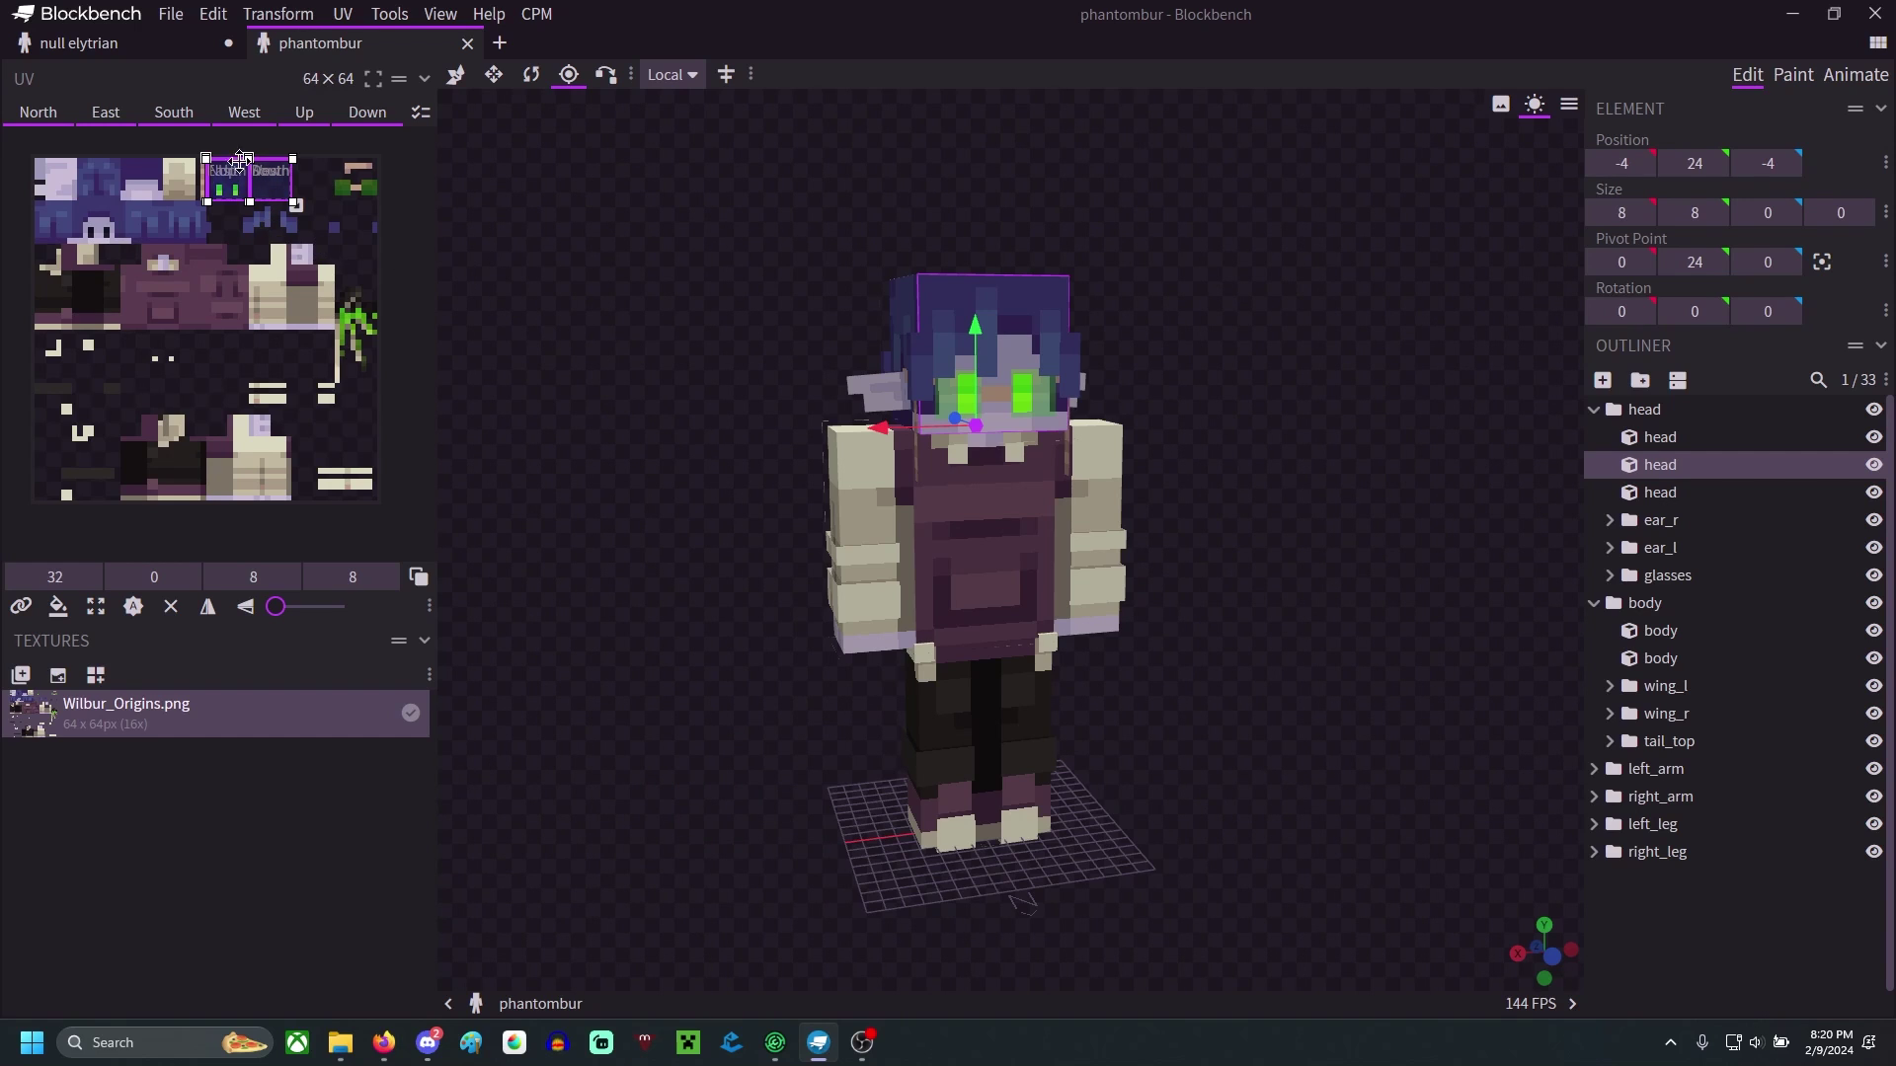
- Compare the third head cube with the eye plane cube from a near-front view
{"action": "left_click_drag", "start_coordinate": [441, 188], "coordinate": [711, 213]}
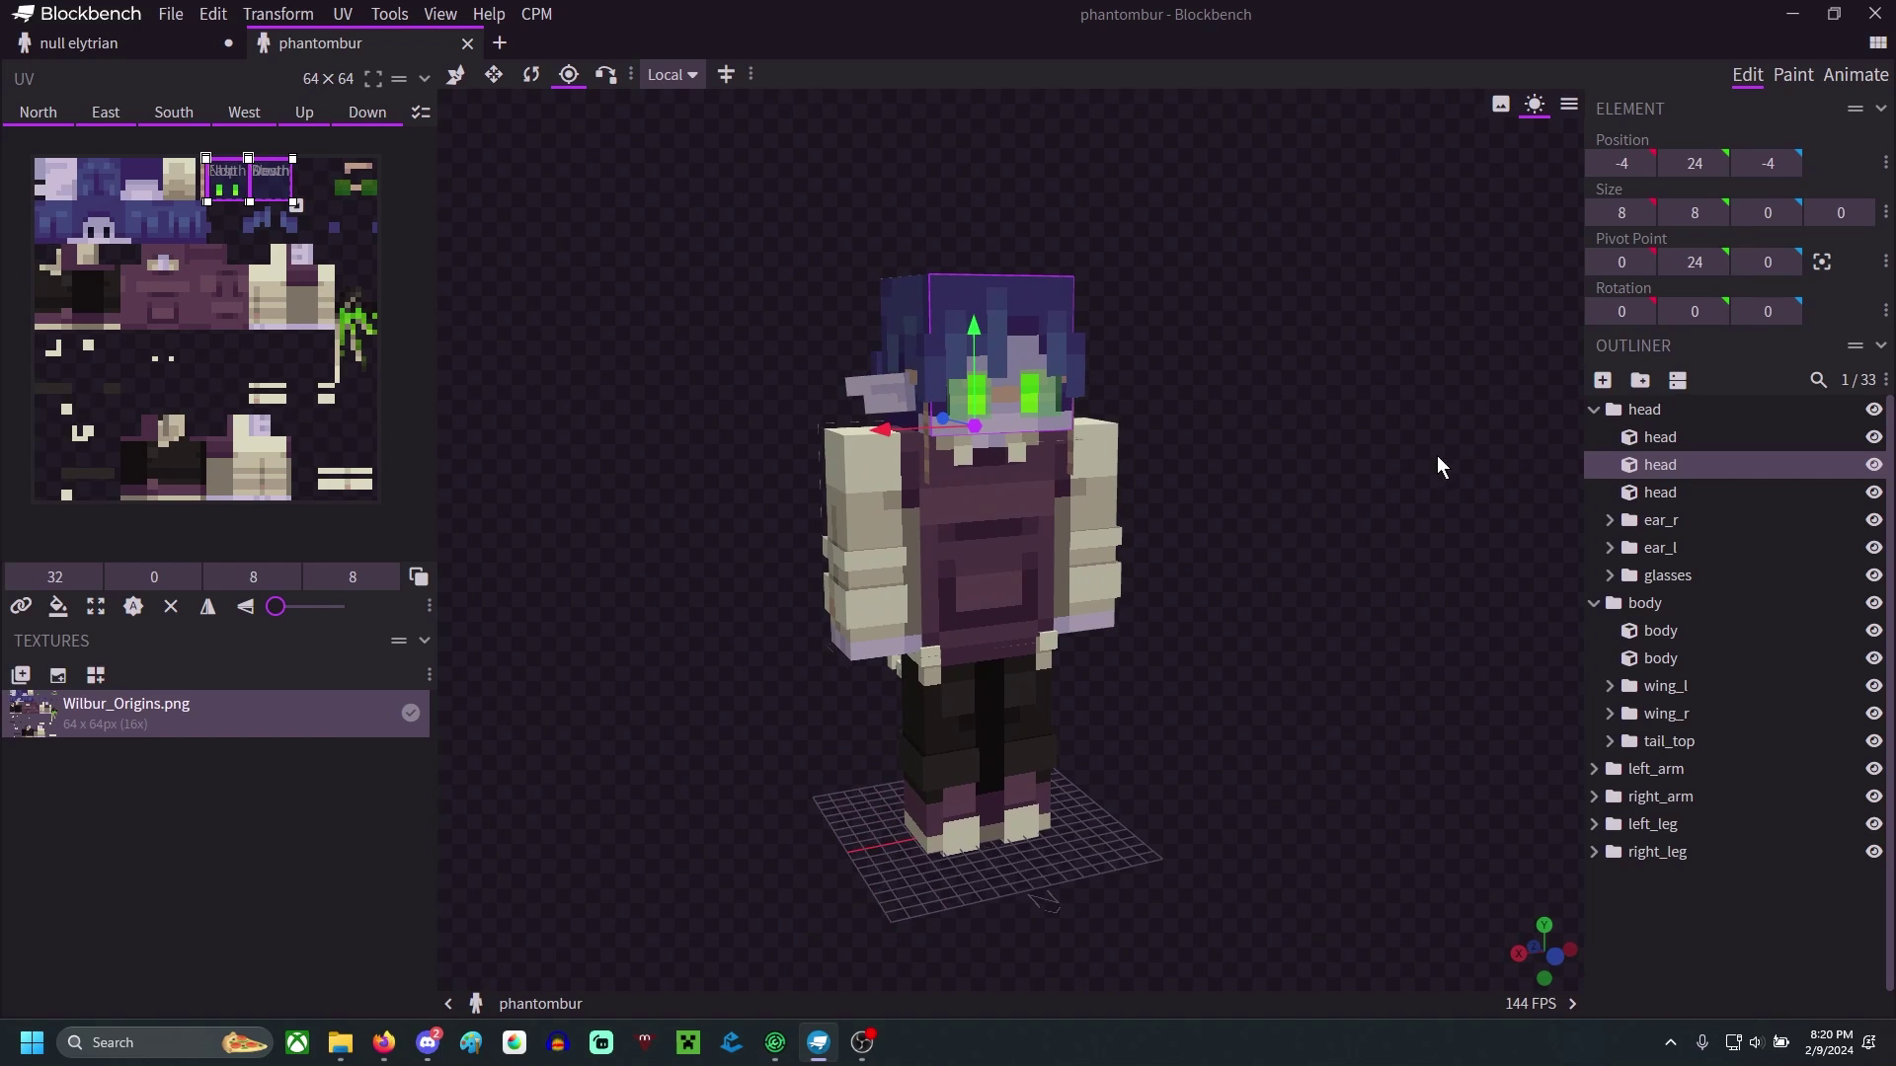
{"action": "left_click", "coordinate": [1710, 493]}
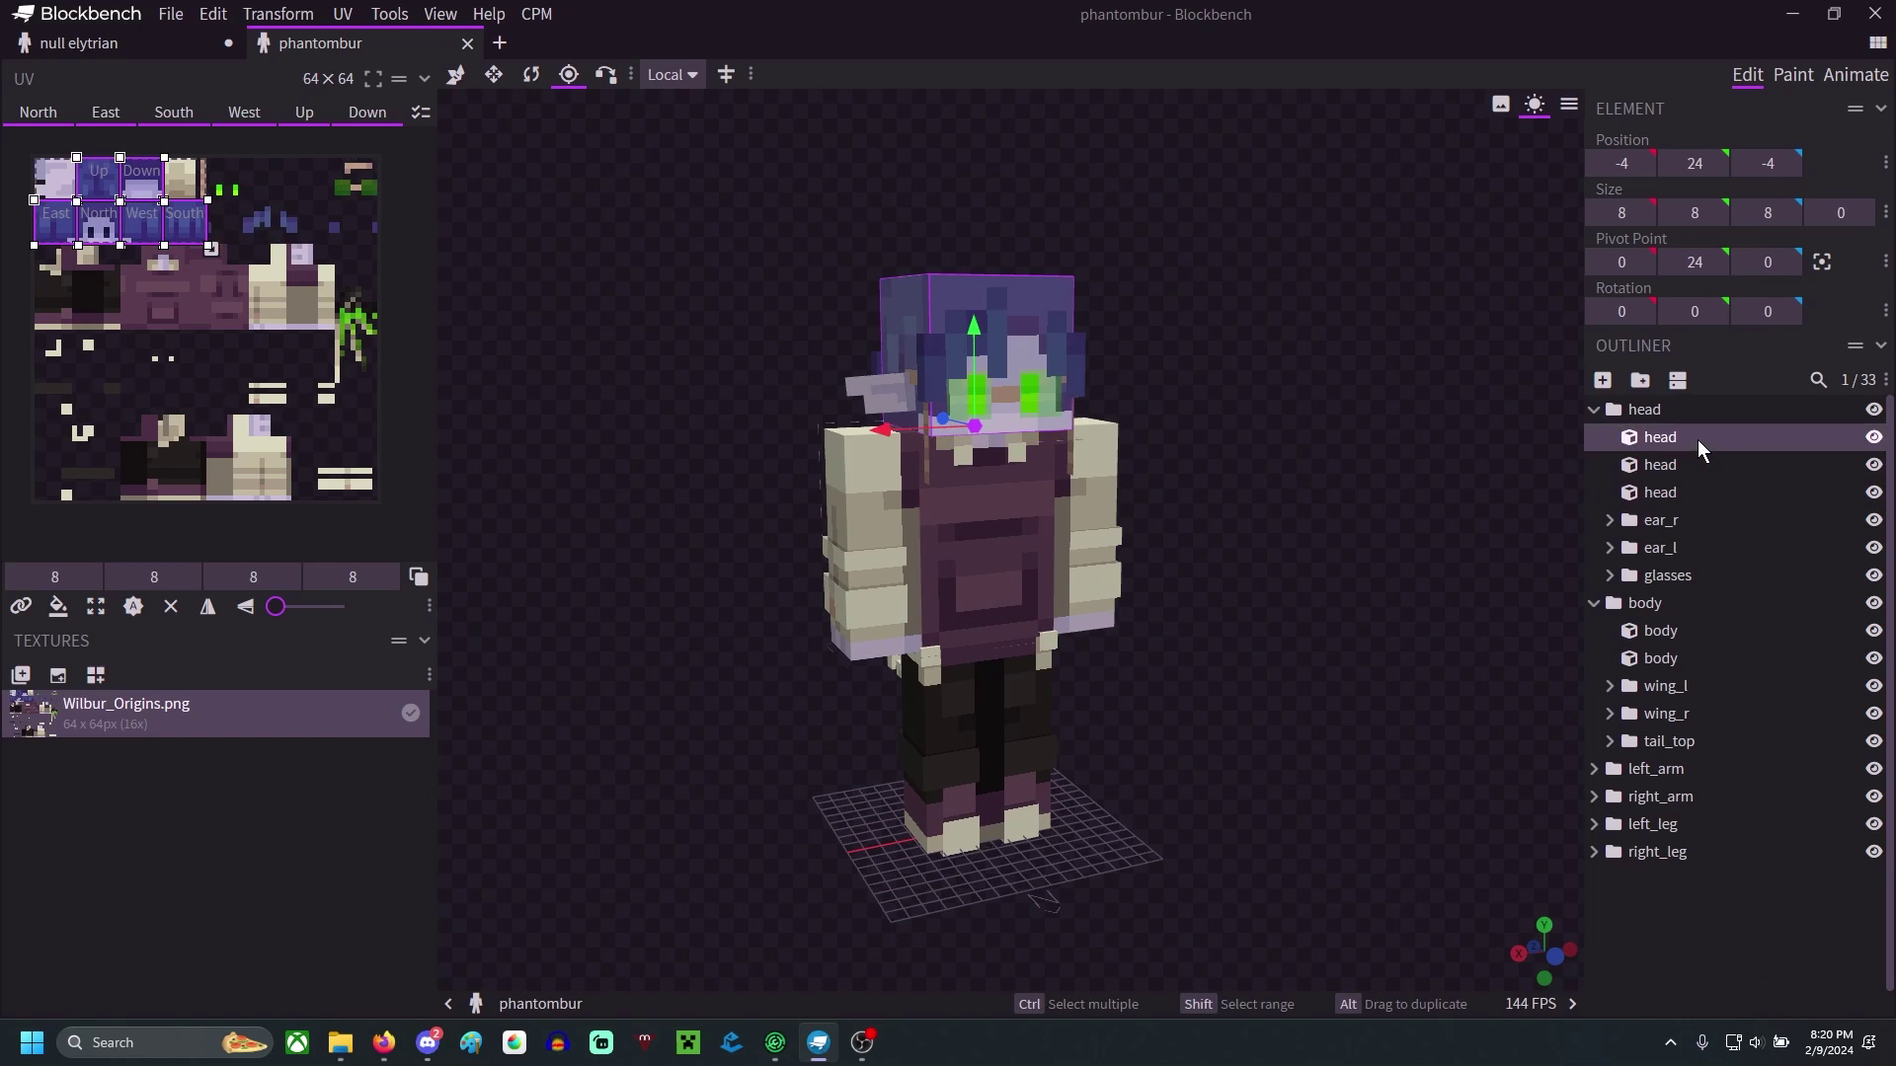
{"action": "left_click", "coordinate": [1700, 464]}
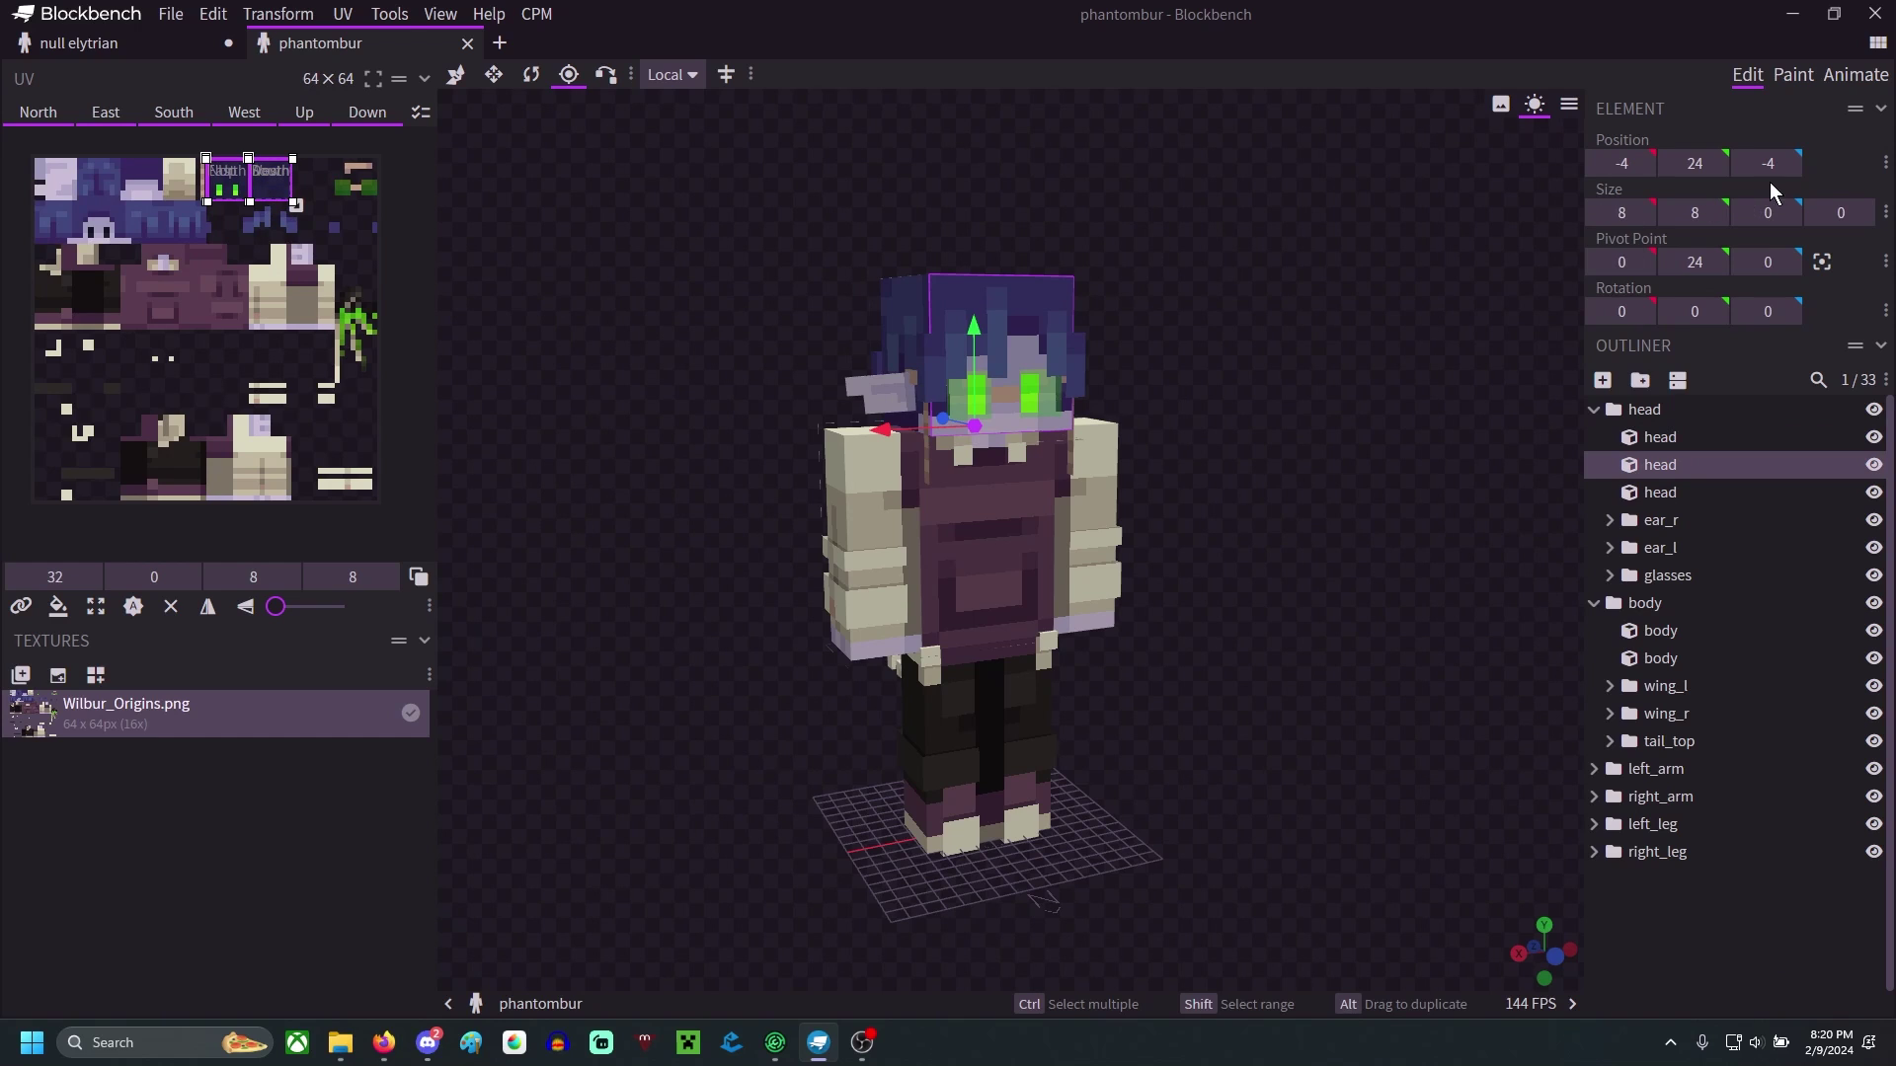
- In Animate mode, play the standing animation from the start and watch it from behind
{"action": "left_click", "coordinate": [1856, 75]}
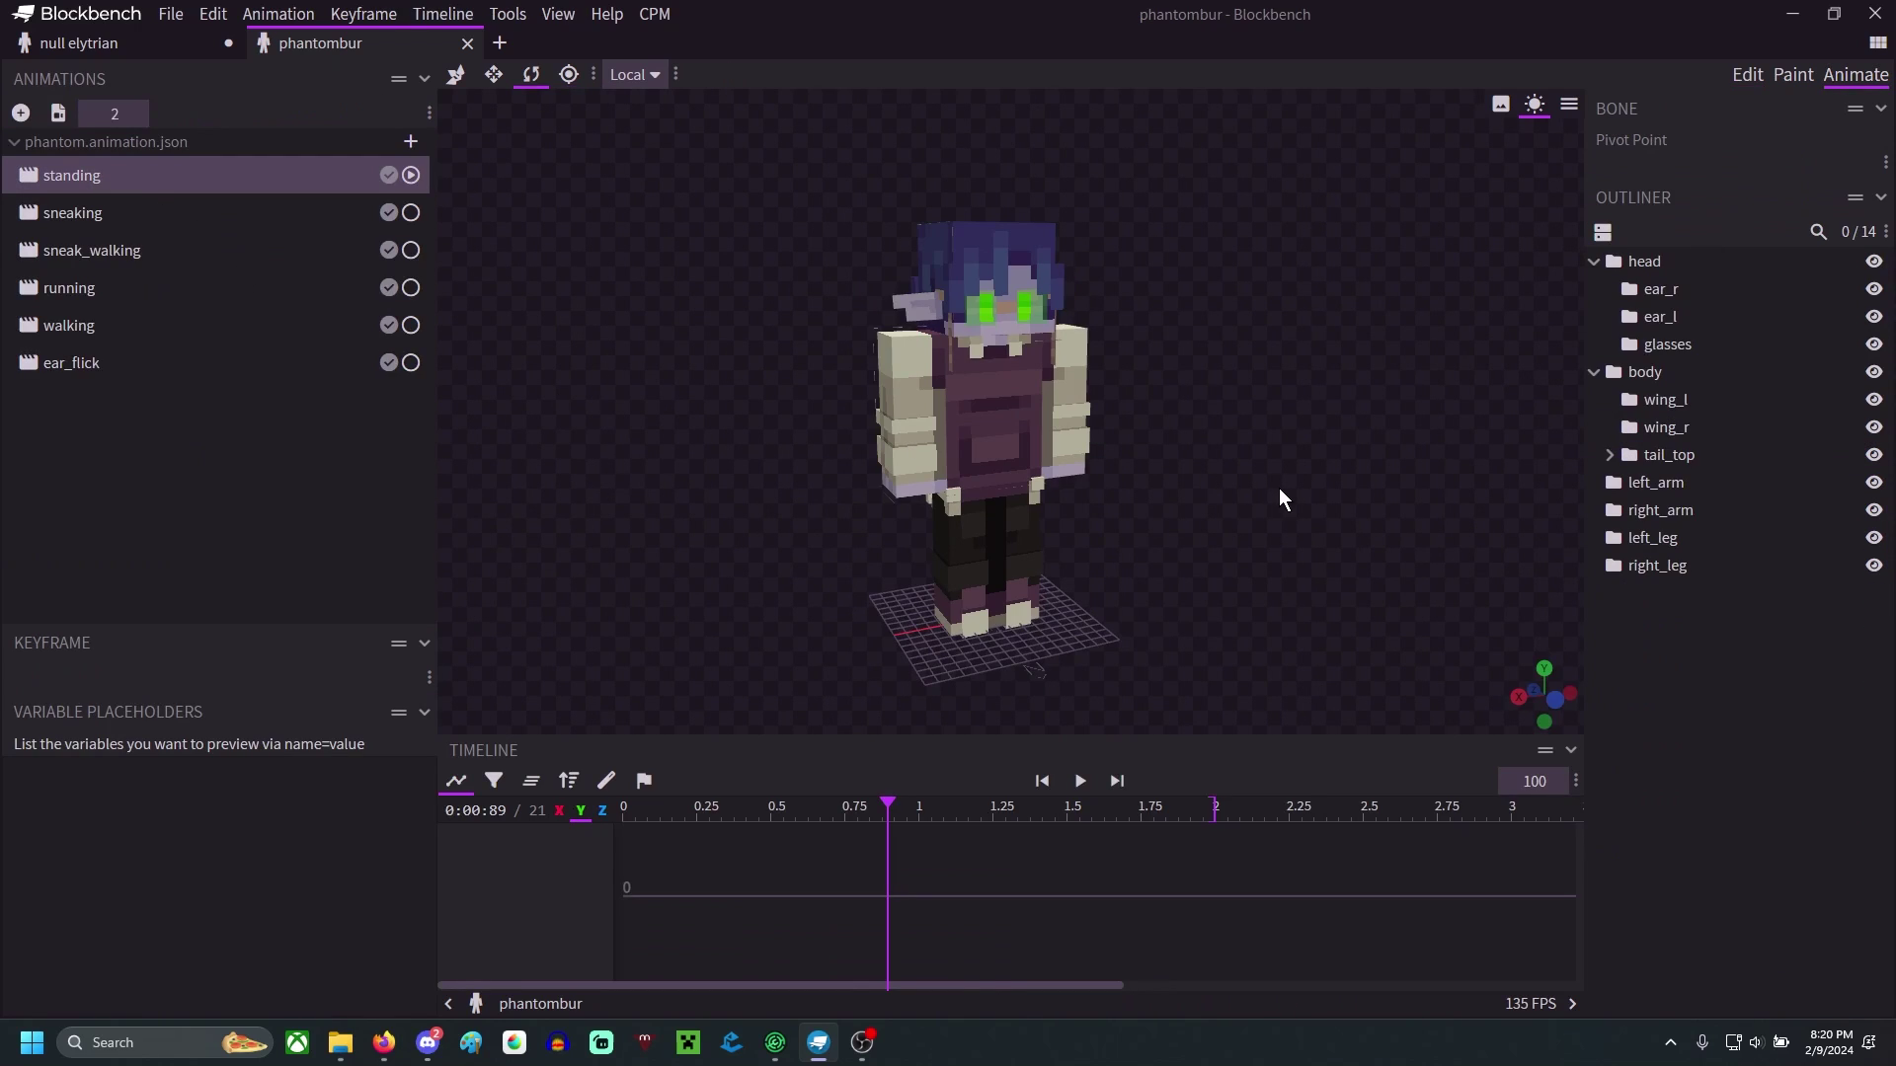
{"action": "left_click_drag", "start_coordinate": [1260, 551], "coordinate": [1026, 731]}
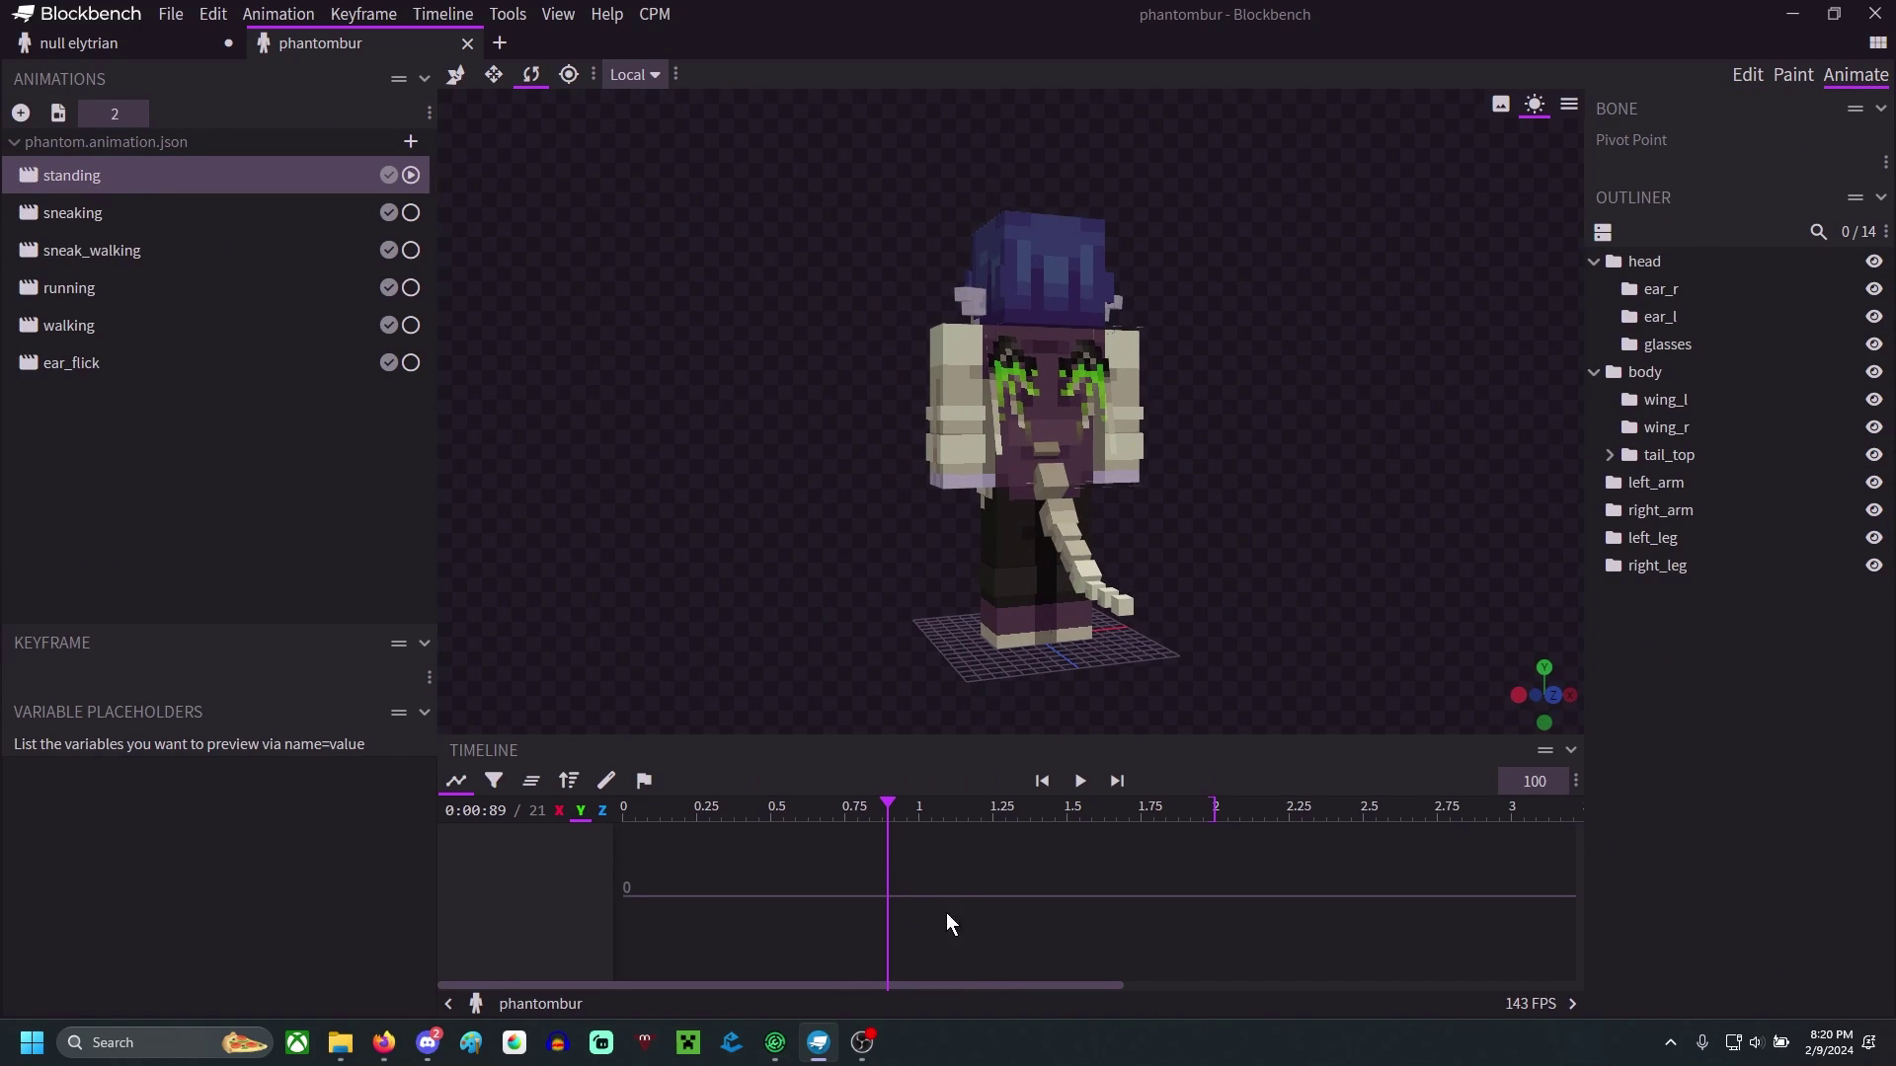
{"action": "left_click_drag", "start_coordinate": [889, 804], "coordinate": [623, 804]}
{"action": "key", "text": "space"}
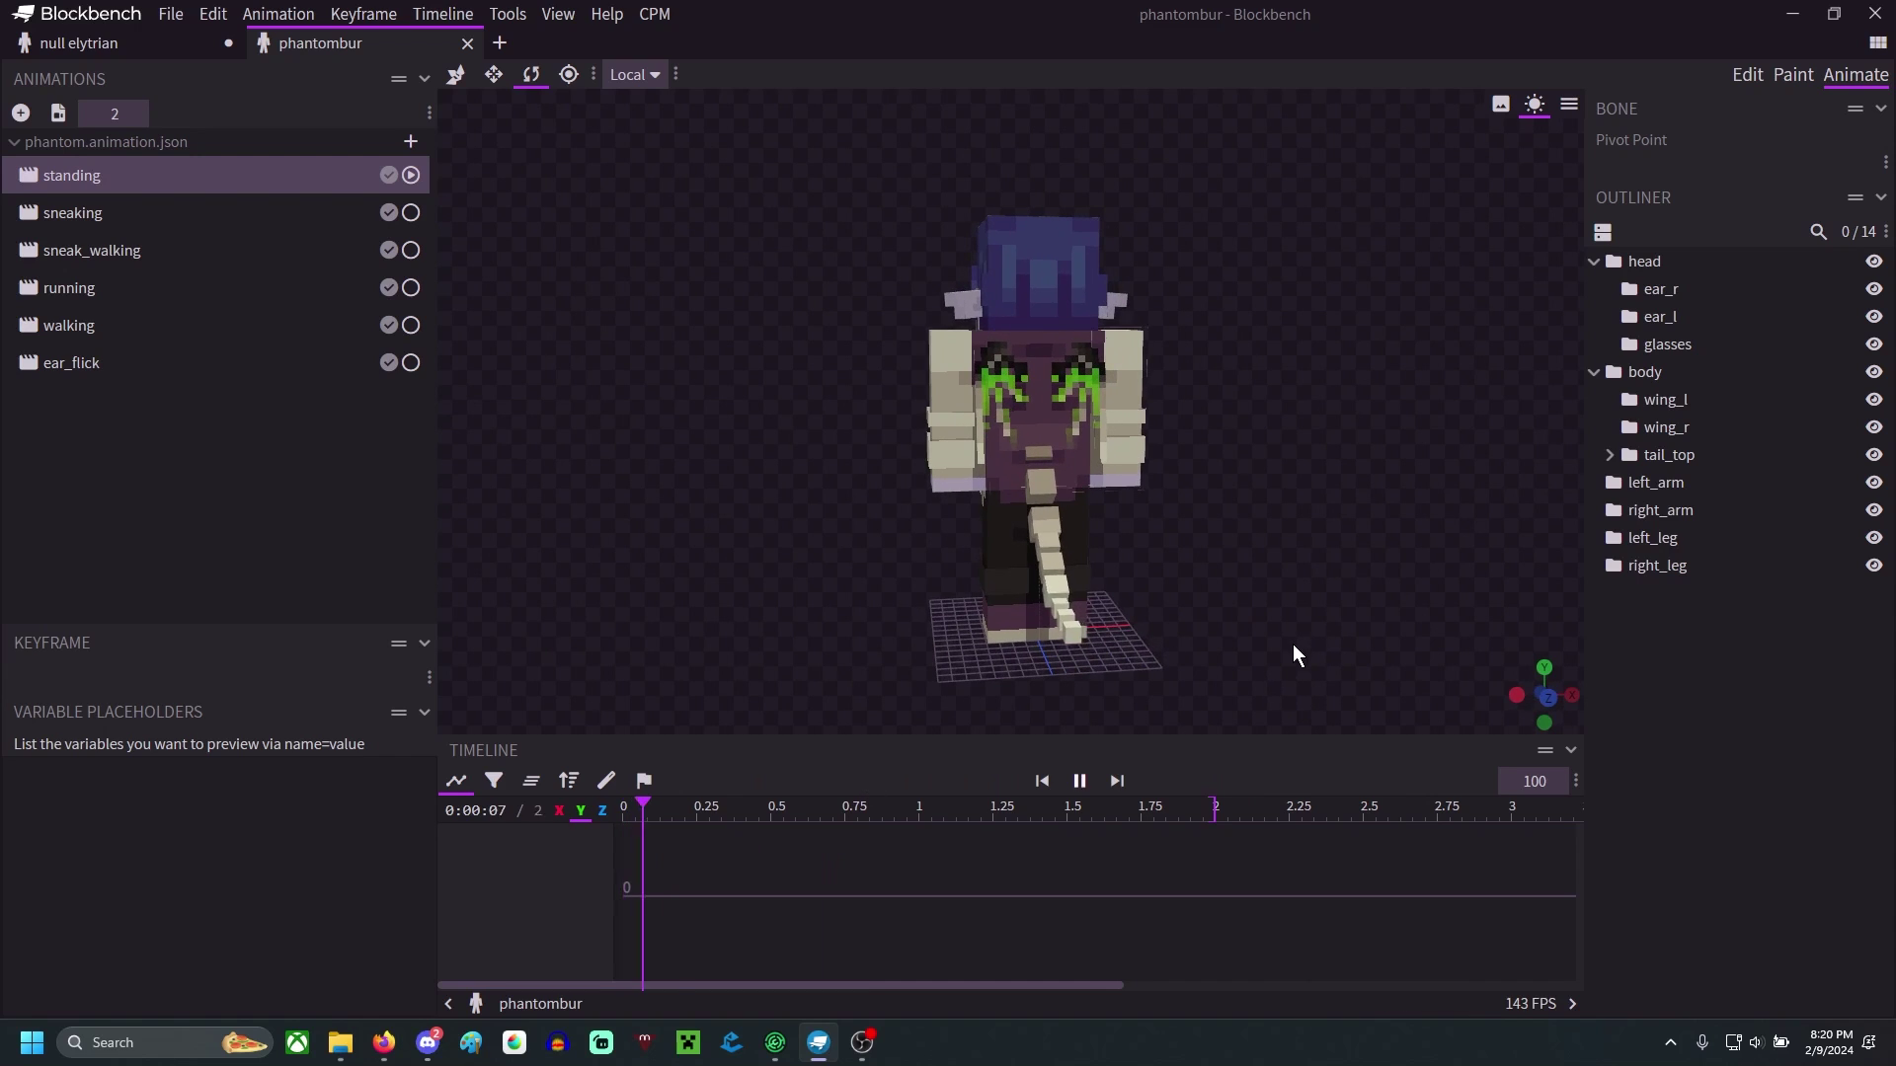
{"action": "left_click_drag", "start_coordinate": [1076, 574], "coordinate": [1318, 625]}
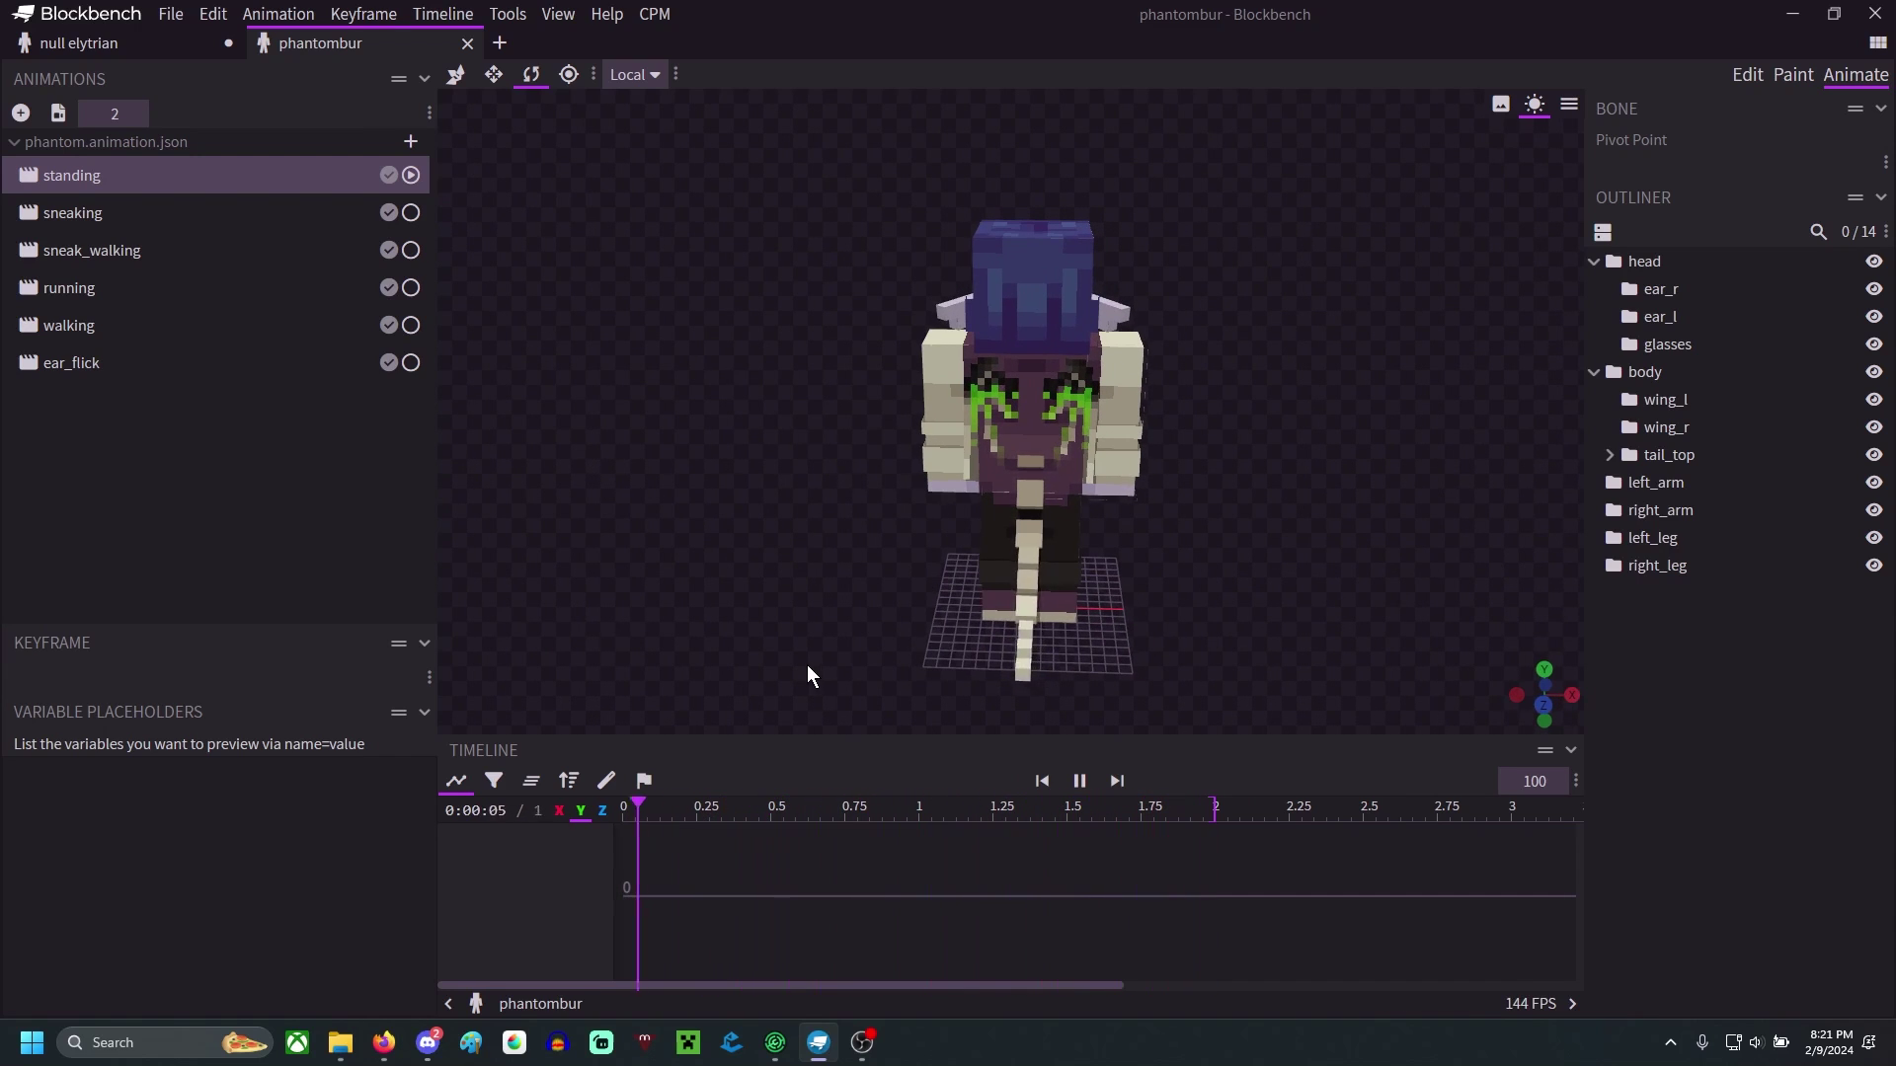
{"action": "left_click_drag", "start_coordinate": [810, 668], "coordinate": [944, 668]}
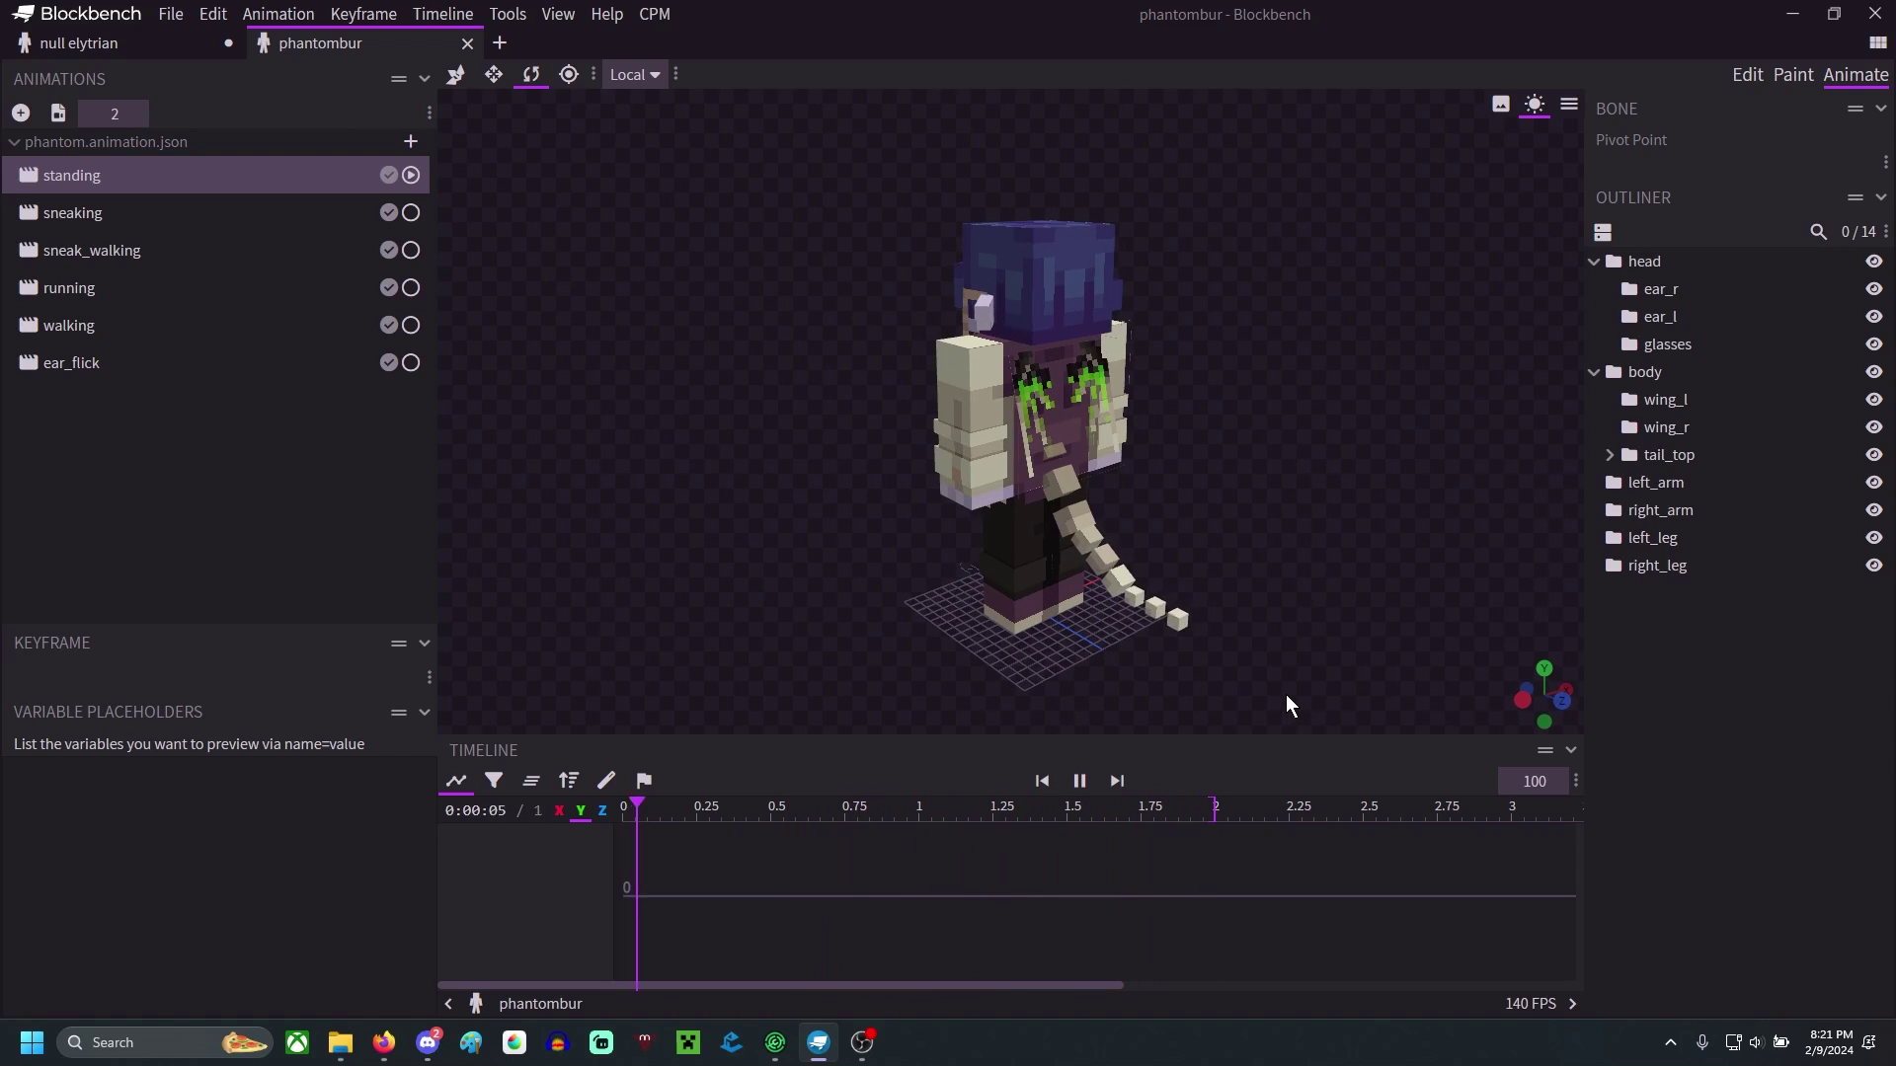
- Preview the sneaking animation, then play sneak_walking
{"action": "left_click", "coordinate": [229, 215]}
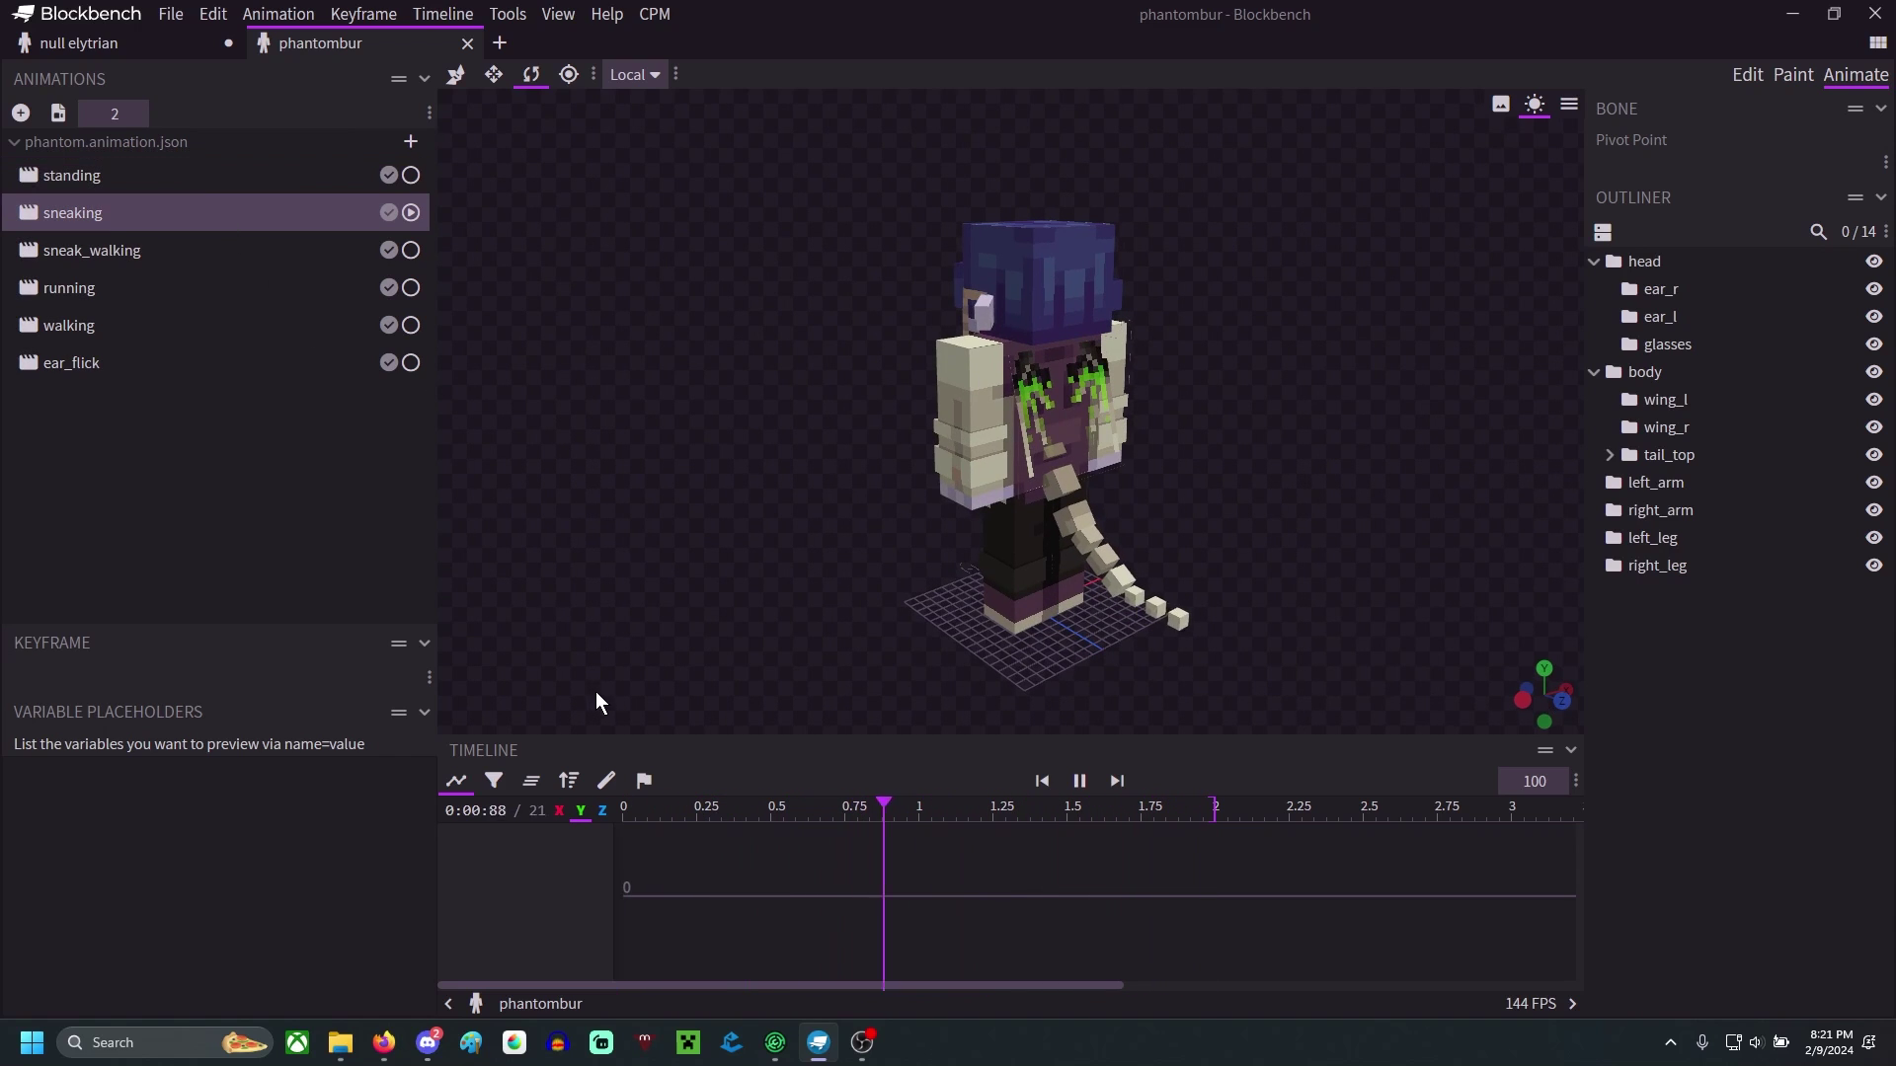
{"action": "left_click_drag", "start_coordinate": [994, 674], "coordinate": [1211, 553]}
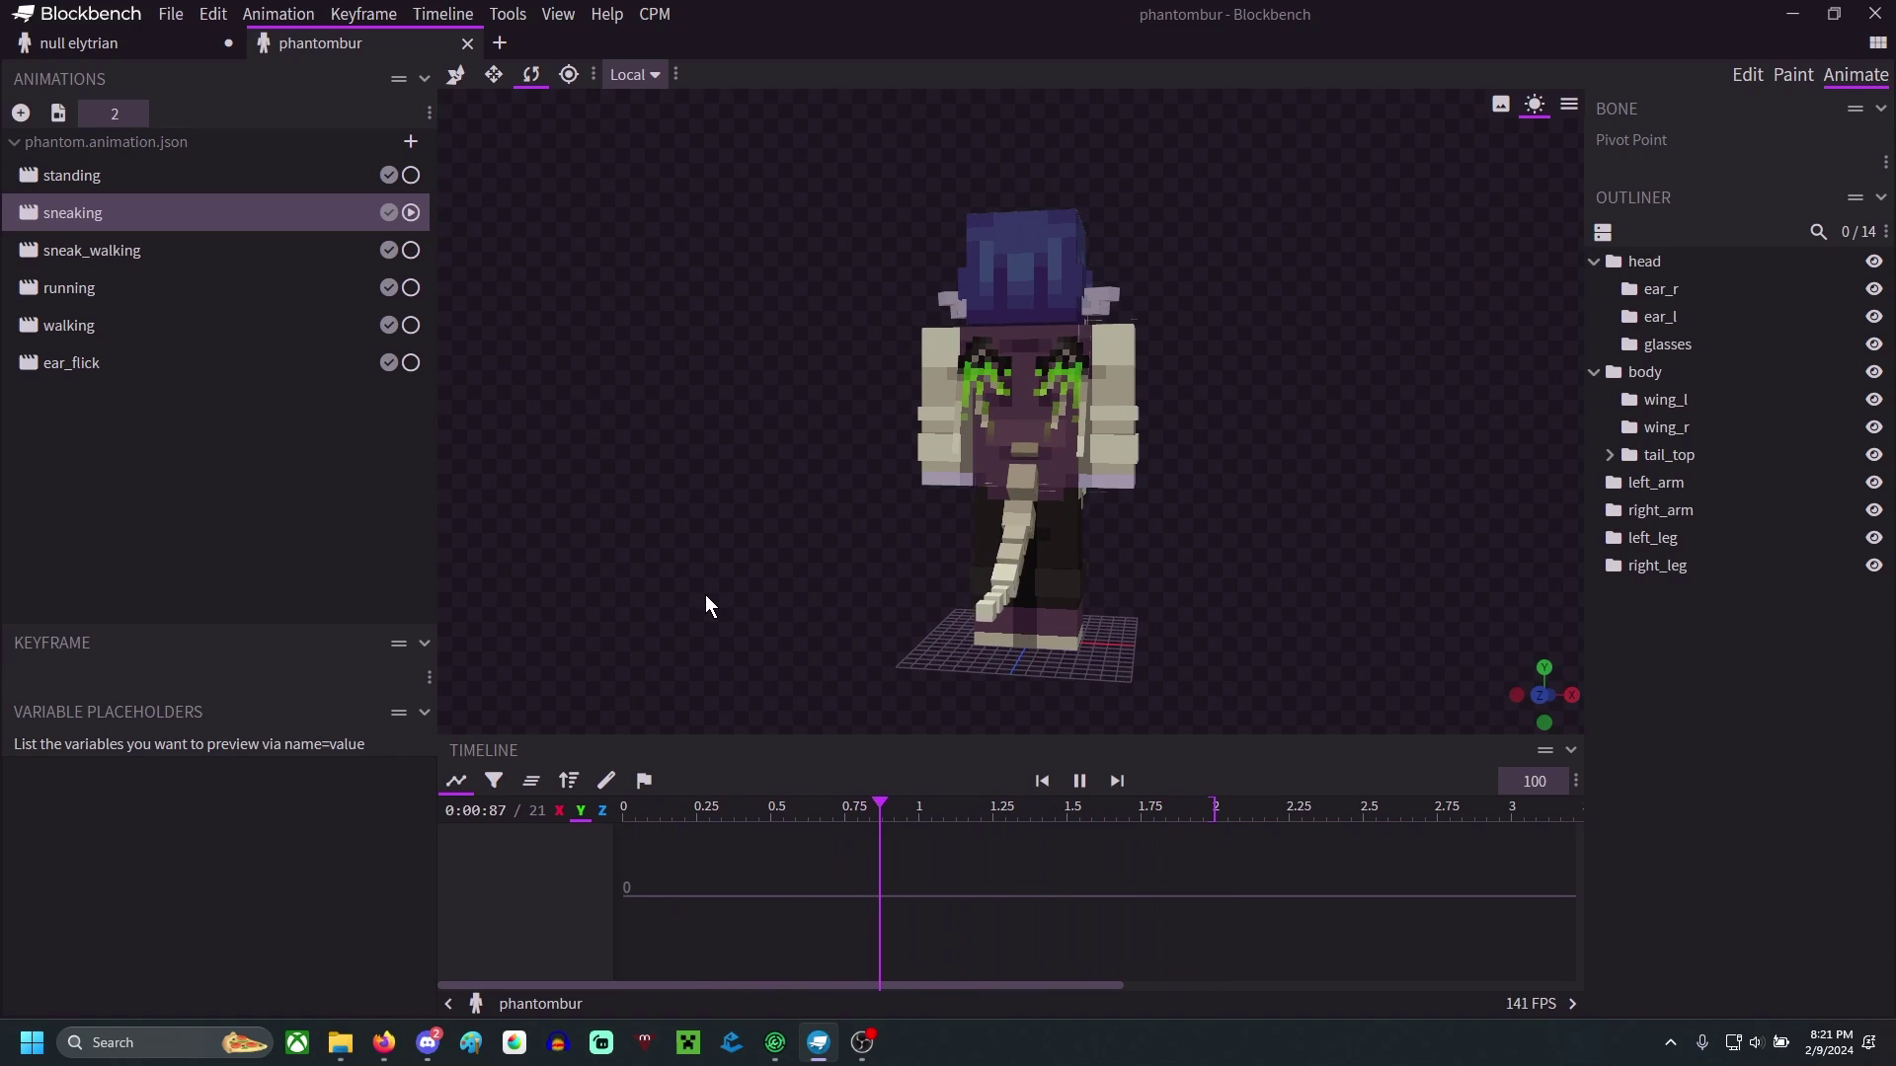
{"action": "key", "text": "space"}
{"action": "left_click", "coordinate": [120, 249]}
{"action": "key", "text": "space"}
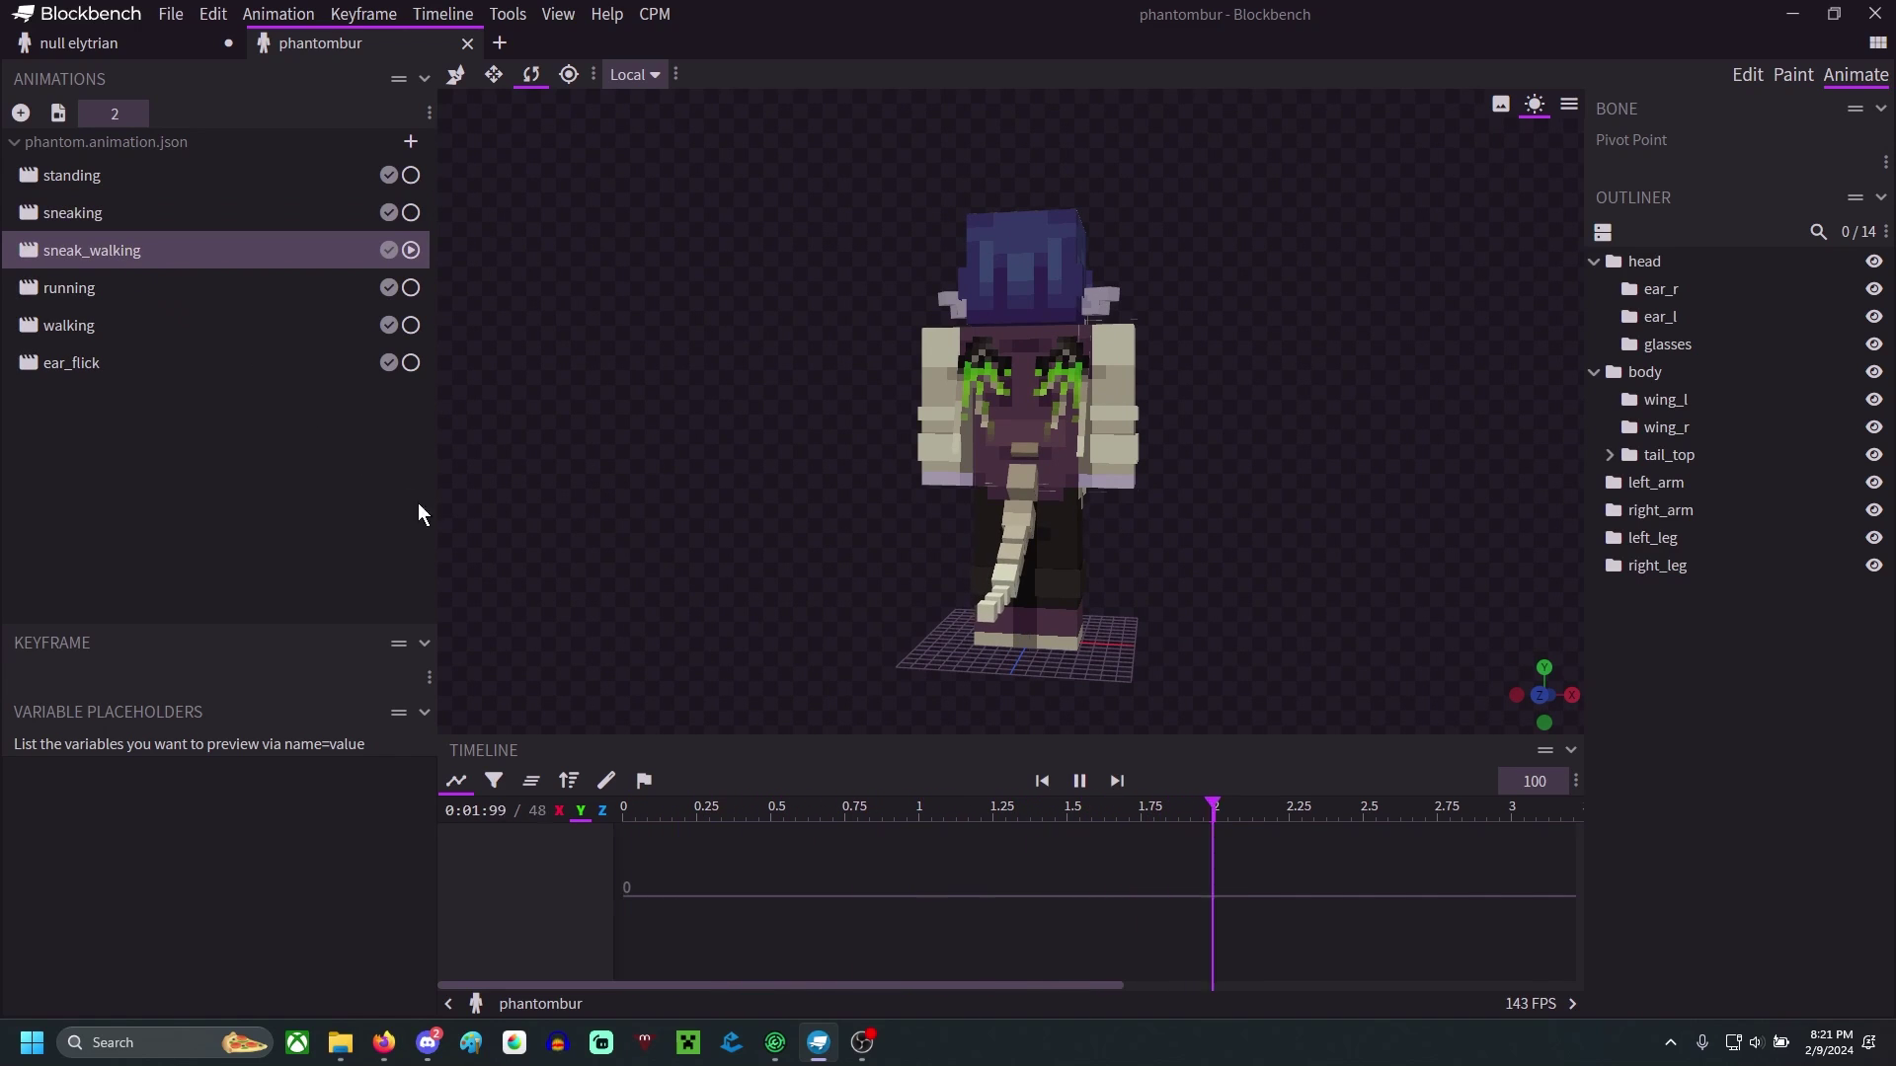
- Play the running animation from the start, then the walking animation from the front
{"action": "left_click", "coordinate": [108, 289]}
{"action": "left_click_drag", "start_coordinate": [1183, 816], "coordinate": [454, 856]}
{"action": "key", "text": "space"}
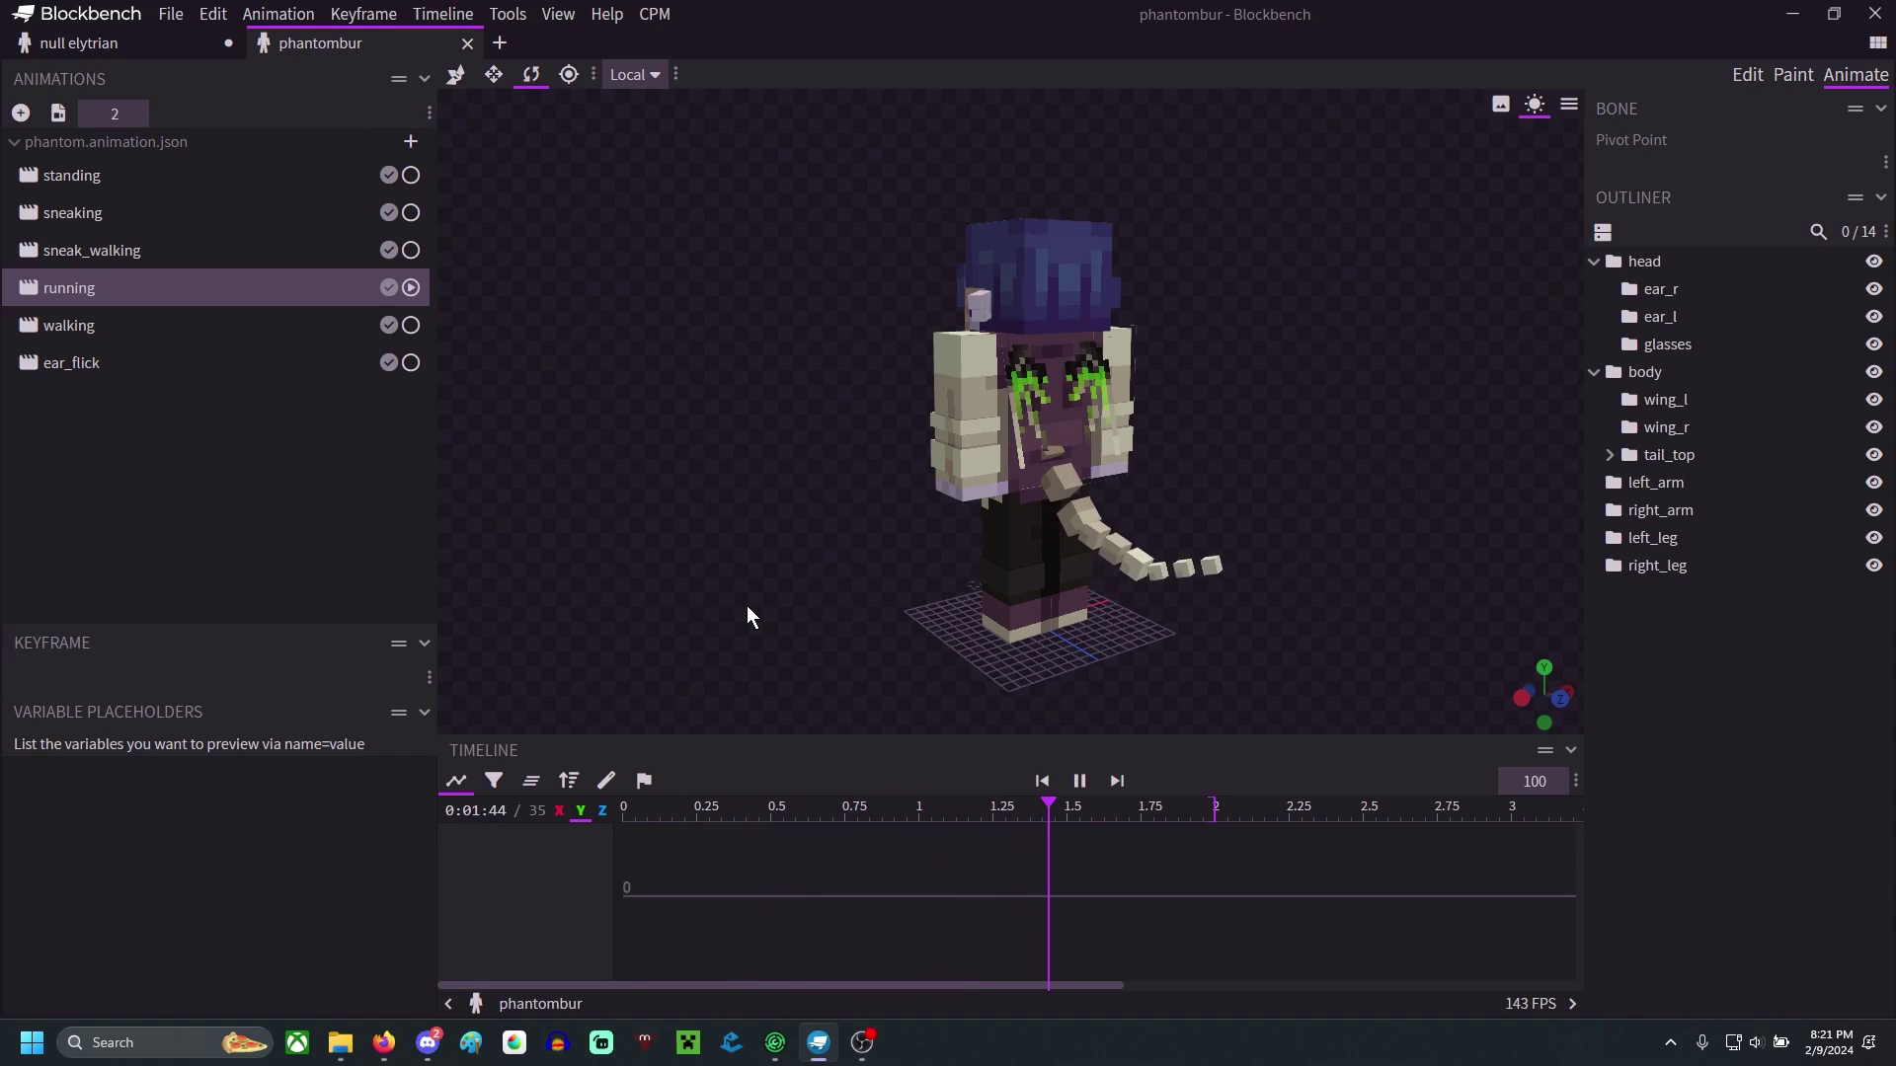
{"action": "key", "text": "space"}
{"action": "left_click", "coordinate": [223, 332]}
{"action": "key", "text": "space"}
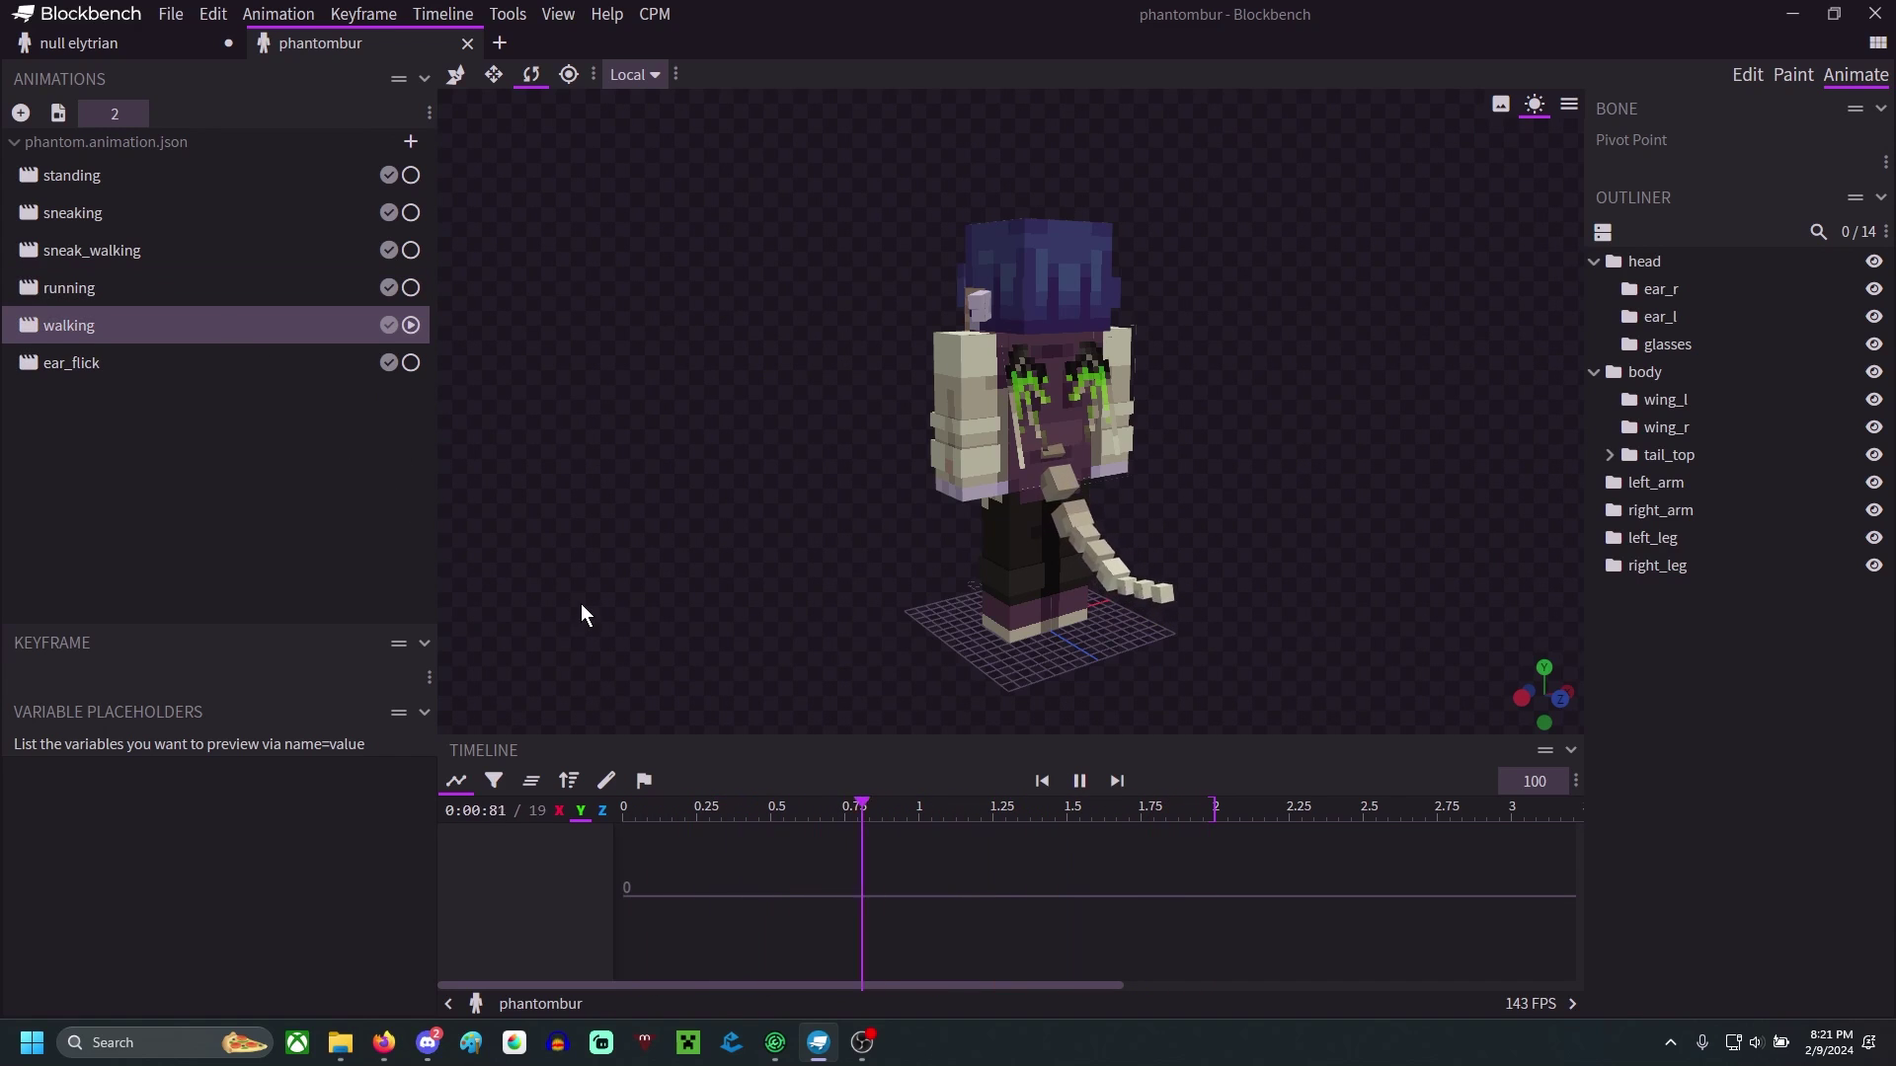
{"action": "left_click_drag", "start_coordinate": [595, 583], "coordinate": [910, 607]}
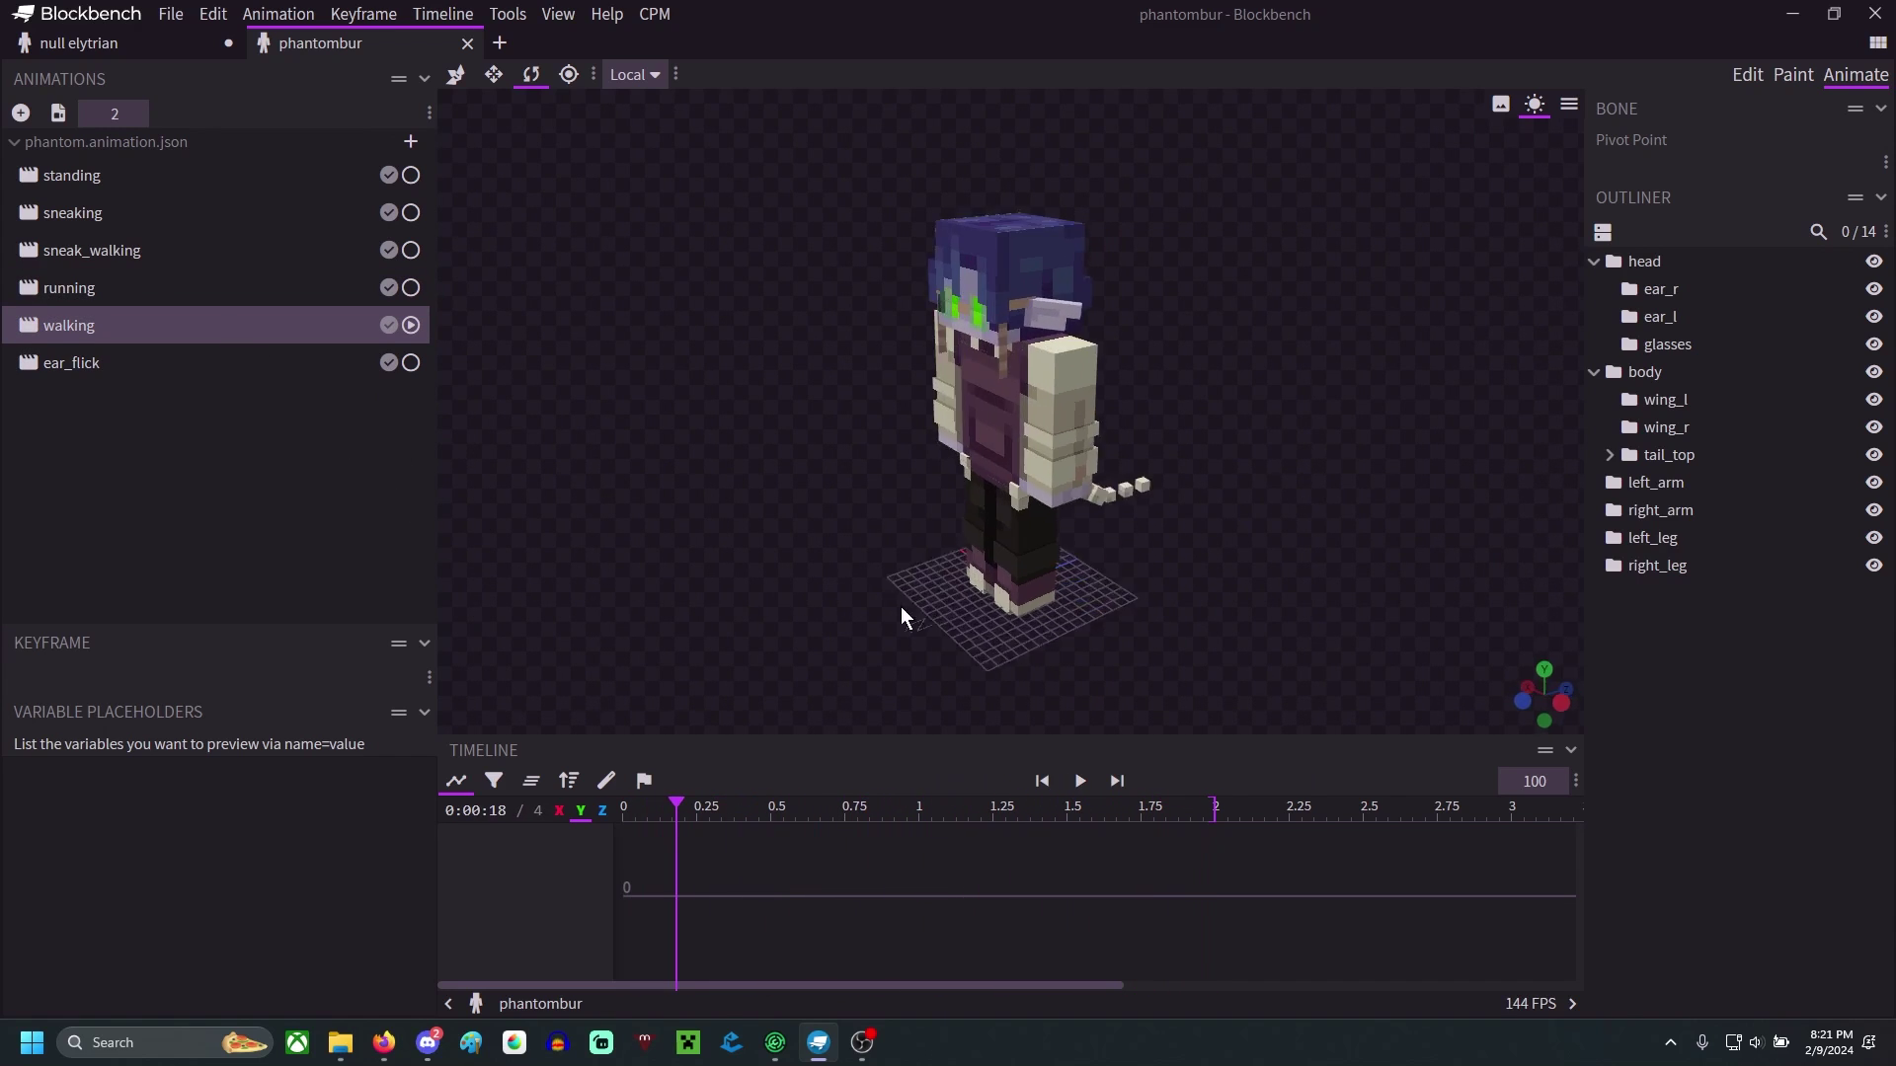
- Play the ear_flick animation and orbit around the model while it runs
{"action": "left_click", "coordinate": [180, 359]}
{"action": "right_click", "coordinate": [182, 362]}
{"action": "left_click", "coordinate": [259, 513]}
{"action": "left_click_drag", "start_coordinate": [612, 583], "coordinate": [694, 604]}
{"action": "key", "text": "space"}
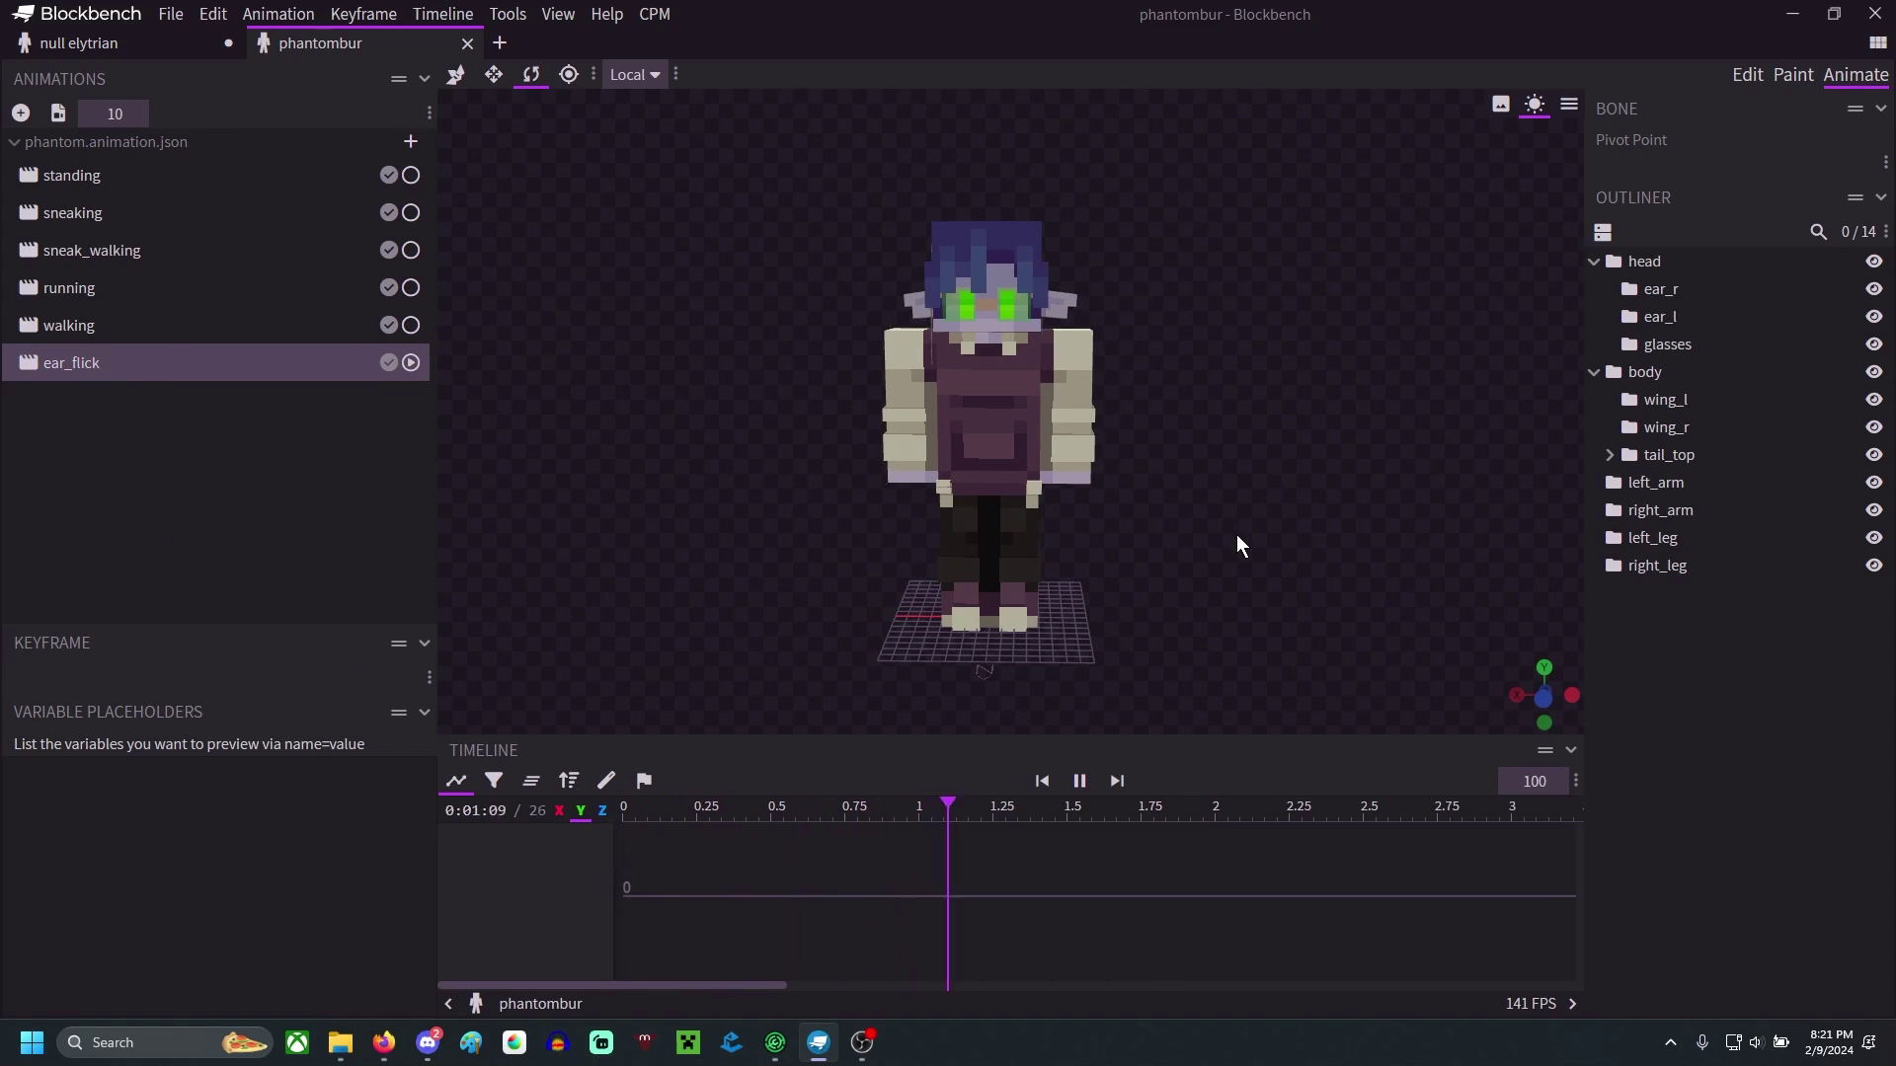
{"action": "left_click_drag", "start_coordinate": [1240, 567], "coordinate": [784, 538]}
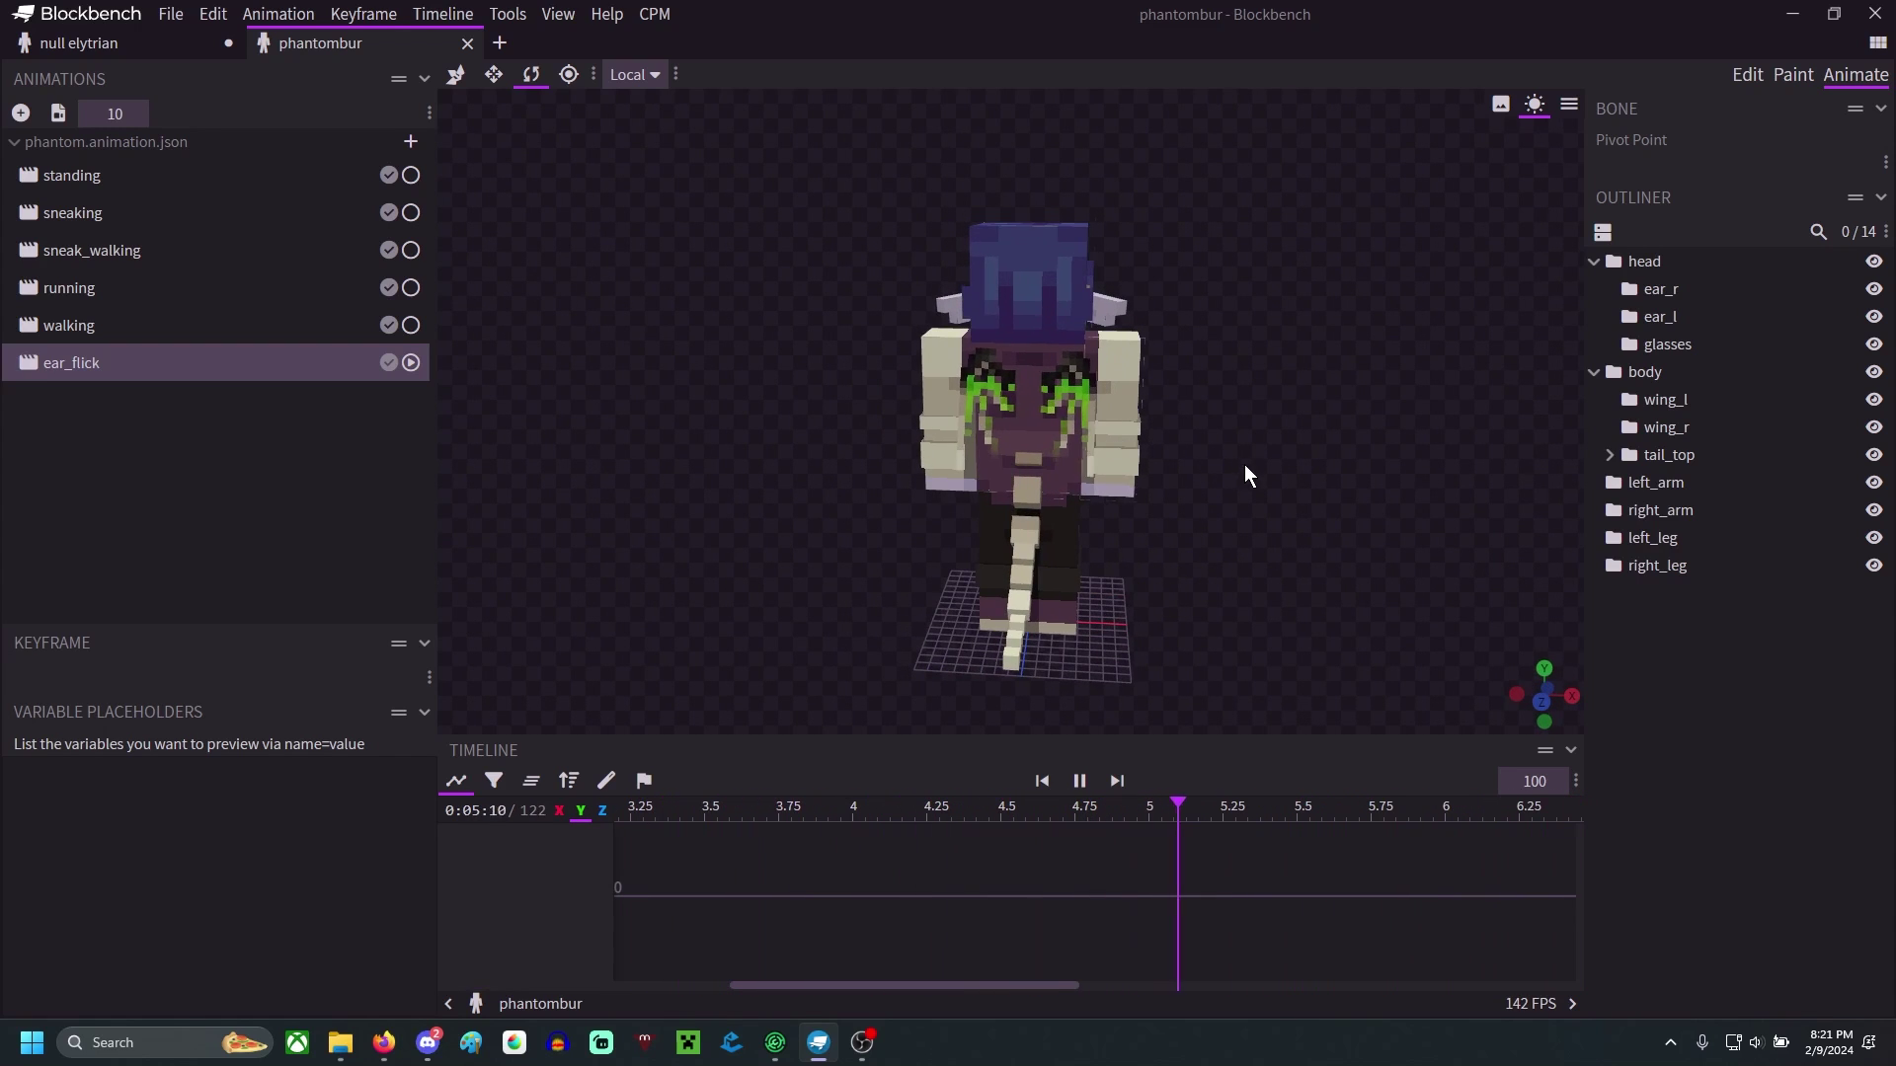
{"action": "left_click_drag", "start_coordinate": [612, 407], "coordinate": [1183, 393]}
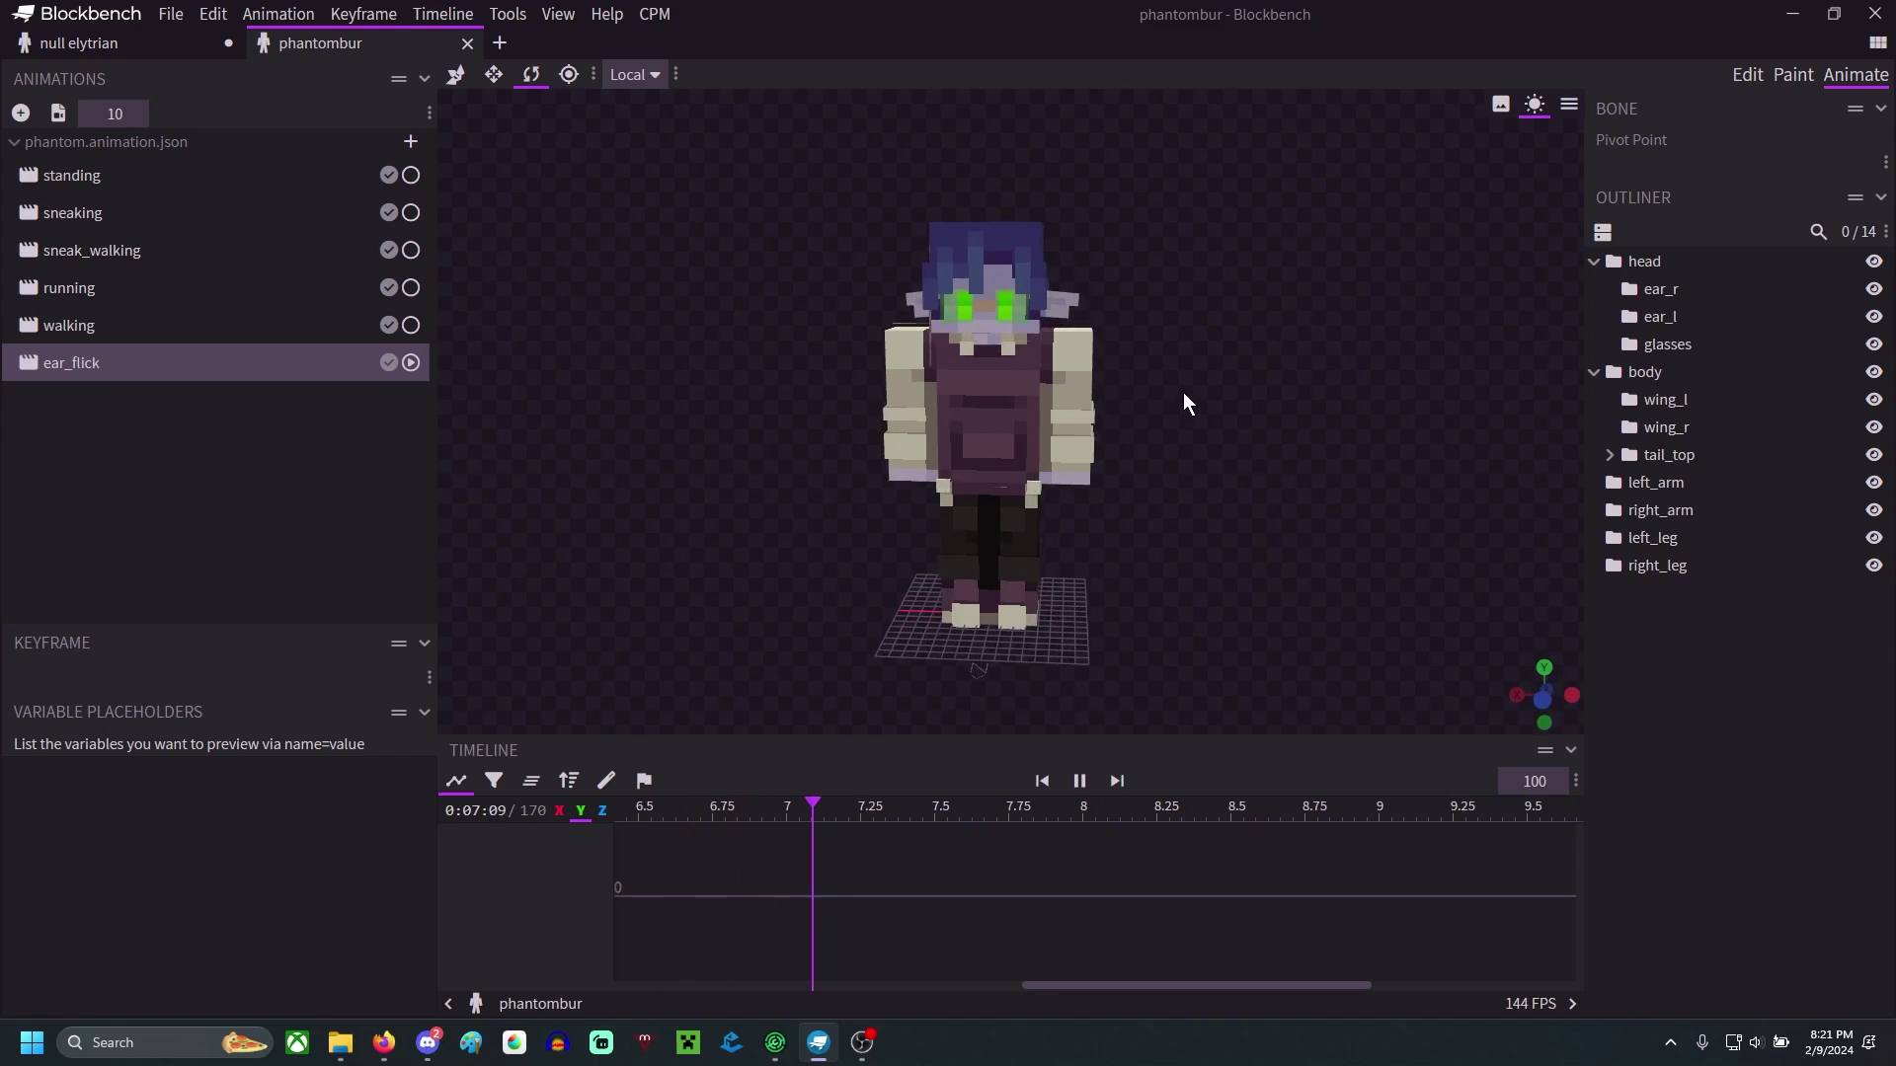
{"action": "key", "text": "space"}
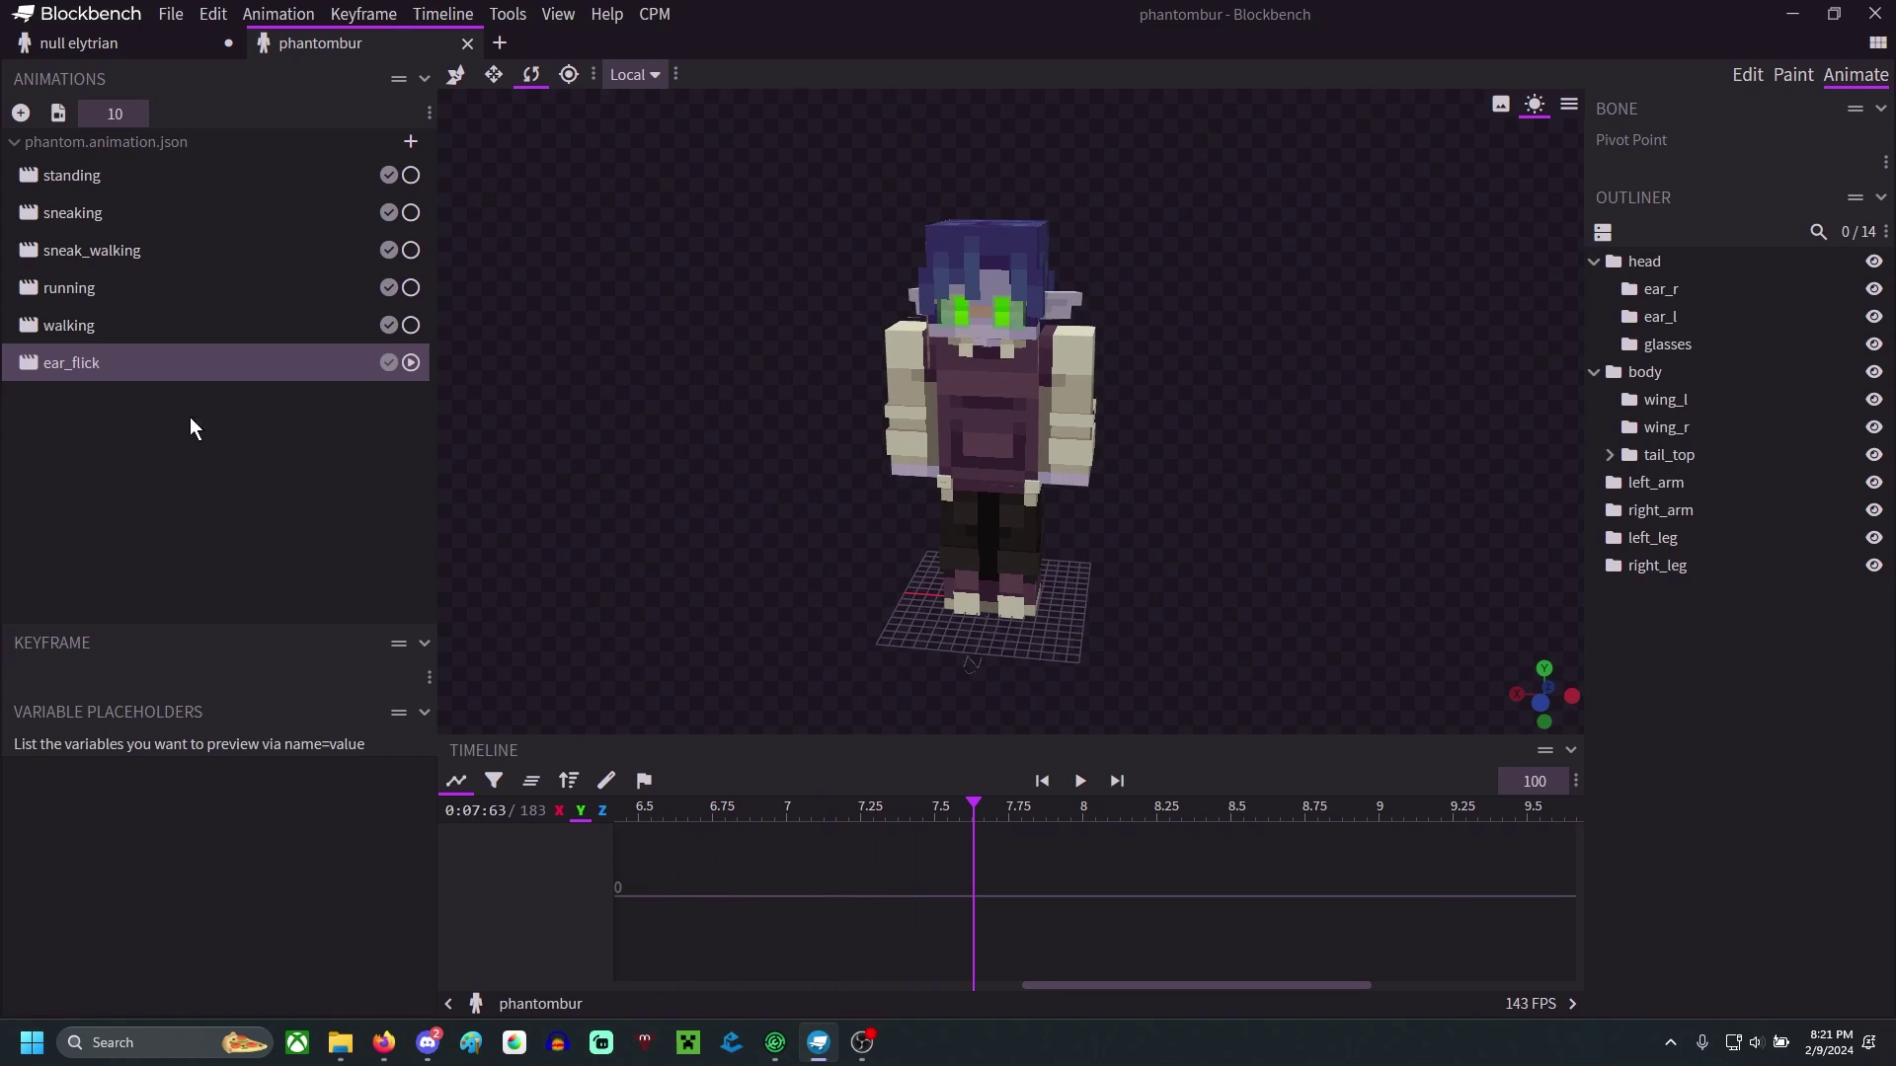
{"action": "right_click", "coordinate": [153, 364]}
{"action": "left_click", "coordinate": [213, 666]}
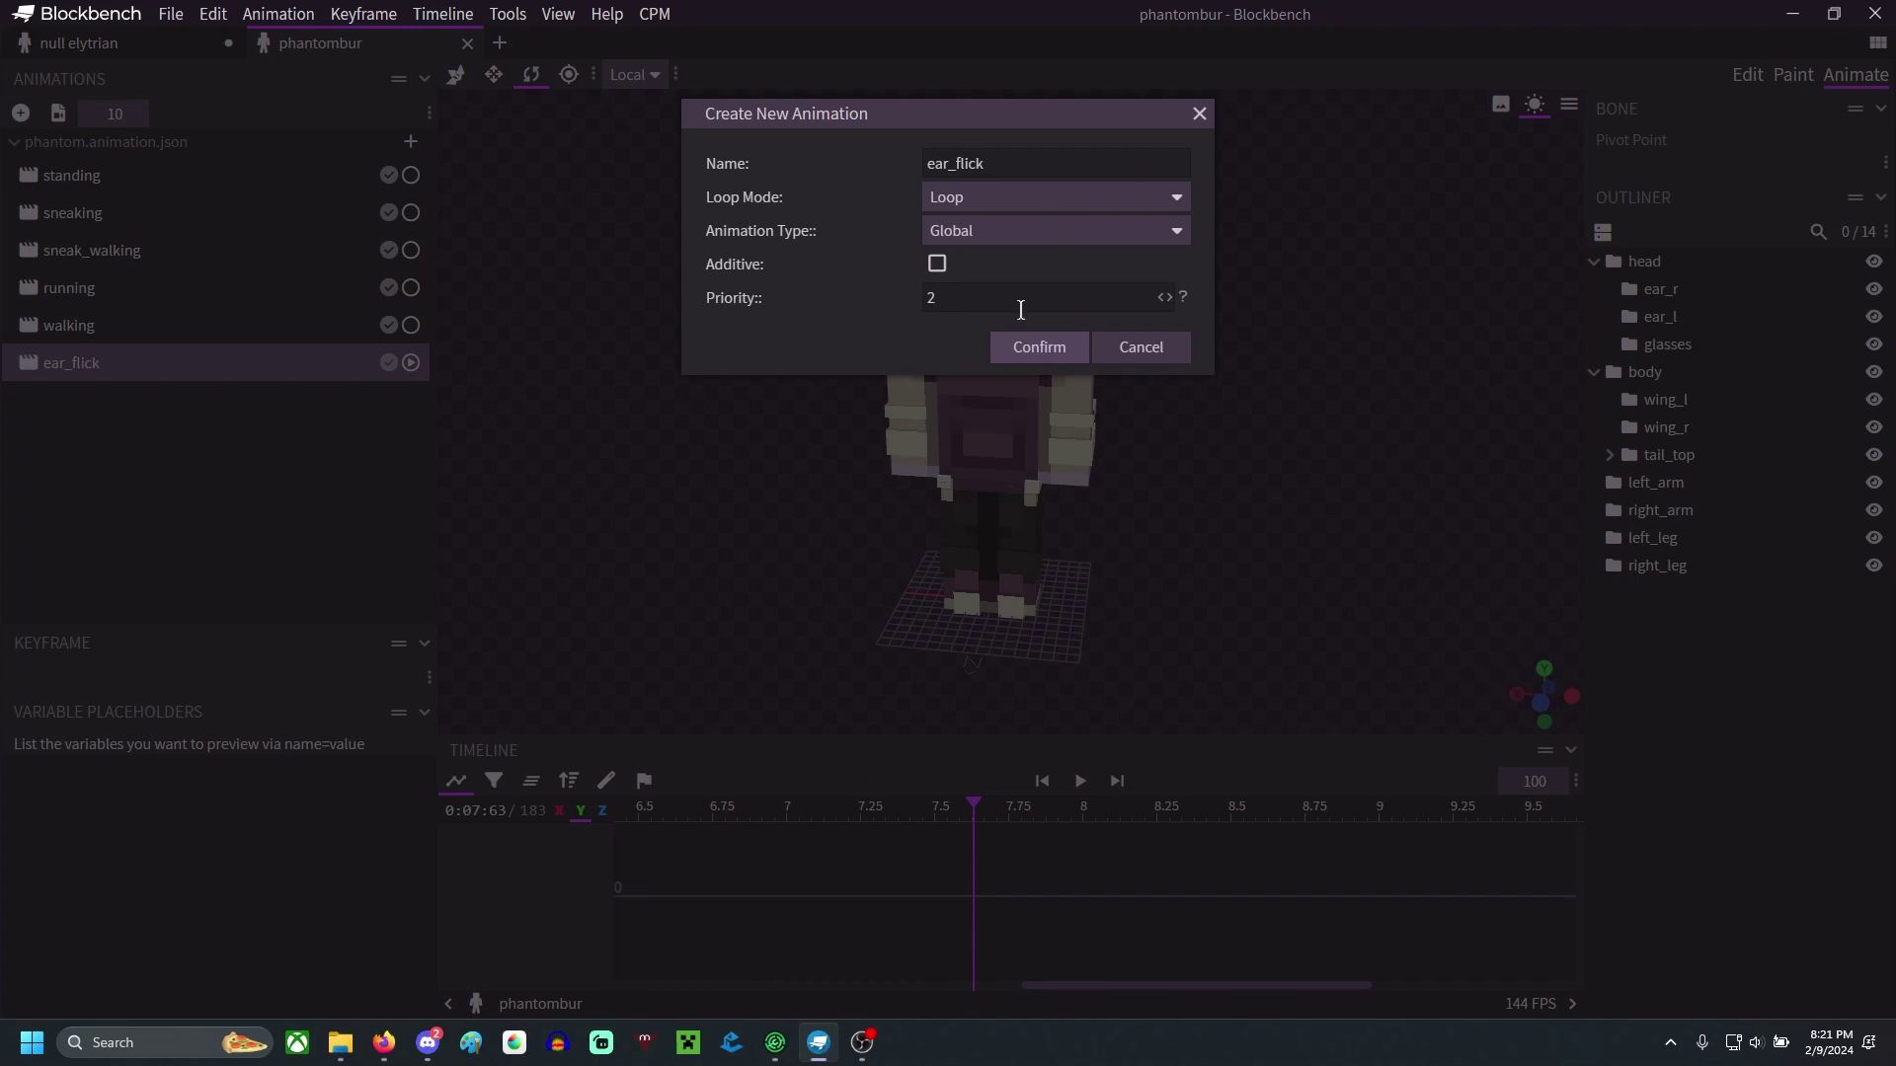
{"action": "left_click", "coordinate": [1141, 346]}
{"action": "left_click", "coordinate": [185, 176]}
{"action": "right_click", "coordinate": [186, 175]}
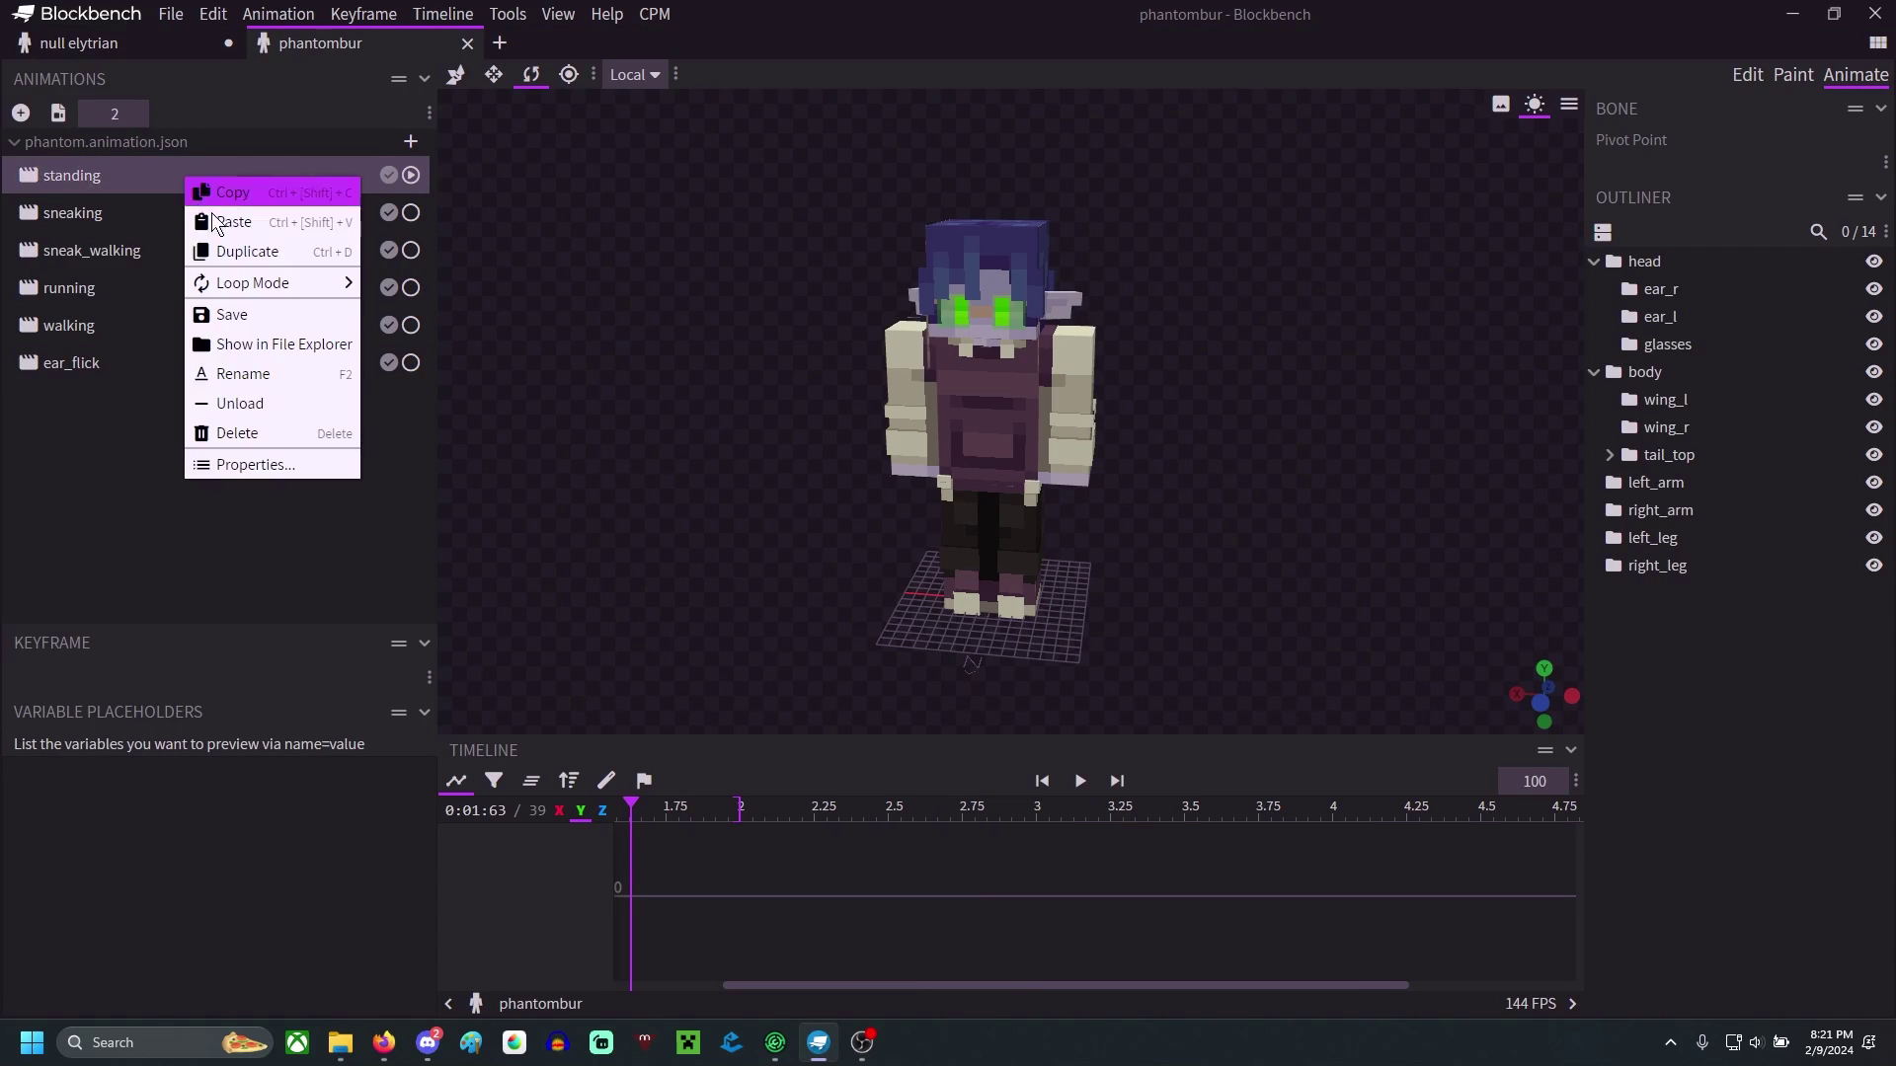
{"action": "left_click", "coordinate": [245, 470]}
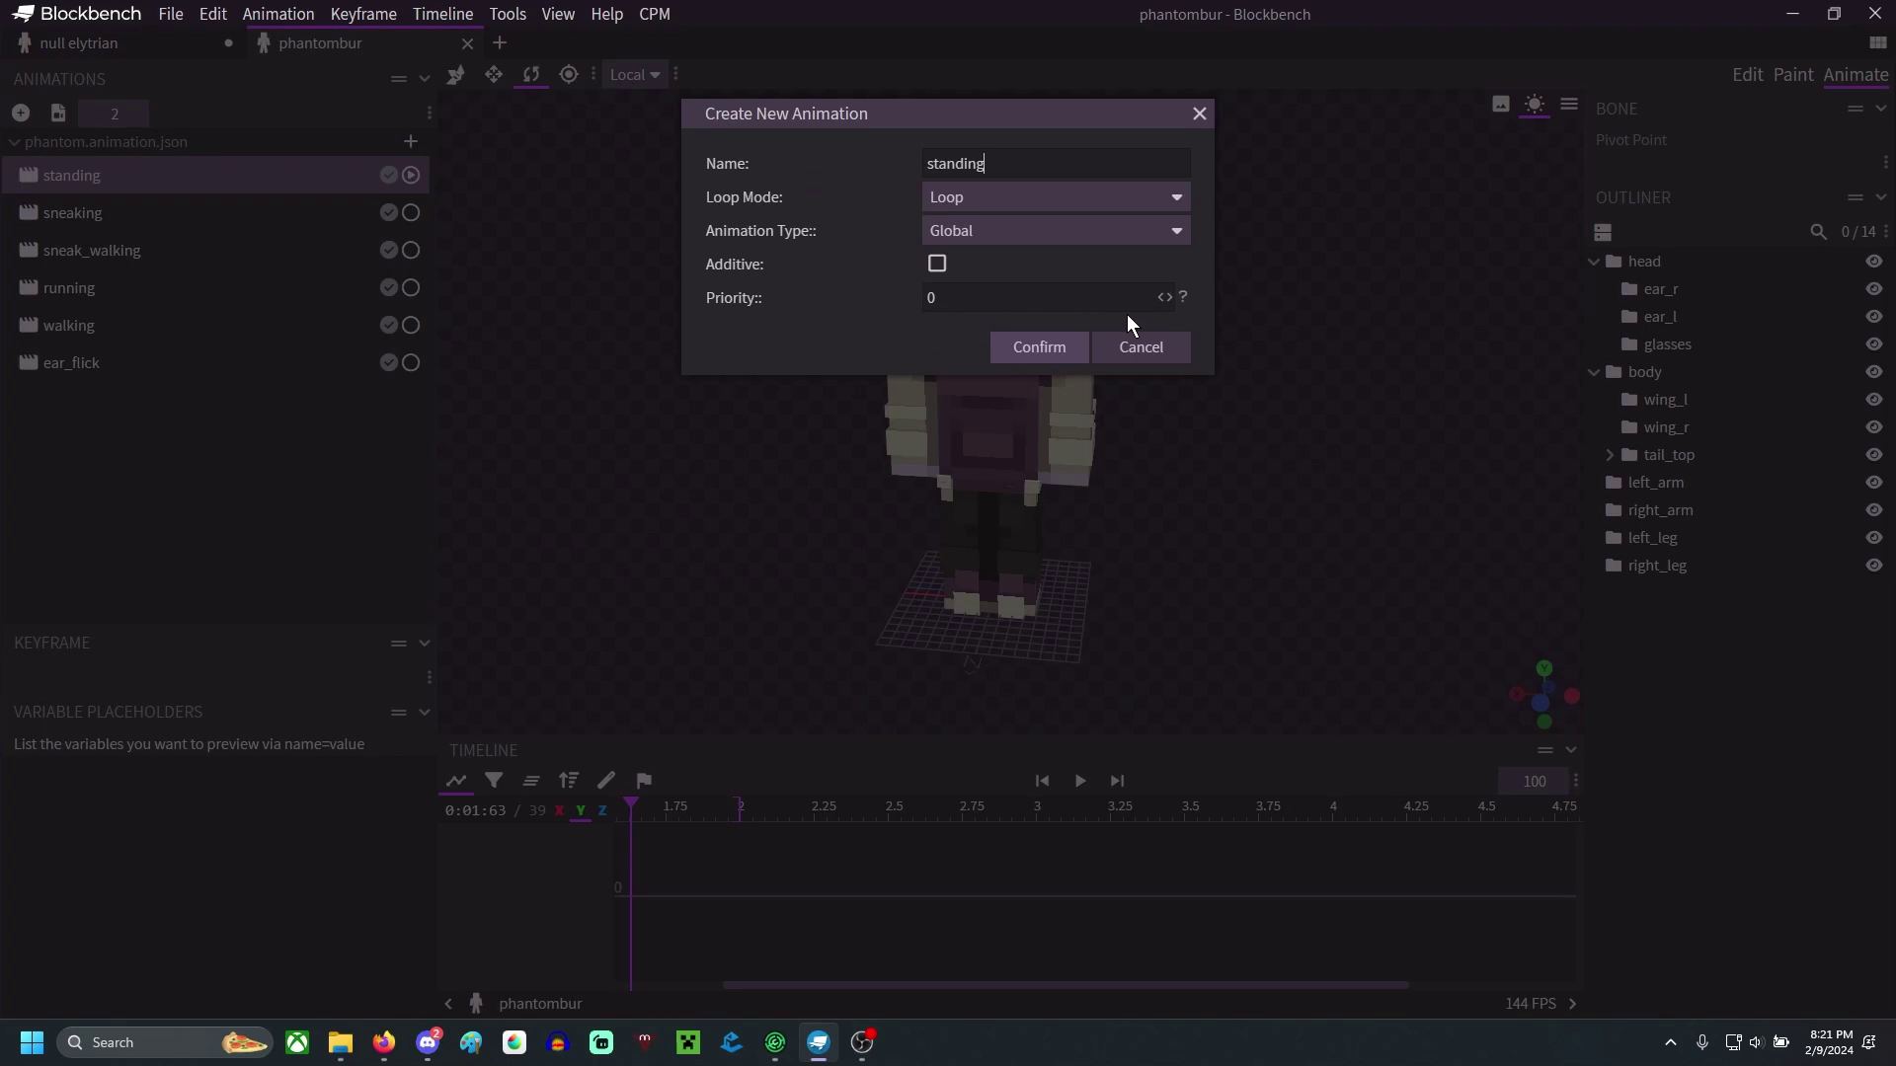
{"action": "left_click", "coordinate": [1141, 347]}
{"action": "double_click", "coordinate": [72, 362]}
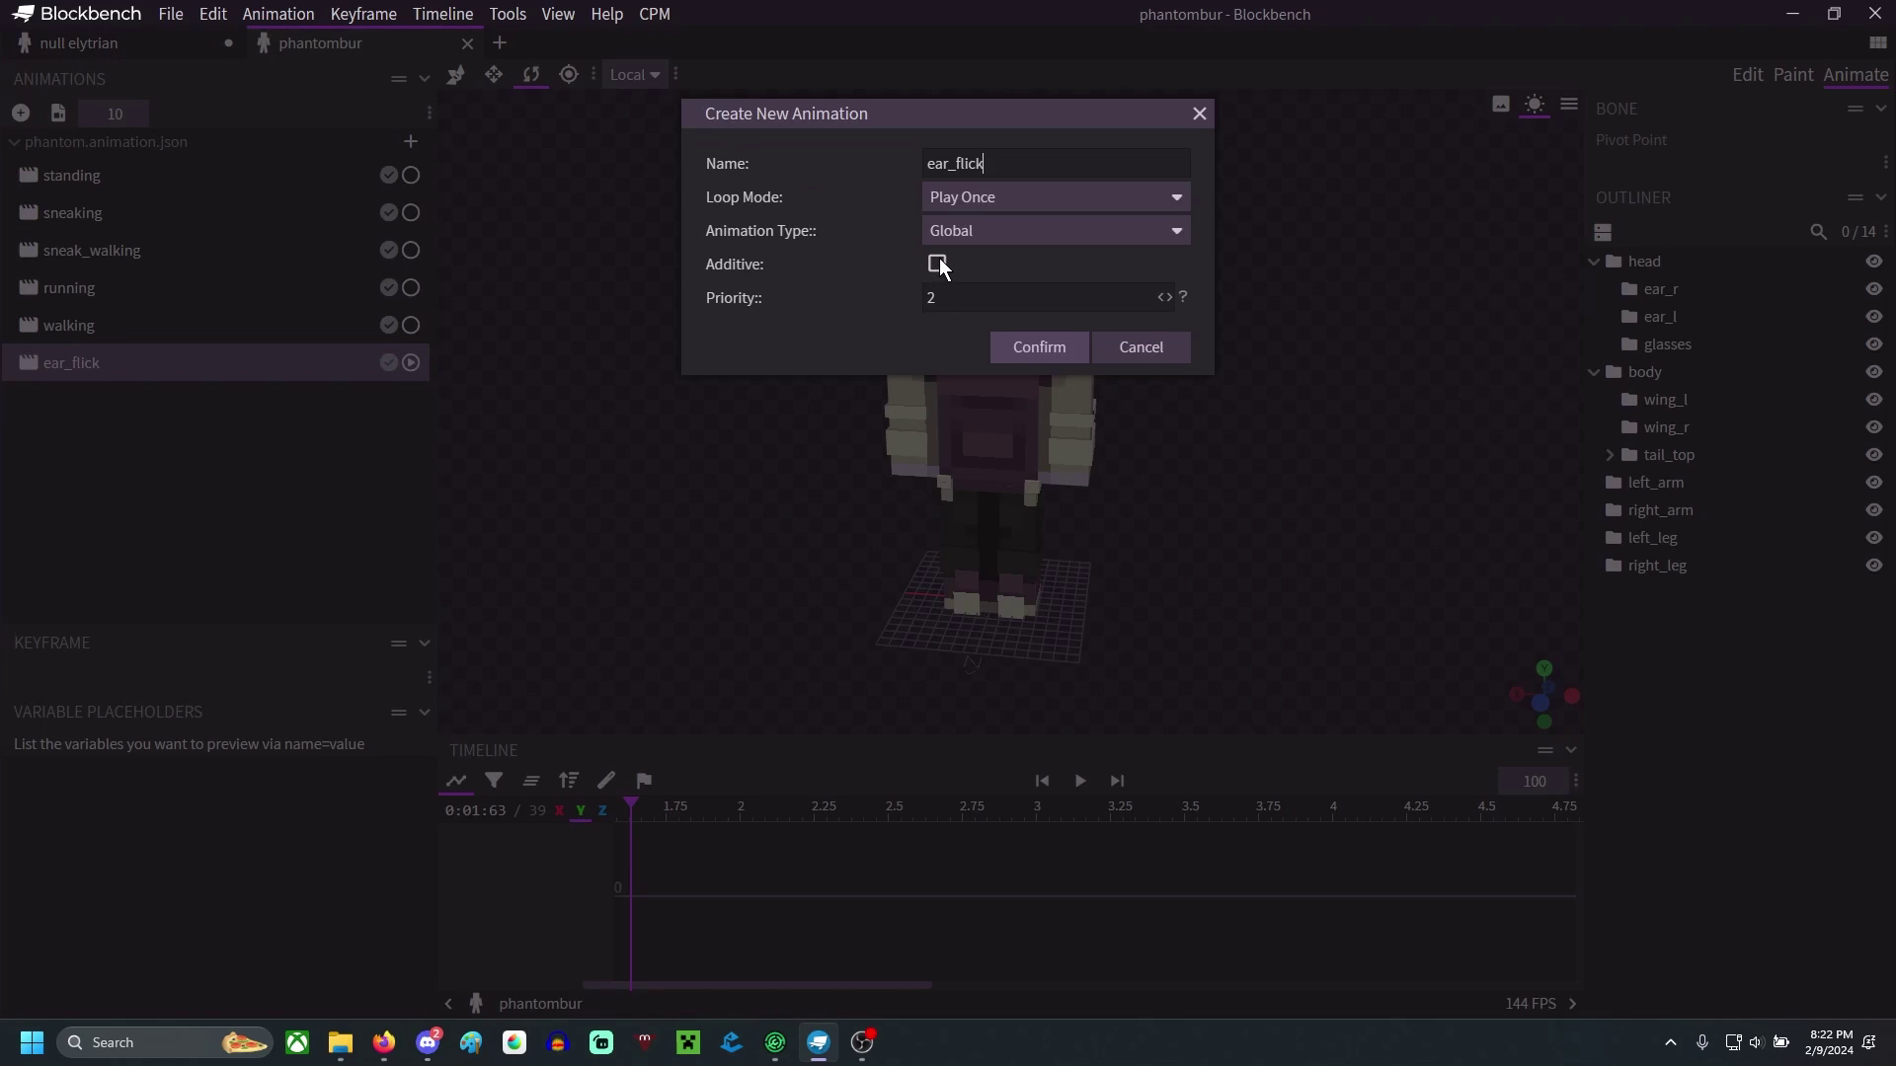
{"action": "left_click", "coordinate": [1124, 357]}
{"action": "left_click_drag", "start_coordinate": [1414, 453], "coordinate": [1220, 662]}
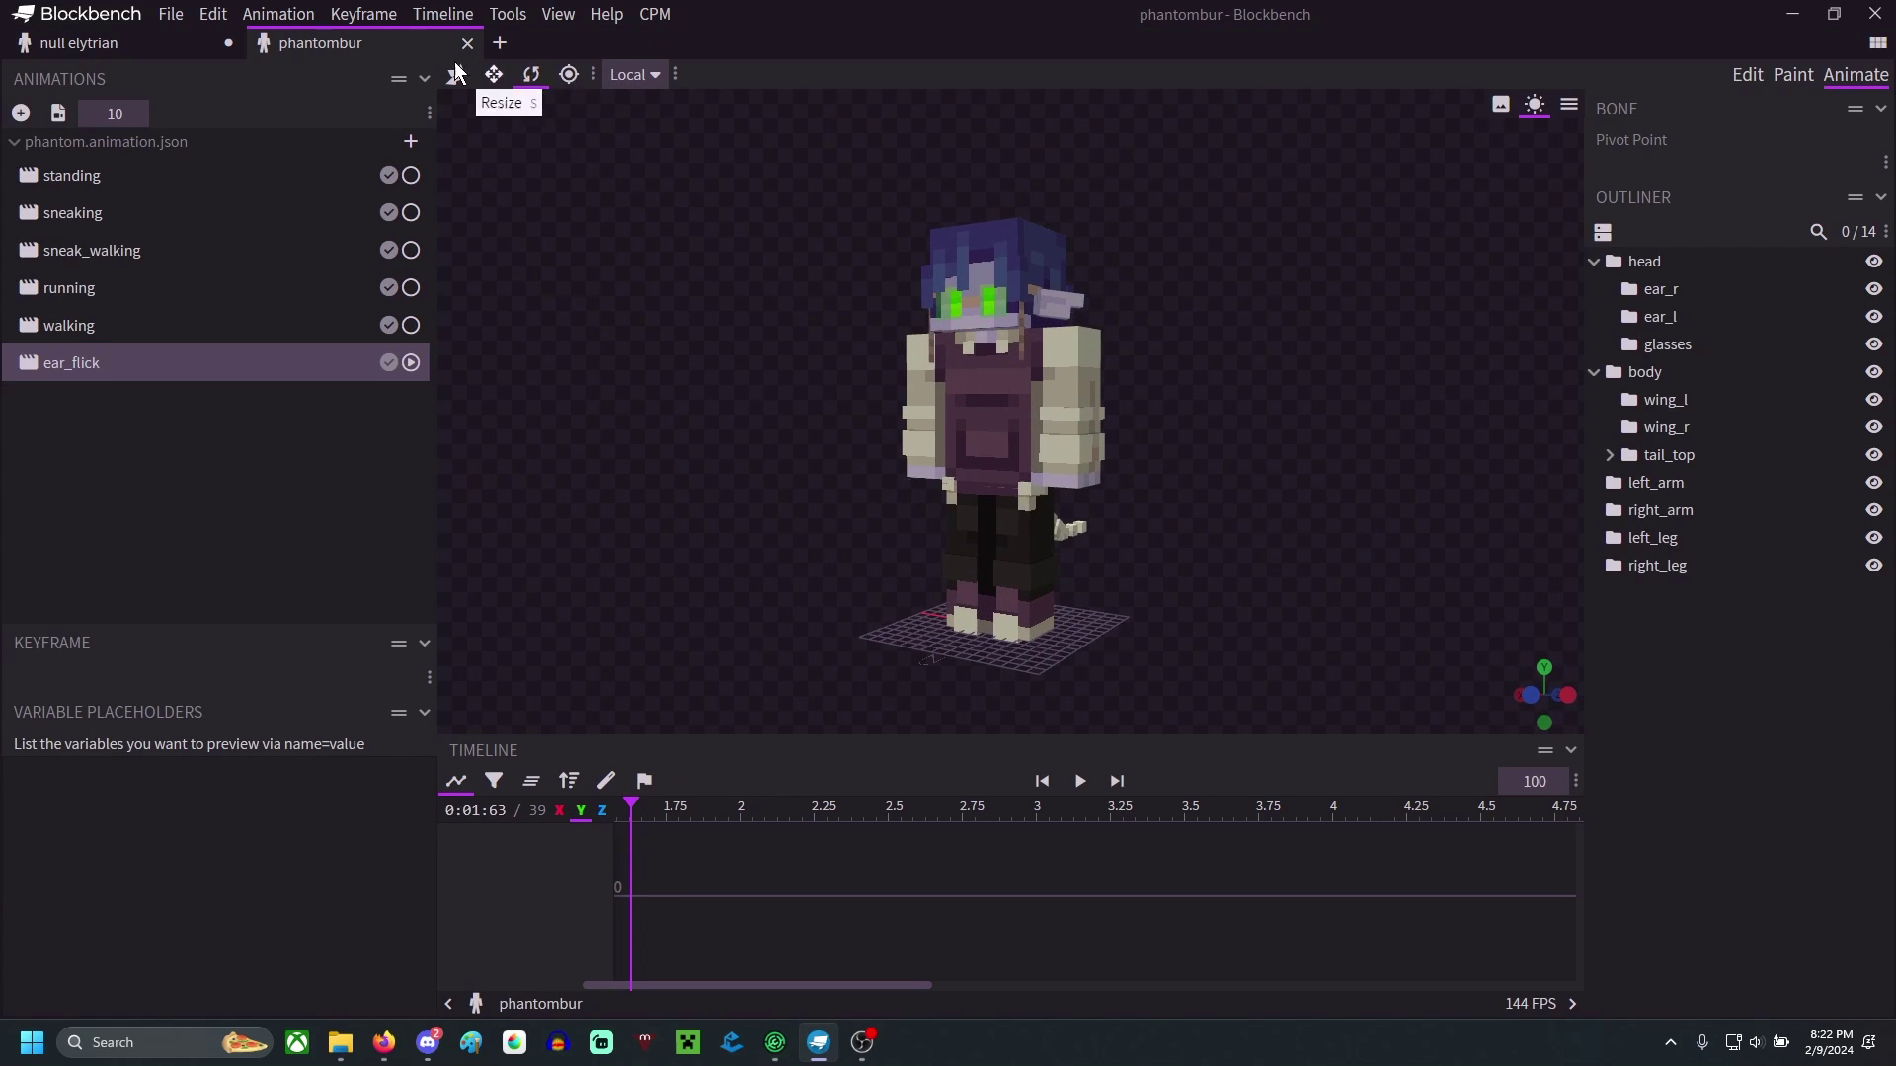
- Switch to Edit mode and orbit to inspect the phantom's back and tail
{"action": "left_click_drag", "start_coordinate": [1196, 472], "coordinate": [1244, 474]}
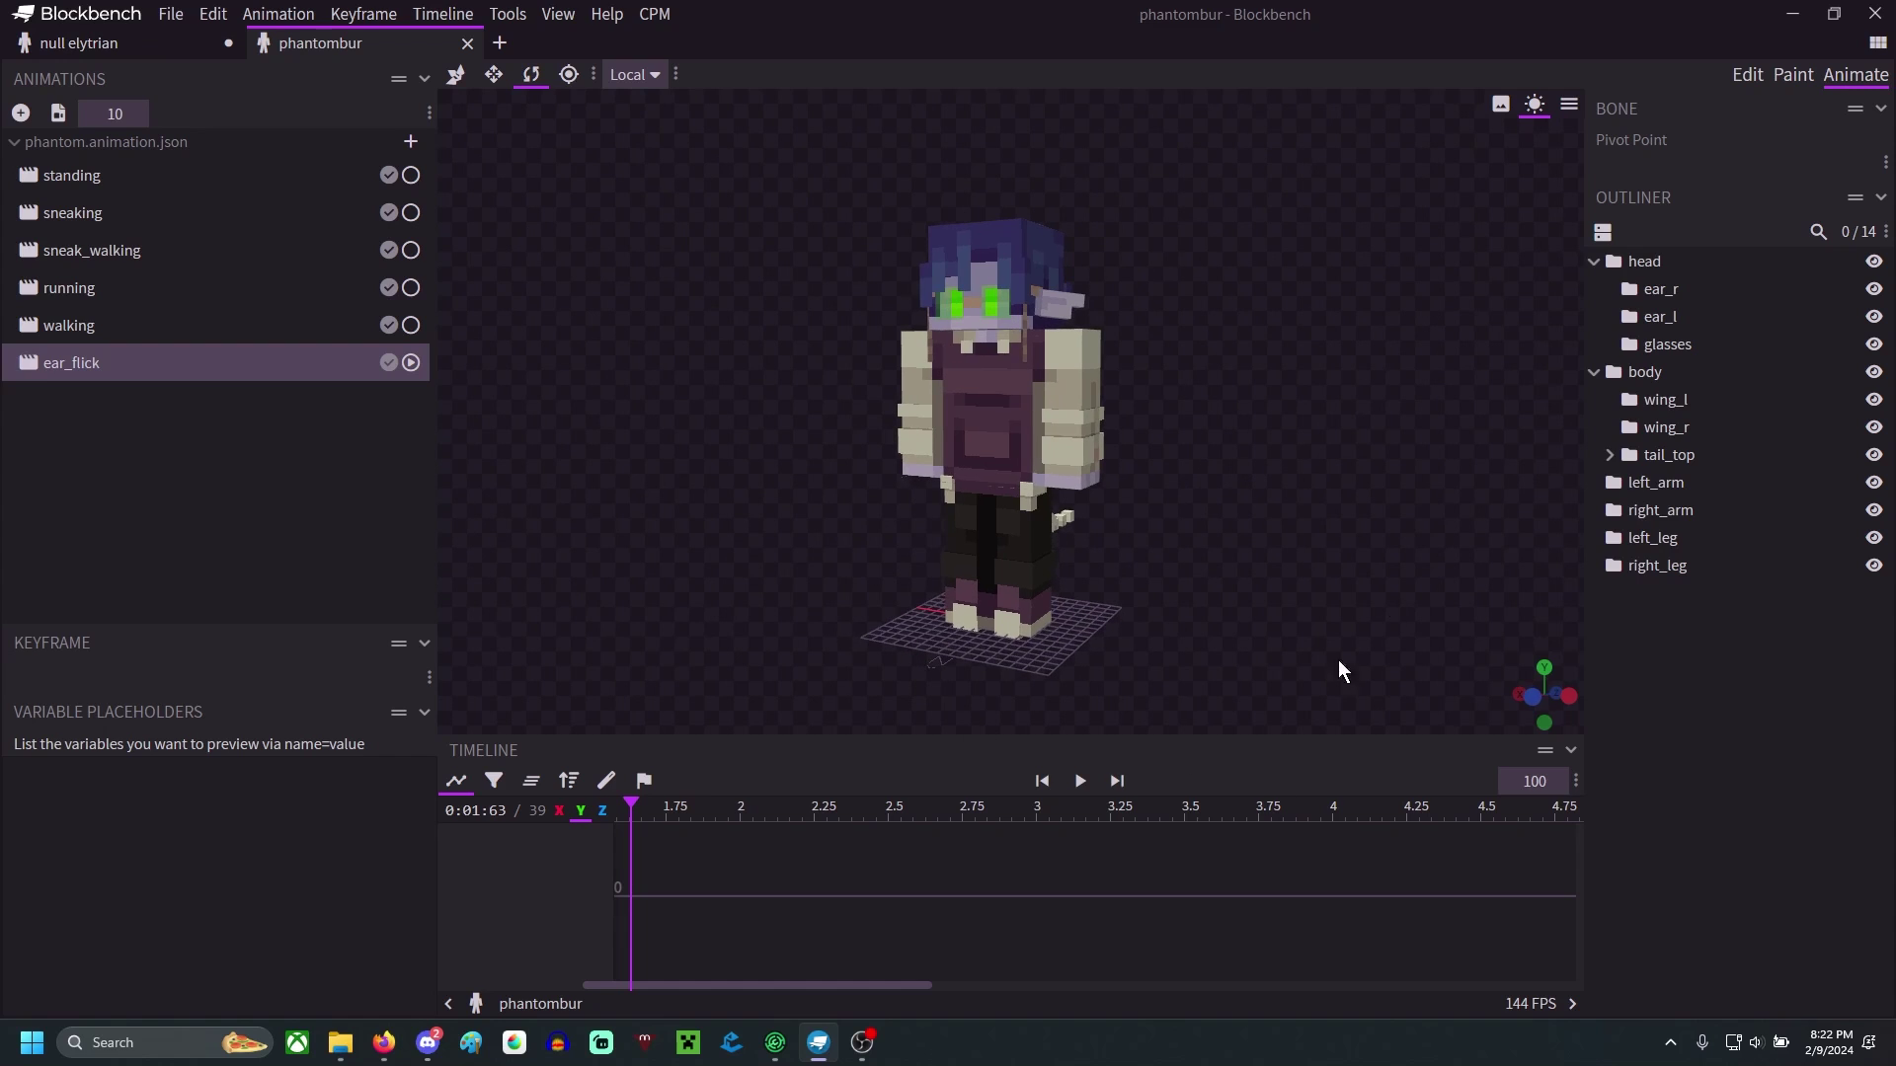
{"action": "left_click_drag", "start_coordinate": [975, 530], "coordinate": [1323, 614]}
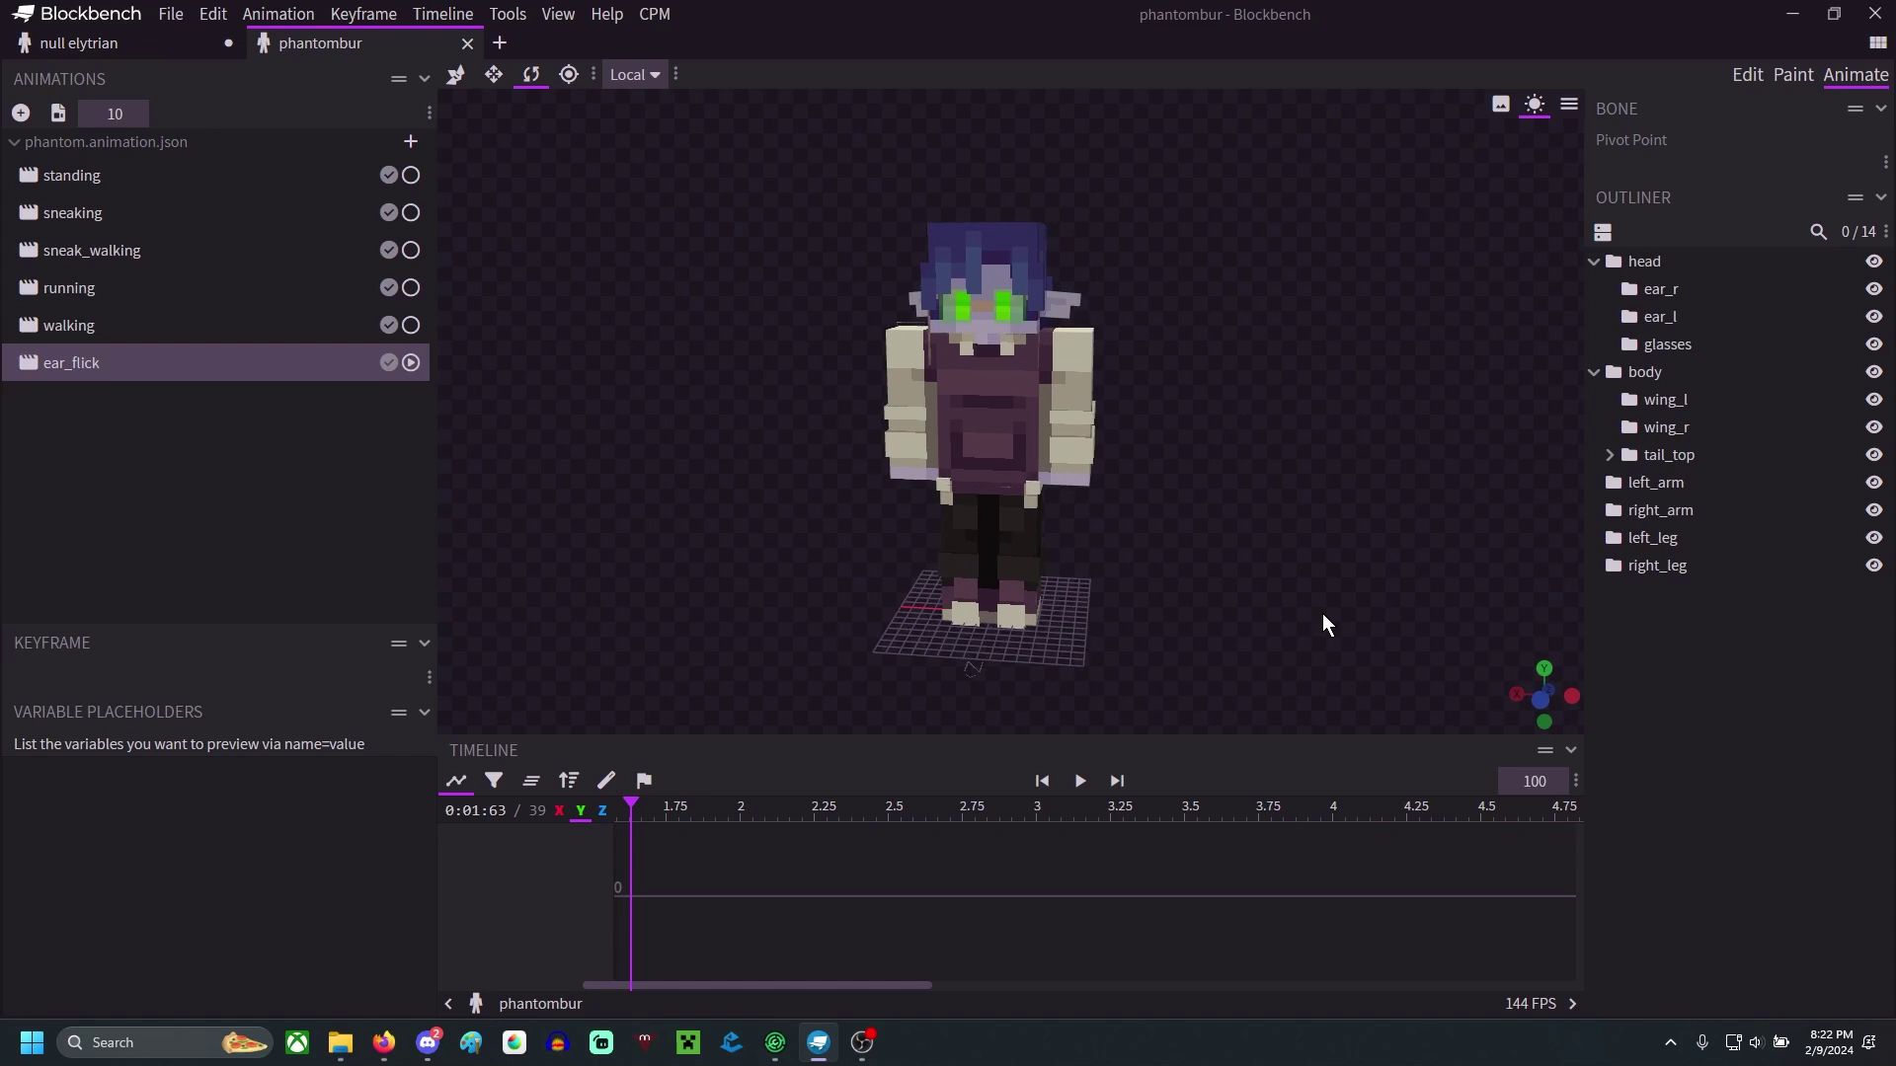
{"action": "left_click", "coordinate": [1746, 77]}
{"action": "mouse_move", "coordinate": [1352, 818]}
{"action": "left_mouse_down"}
{"action": "mouse_move", "coordinate": [1266, 857]}
{"action": "mouse_move", "coordinate": [802, 865]}
{"action": "mouse_move", "coordinate": [1325, 867]}
{"action": "mouse_move", "coordinate": [1366, 845]}
{"action": "left_mouse_up"}
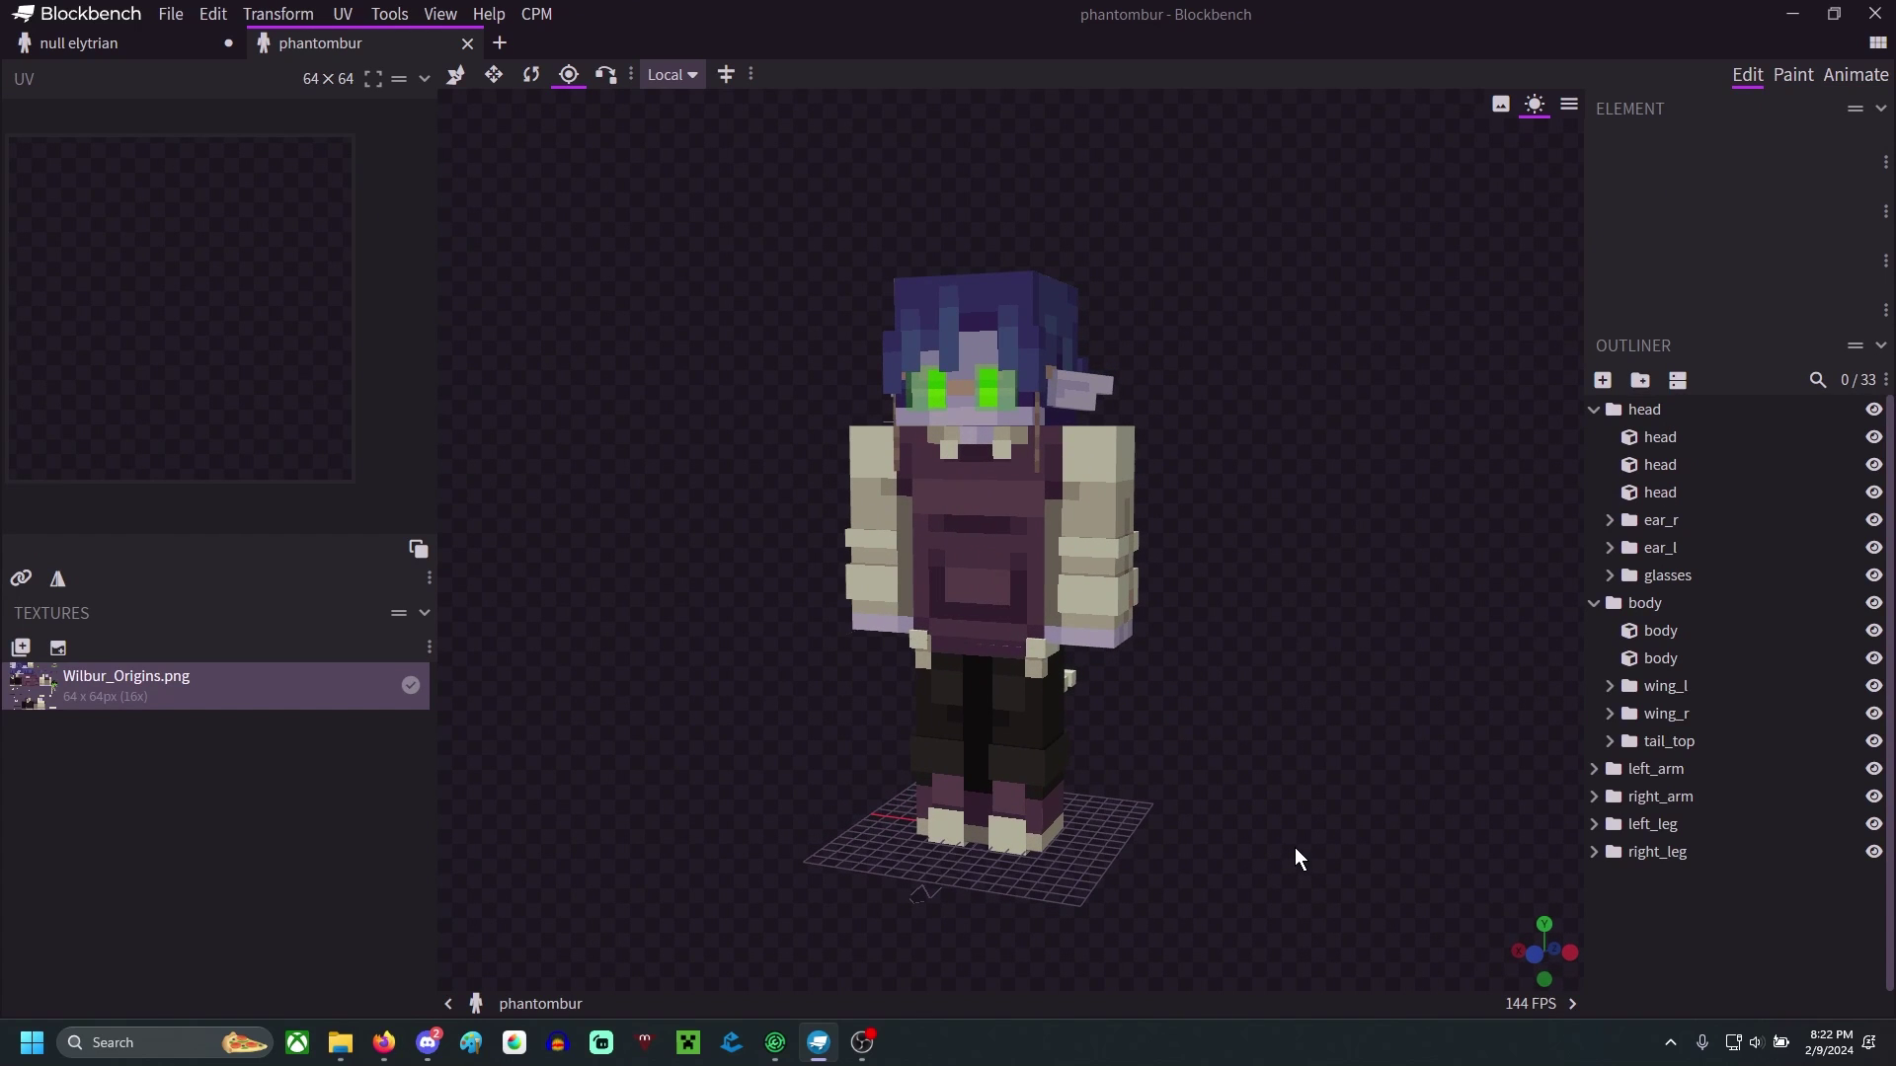
{"action": "left_click_drag", "start_coordinate": [1244, 861], "coordinate": [1370, 837]}
- Select the glasses group and view the model from the front and right side
{"action": "left_click", "coordinate": [1685, 578]}
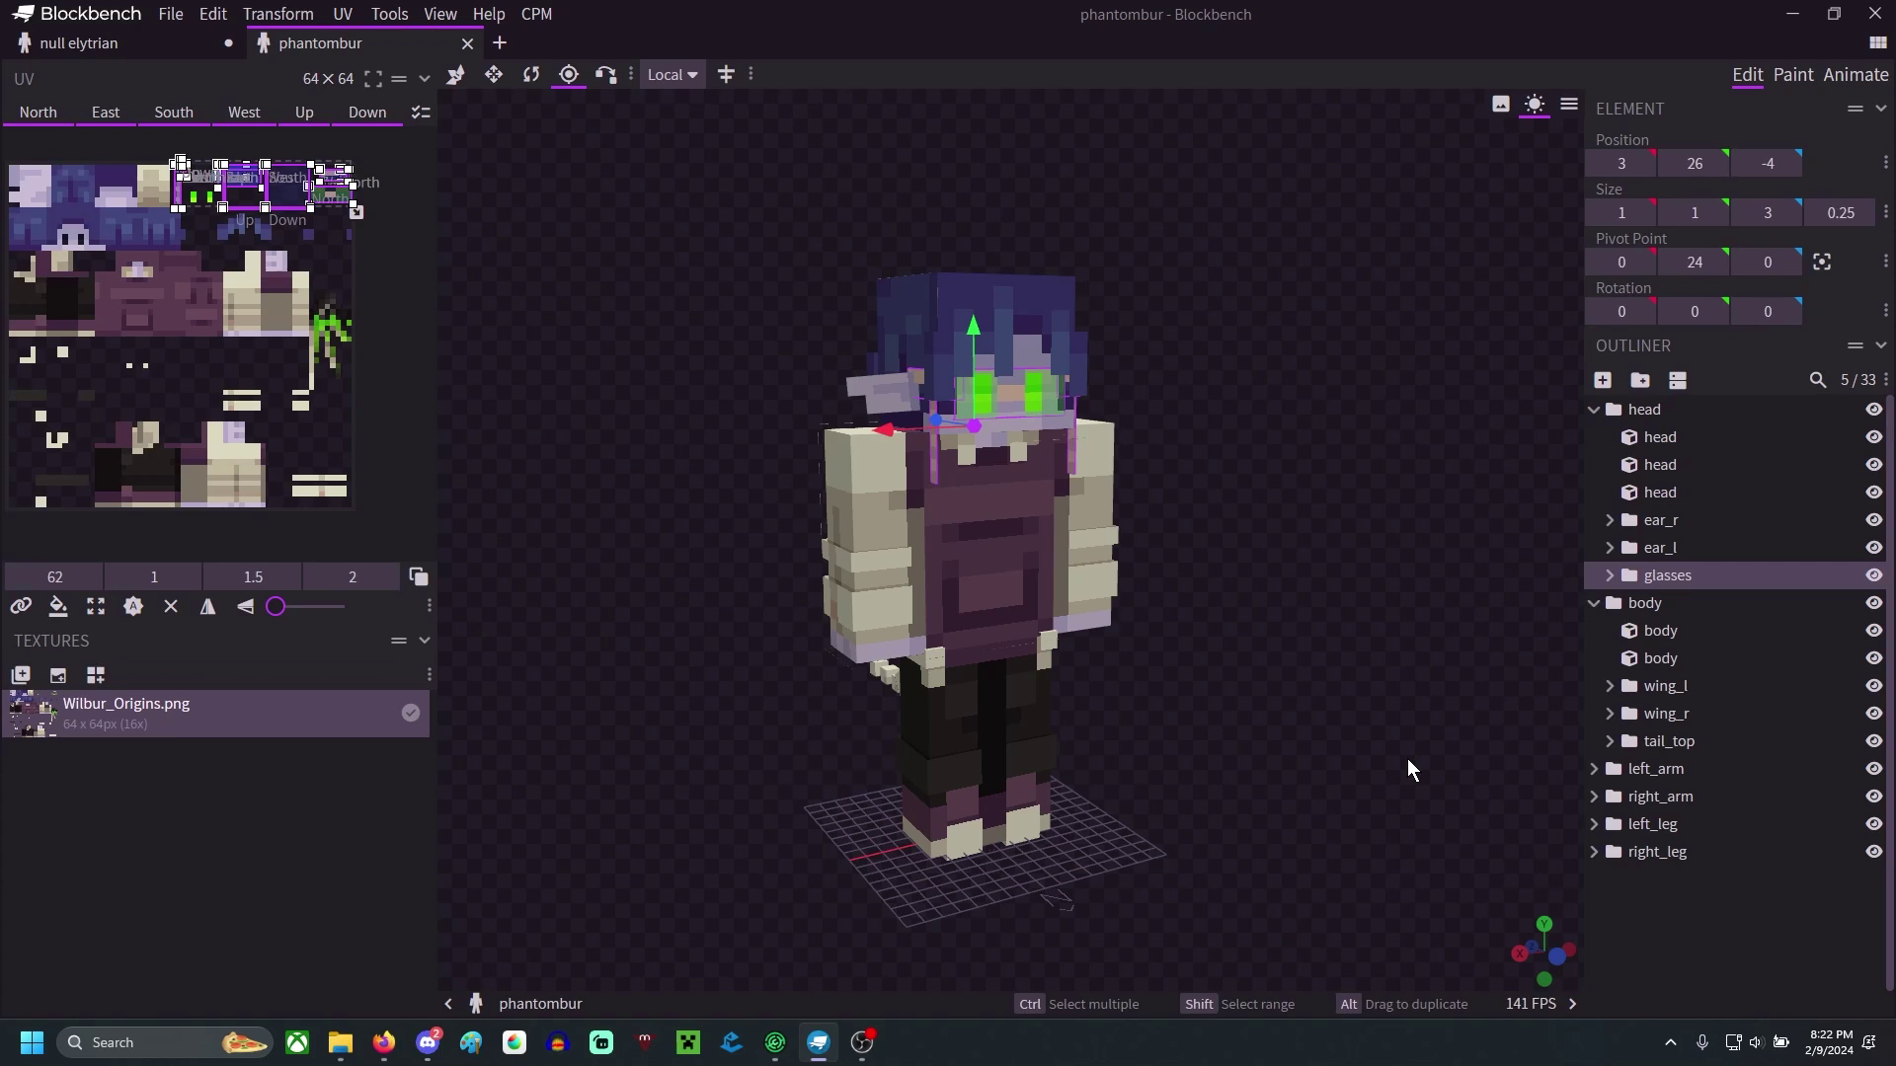
{"action": "left_click_drag", "start_coordinate": [1398, 782], "coordinate": [1290, 794]}
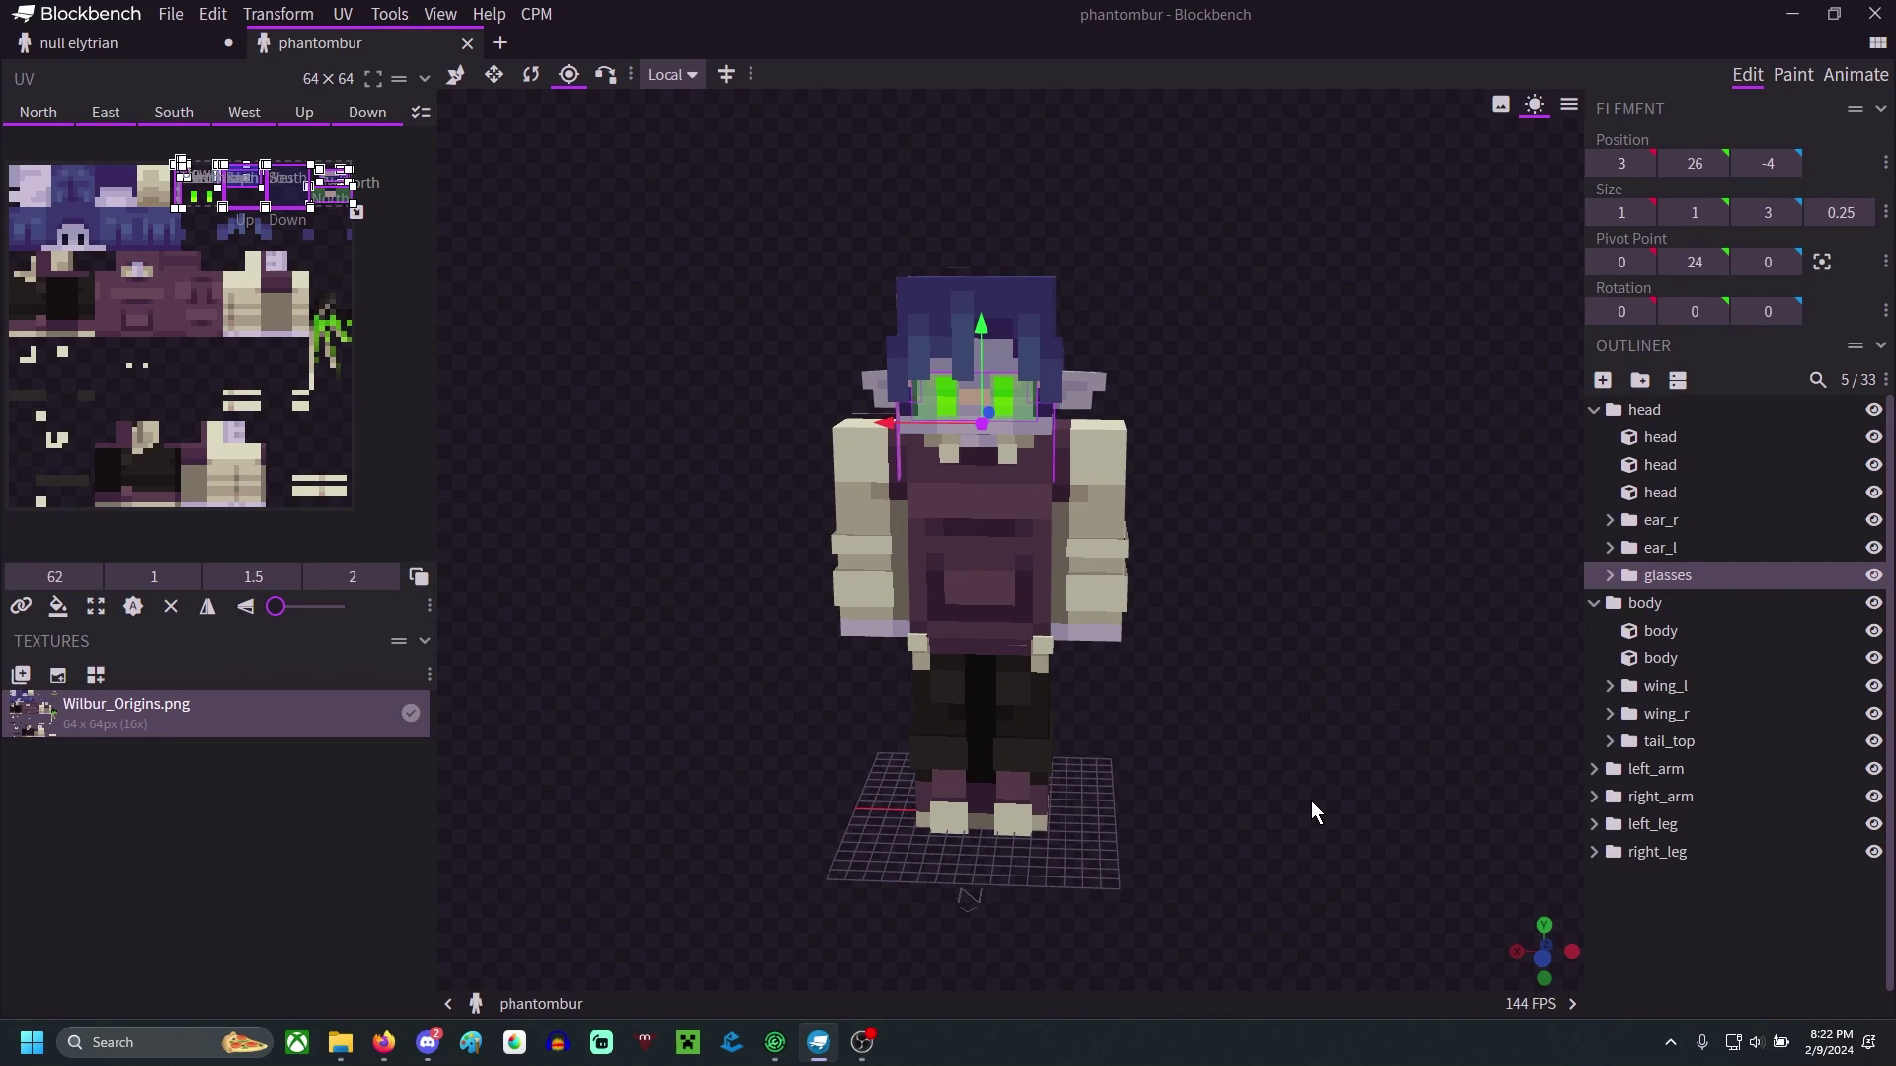
{"action": "left_click_drag", "start_coordinate": [1312, 801], "coordinate": [1388, 859]}
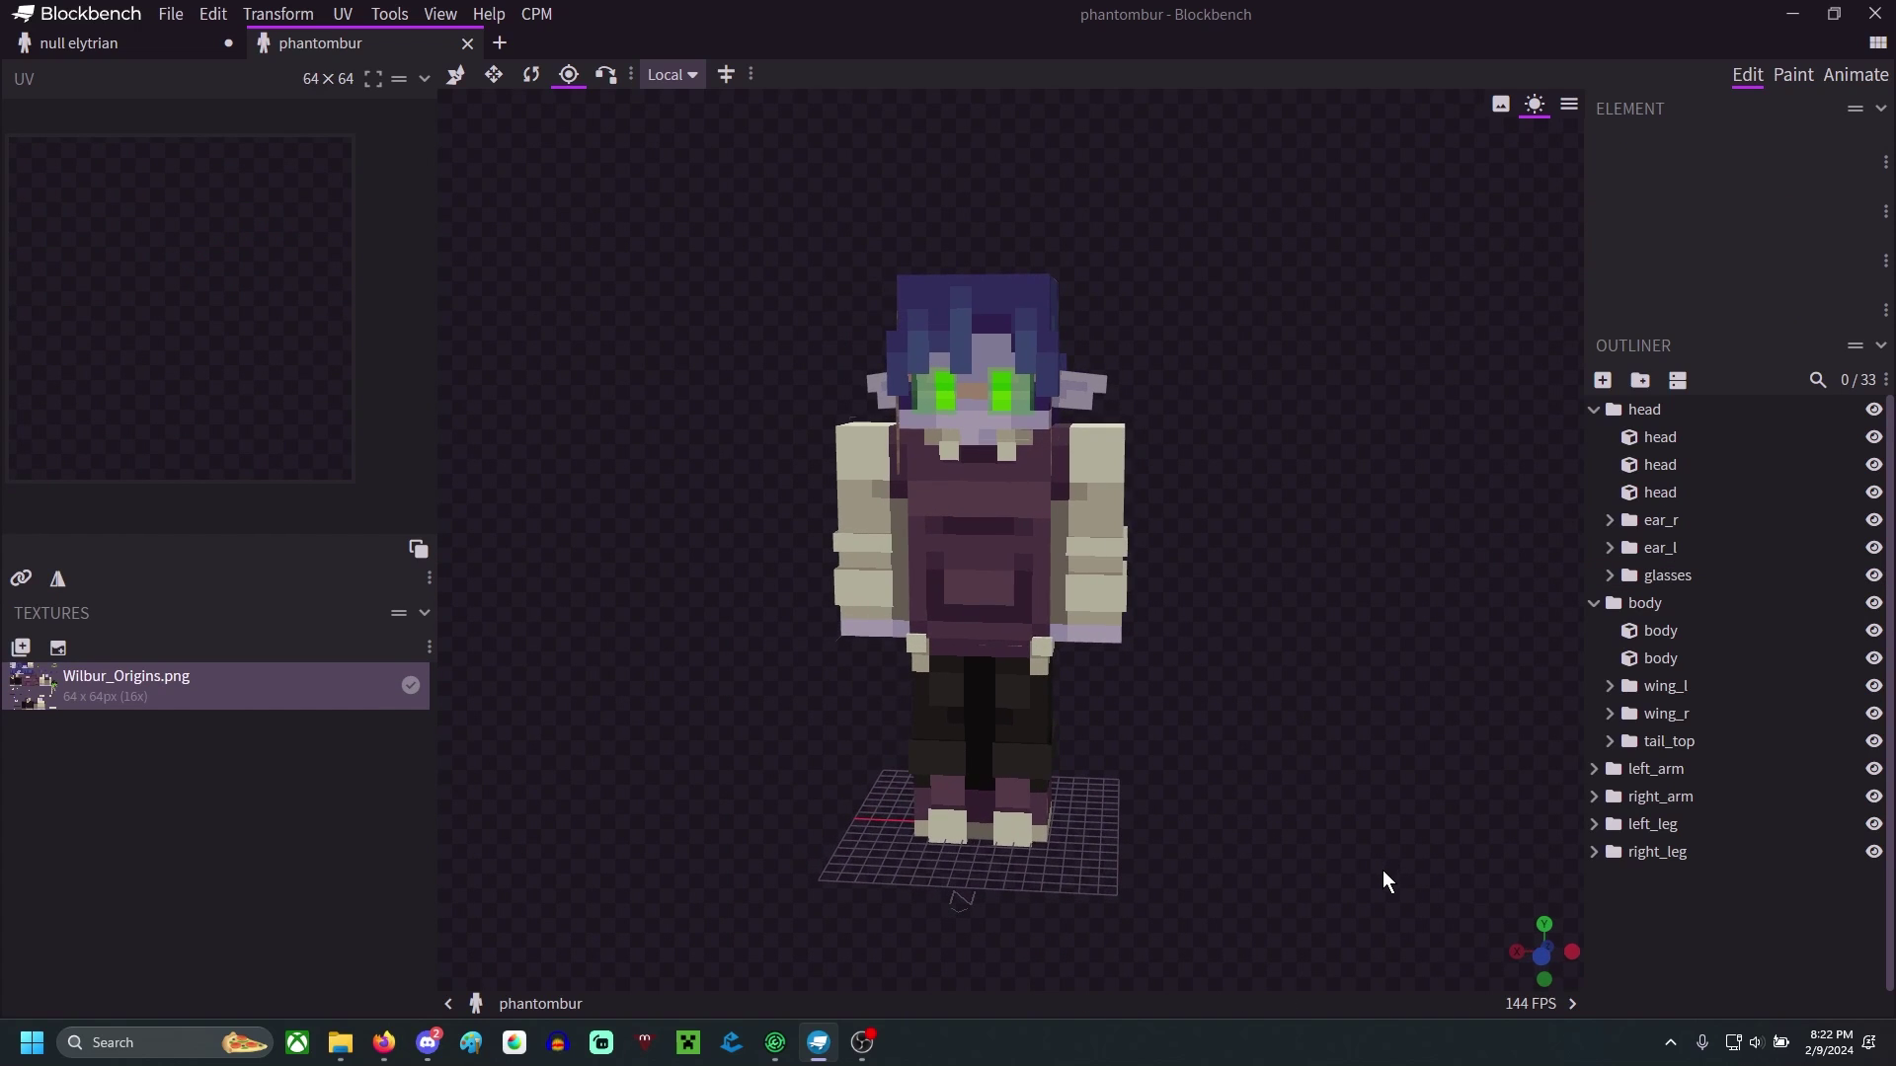
{"action": "left_click_drag", "start_coordinate": [1384, 872], "coordinate": [1311, 903]}
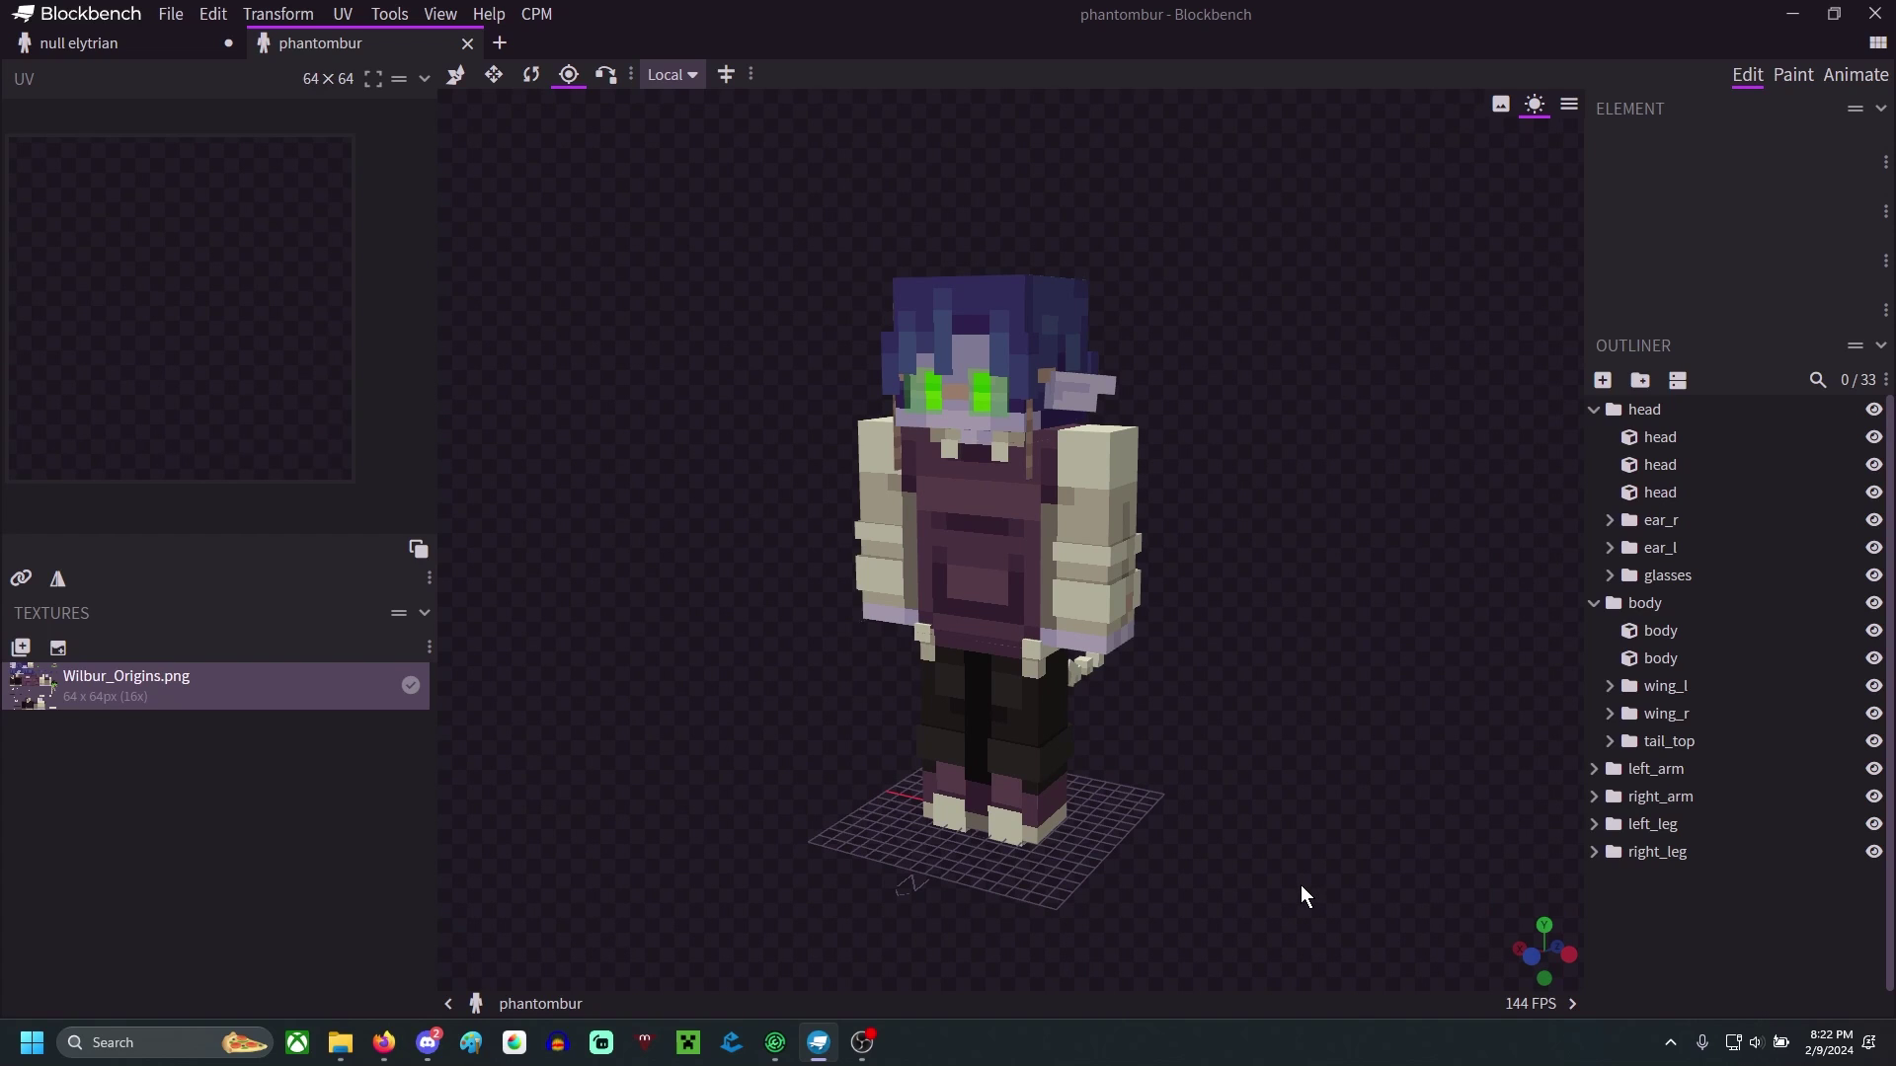
{"action": "left_click_drag", "start_coordinate": [1230, 898], "coordinate": [875, 871]}
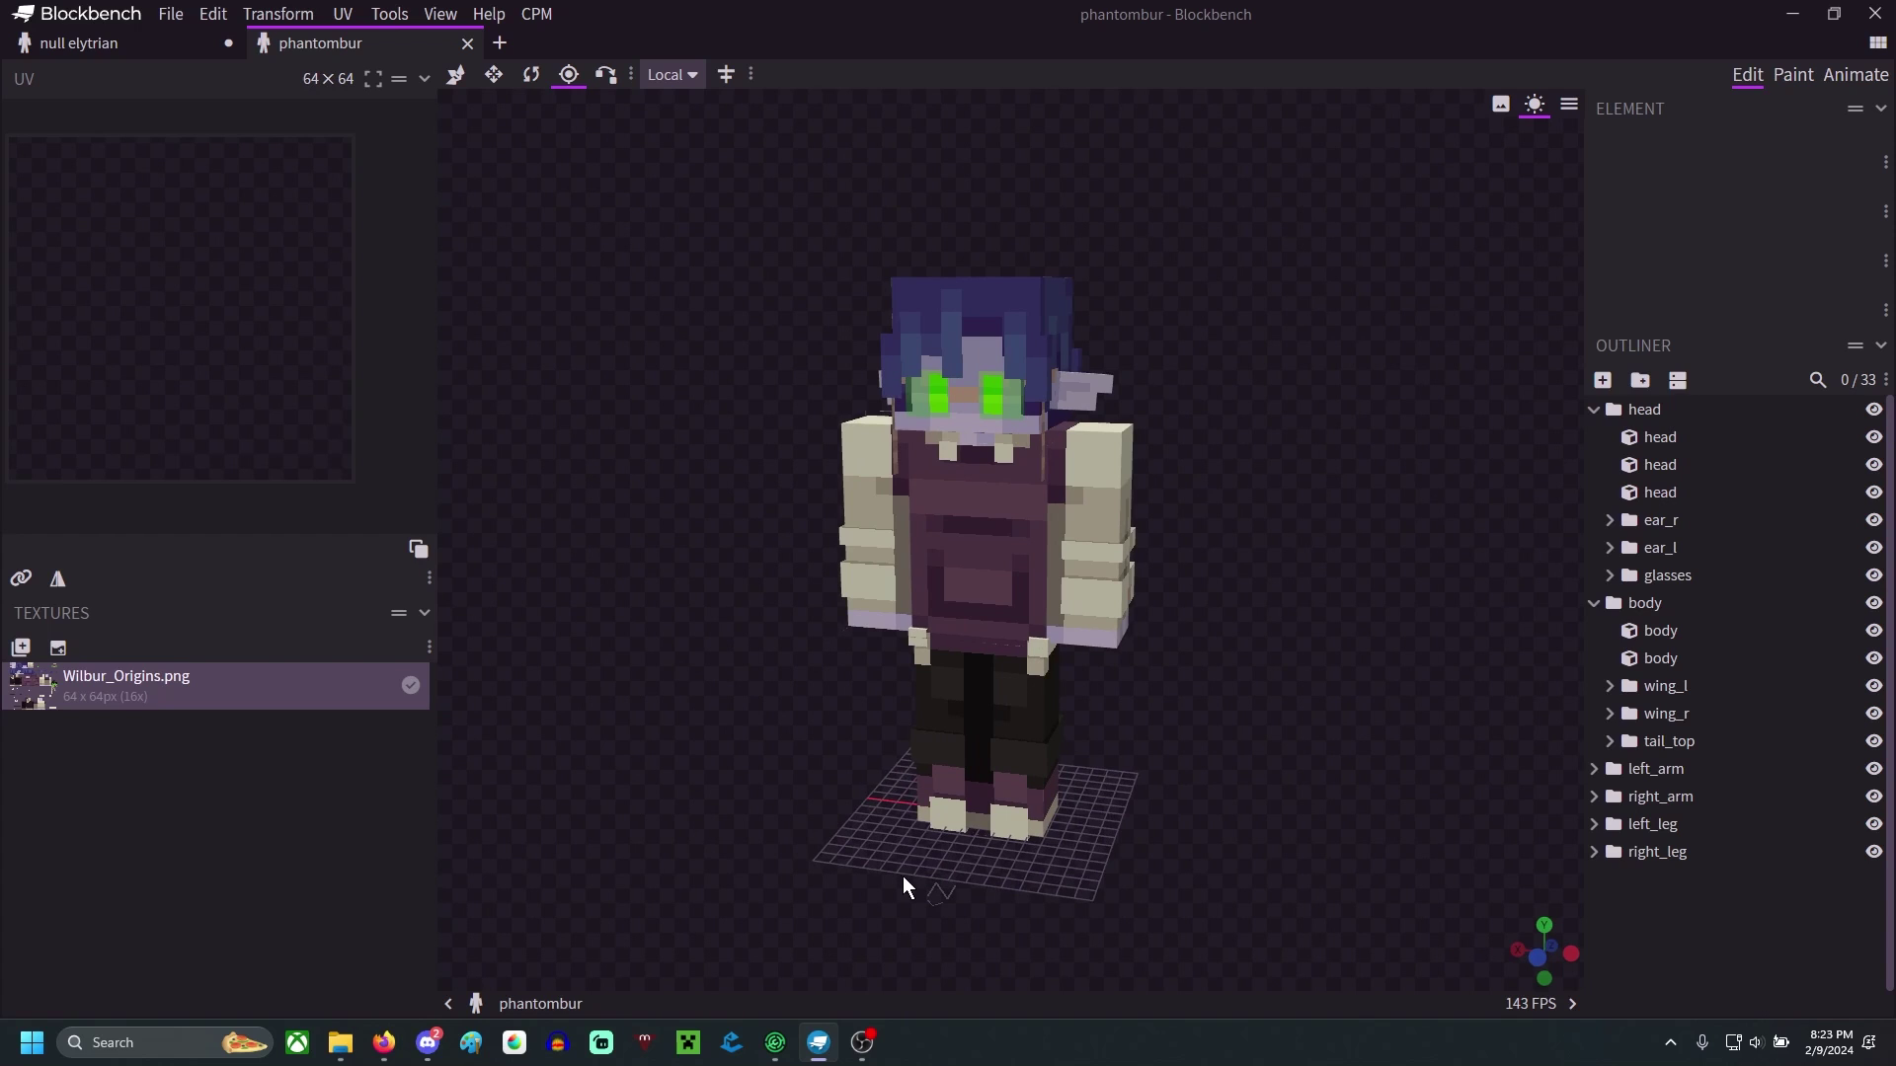
- Switch to the null elytrian project and play its idle animation from a side view
{"action": "left_click", "coordinate": [99, 43]}
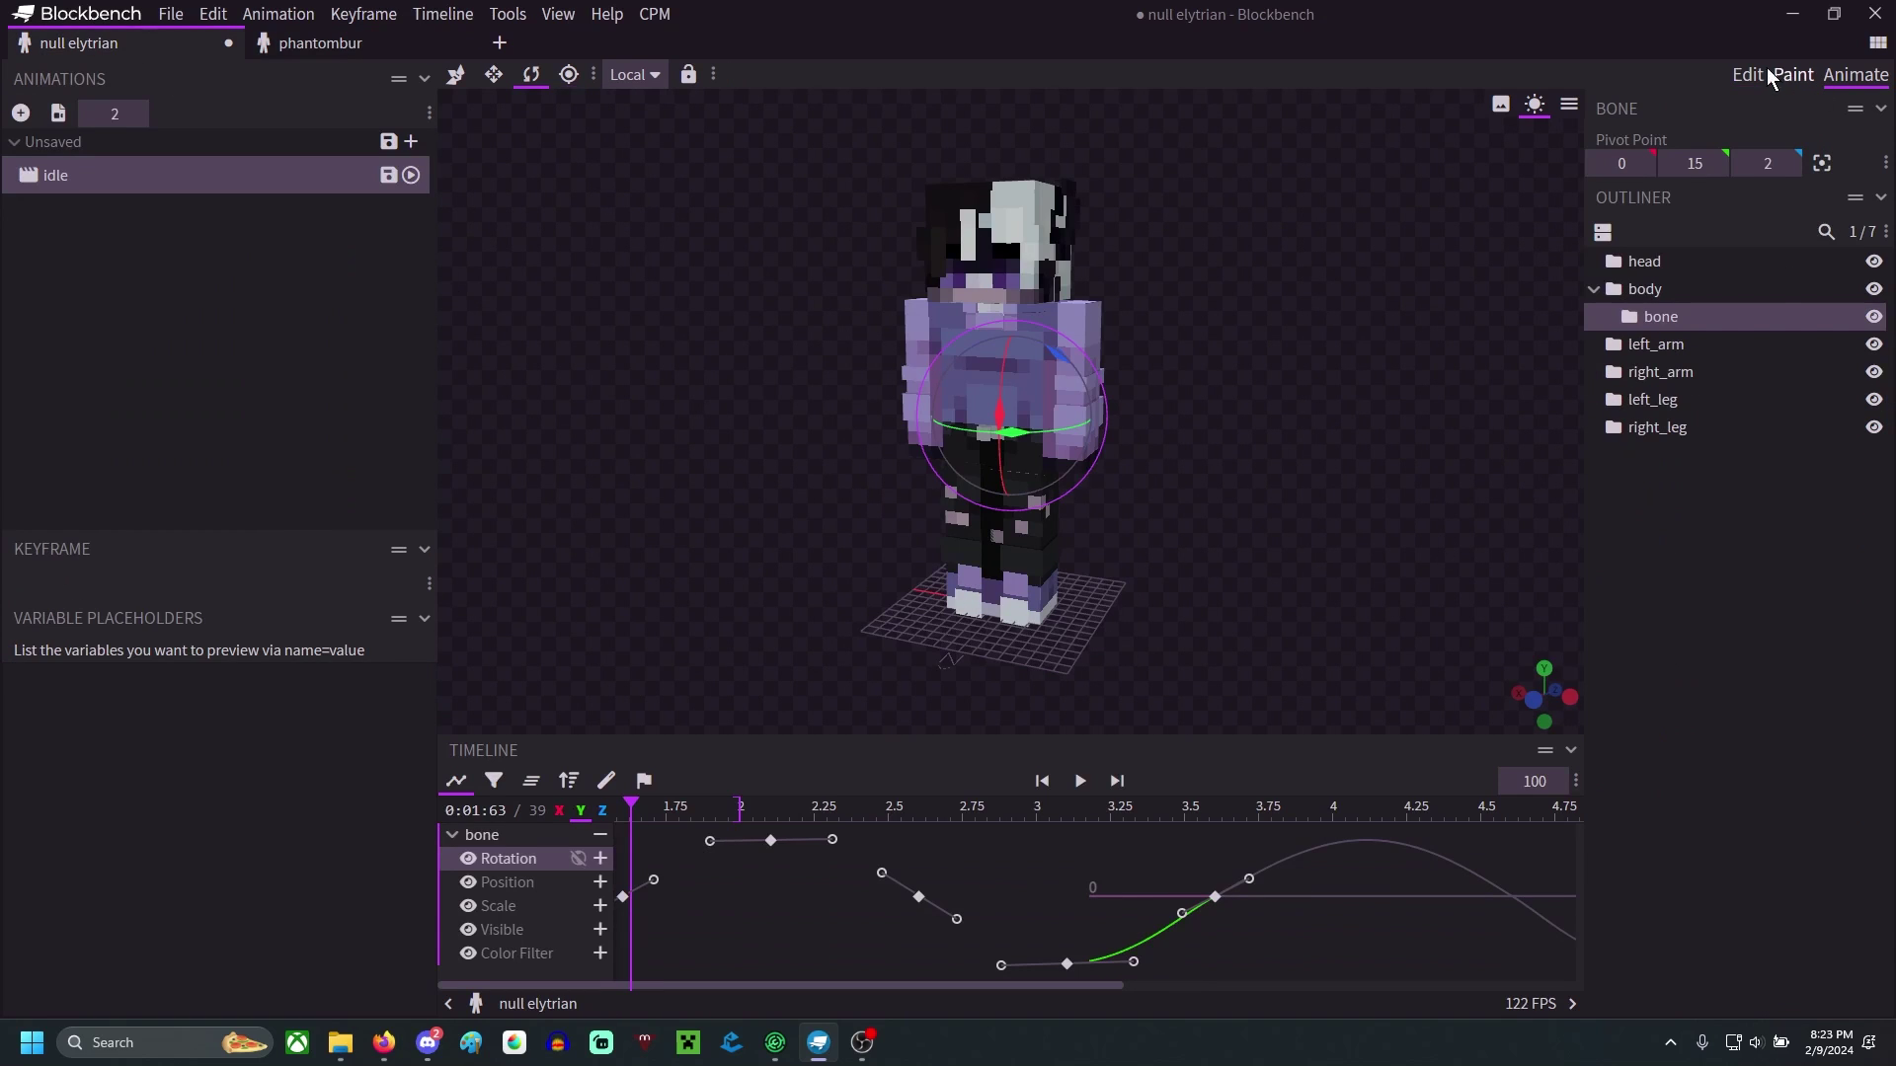
{"action": "left_click_drag", "start_coordinate": [1456, 477], "coordinate": [1218, 566]}
{"action": "key", "text": "space"}
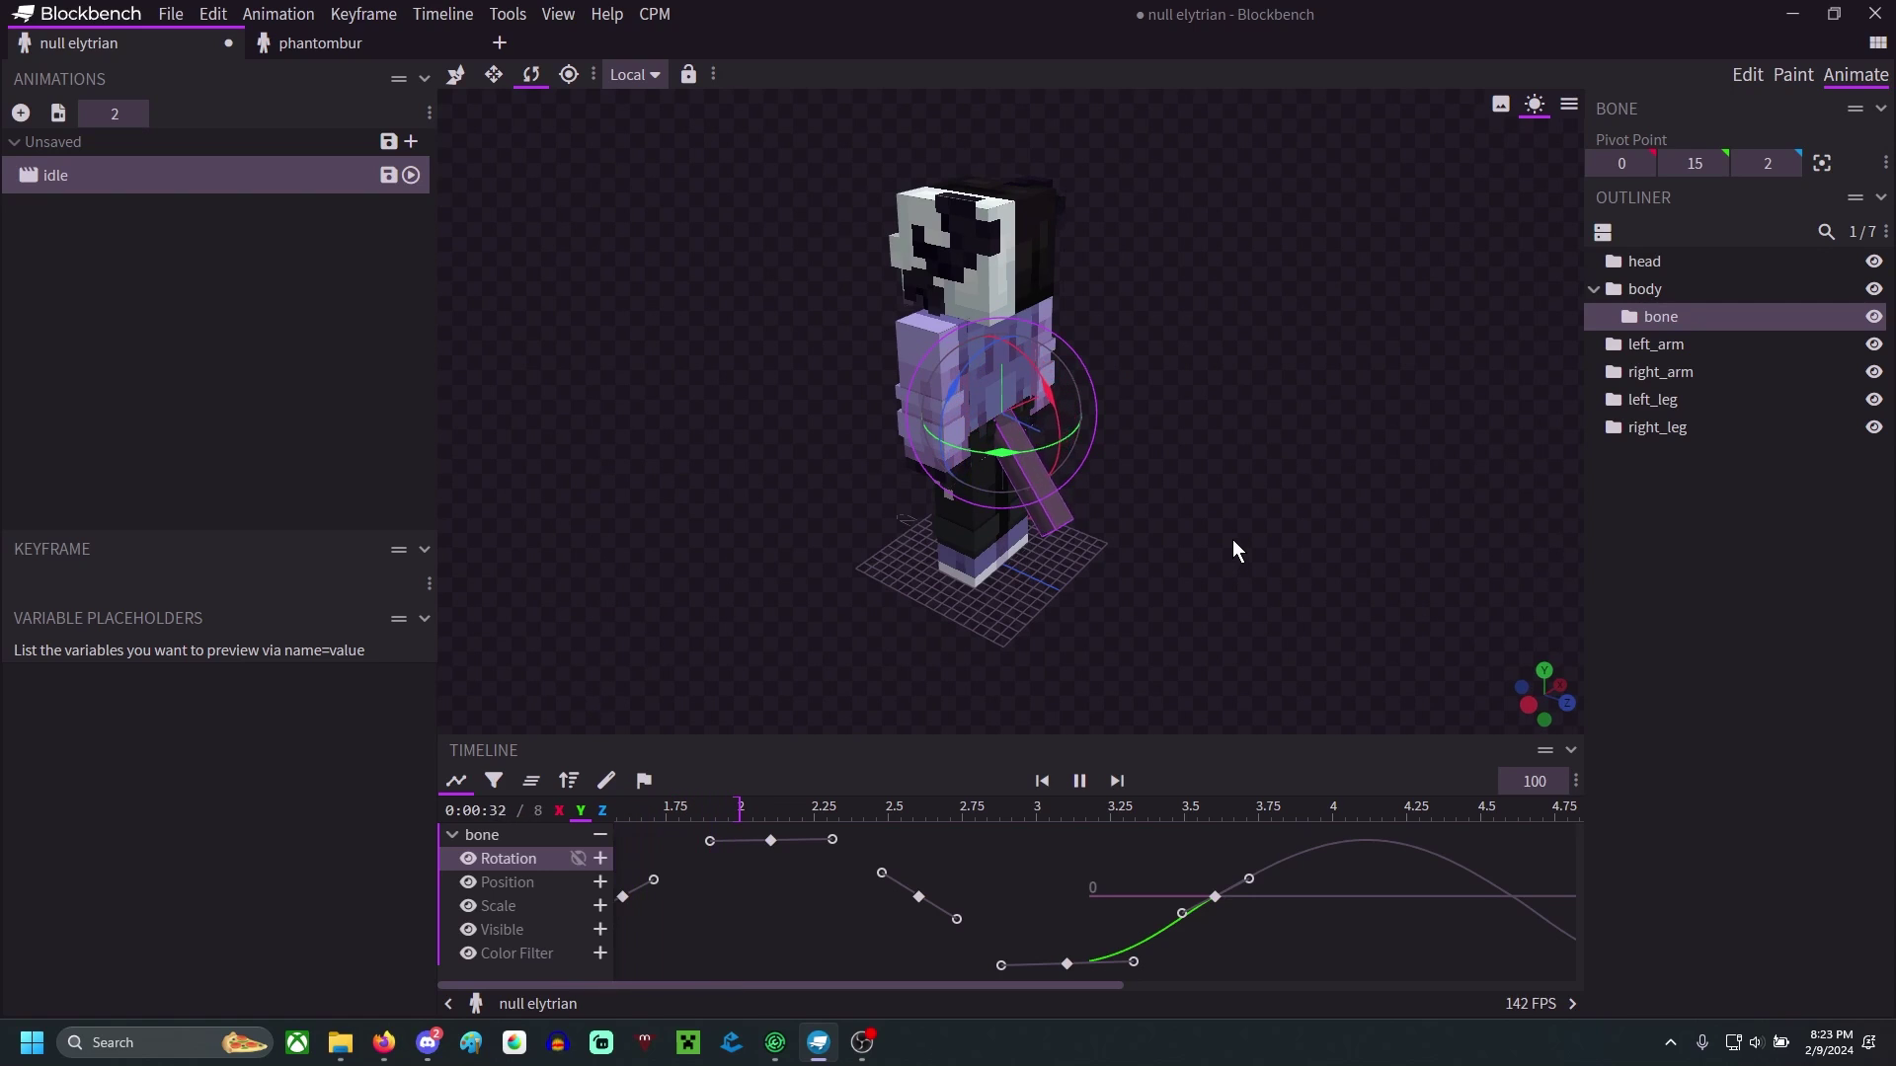